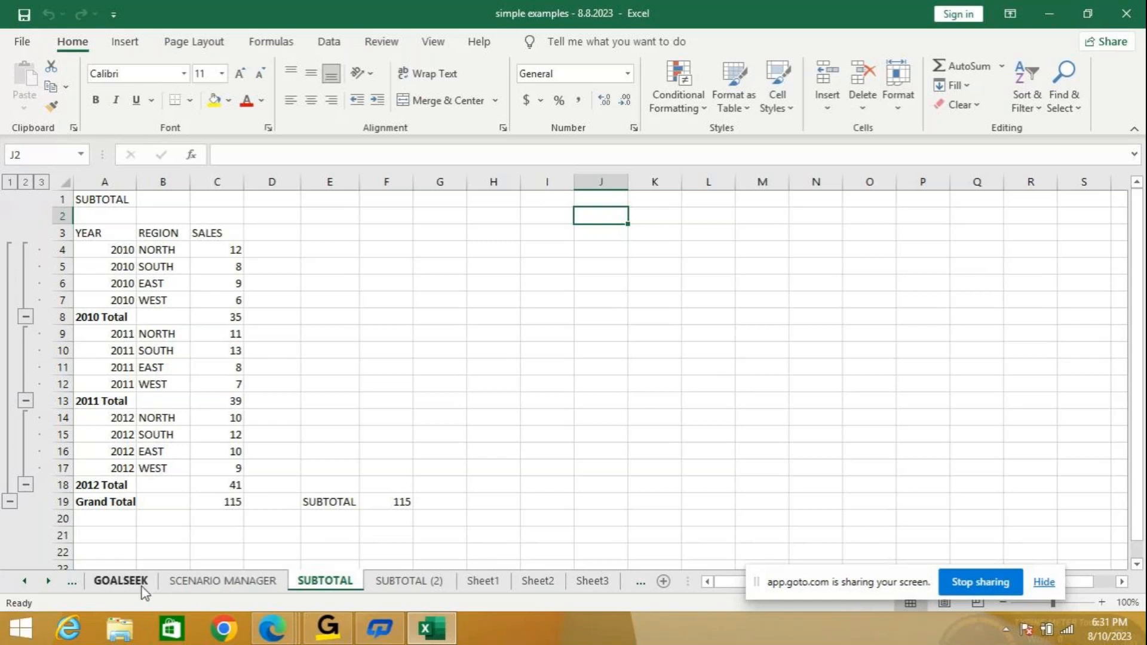
# On the GOALSEEK sheet, cut the F1 note to end at 'only the output is known.'.
pyautogui.click(121, 581)
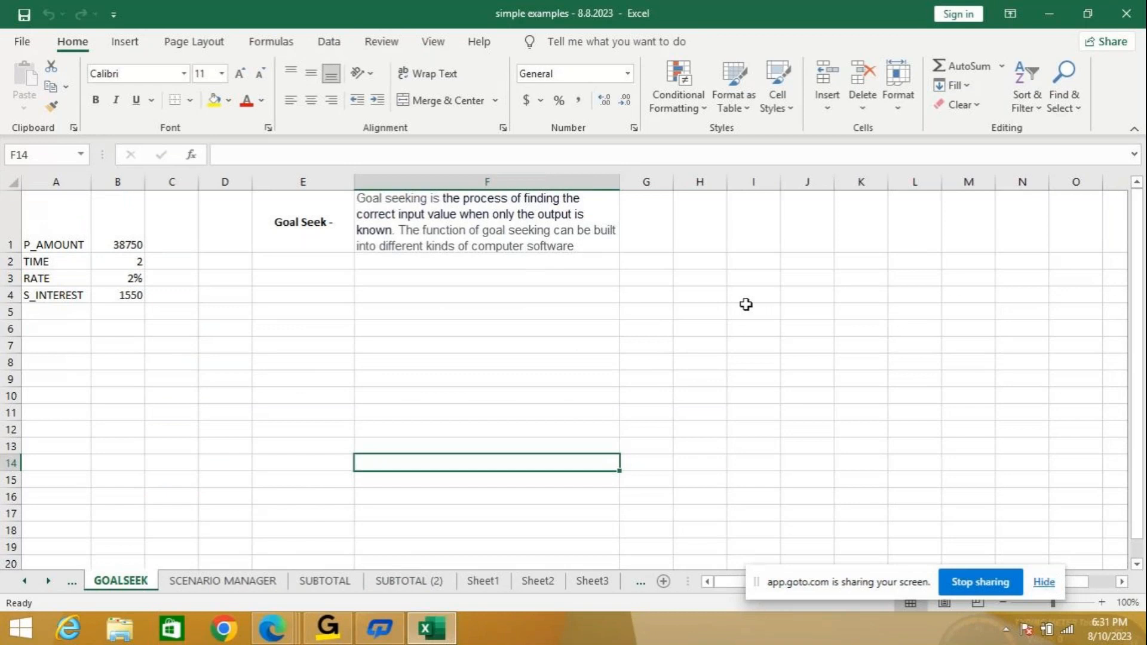
pyautogui.click(1101, 603)
pyautogui.click(1102, 603)
pyautogui.click(1101, 603)
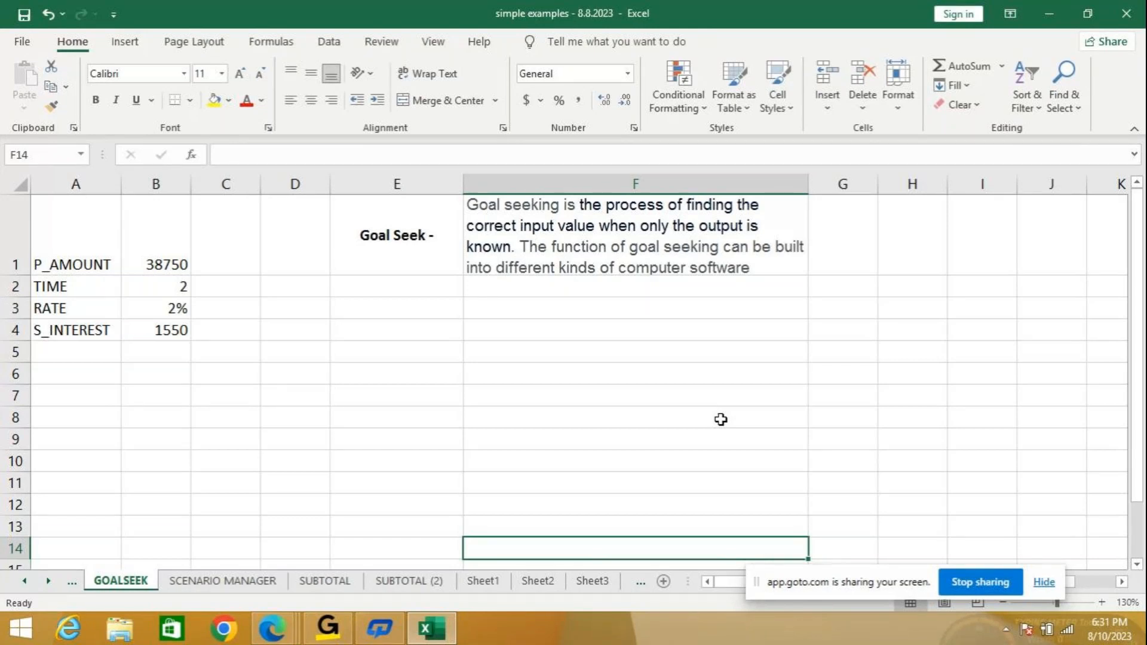
pyautogui.doubleClick(524, 245)
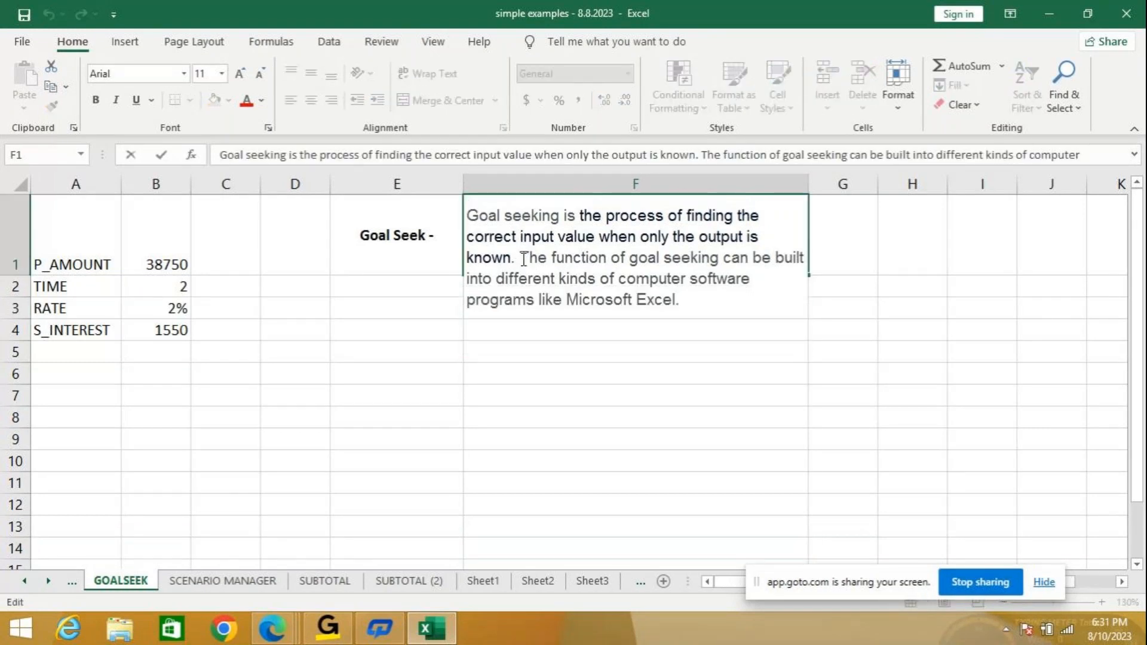
pyautogui.moveTo(524, 259); pyautogui.dragTo(731, 291)
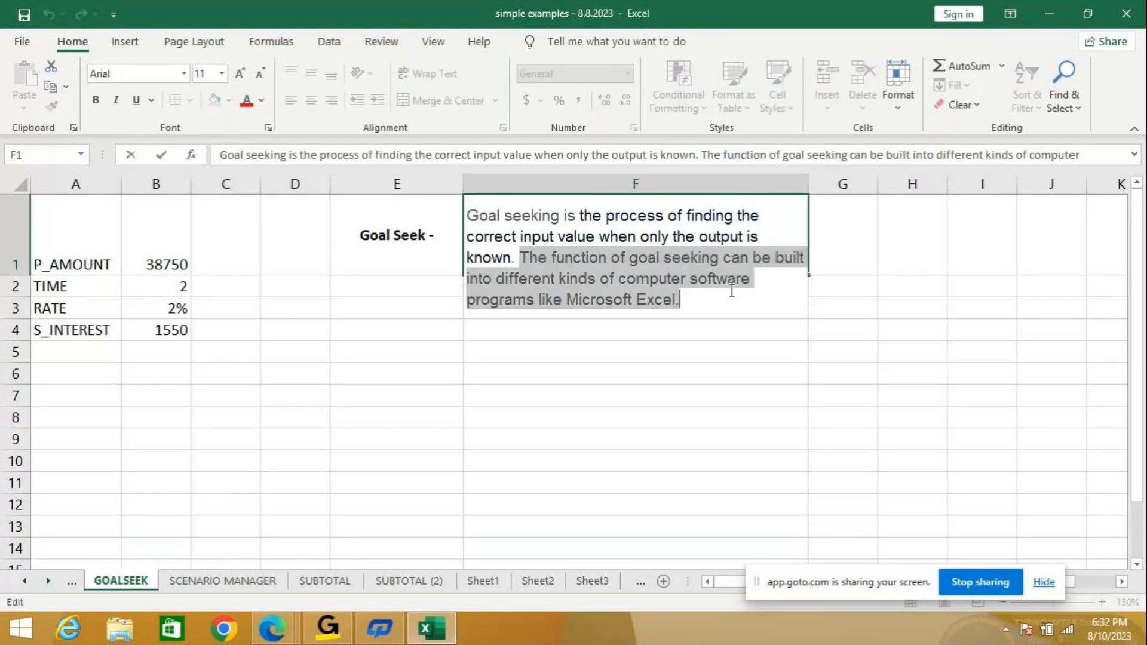
pyautogui.press('Delete')
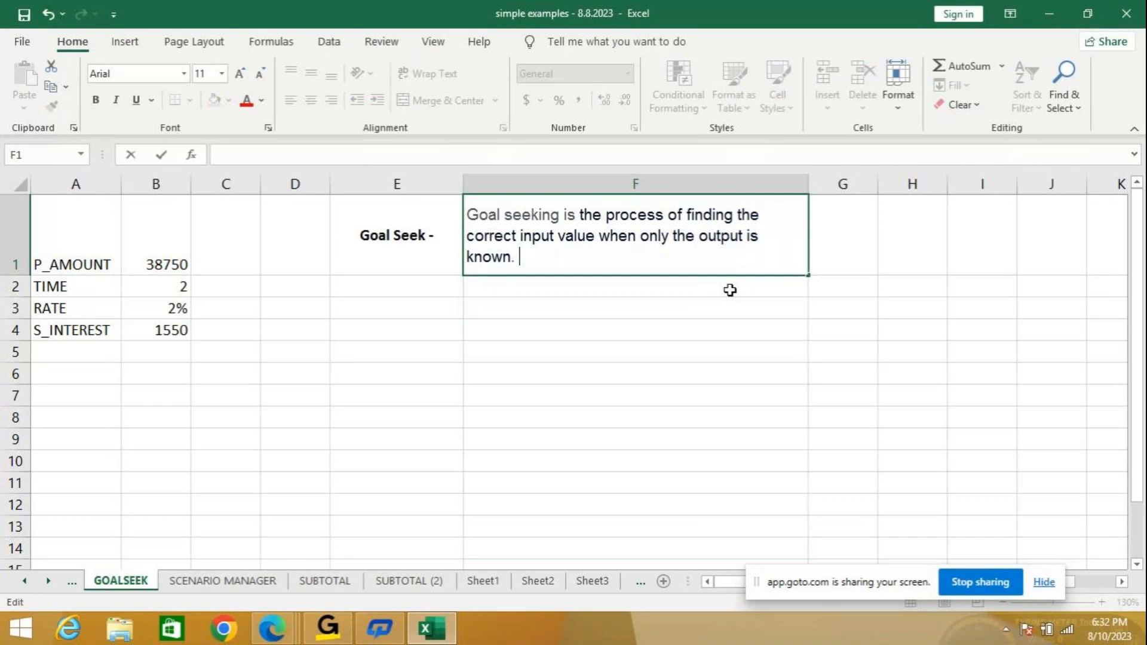
pyautogui.click(565, 335)
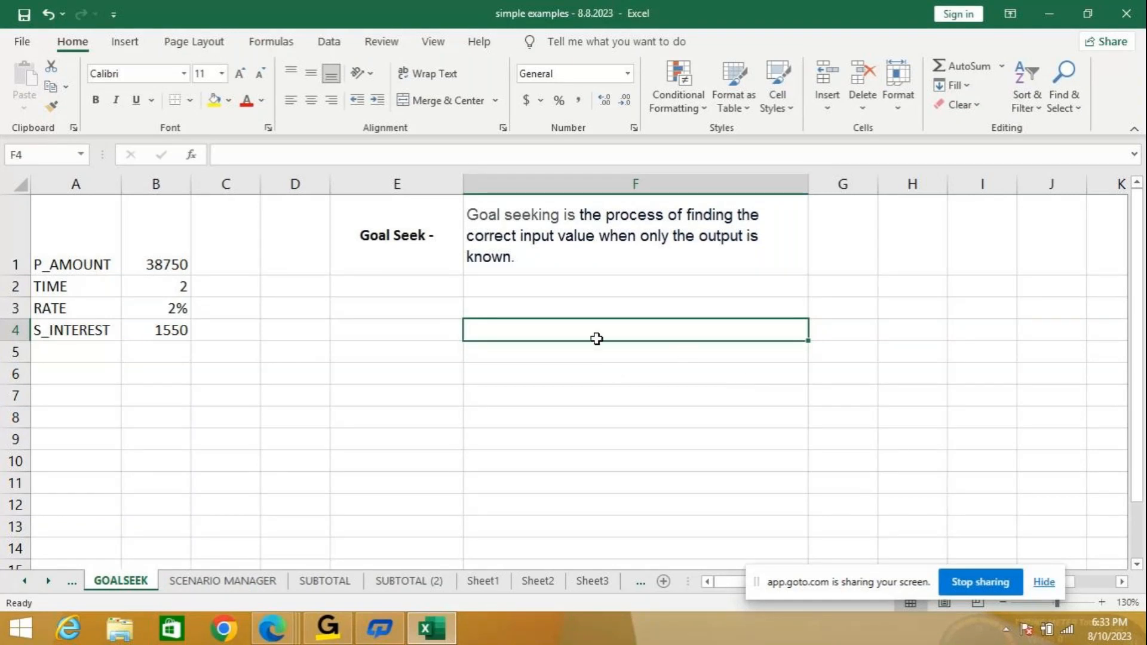
# Show the SCENARIO MANAGER sheet enlarged with the E1 description selected.
pyautogui.click(194, 582)
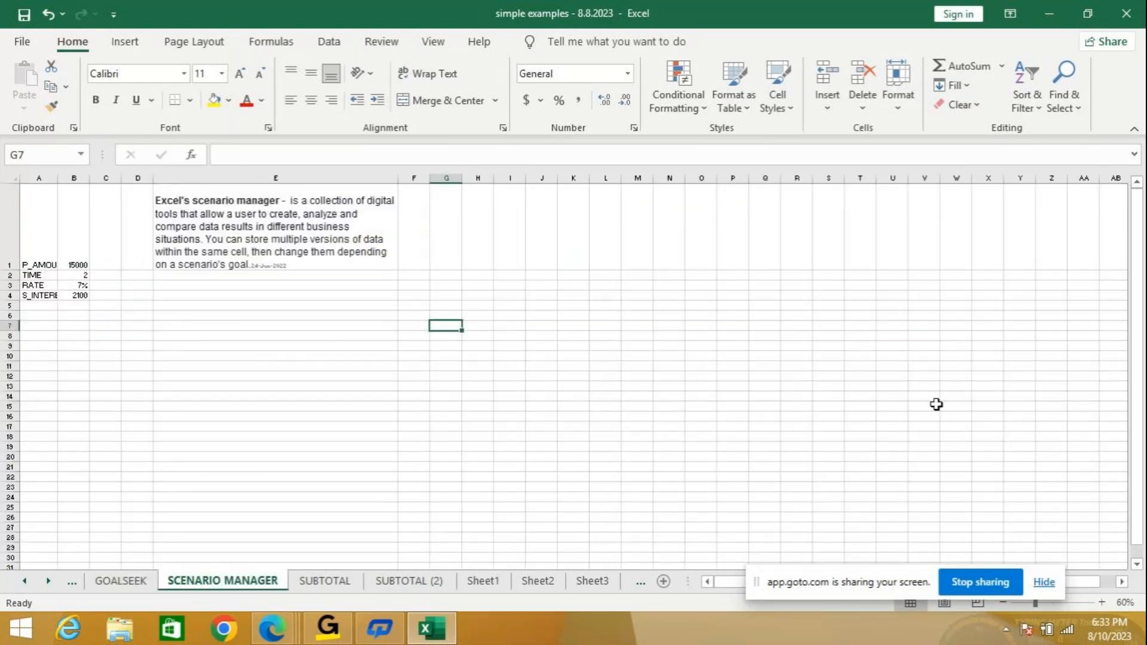
pyautogui.click(1102, 603)
pyautogui.click(1102, 603)
pyautogui.click(1102, 603)
pyautogui.click(1102, 604)
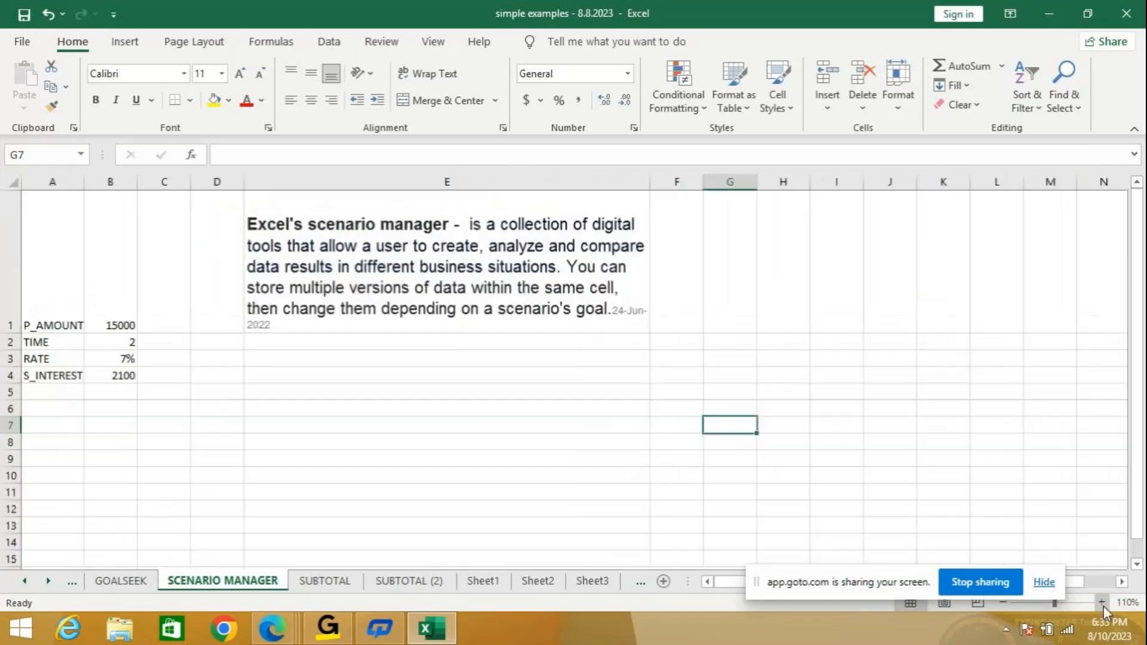
pyautogui.click(1102, 604)
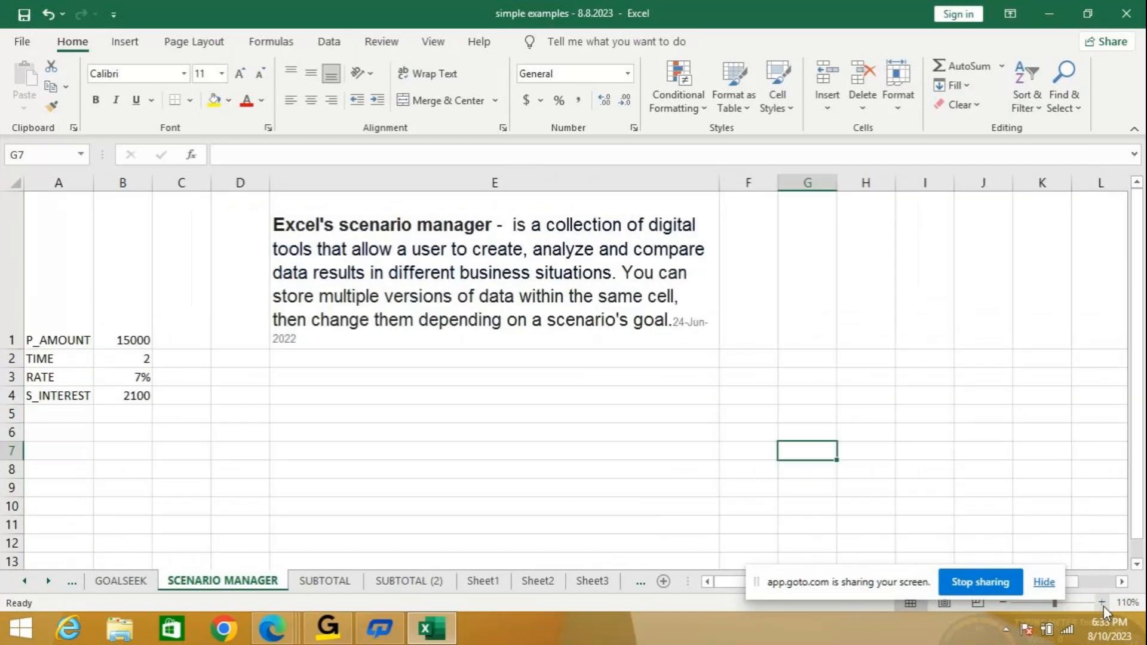
pyautogui.click(670, 317)
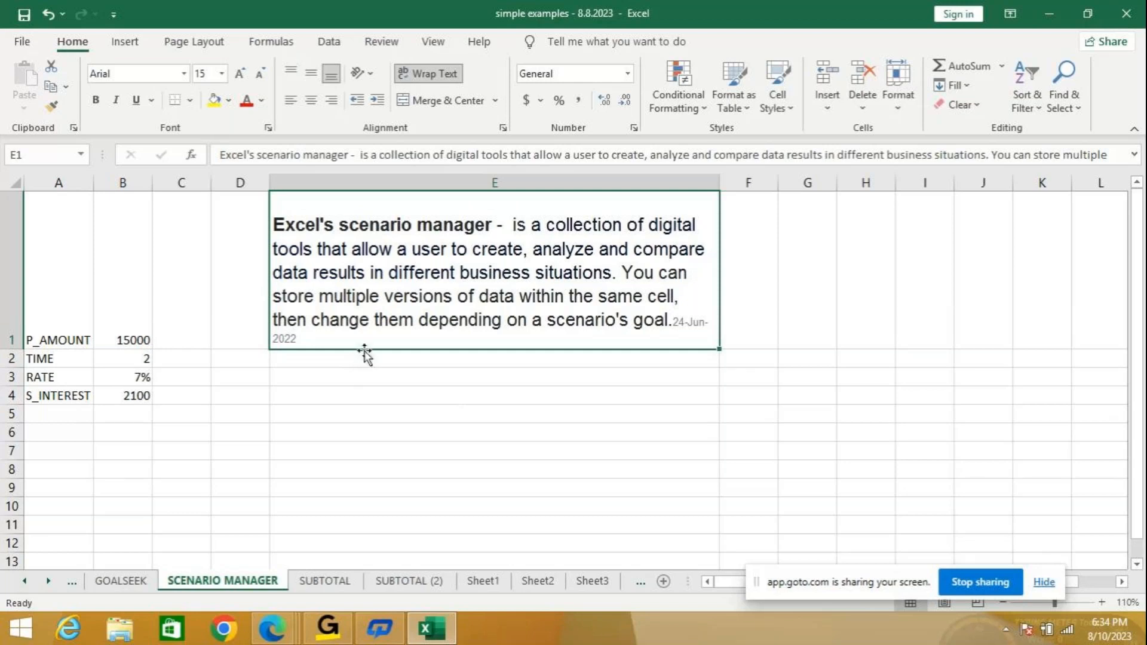
# Delete the trailing 24-Jun-2022 date so E1 ends at 'scenario's goal.'.
pyautogui.doubleClick(681, 323)
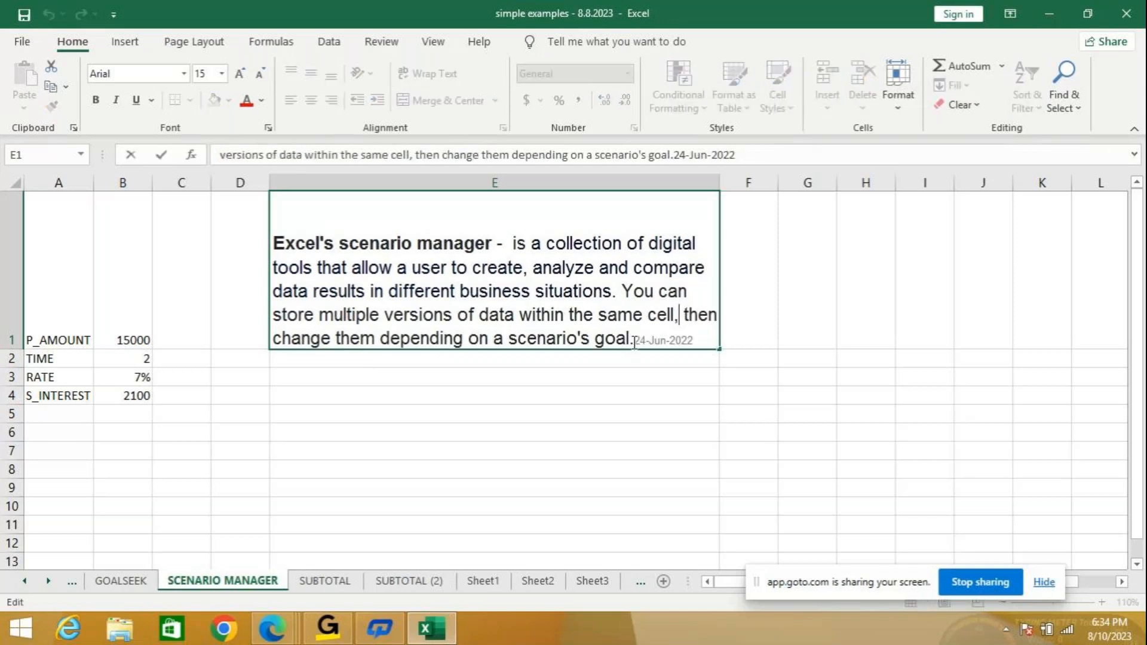
pyautogui.press('End')
pyautogui.press('BackSpace')
pyautogui.press('BackSpace')
pyautogui.press('BackSpace')
pyautogui.press('BackSpace')
pyautogui.press('BackSpace')
pyautogui.press('BackSpace')
pyautogui.press('BackSpace')
pyautogui.press('BackSpace')
pyautogui.press('BackSpace')
pyautogui.press('BackSpace')
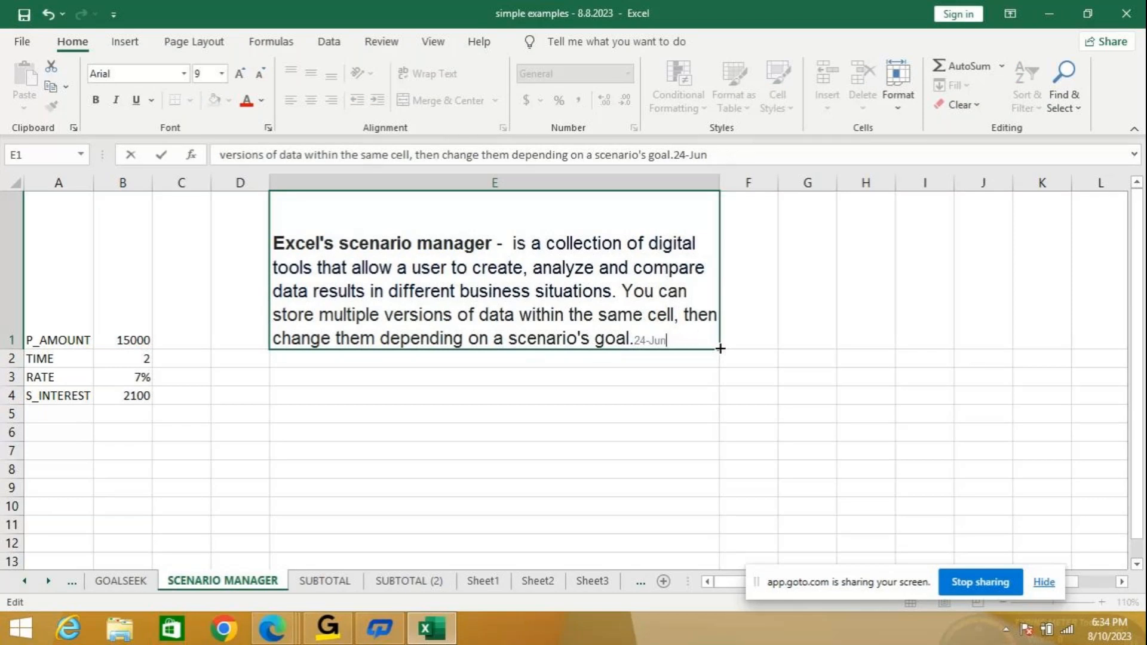
pyautogui.press('BackSpace')
pyautogui.press('BackSpace')
pyautogui.write('.')
pyautogui.press('Return')
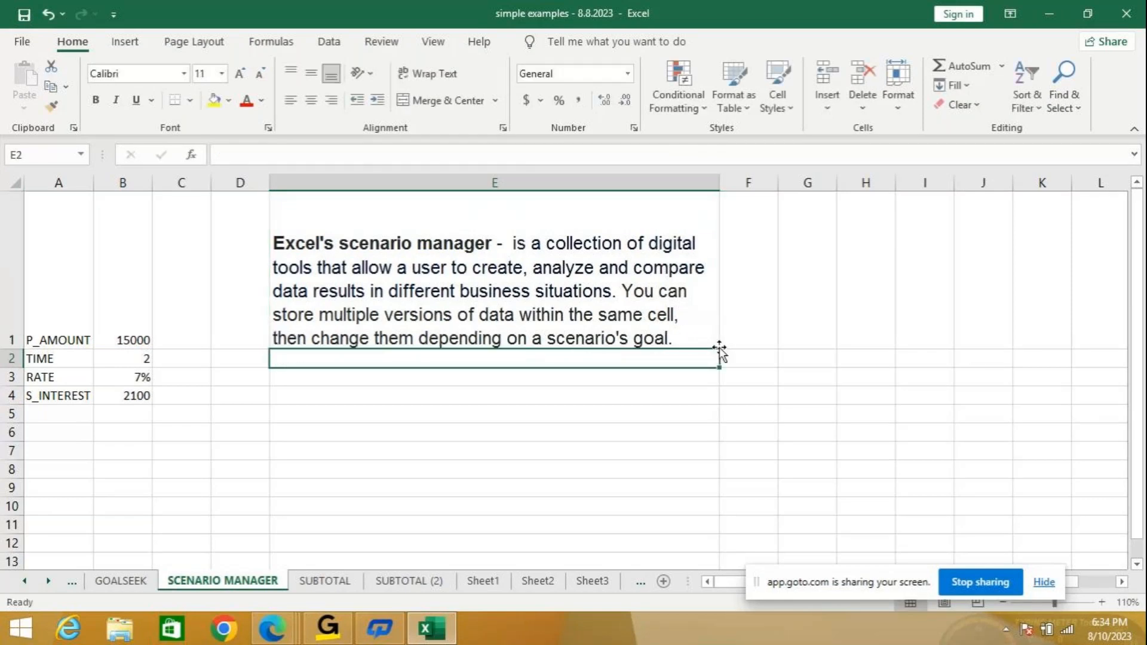
pyautogui.click(525, 438)
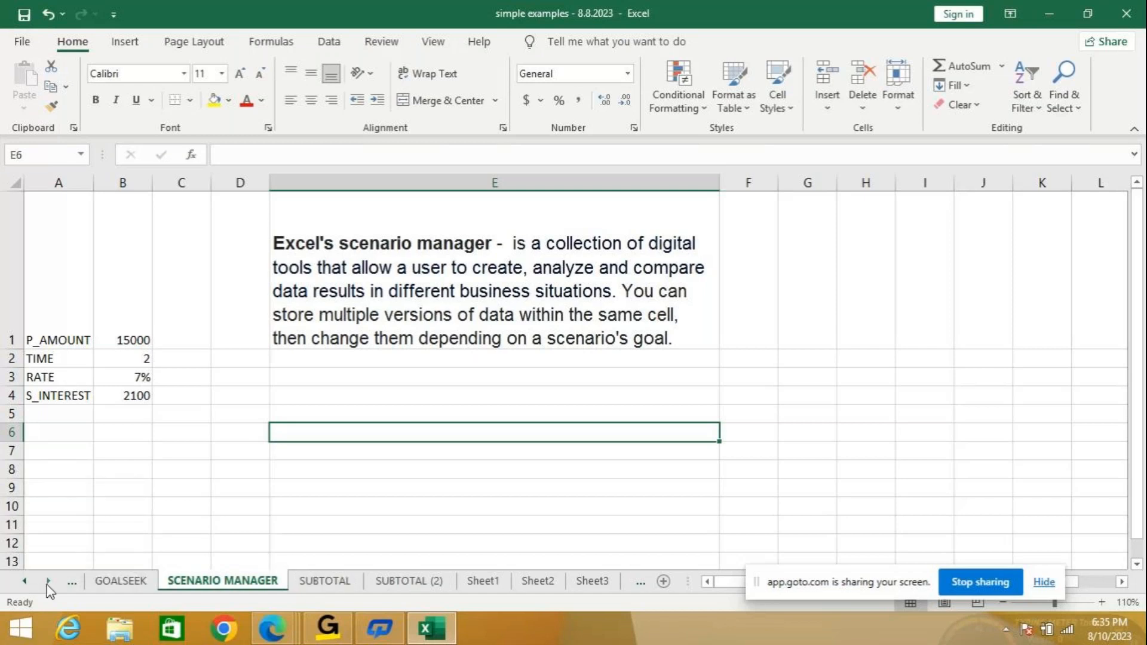
# Show the FLASHFILL sheet with A1 selected, zoomed to 140%.
pyautogui.click(26, 581)
pyautogui.click(26, 581)
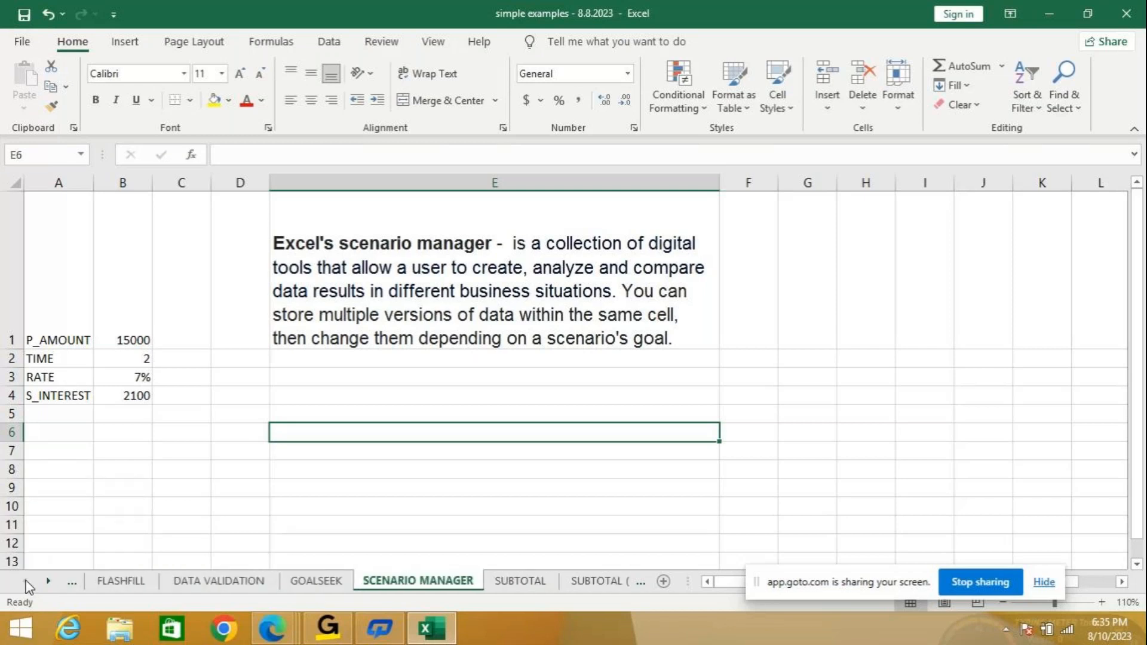
pyautogui.click(120, 581)
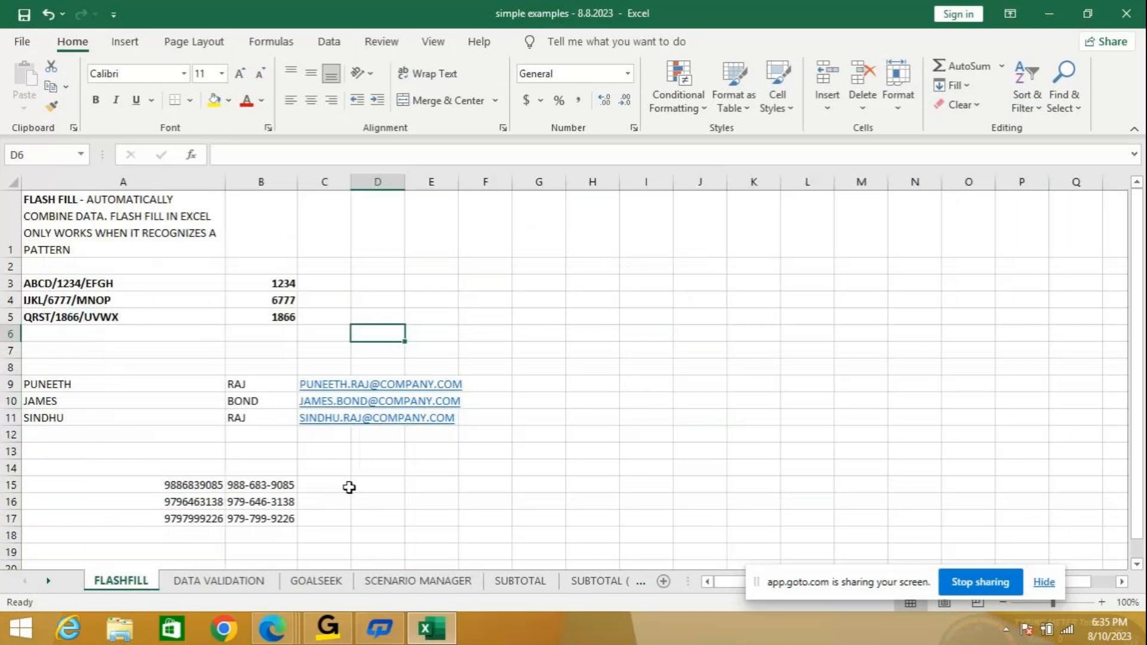
pyautogui.click(79, 227)
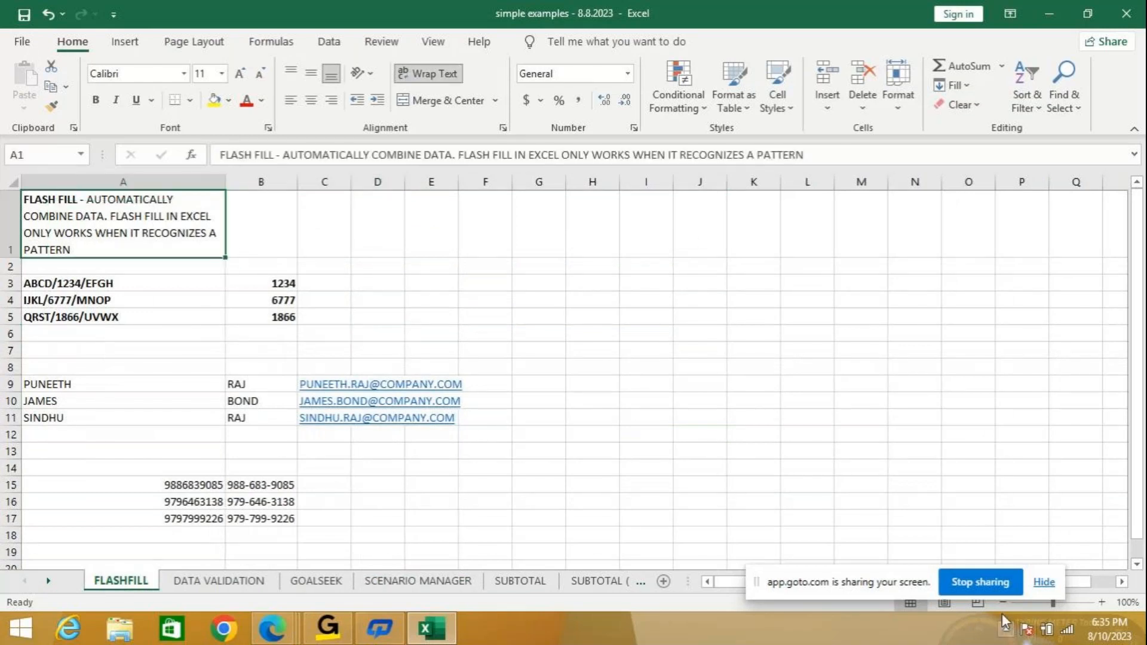
pyautogui.click(1054, 603)
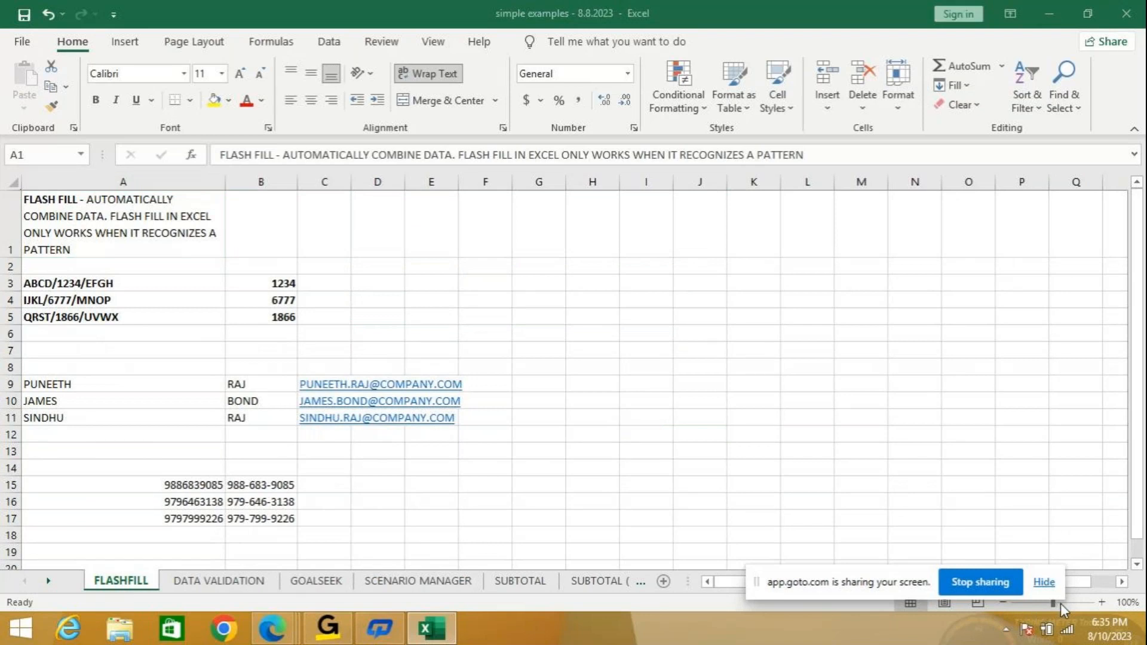
pyautogui.click(1101, 602)
pyautogui.click(1101, 602)
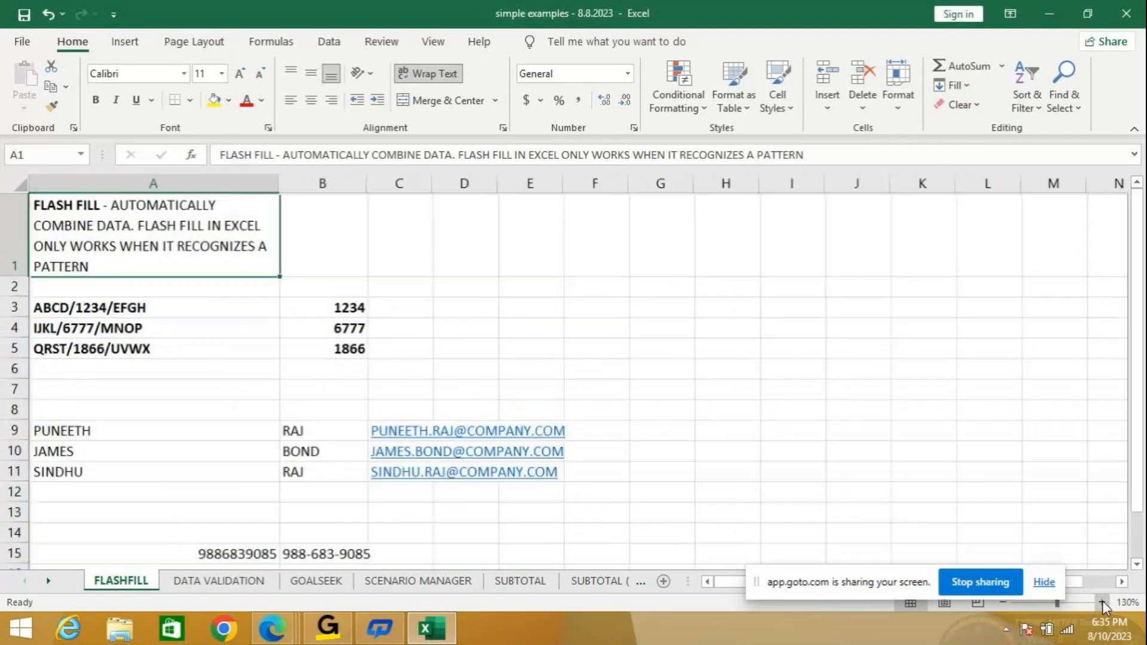
pyautogui.click(1102, 602)
pyautogui.click(1101, 602)
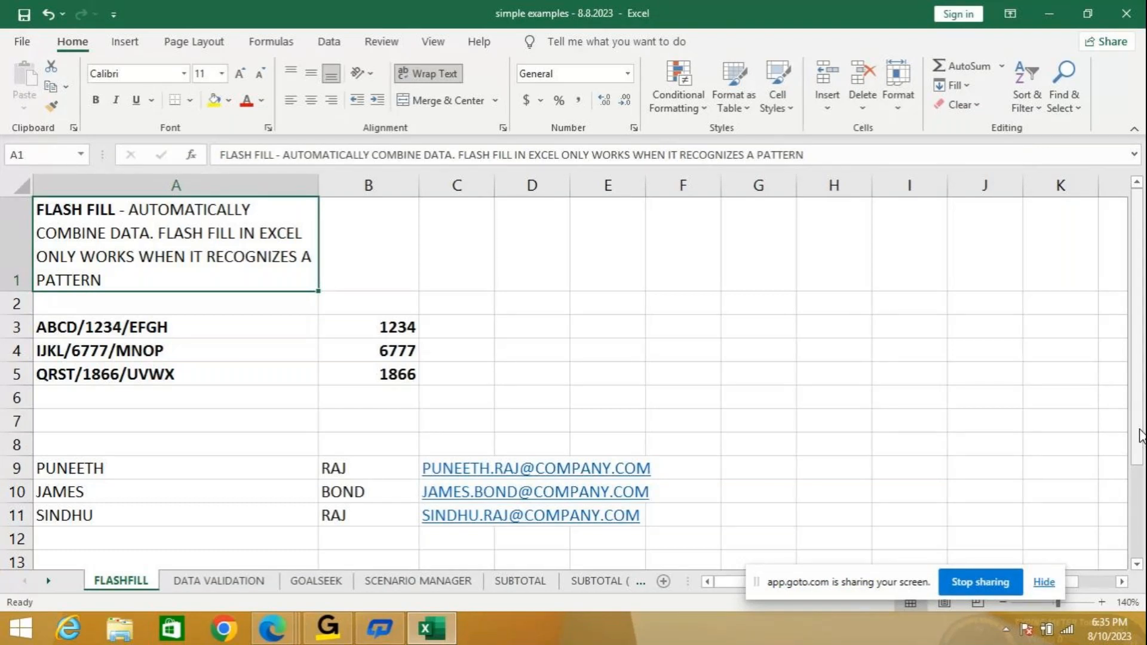
pyautogui.moveTo(1141, 435); pyautogui.dragTo(1141, 435)
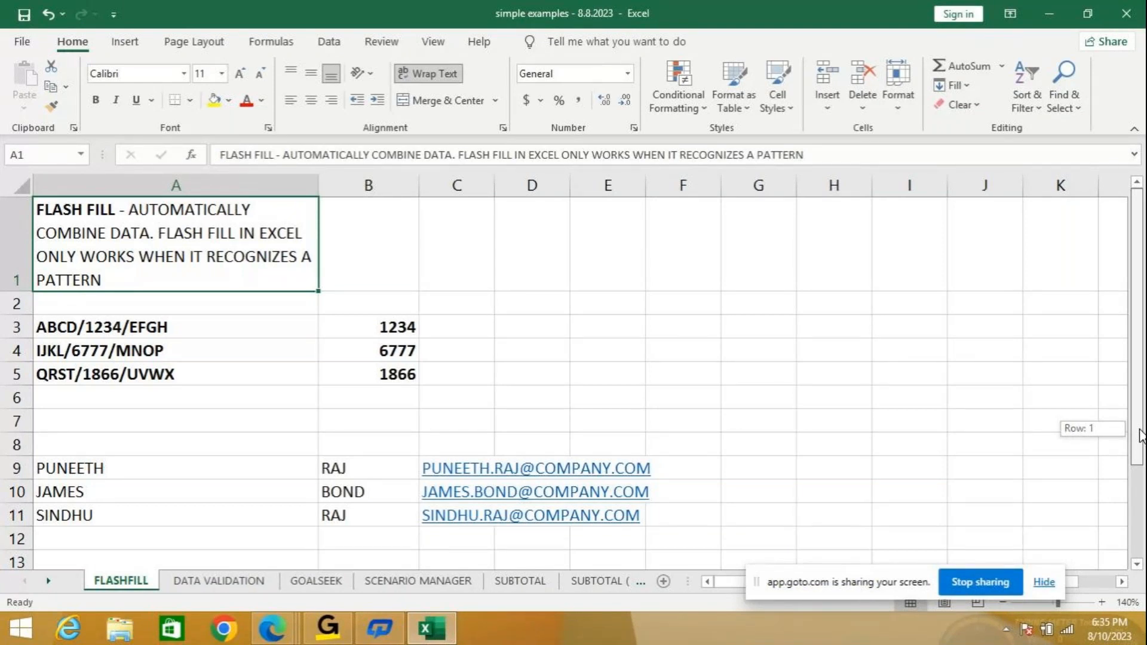
pyautogui.moveTo(1141, 435); pyautogui.dragTo(1136, 425)
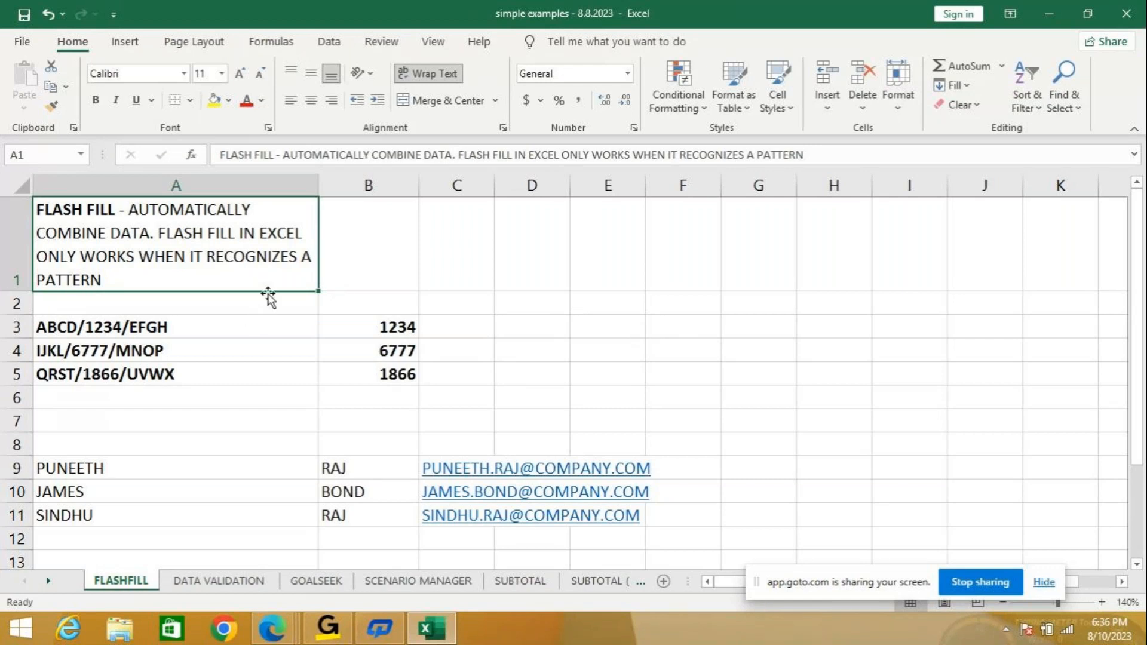
pyautogui.scroll(-1, 775, 370)
pyautogui.scroll(-1, 774, 370)
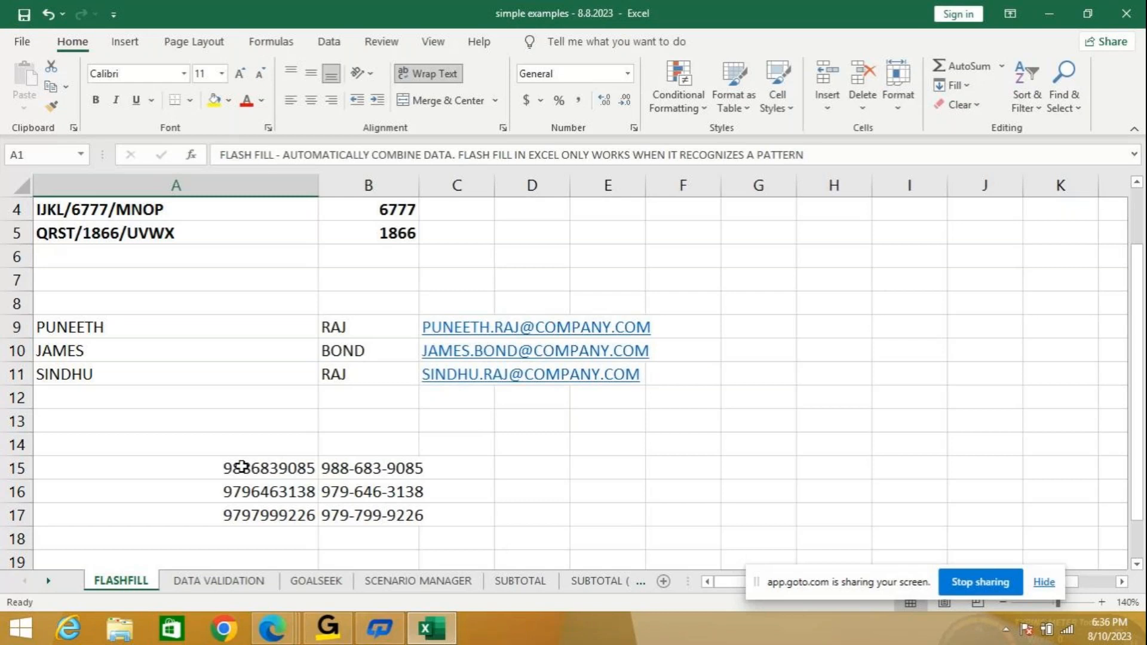
# View the DATA VALIDATION description in J1 zoomed to 110%.
pyautogui.click(210, 586)
pyautogui.click(529, 231)
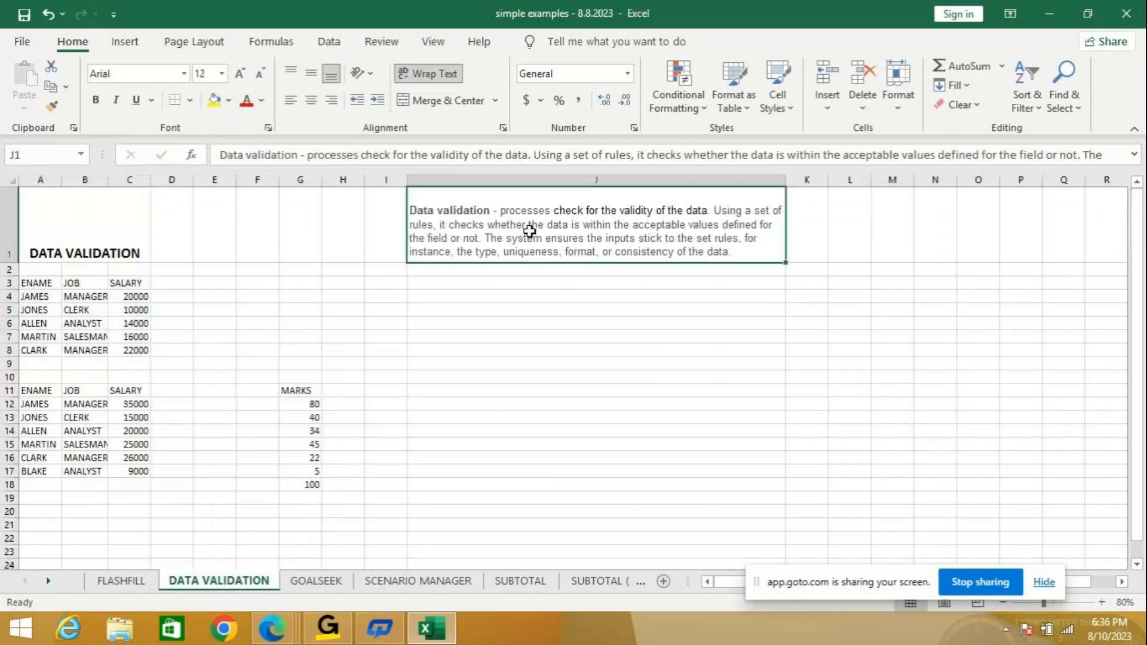
pyautogui.click(1102, 601)
pyautogui.click(1101, 602)
pyautogui.click(1101, 602)
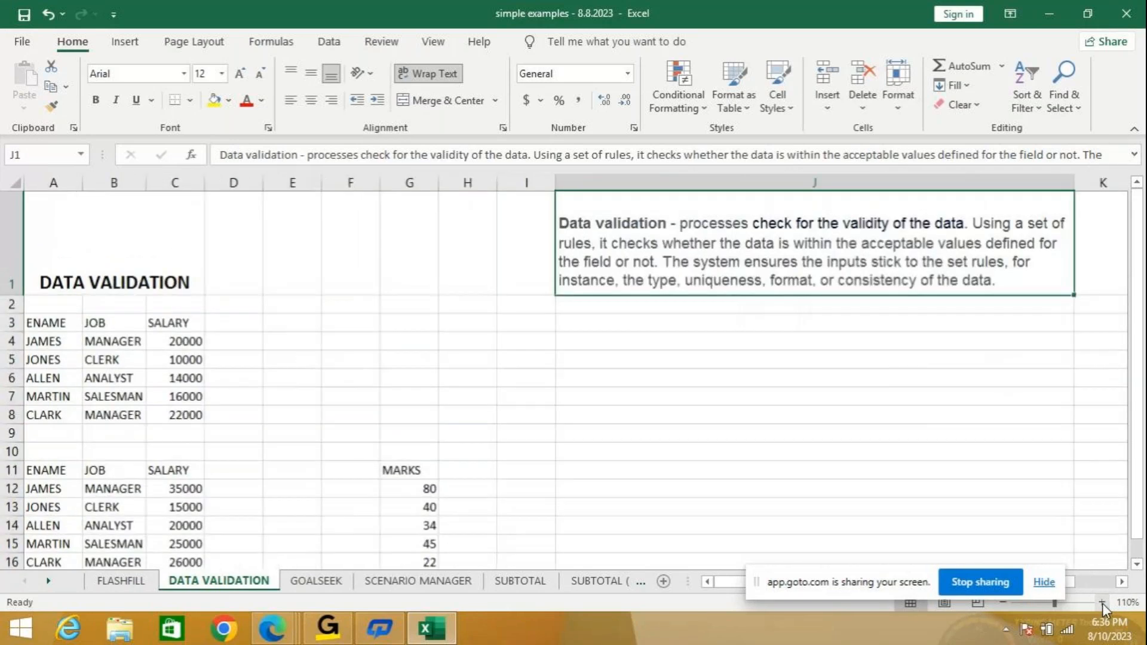
# Move on to the SUBTOTAL sheet.
pyautogui.click(1123, 582)
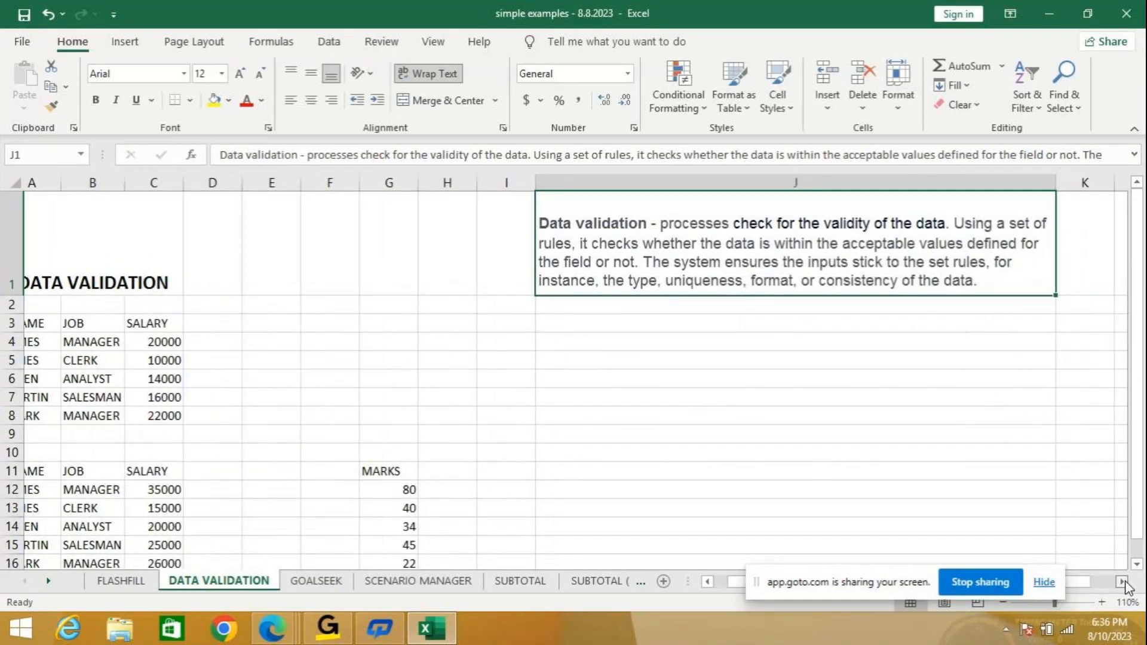
pyautogui.click(1122, 582)
pyautogui.click(1123, 582)
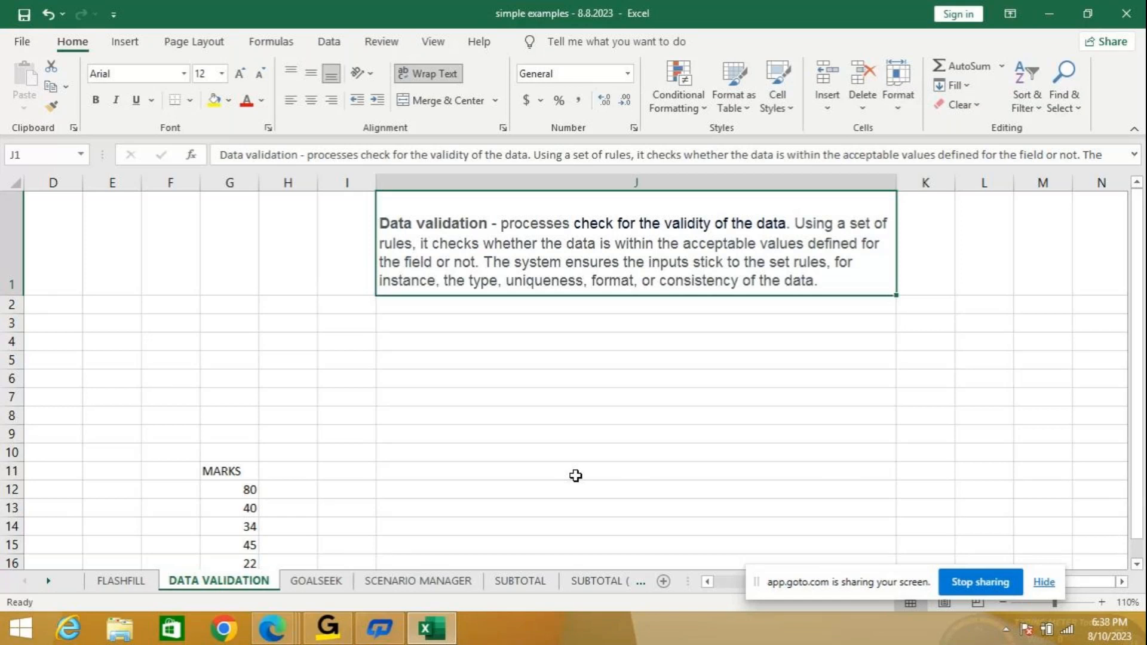
pyautogui.click(542, 582)
# Copy Sheet1's DEPTNO employee table (F33:I38) into A1 of a new blank workbook.
pyautogui.click(571, 582)
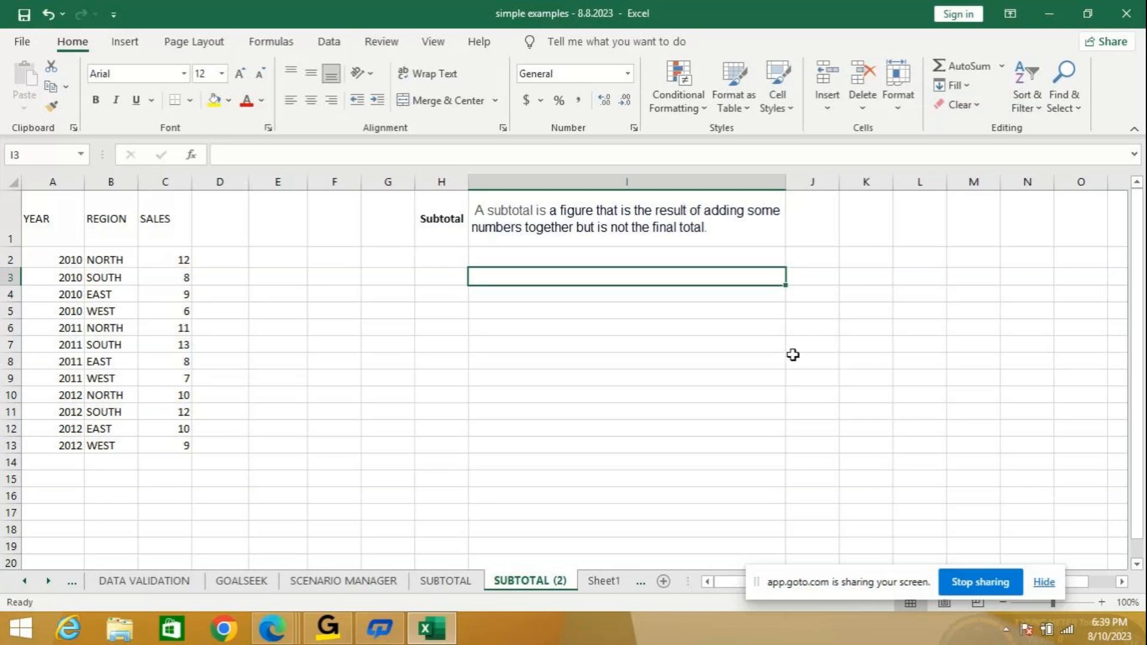
pyautogui.click(603, 581)
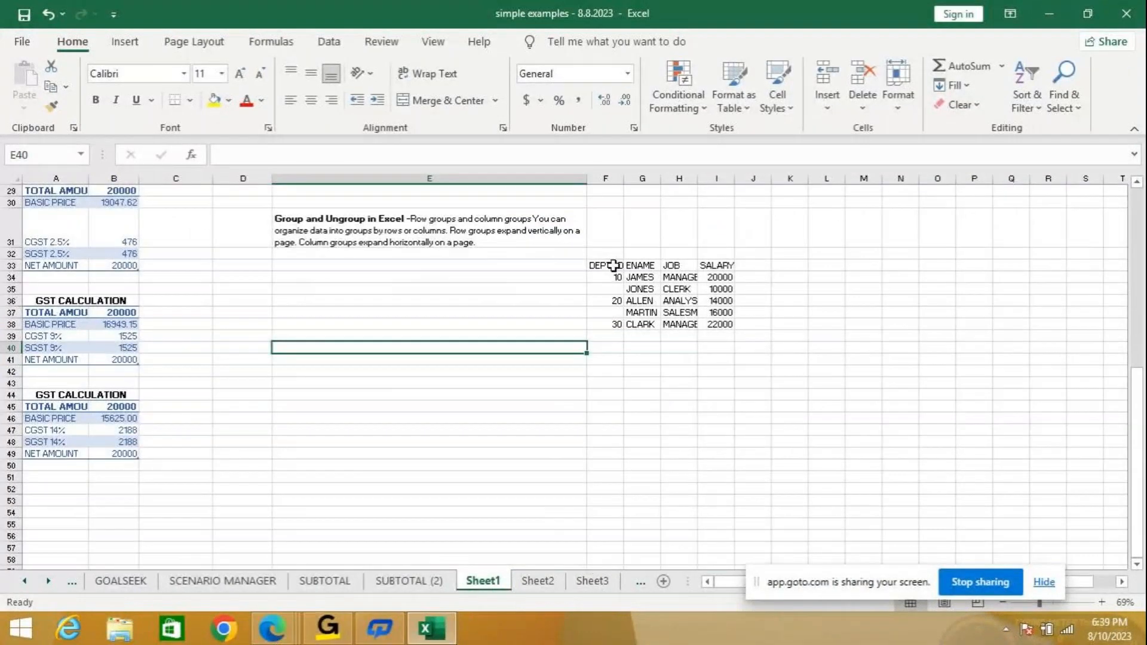
pyautogui.moveTo(605, 265); pyautogui.dragTo(724, 324)
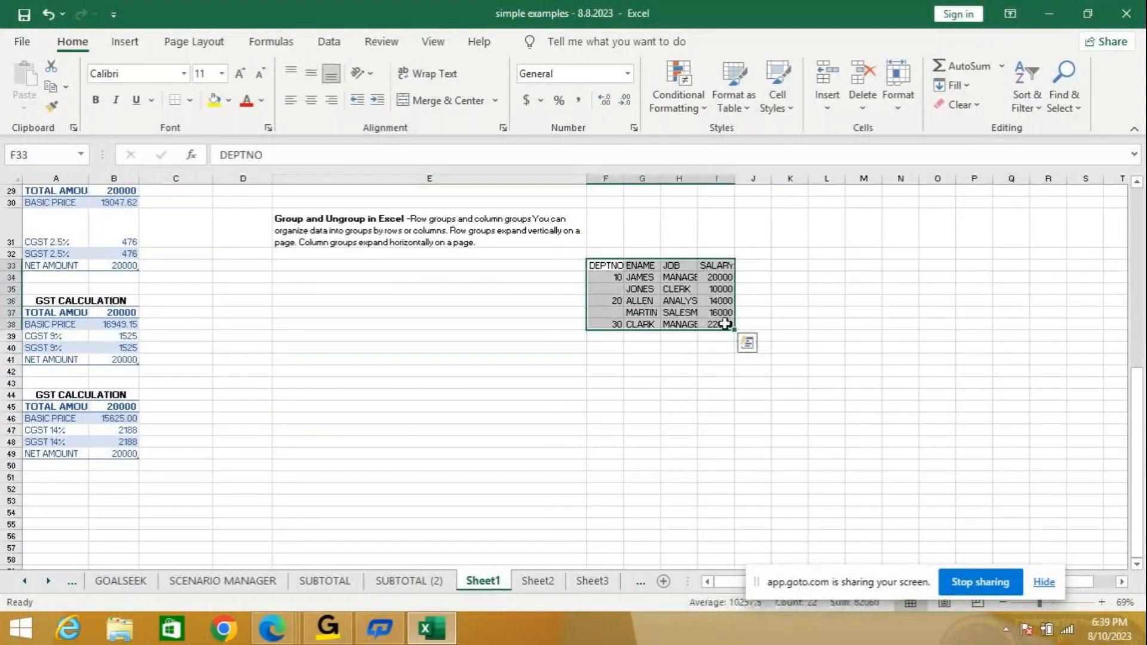
pyautogui.hotkey('ctrl', 'c')
pyautogui.click(22, 41)
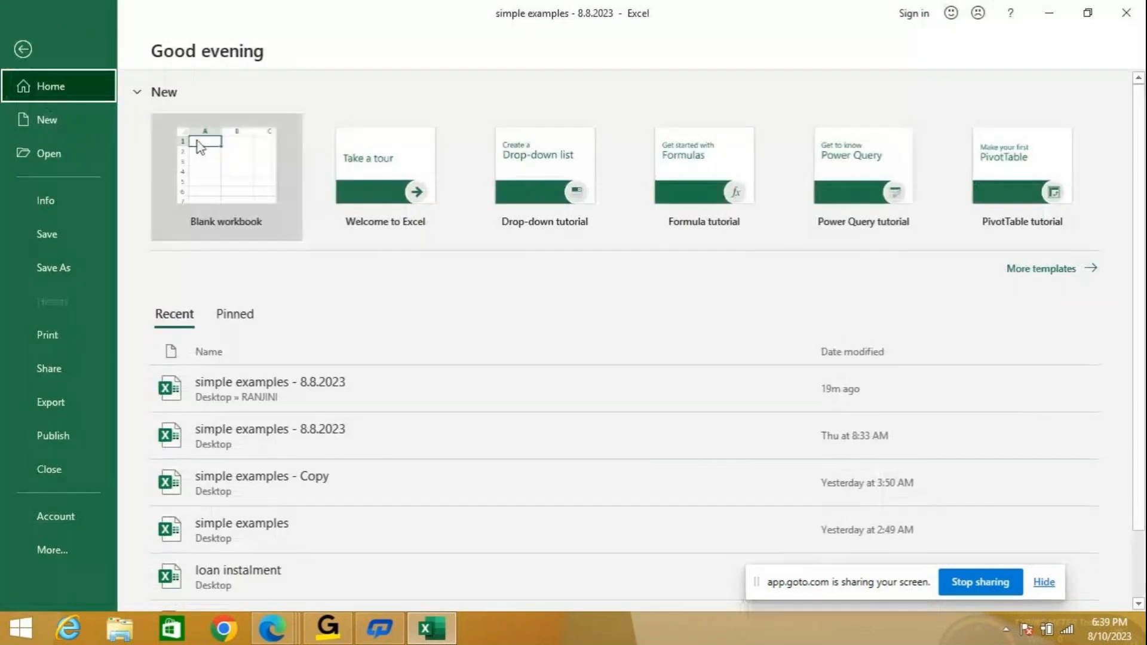
pyautogui.click(219, 144)
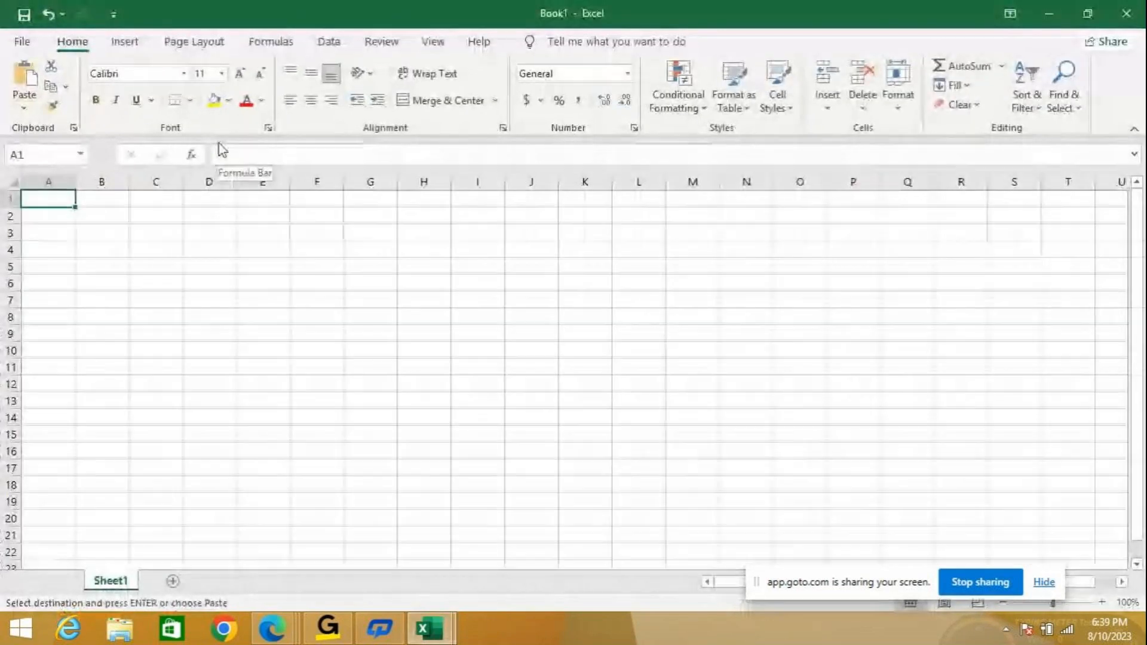
pyautogui.hotkey('ctrl', 'v')
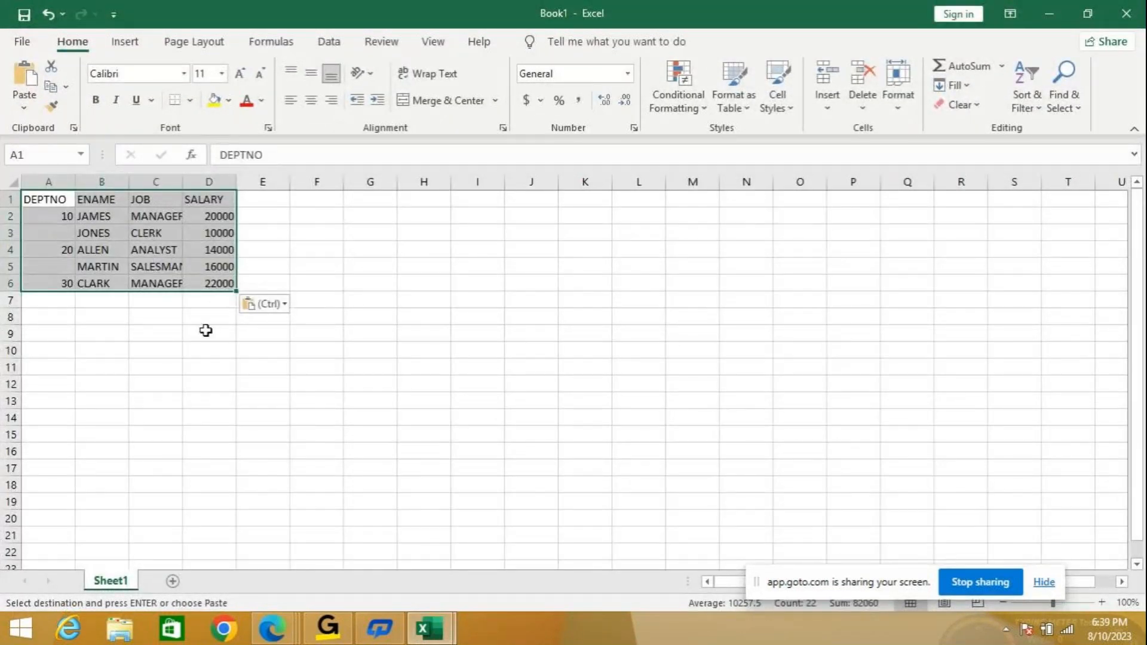
# Zoom in on Book1 and autofit column C to show SALESMAN and MANAGER.
pyautogui.click(1102, 602)
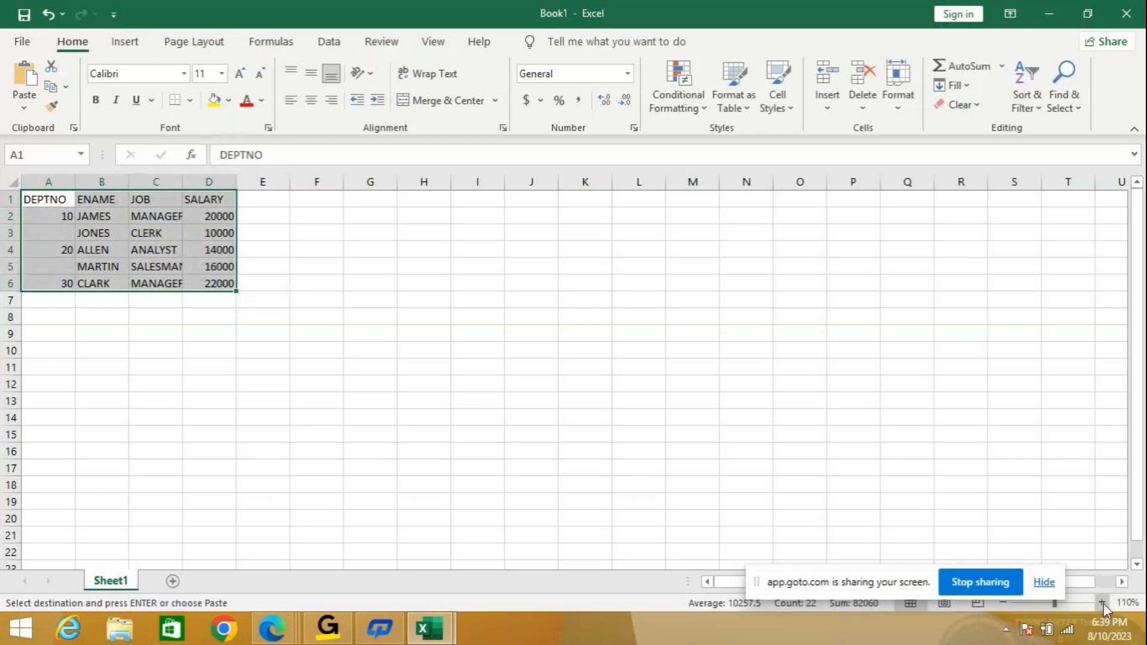
pyautogui.click(1102, 603)
pyautogui.click(1102, 603)
pyautogui.click(1102, 603)
pyautogui.click(1102, 603)
pyautogui.click(1102, 603)
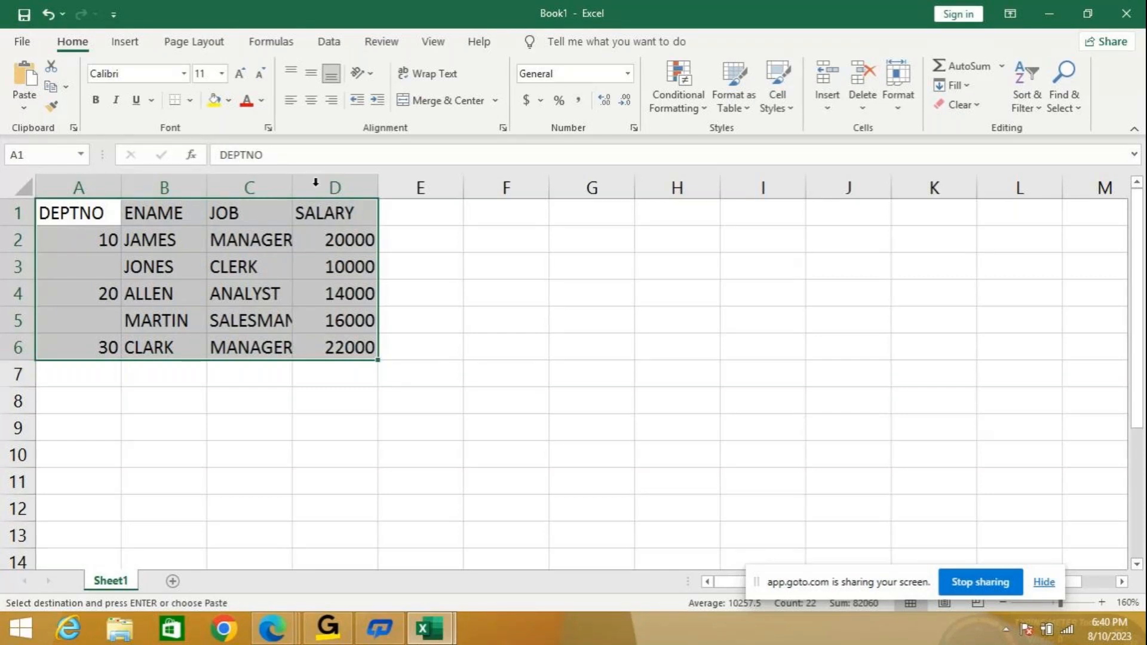
pyautogui.doubleClick(292, 182)
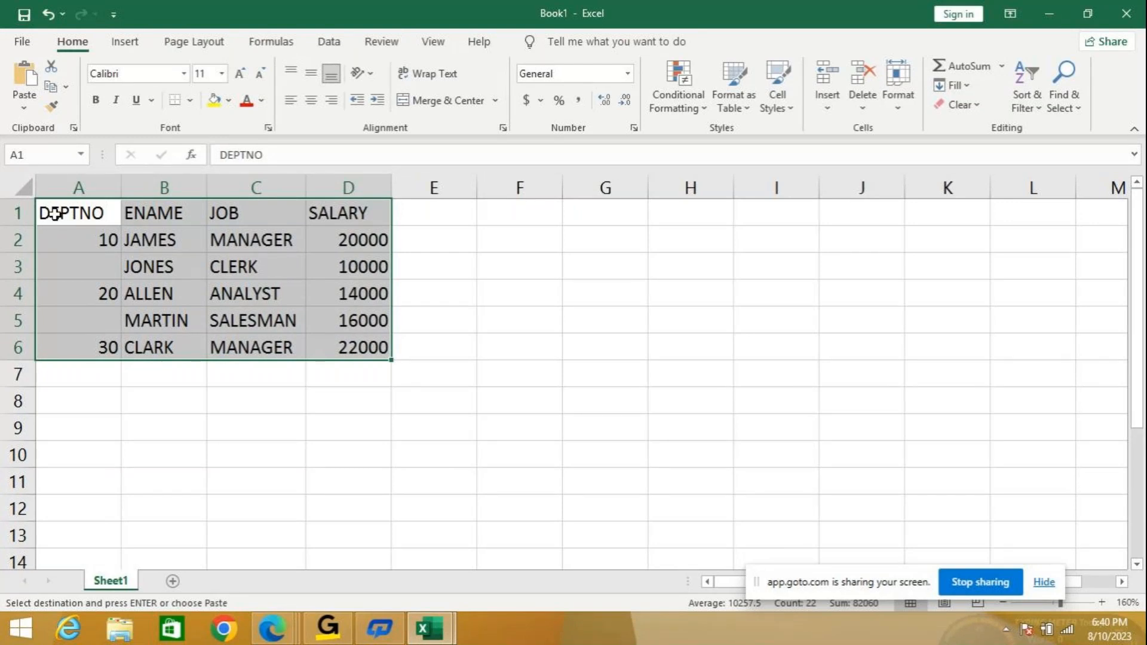
# Open Data > Subtotal set to Sum SALARY at each change in DEPTNO.
pyautogui.click(328, 43)
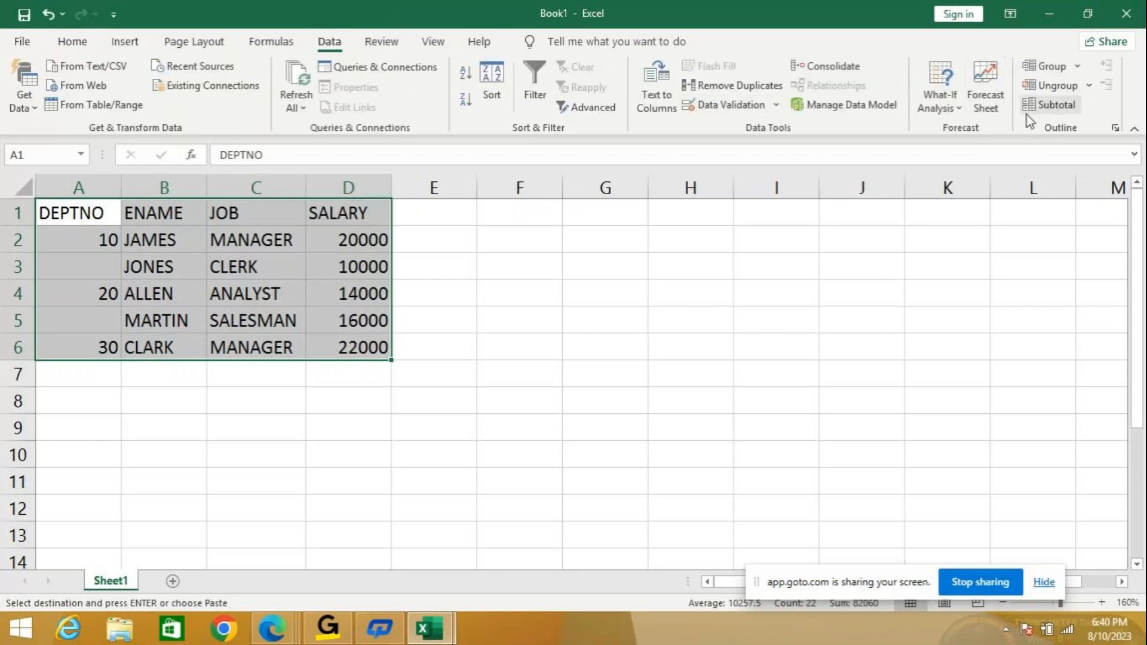
pyautogui.click(1059, 111)
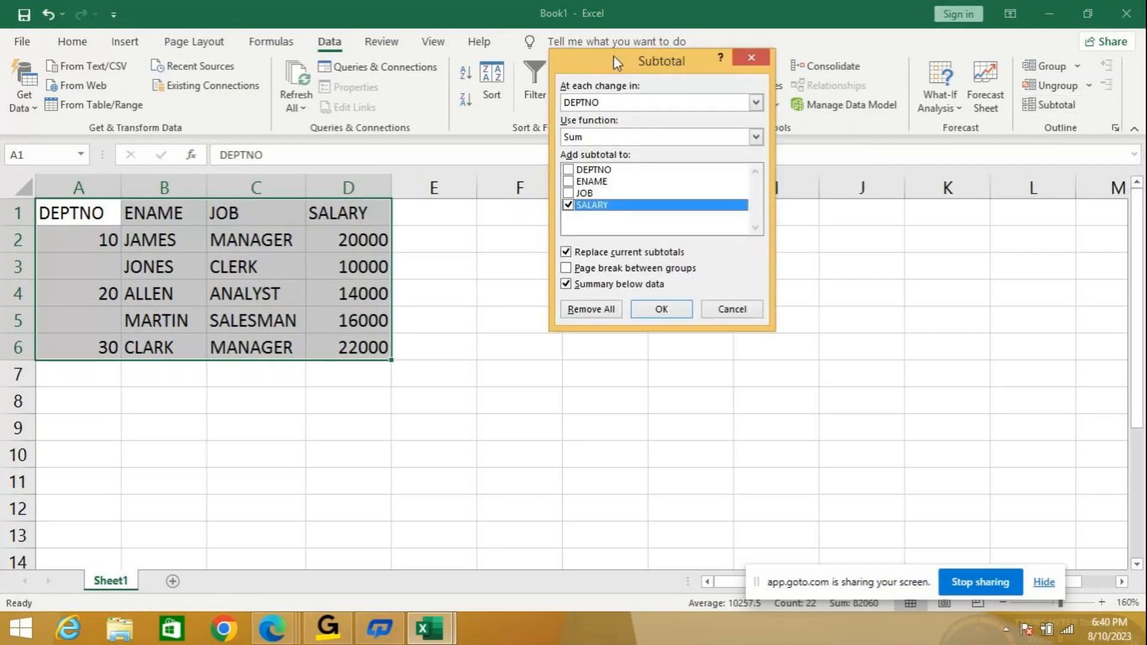
pyautogui.moveTo(614, 71); pyautogui.dragTo(639, 104)
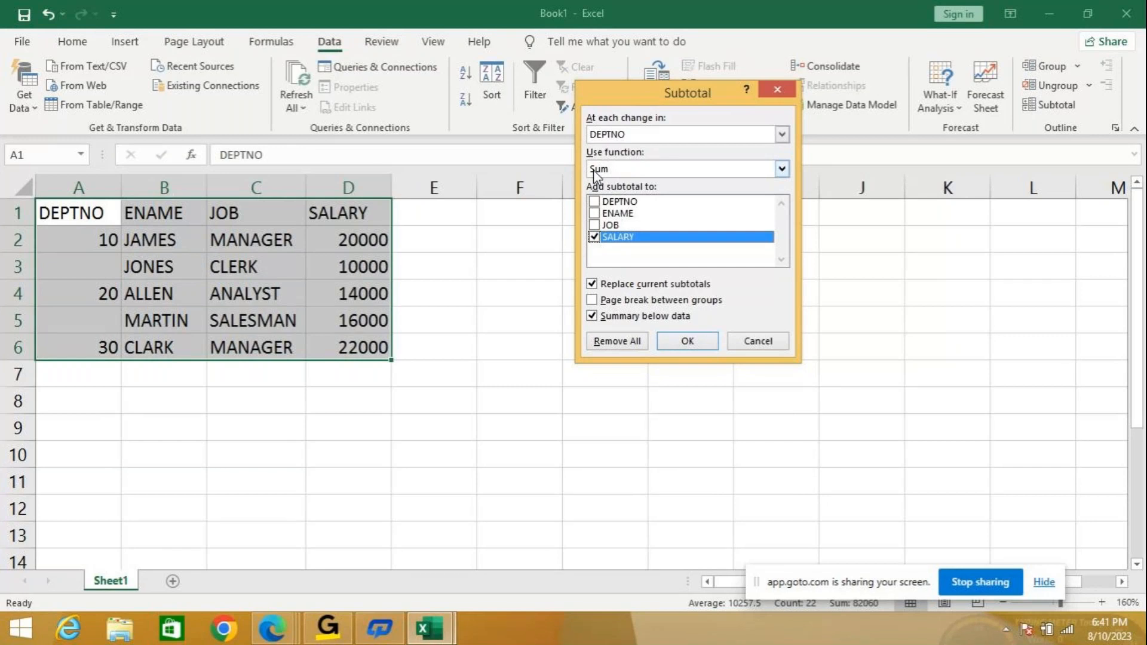
pyautogui.click(781, 169)
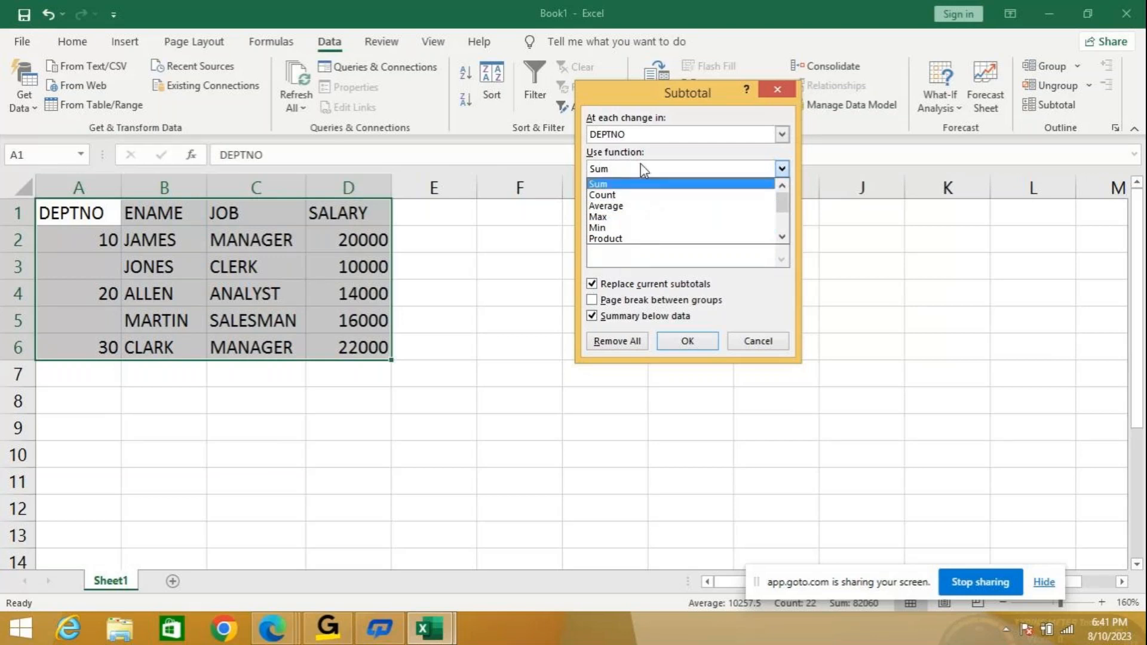
pyautogui.click(631, 185)
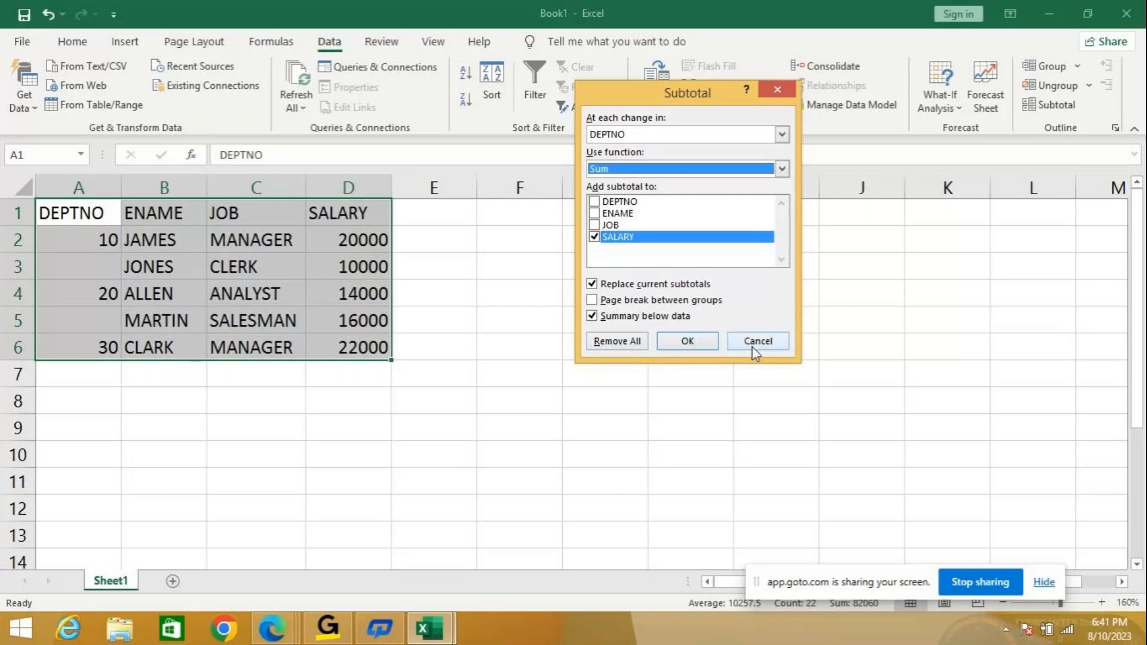
# Apply the SALARY subtotals, autofit column A, and view outline levels 1, 2 and 3.
pyautogui.click(688, 342)
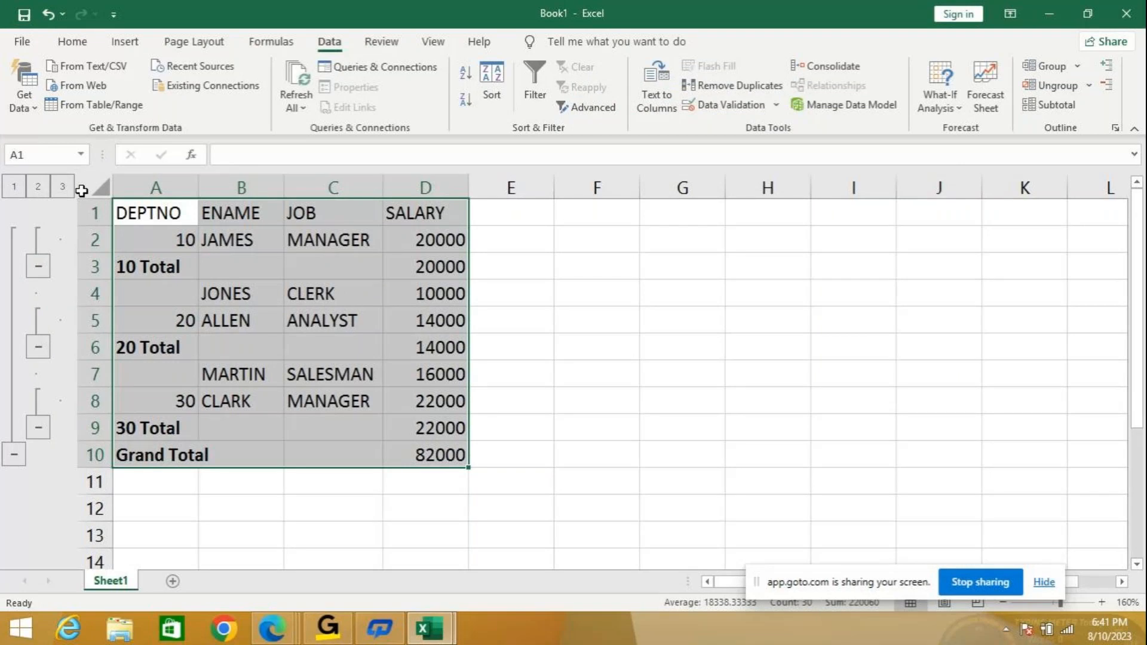
pyautogui.click(15, 186)
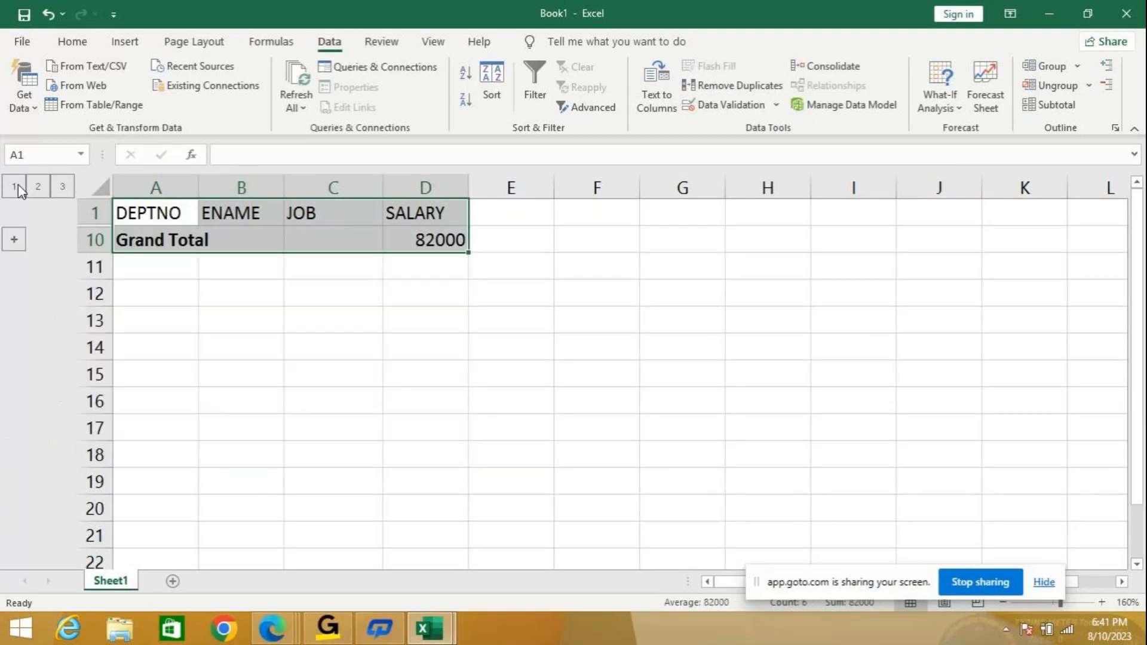
pyautogui.doubleClick(199, 179)
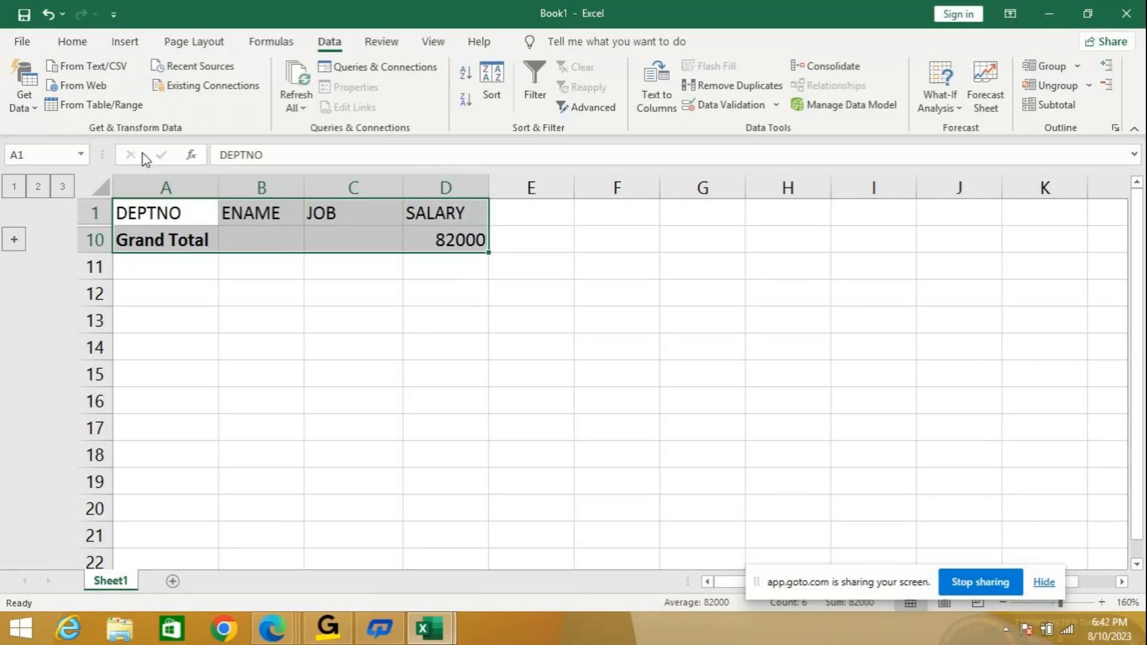
pyautogui.click(38, 187)
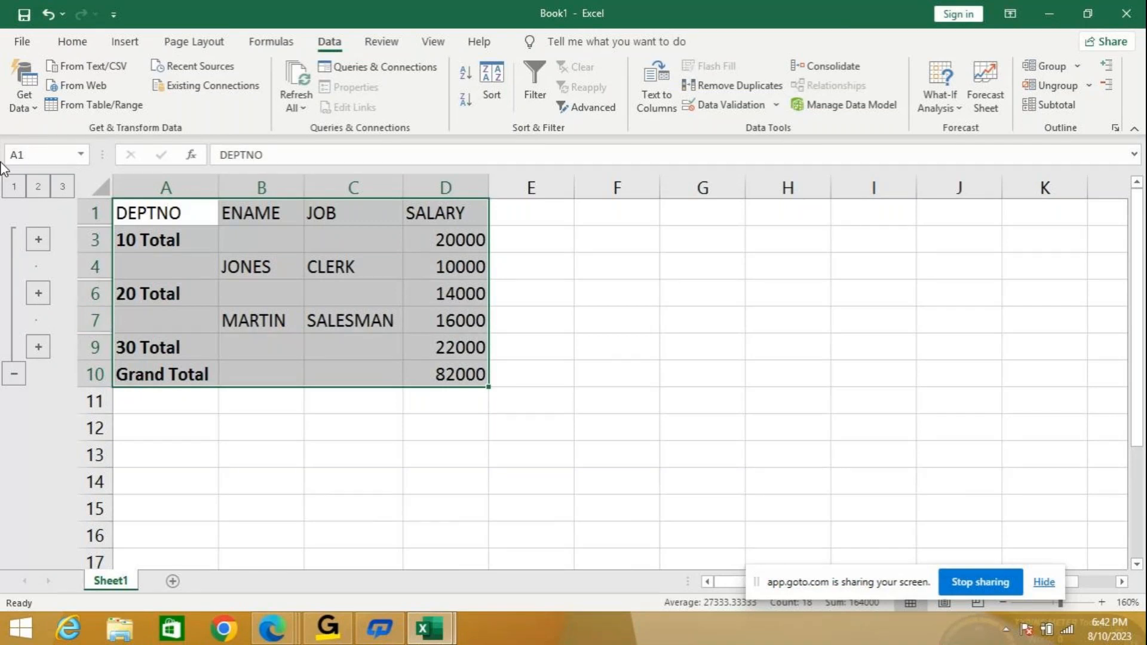
pyautogui.click(62, 187)
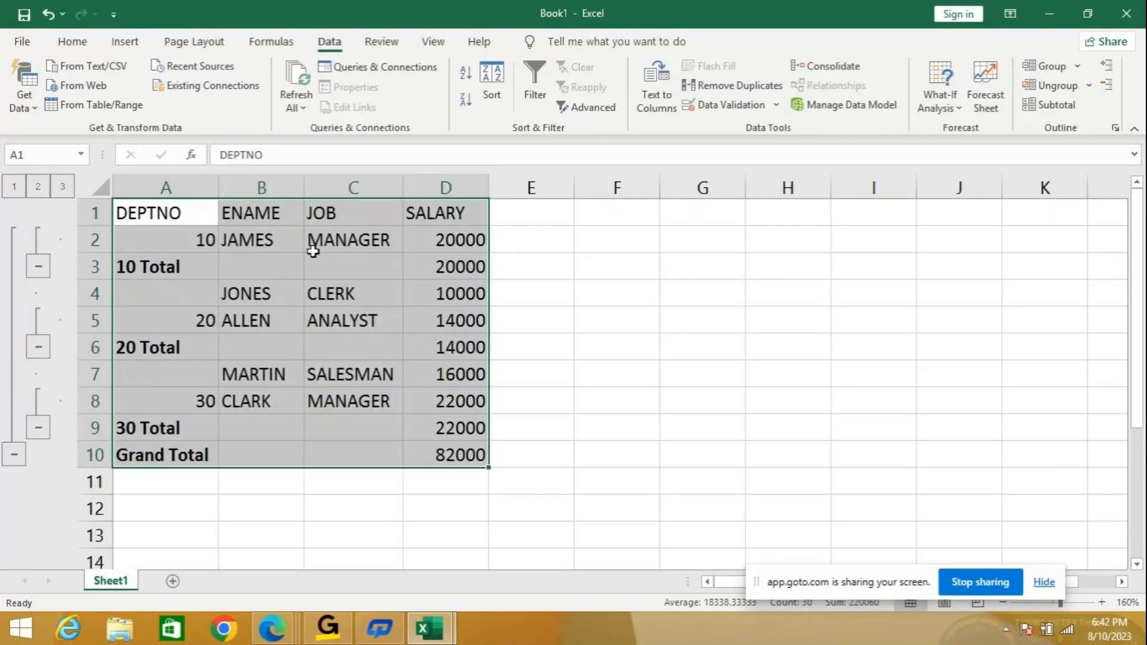
# Collapse and re-expand the department 10, 20 and 30 groups with the outline buttons.
pyautogui.click(39, 266)
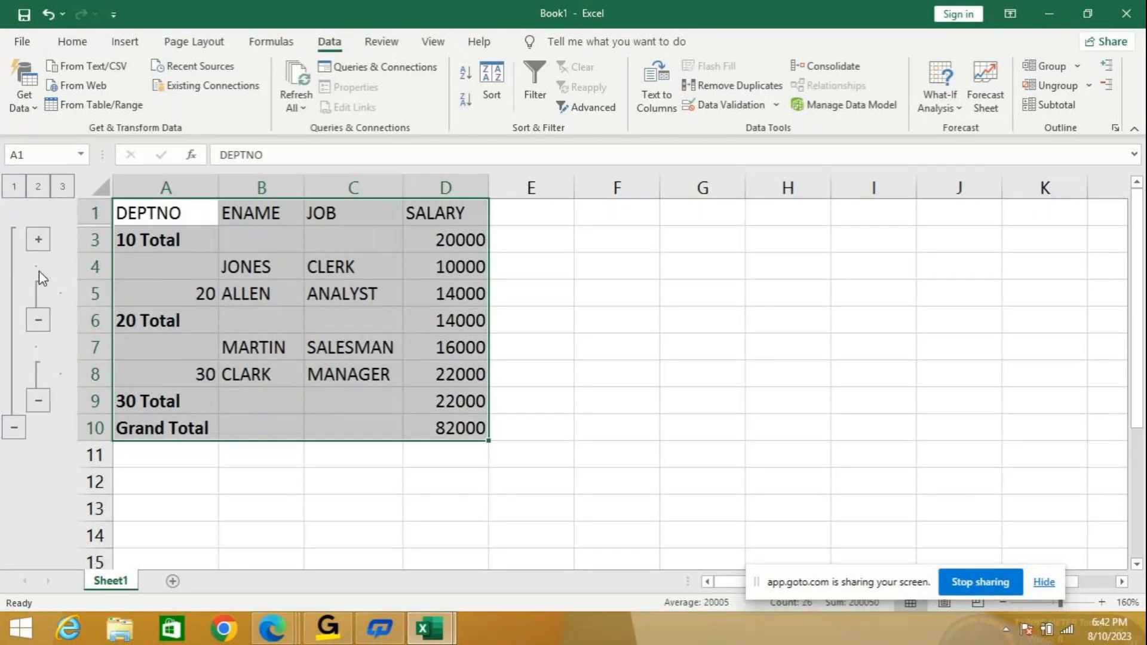
pyautogui.click(38, 320)
pyautogui.click(38, 375)
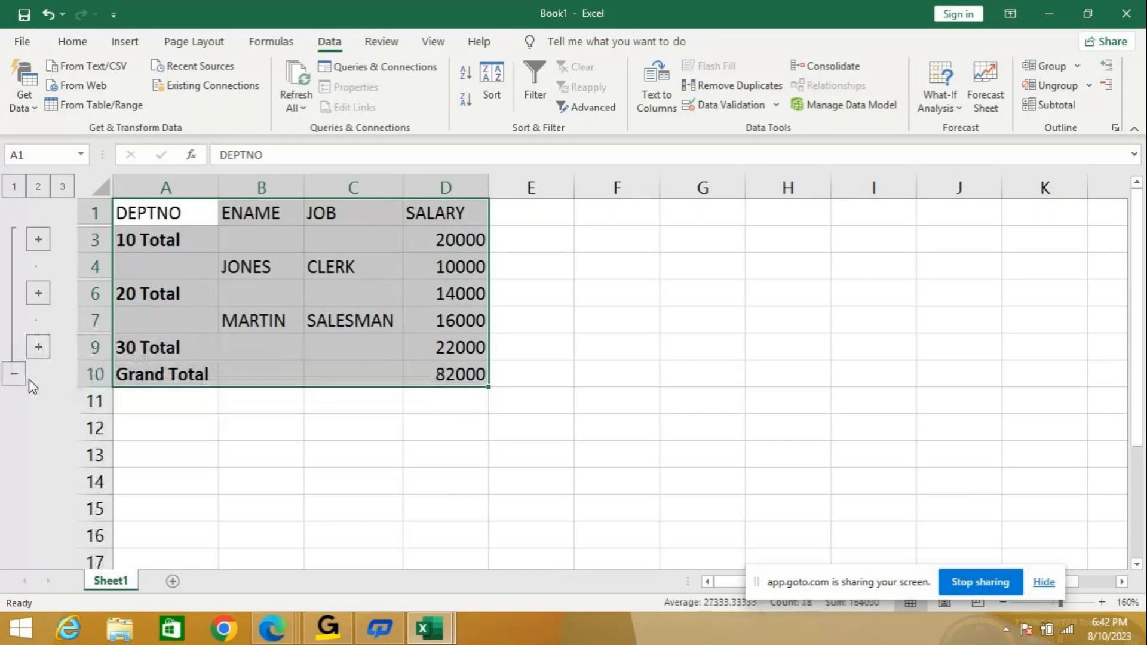
pyautogui.click(12, 372)
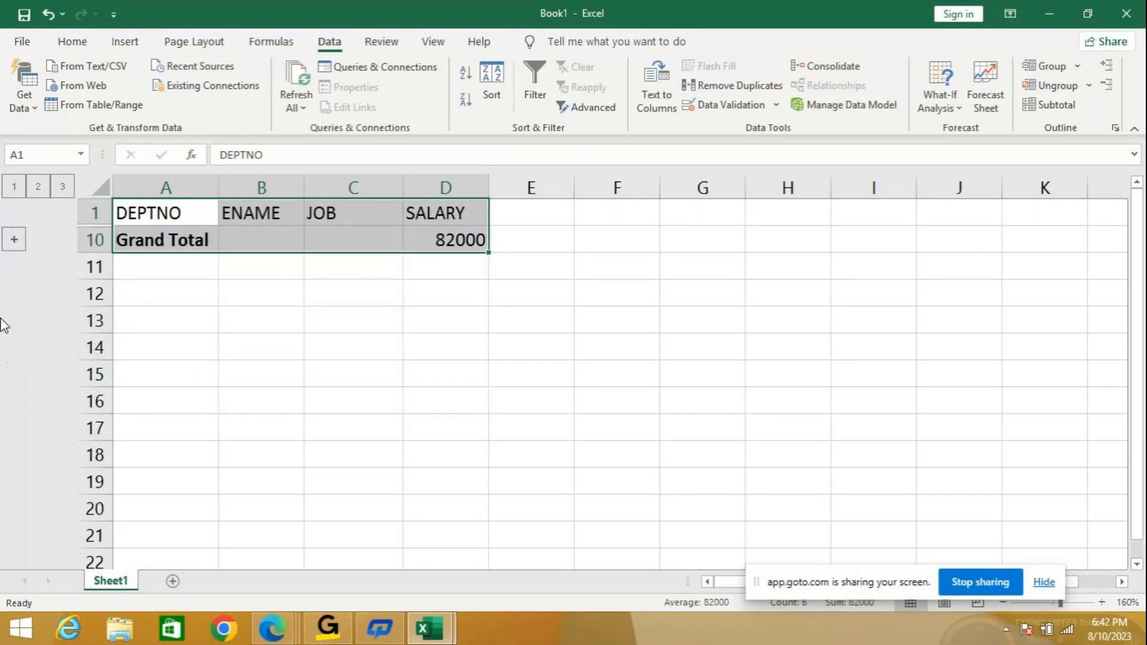
pyautogui.click(15, 240)
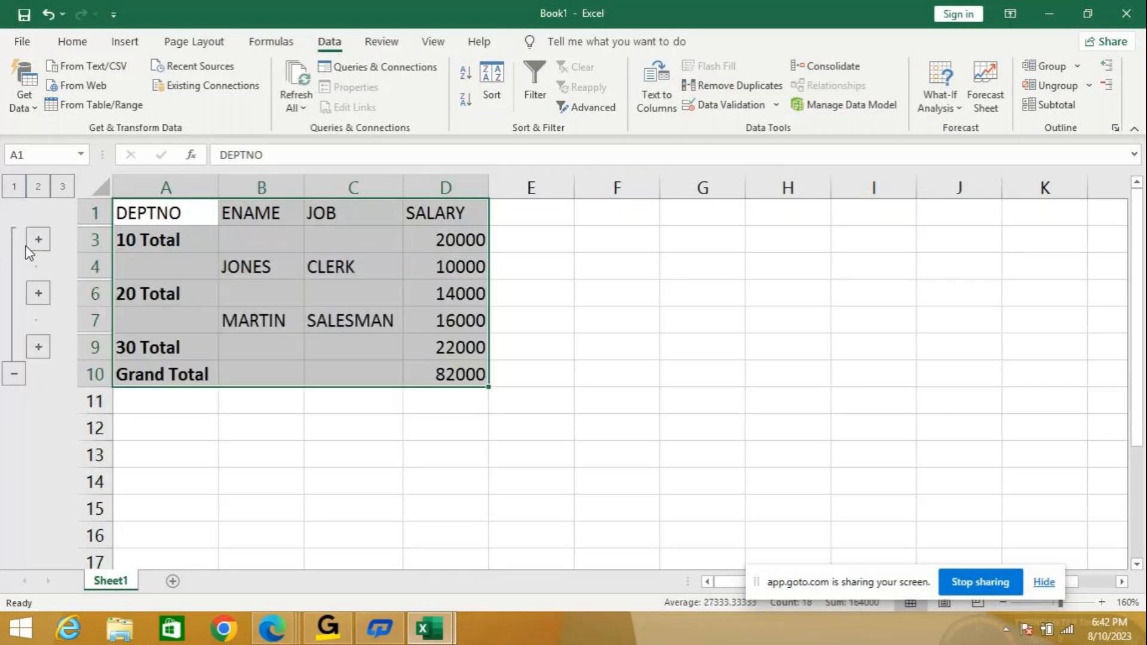
pyautogui.click(38, 240)
pyautogui.click(38, 320)
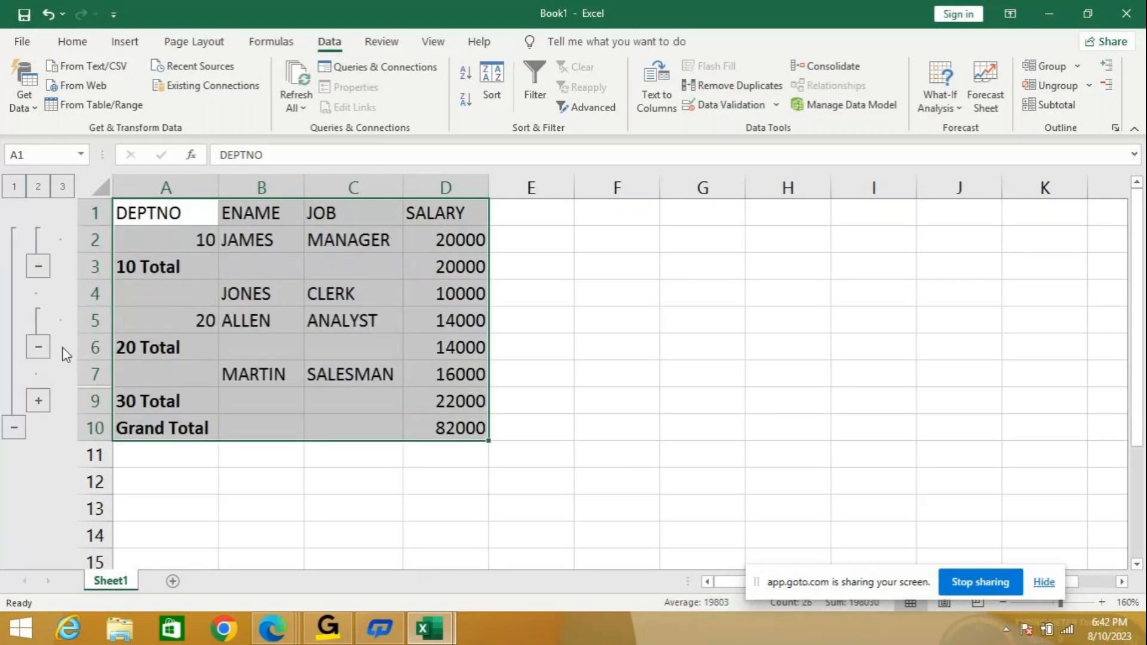
pyautogui.click(39, 401)
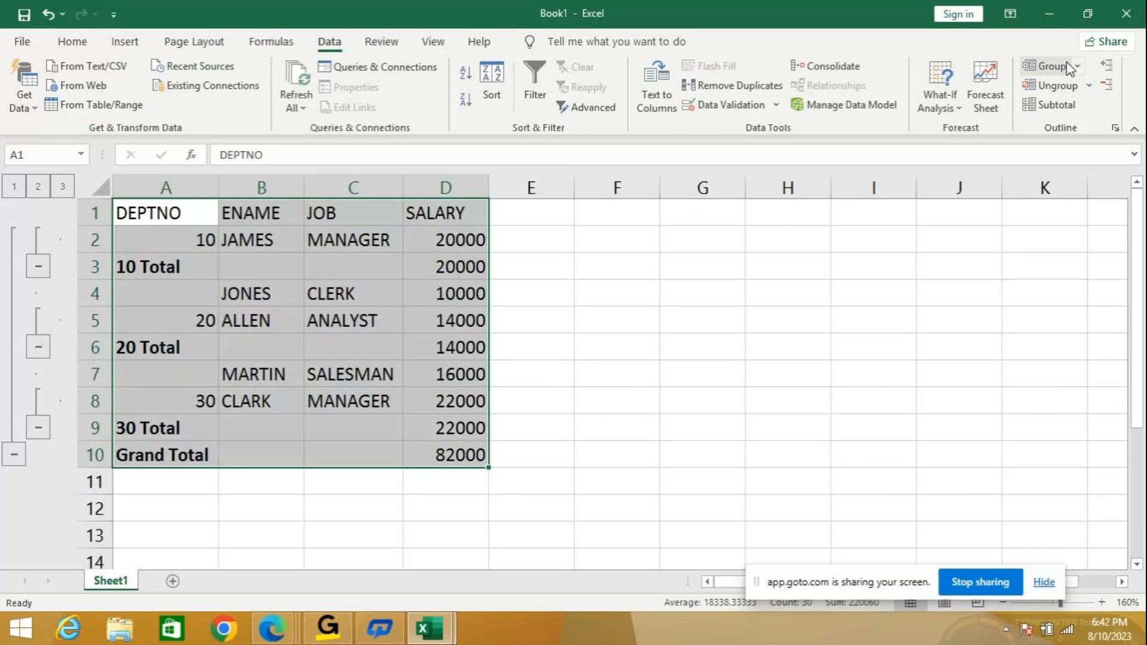
# Remove all subtotals from Book1, then switch to the simple examples workbook.
pyautogui.click(1056, 108)
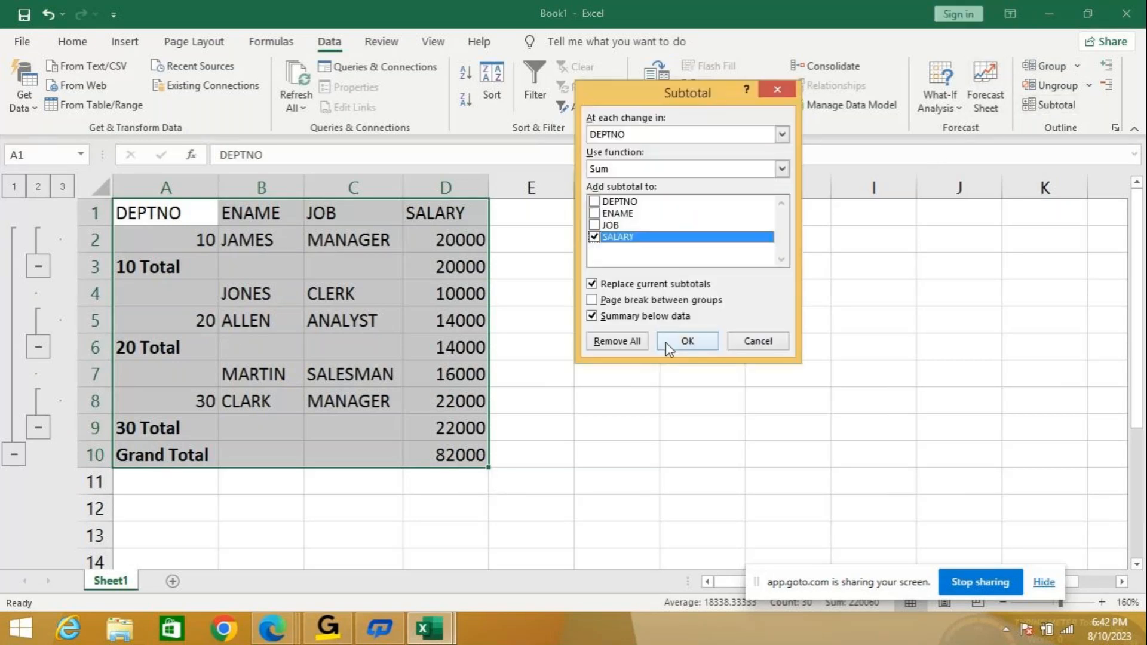
pyautogui.click(617, 341)
pyautogui.moveTo(430, 629)
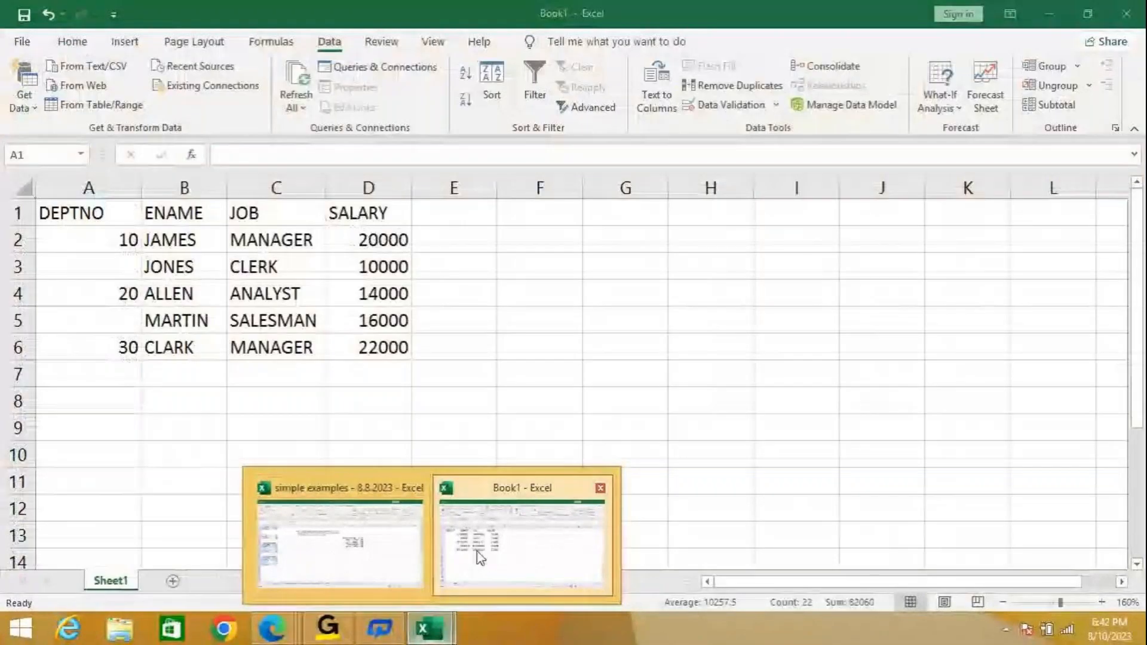
pyautogui.click(480, 557)
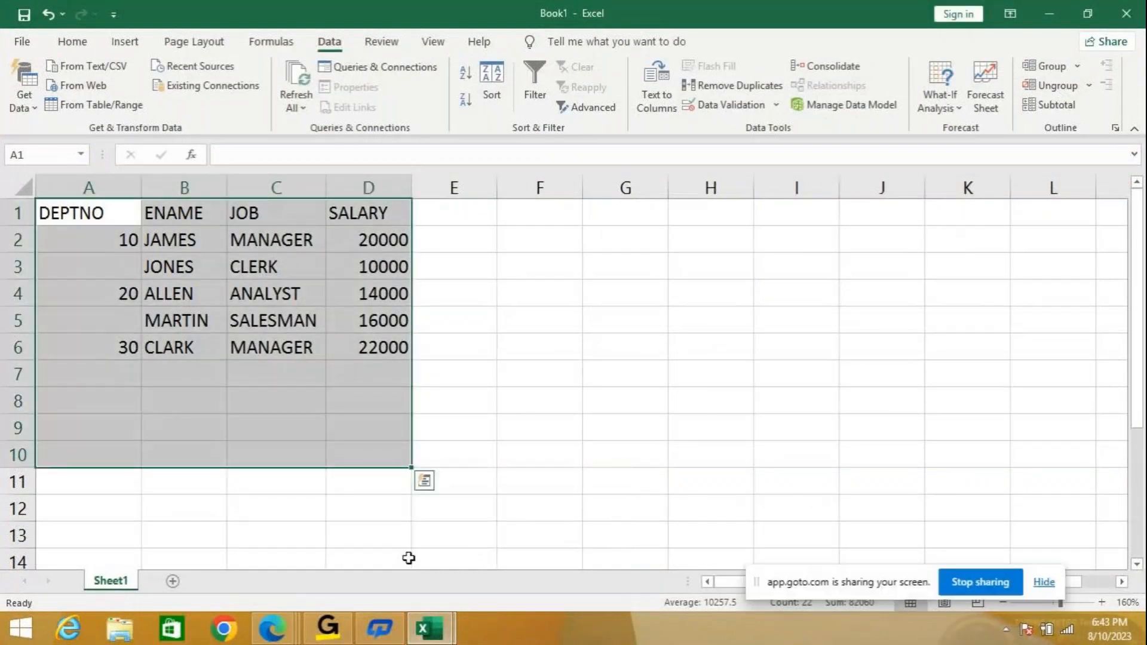
pyautogui.moveTo(445, 607)
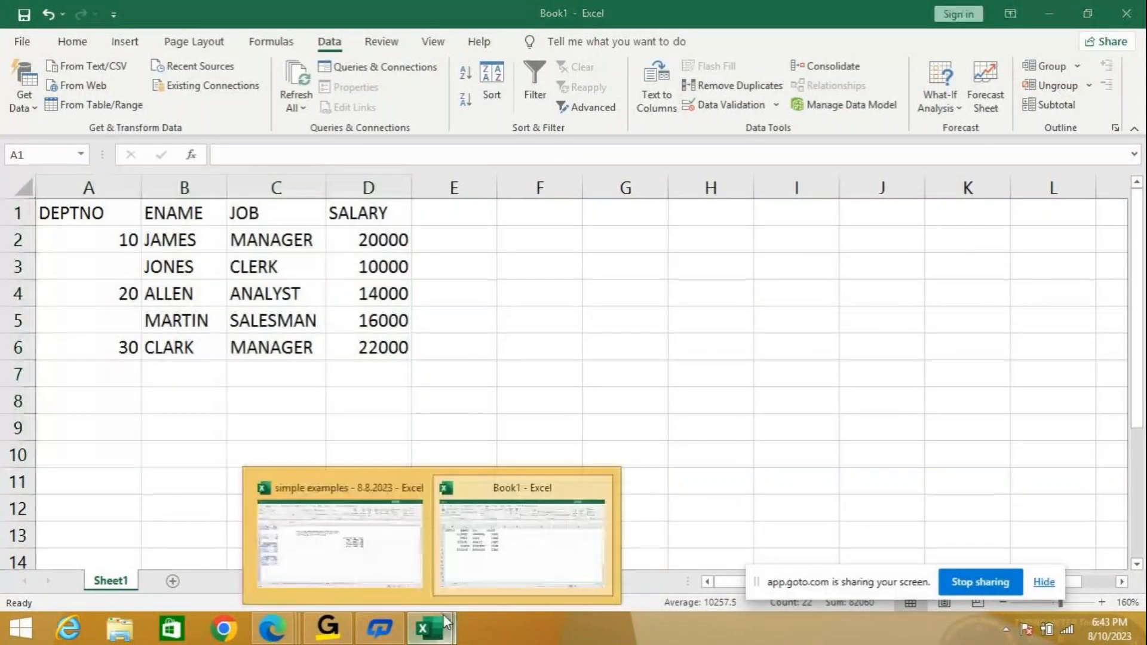
pyautogui.click(348, 568)
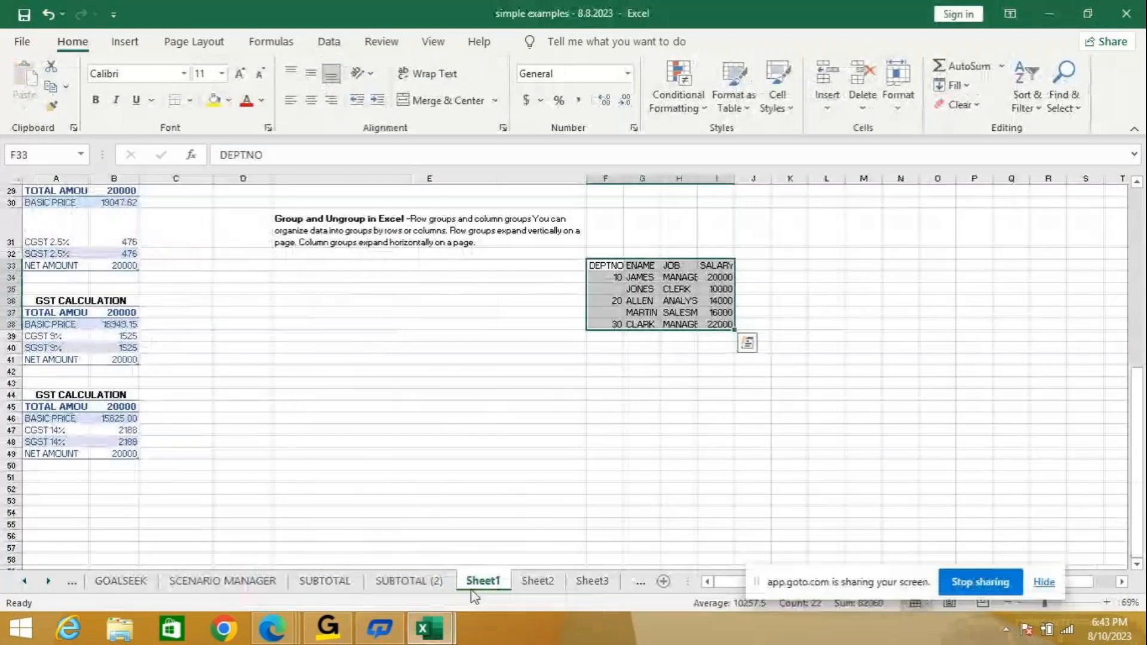
# Copy the YEAR, REGION and SALES data (A1:C13) from SUBTOTAL (2), then return to Book1.
pyautogui.click(369, 586)
pyautogui.click(324, 581)
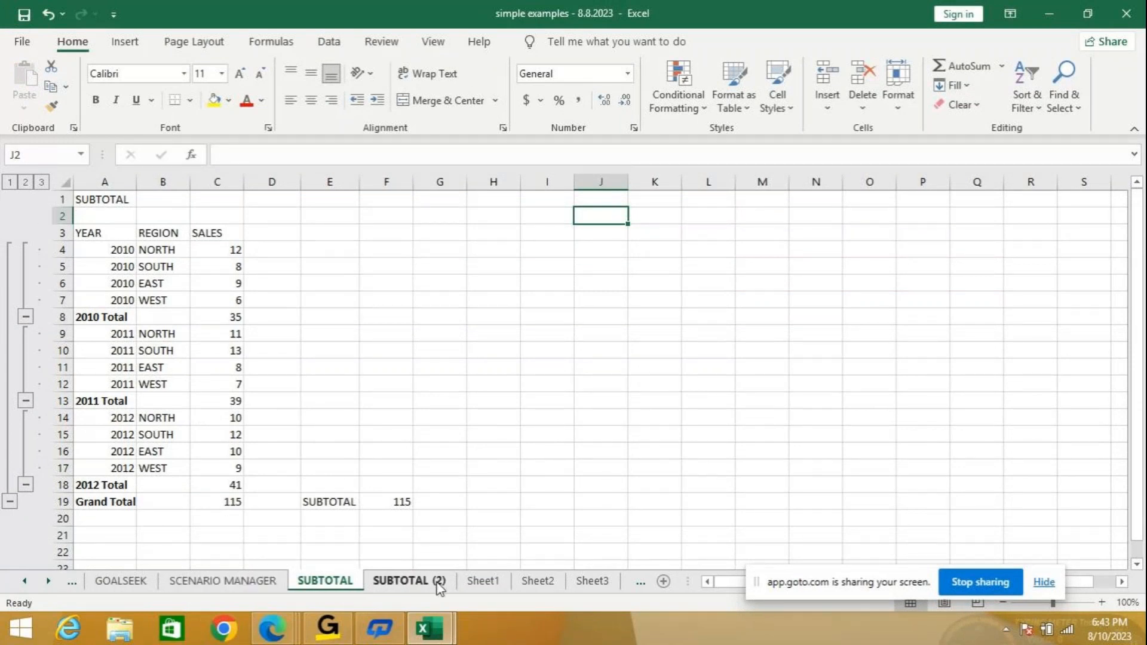
pyautogui.click(409, 581)
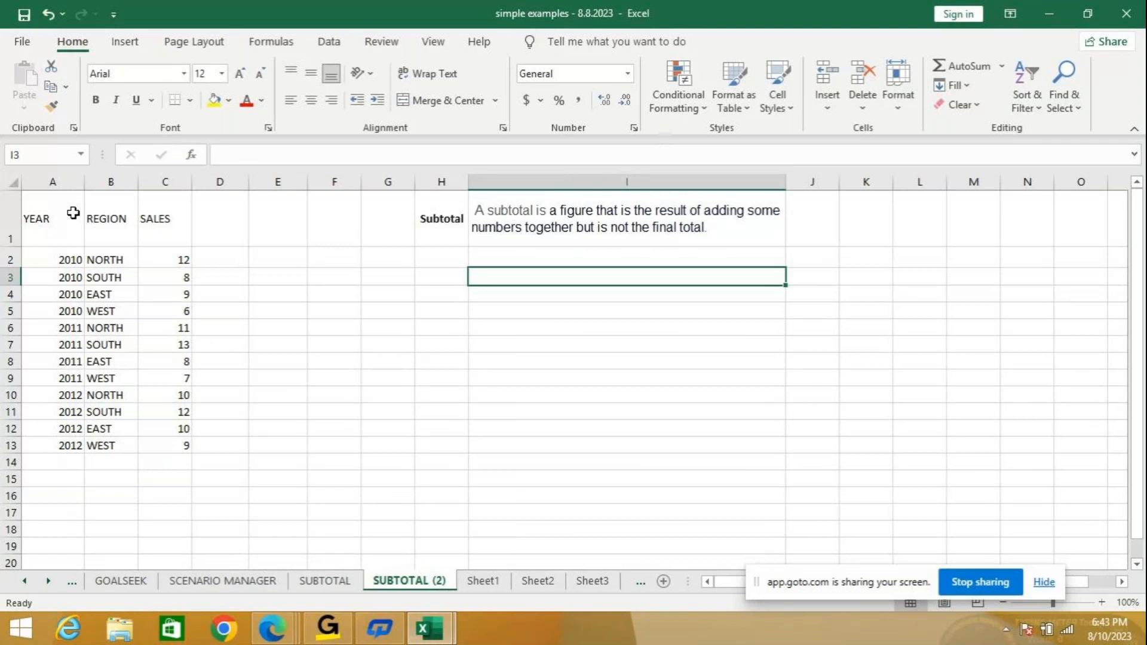
pyautogui.moveTo(35, 218); pyautogui.dragTo(185, 445)
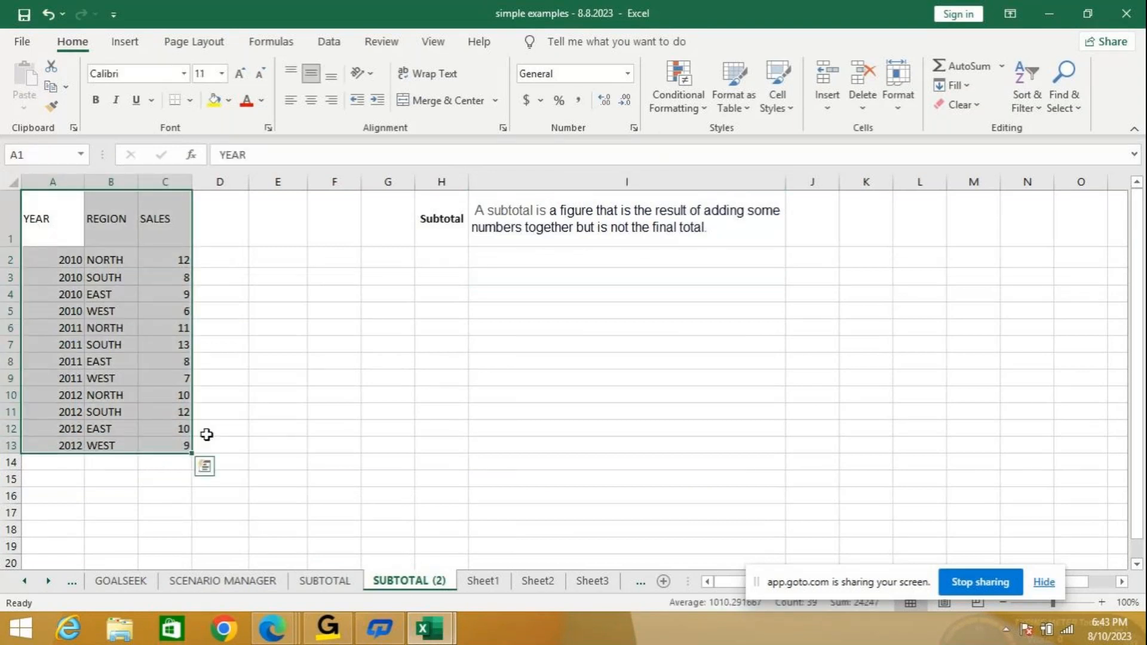
pyautogui.hotkey('ctrl', 'c')
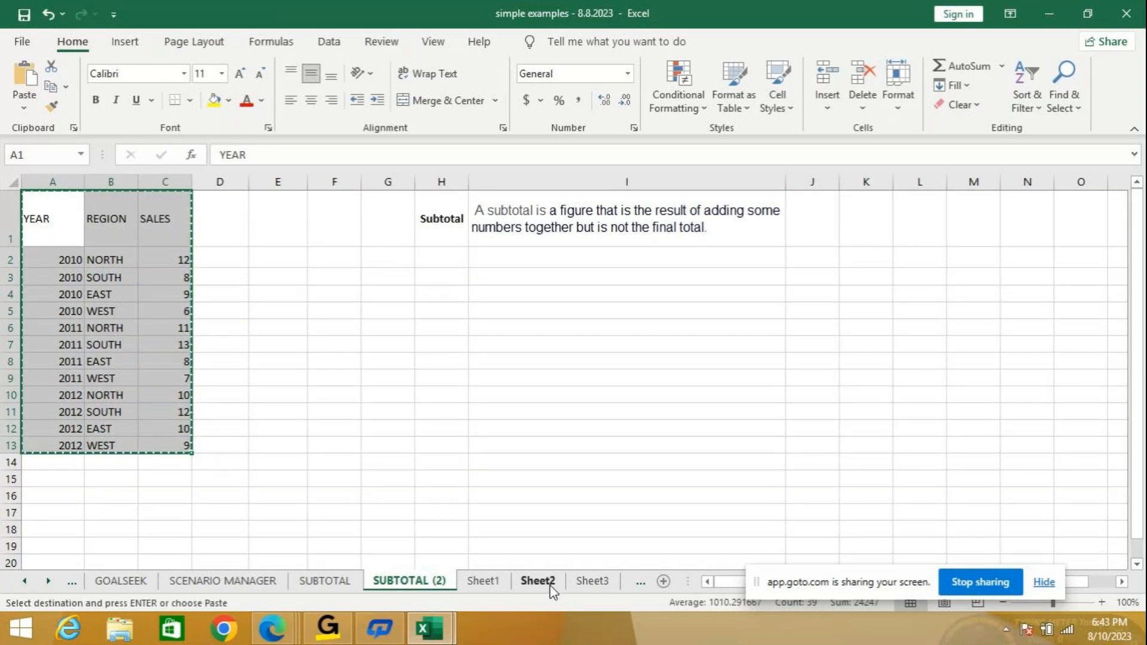
pyautogui.moveTo(439, 630)
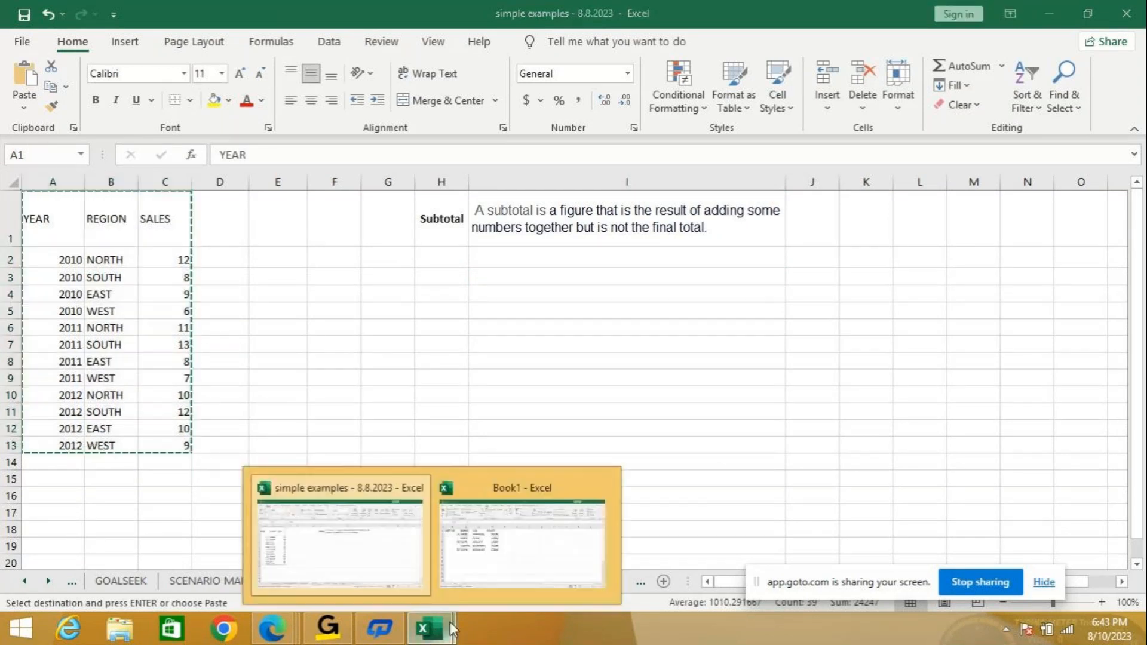
pyautogui.click(502, 568)
# Paste the sales data into a new Sheet2 and set Subtotal to sum SALES at each YEAR change.
pyautogui.click(172, 581)
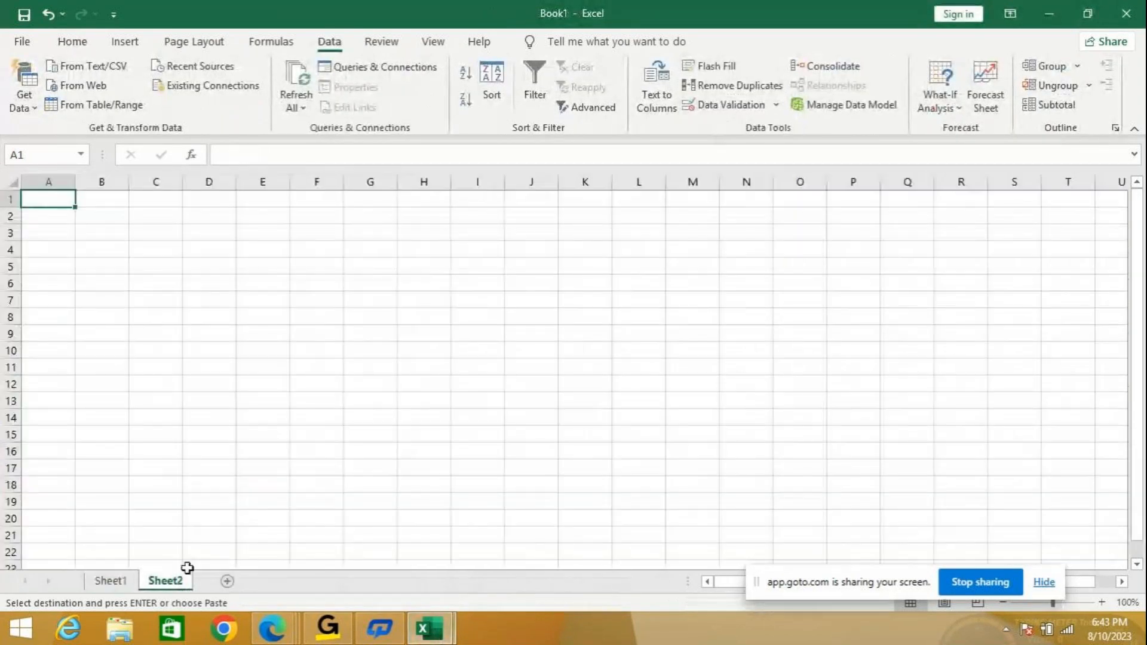
pyautogui.hotkey('ctrl', 'v')
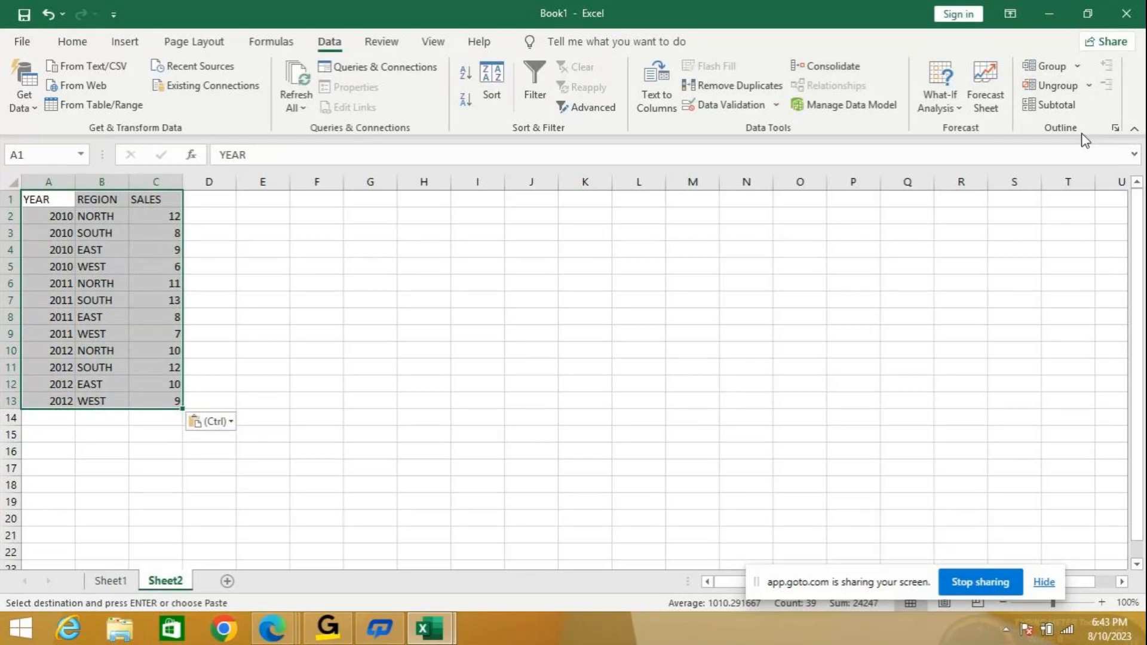
pyautogui.click(1066, 106)
pyautogui.moveTo(645, 103); pyautogui.dragTo(688, 91)
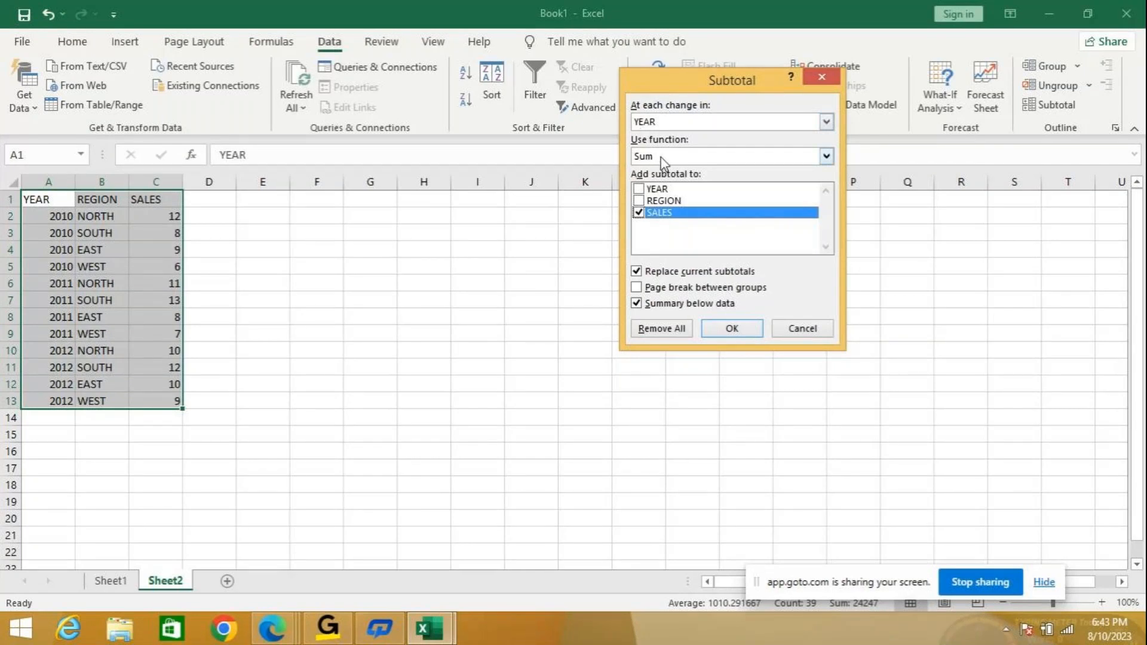
# Apply the yearly SALES subtotals (35, 39, 41, Grand Total 115), widen column A, and view outline levels 1–3.
pyautogui.click(739, 329)
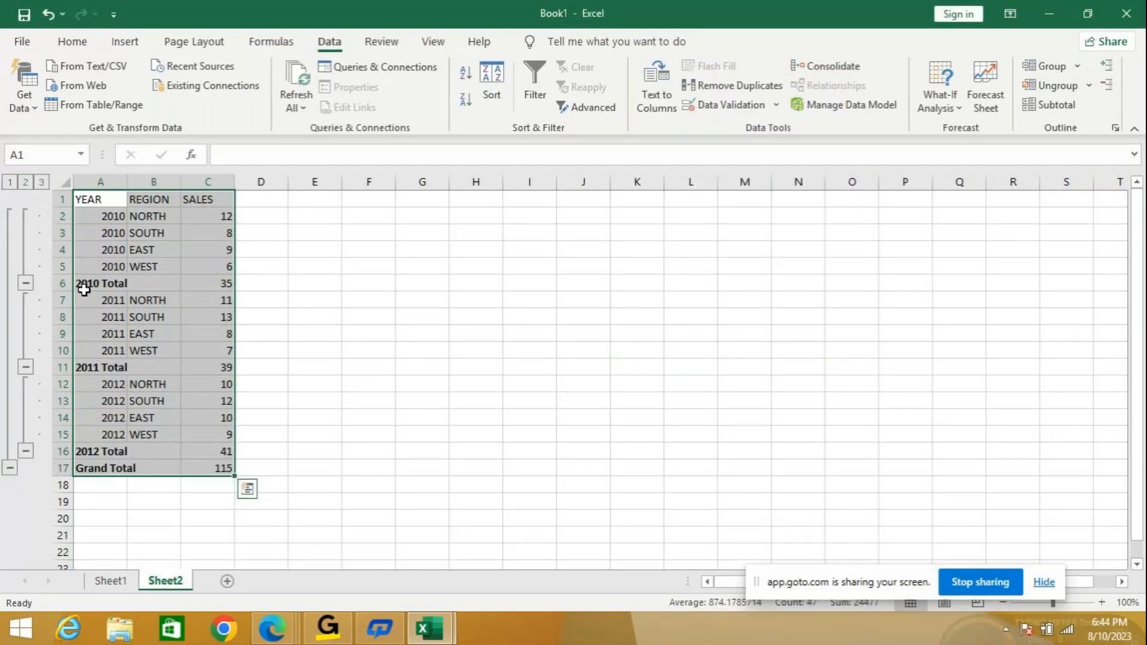
pyautogui.click(9, 182)
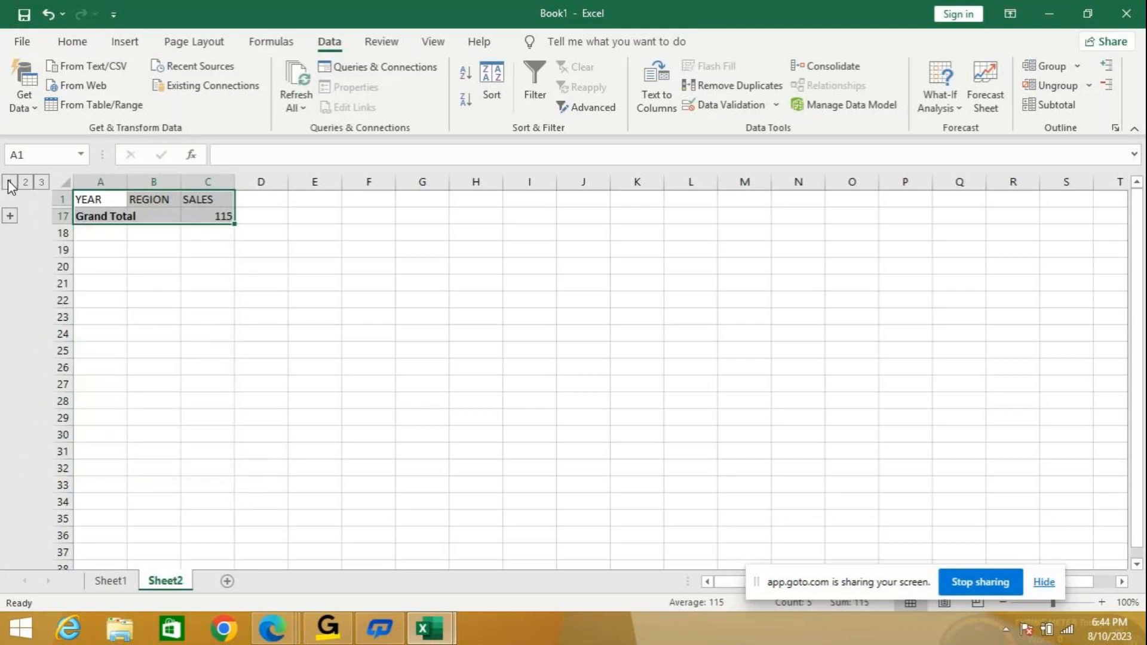
pyautogui.moveTo(126, 181); pyautogui.dragTo(139, 182)
pyautogui.click(25, 182)
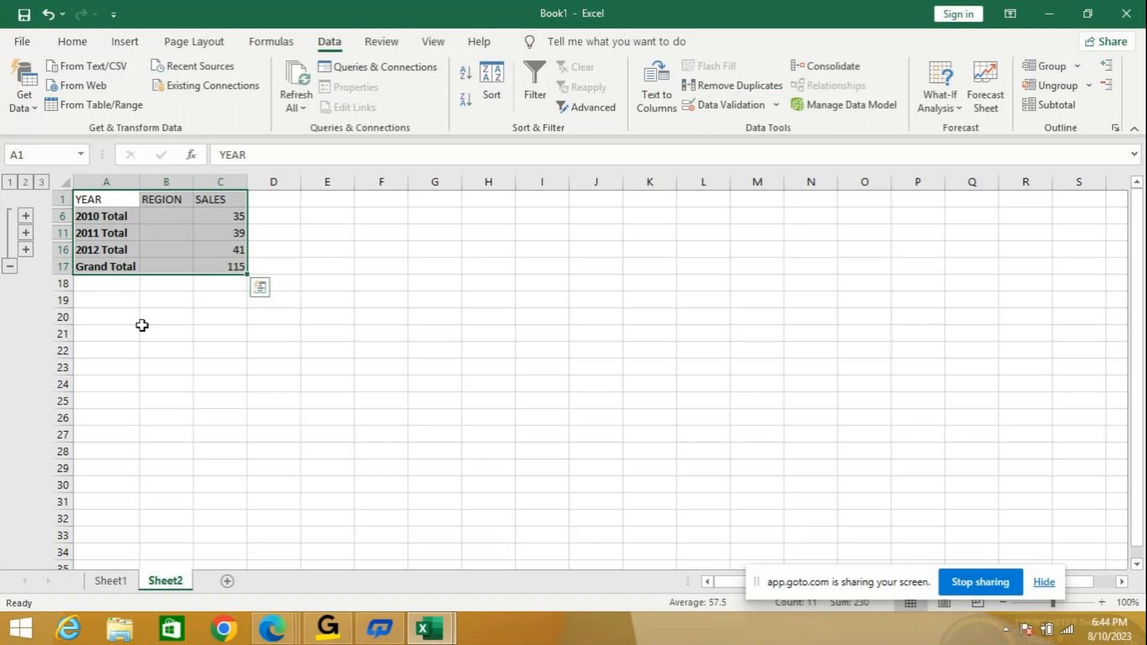
pyautogui.click(42, 183)
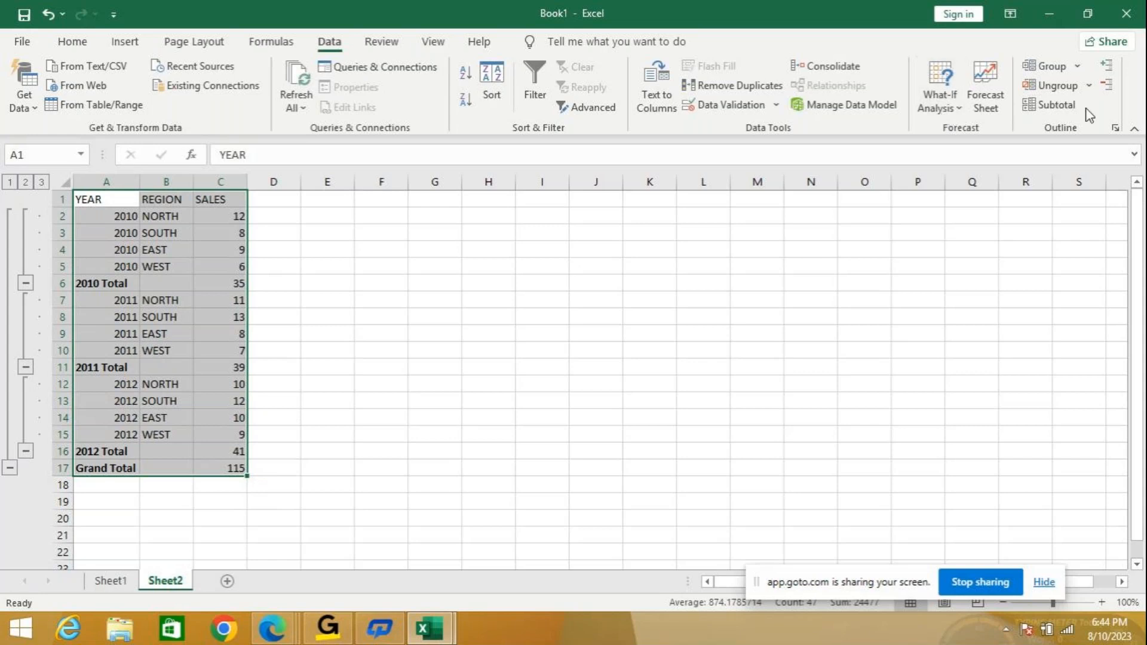
# Remove all subtotals, leaving plain YEAR, REGION, SALES data in A1:C13 with the active cell back in the data.
pyautogui.click(1062, 108)
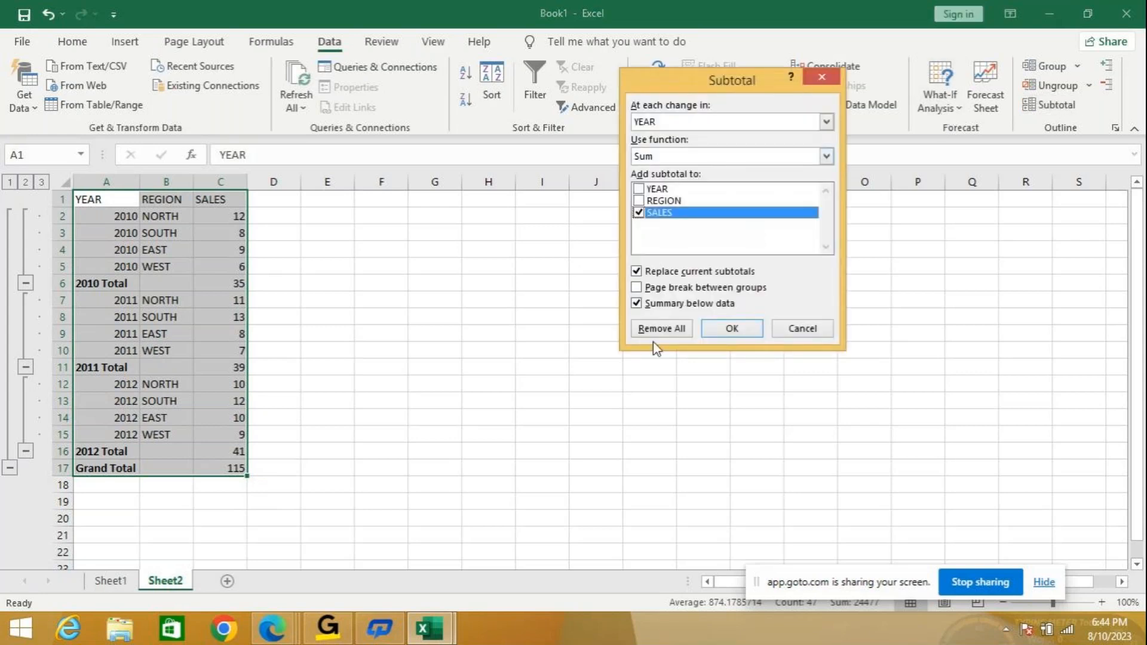
pyautogui.click(663, 328)
pyautogui.click(292, 335)
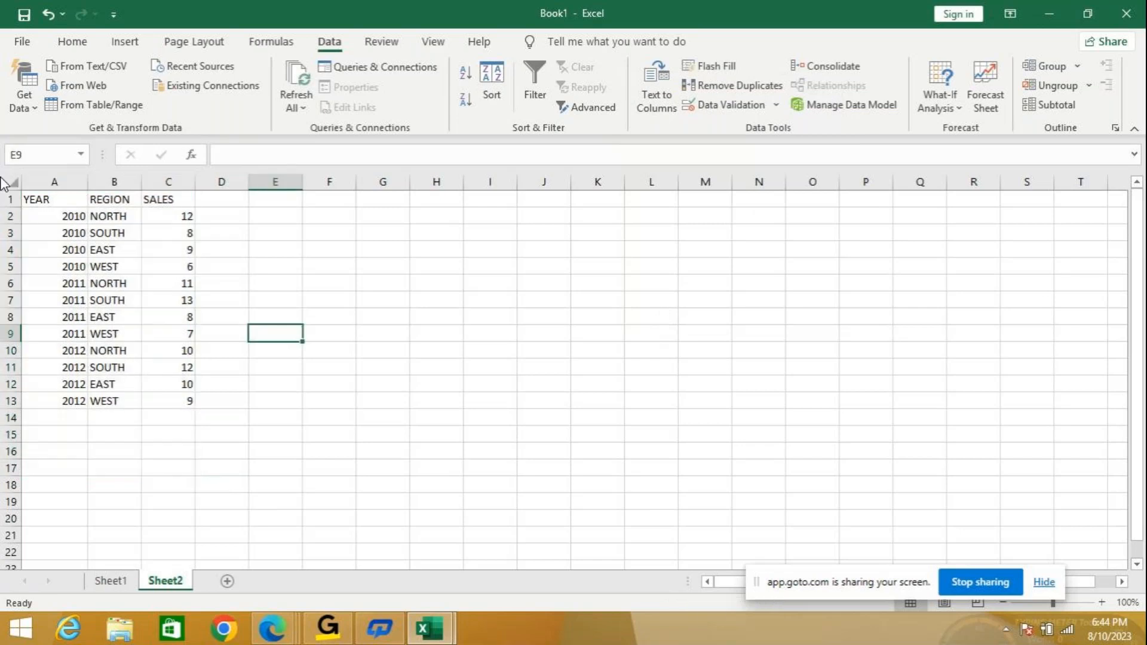
pyautogui.click(43, 200)
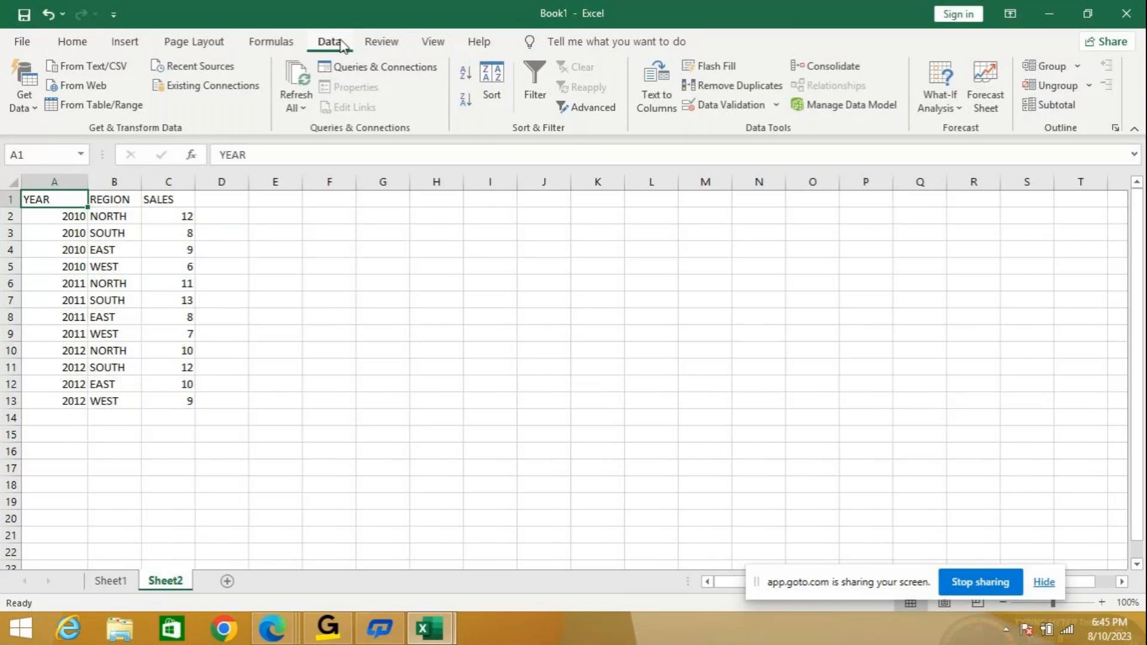
# Reapply Sum subtotals on SALES at each change in YEAR, giving a Grand Total of 115.
pyautogui.click(1062, 108)
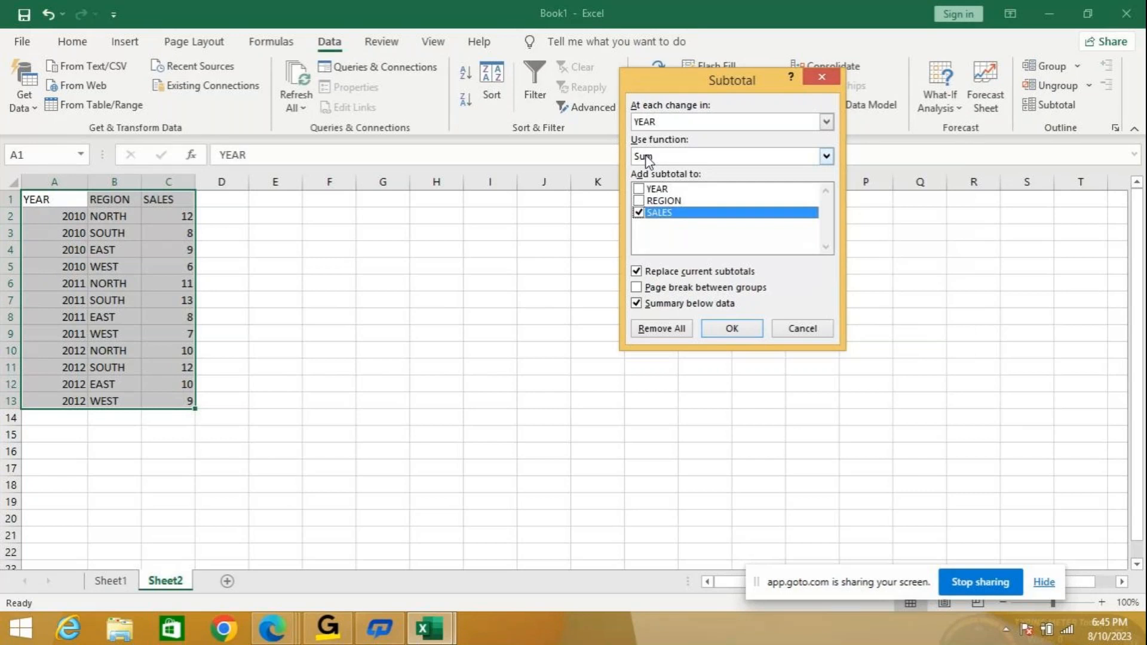
pyautogui.click(826, 157)
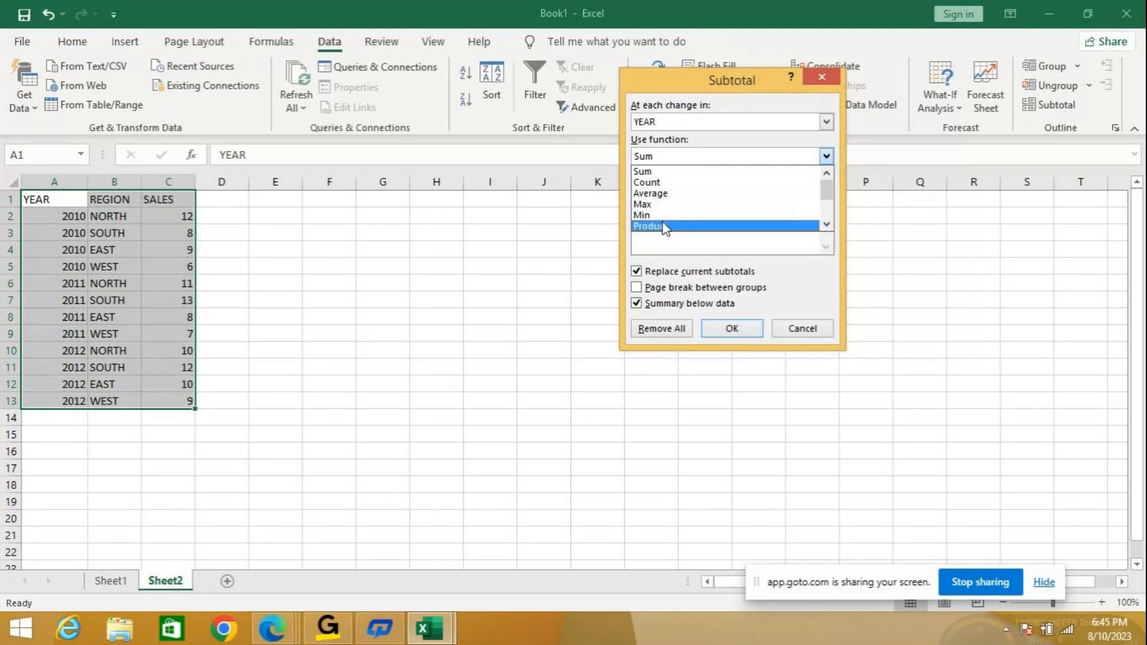
pyautogui.click(676, 172)
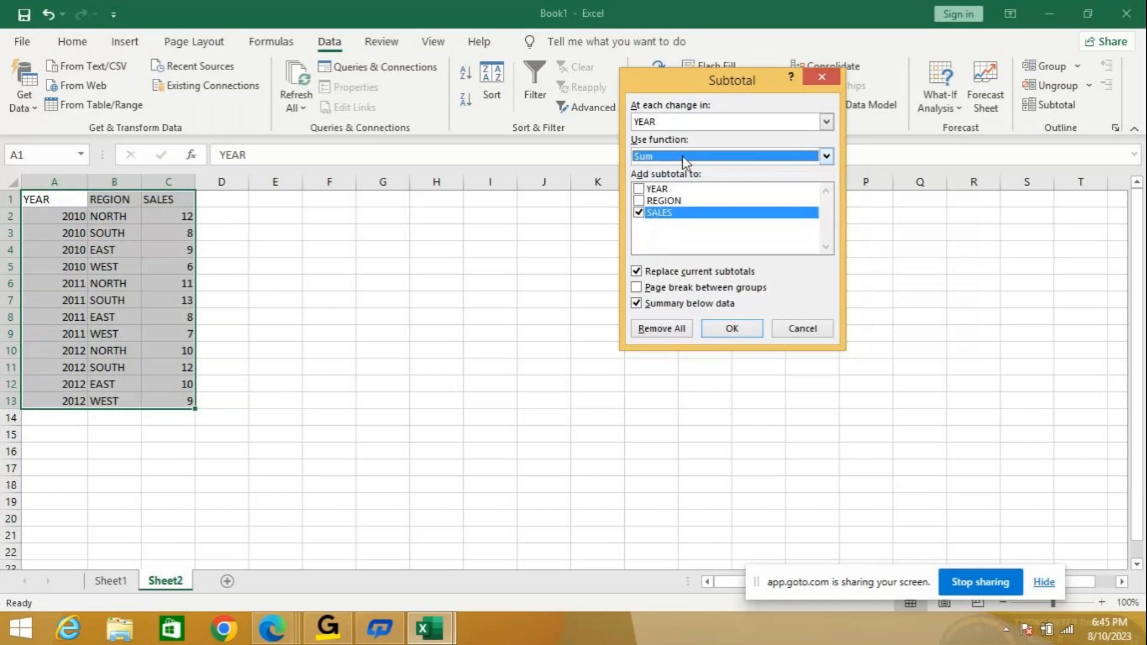
pyautogui.click(729, 329)
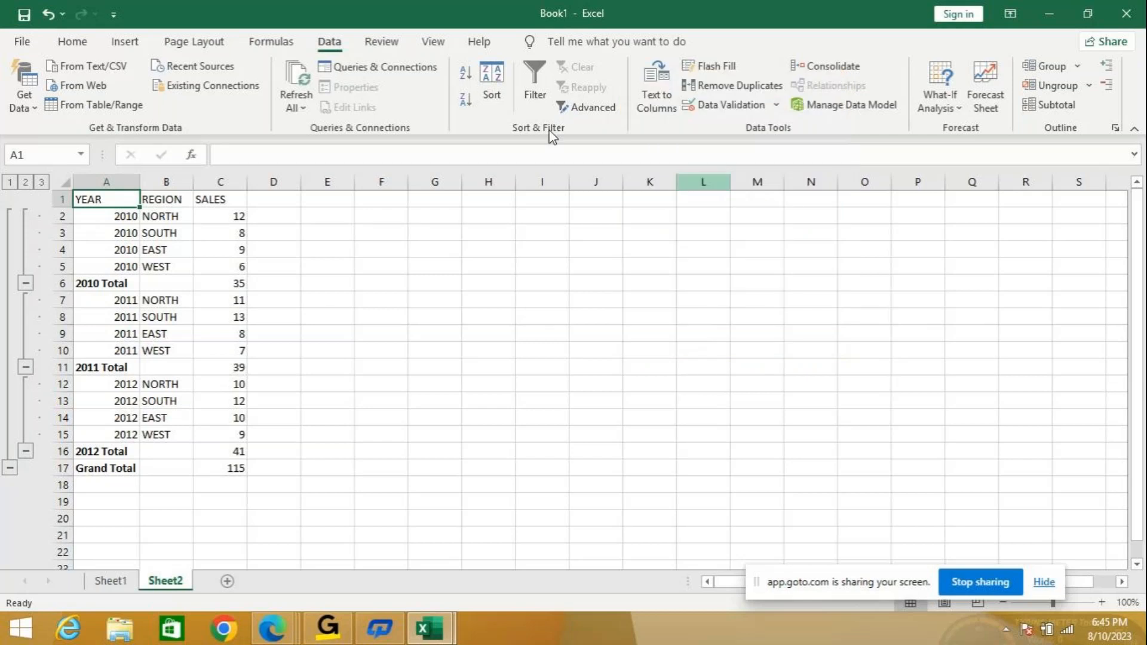
# Step through outline levels 1, 2 and 3, then collapse back to level 1 showing only the 115 Grand Total.
pyautogui.click(10, 184)
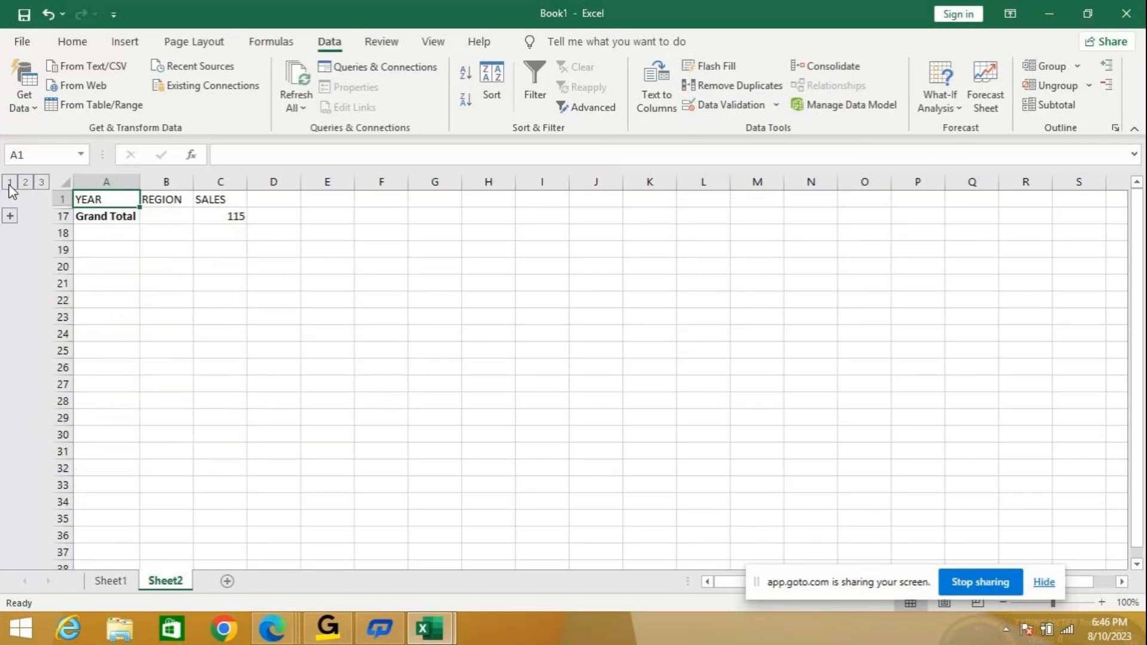
pyautogui.click(146, 180)
pyautogui.click(25, 182)
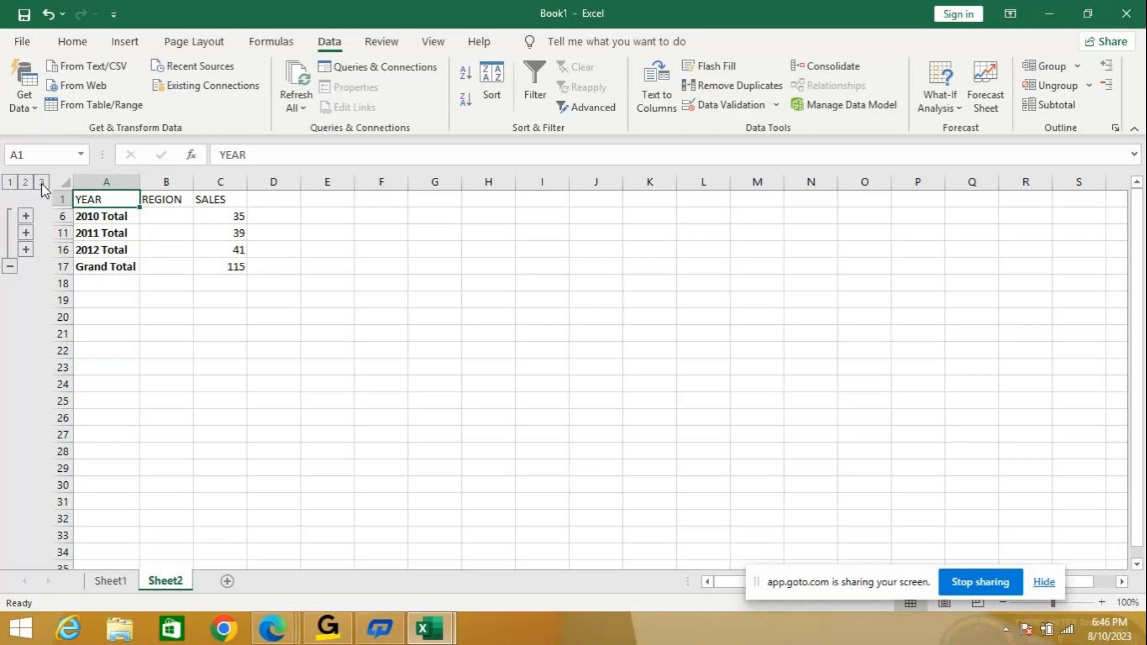
pyautogui.click(42, 182)
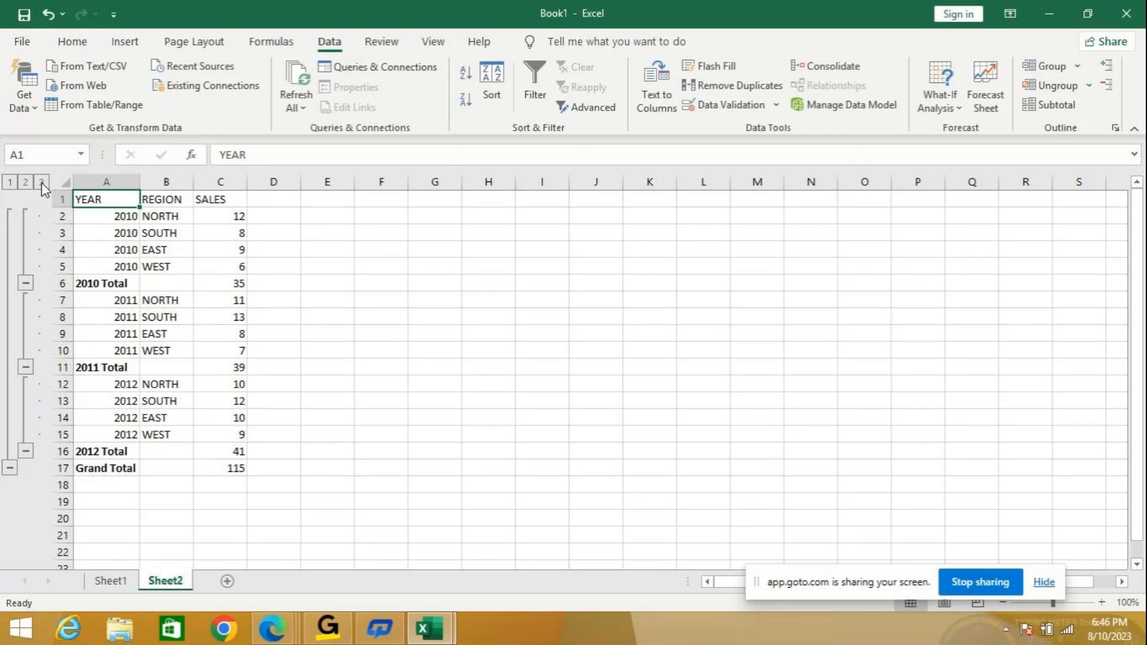
pyautogui.click(11, 182)
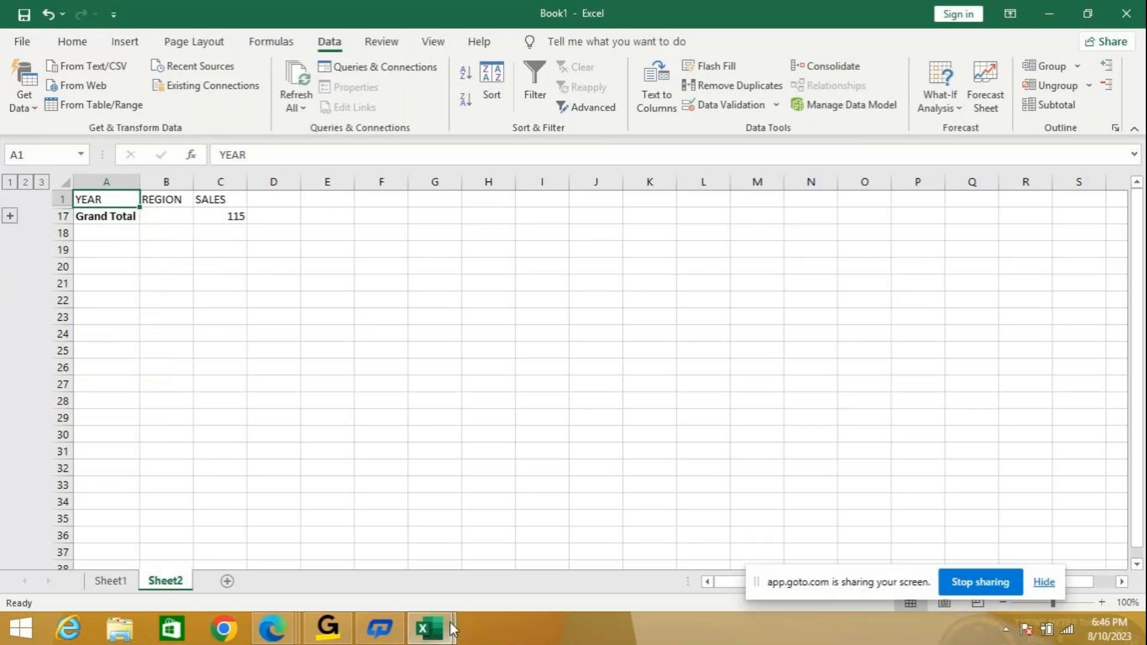
pyautogui.moveTo(447, 628)
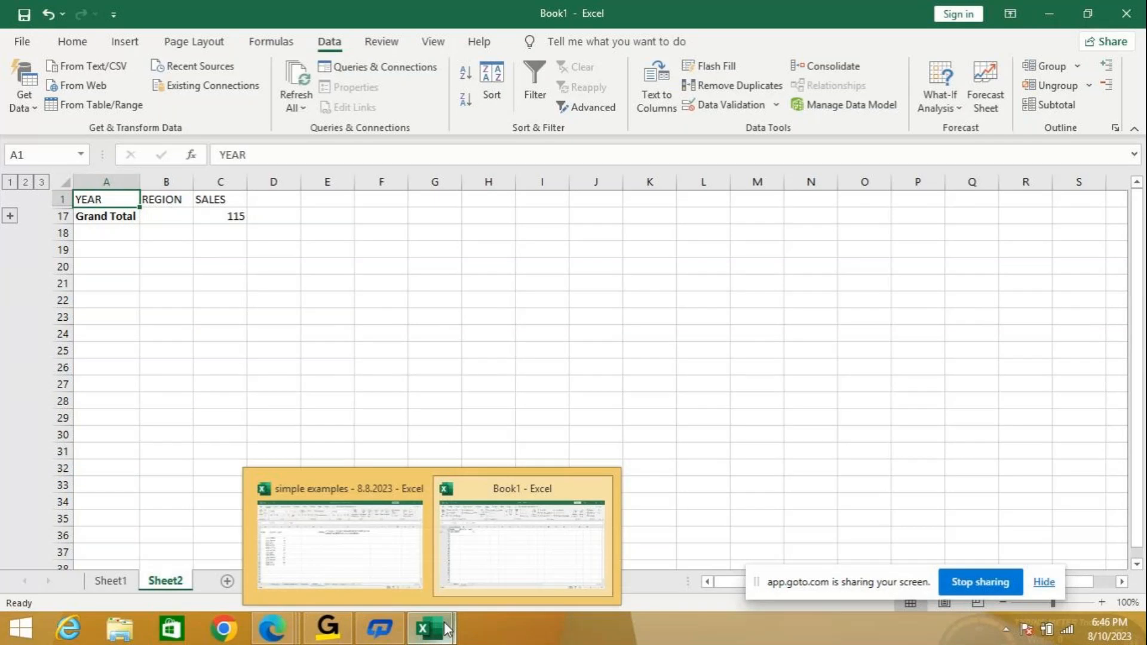
pyautogui.click(371, 583)
pyautogui.moveTo(169, 258); pyautogui.dragTo(154, 445)
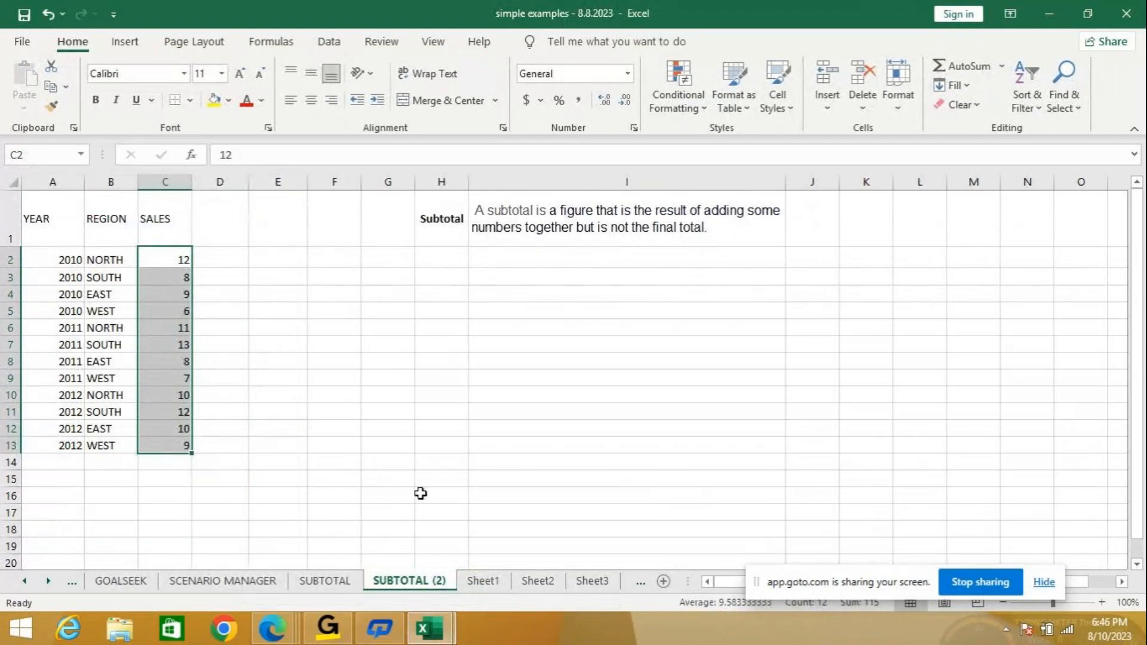
pyautogui.click(352, 426)
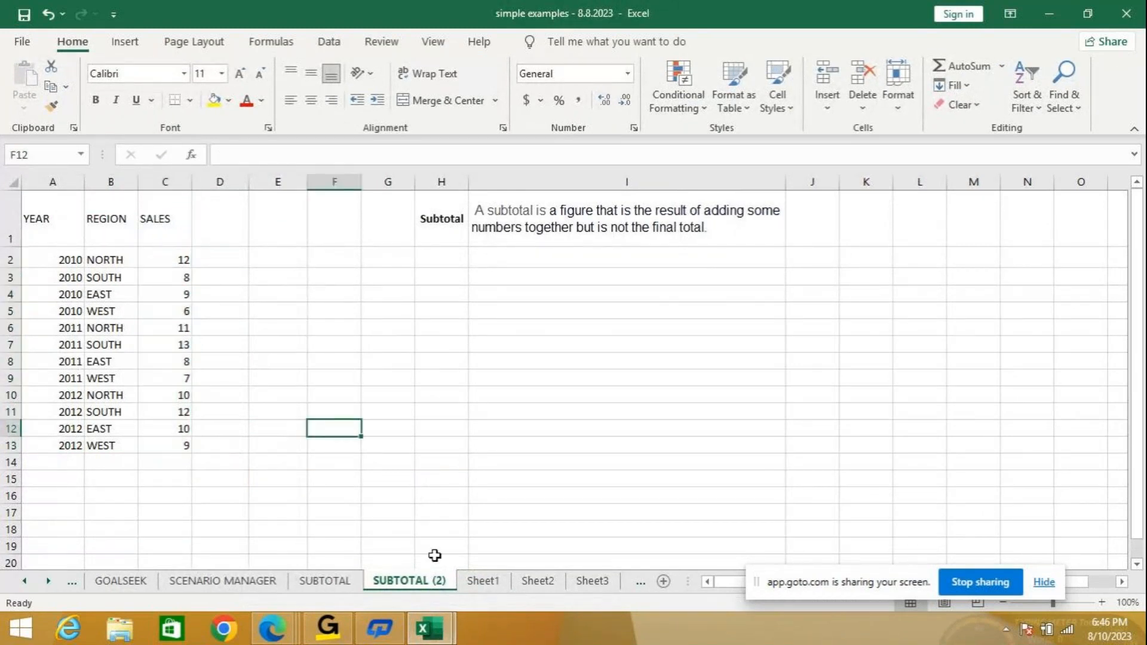
pyautogui.click(425, 624)
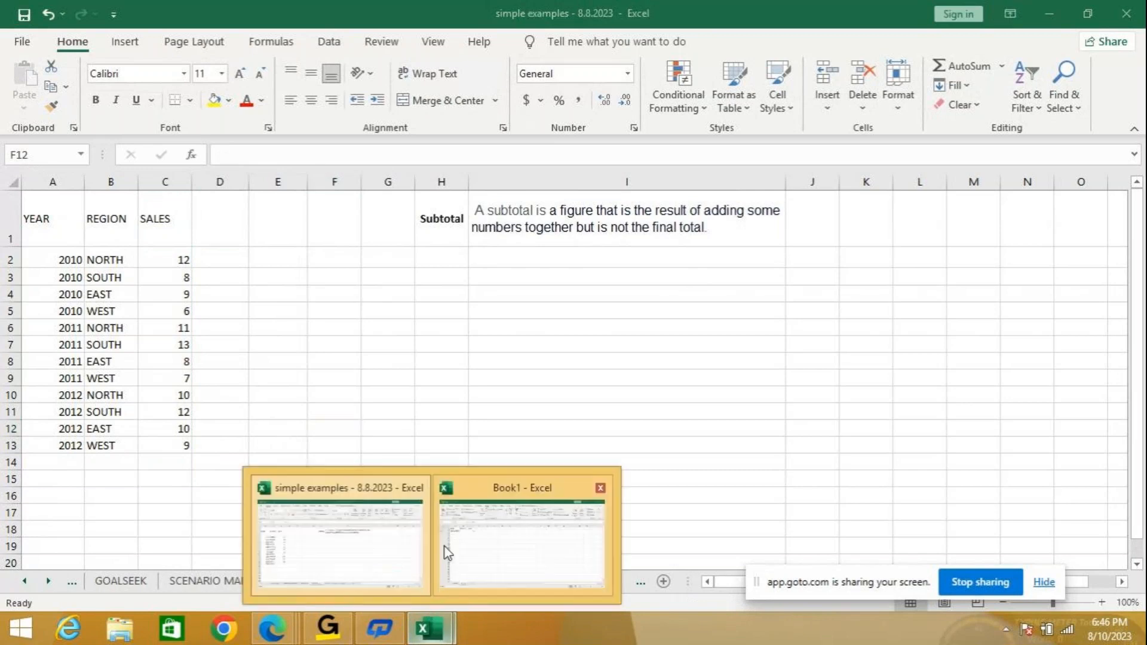
pyautogui.moveTo(468, 548)
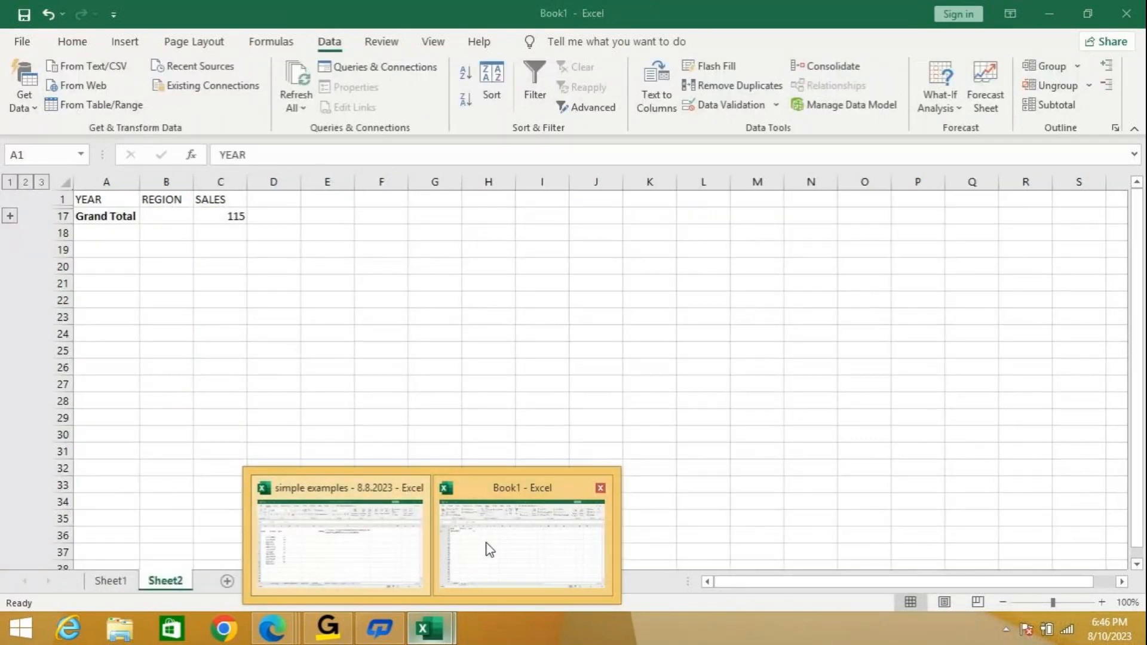
pyautogui.click(348, 539)
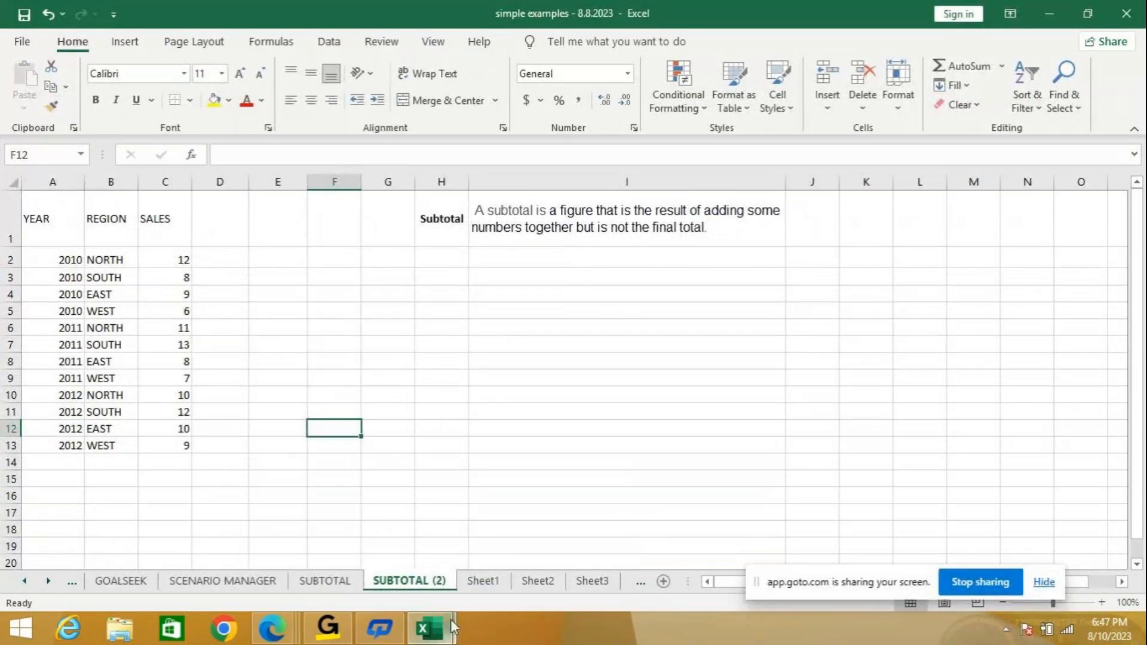
pyautogui.moveTo(454, 625)
pyautogui.moveTo(505, 555)
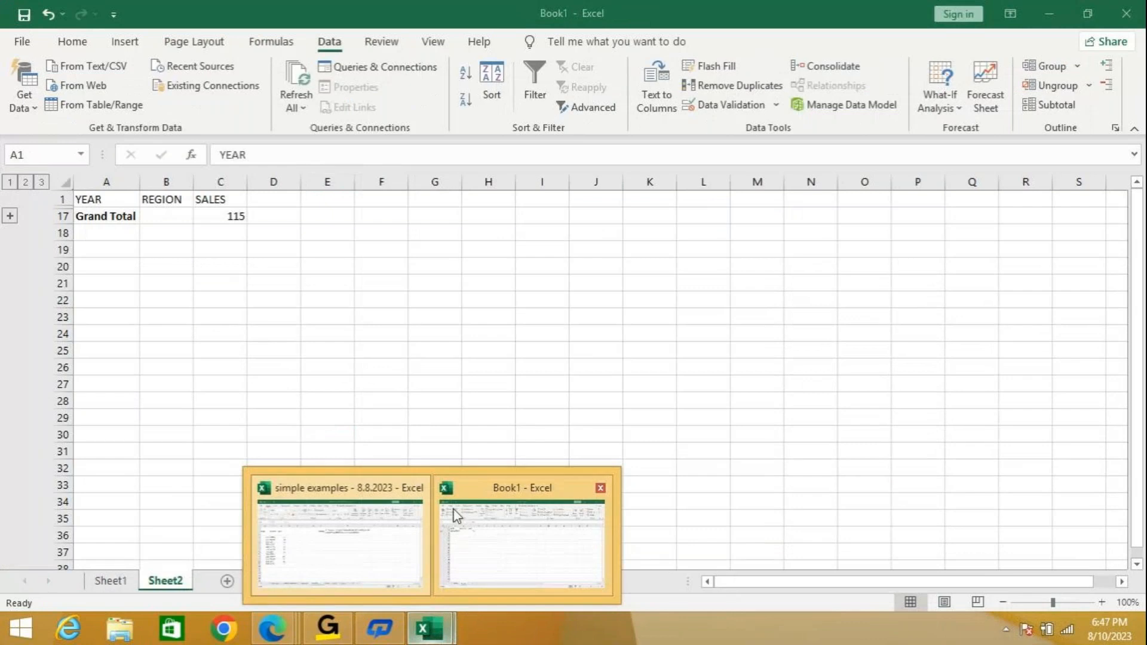
pyautogui.click(478, 505)
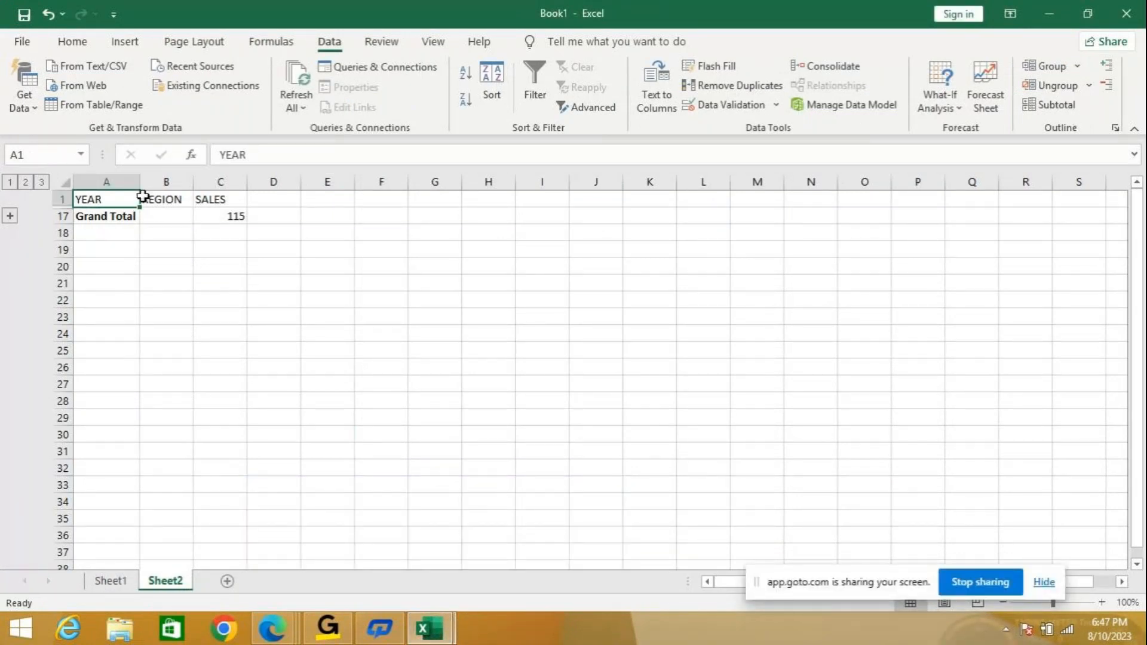
# Switch to outline level 2 to show the 2010, 2011 and 2012 totals of 35, 39 and 41.
pyautogui.click(25, 182)
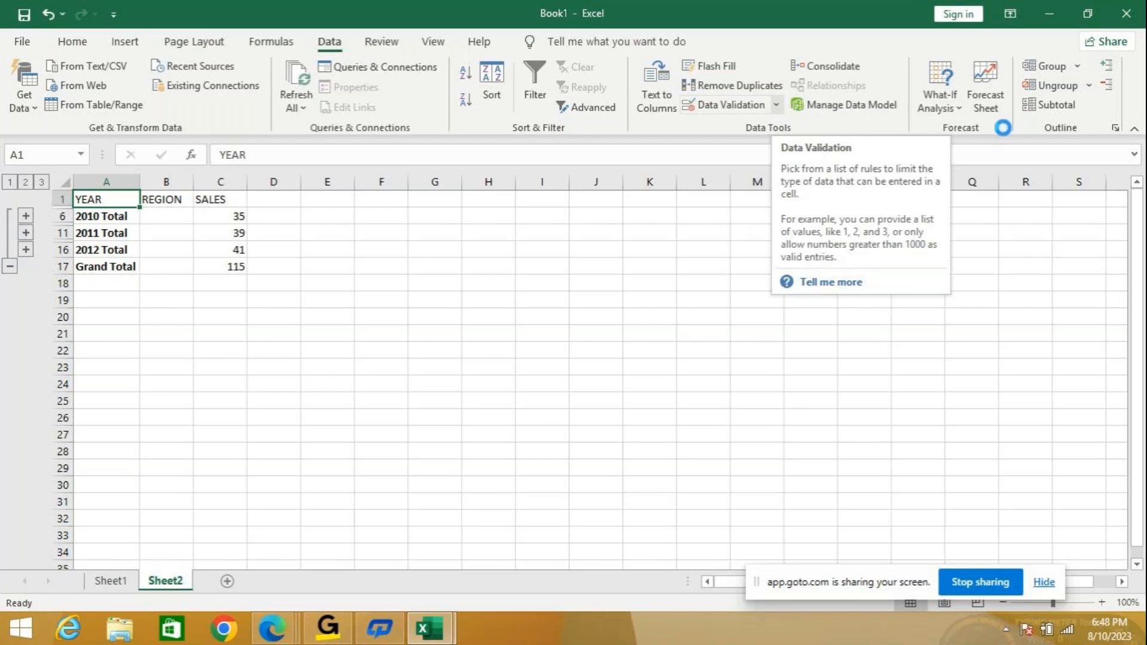
# Remove all subtotals from the table and select the SALES values in C2:C13.
pyautogui.click(1070, 107)
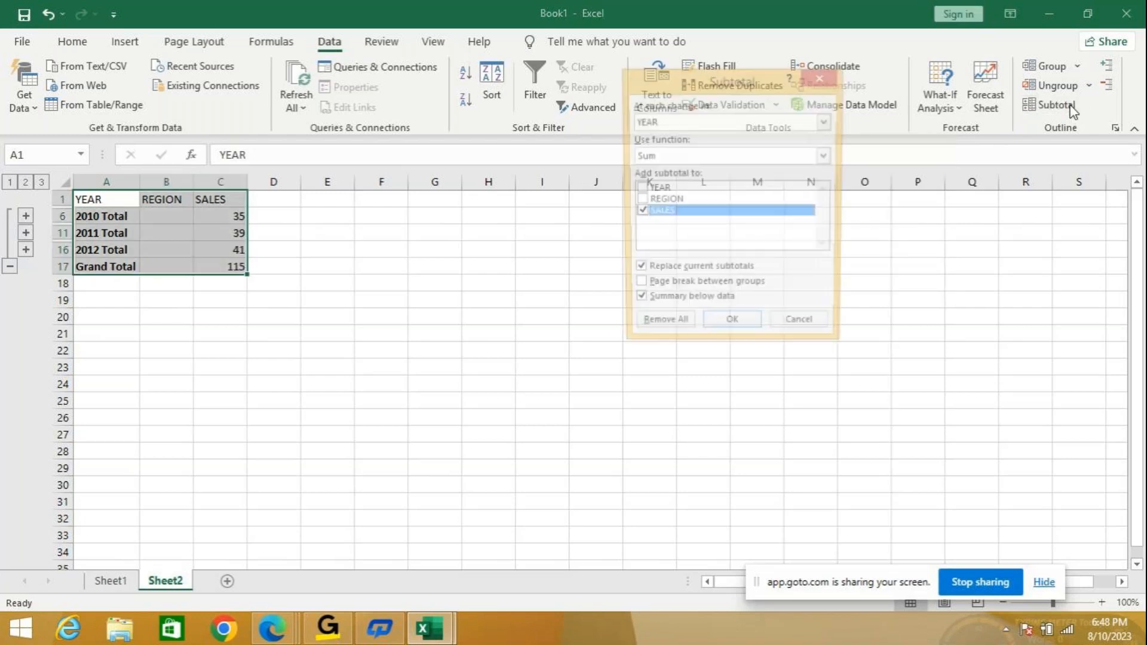
pyautogui.click(660, 323)
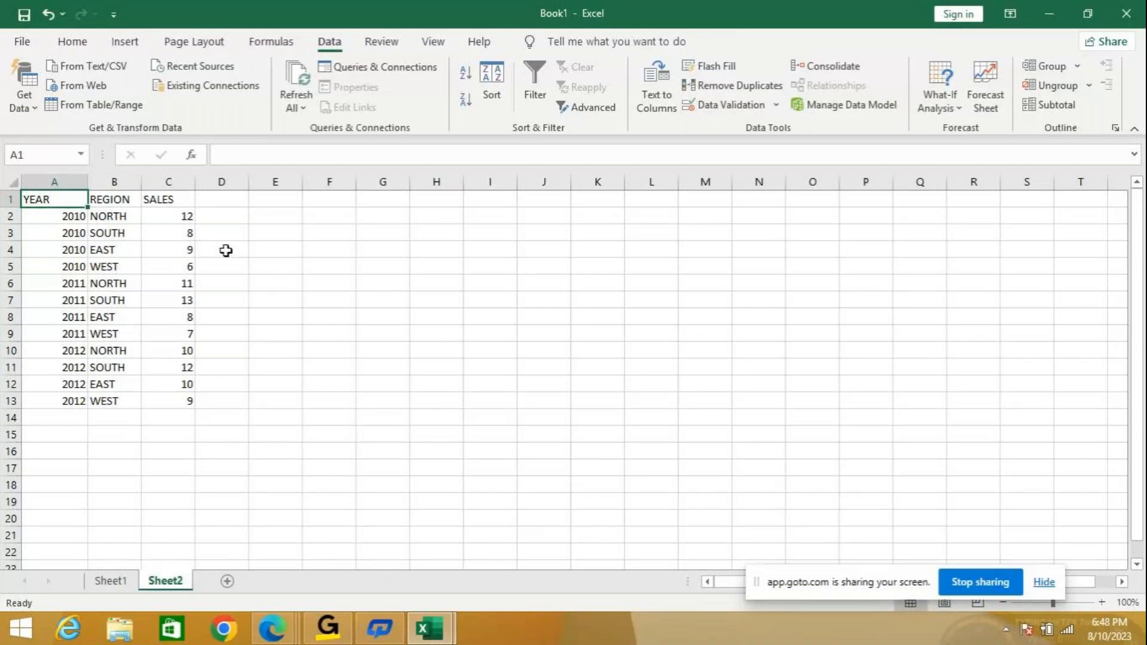
pyautogui.moveTo(180, 216); pyautogui.dragTo(161, 399)
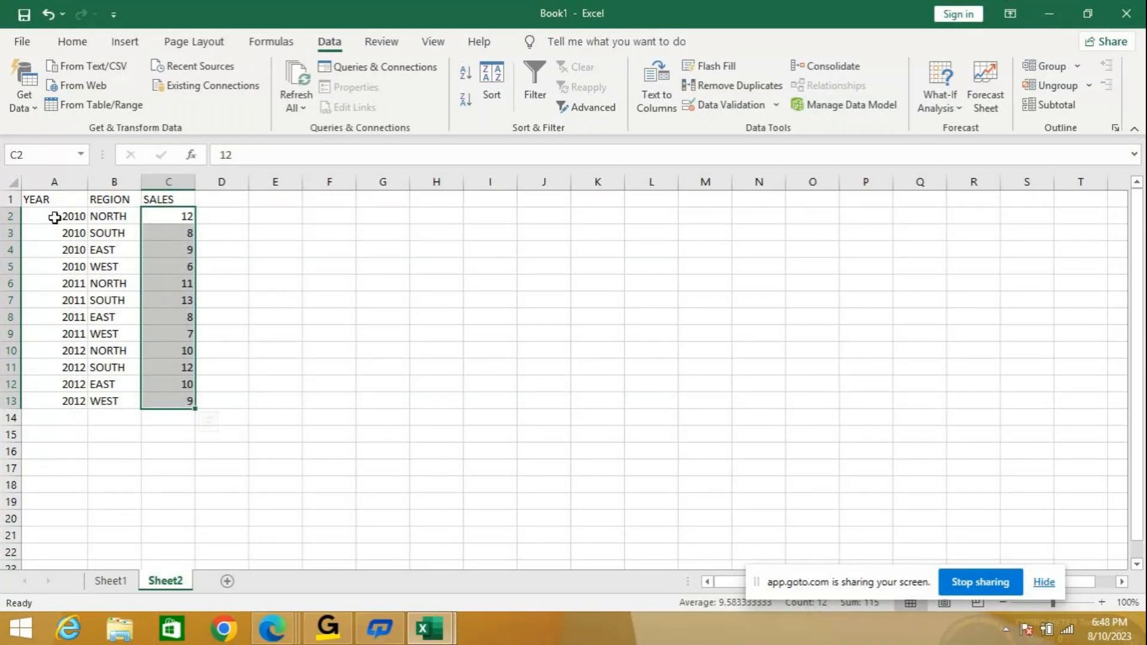
pyautogui.click(1102, 602)
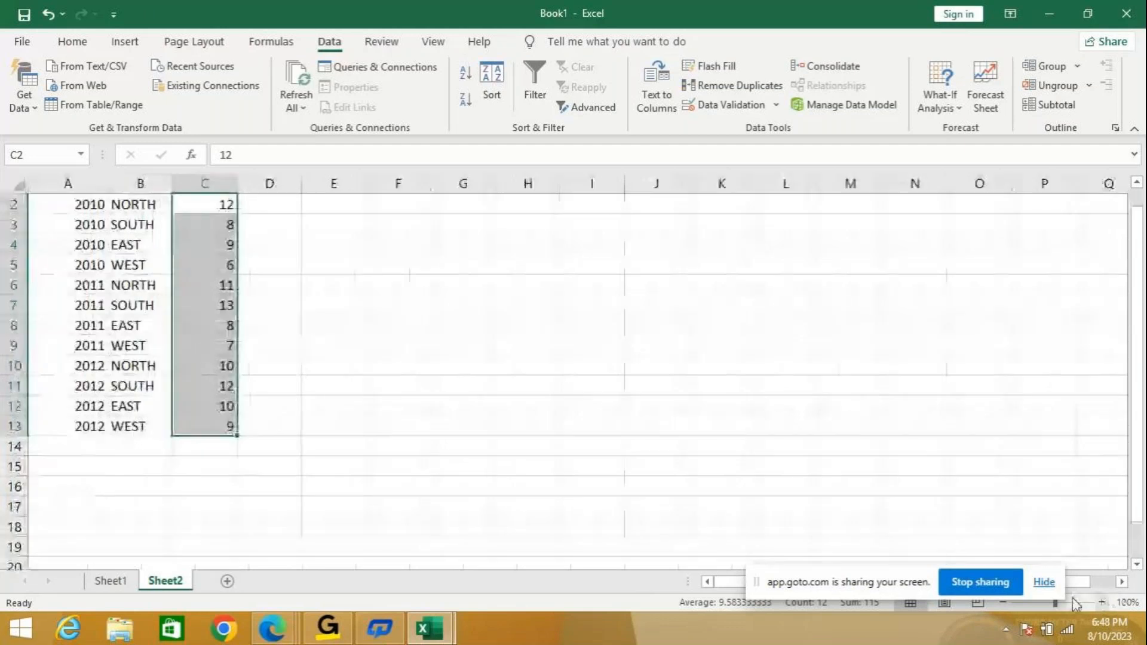
pyautogui.scroll(1, 749, 548)
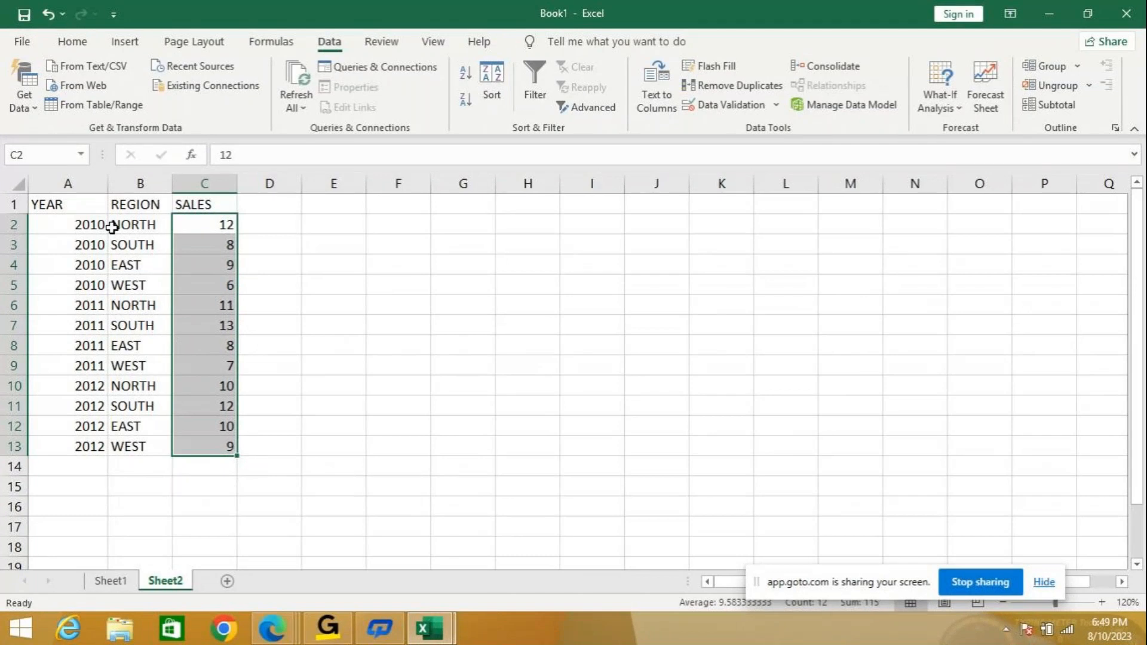
pyautogui.moveTo(189, 225); pyautogui.dragTo(191, 279)
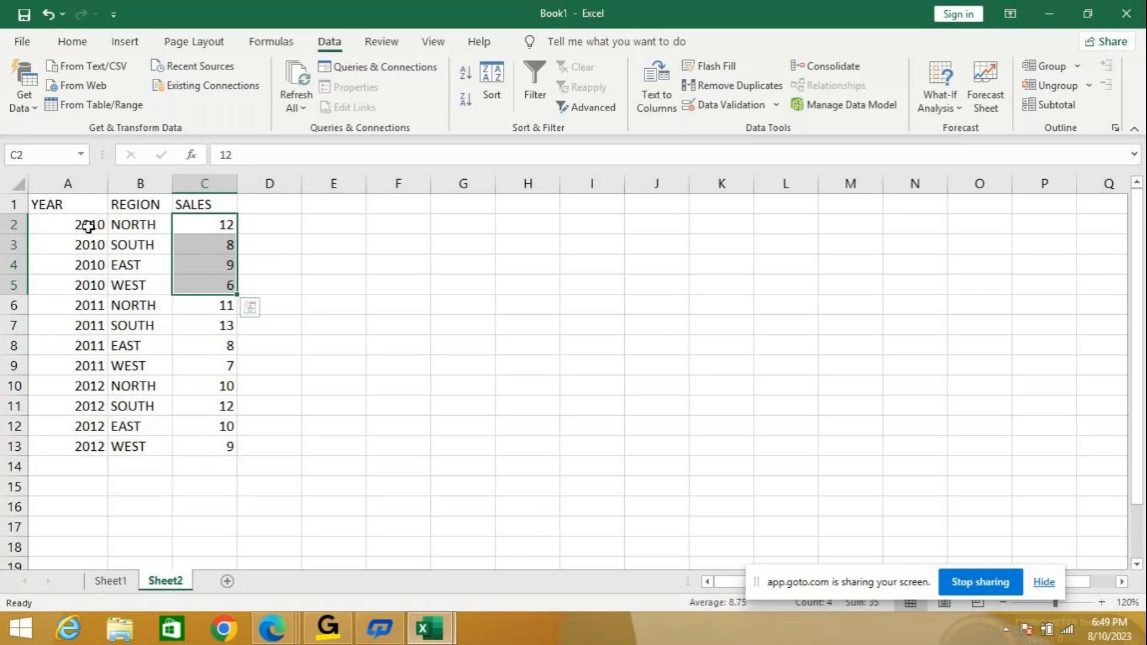
pyautogui.click(212, 308)
pyautogui.moveTo(212, 308); pyautogui.dragTo(213, 363)
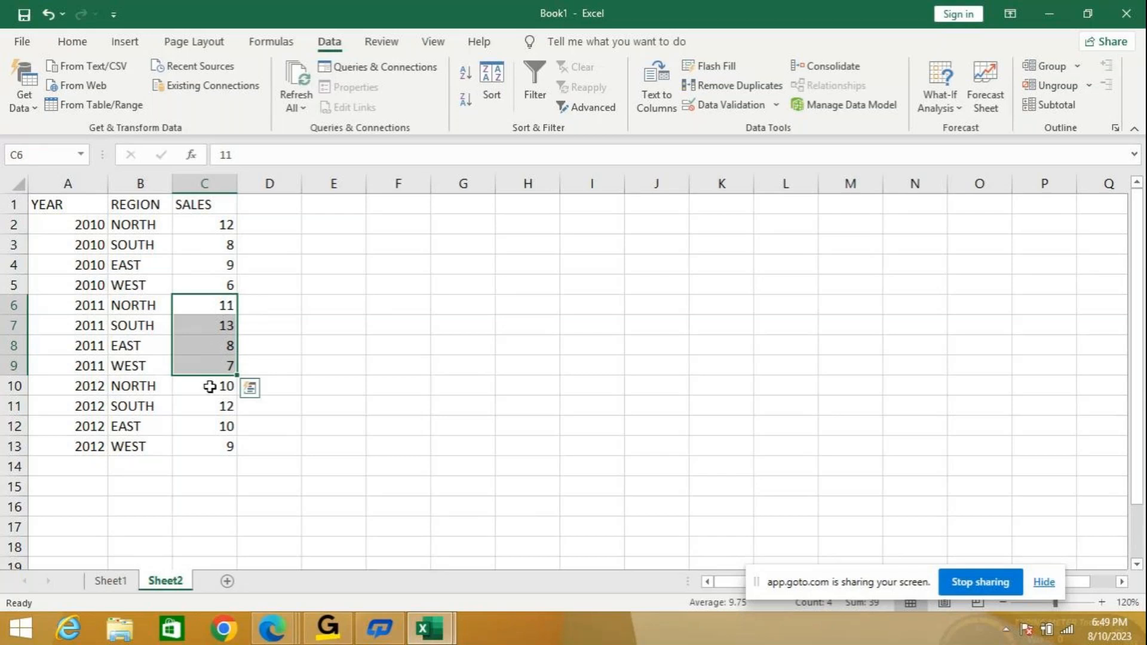
pyautogui.click(210, 388)
pyautogui.moveTo(210, 388); pyautogui.dragTo(208, 446)
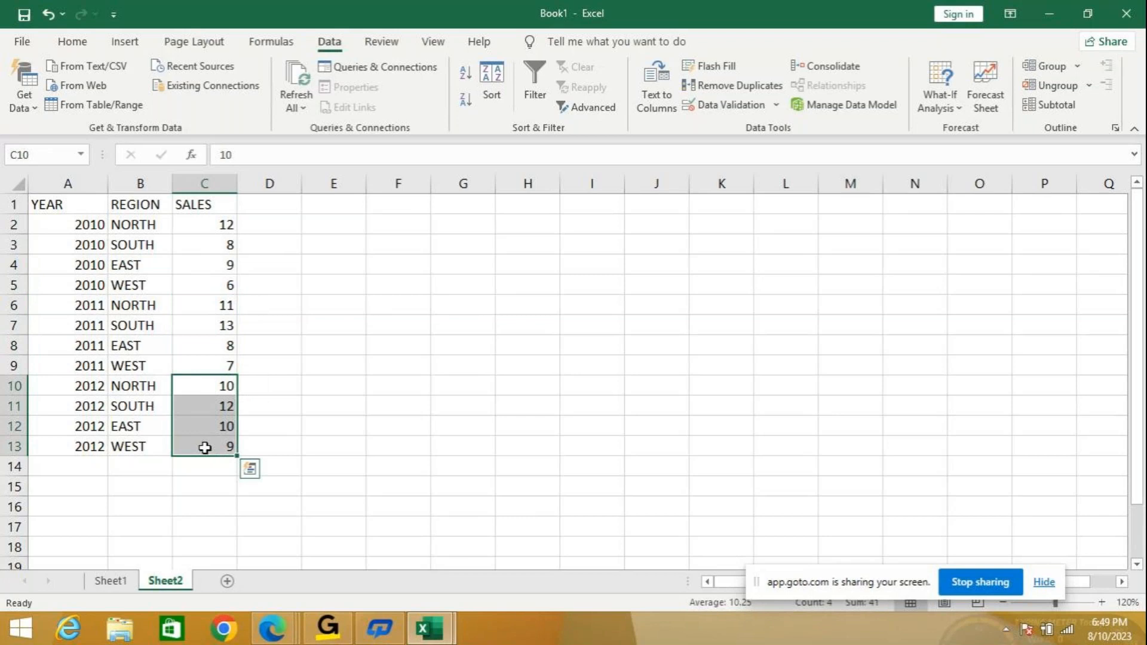
pyautogui.click(380, 325)
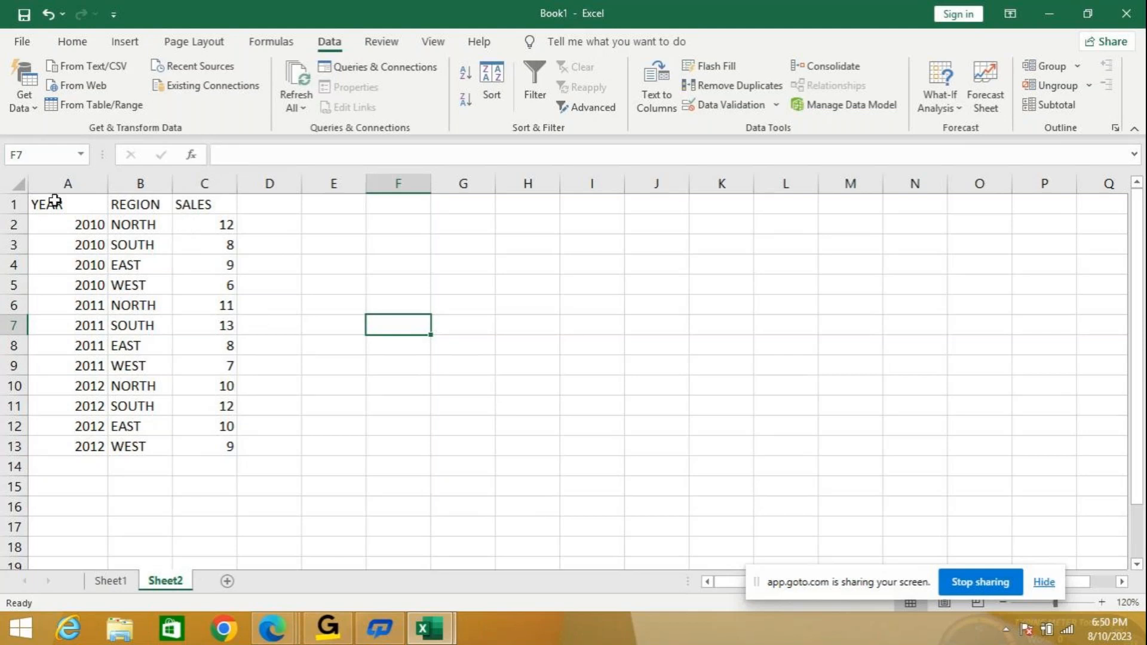
pyautogui.moveTo(55, 202); pyautogui.dragTo(224, 447)
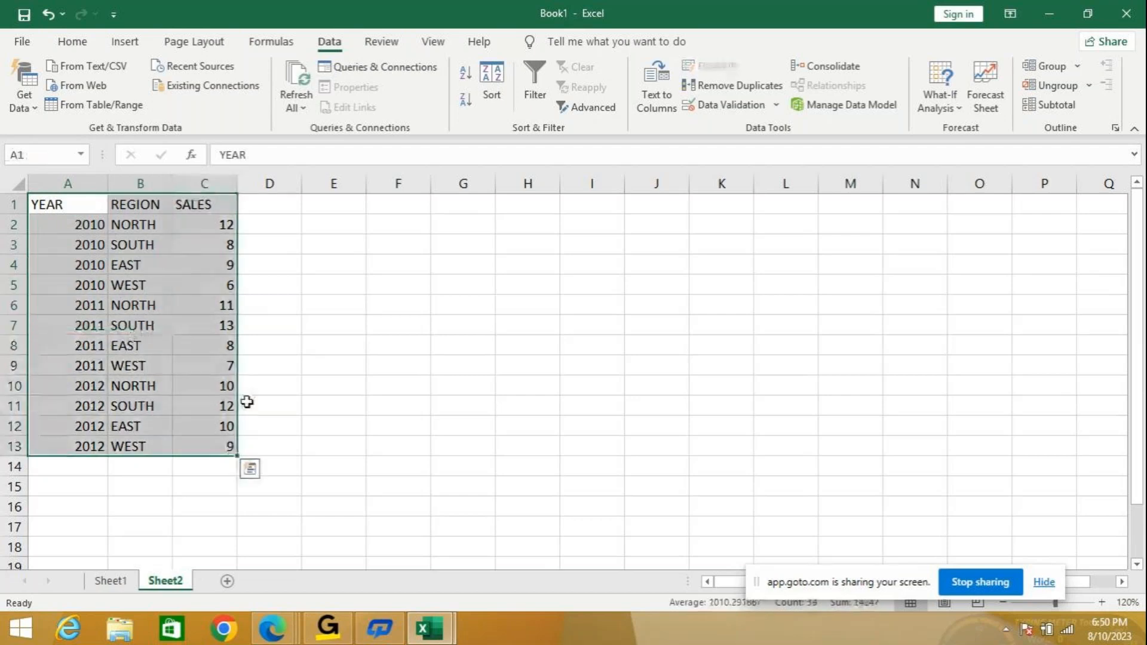
# Reapply Sum subtotals on SALES at each YEAR change, then collapse the outline to level 1.
pyautogui.click(1060, 113)
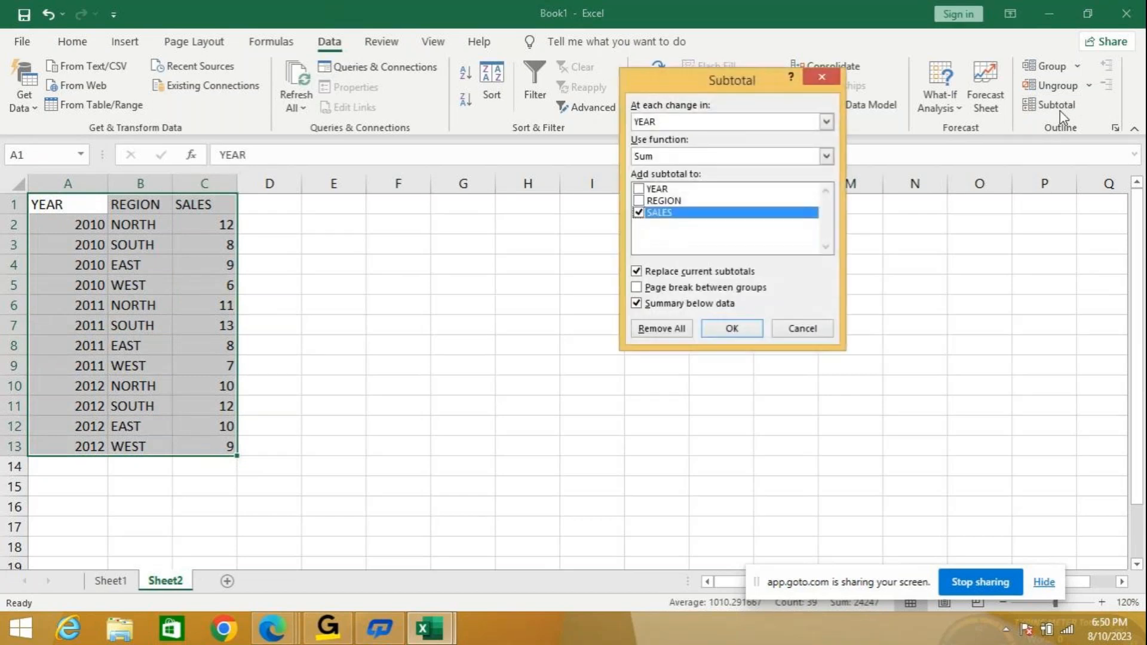
pyautogui.click(825, 157)
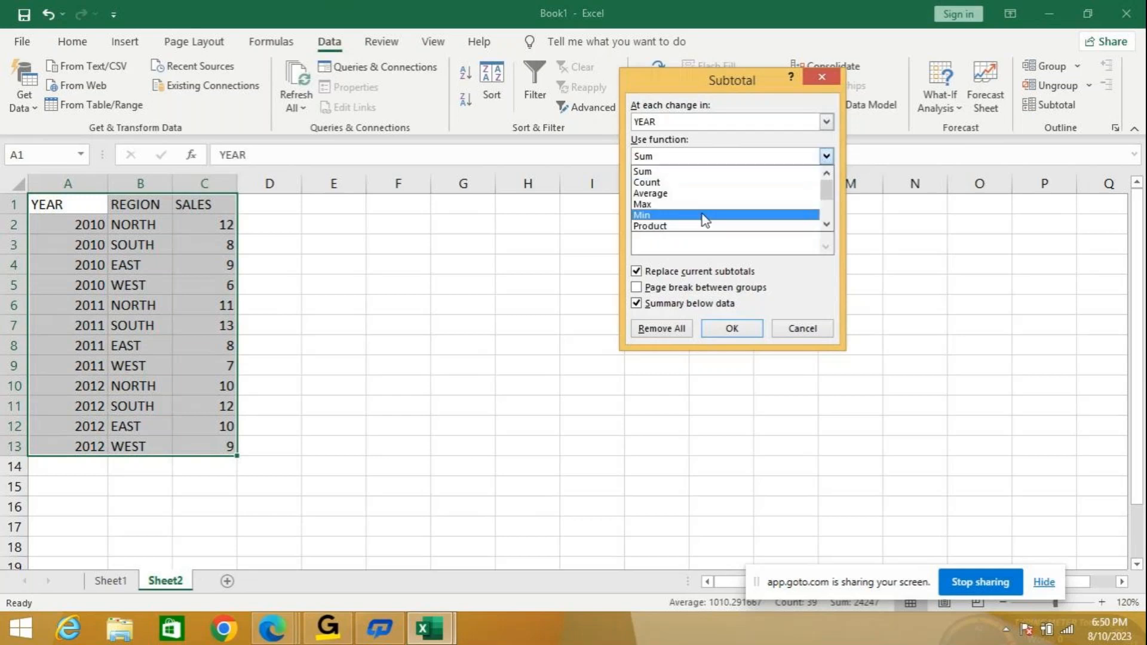
pyautogui.click(688, 159)
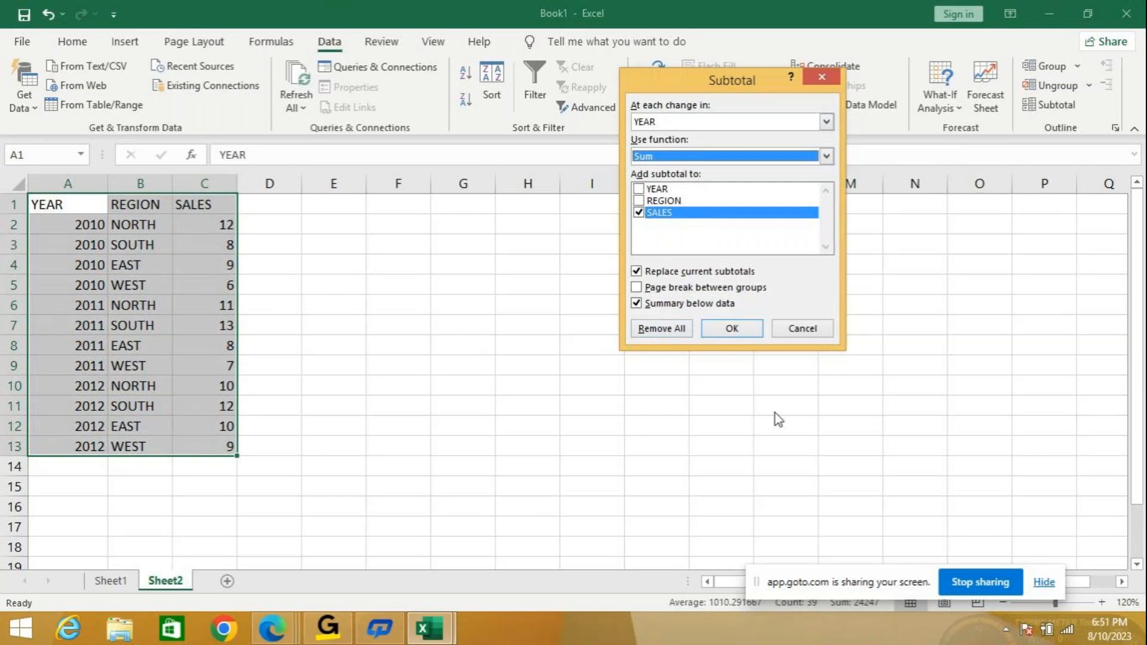
pyautogui.click(741, 335)
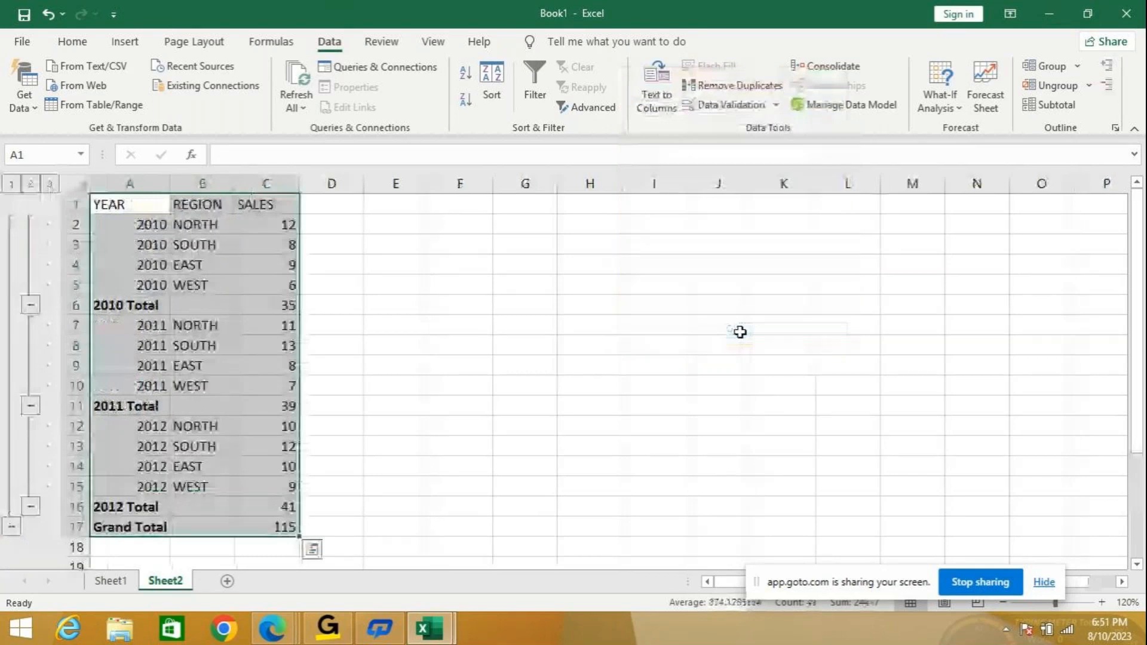
pyautogui.click(15, 187)
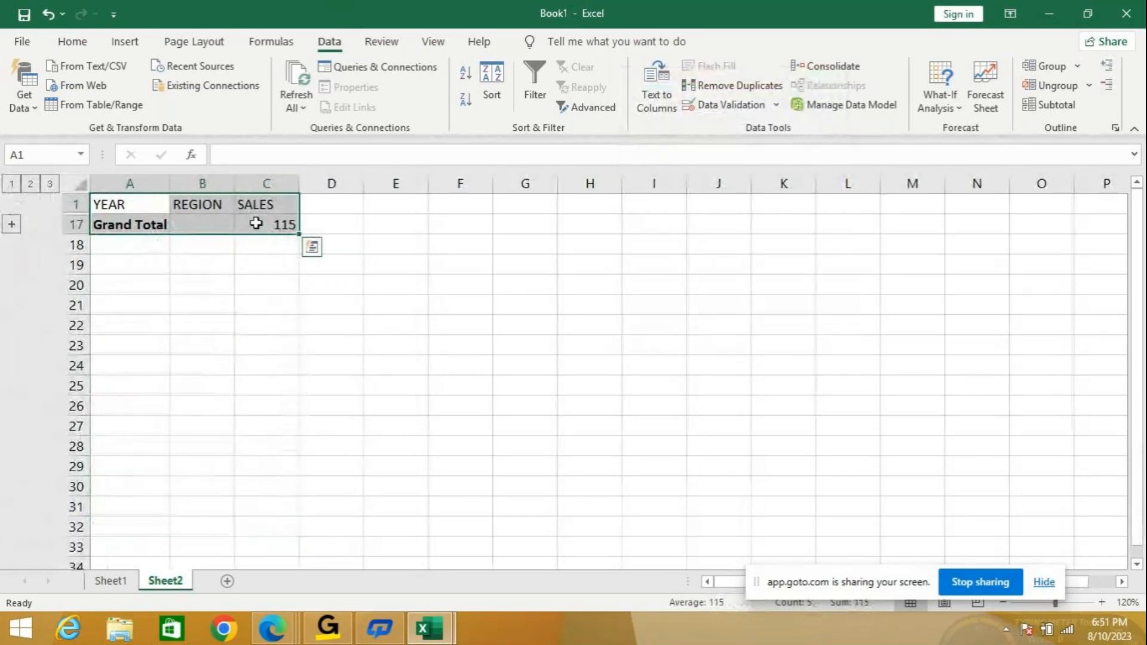
# Switch the outline to level 2 for the year totals, then level 3 for all region rows.
pyautogui.click(30, 184)
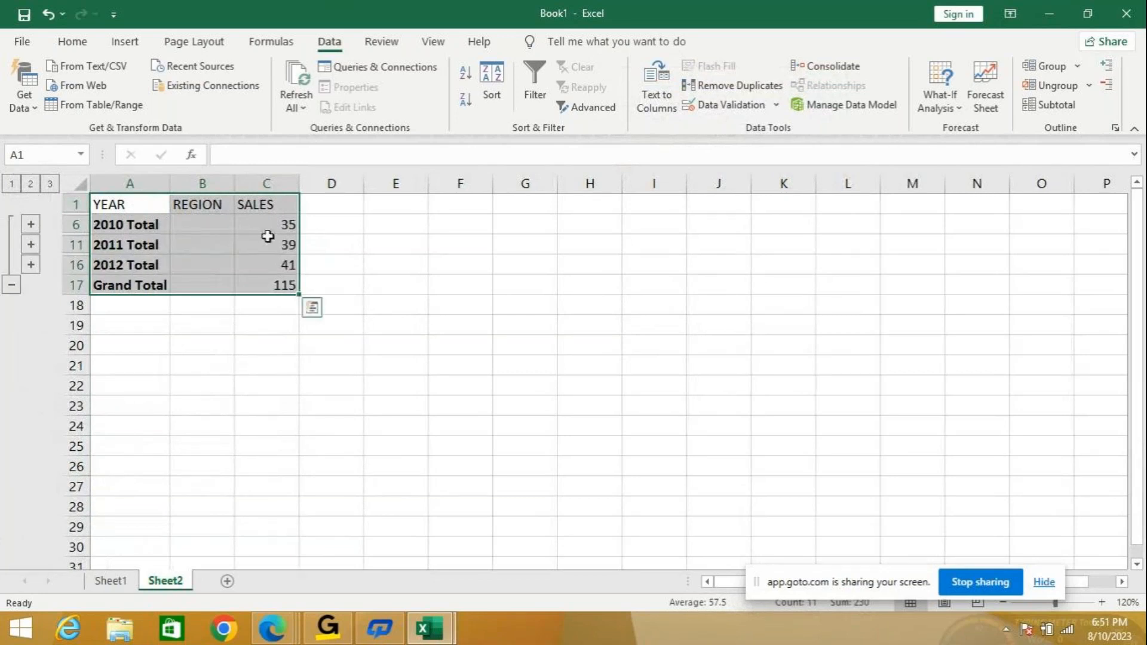
pyautogui.click(49, 184)
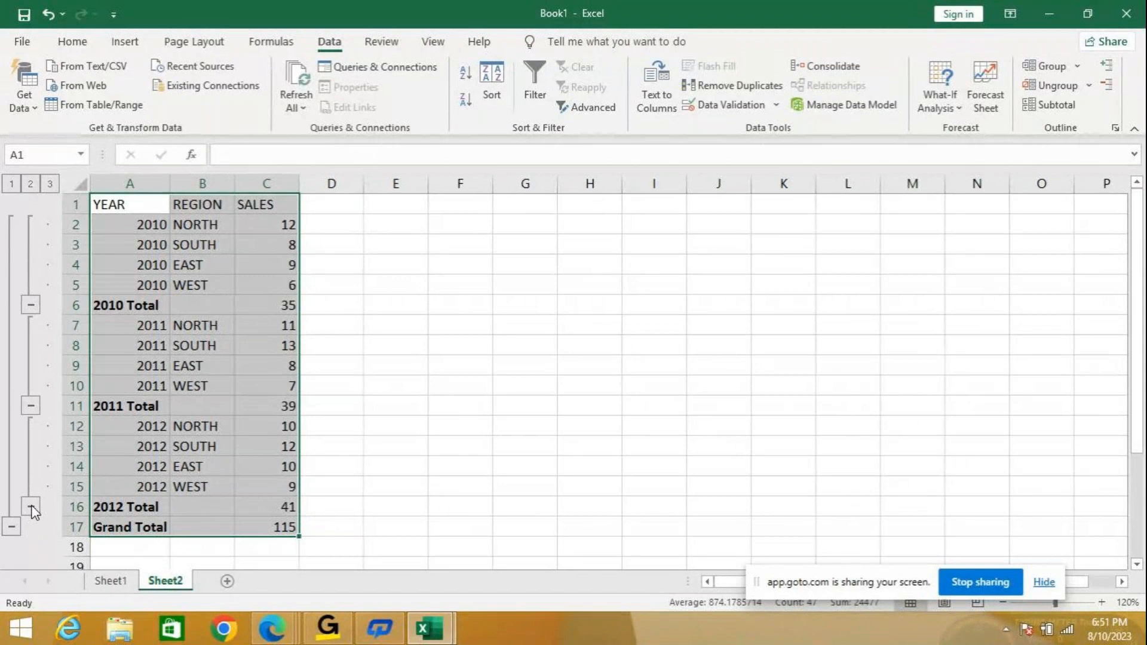
# Collapse the 2012, 2011 and 2010 groups, then the whole outline down to the Grand Total.
pyautogui.click(31, 507)
pyautogui.click(31, 407)
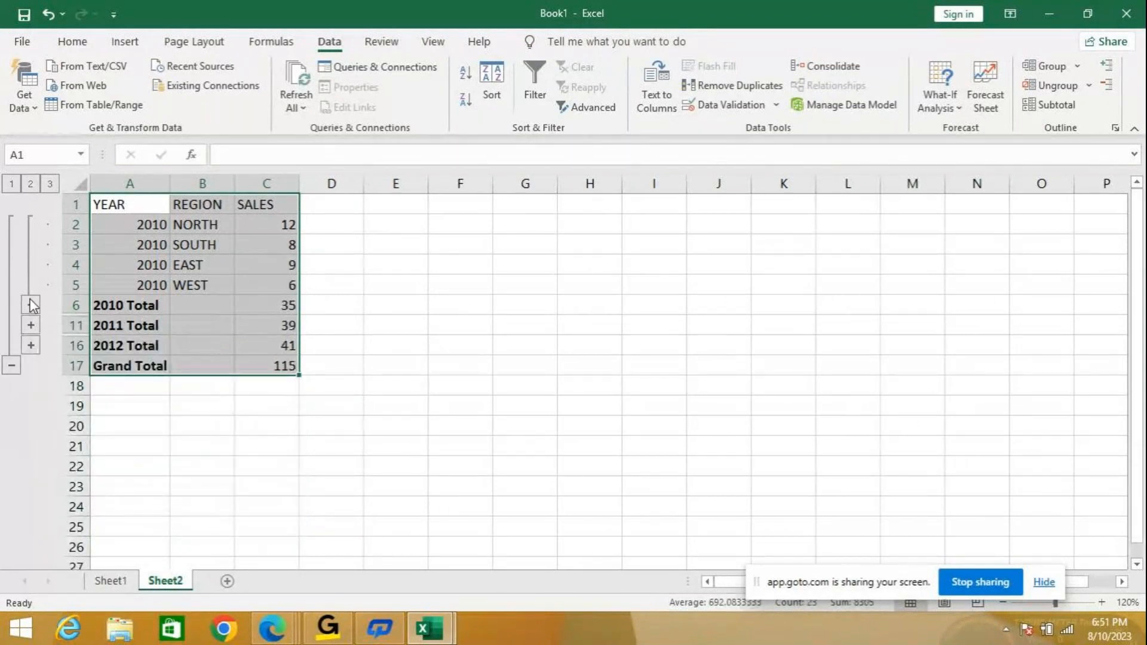
pyautogui.click(31, 305)
pyautogui.click(12, 286)
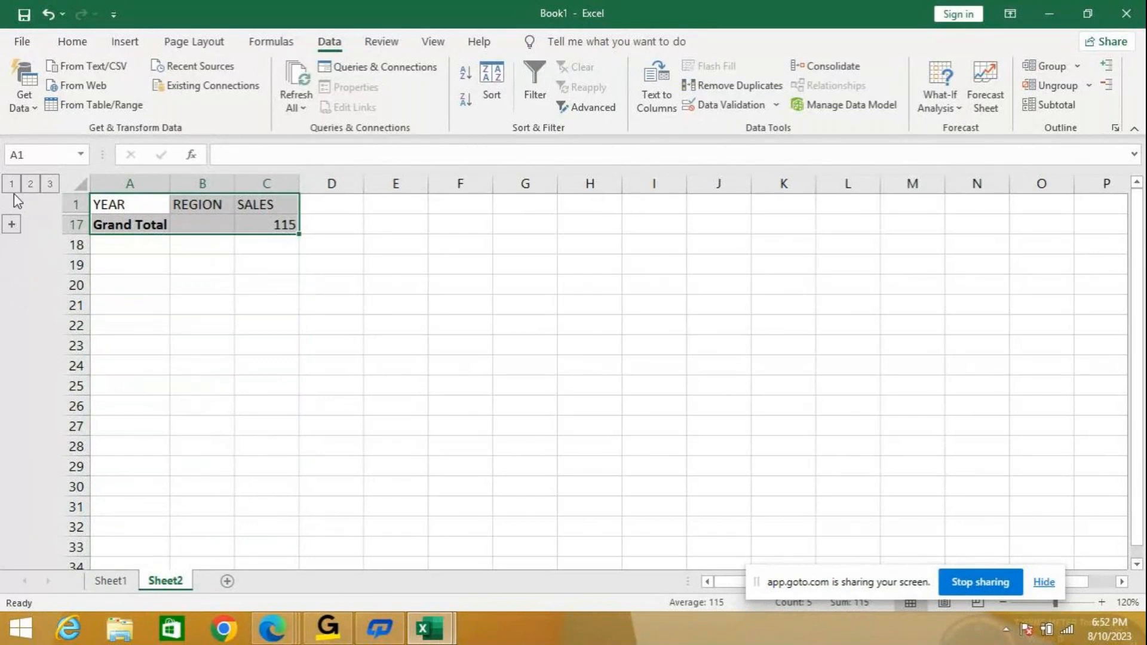
# Expand the Grand Total group and the 2010, 2011 and 2012 groups to show every region row.
pyautogui.click(12, 227)
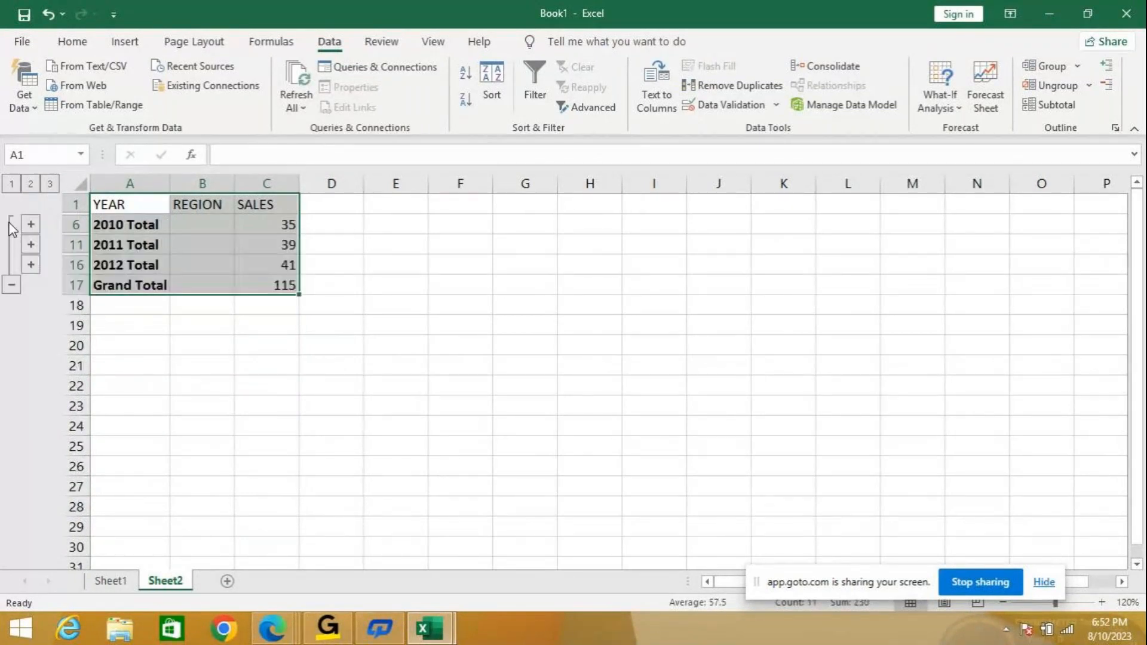
pyautogui.click(31, 225)
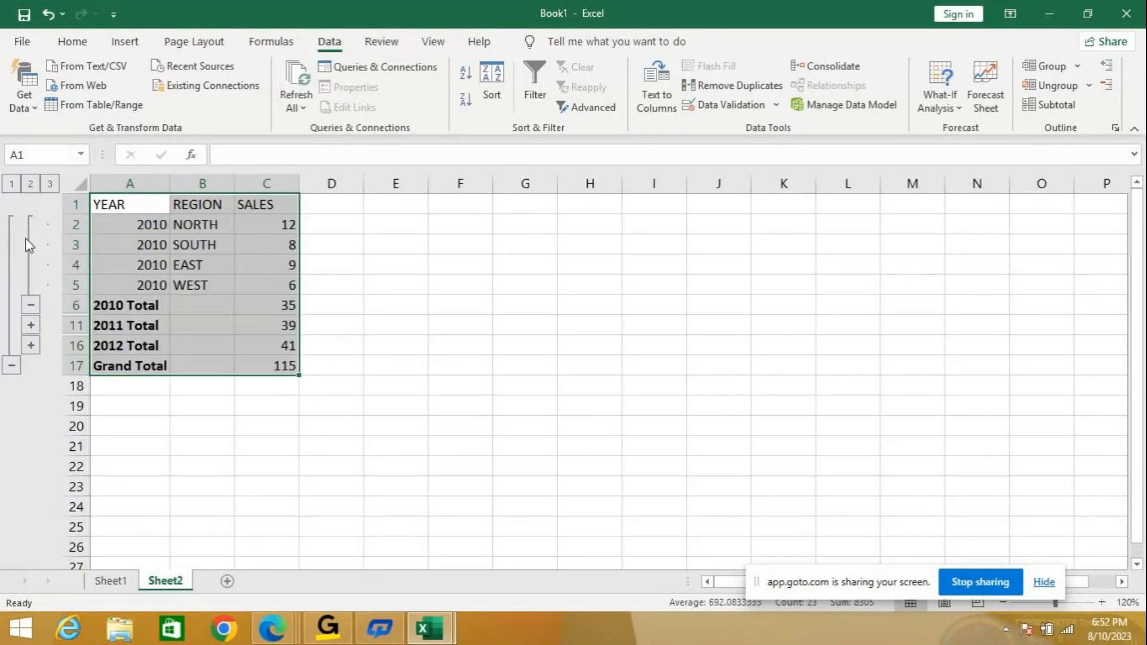
pyautogui.click(31, 326)
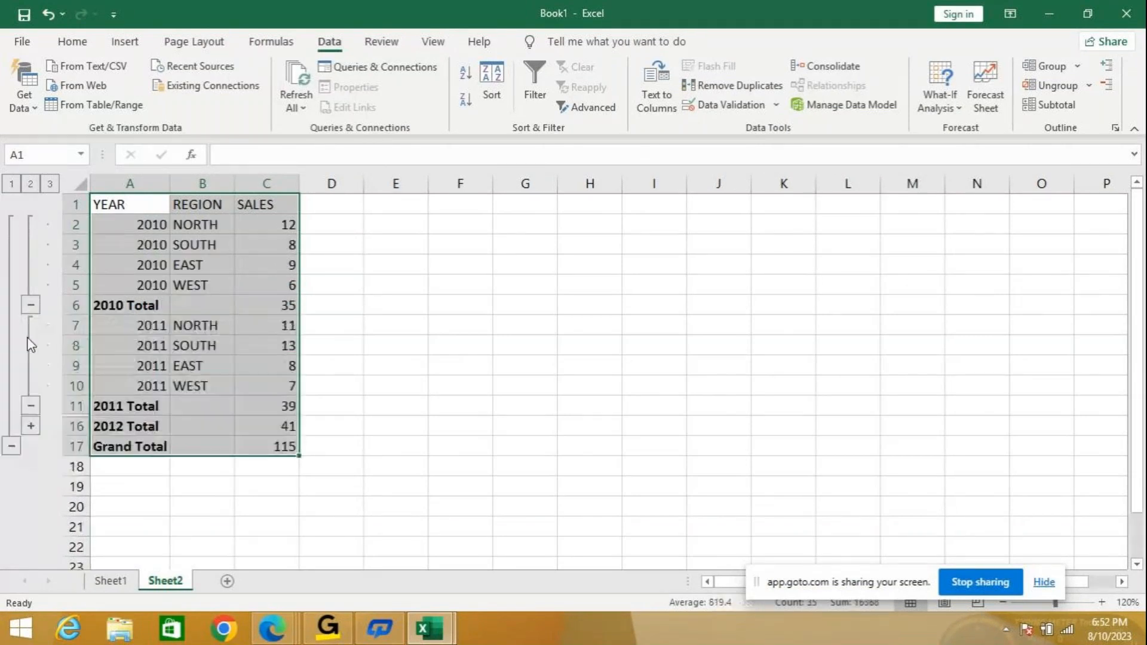
pyautogui.click(31, 426)
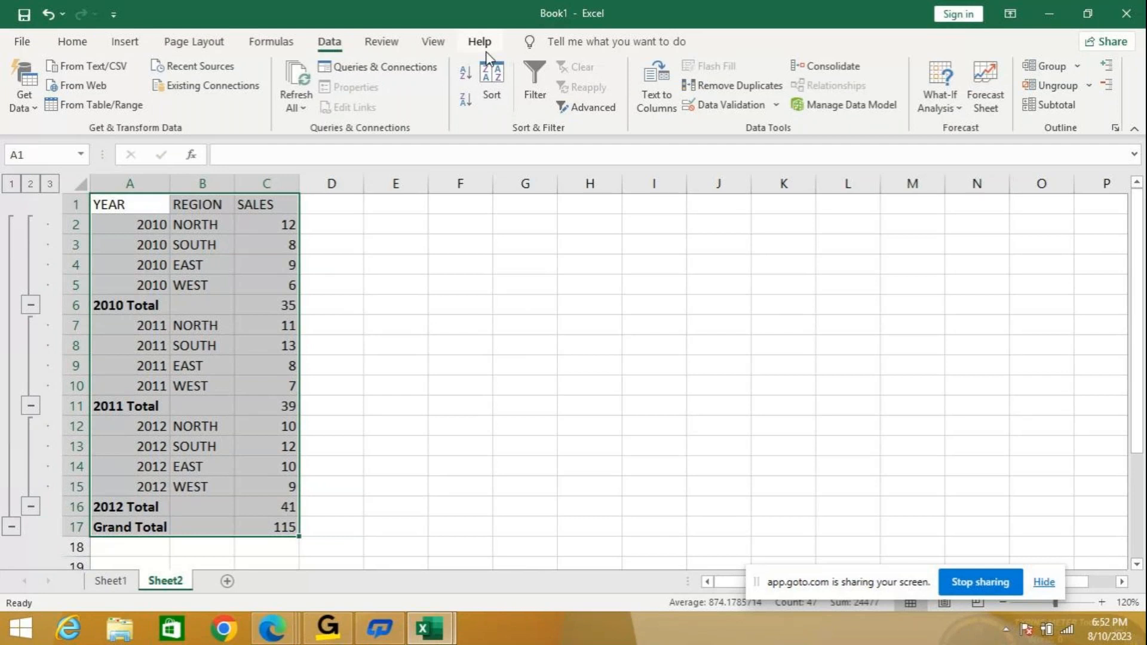
# Remove all subtotals from Sheet2's sales table, leaving plain YEAR, REGION, SALES data in A1:C13.
pyautogui.click(1064, 111)
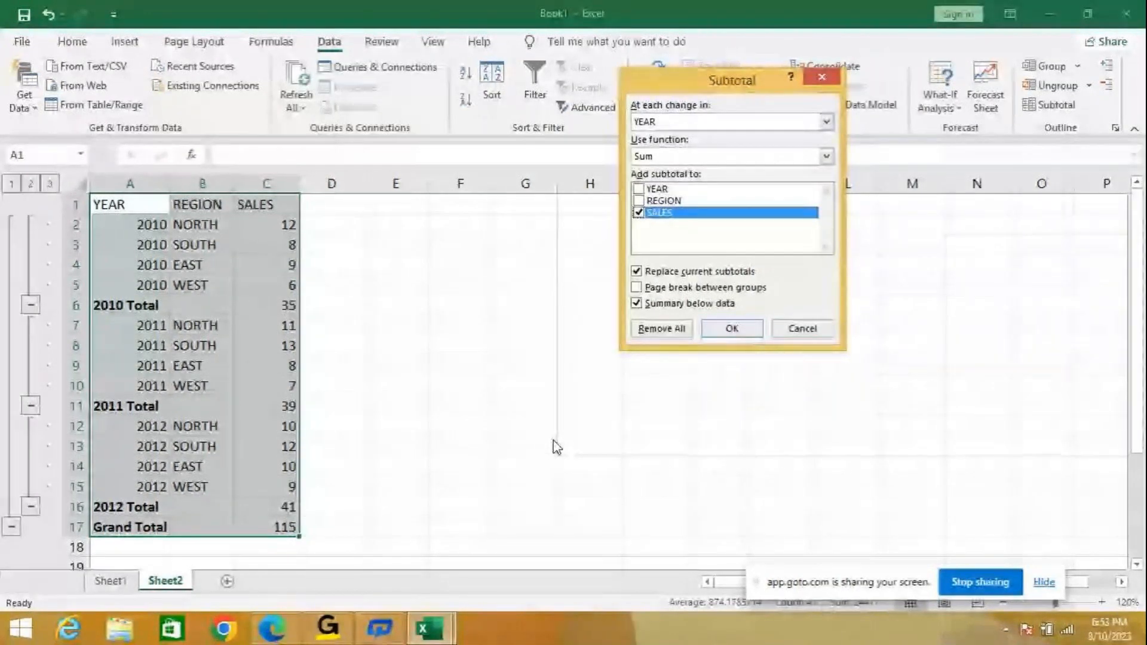
pyautogui.click(677, 327)
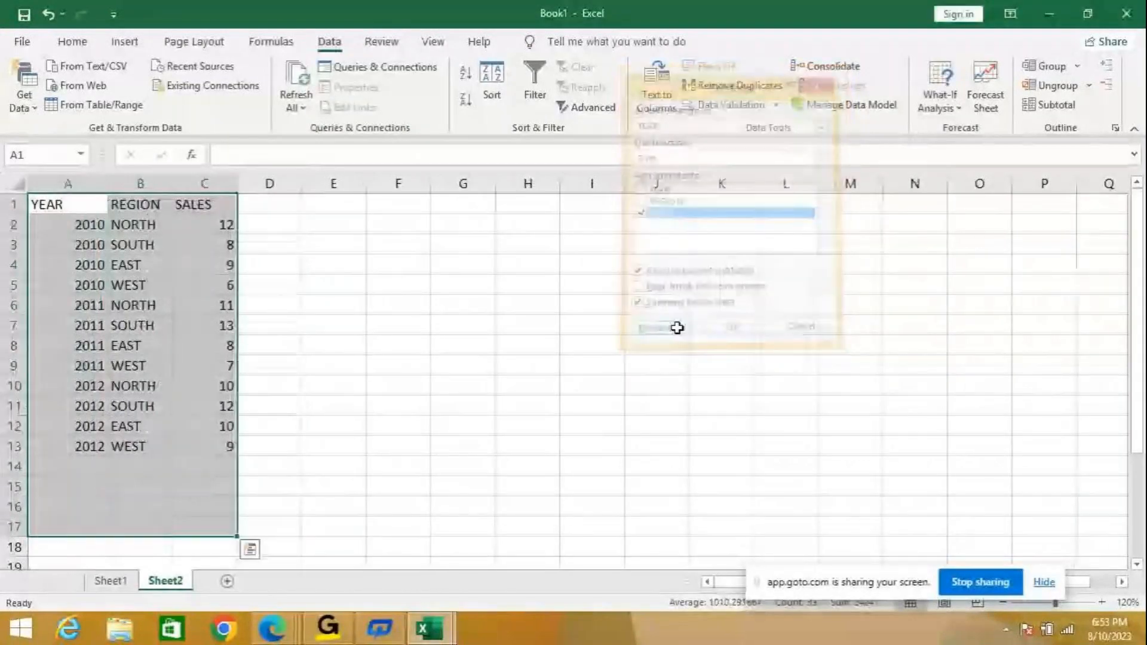
pyautogui.click(440, 363)
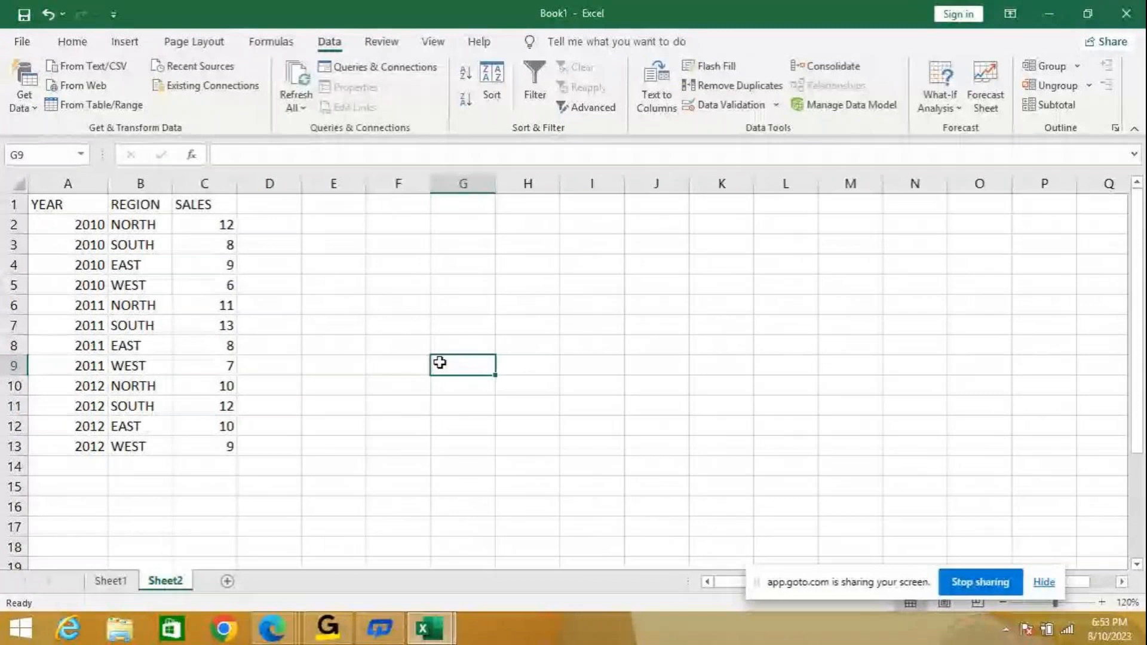
# In simple examples' Sheet1, zoom to 100% and select the Group and Ungroup note in E31.
pyautogui.click(448, 634)
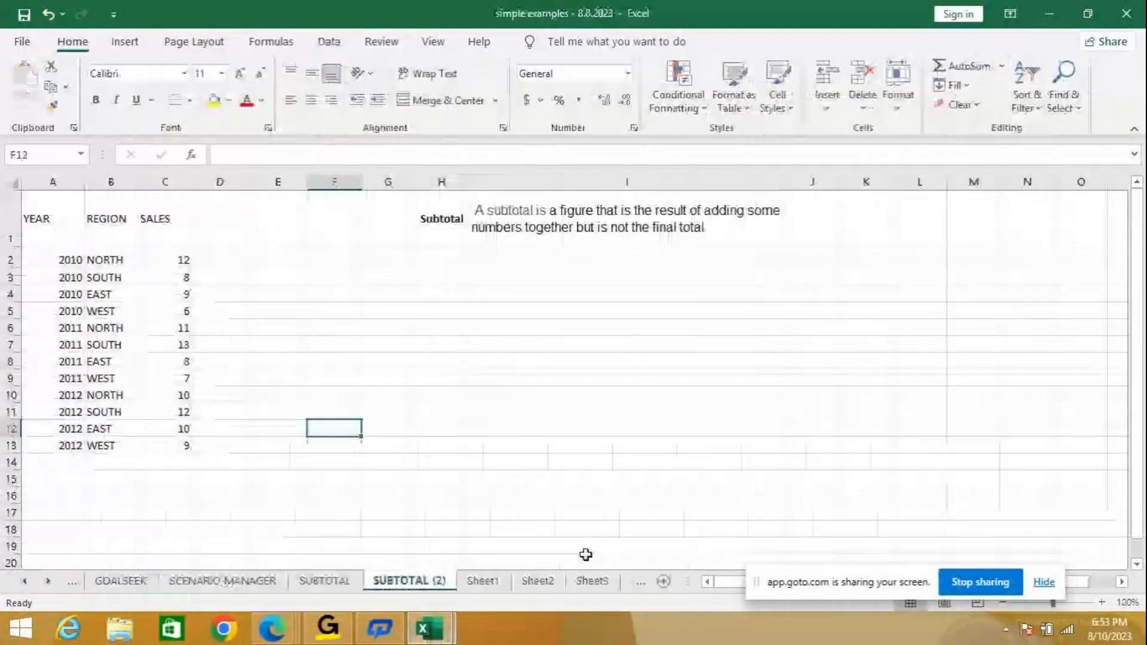
pyautogui.click(481, 581)
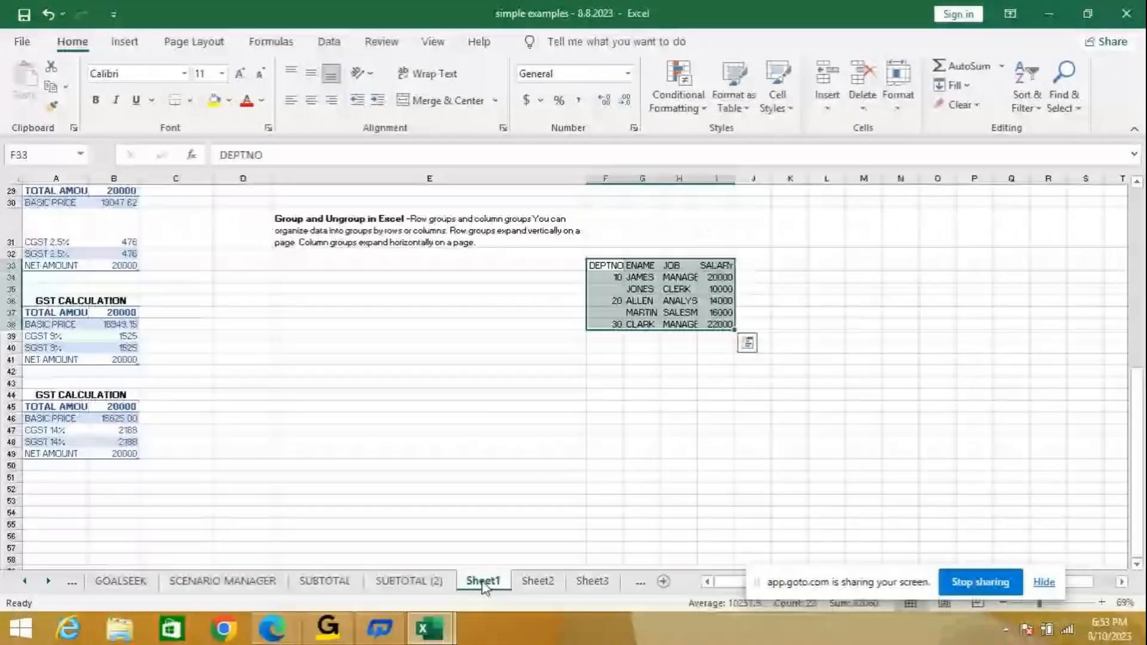
pyautogui.click(328, 225)
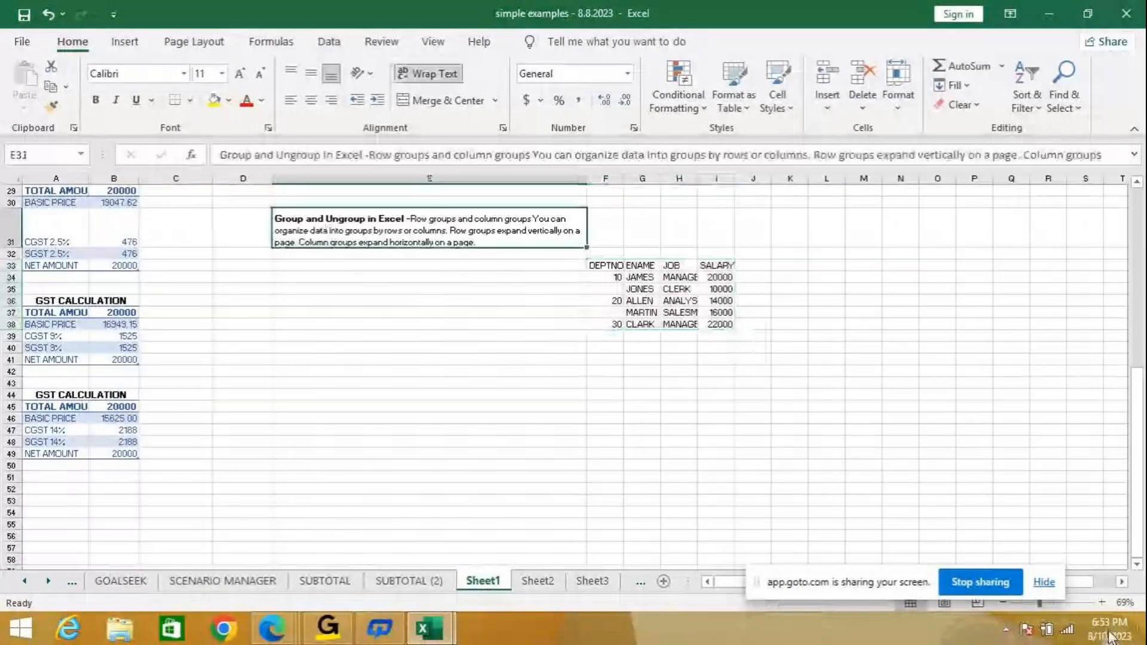
pyautogui.click(1102, 602)
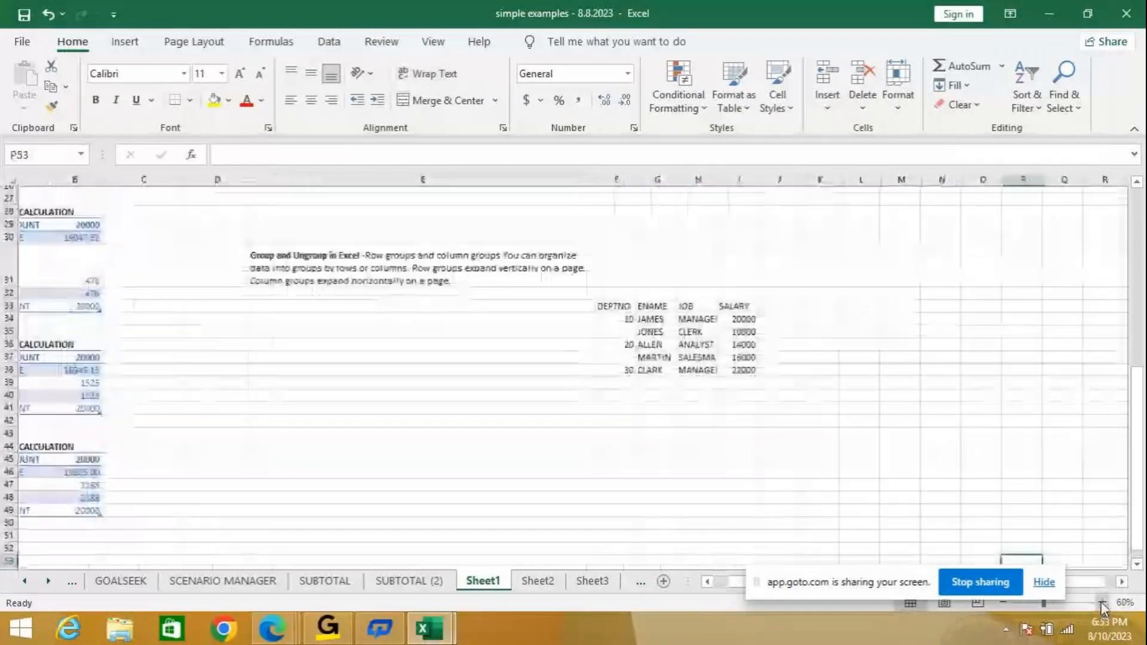
pyautogui.click(1102, 602)
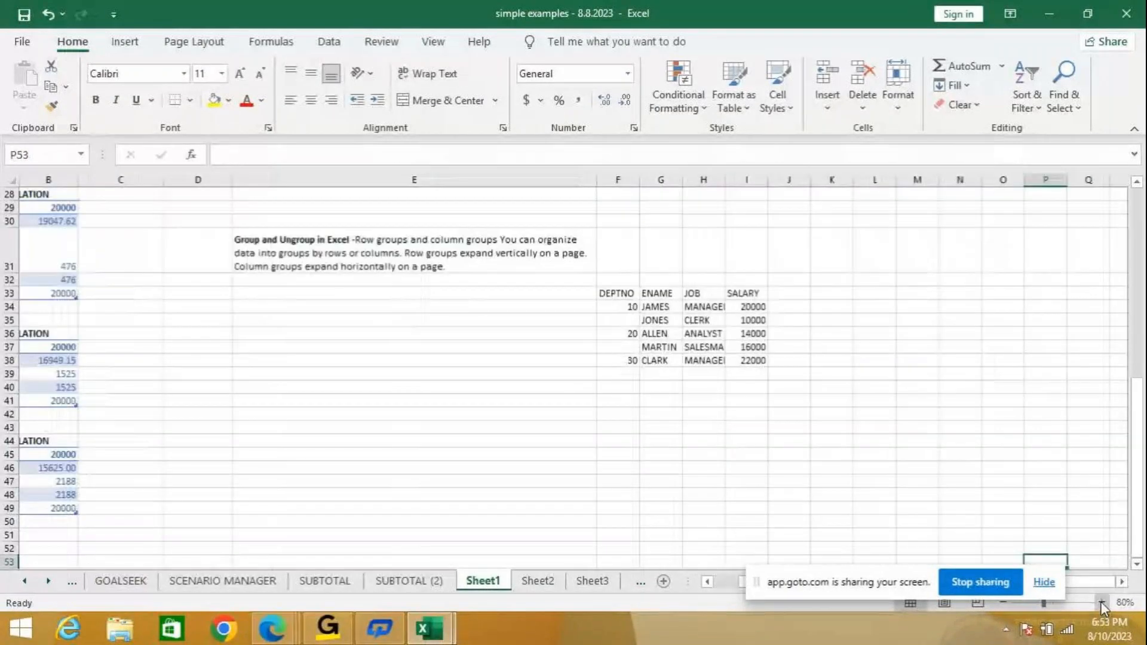
pyautogui.click(1102, 602)
pyautogui.click(1102, 602)
pyautogui.scroll(6, 568, 482)
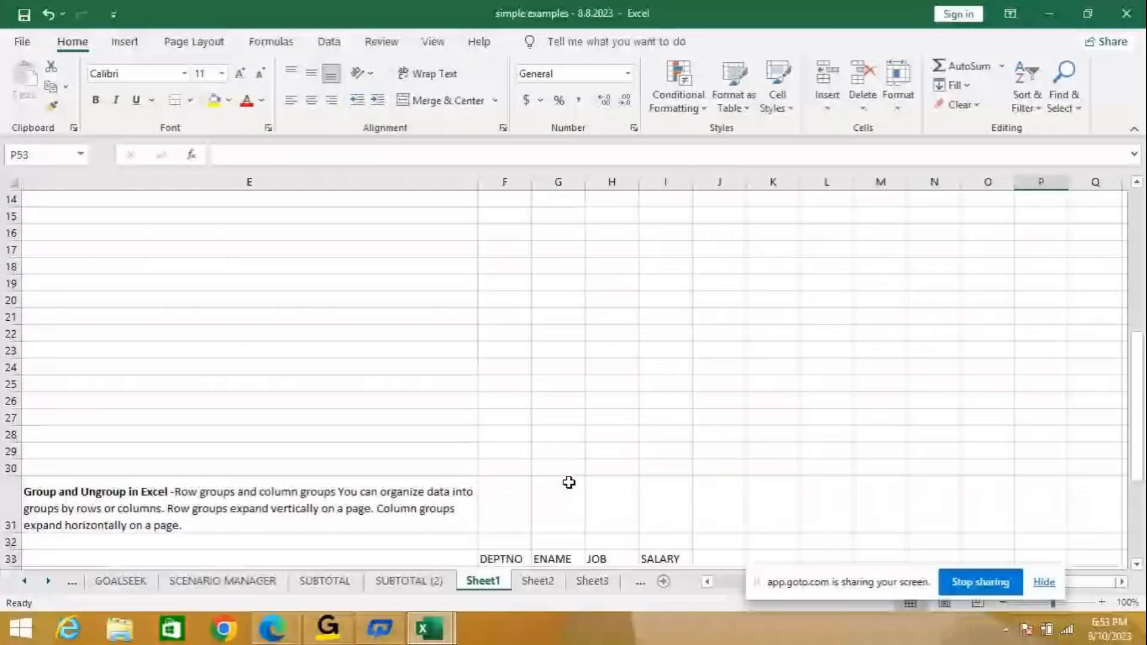
pyautogui.scroll(-1, 569, 483)
pyautogui.click(66, 464)
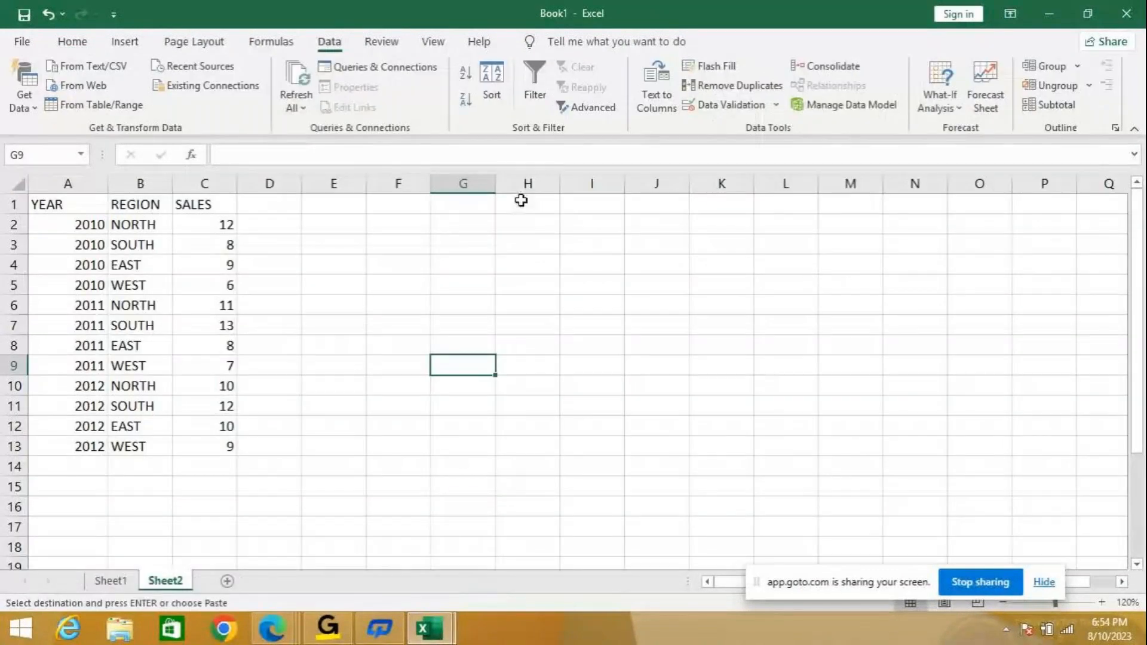
pyautogui.click(521, 201)
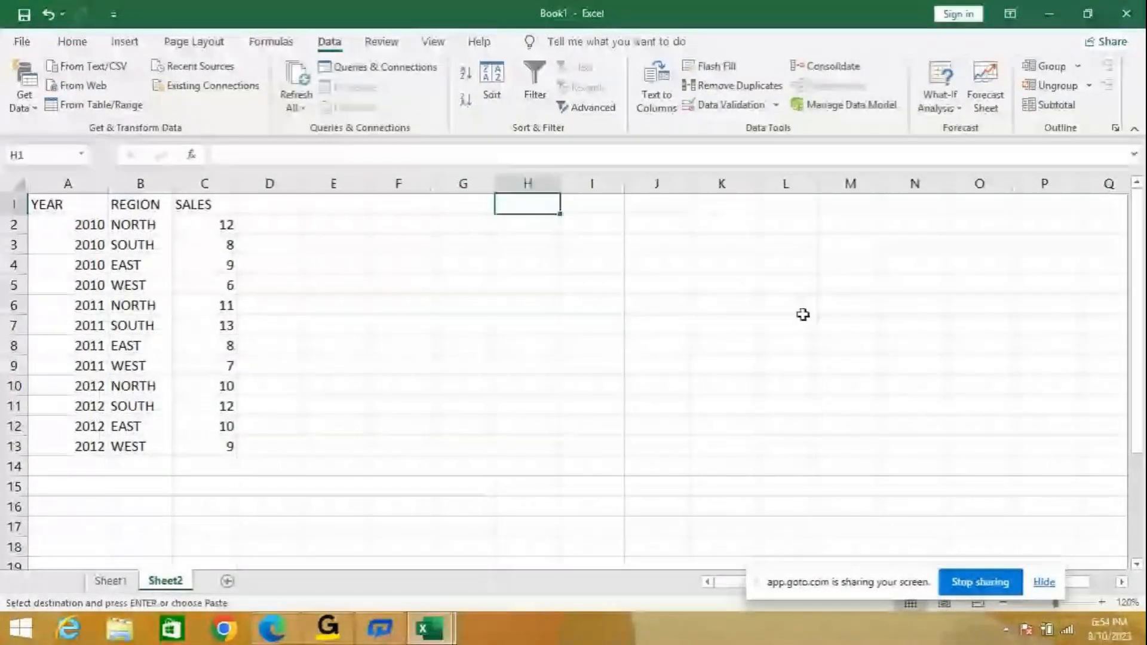
pyautogui.hotkey('ctrl', 'v')
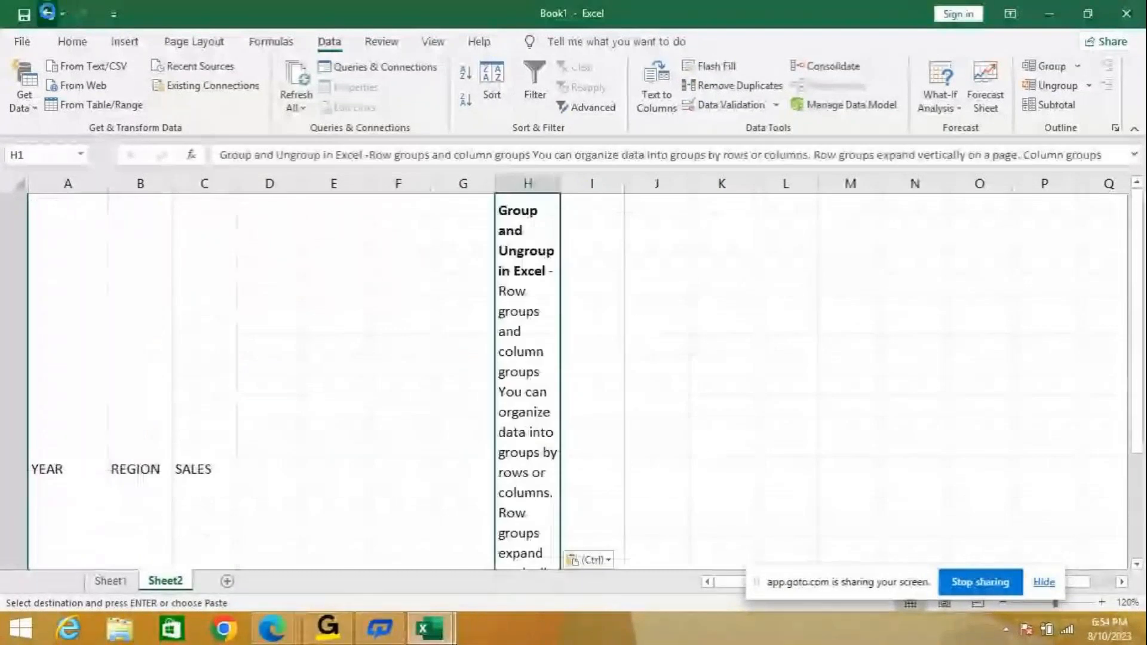
pyautogui.hotkey('ctrl', 'z')
pyautogui.moveTo(432, 633)
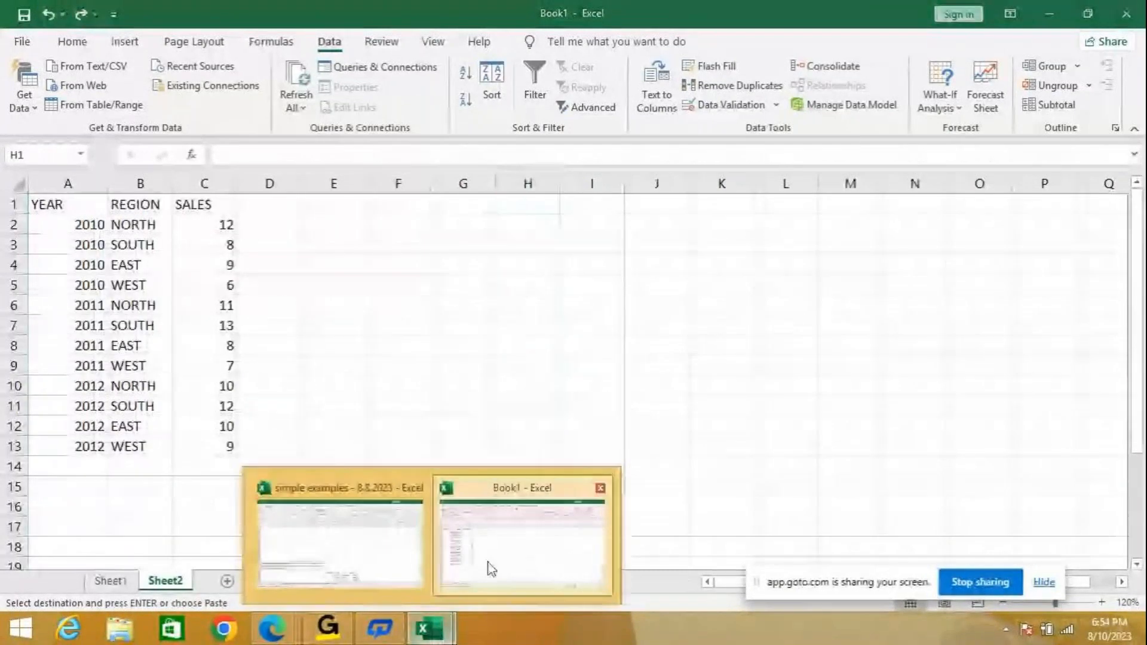
# Bring simple examples' Sheet1 back to the front and zoom it to 130%.
pyautogui.click(358, 556)
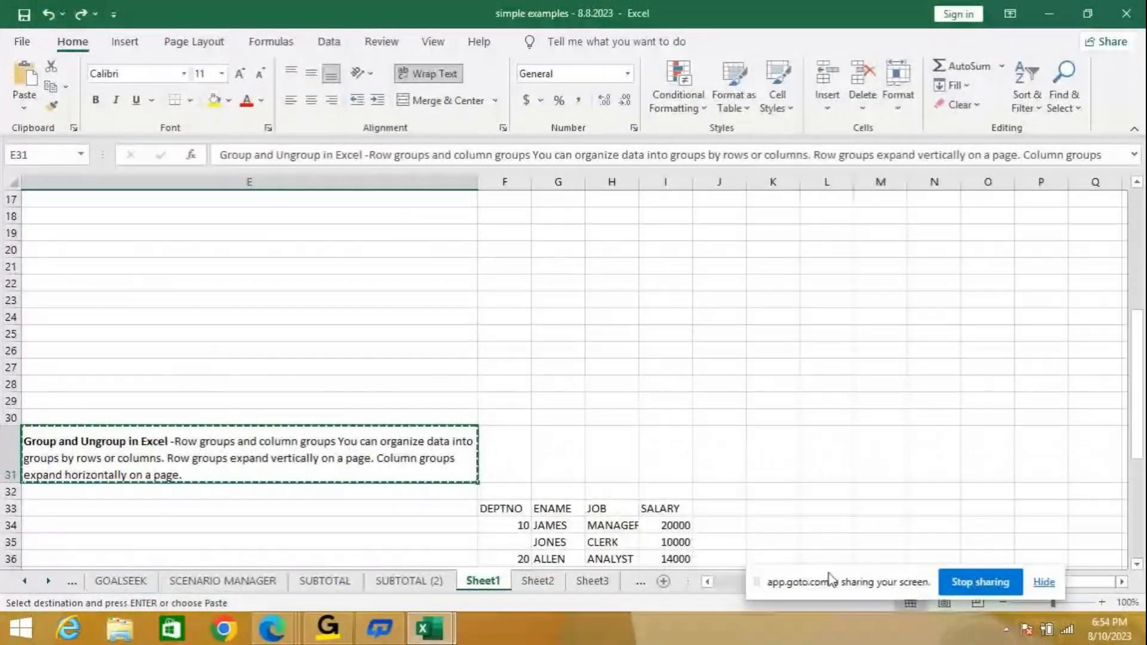
pyautogui.hscroll(-2, 547, 508)
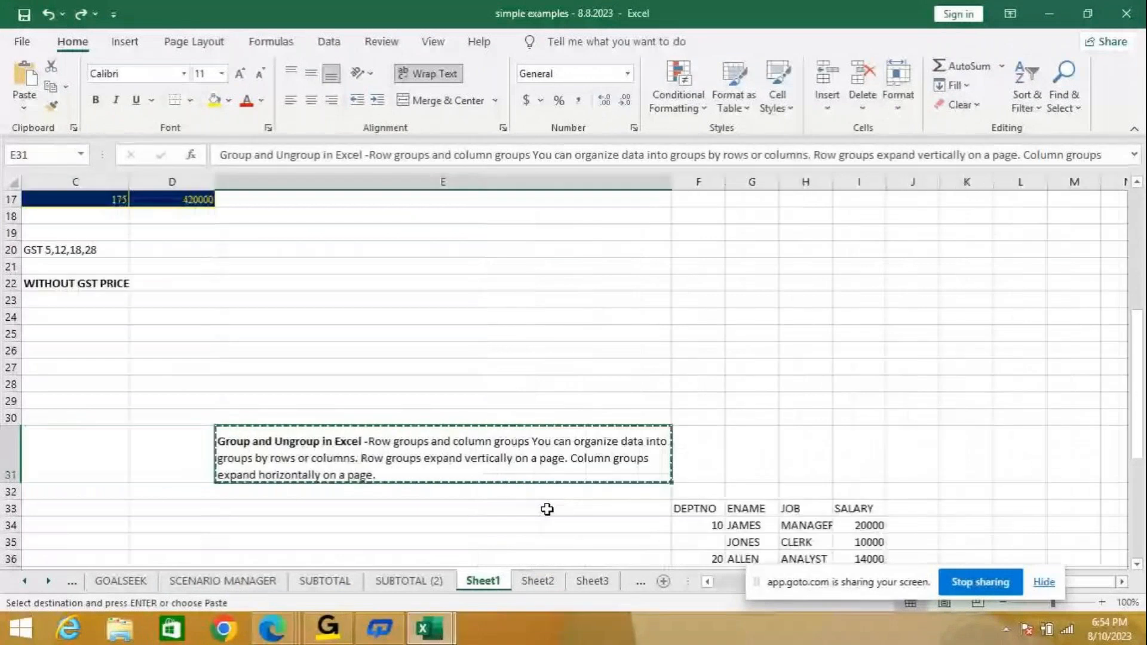
pyautogui.scroll(-3, 547, 509)
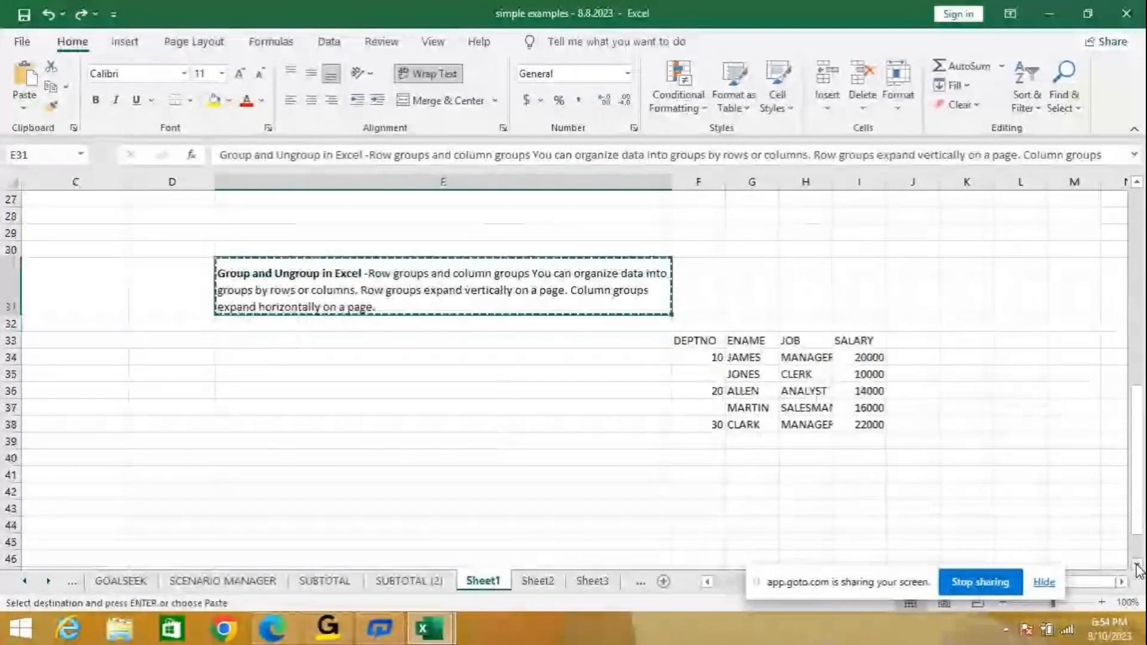
pyautogui.click(1136, 565)
pyautogui.click(1136, 565)
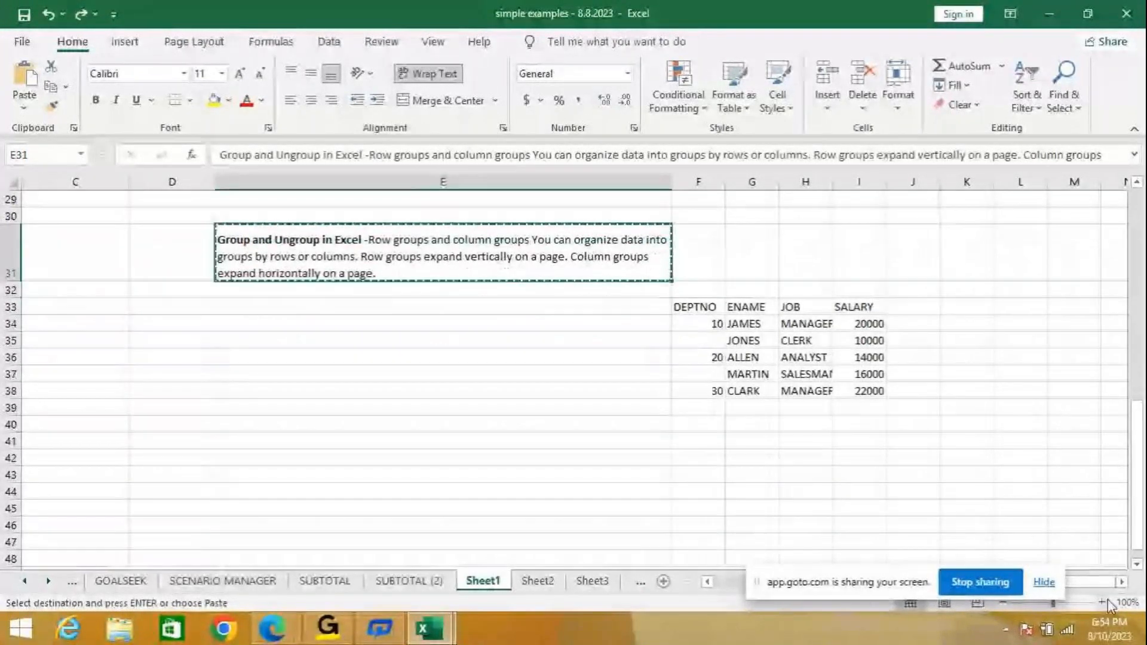
pyautogui.click(1102, 602)
pyautogui.click(1103, 602)
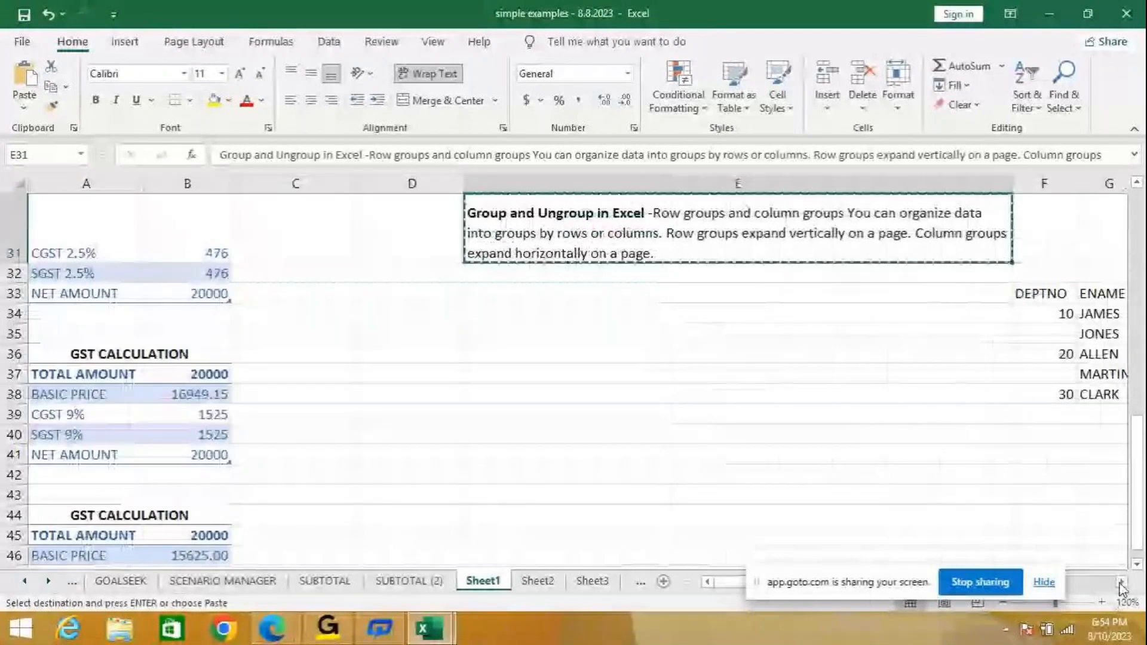
pyautogui.click(1121, 583)
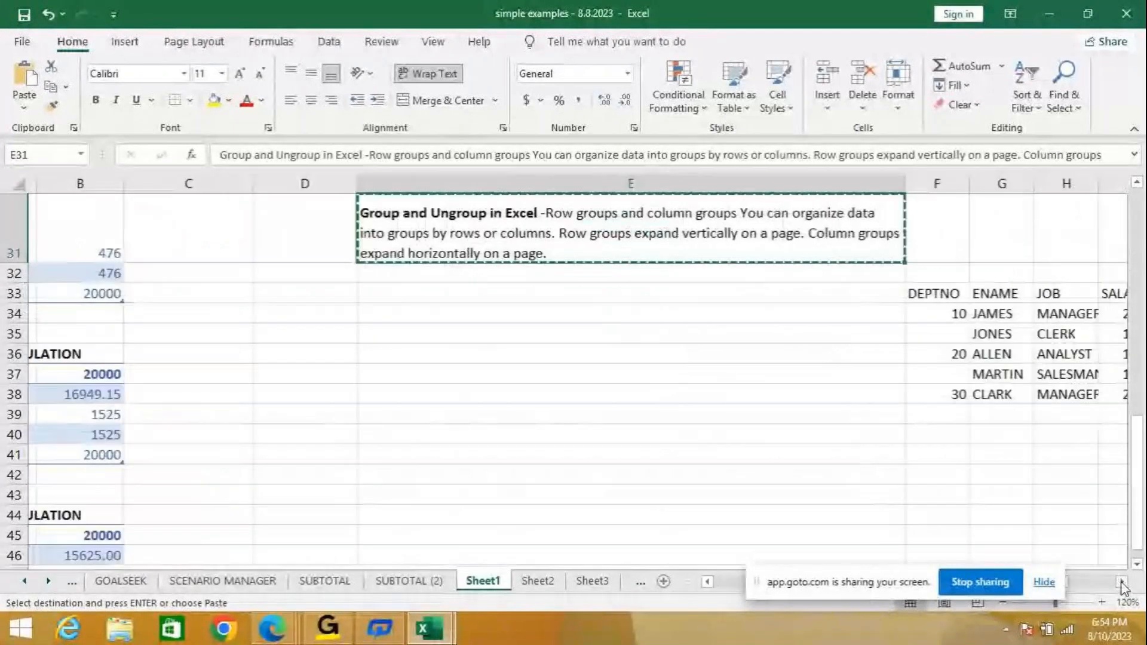
pyautogui.click(1103, 602)
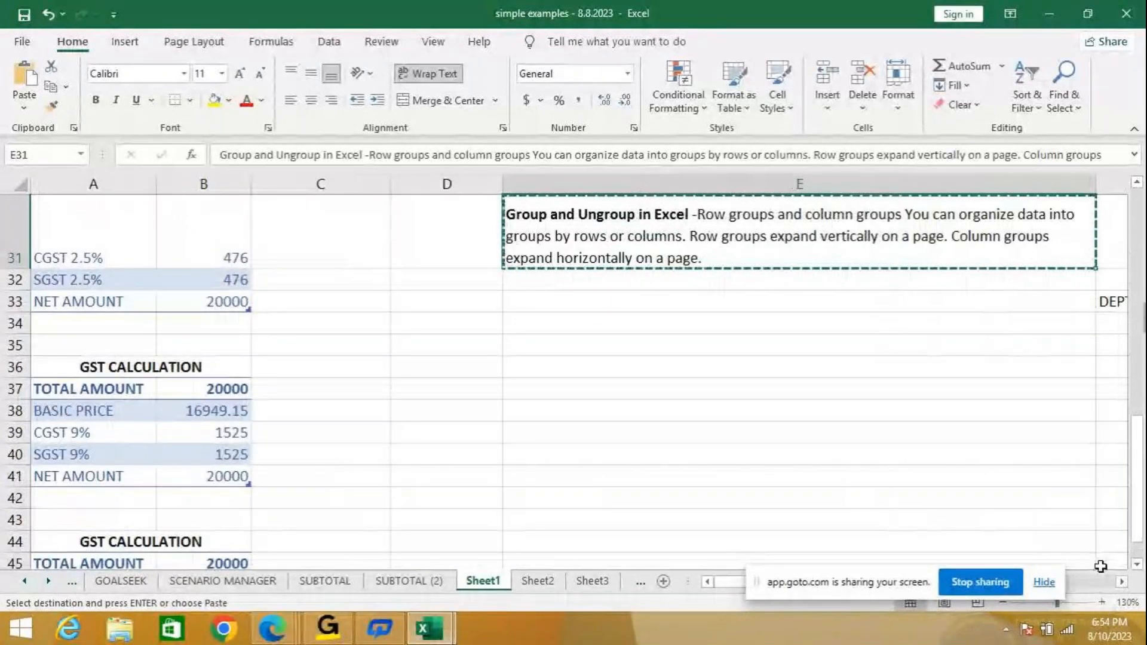
pyautogui.click(1116, 583)
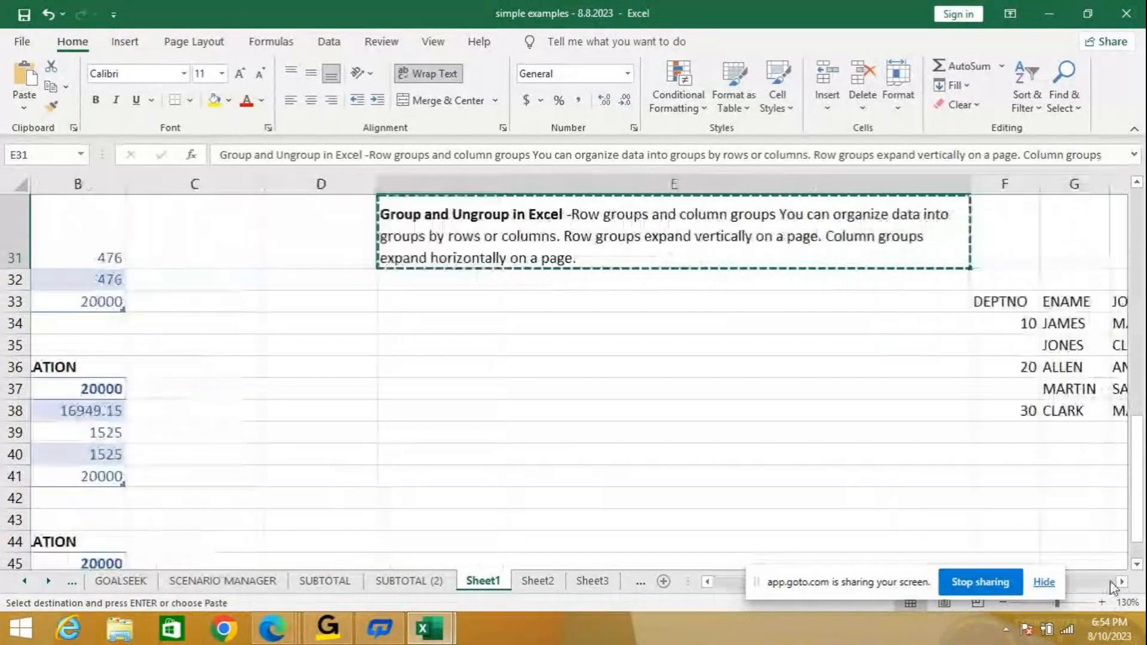
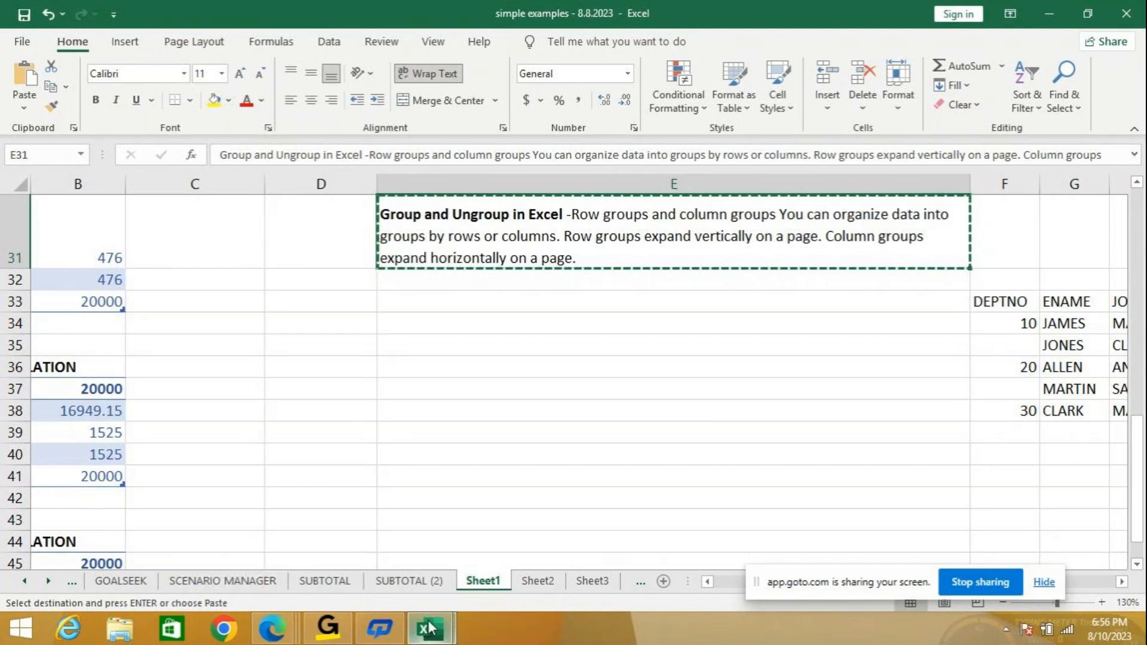
# Bring up Book1's Sheet1 employee table and select the department 10 rows B2:D3.
pyautogui.moveTo(430, 629)
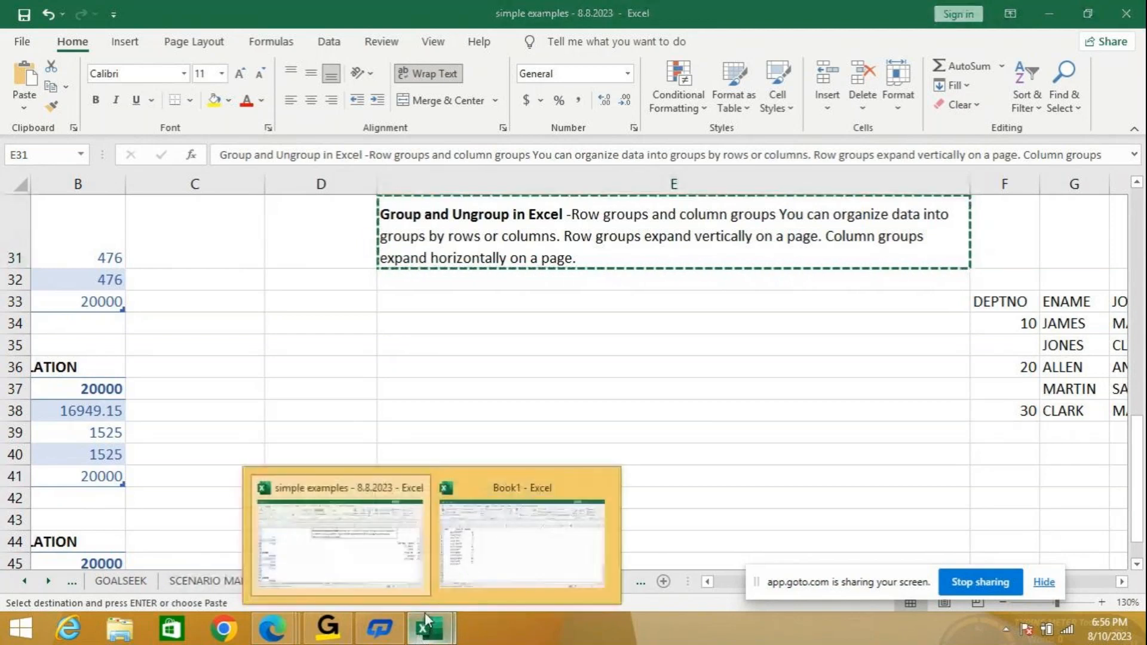
pyautogui.click(522, 541)
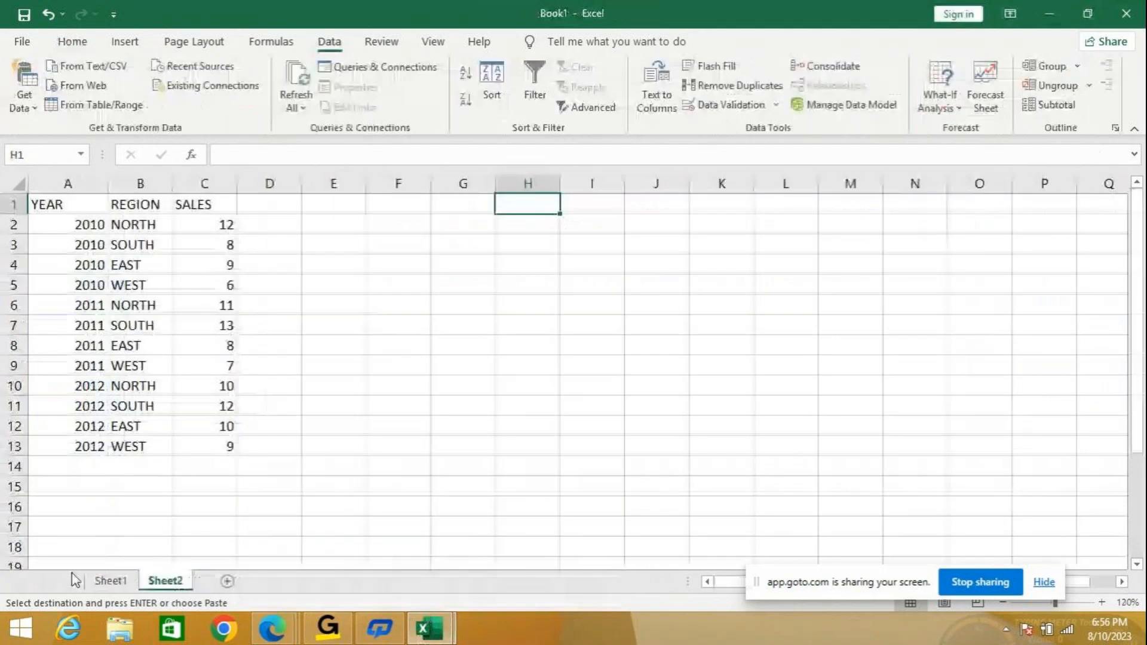
pyautogui.click(109, 581)
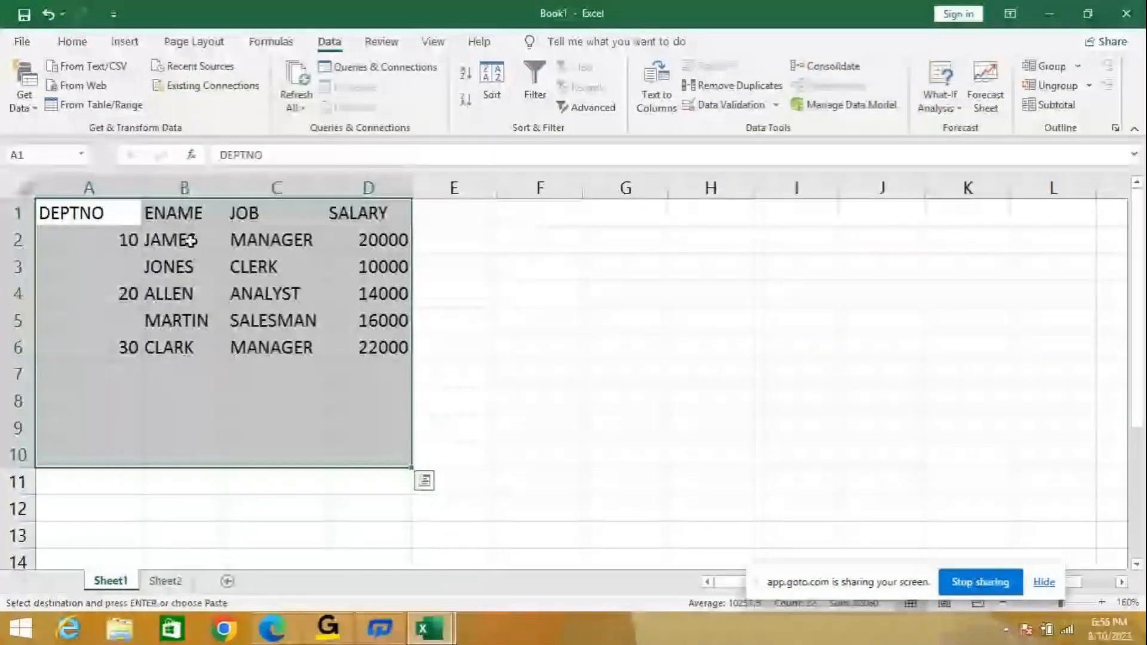
pyautogui.moveTo(190, 240); pyautogui.dragTo(382, 267)
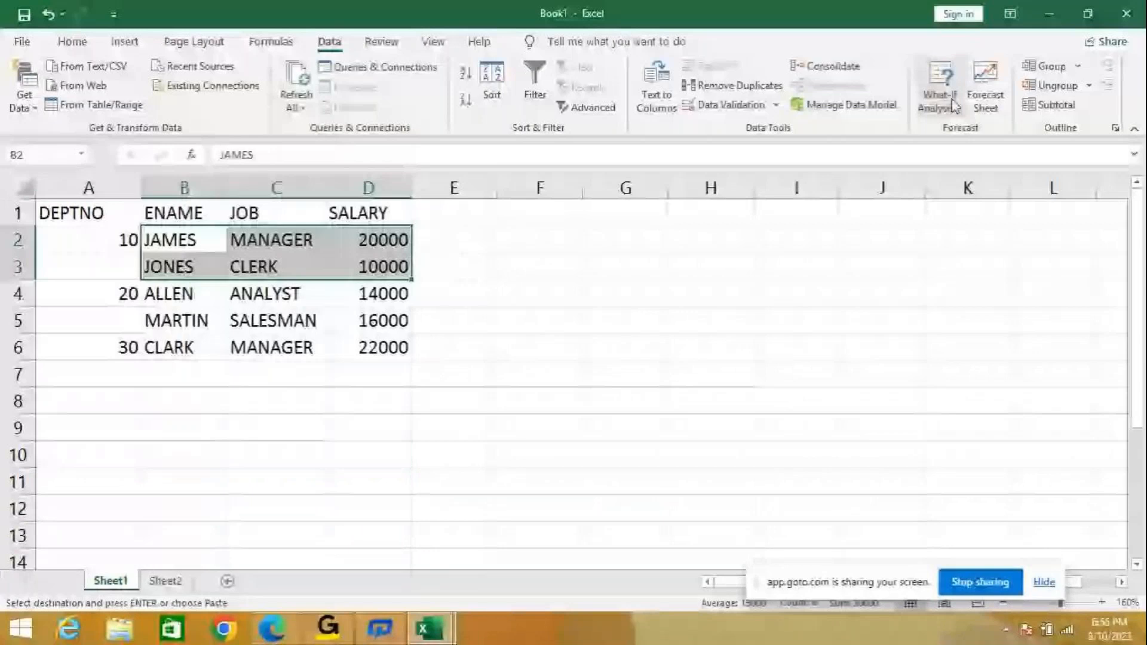
pyautogui.click(18, 187)
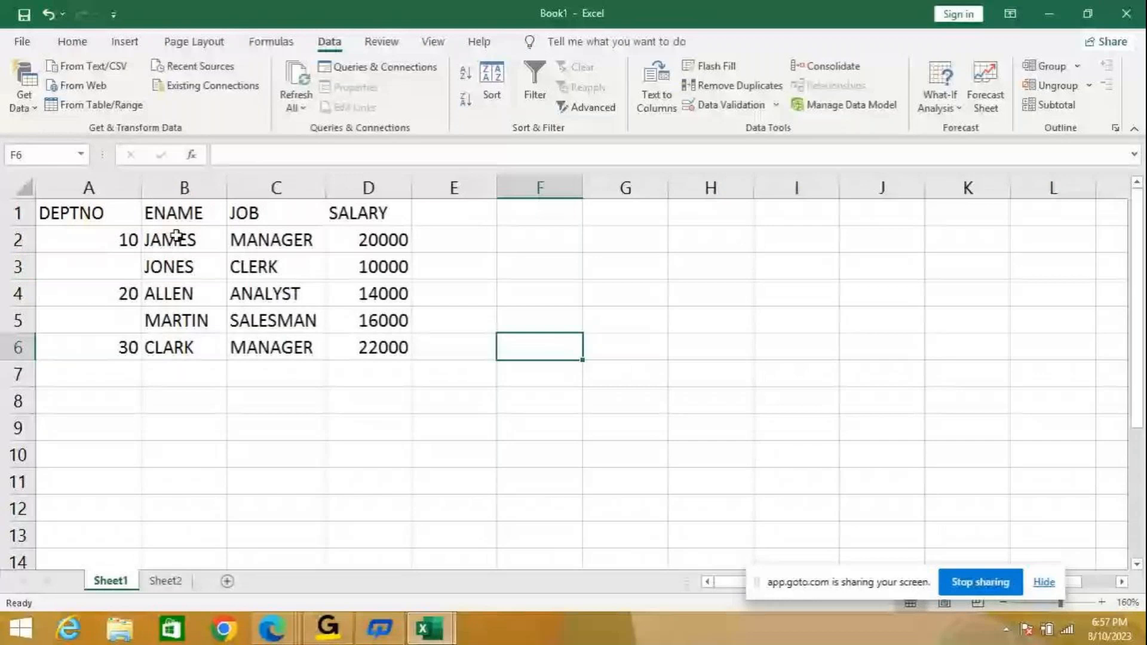
pyautogui.moveTo(176, 235); pyautogui.dragTo(389, 262)
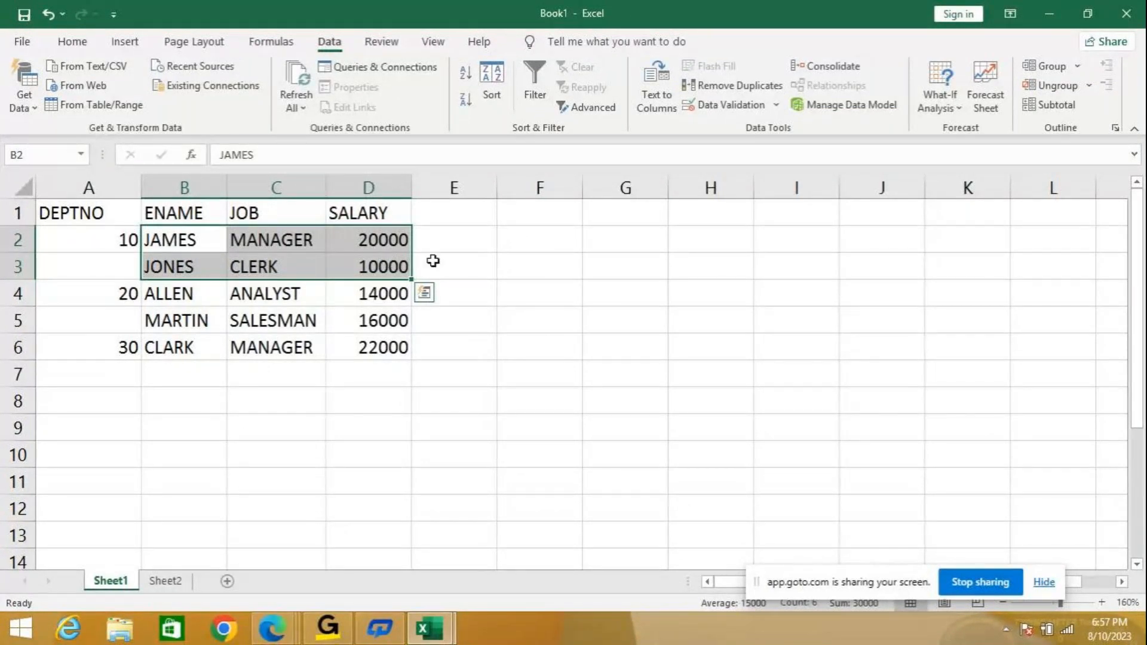
pyautogui.click(475, 261)
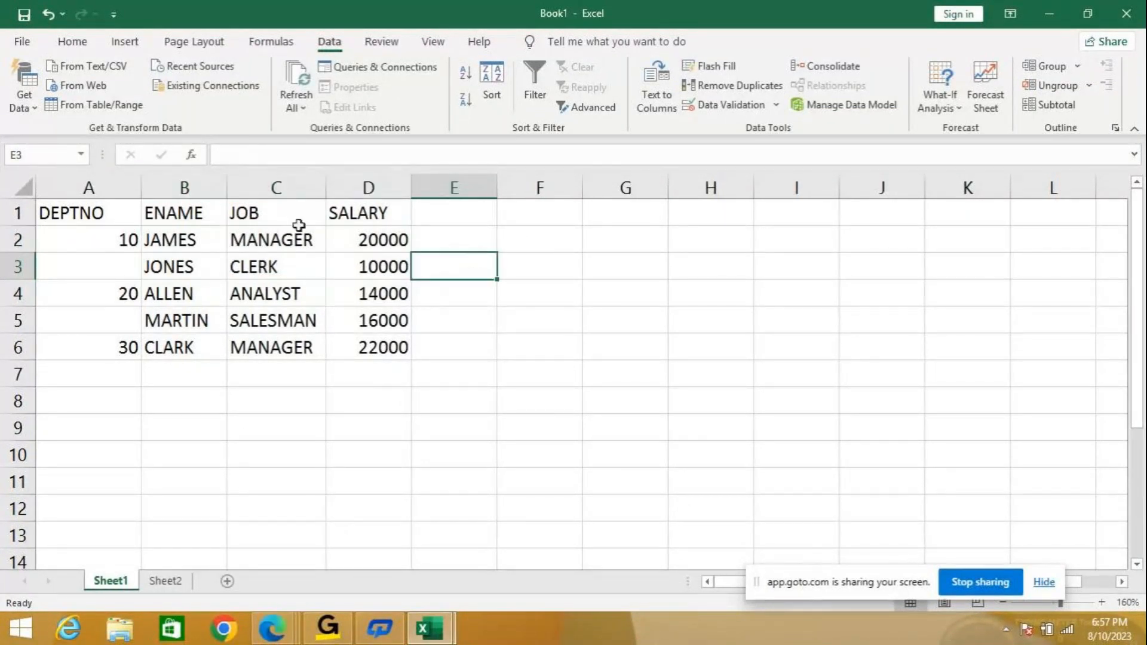
pyautogui.moveTo(208, 242); pyautogui.dragTo(385, 267)
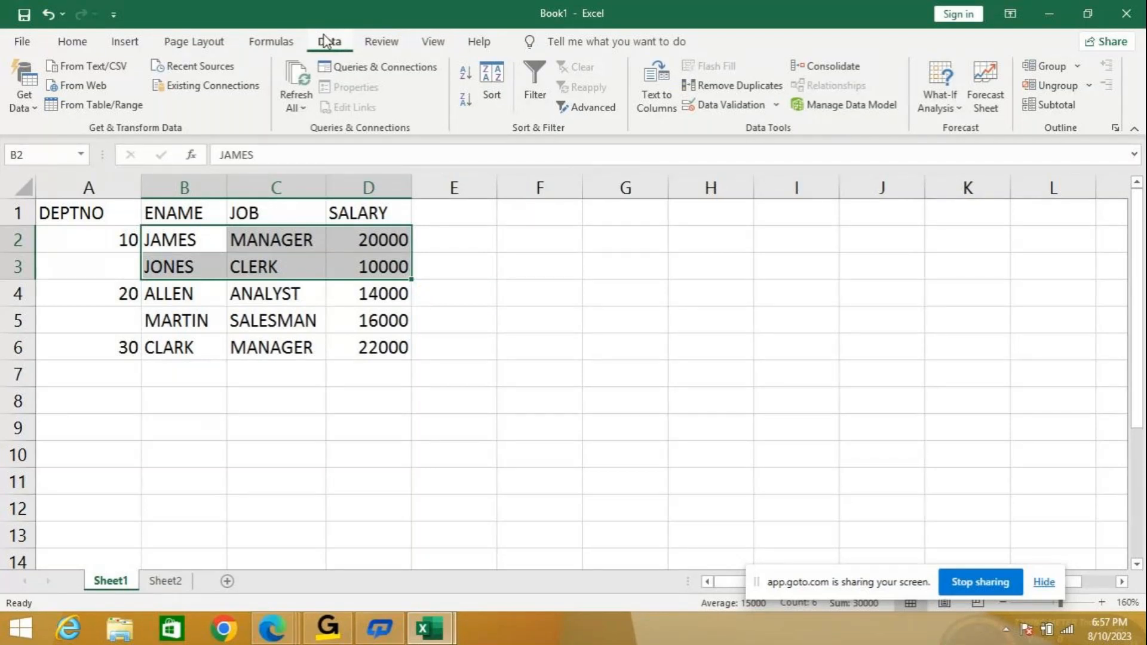
# Group rows 2–3 as rows, then collapse and re-expand the outline.
pyautogui.click(1079, 68)
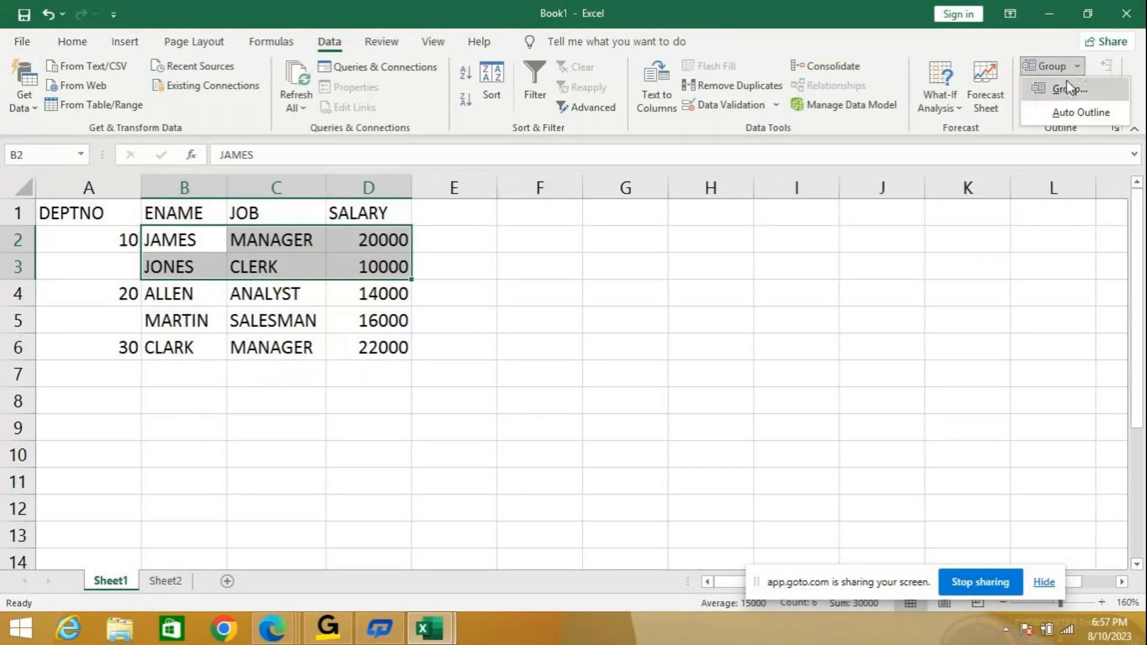
pyautogui.click(1067, 86)
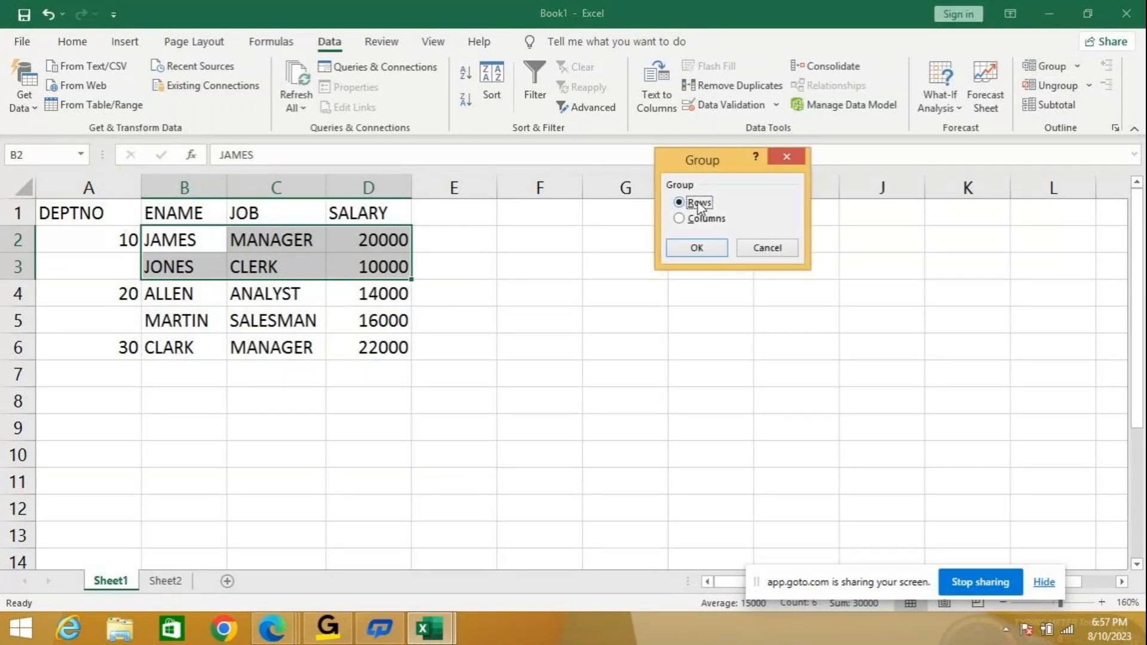
pyautogui.click(694, 247)
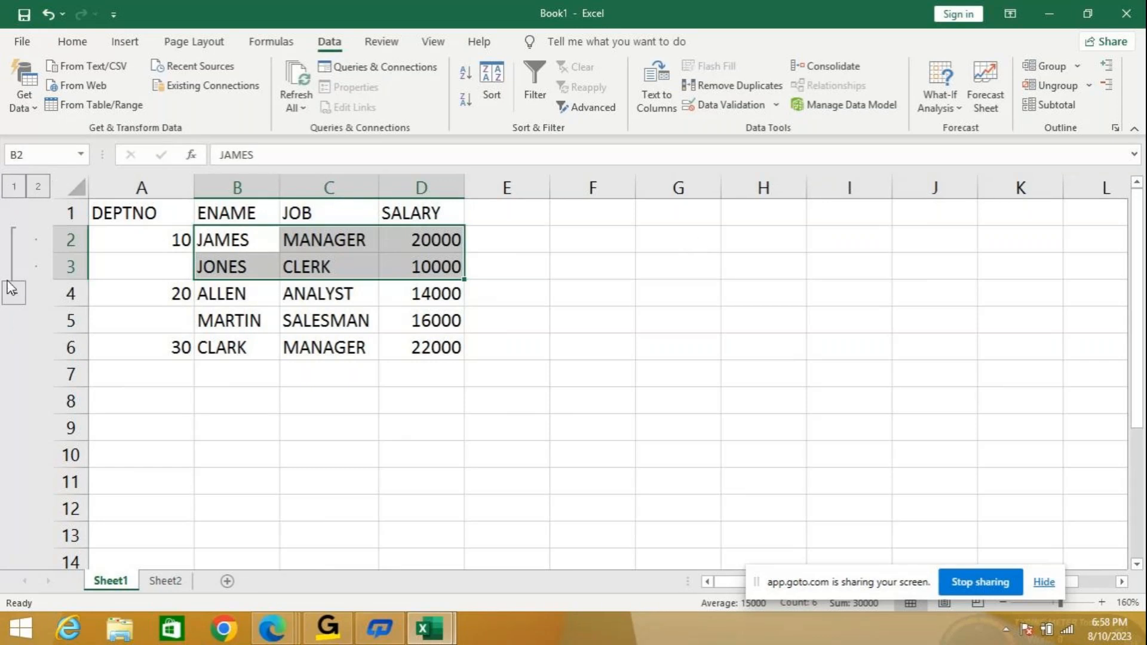
pyautogui.click(15, 187)
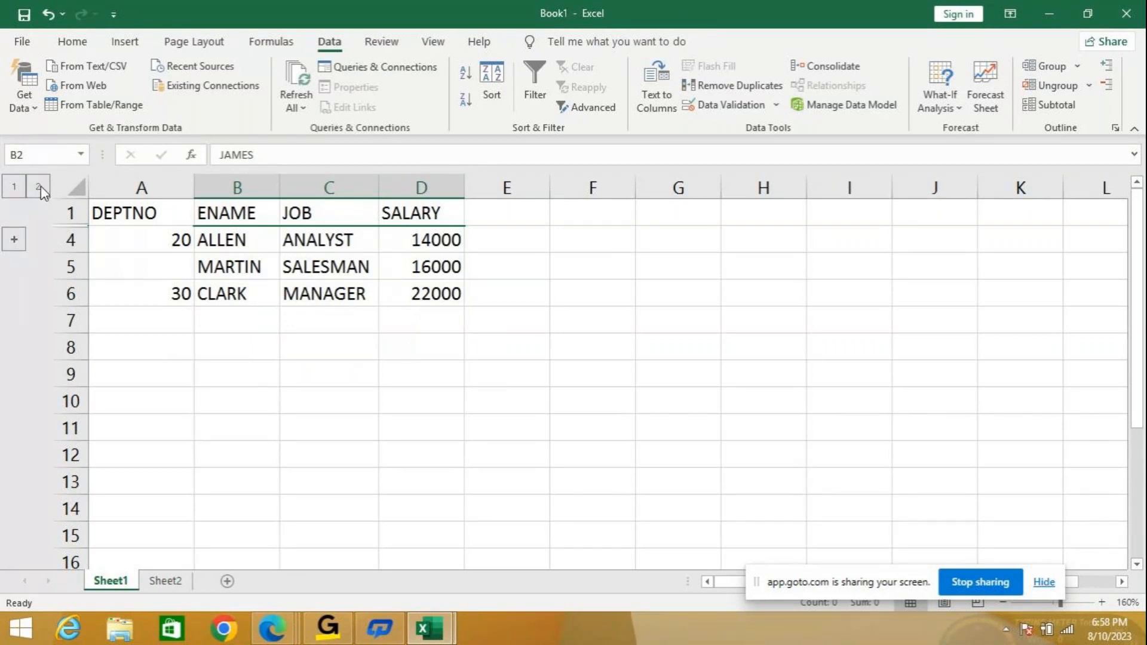
pyautogui.click(39, 188)
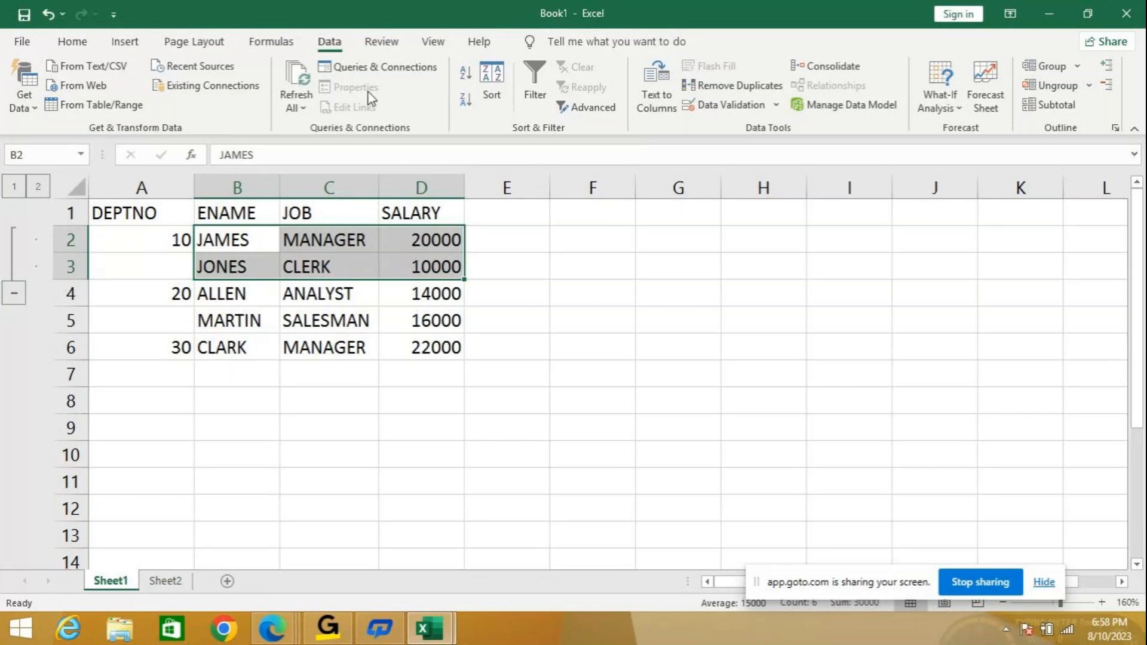
# Ungroup rows 2–3 and deselect the employee table.
pyautogui.click(1090, 86)
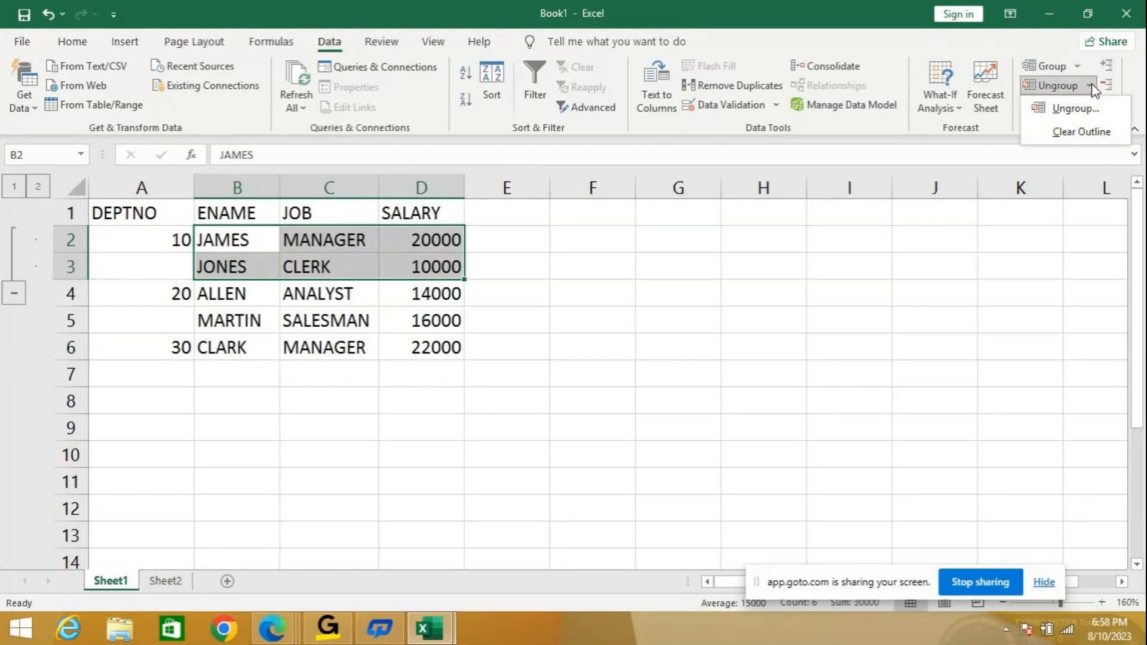
pyautogui.click(1072, 108)
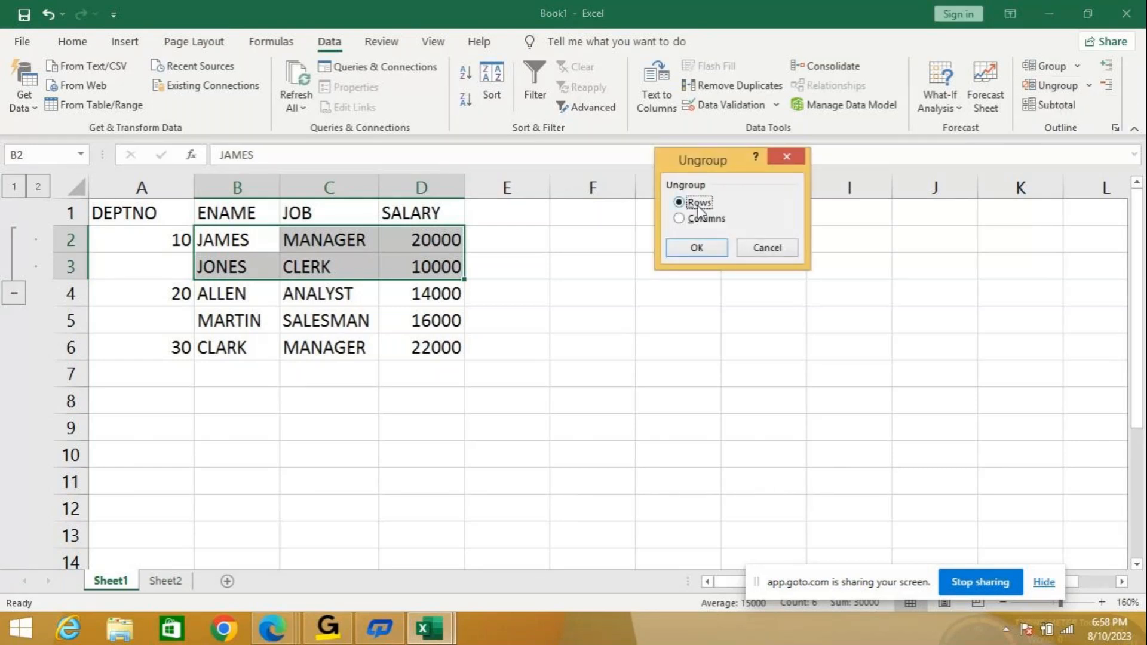
pyautogui.click(712, 248)
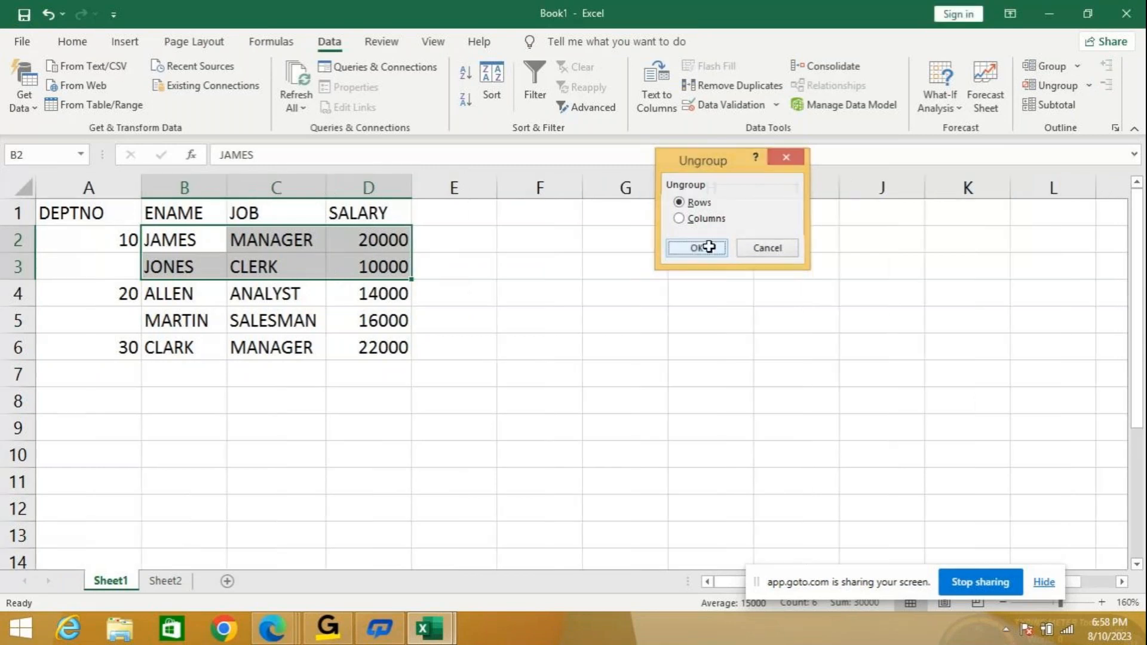
pyautogui.click(661, 296)
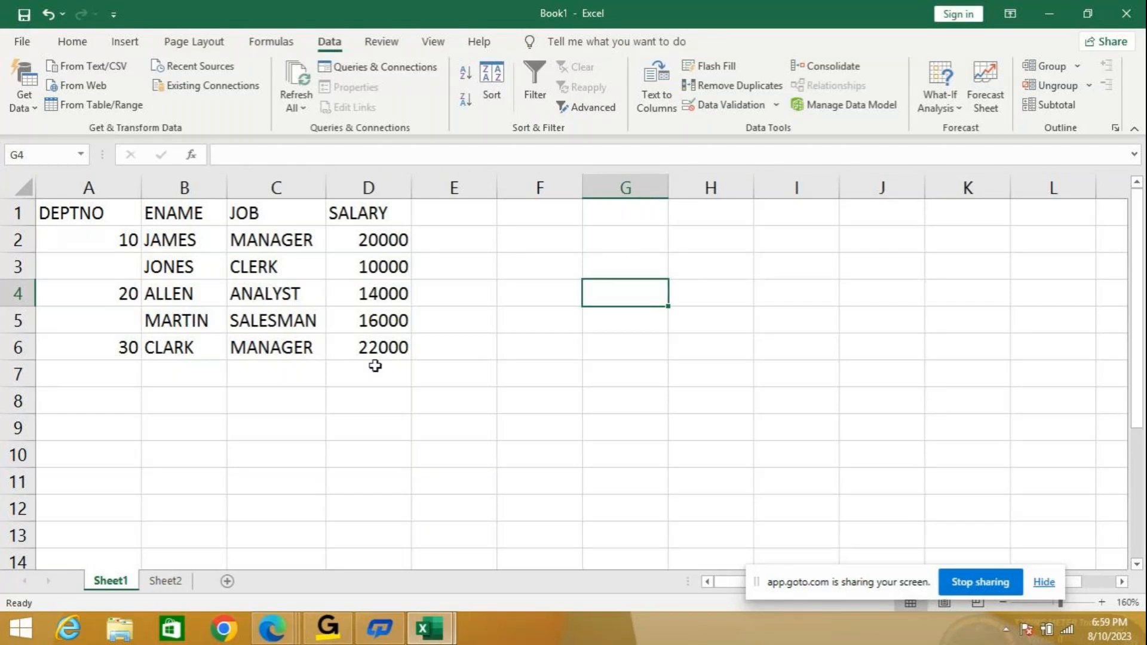
# Select B4:D5, group rows 4–5 as rows, then collapse and expand the group.
pyautogui.moveTo(174, 295); pyautogui.dragTo(404, 314)
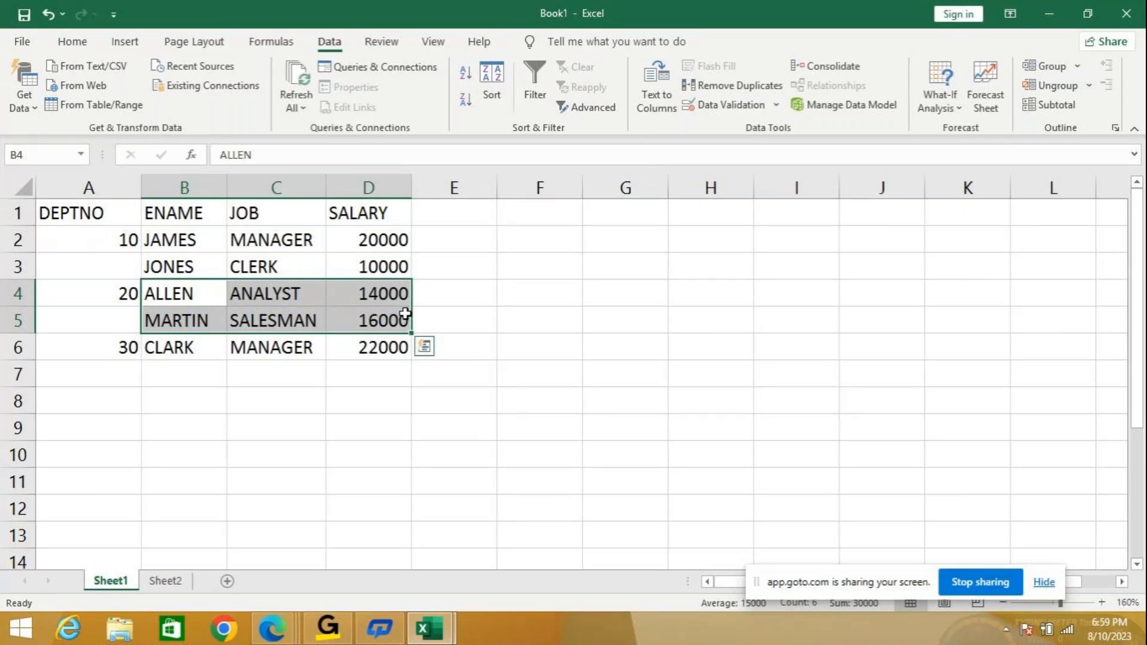
pyautogui.click(185, 292)
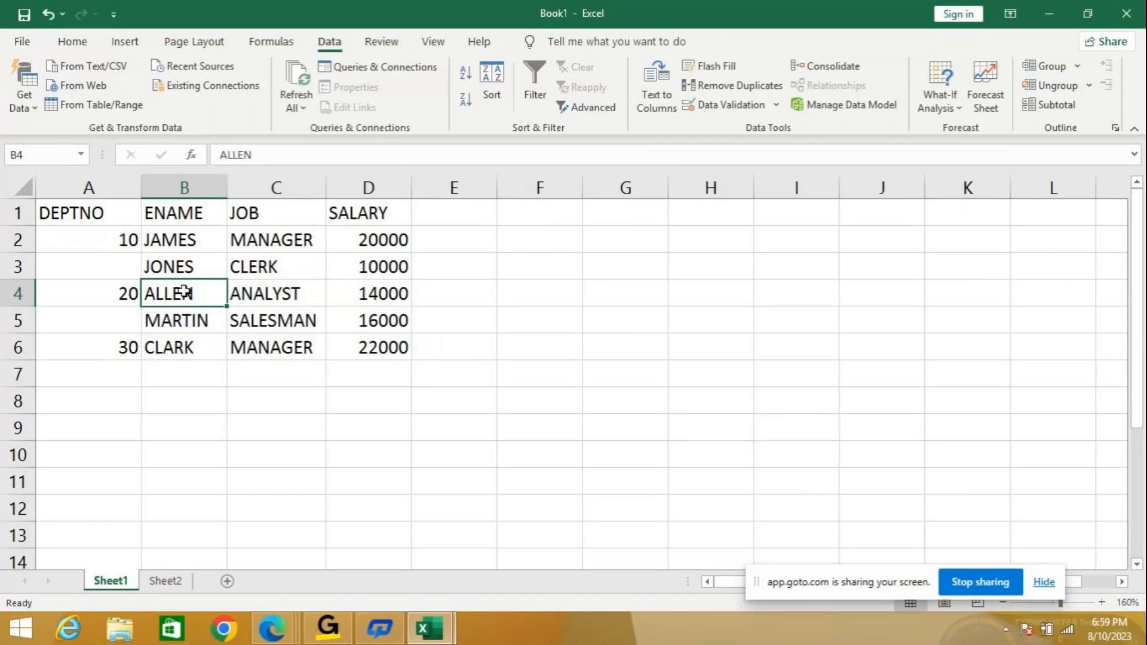
pyautogui.moveTo(218, 307); pyautogui.dragTo(382, 318)
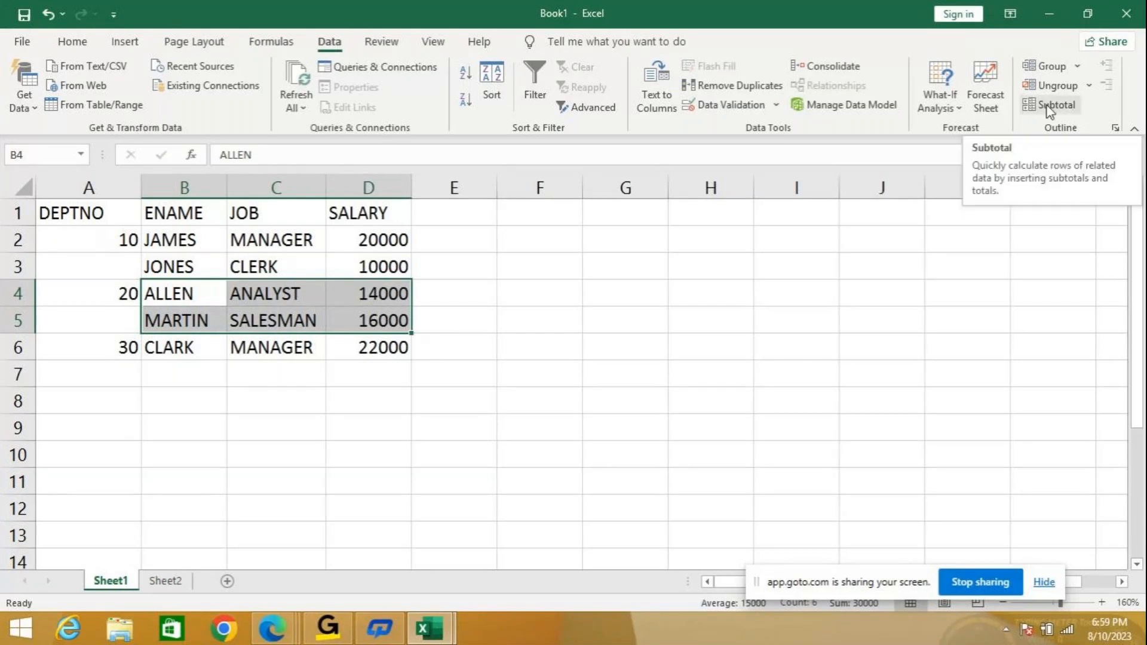
pyautogui.click(1079, 67)
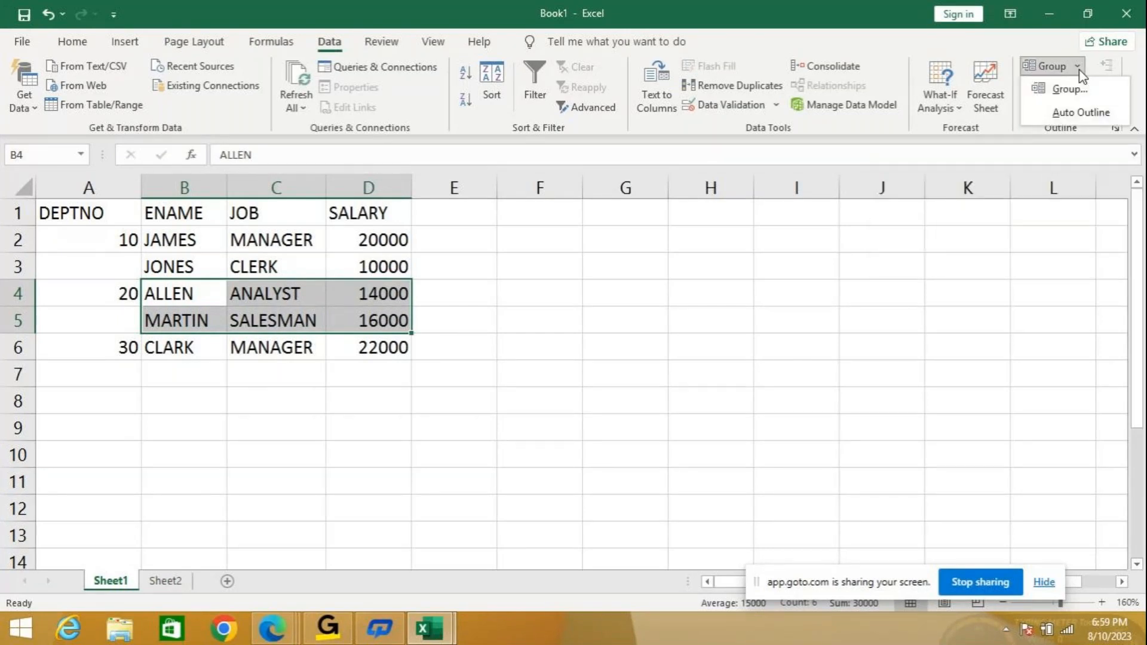
pyautogui.click(1054, 89)
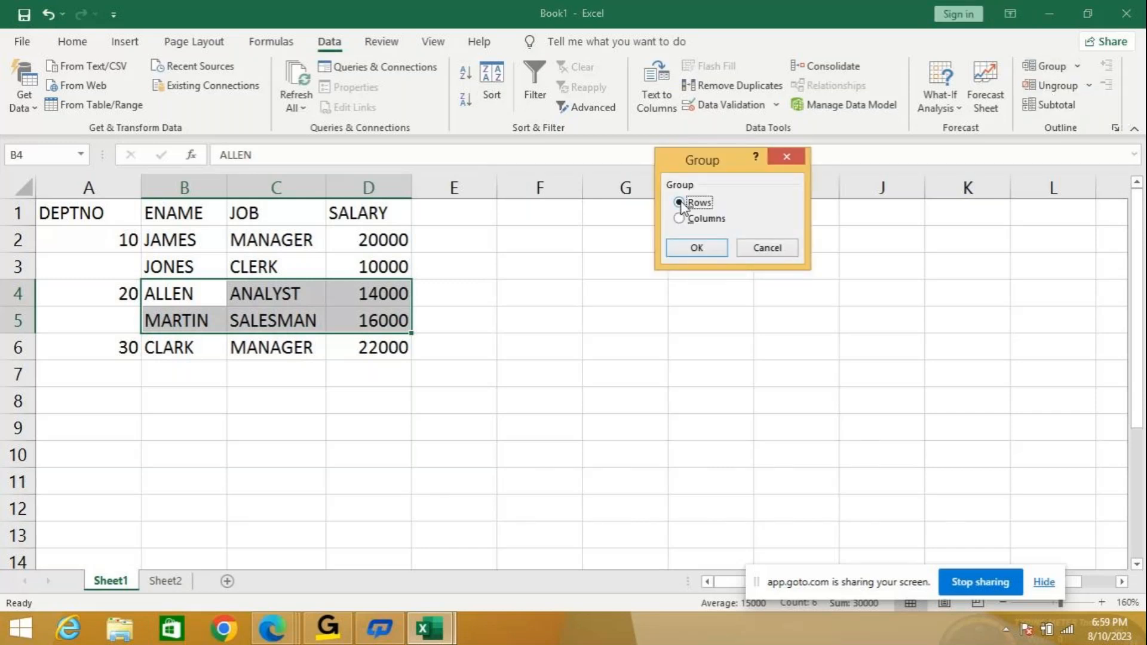
pyautogui.click(686, 248)
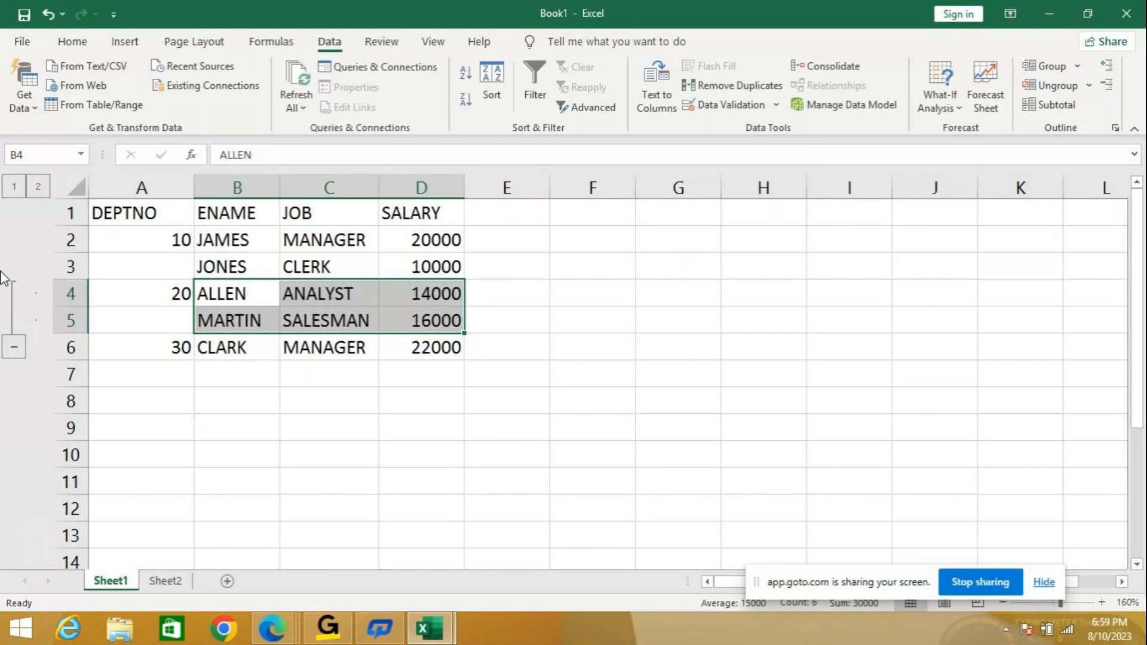
pyautogui.click(14, 348)
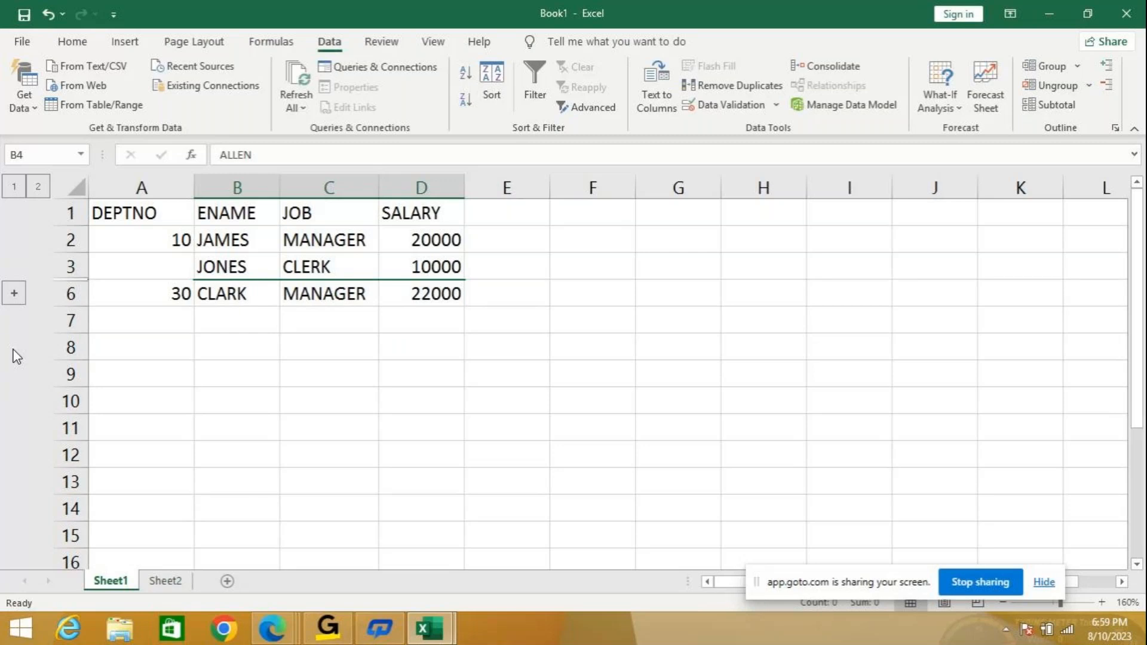
pyautogui.click(18, 292)
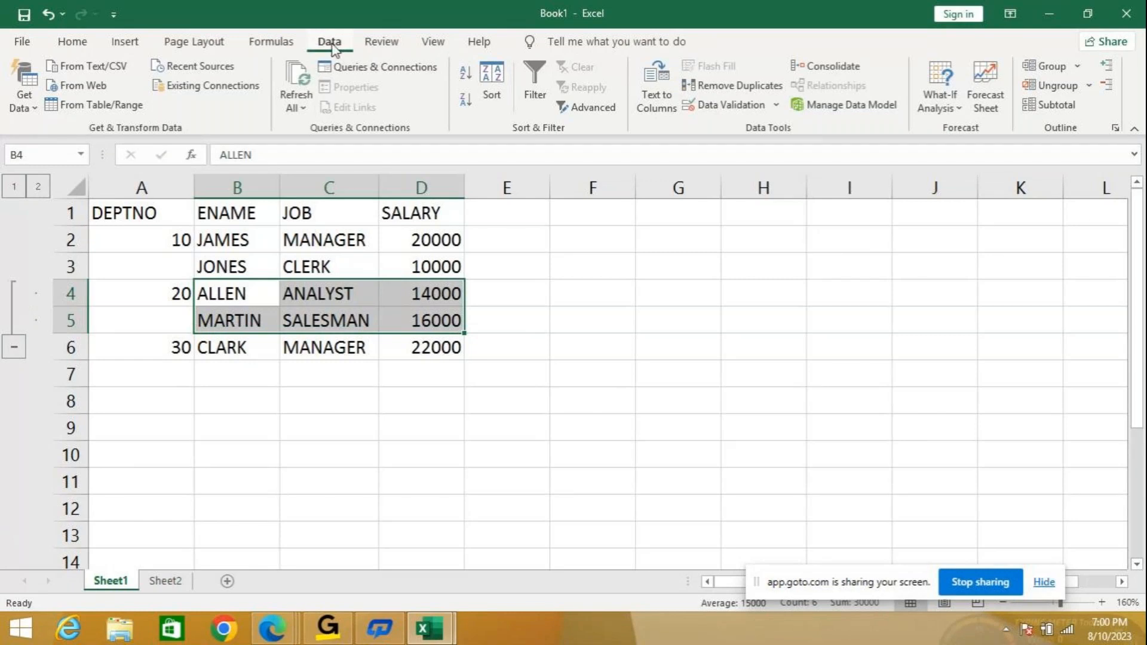
# Clear the outline from the sheet, removing the rows 4–5 grouping.
pyautogui.click(1088, 86)
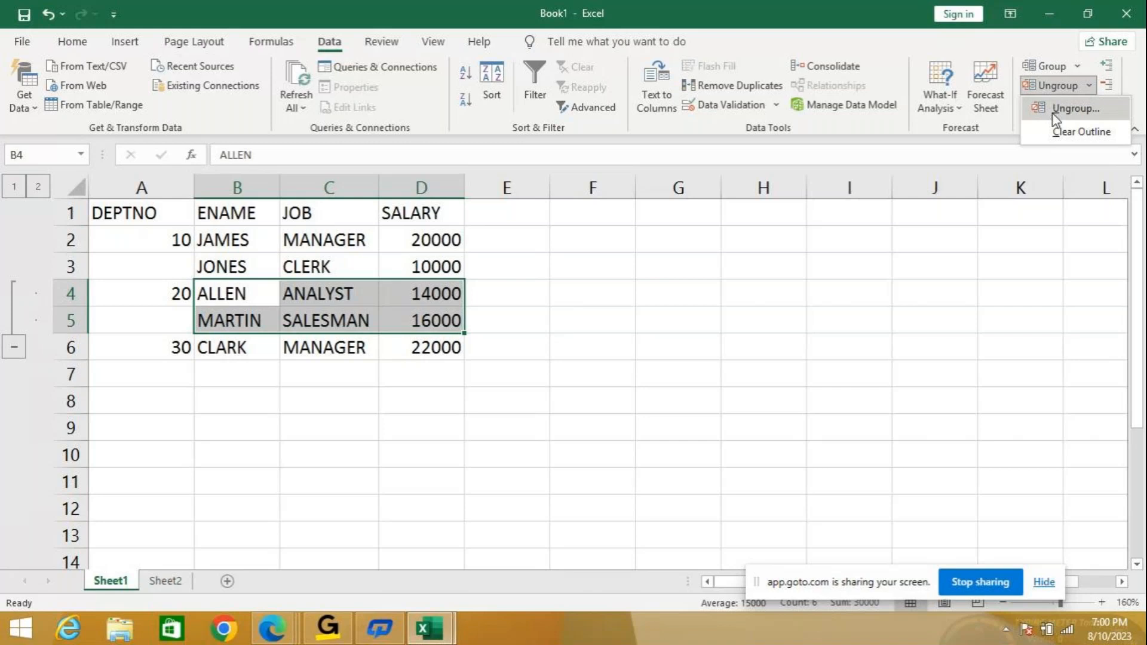
pyautogui.click(1054, 113)
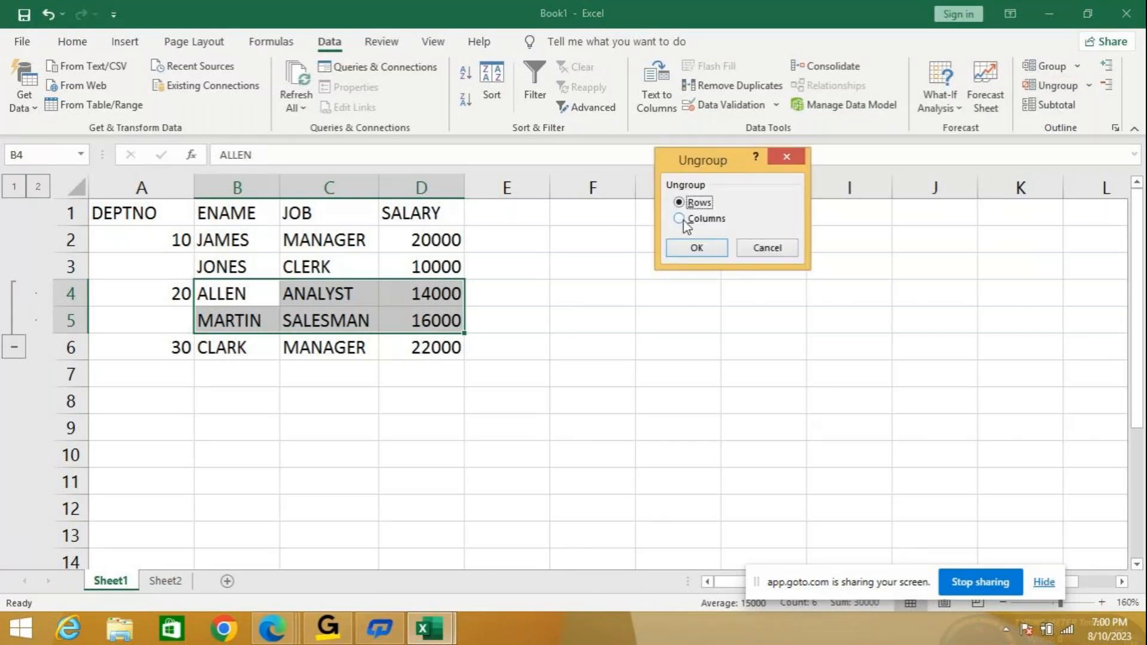
pyautogui.click(779, 247)
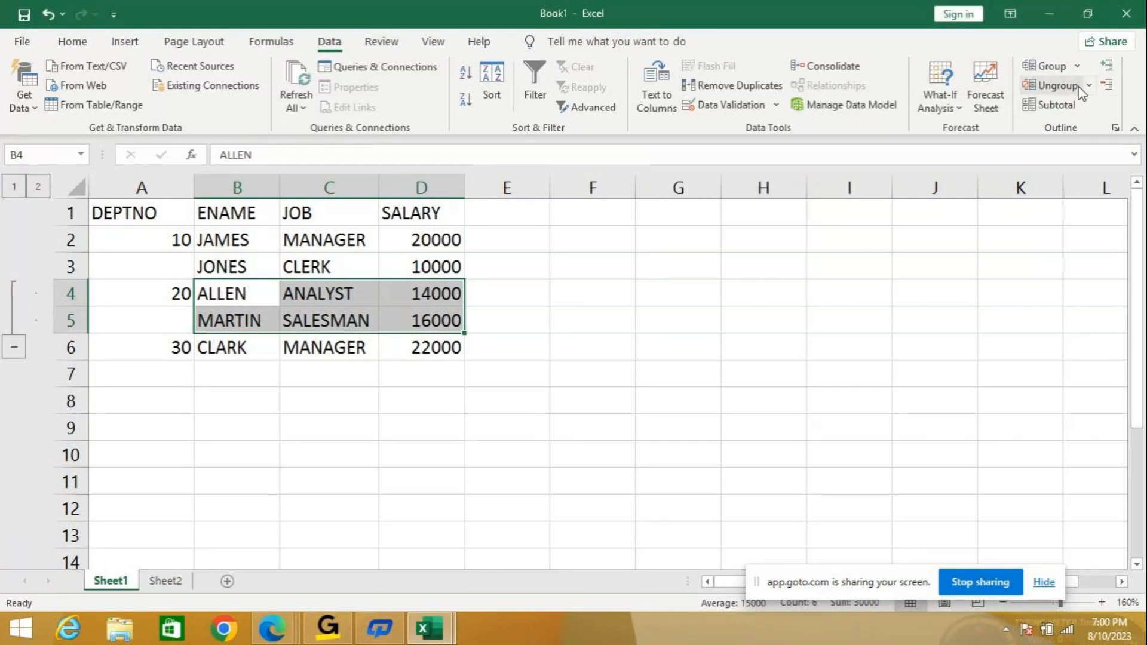
pyautogui.click(1088, 86)
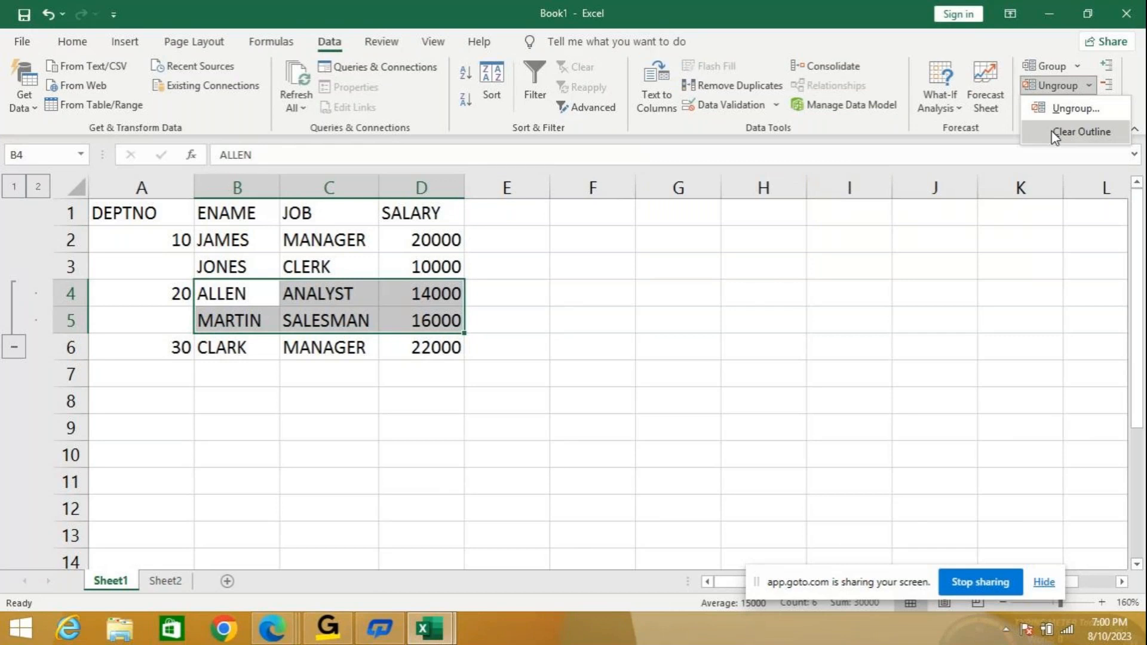
pyautogui.click(1055, 134)
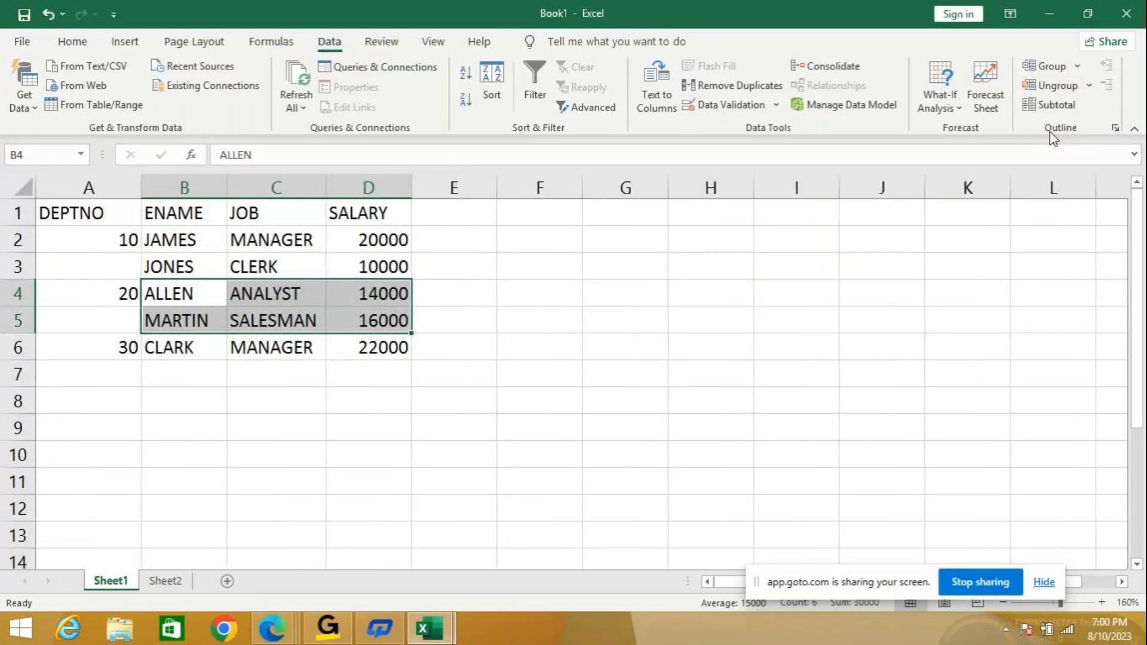
# Select the JOB column cells C1:C6.
pyautogui.click(642, 374)
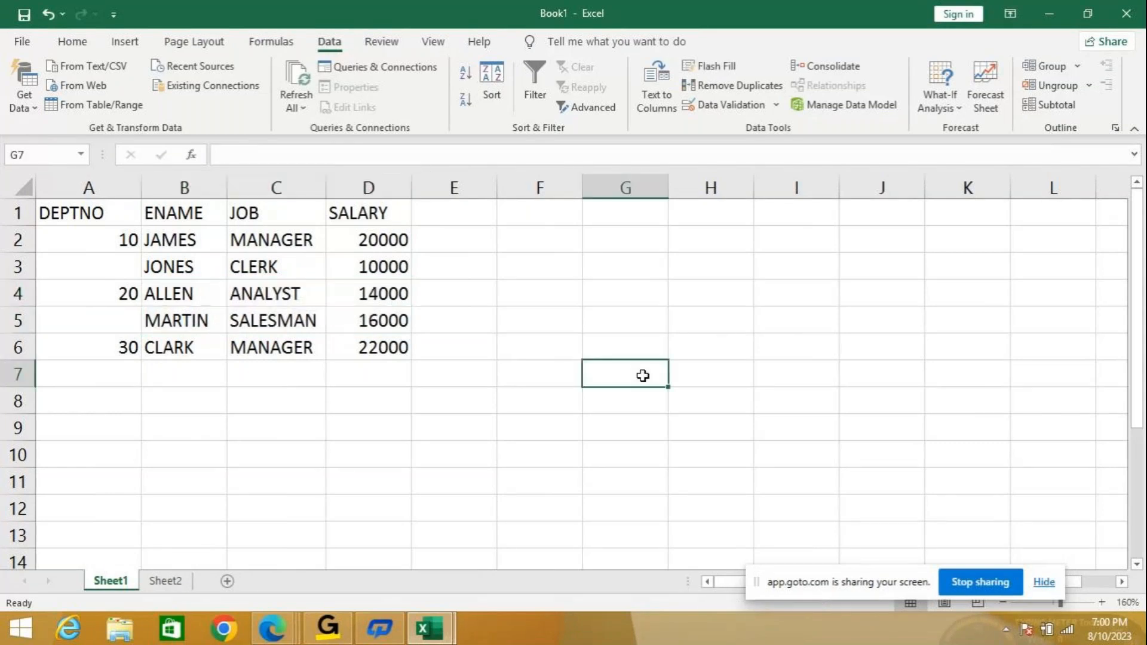
pyautogui.click(267, 213)
pyautogui.moveTo(266, 213); pyautogui.dragTo(258, 341)
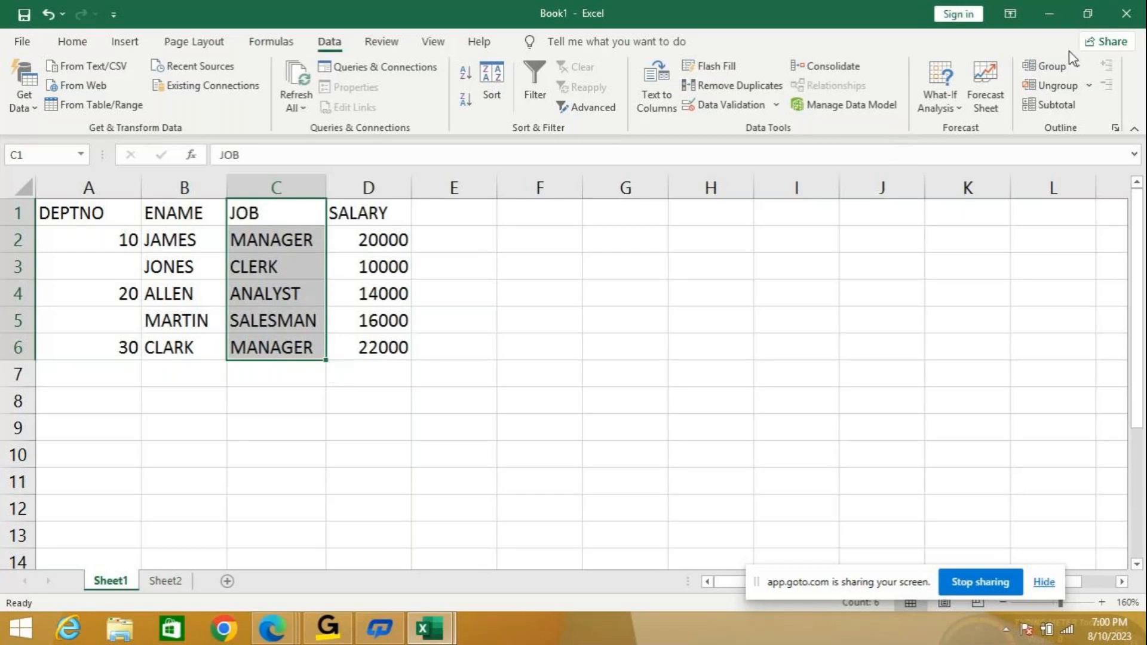
# Group column C (JOB) as columns, then collapse and re-expand the column outline.
pyautogui.click(1077, 66)
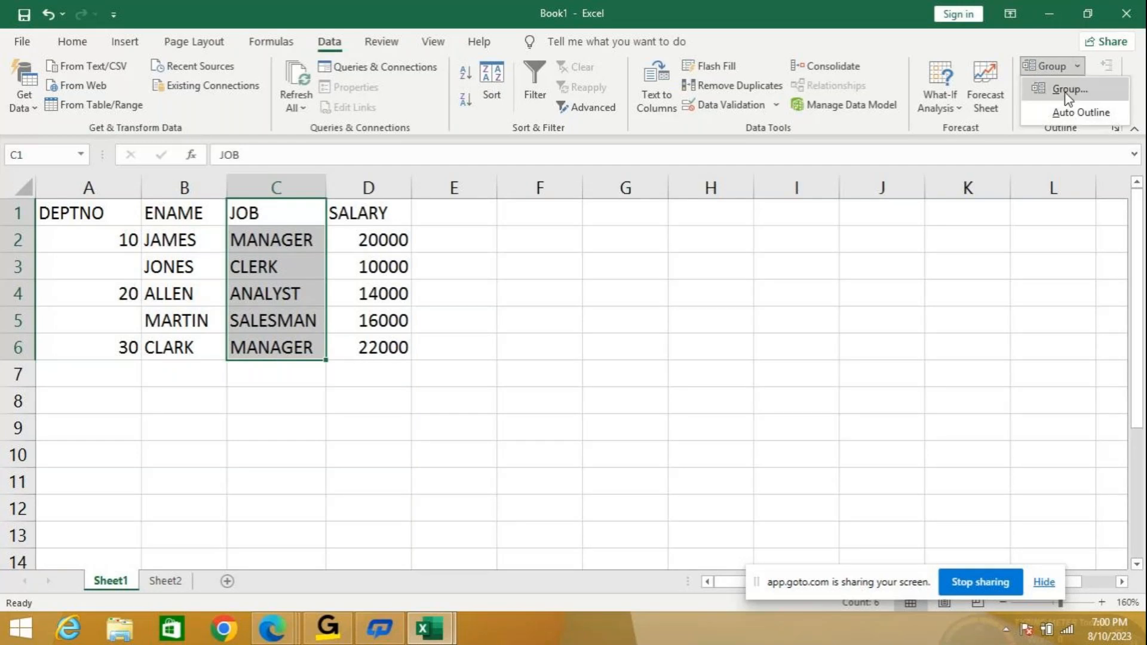
pyautogui.click(1067, 93)
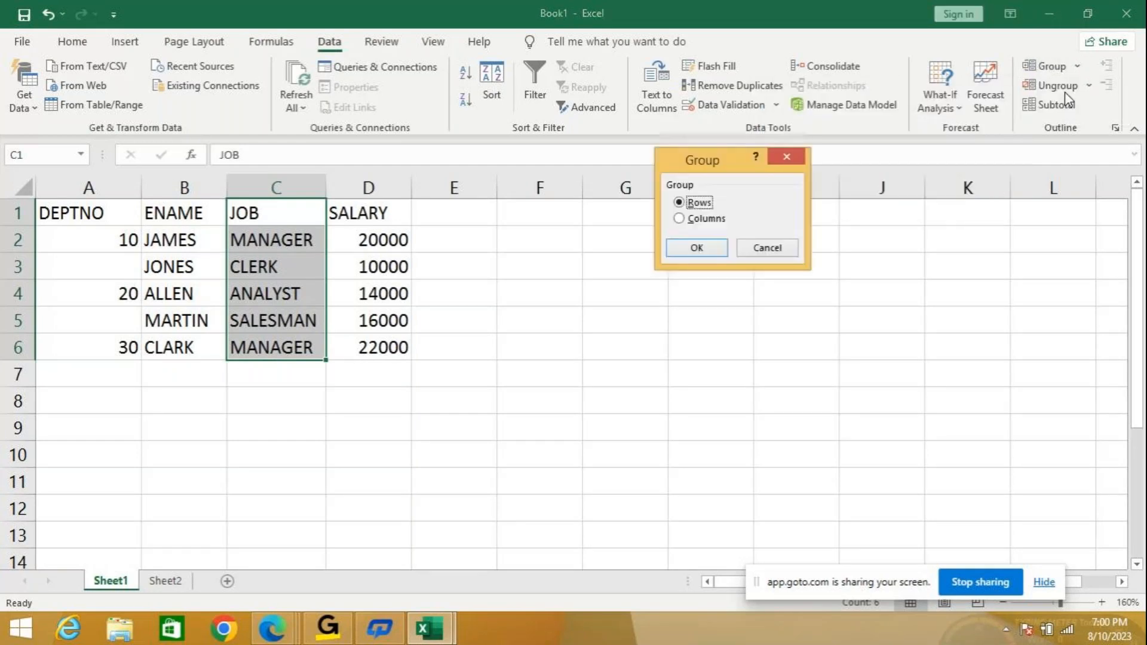
pyautogui.click(696, 220)
pyautogui.click(712, 249)
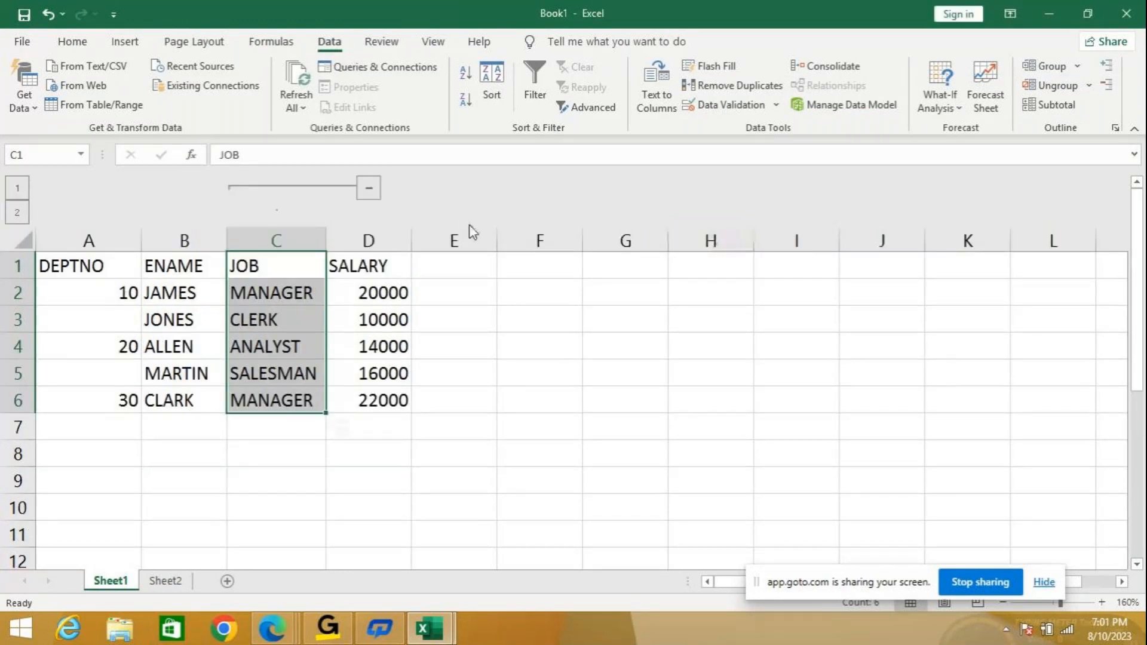
pyautogui.click(17, 193)
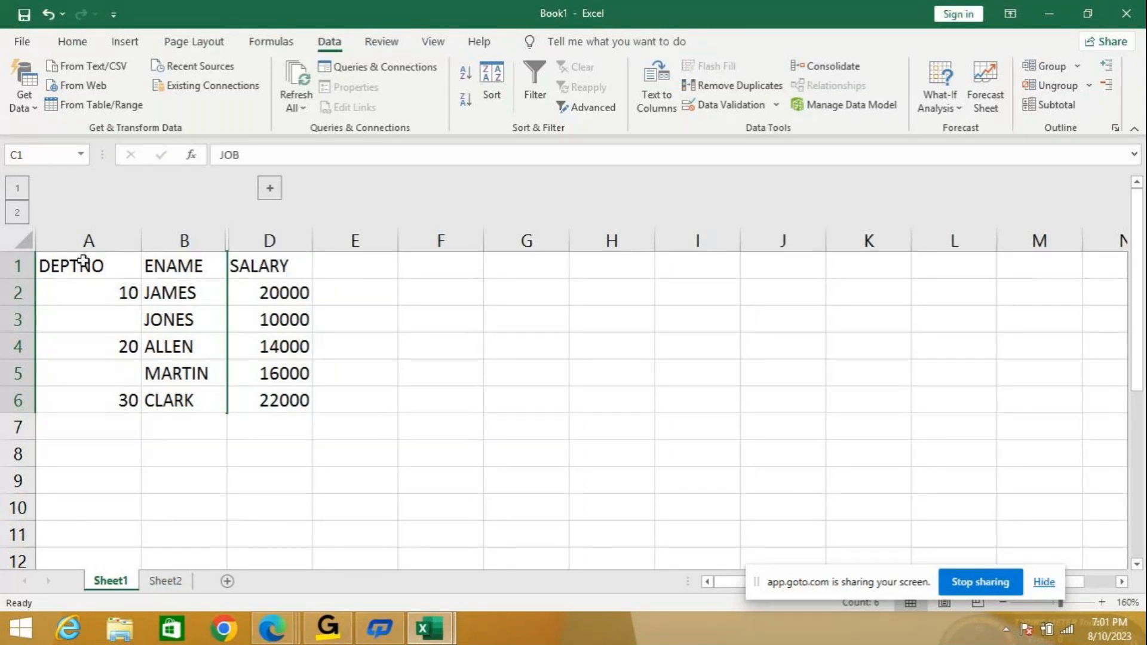
pyautogui.click(23, 216)
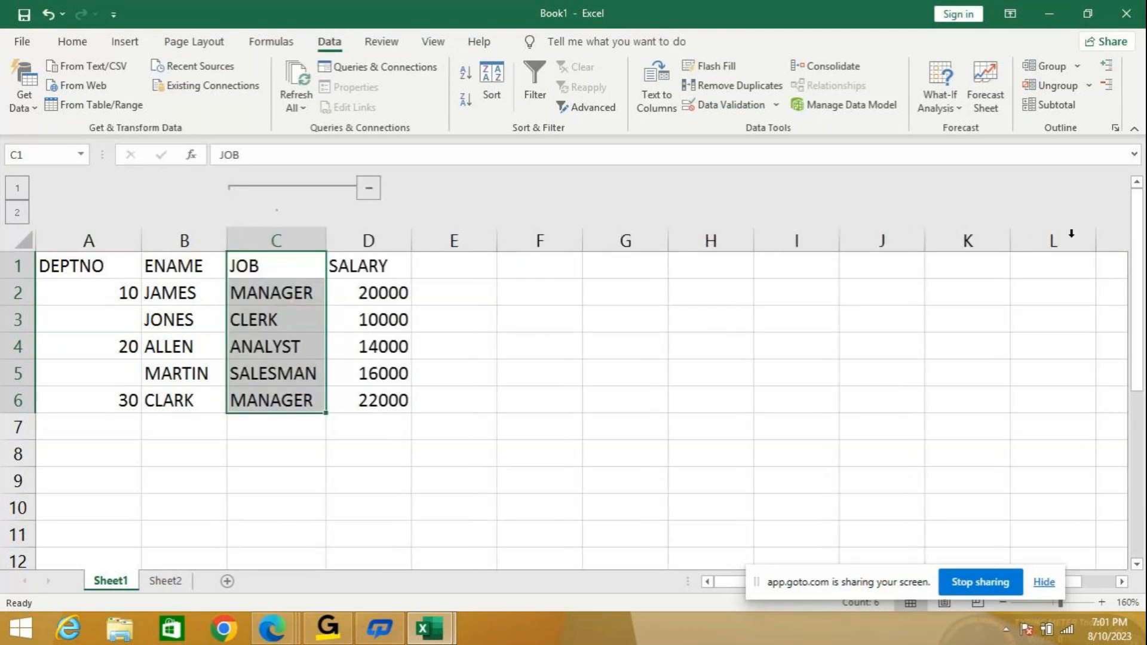
pyautogui.click(1089, 87)
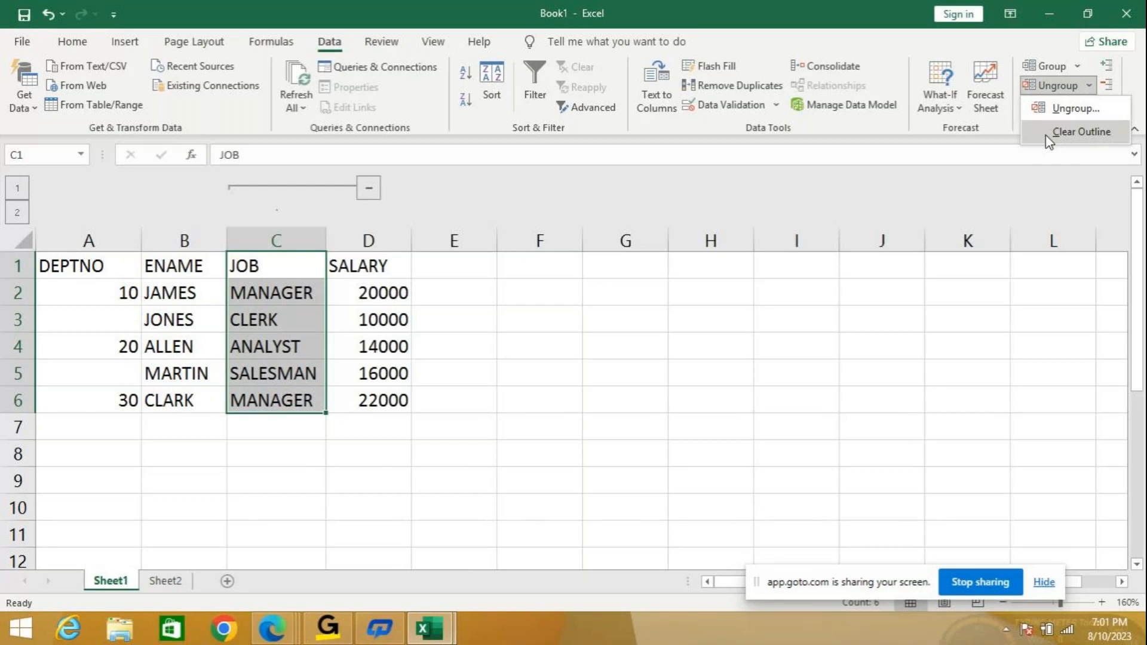
# Ungroup column C as columns and select cell E6.
pyautogui.click(1076, 108)
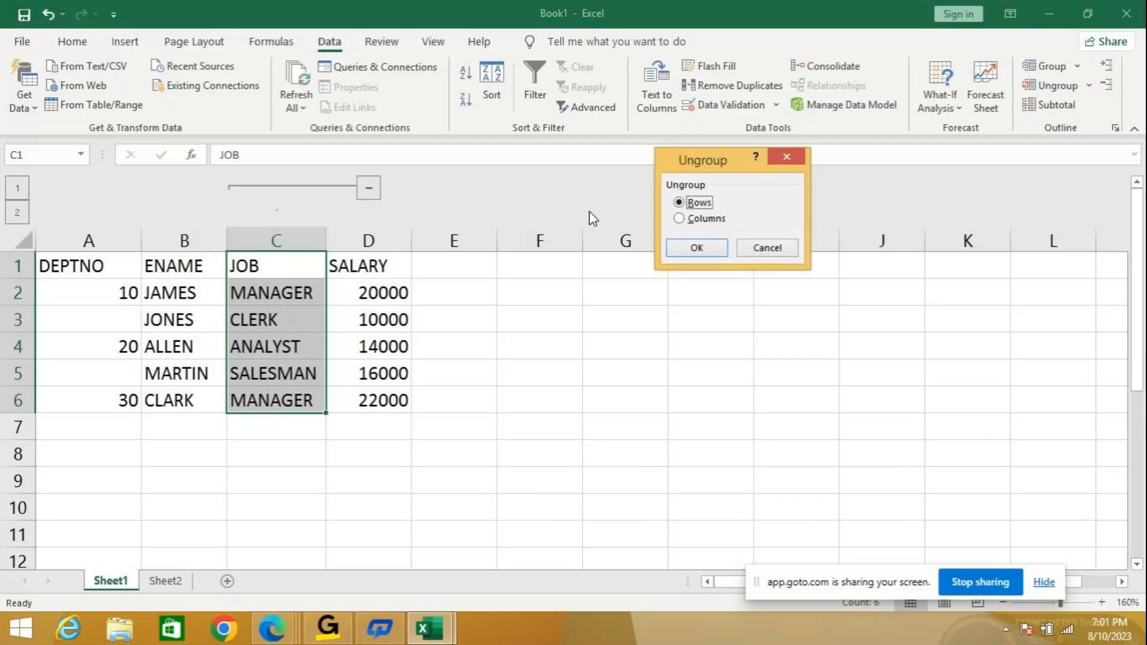
pyautogui.click(693, 218)
pyautogui.click(704, 246)
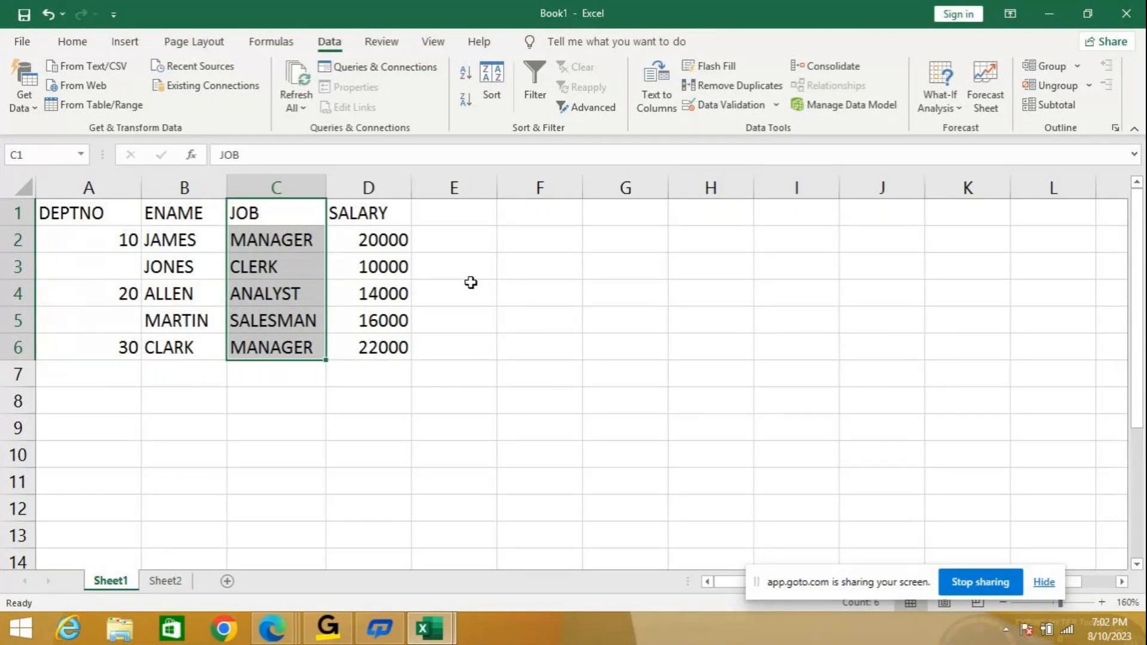
pyautogui.click(475, 336)
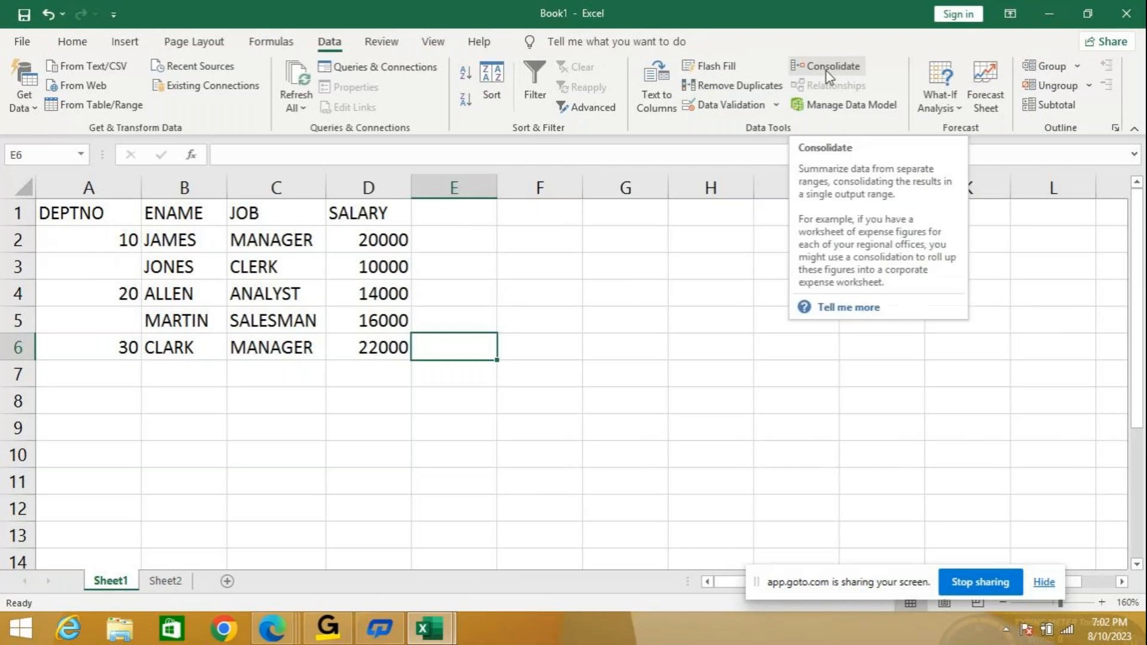
# Create a new blank workbook from the File Home page.
pyautogui.click(33, 40)
pyautogui.click(23, 43)
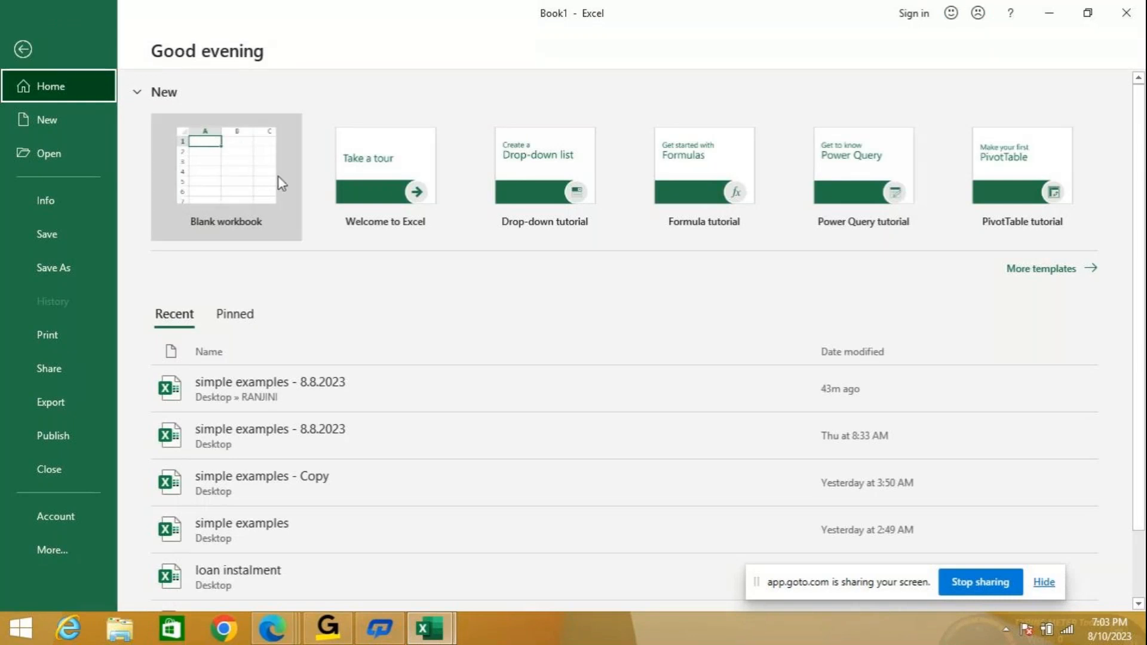
pyautogui.click(281, 179)
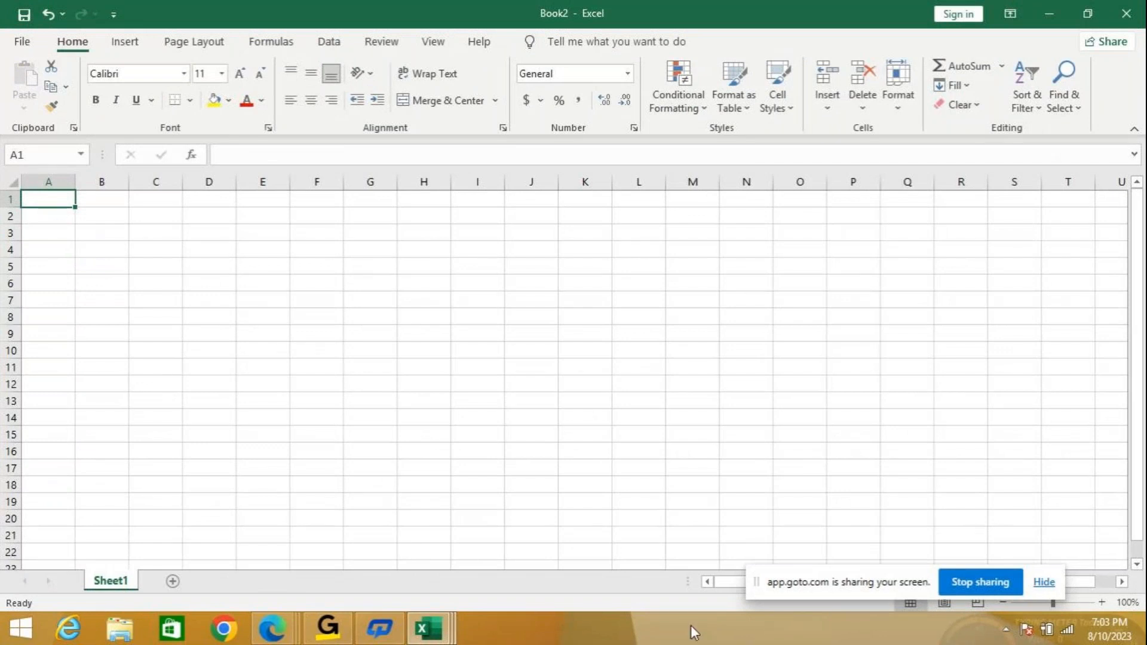
# Zoom the new sheet to 140% and enter headings NAME in A1 and MARKS in B1.
pyautogui.click(1102, 602)
pyautogui.click(1102, 602)
pyautogui.click(1102, 602)
pyautogui.click(1103, 602)
pyautogui.write('name')
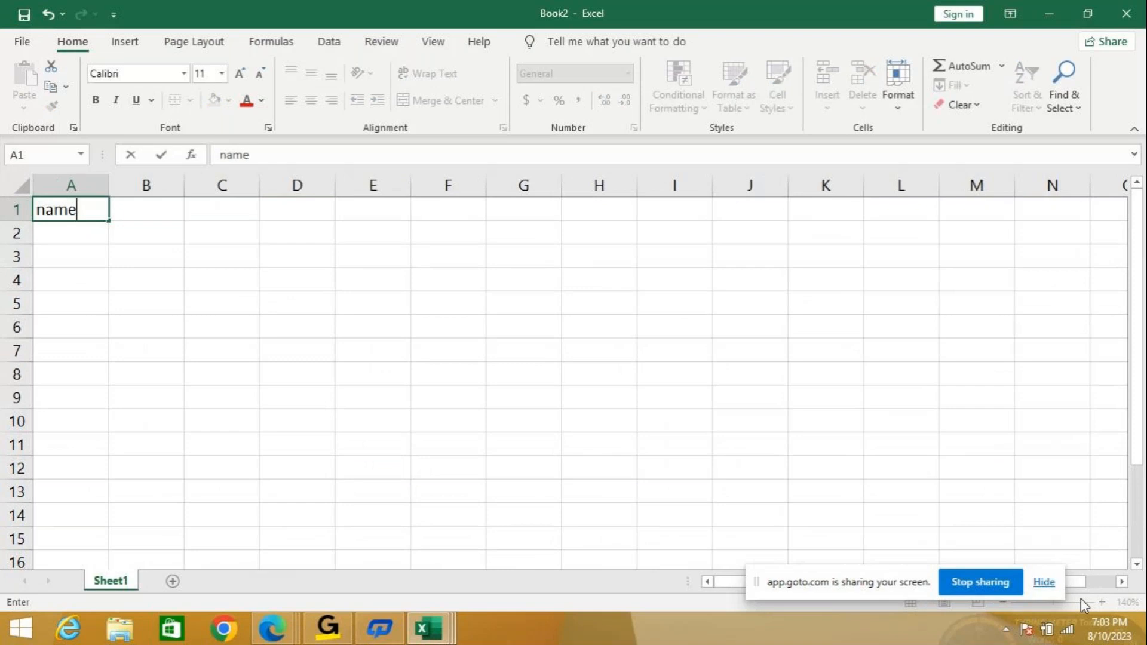
pyautogui.press('BackSpace')
pyautogui.press('BackSpace')
pyautogui.press('BackSpace')
pyautogui.press('BackSpace')
pyautogui.write('NAME')
pyautogui.press('Tab')
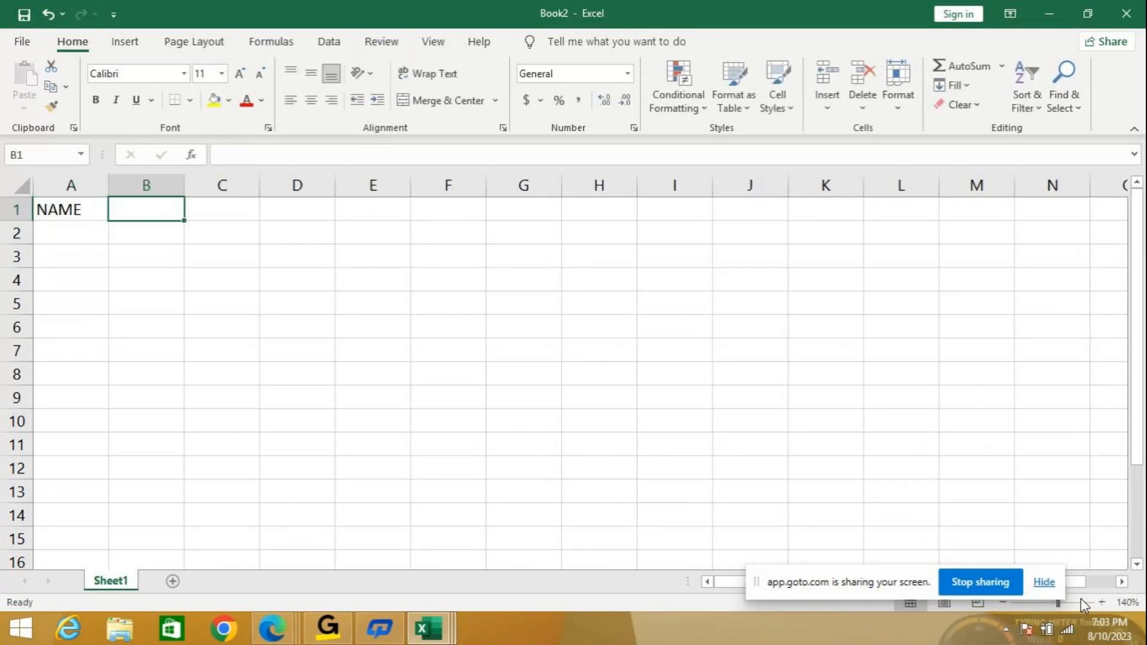
pyautogui.write('MARKS')
pyautogui.press('Return')
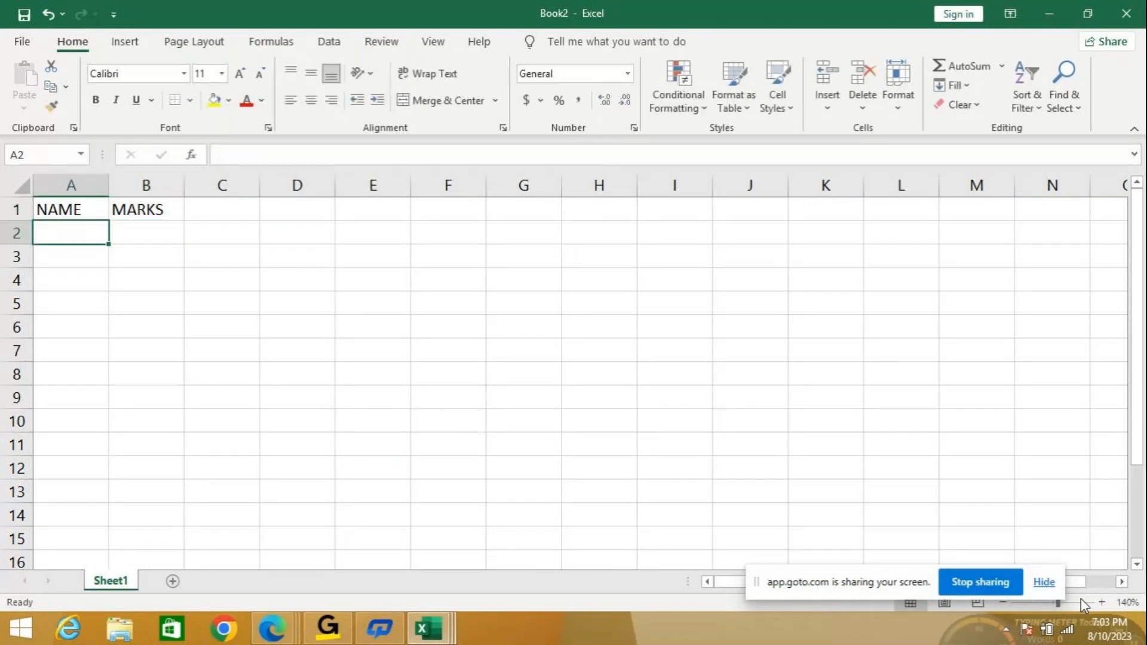
# Enter the five student names in A2:A6.
pyautogui.write('SUMA')
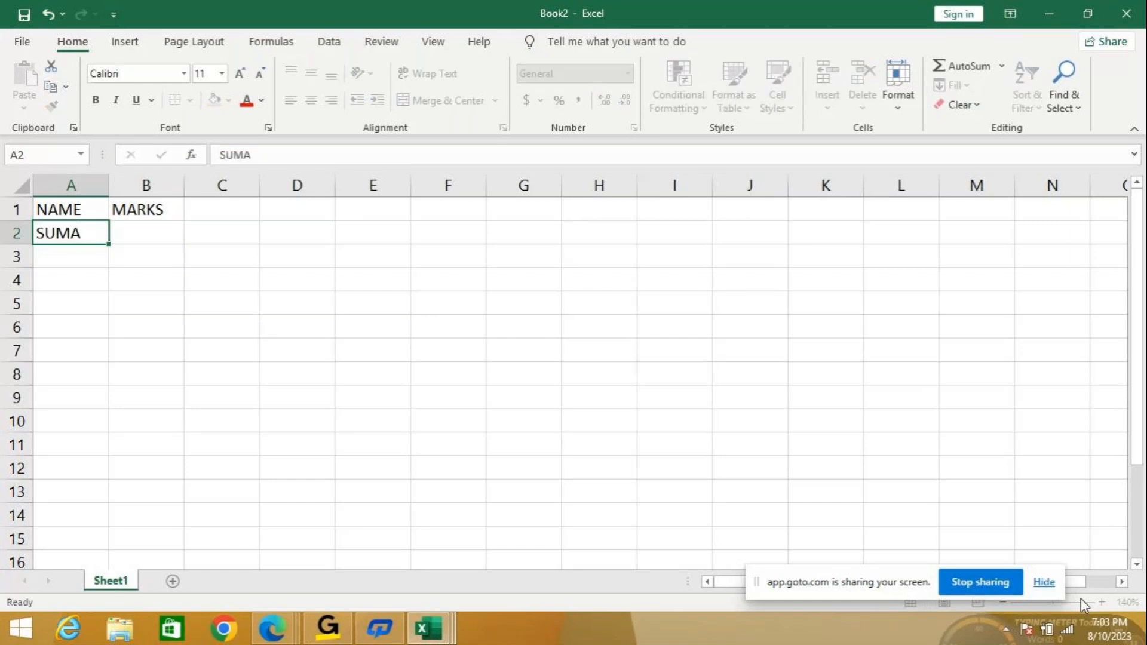
pyautogui.press('Return')
pyautogui.write('DEEPA')
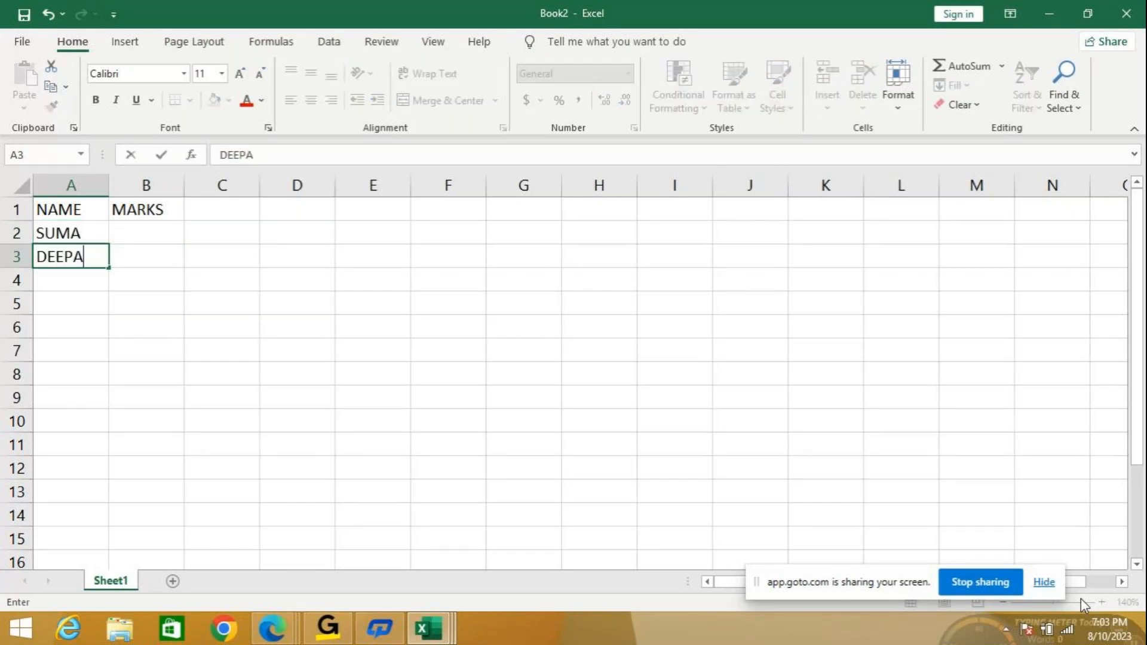
pyautogui.press('Return')
pyautogui.write('C')
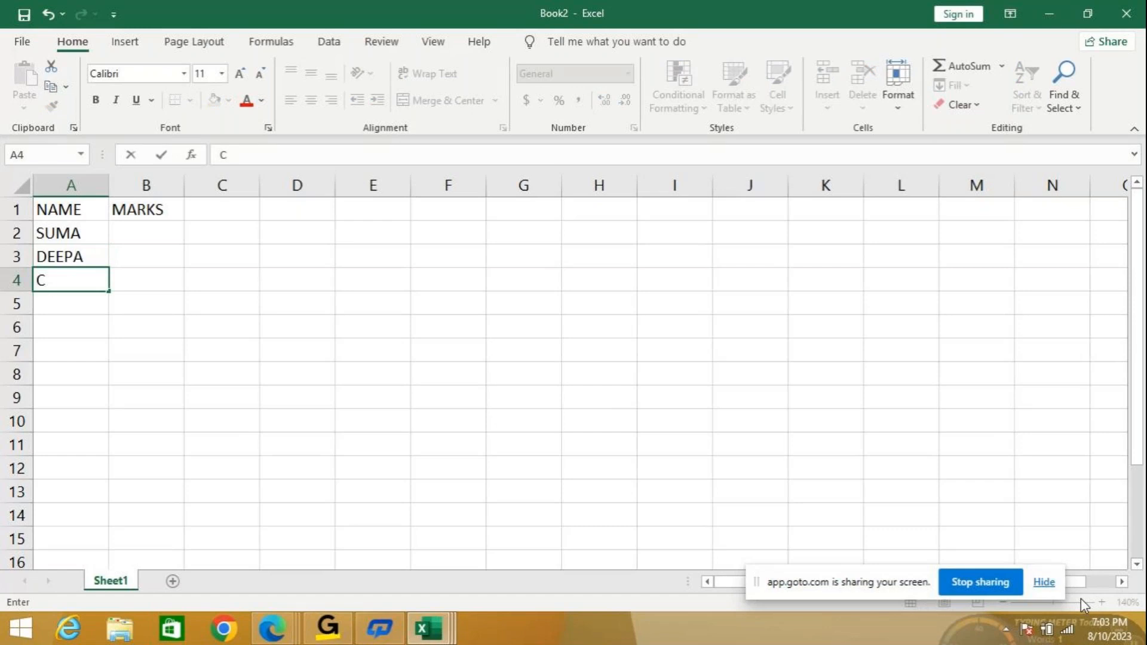
pyautogui.write('HAMPA')
pyautogui.press('Return')
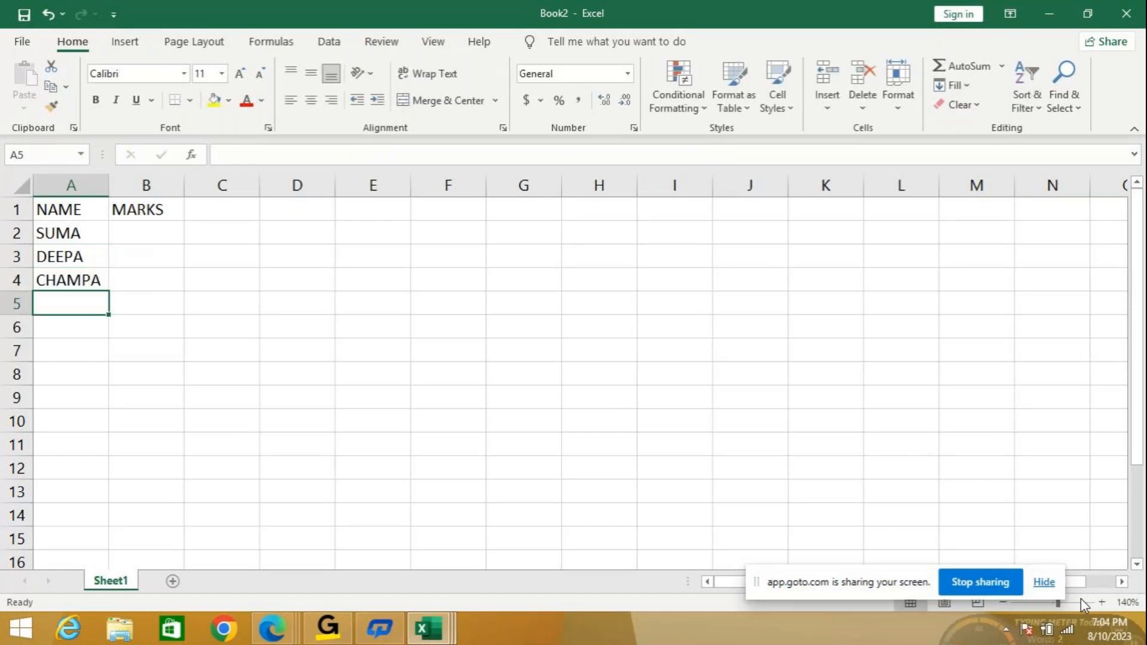
pyautogui.write('PRIYA')
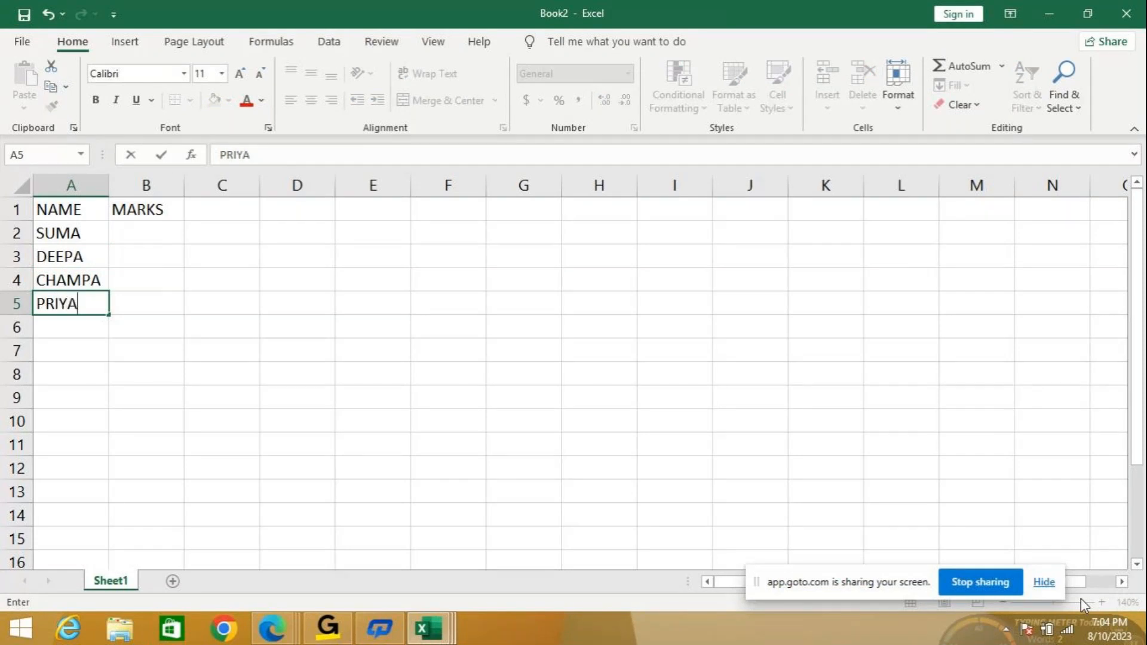
pyautogui.press('Return')
pyautogui.write('SINDHU')
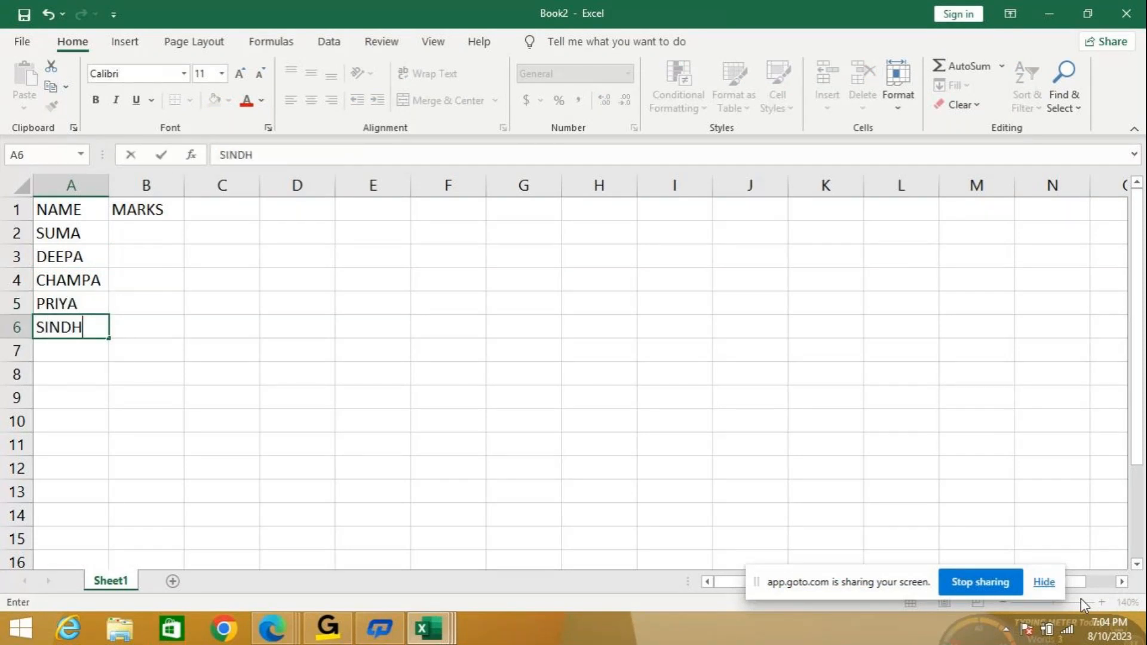
pyautogui.hotkey('ctrl', 'Return')
# Enter marks 50, 60, 75, 85 and 65 in B2:B6.
pyautogui.press('Right')
pyautogui.press('Up')
pyautogui.press('Up')
pyautogui.press('Up')
pyautogui.press('Up')
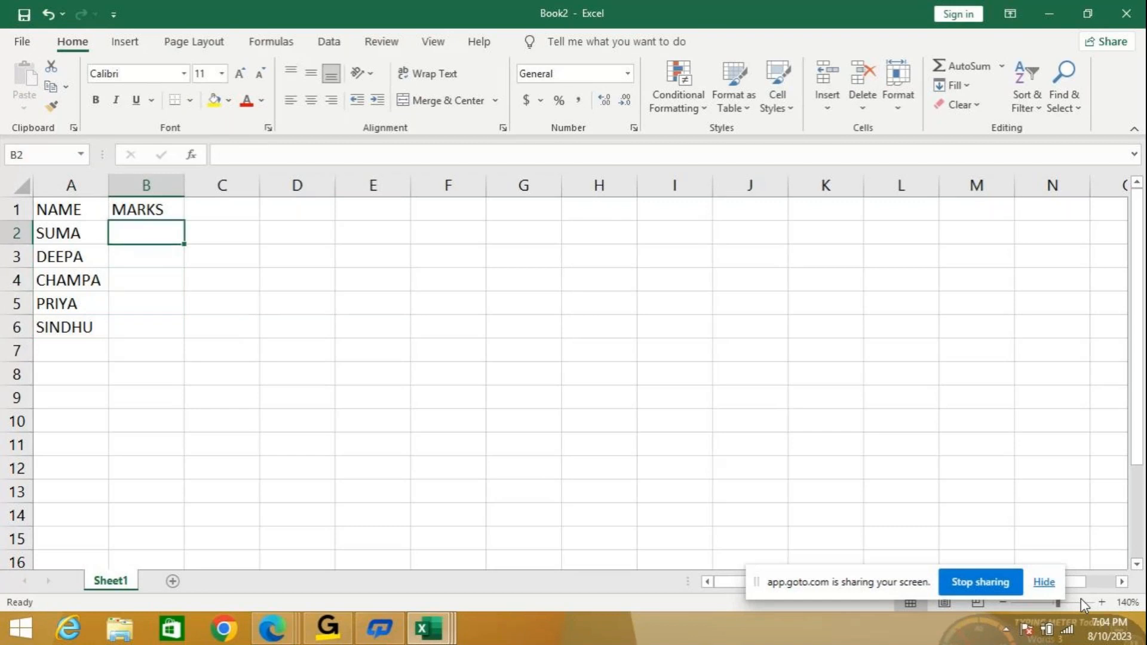
pyautogui.write('50')
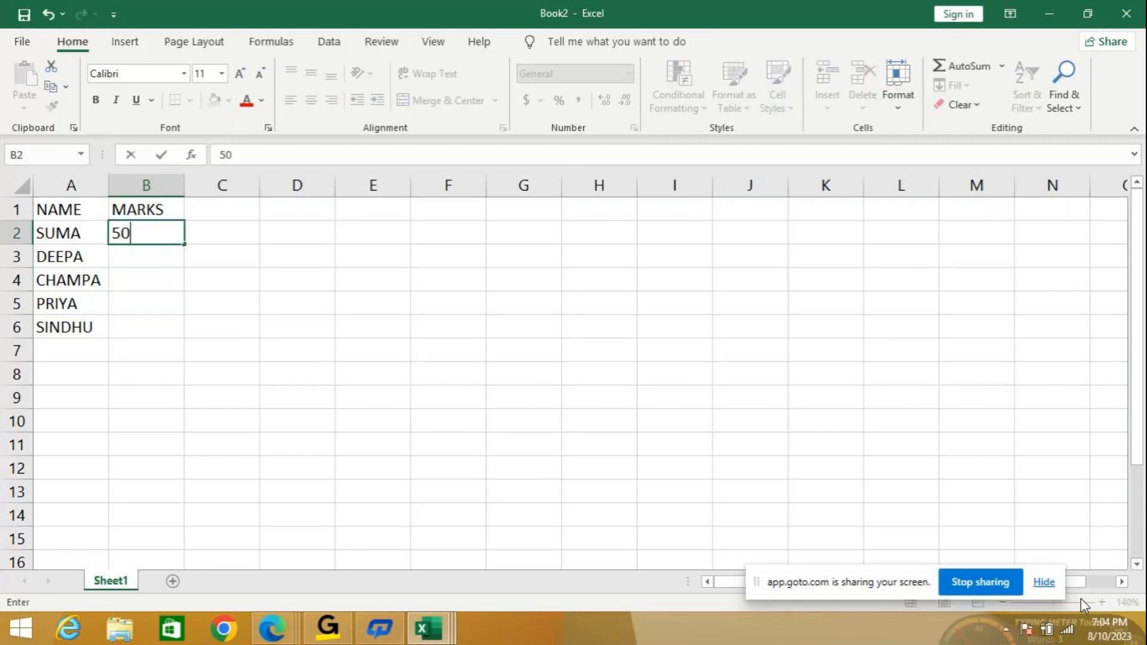
pyautogui.press('Return')
pyautogui.write('60')
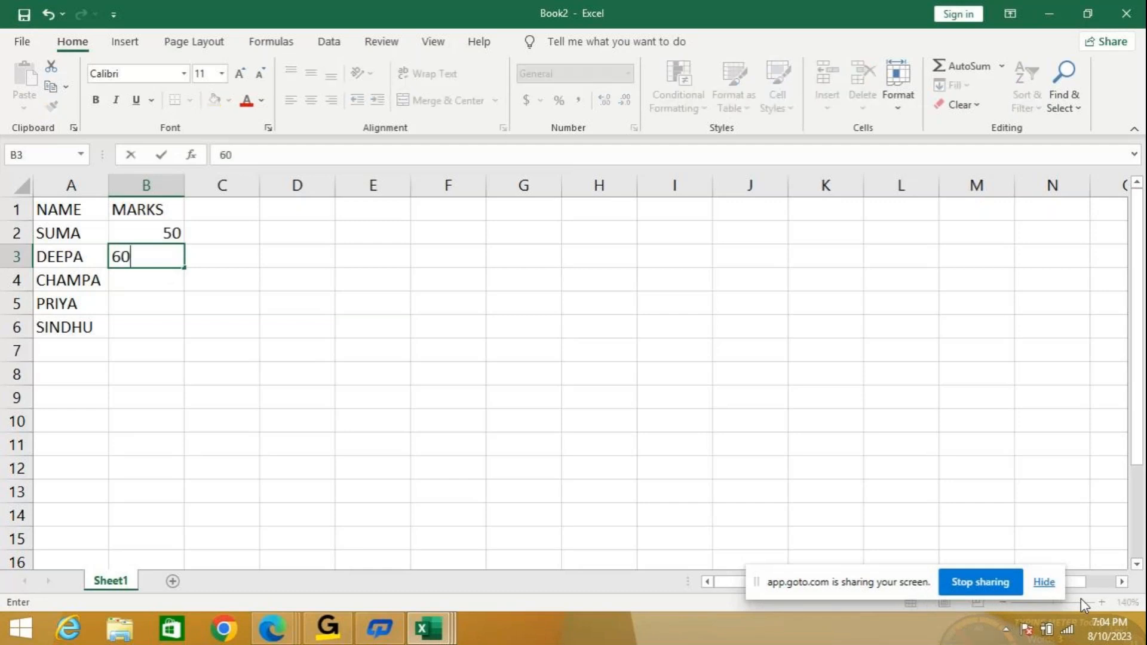
pyautogui.press('Return')
pyautogui.write('75')
pyautogui.press('Return')
pyautogui.write('8')
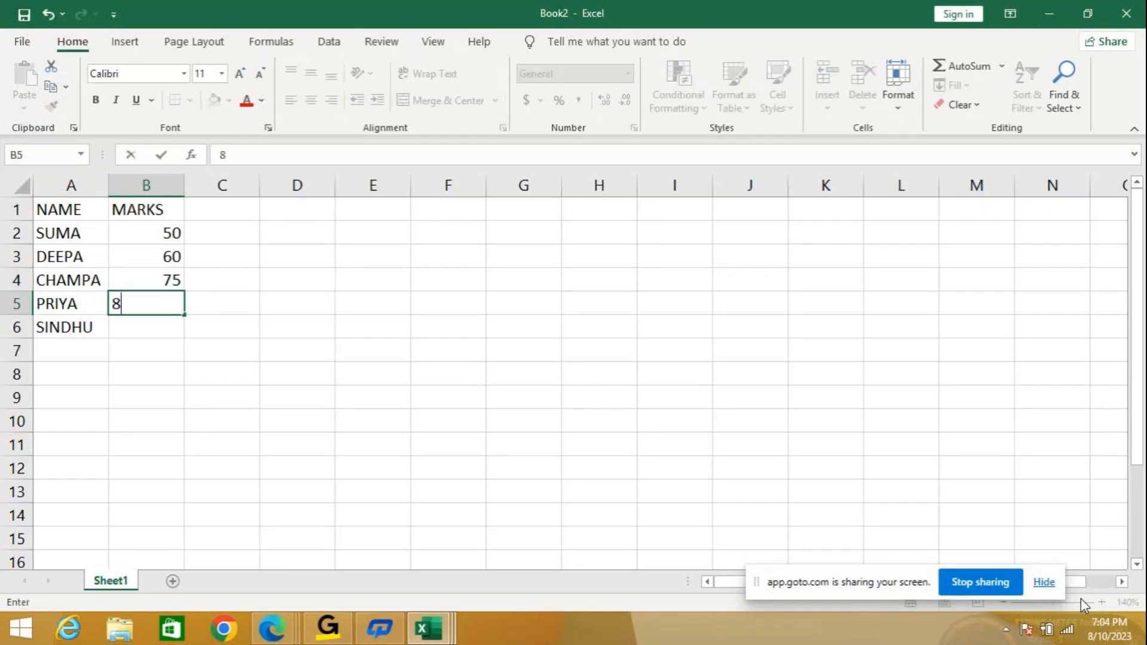
pyautogui.write('5')
pyautogui.press('Return')
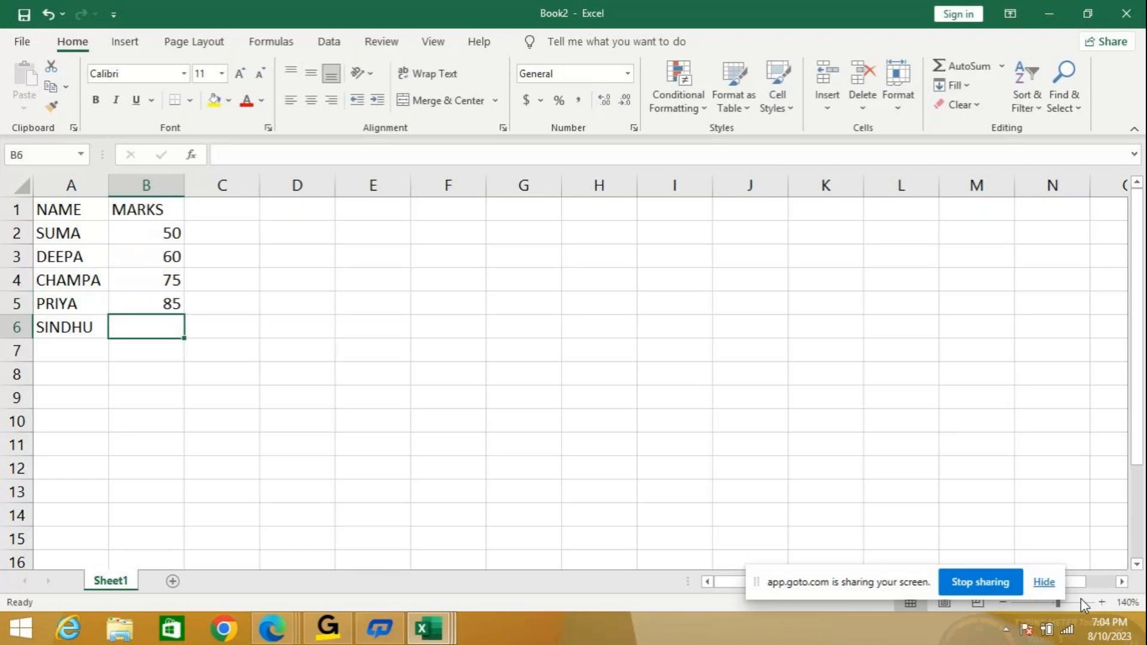
pyautogui.write('6')
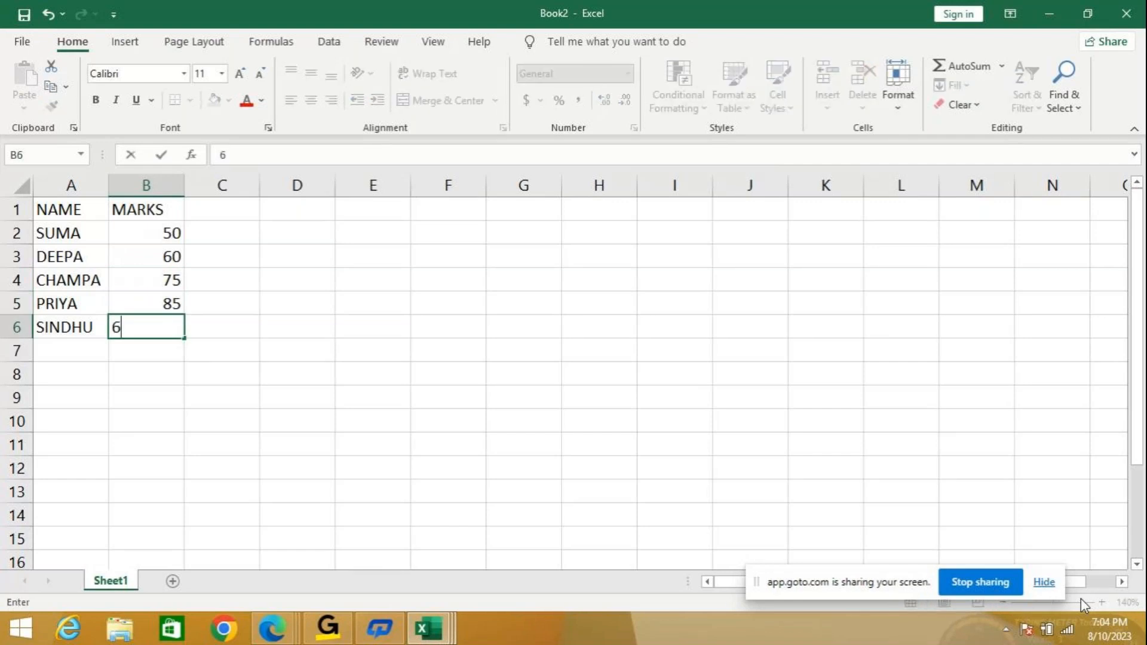
pyautogui.write('5')
pyautogui.press('Return')
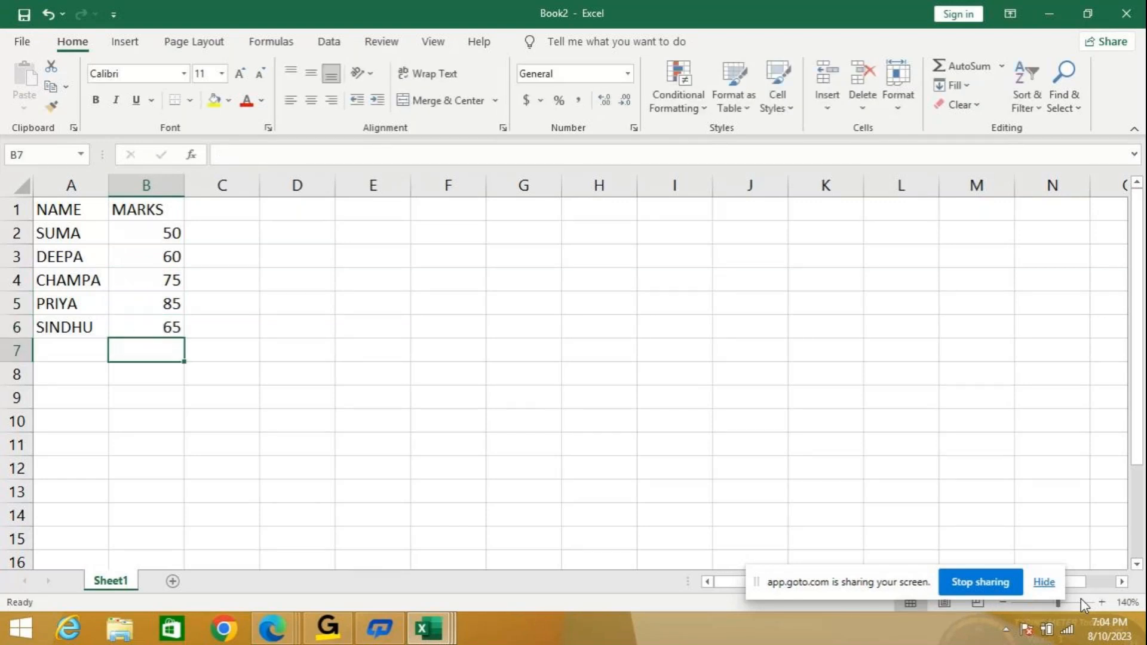
# Save the workbook as CONSOLIDATE1 in the RANJINI folder on the Desktop.
pyautogui.click(24, 43)
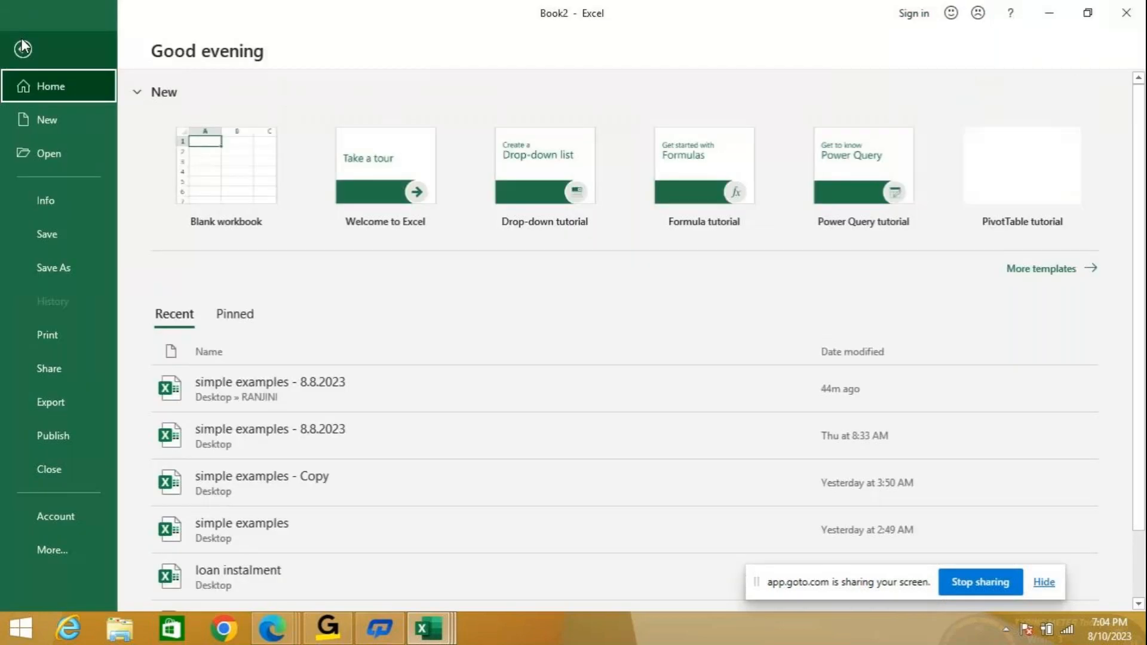
pyautogui.click(64, 239)
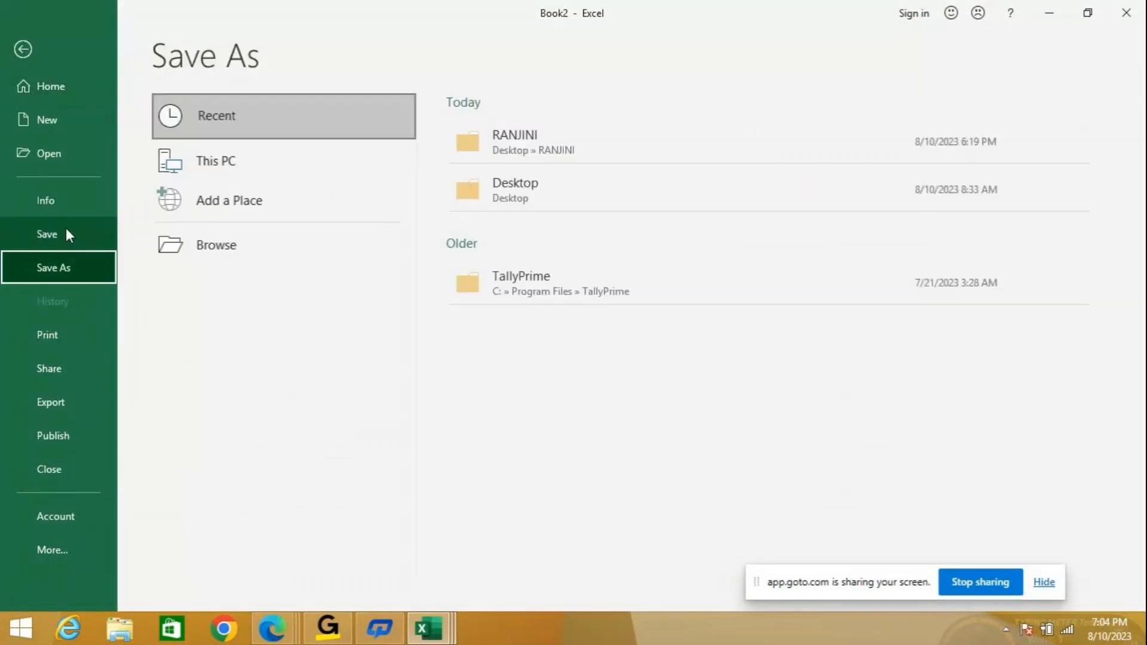
pyautogui.click(64, 231)
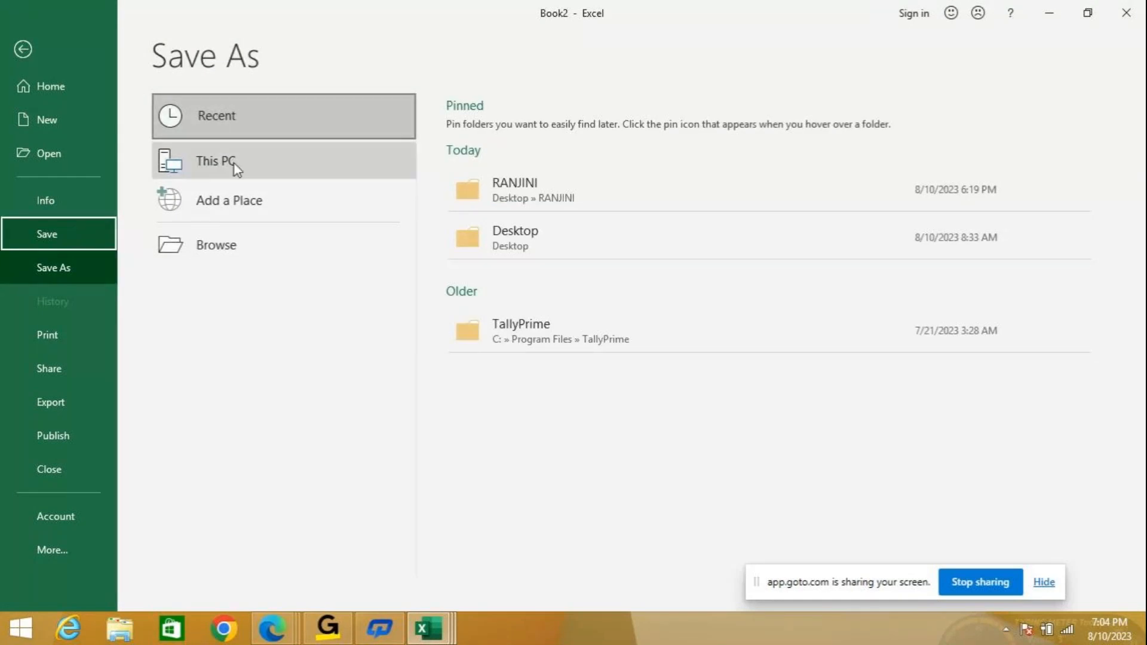
pyautogui.click(560, 233)
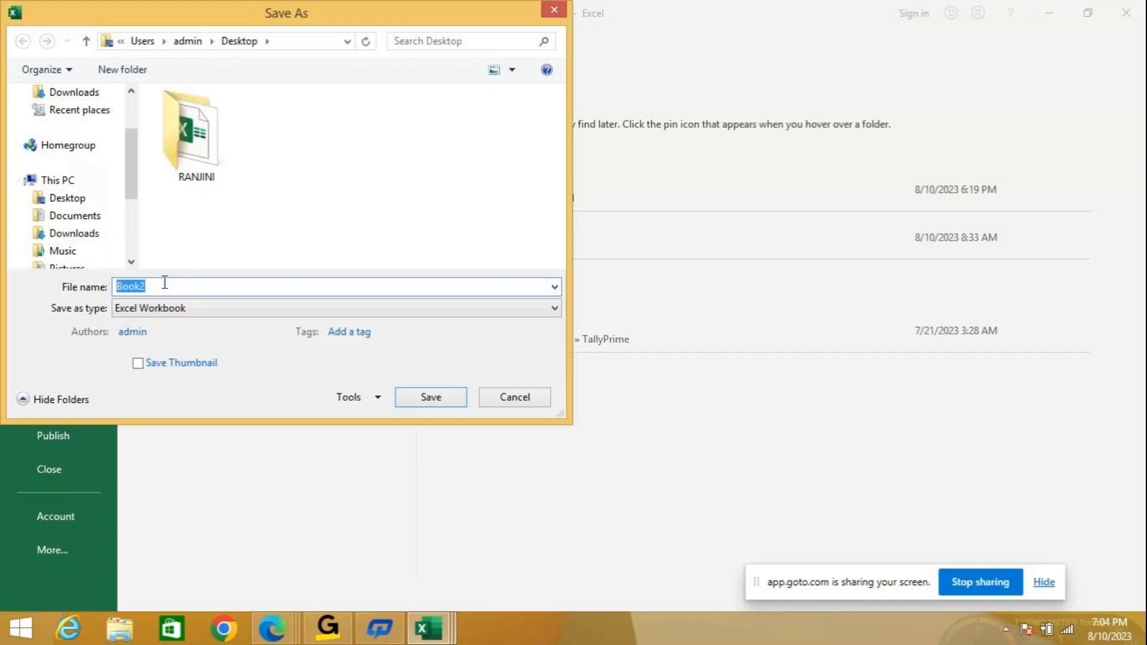
pyautogui.doubleClick(192, 136)
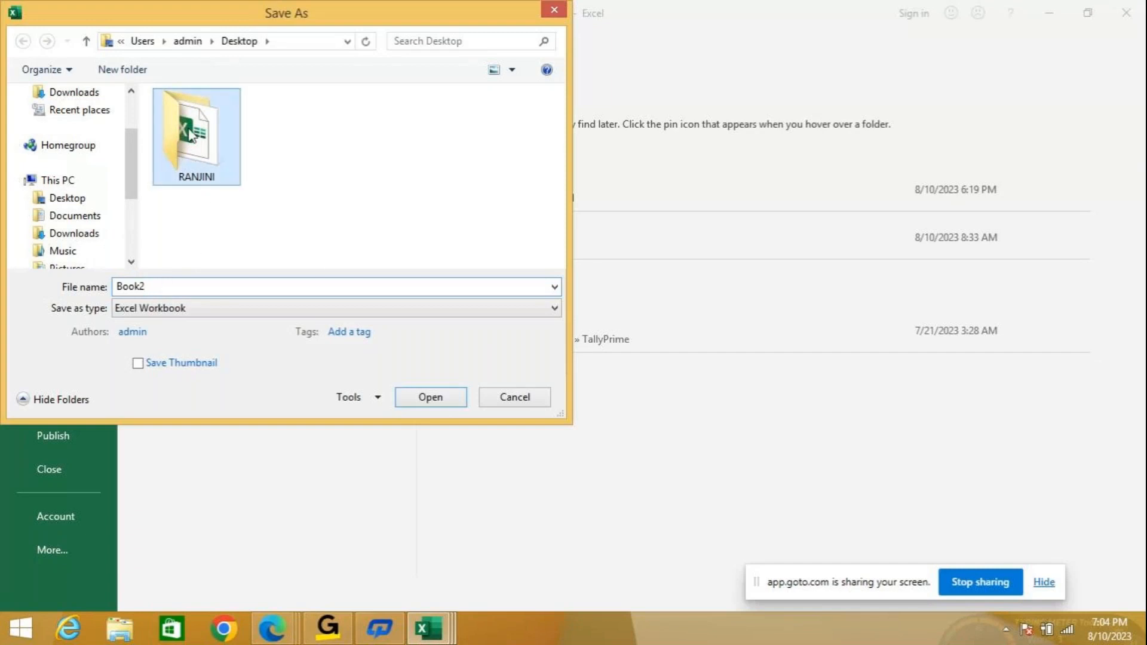
pyautogui.doubleClick(162, 287)
pyautogui.write('CONSOLI')
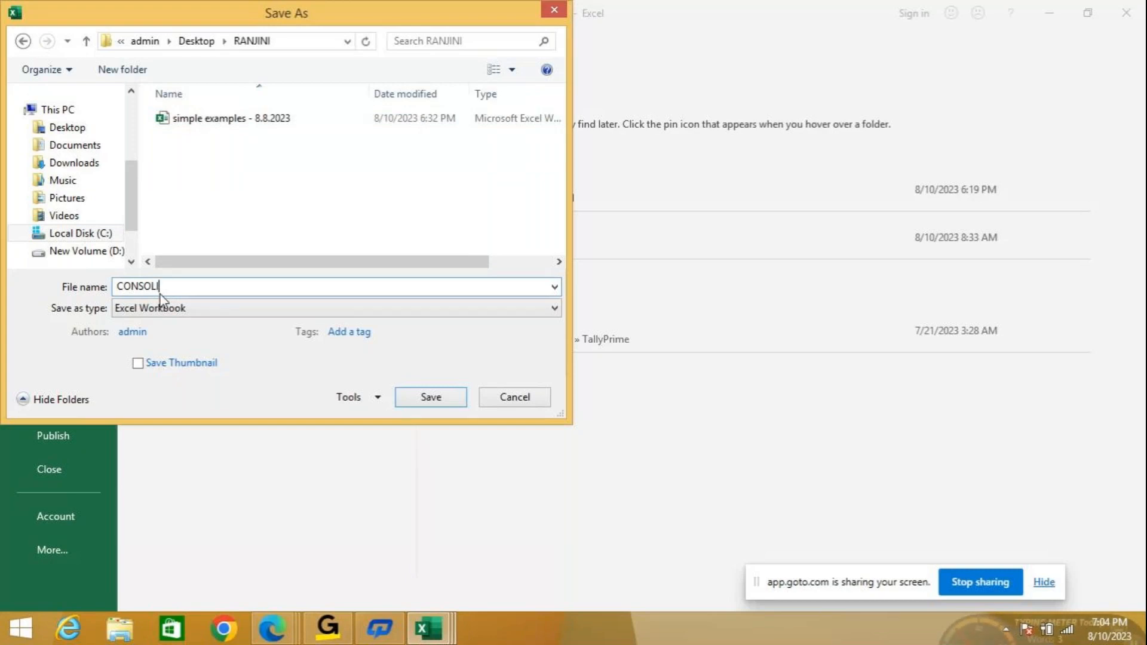
pyautogui.write('DATE1')
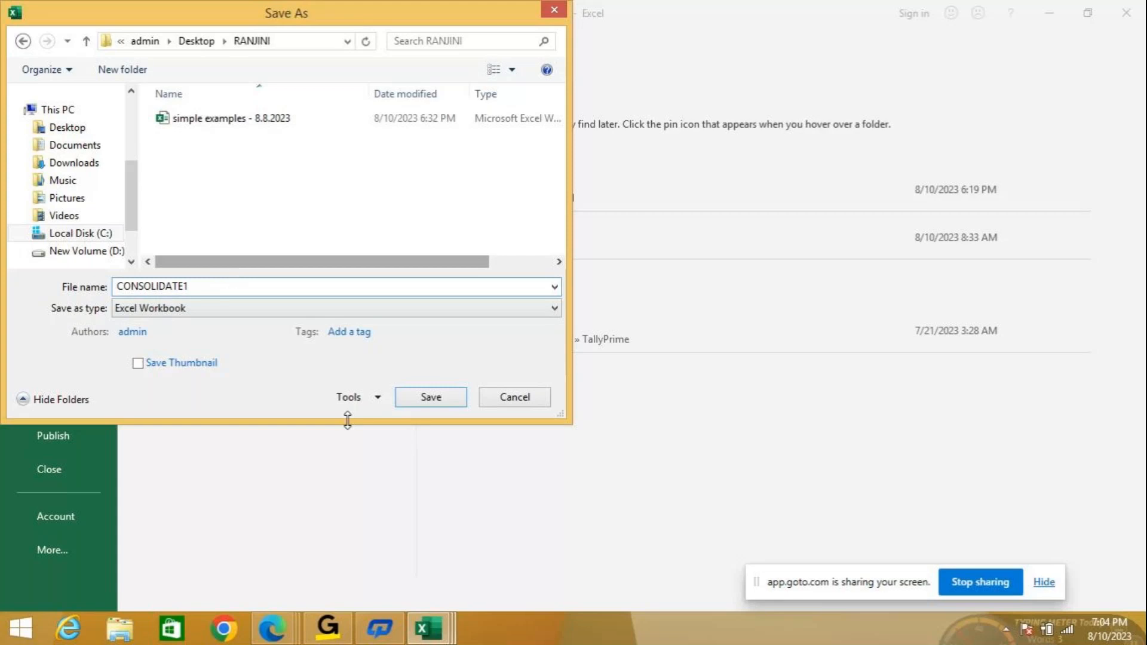
pyautogui.click(413, 396)
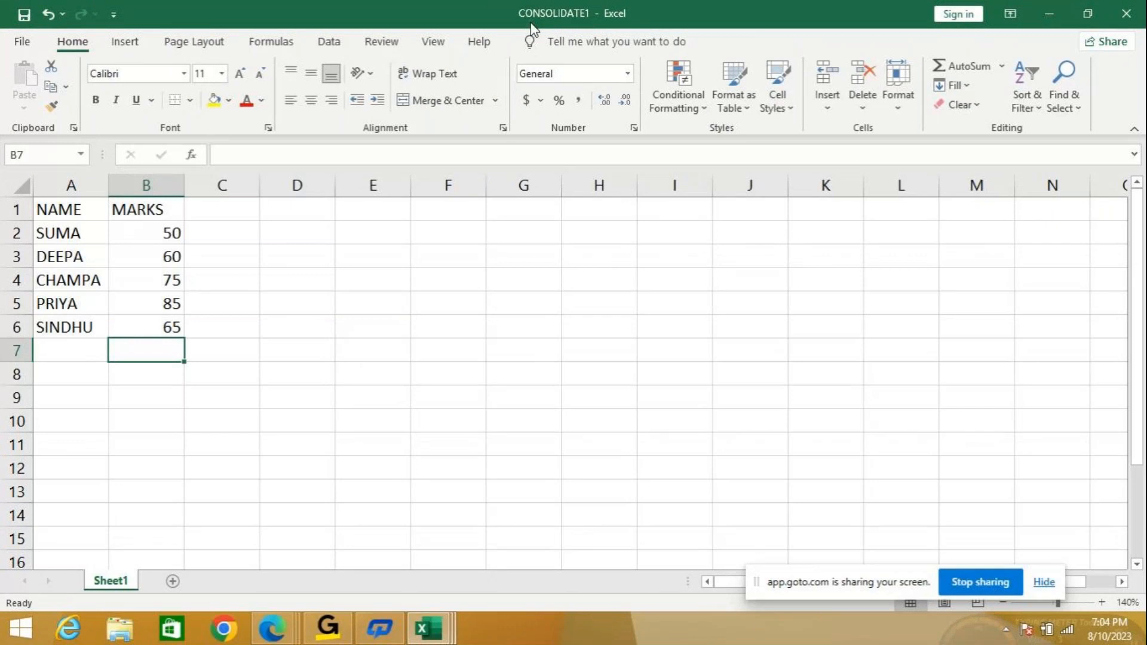
# Copy the NAME and MARKS list A1:B6 from Sheet1 onto a new Sheet2.
pyautogui.moveTo(70, 209); pyautogui.dragTo(128, 328)
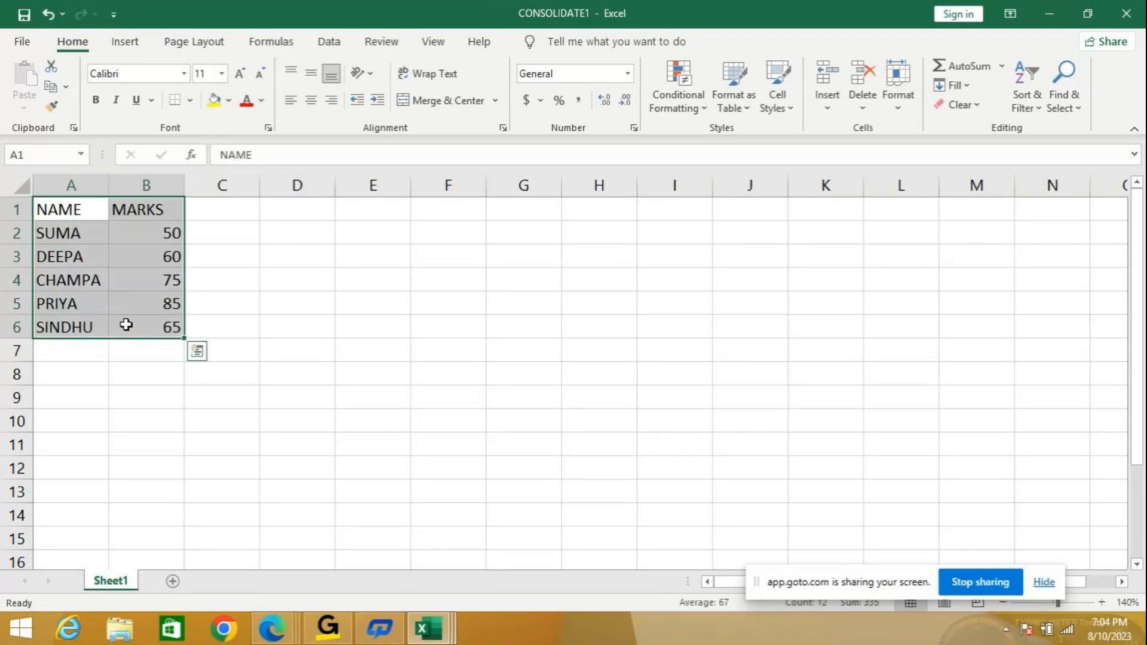
pyautogui.hotkey('ctrl', 'c')
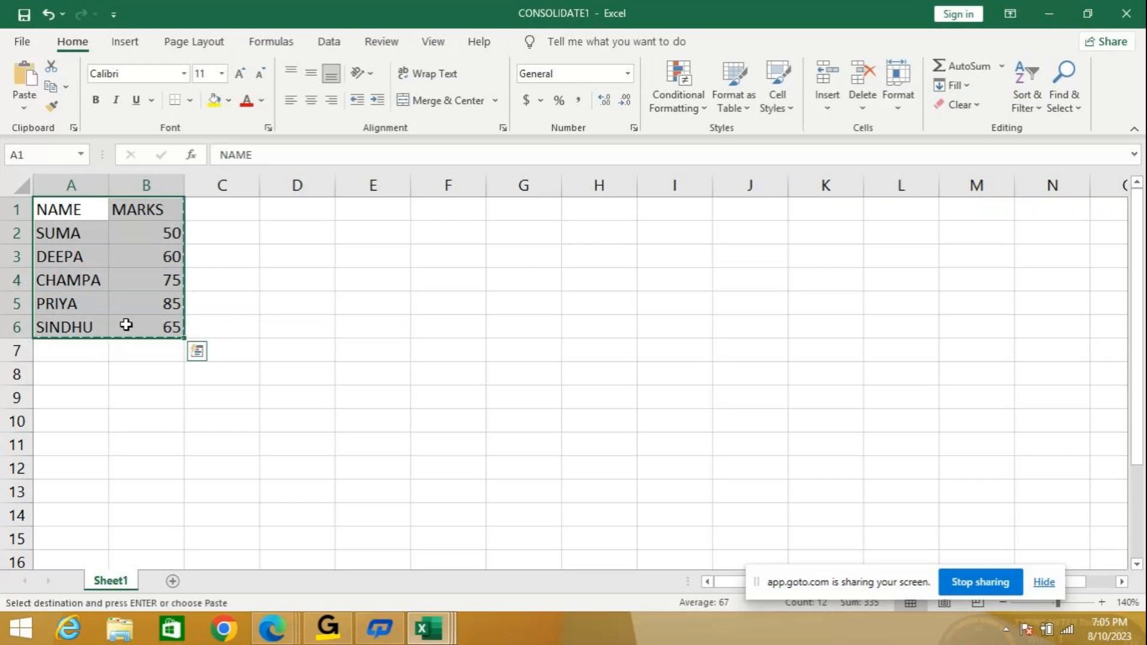
pyautogui.click(172, 580)
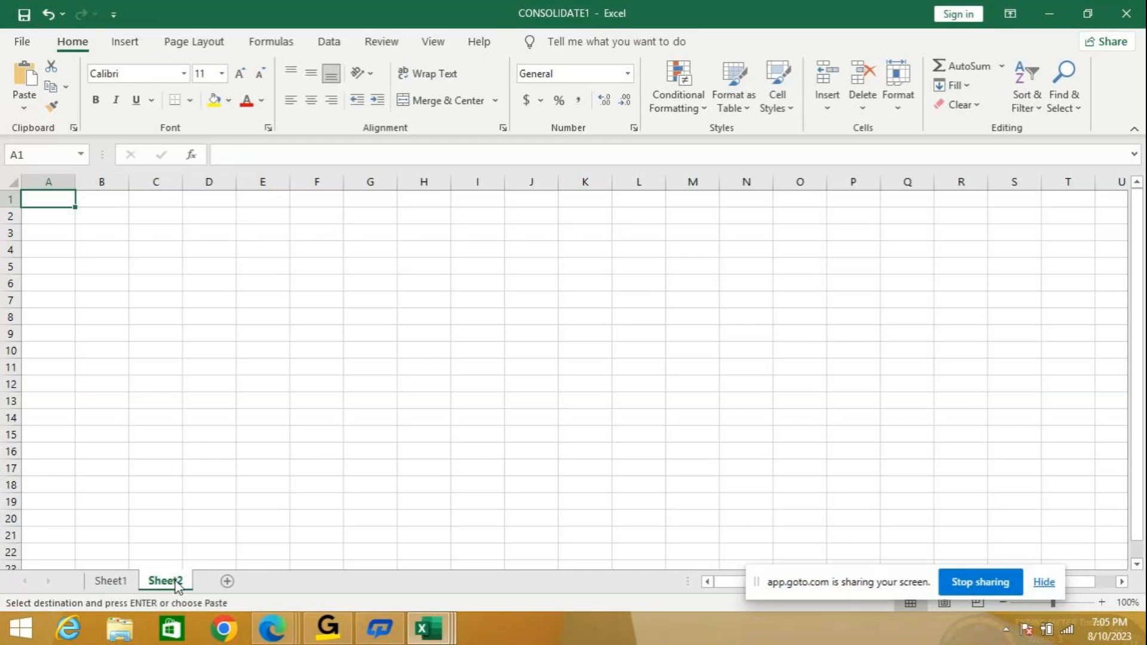
pyautogui.hotkey('ctrl', 'v')
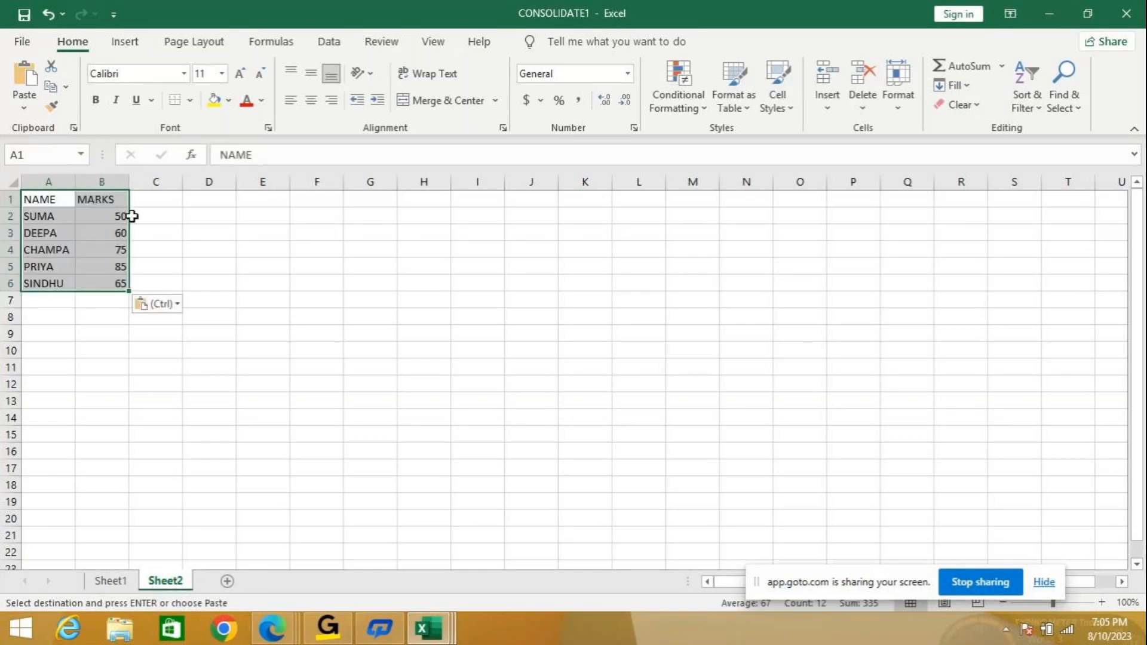
# Zoom Sheet2 and Sheet1 in to matching magnification, then select B2 on Sheet2.
pyautogui.click(1100, 600)
pyautogui.click(1100, 601)
pyautogui.click(1100, 601)
pyautogui.click(1100, 601)
pyautogui.click(1100, 601)
pyautogui.click(1100, 601)
pyautogui.click(1100, 601)
pyautogui.click(122, 583)
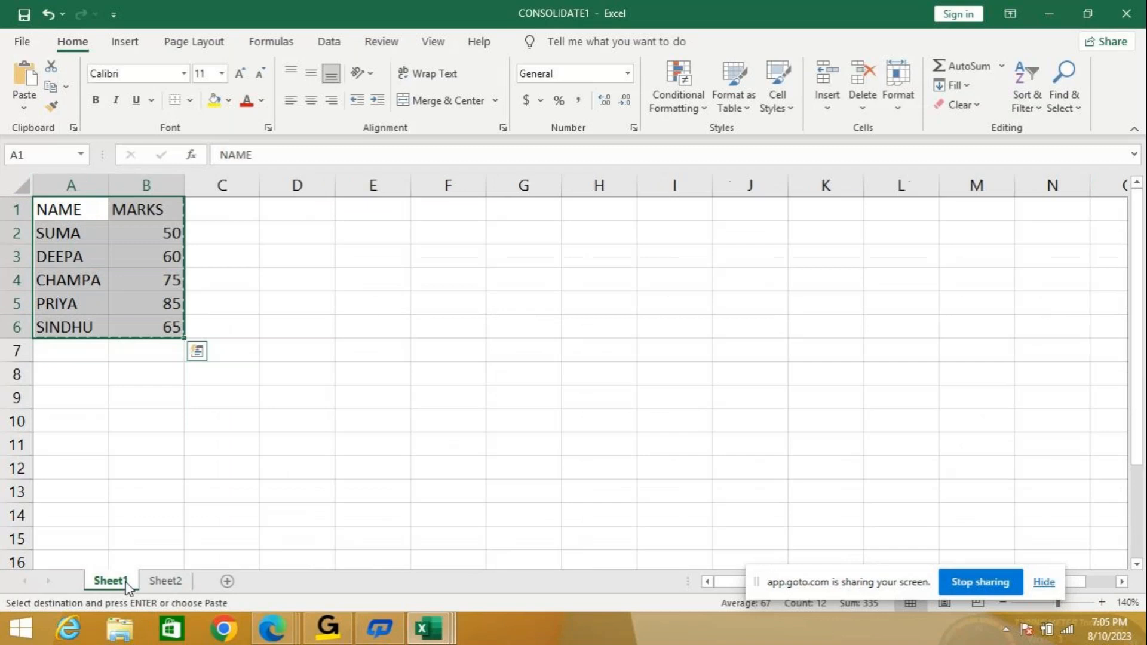
pyautogui.click(1102, 602)
pyautogui.click(1102, 602)
pyautogui.click(168, 582)
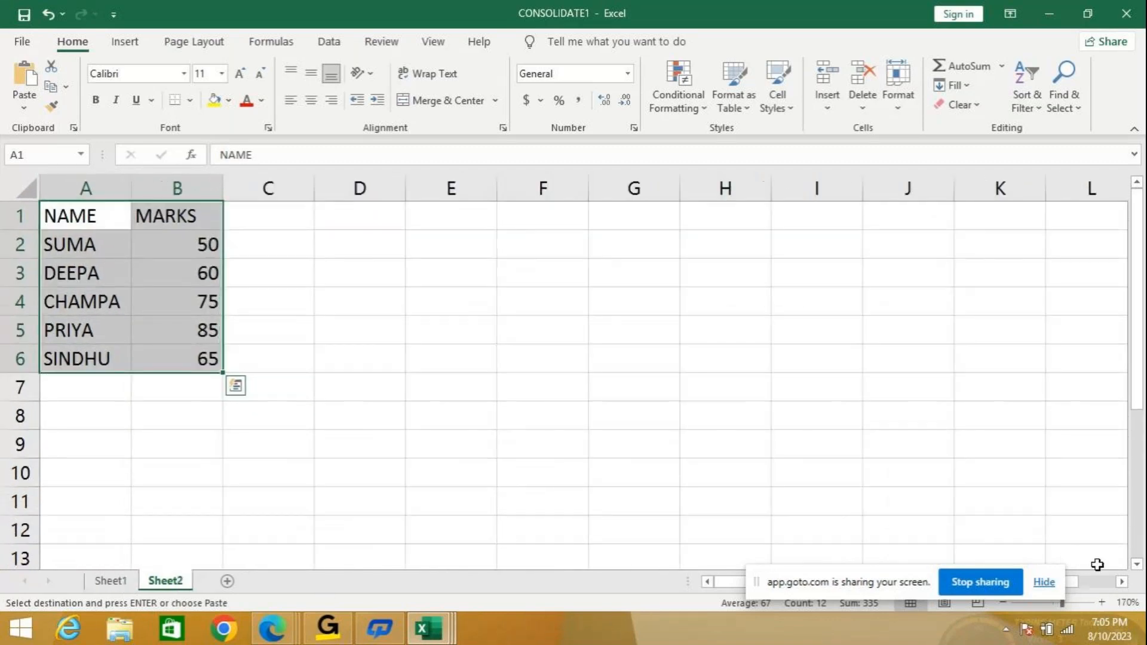
pyautogui.click(113, 582)
pyautogui.click(1101, 602)
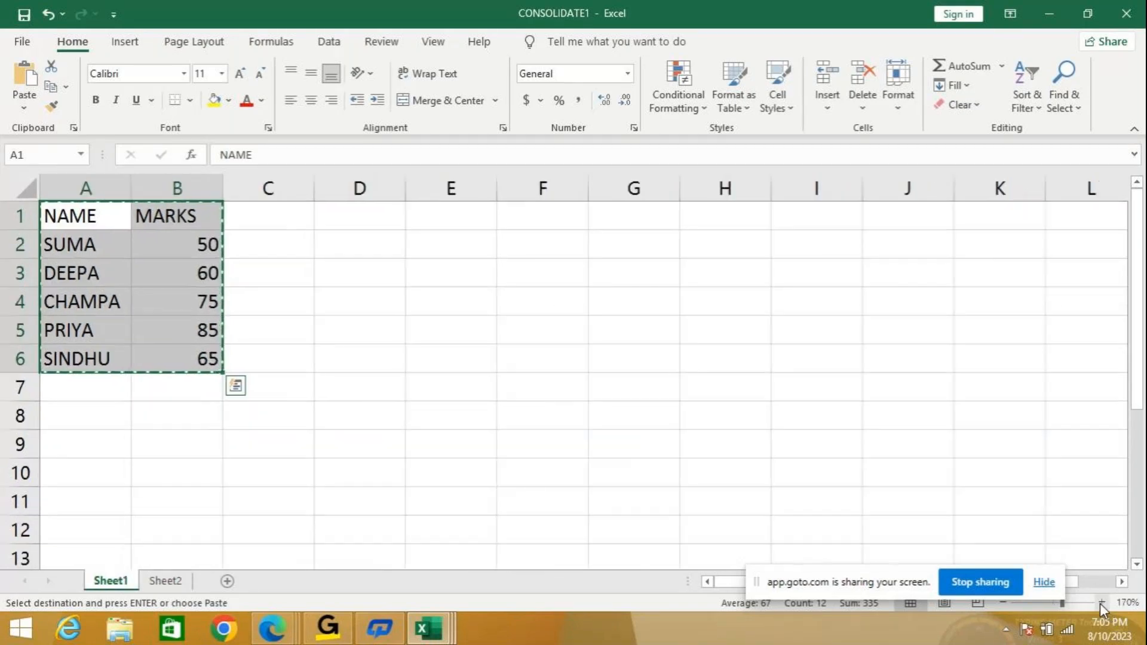
pyautogui.click(165, 580)
pyautogui.click(172, 234)
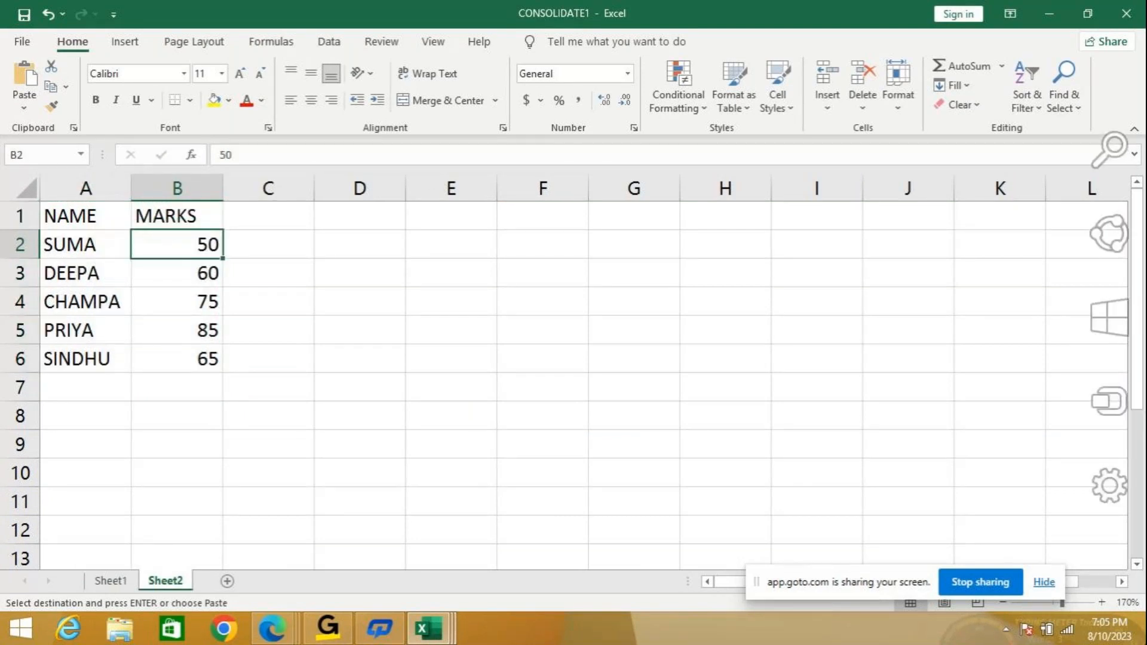
# Enter the marks 55, 64, 70, 86 and 61 into B2:B6 on Sheet2.
pyautogui.write('5')
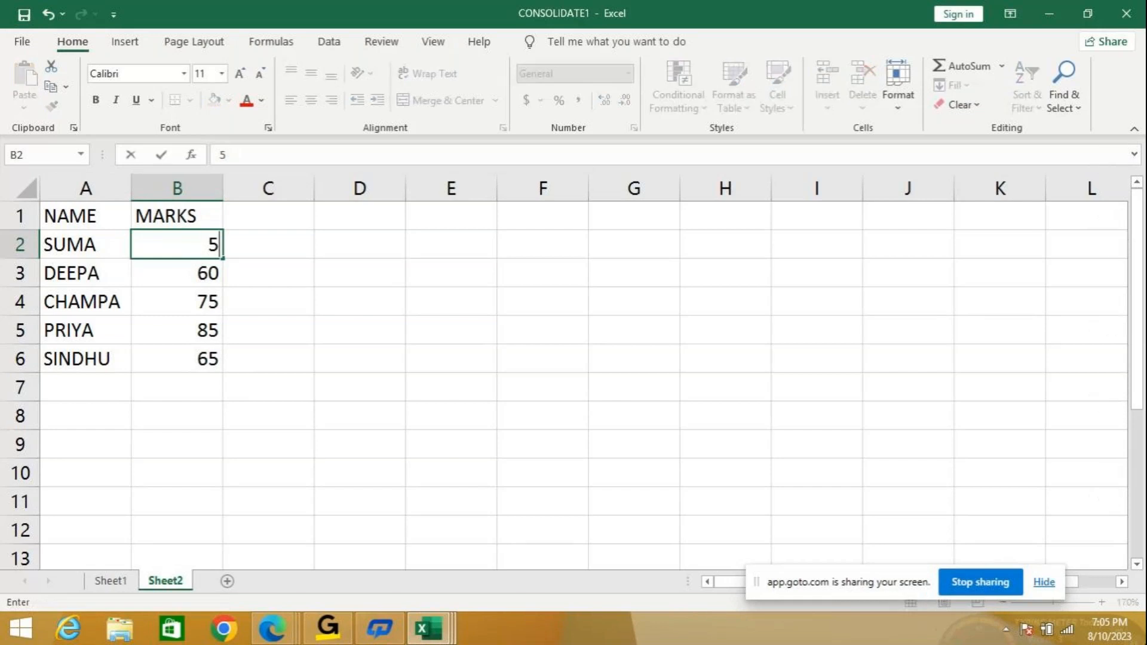
pyautogui.write('5')
pyautogui.press('Return')
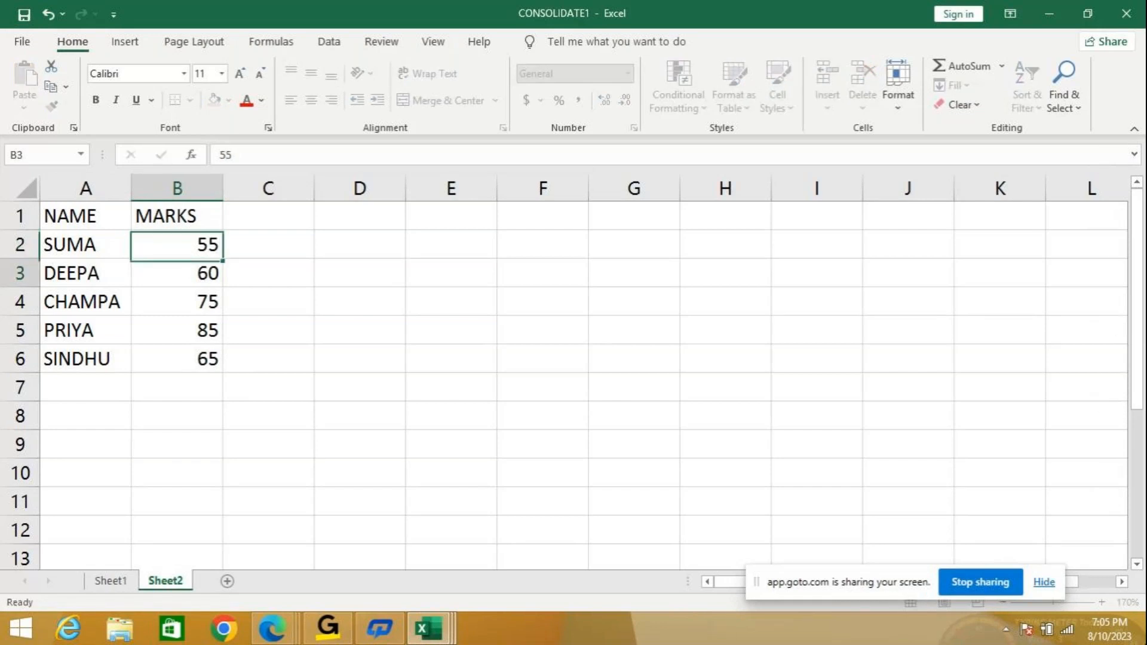
pyautogui.write('64')
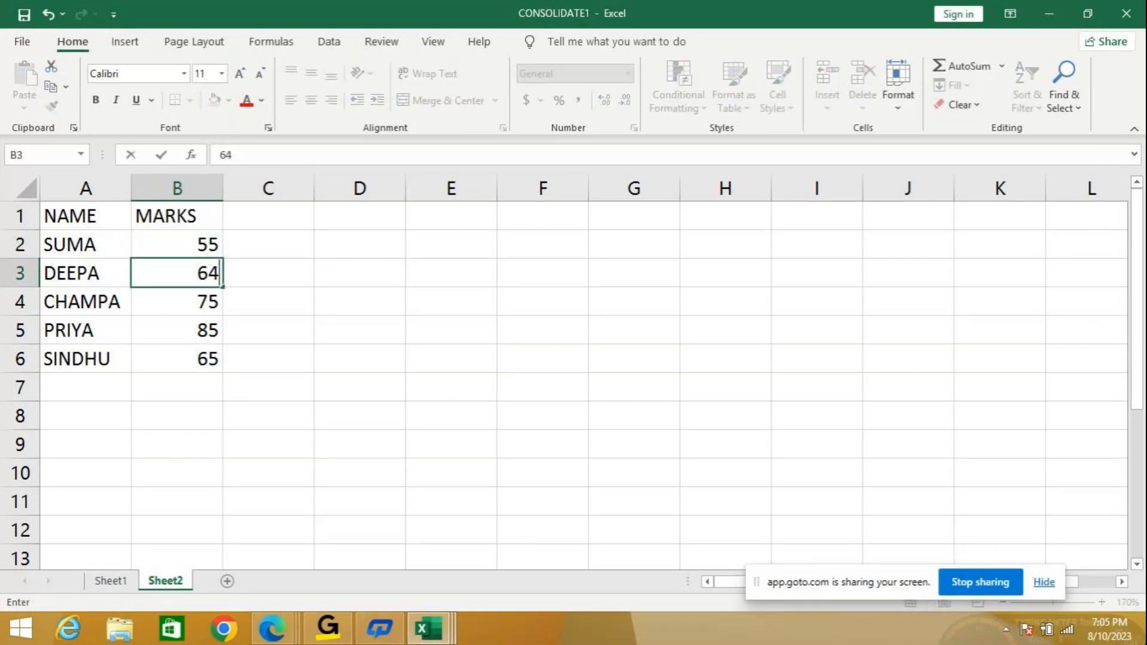
pyautogui.press('Return')
pyautogui.write('7')
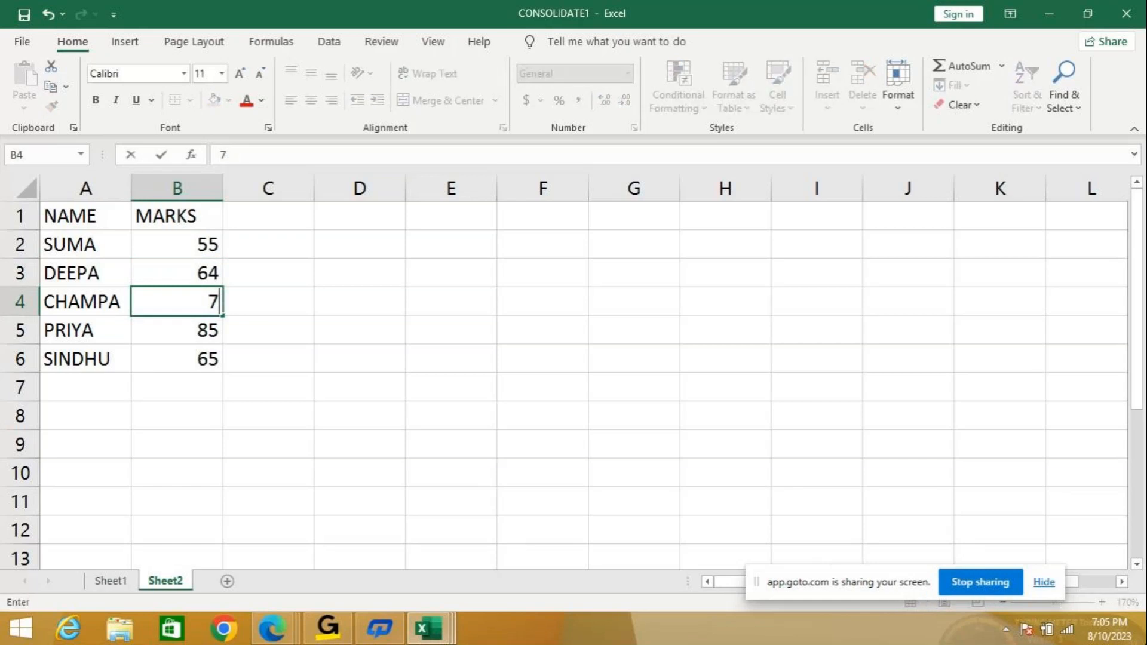
pyautogui.write('0')
pyautogui.press('Return')
pyautogui.write('86')
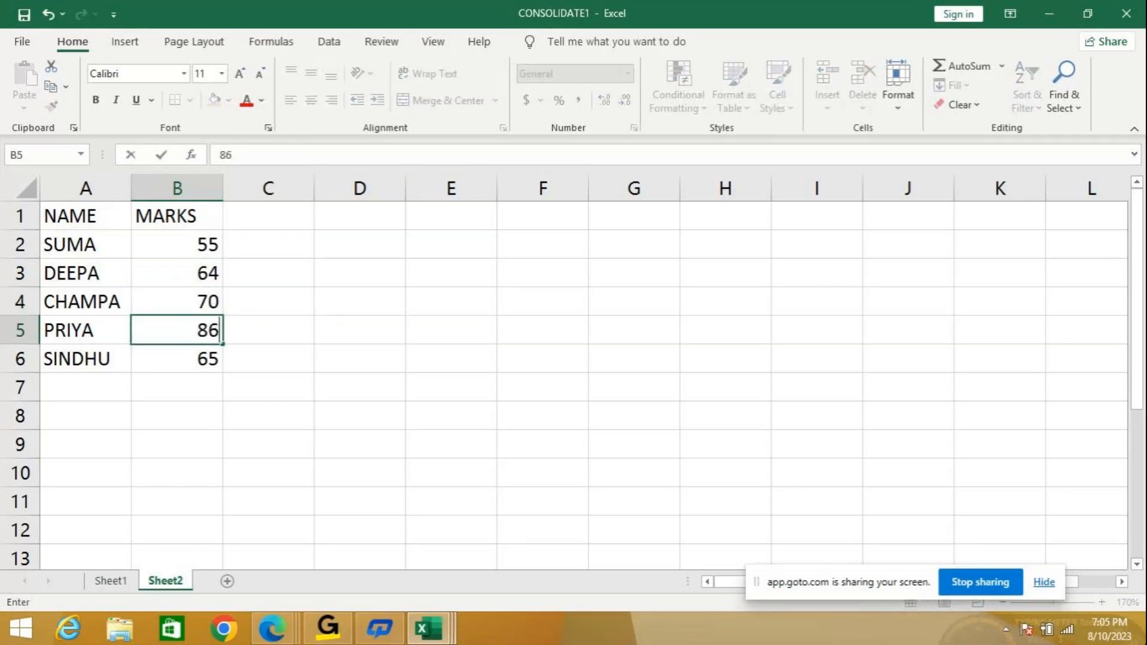
pyautogui.press('Return')
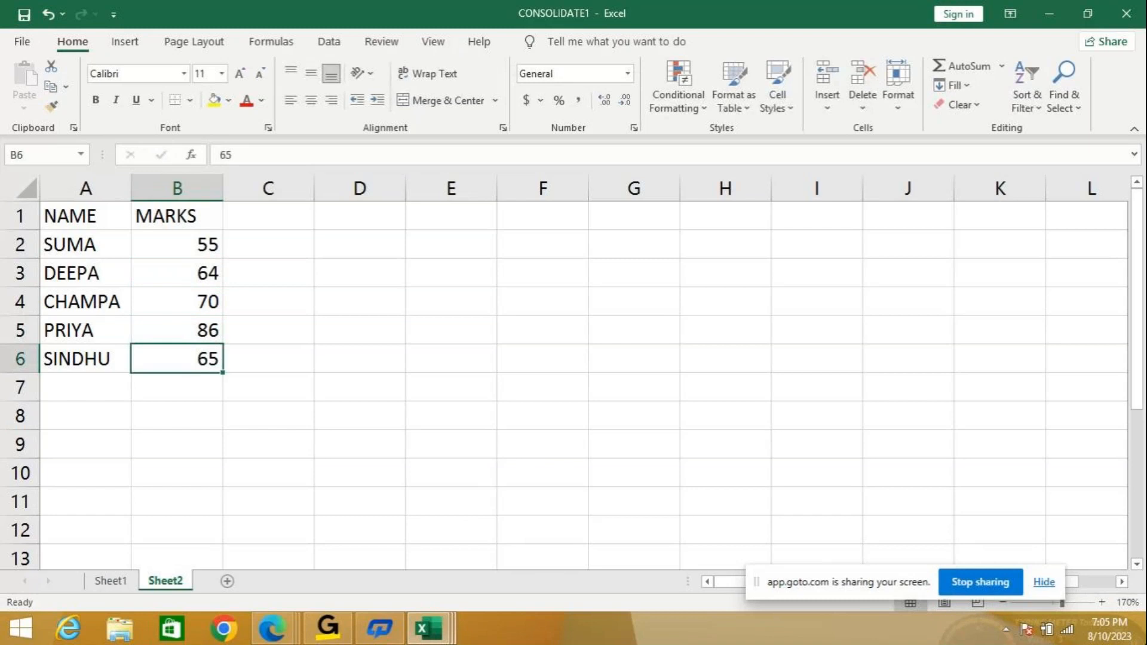
pyautogui.write('61')
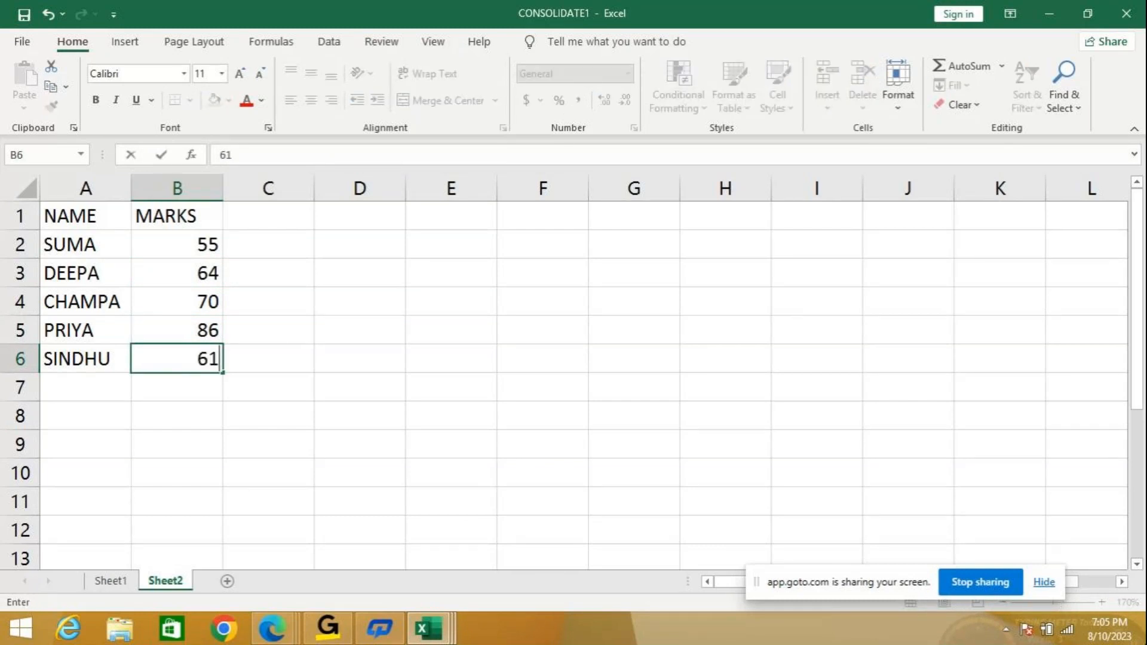
pyautogui.press('Return')
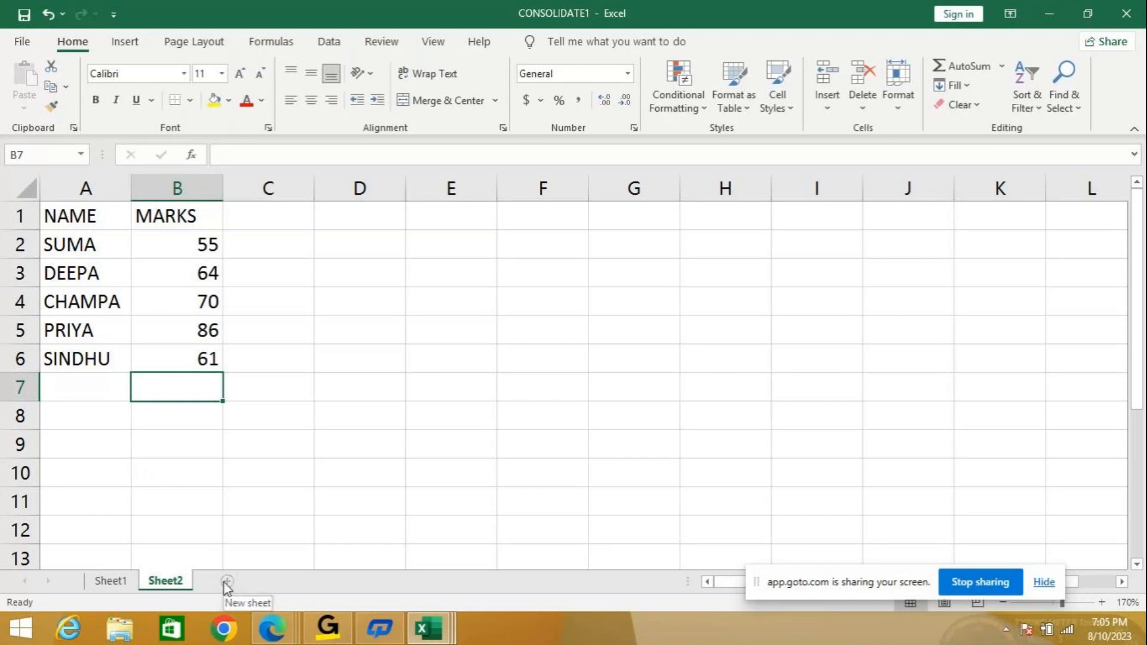
pyautogui.click(111, 580)
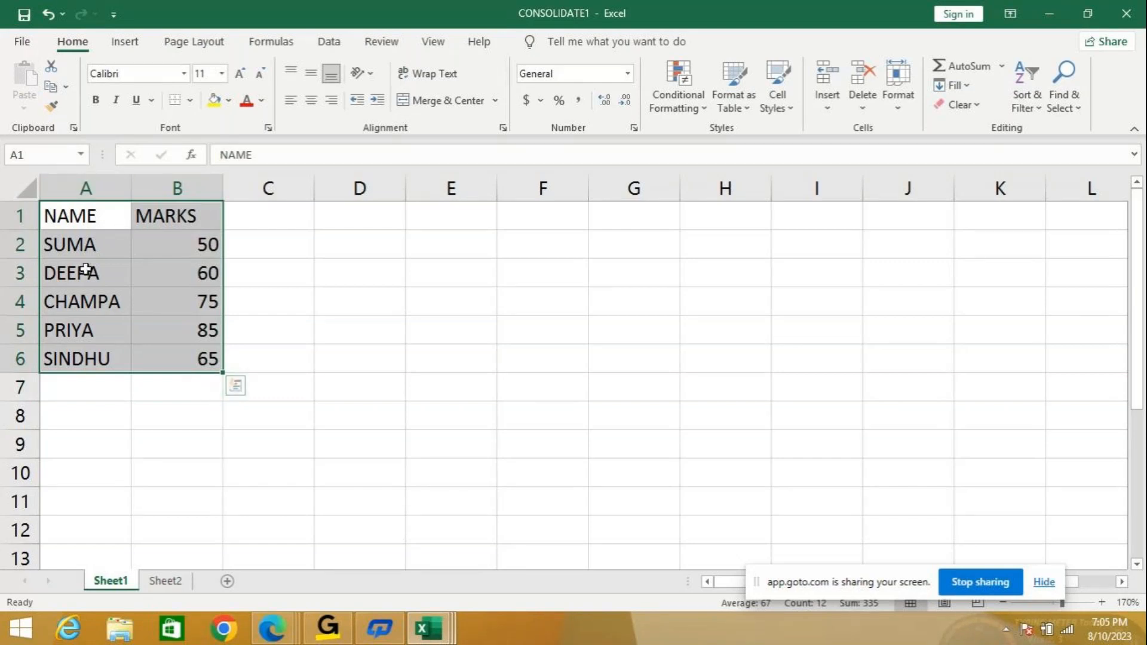
pyautogui.click(165, 581)
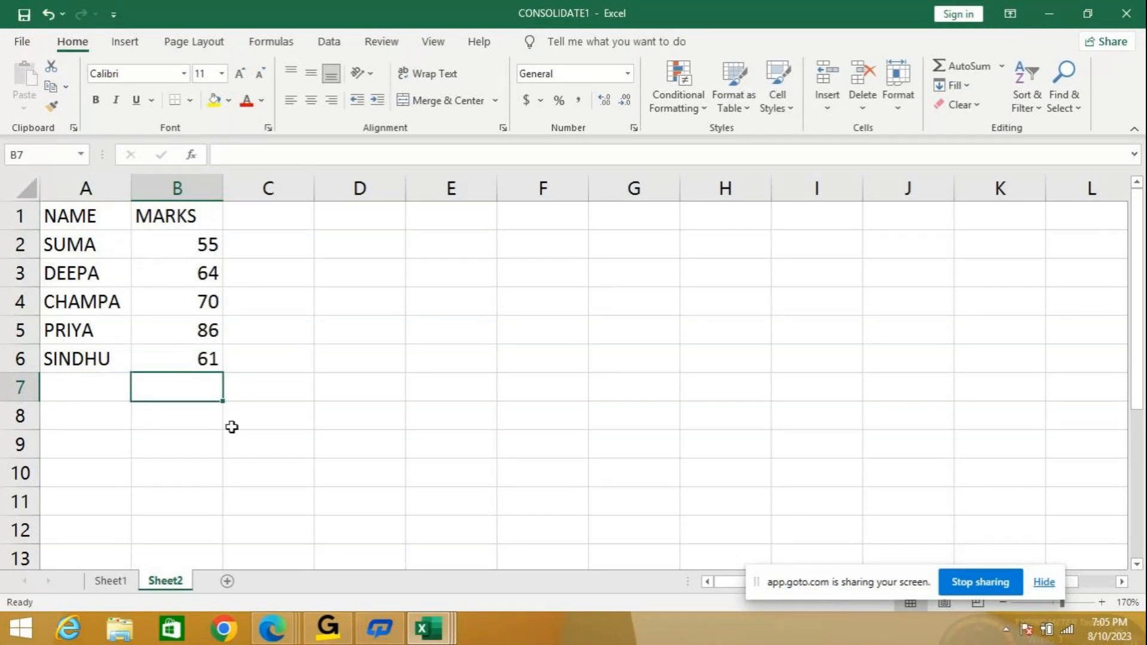
pyautogui.click(126, 586)
pyautogui.click(167, 585)
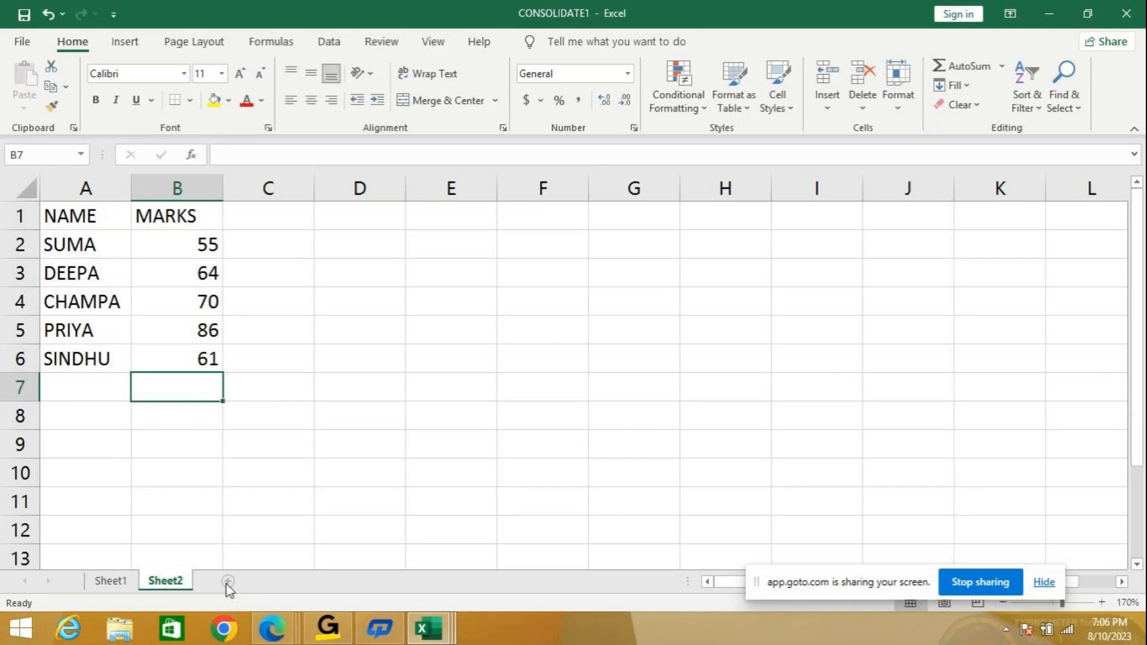
# Add a new blank Sheet3 and zoom in on it.
pyautogui.click(227, 582)
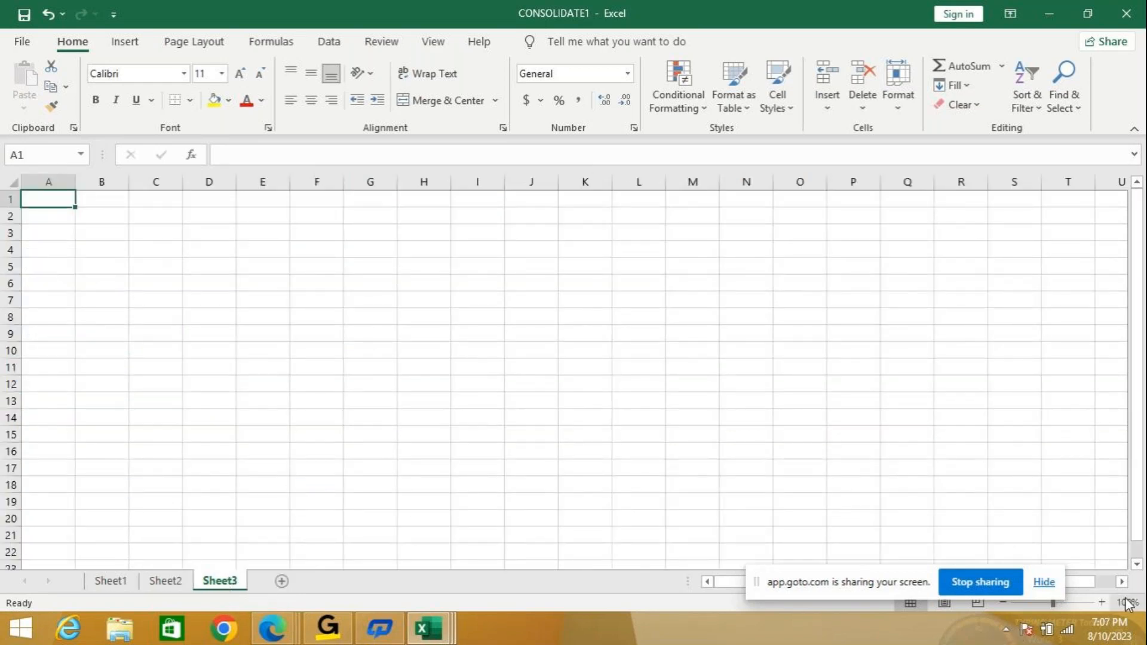
pyautogui.click(1102, 604)
pyautogui.click(1102, 603)
pyautogui.click(1102, 604)
pyautogui.click(1102, 603)
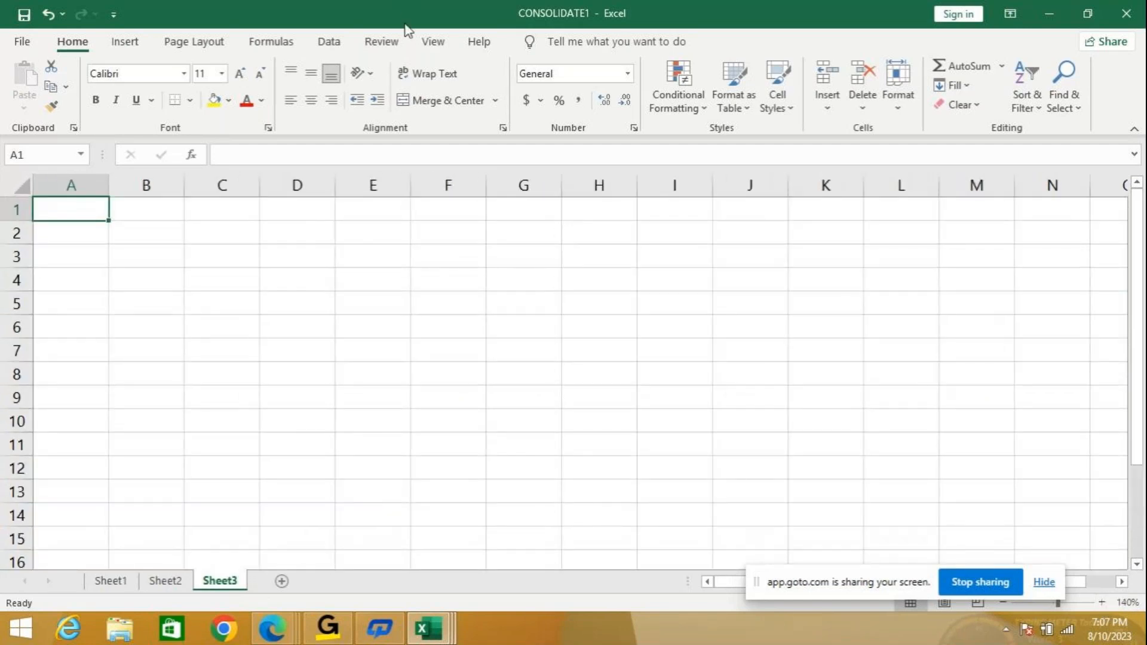
# In Data > Consolidate, browse to and pick the CONSOLIDATE1 workbook as the source.
pyautogui.click(329, 43)
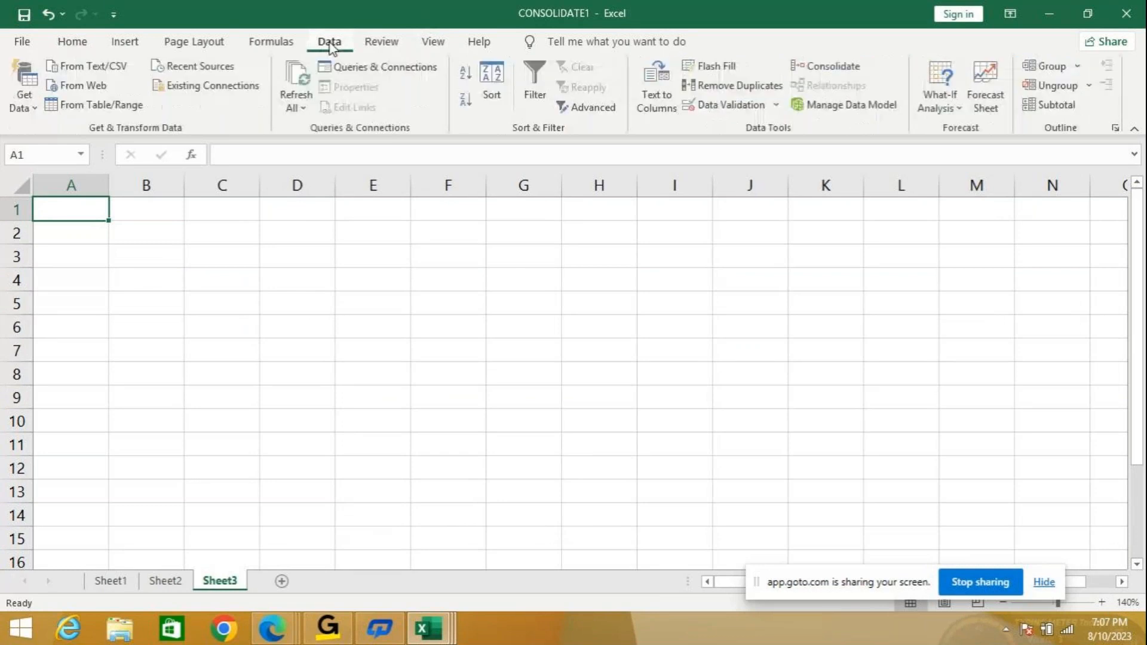
pyautogui.click(827, 71)
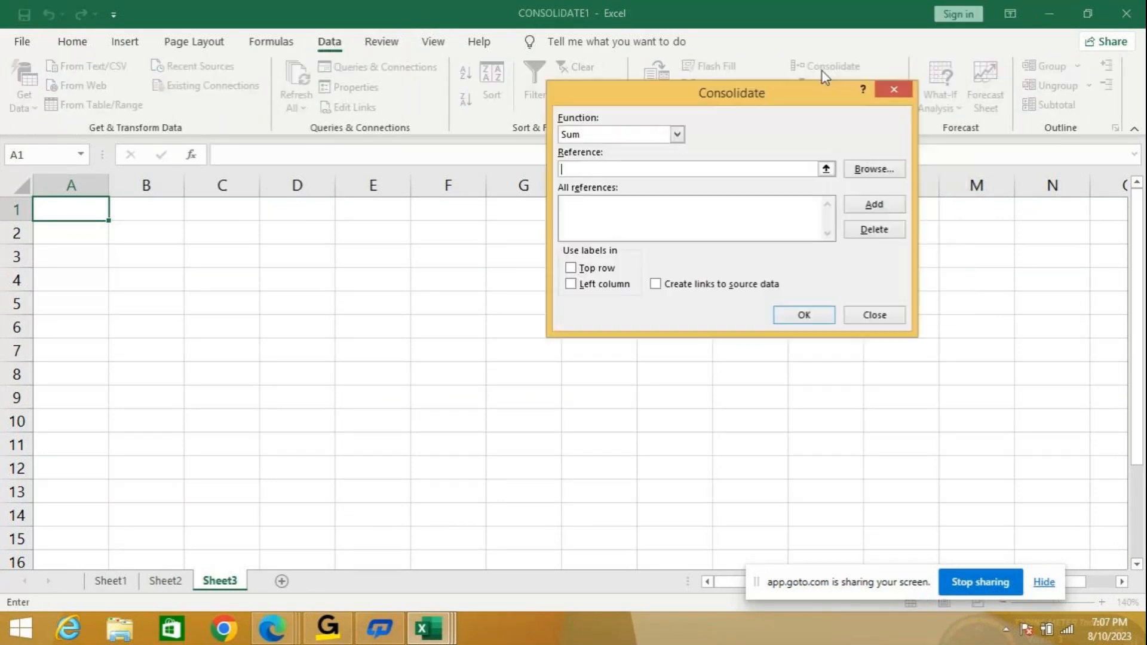
pyautogui.click(864, 172)
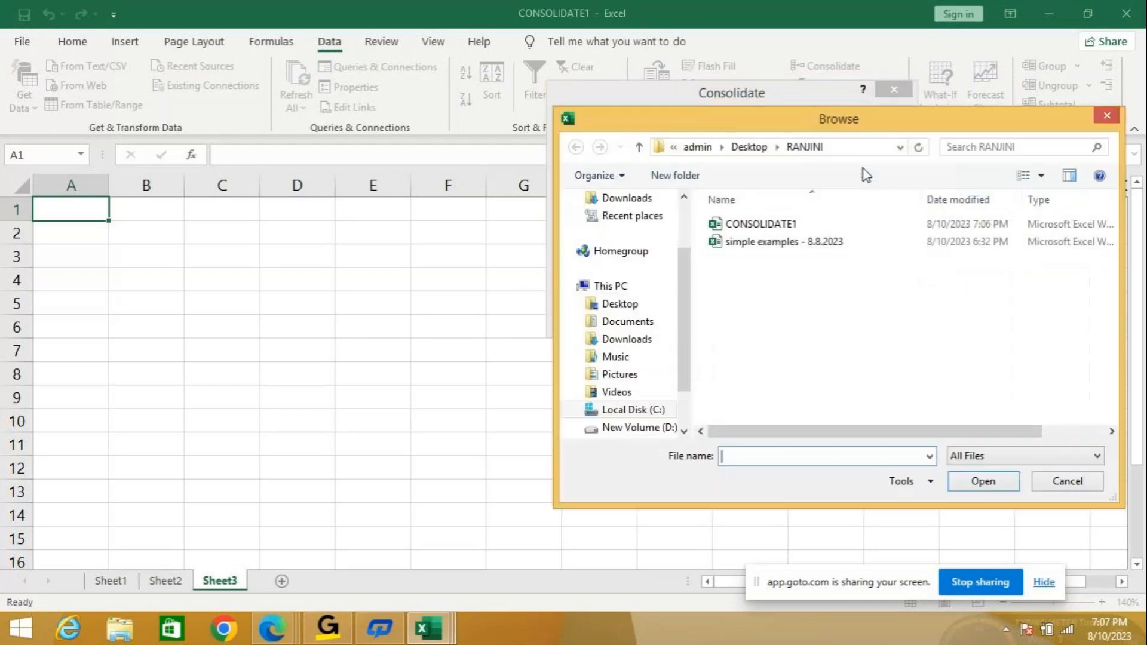
pyautogui.click(759, 227)
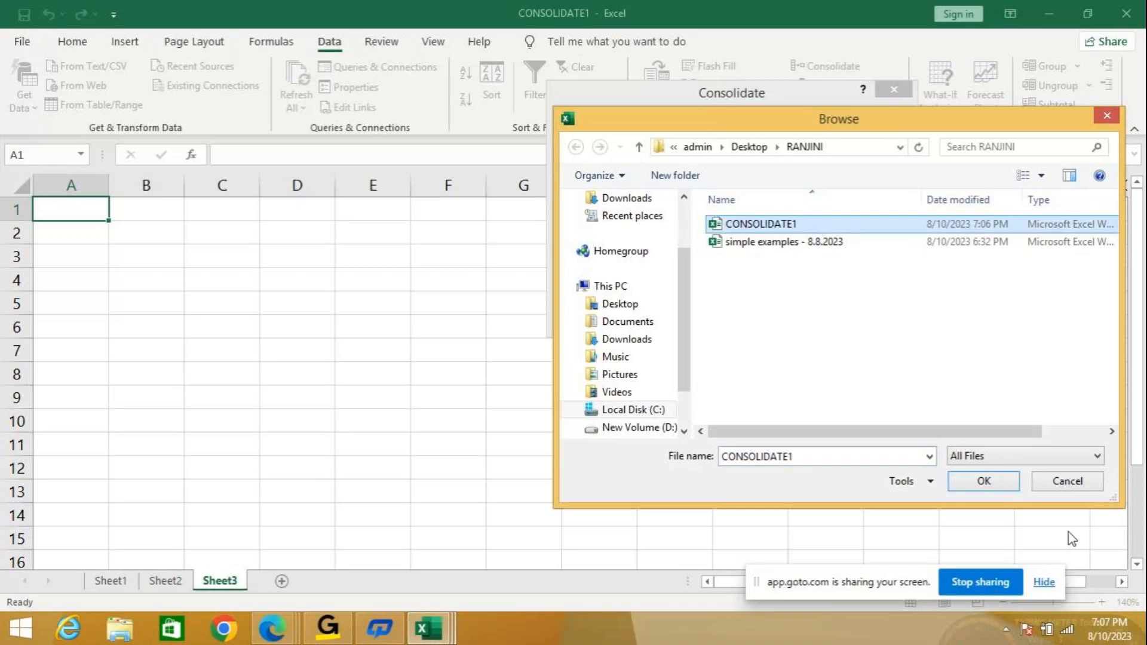
pyautogui.click(978, 482)
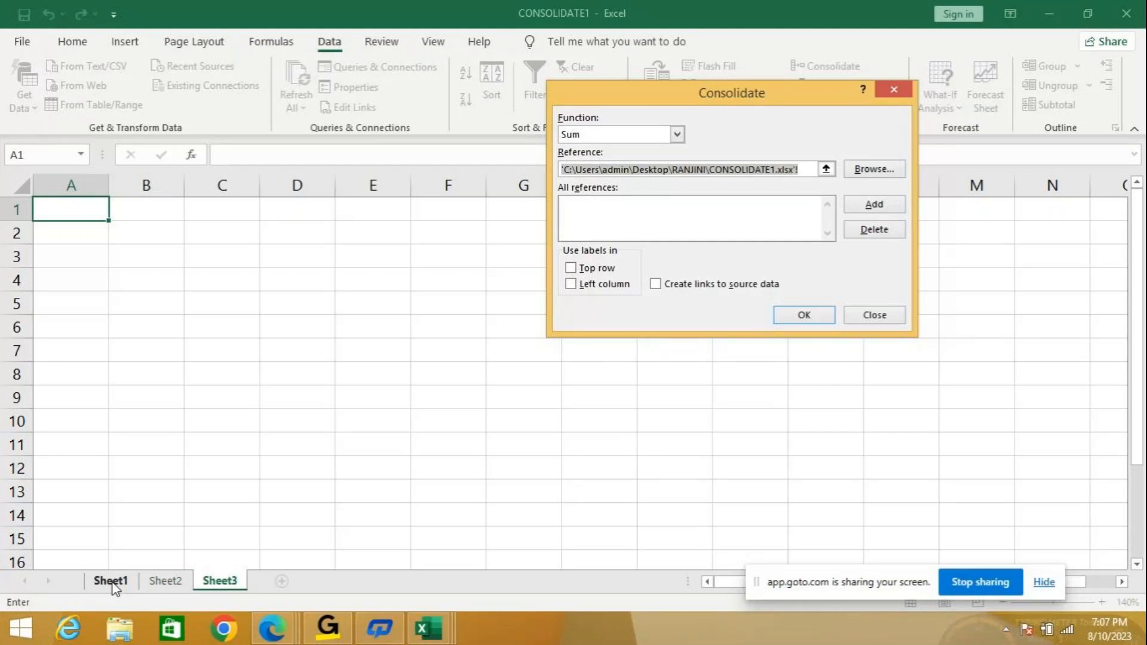
# Add Sheet1!$A$1:$B$6 to the consolidation reference list, then browse again.
pyautogui.click(115, 585)
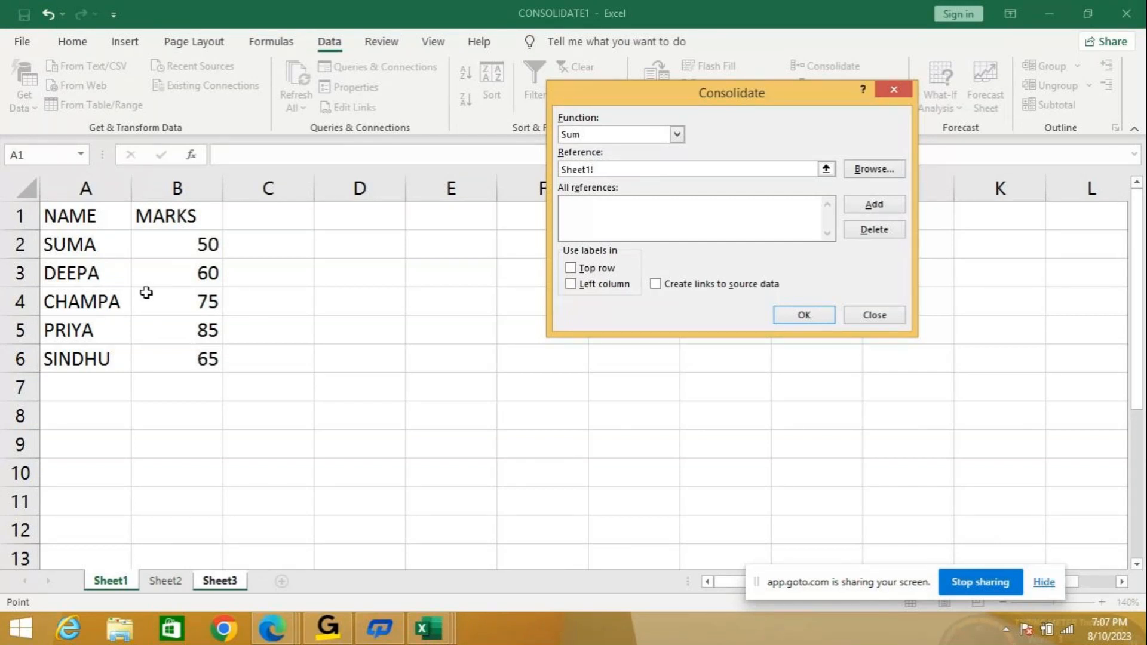
pyautogui.moveTo(90, 217); pyautogui.dragTo(173, 351)
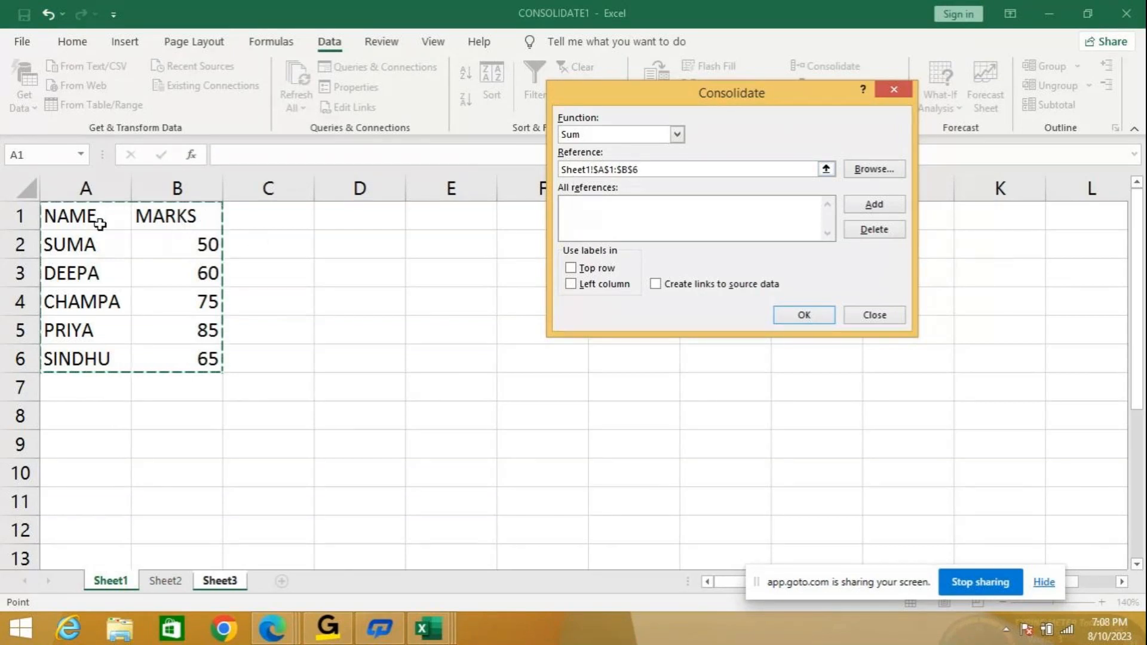
pyautogui.click(873, 207)
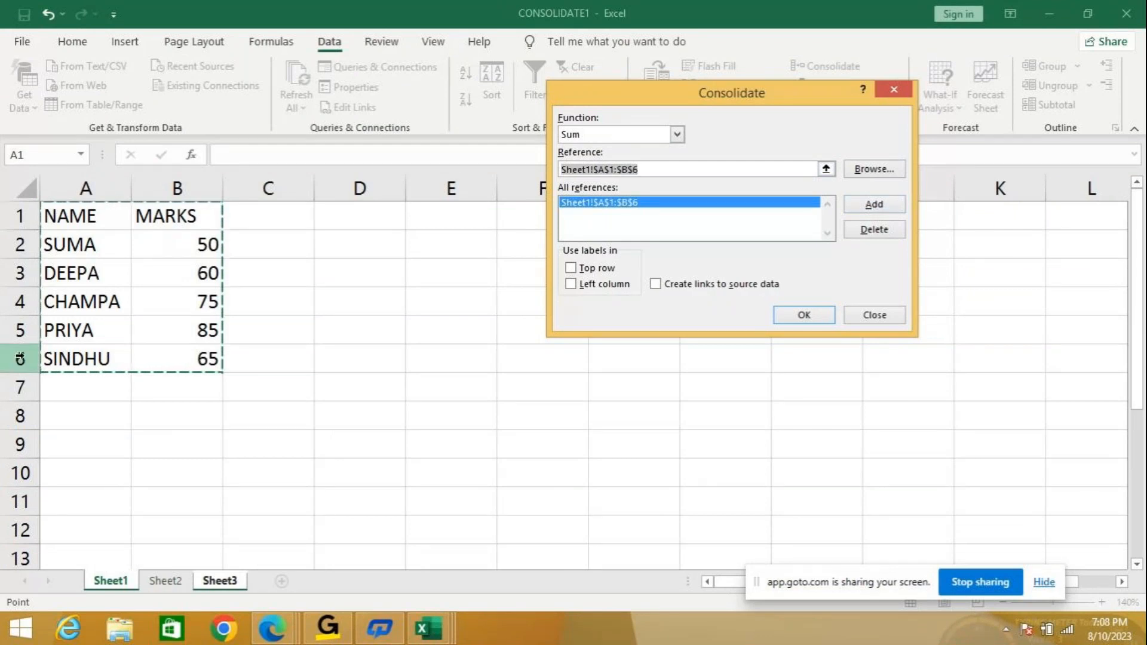
pyautogui.click(860, 170)
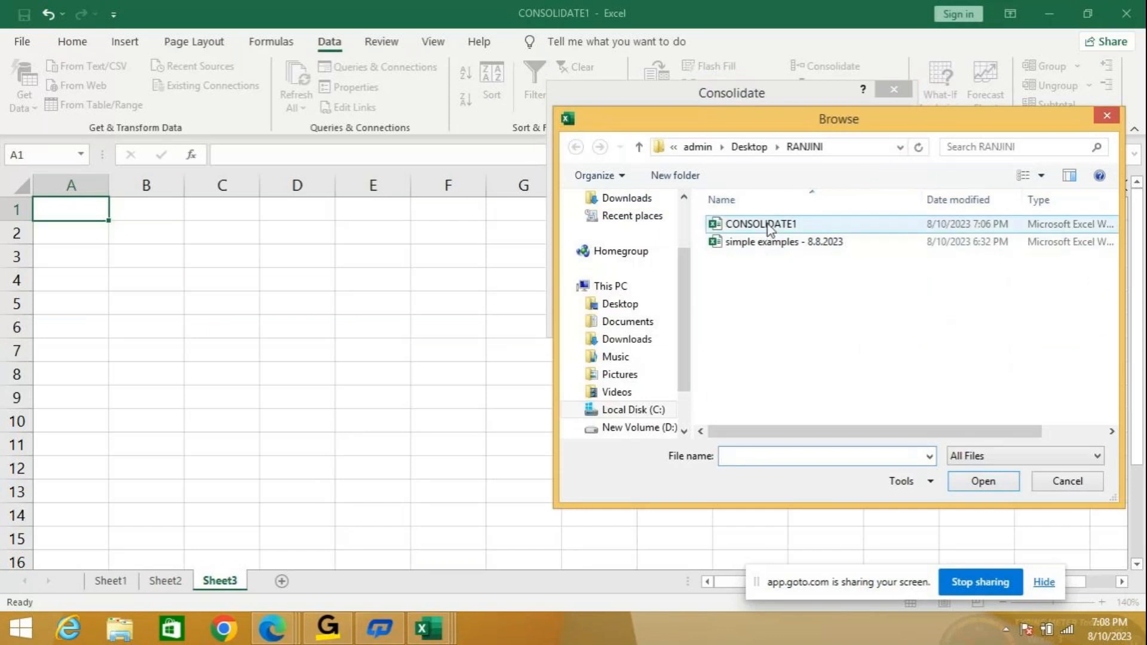
# Confirm CONSOLIDATE1 in Browse and set the reference to Sheet2!$A$1:$B$6.
pyautogui.click(770, 231)
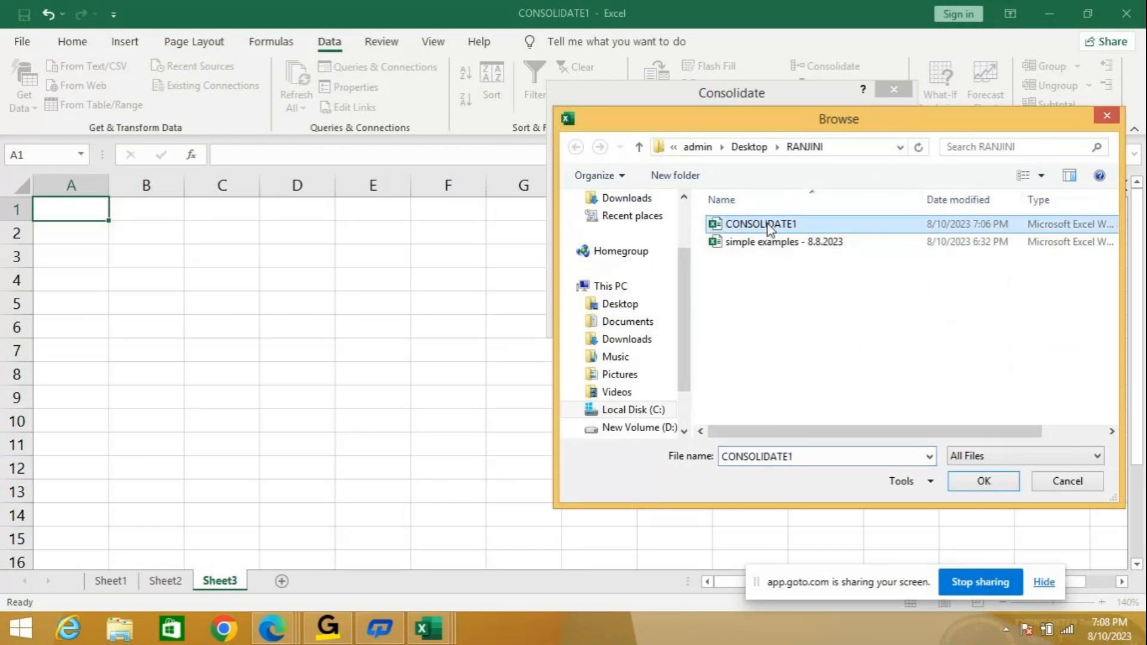
pyautogui.click(982, 481)
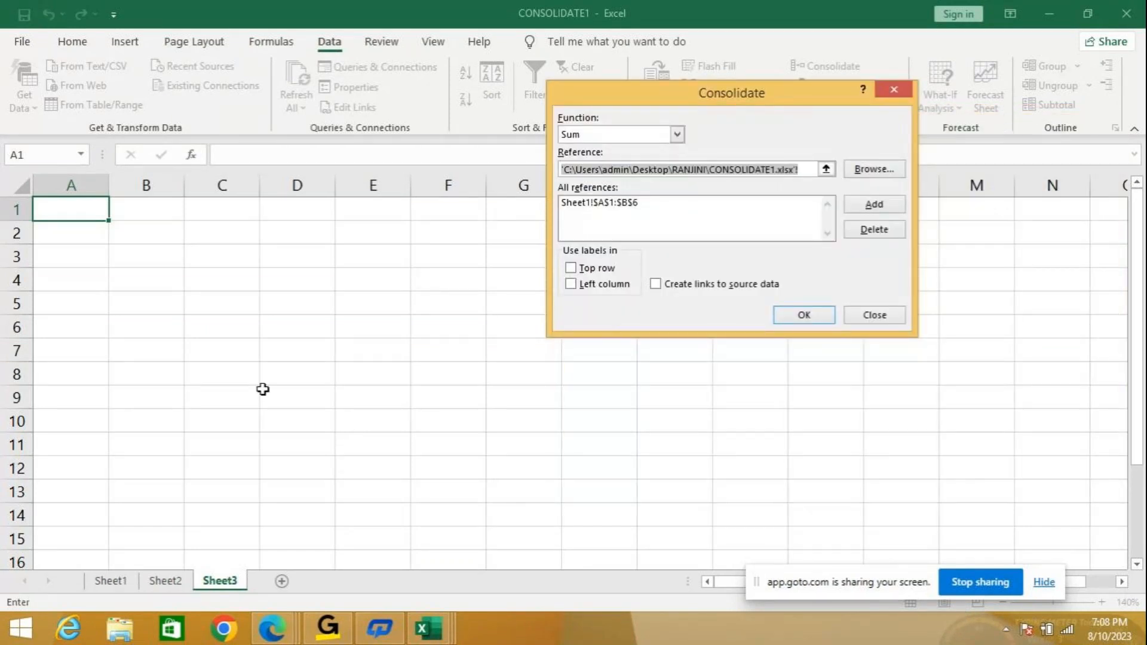
pyautogui.click(179, 582)
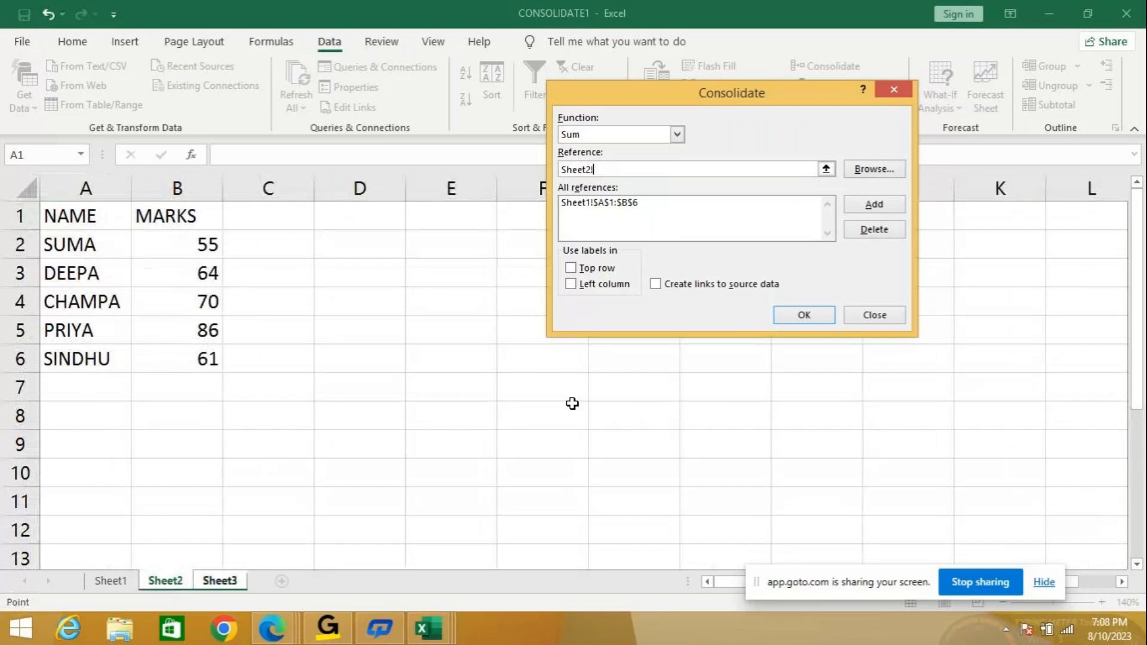
pyautogui.moveTo(60, 216); pyautogui.dragTo(161, 351)
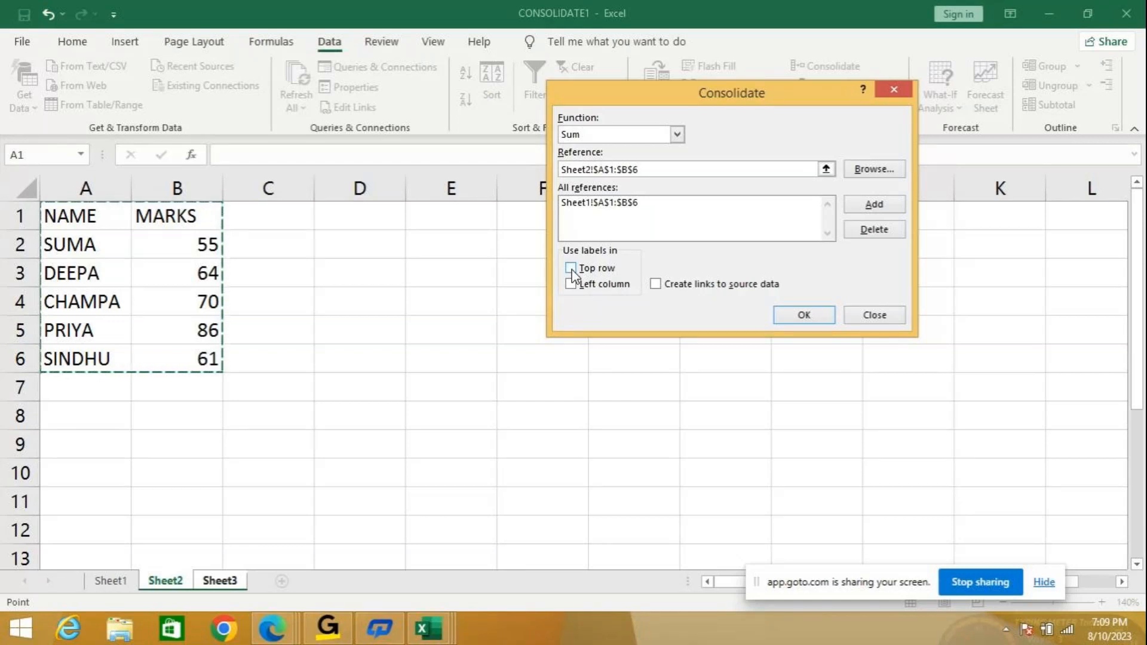
# Use top row and left column labels, link to source data, add Sheet2's range, and consolidate.
pyautogui.click(571, 270)
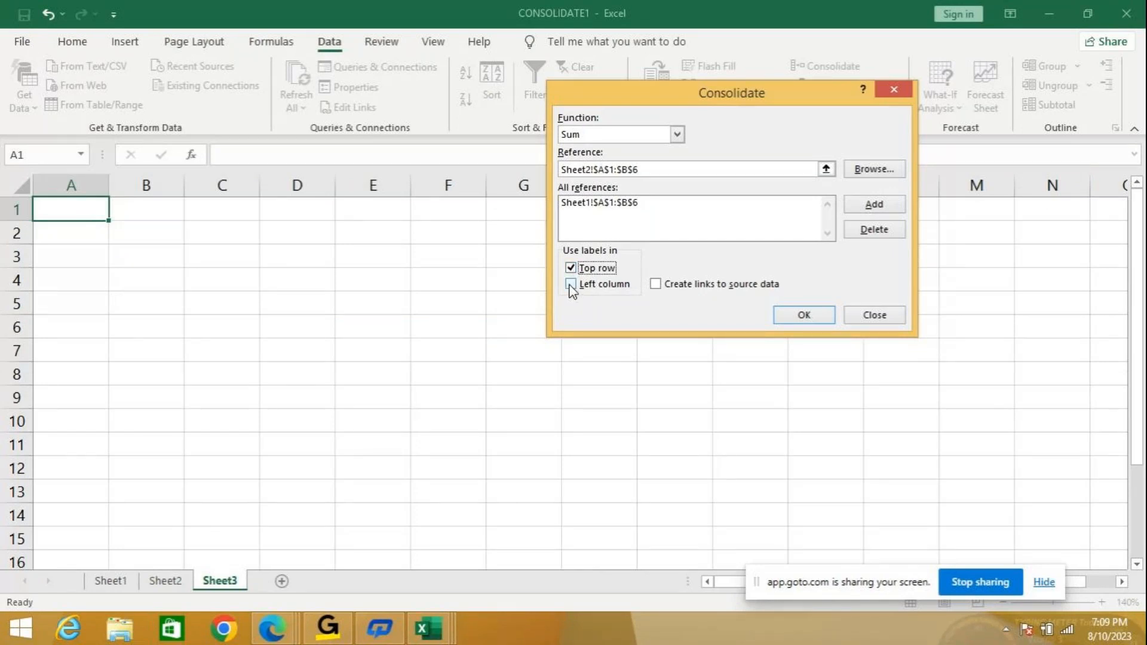
pyautogui.click(571, 286)
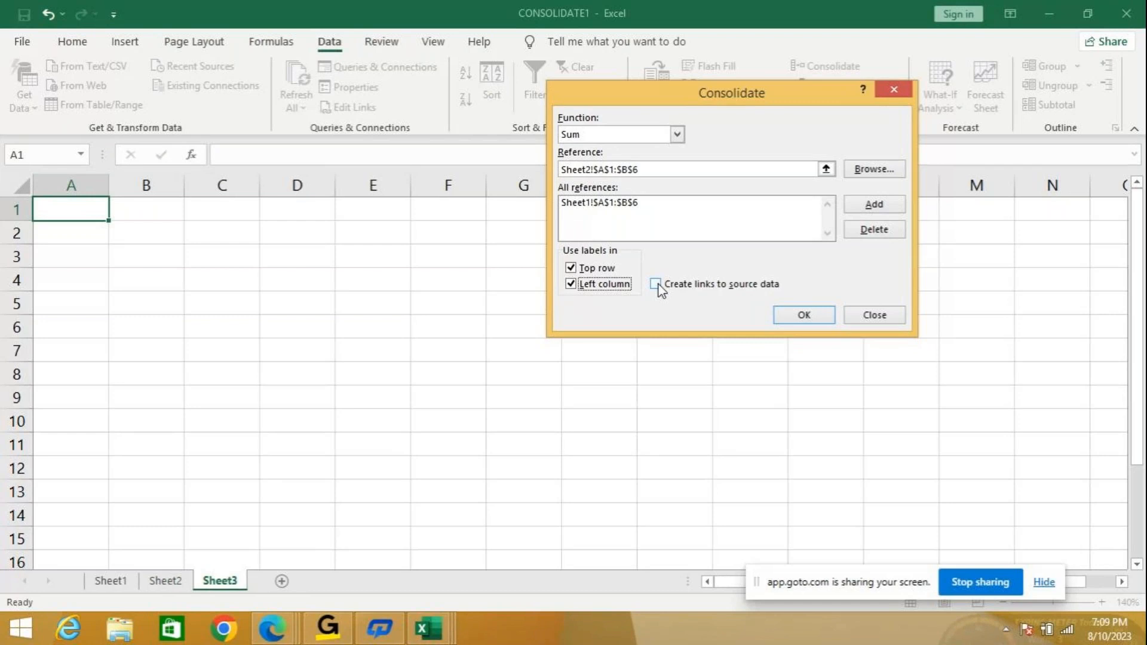
pyautogui.click(656, 284)
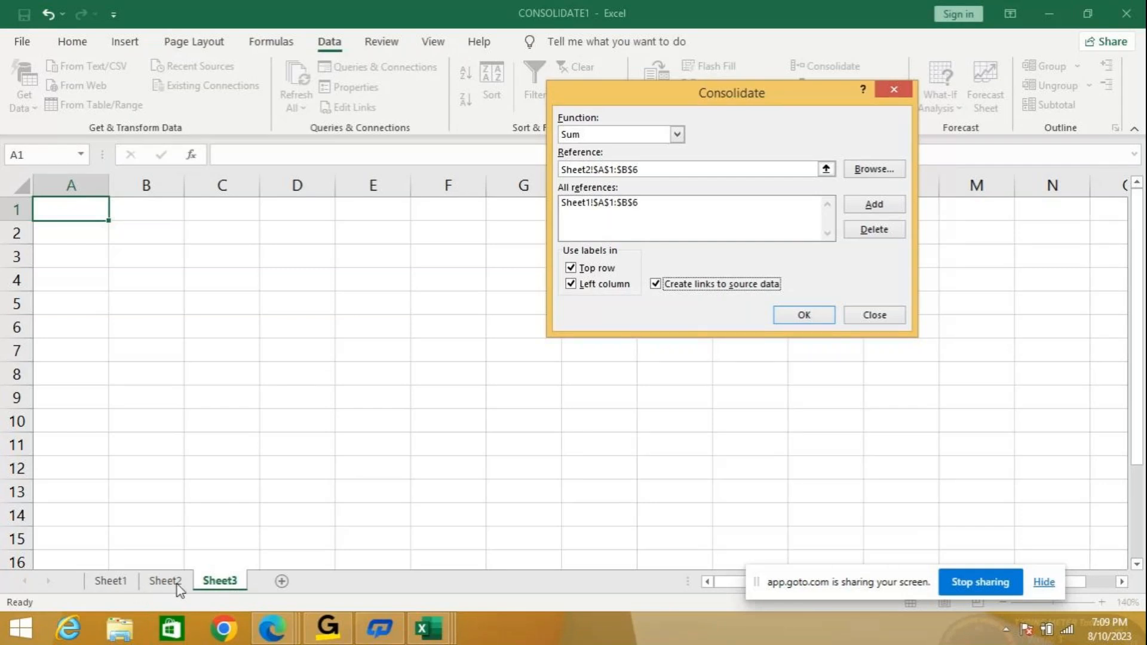
pyautogui.click(873, 205)
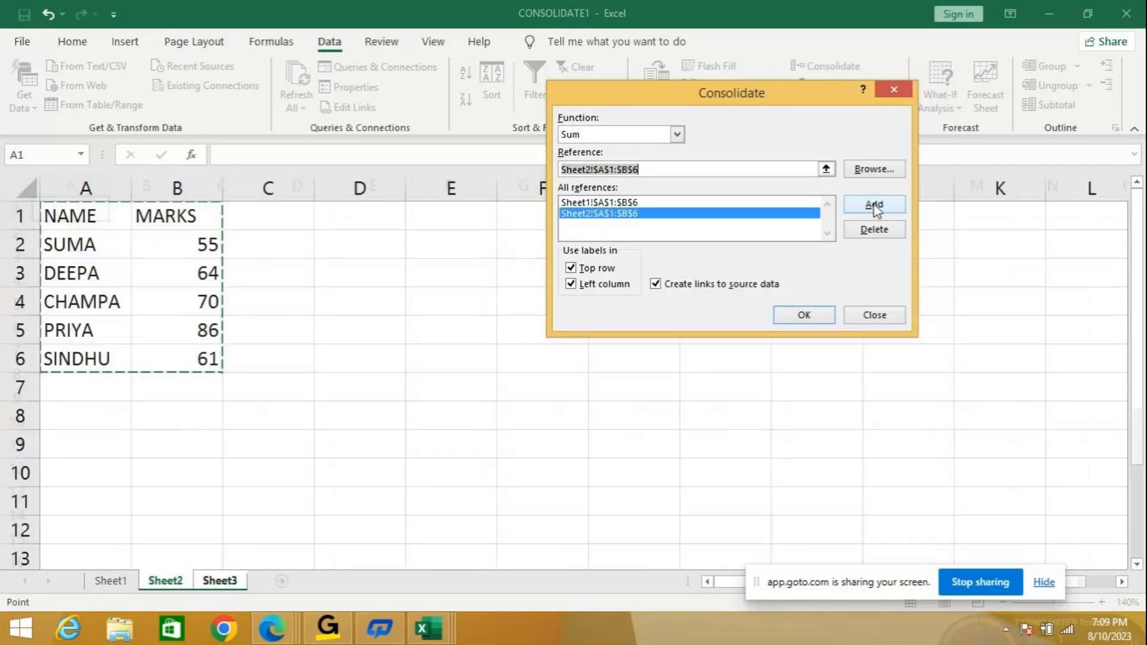
pyautogui.click(798, 317)
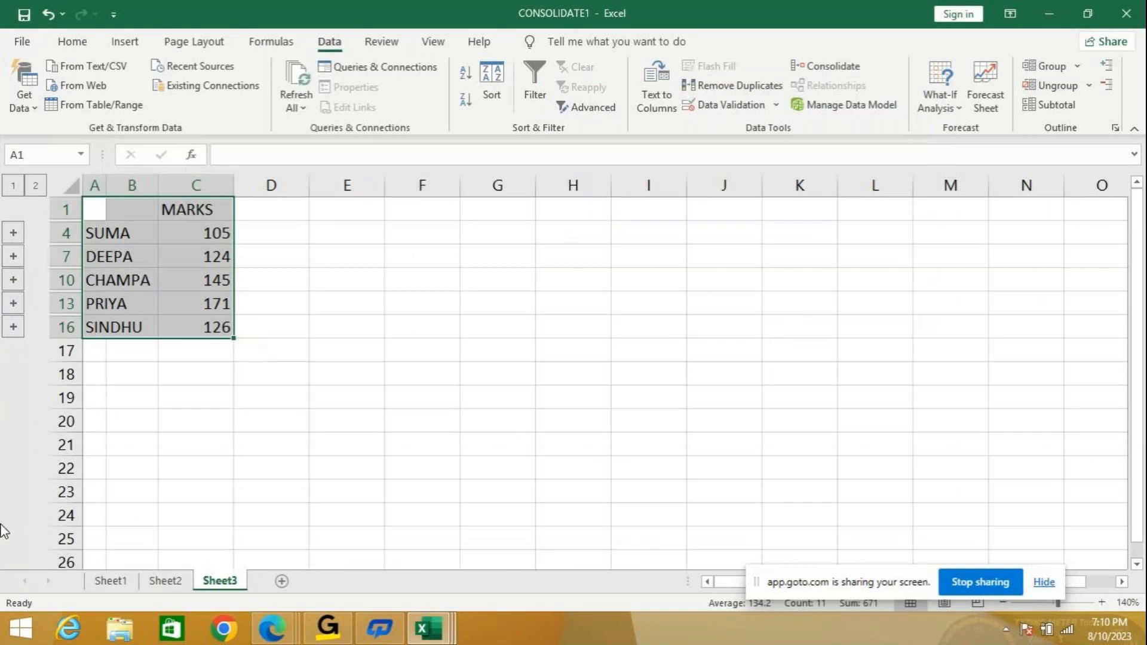
# Autofit column A, widen column B, and expand the outline to show every student's detail rows.
pyautogui.doubleClick(106, 185)
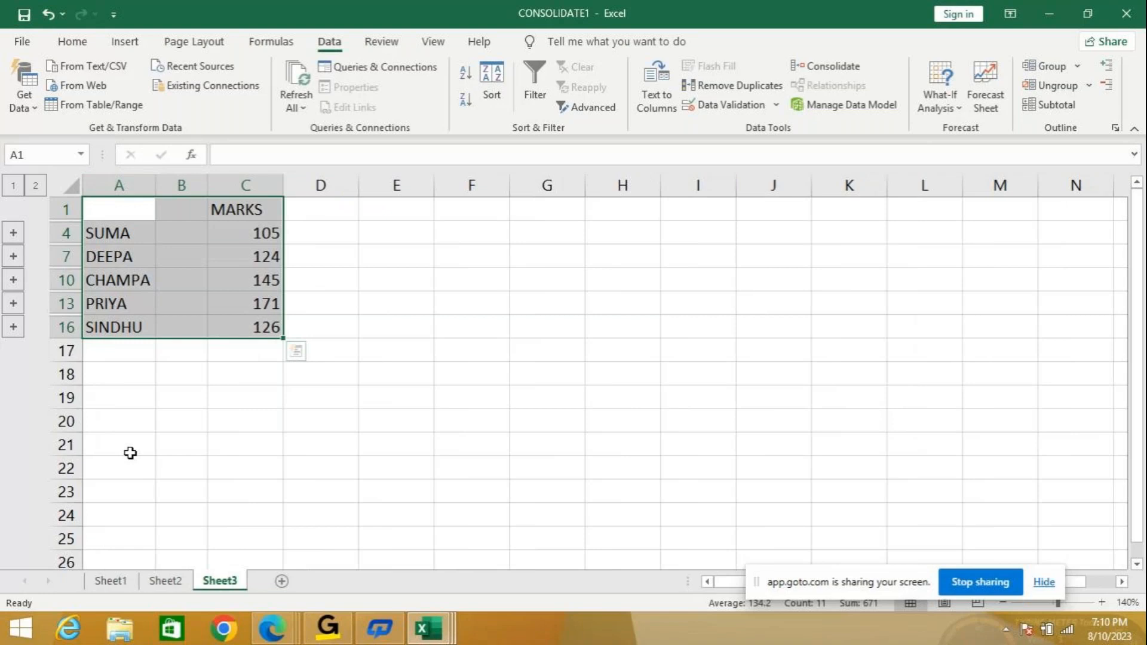
pyautogui.click(36, 186)
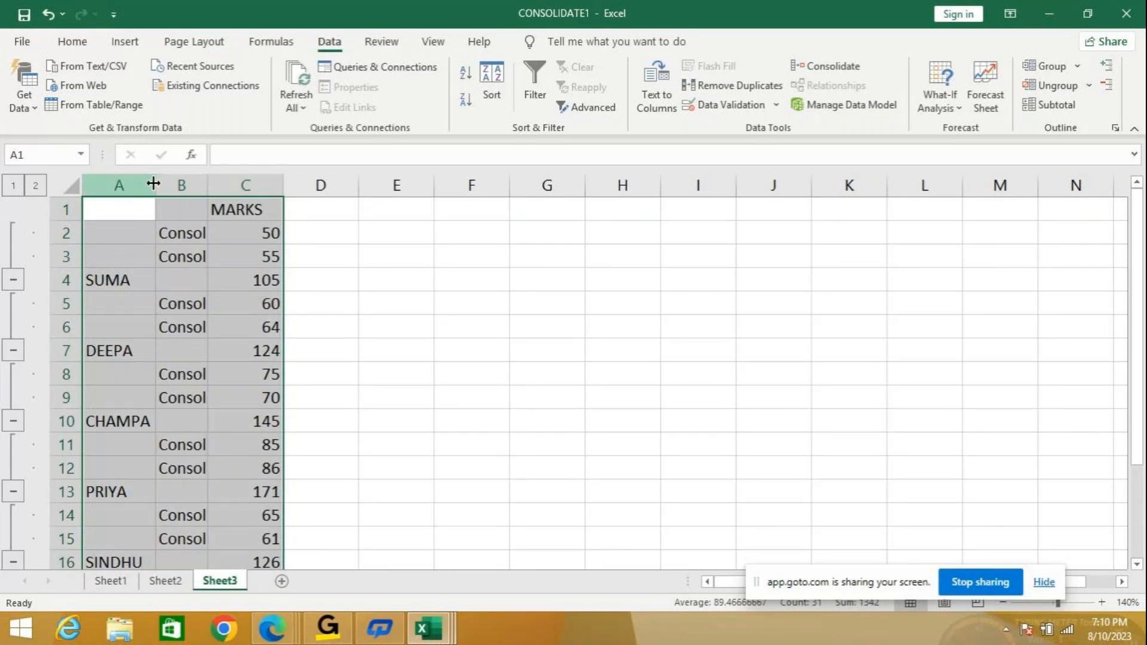
pyautogui.moveTo(208, 185); pyautogui.dragTo(259, 185)
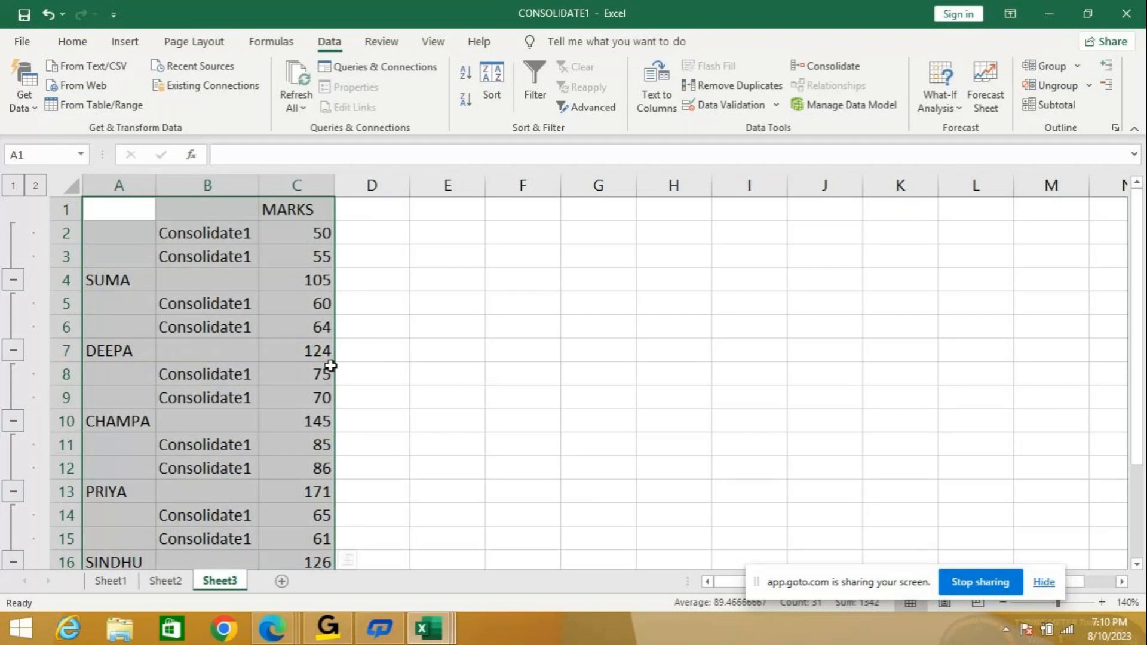
pyautogui.scroll(-2, 293, 261)
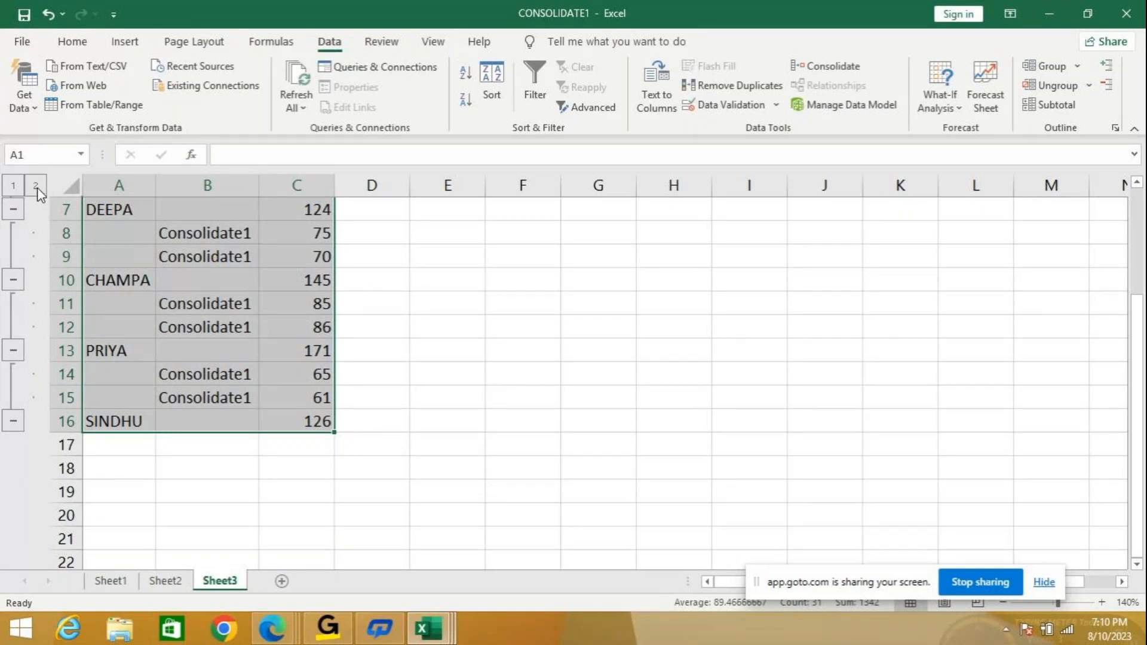
pyautogui.click(13, 421)
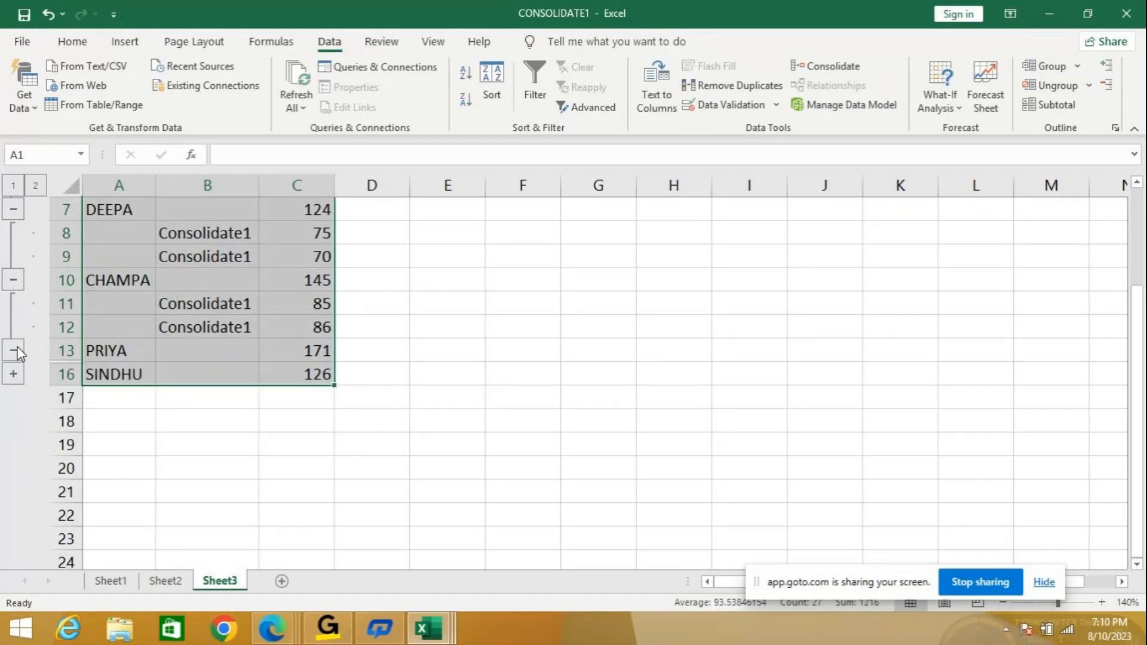
pyautogui.click(13, 351)
pyautogui.click(13, 280)
pyautogui.click(11, 210)
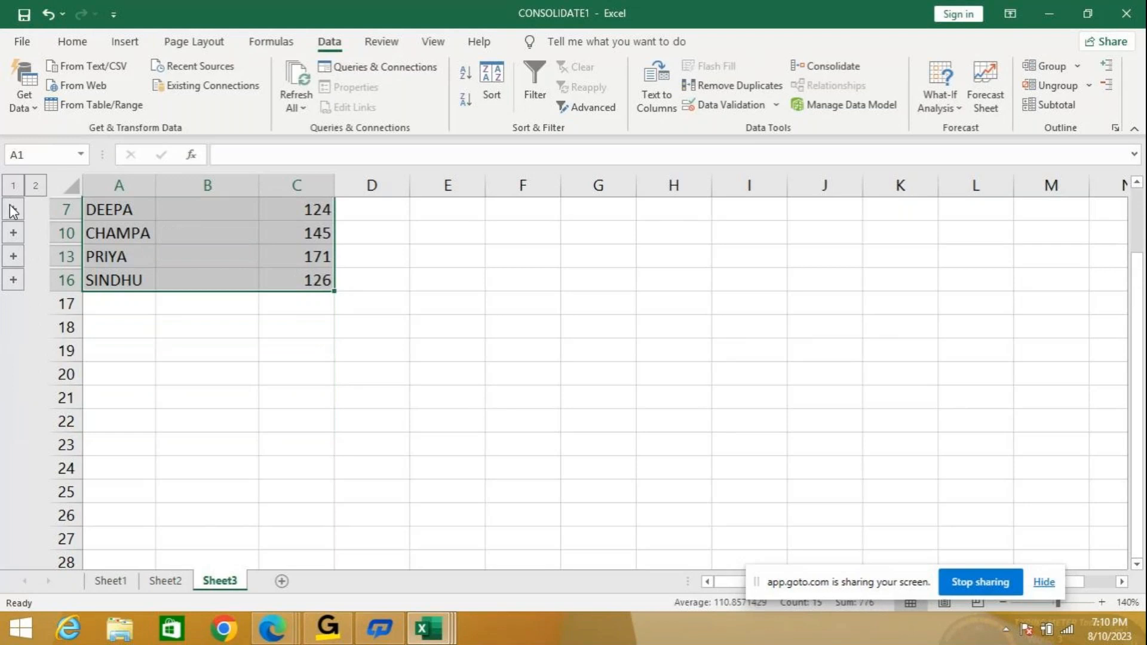
pyautogui.click(36, 187)
pyautogui.scroll(2, 263, 338)
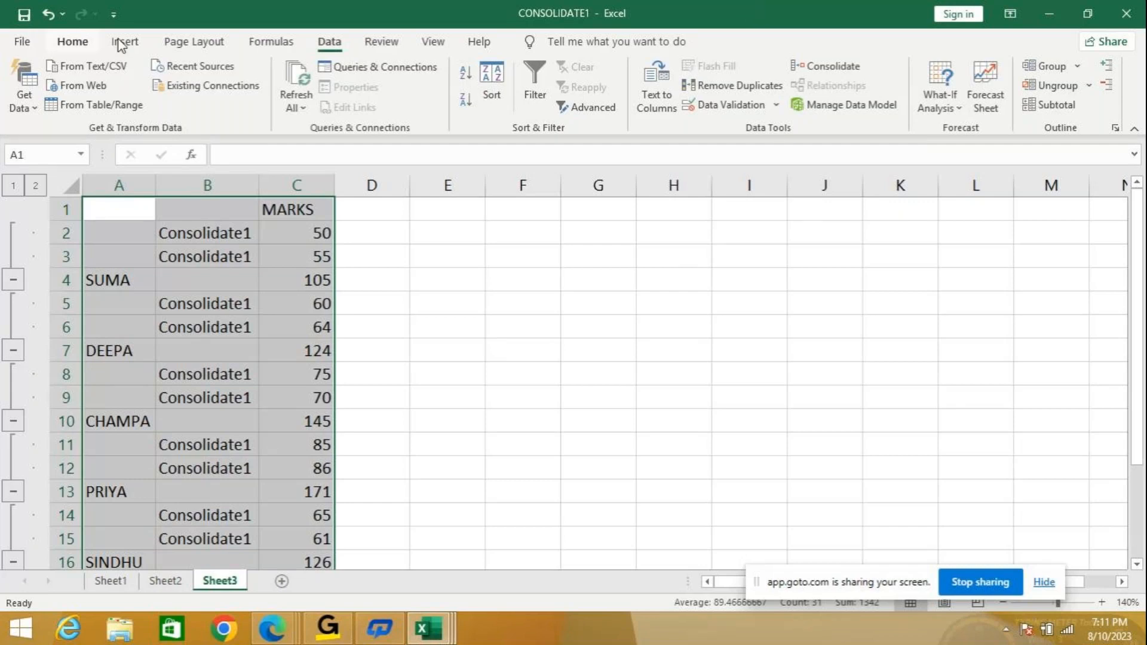
# Open CONSOLIDATE1 in two new windows, CONSOLIDATE1:2 and CONSOLIDATE1:3, from the View tab.
pyautogui.click(434, 43)
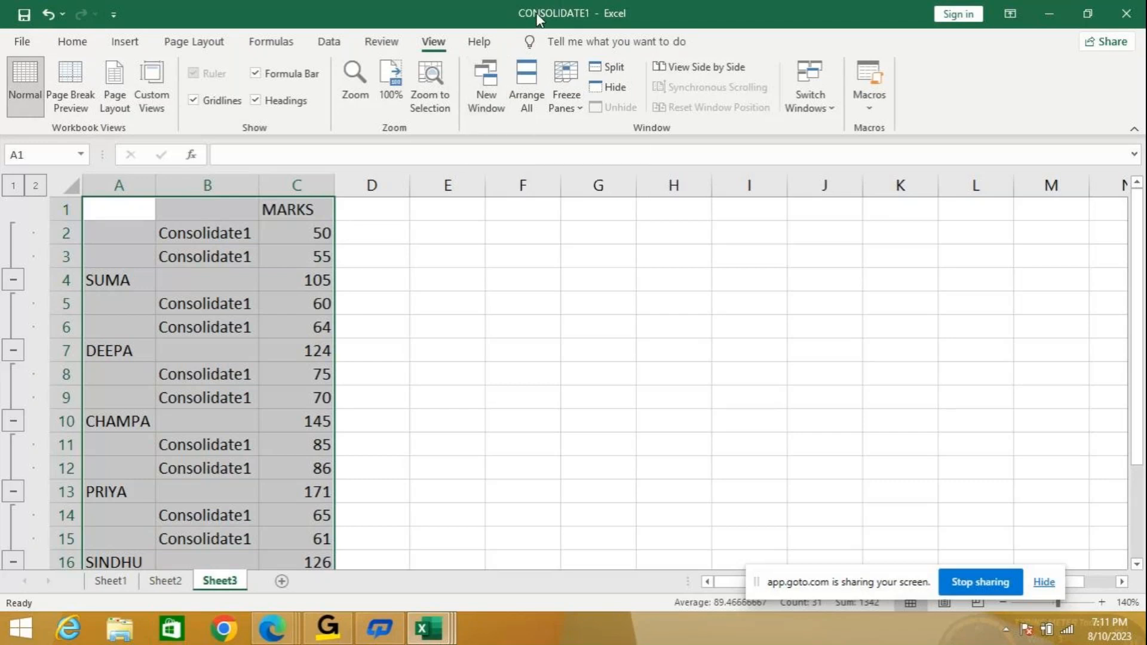
pyautogui.click(490, 109)
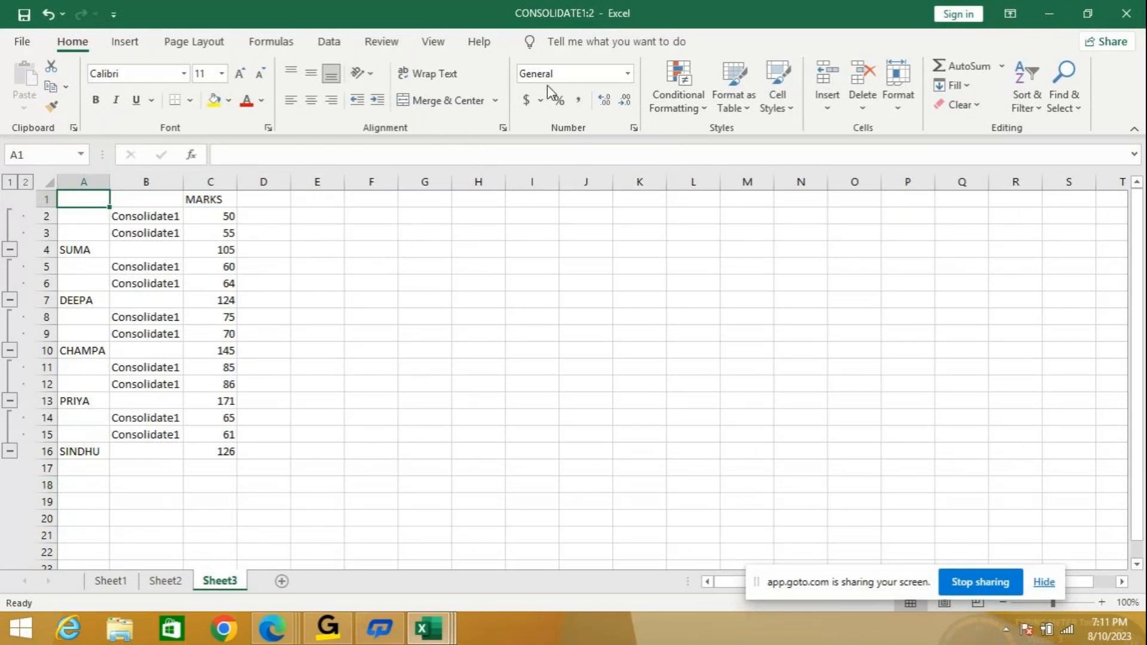
pyautogui.click(434, 43)
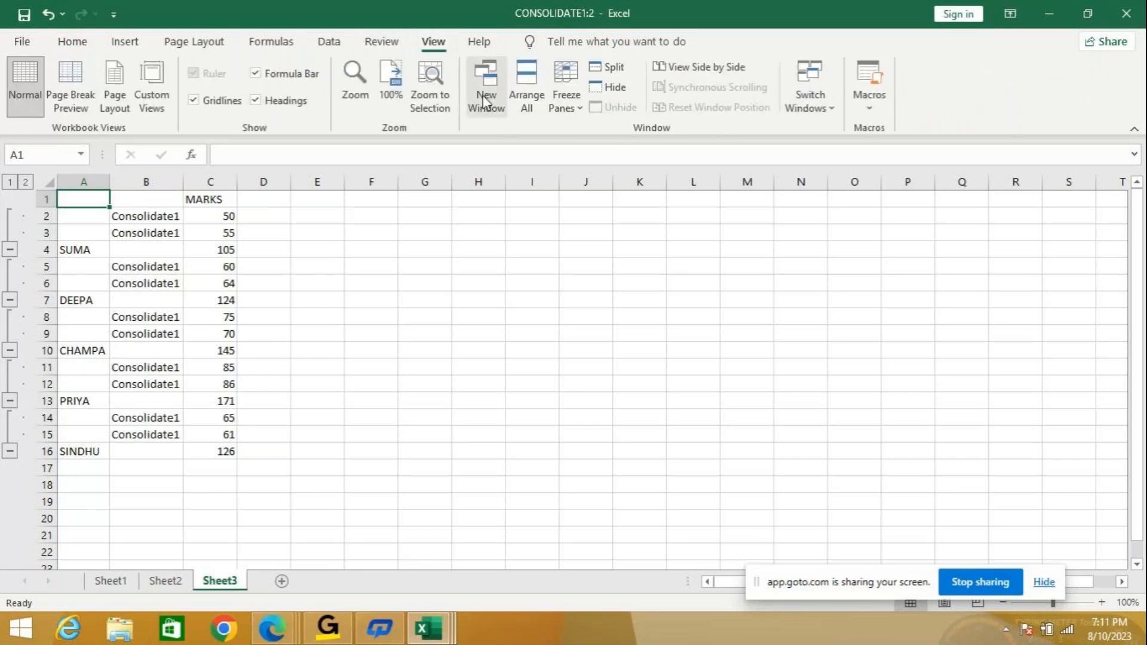
pyautogui.click(480, 110)
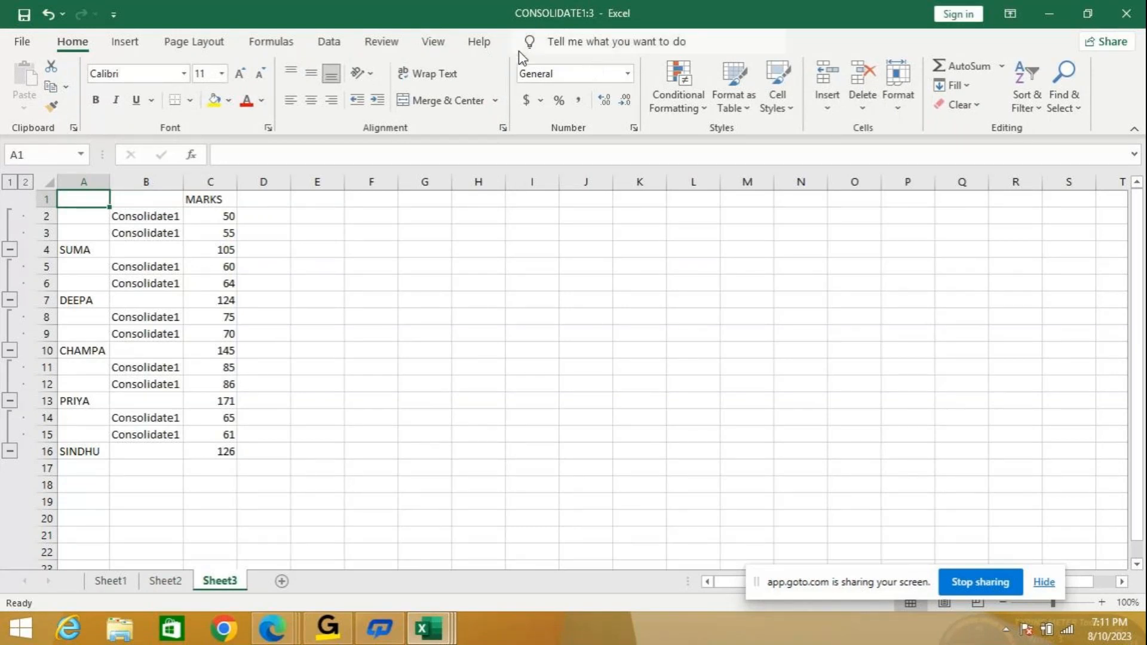
pyautogui.click(435, 45)
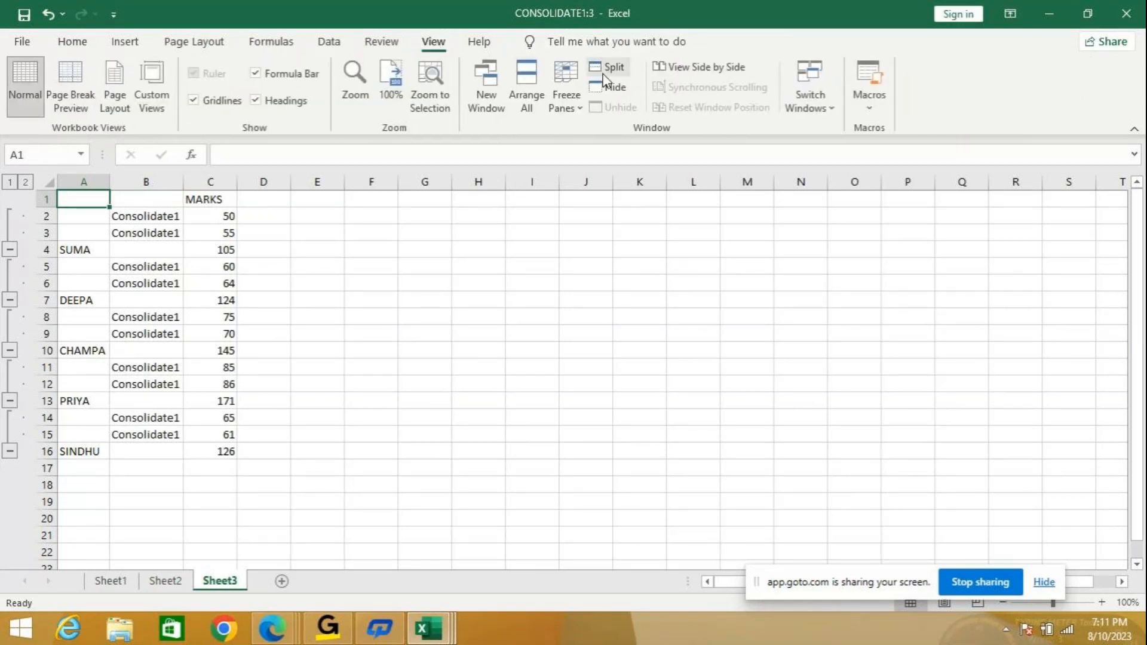
pyautogui.click(533, 93)
# Arrange the windows vertically and close the simple examples workbook without saving.
pyautogui.click(686, 213)
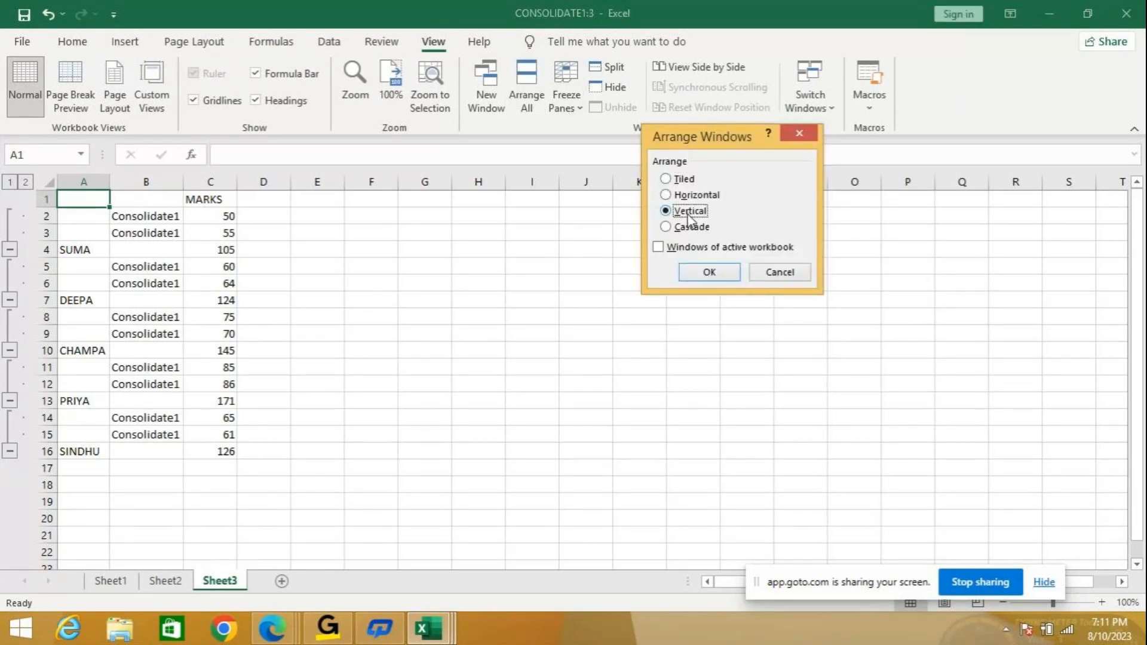
pyautogui.click(702, 274)
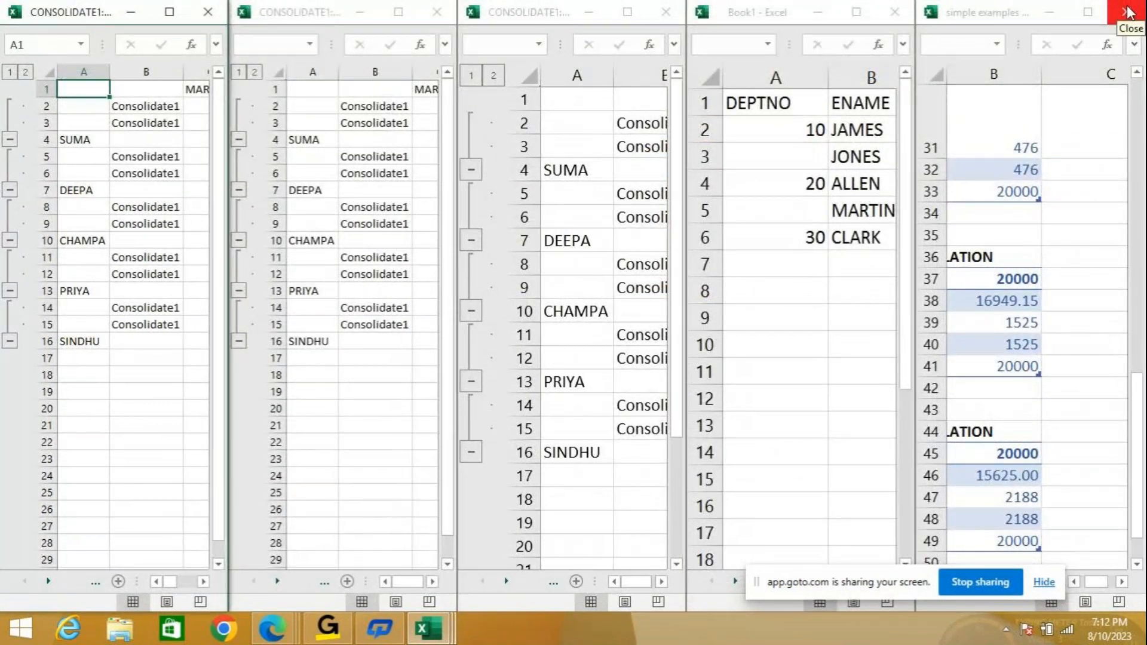
pyautogui.click(1127, 12)
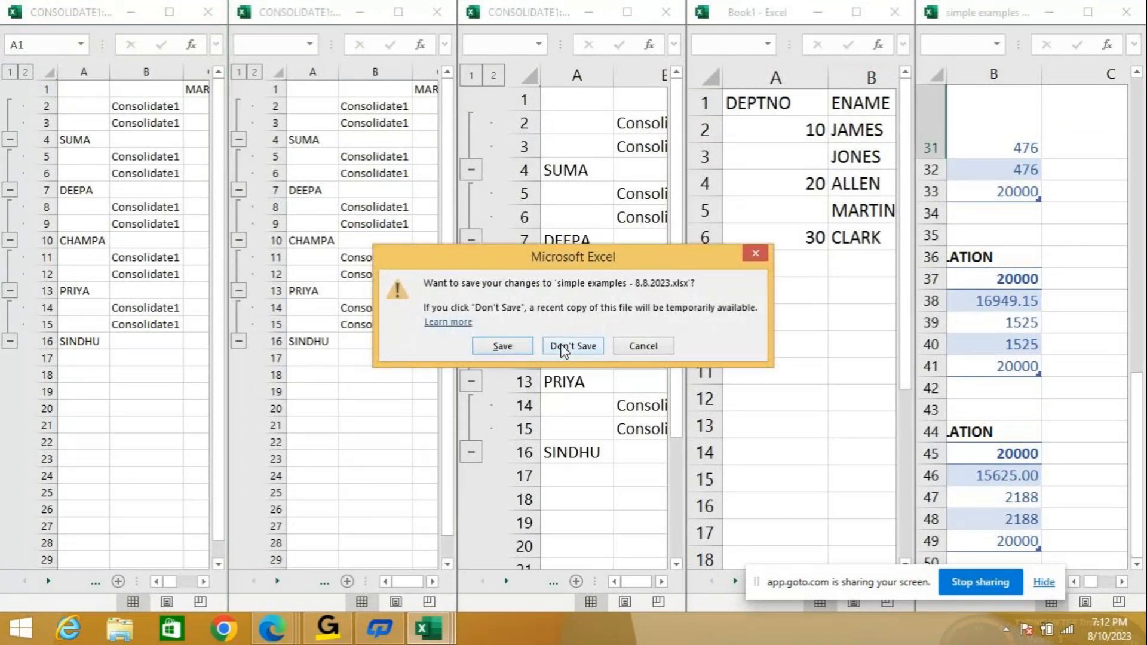
pyautogui.click(562, 346)
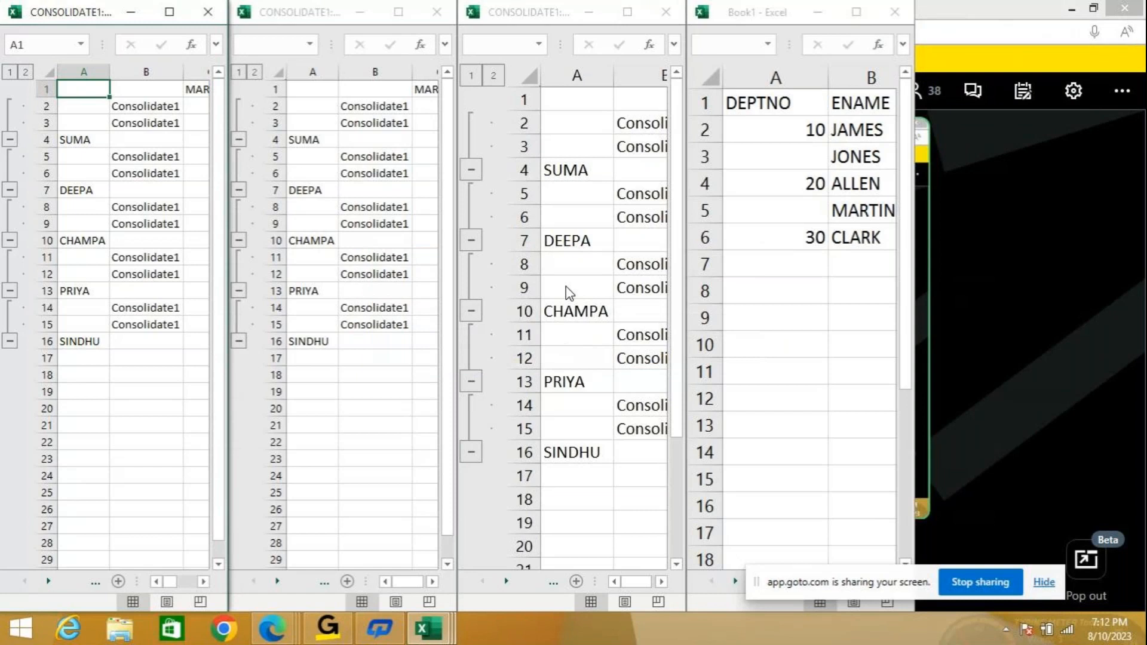
# Close Book1 without saving and maximize the first CONSOLIDATE1 window.
pyautogui.click(894, 12)
pyautogui.click(546, 348)
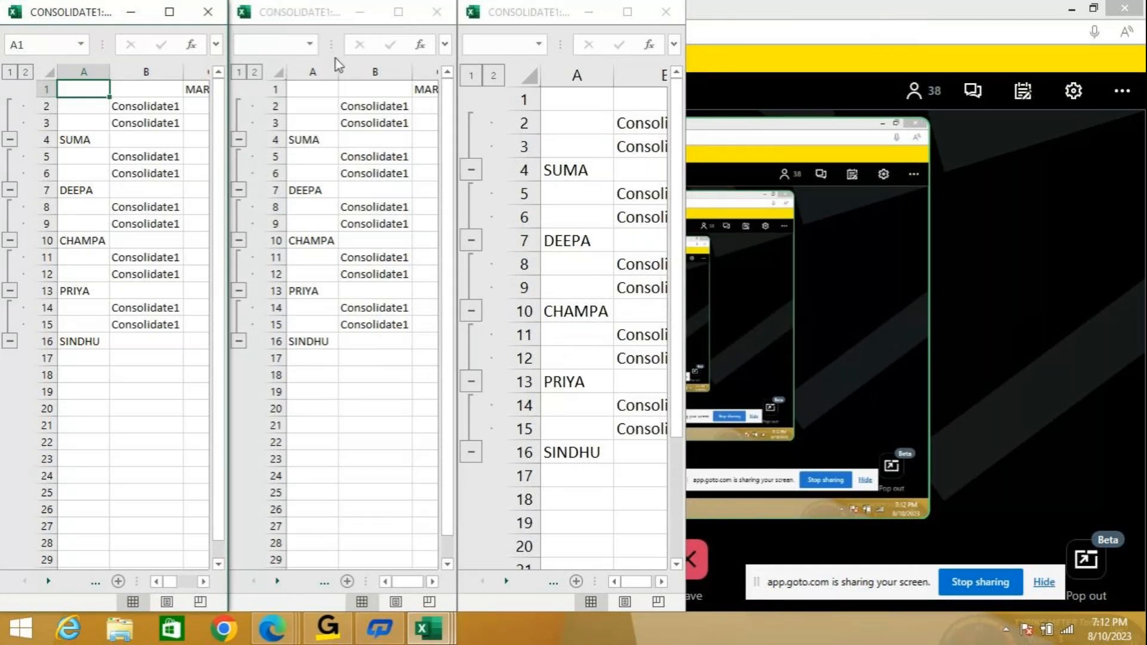
pyautogui.click(301, 12)
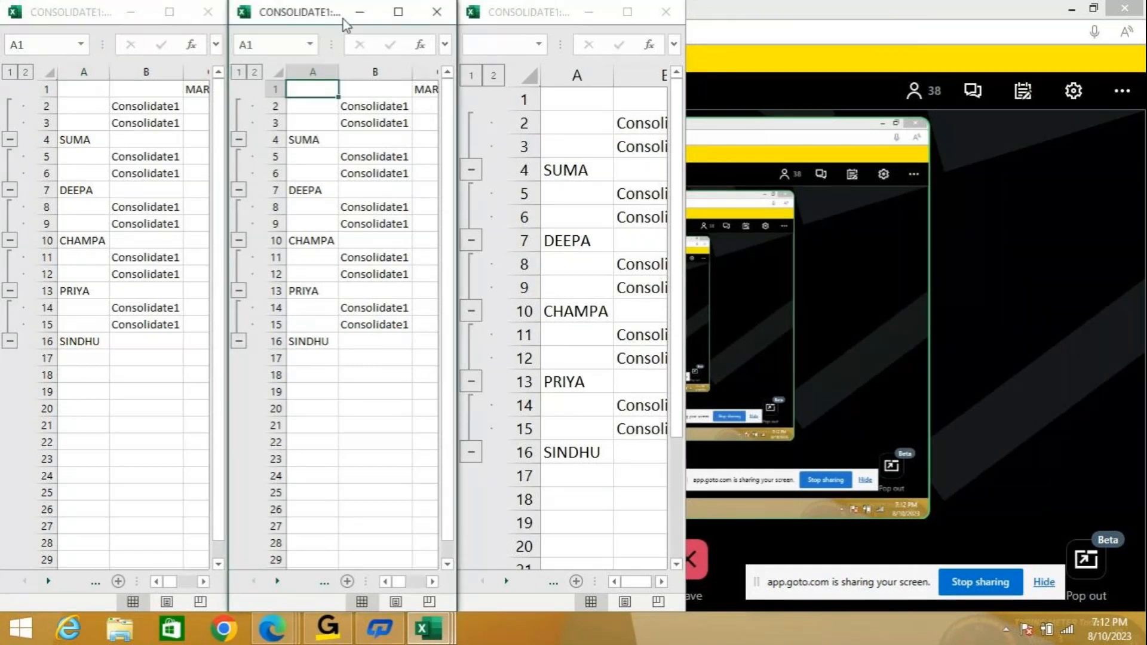
pyautogui.click(169, 12)
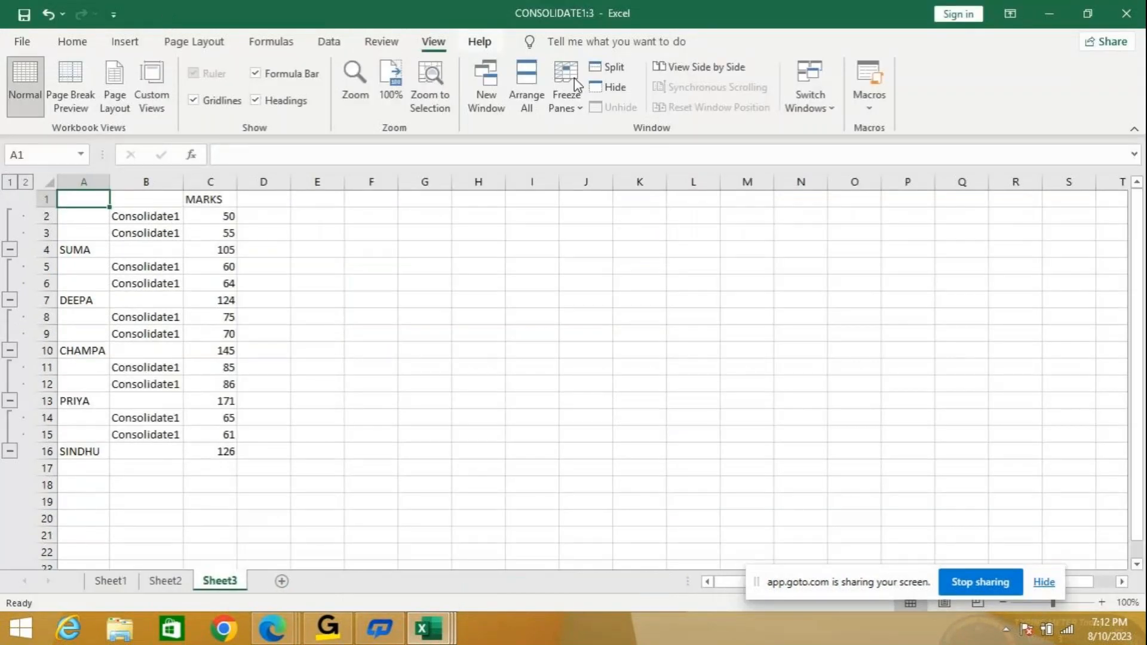
pyautogui.click(527, 96)
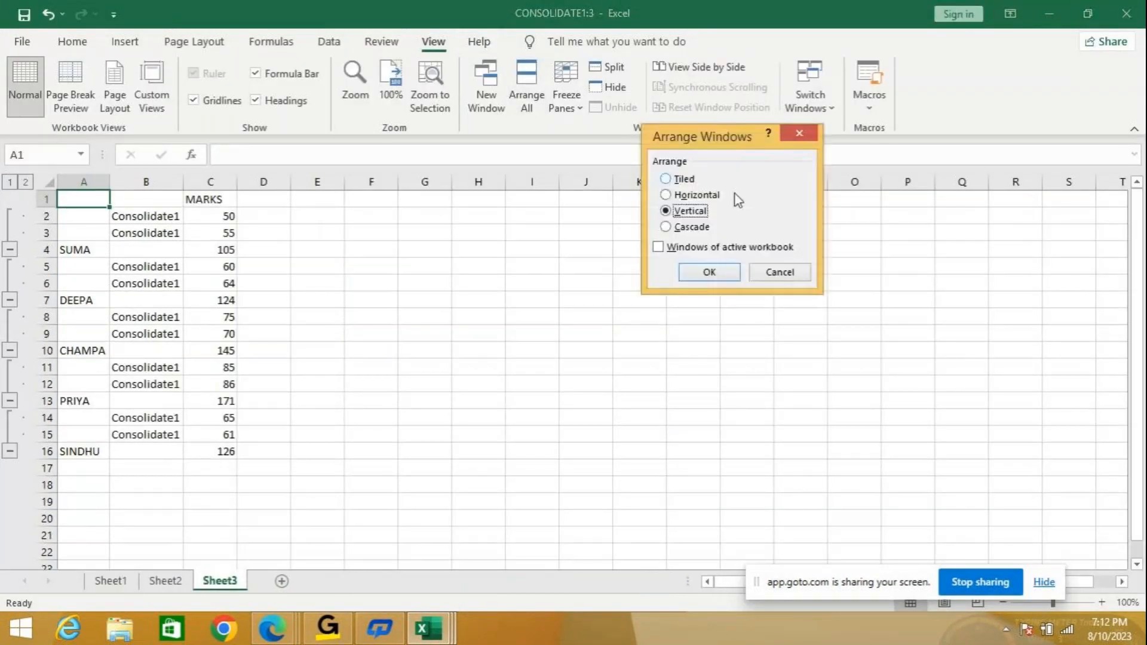
# Tile the CONSOLIDATE1 windows, showing Sheet1 and Sheet2 side by side.
pyautogui.click(699, 272)
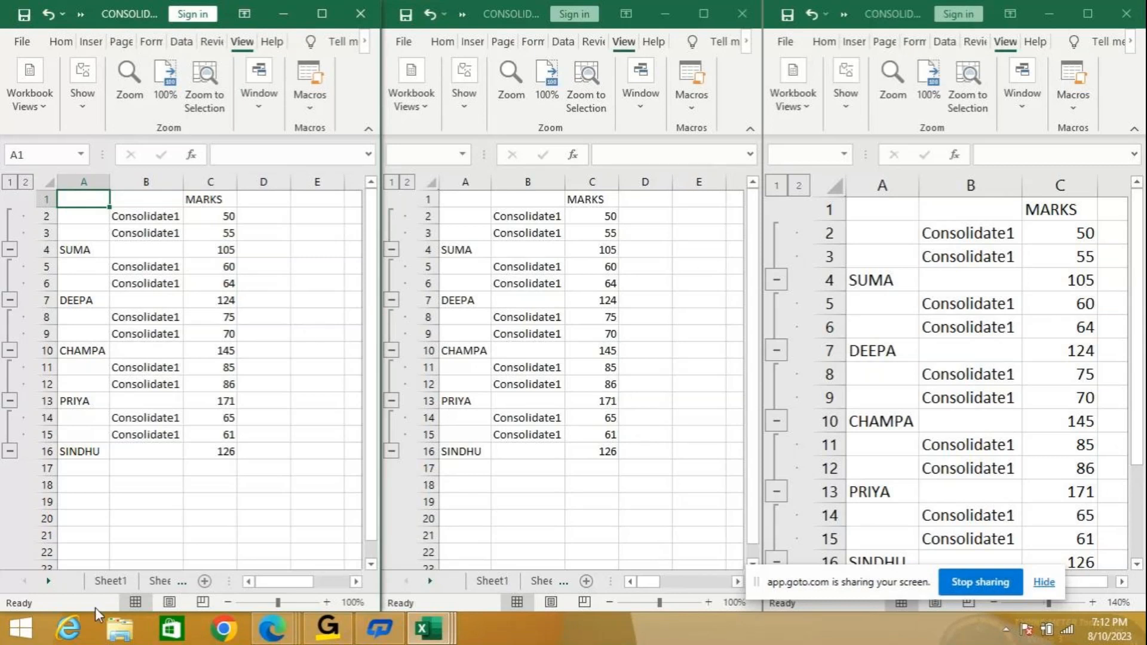
pyautogui.click(112, 581)
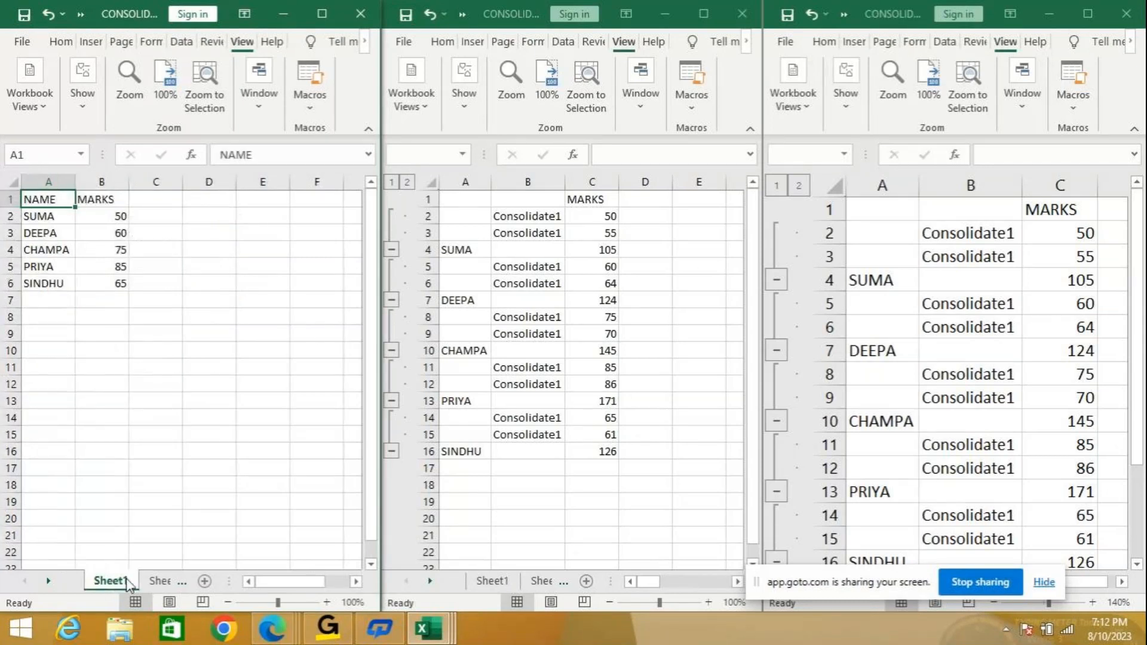
pyautogui.click(545, 583)
pyautogui.hotkey('ctrl', 'pageup')
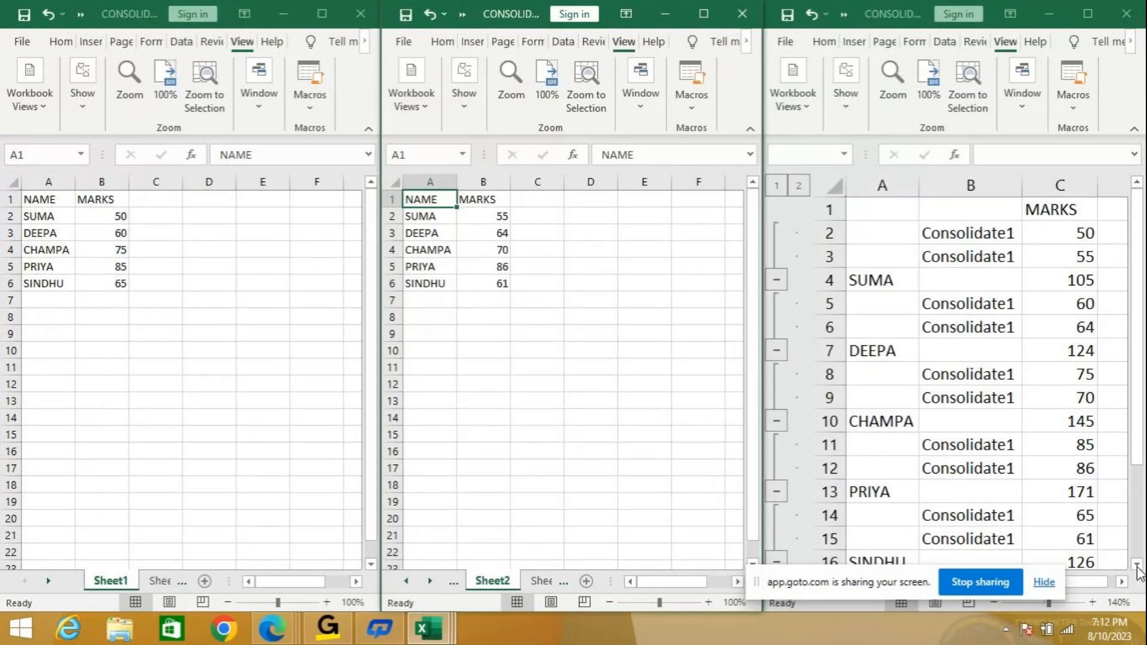
# Change SUMA's mark to 60 on both Sheet1 and Sheet2, then maximize the Sheet1 window.
pyautogui.click(95, 216)
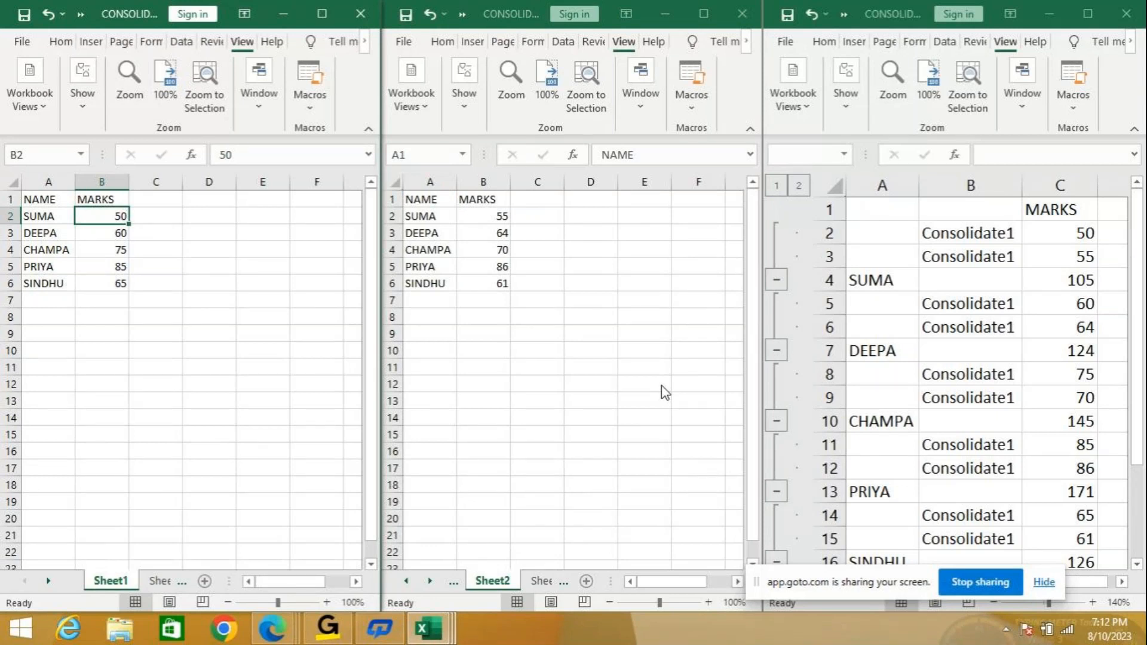
pyautogui.write('60')
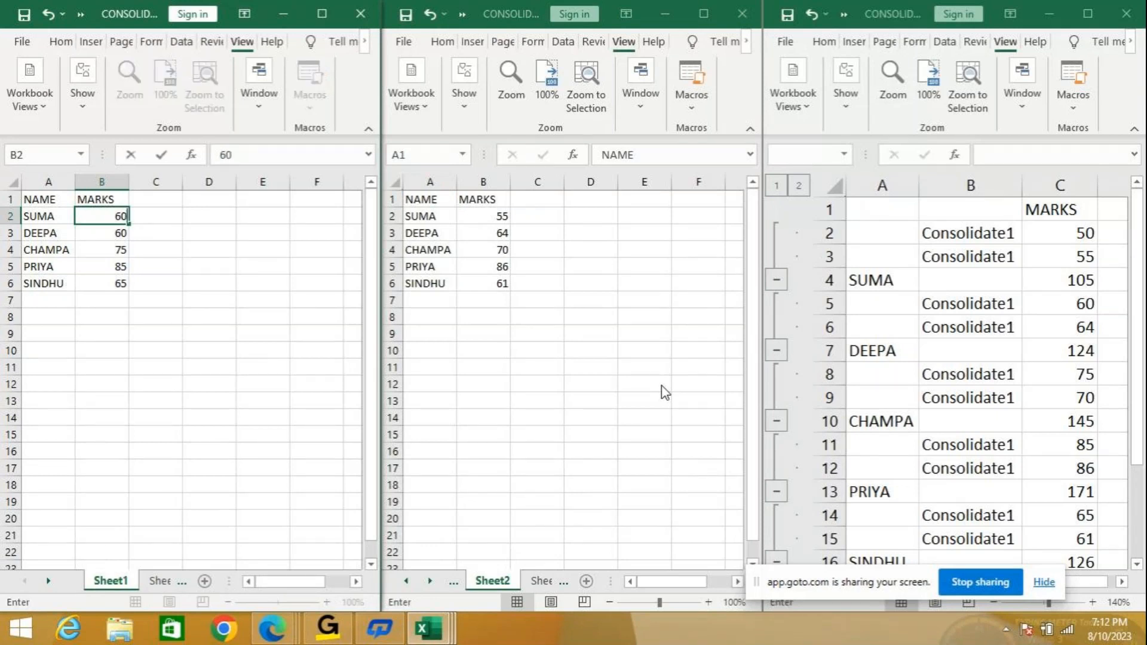
pyautogui.click(477, 212)
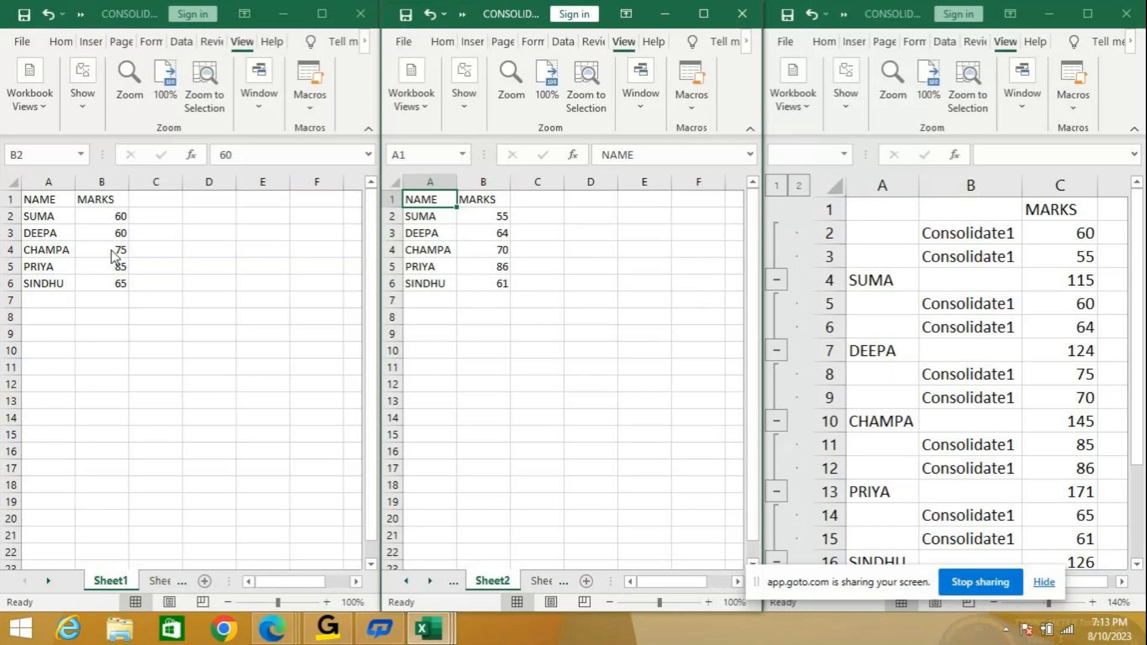
pyautogui.click(480, 221)
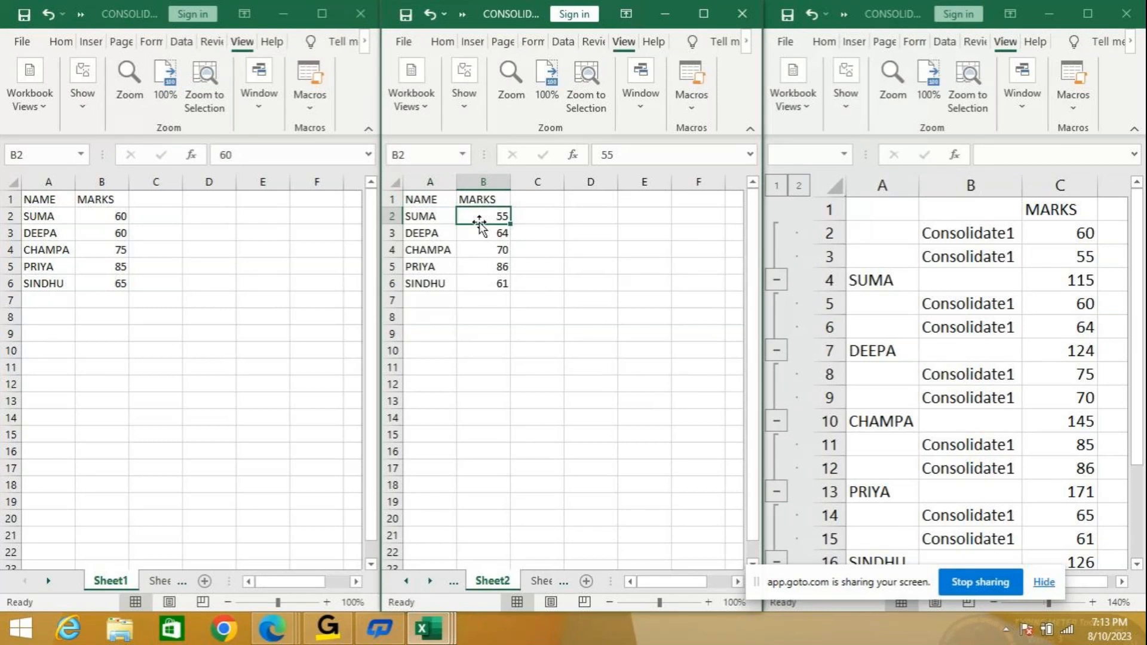
pyautogui.write('60')
pyautogui.press('Return')
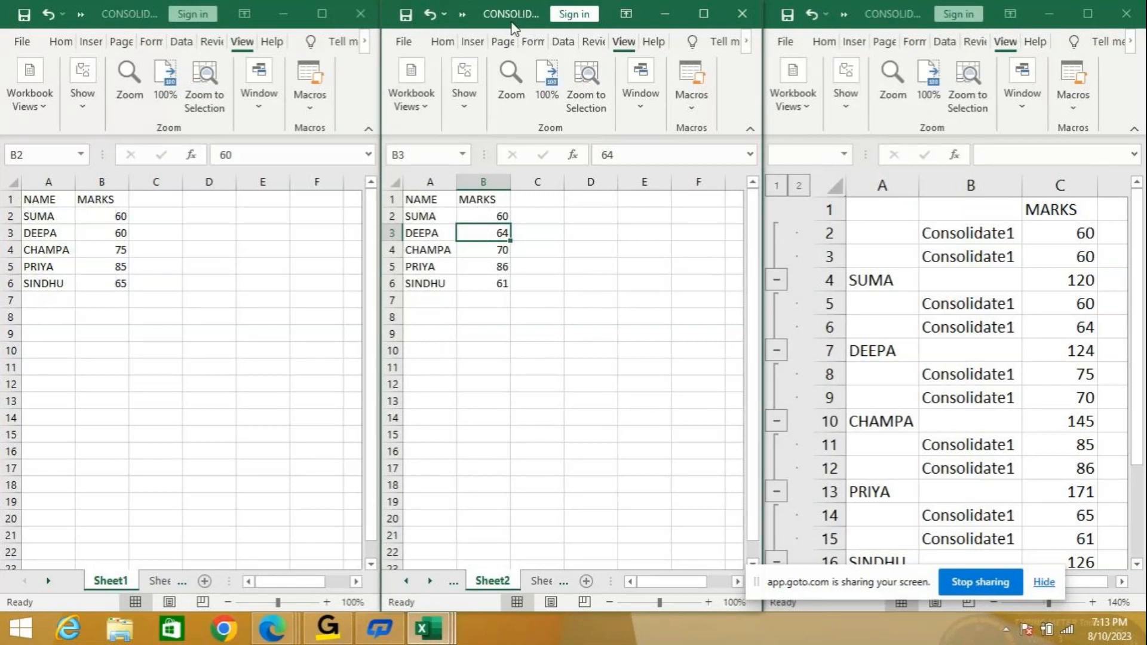
pyautogui.click(245, 45)
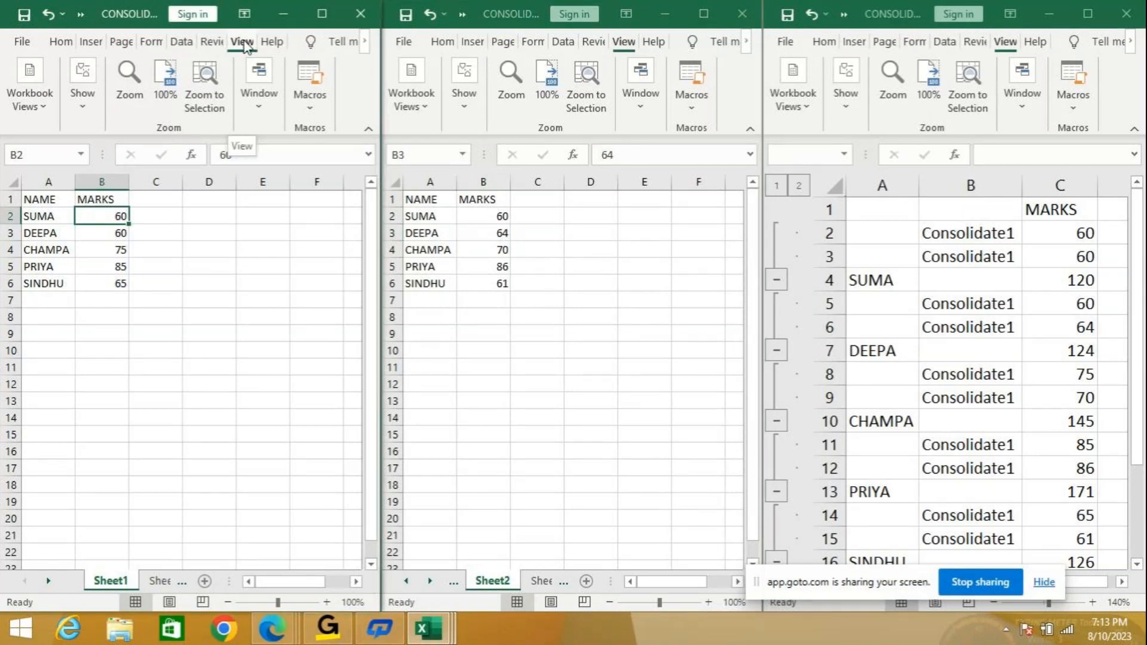
pyautogui.click(324, 24)
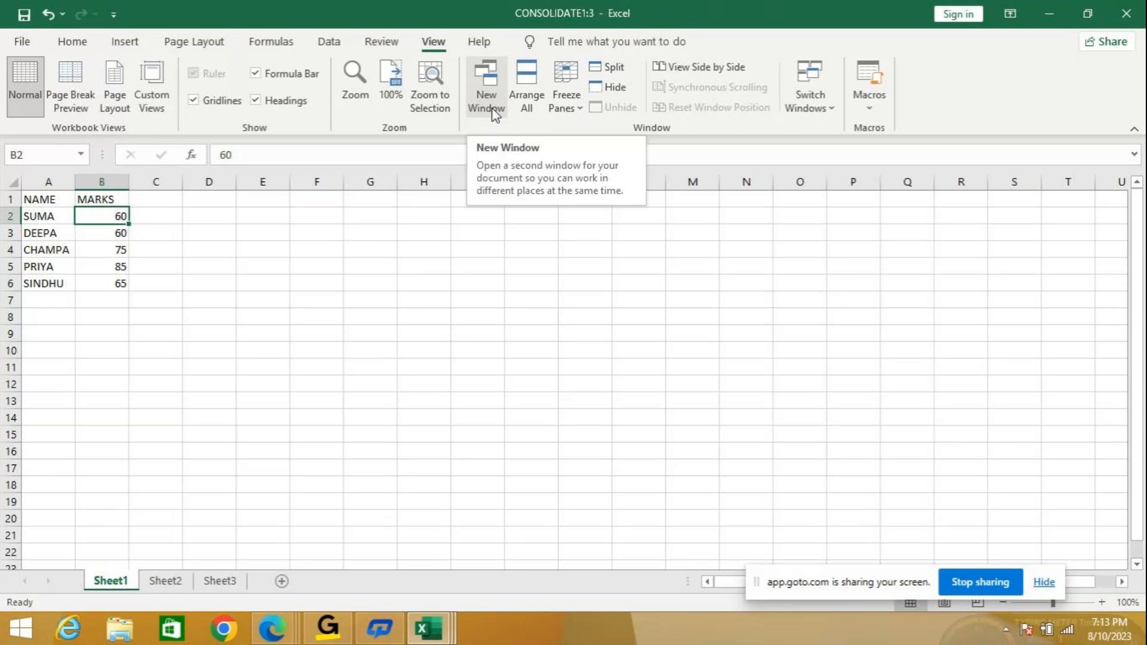
# Copy Sheet1's NAME/MARKS table A1:B6 and close the full-screen window.
pyautogui.moveTo(36, 202); pyautogui.dragTo(112, 285)
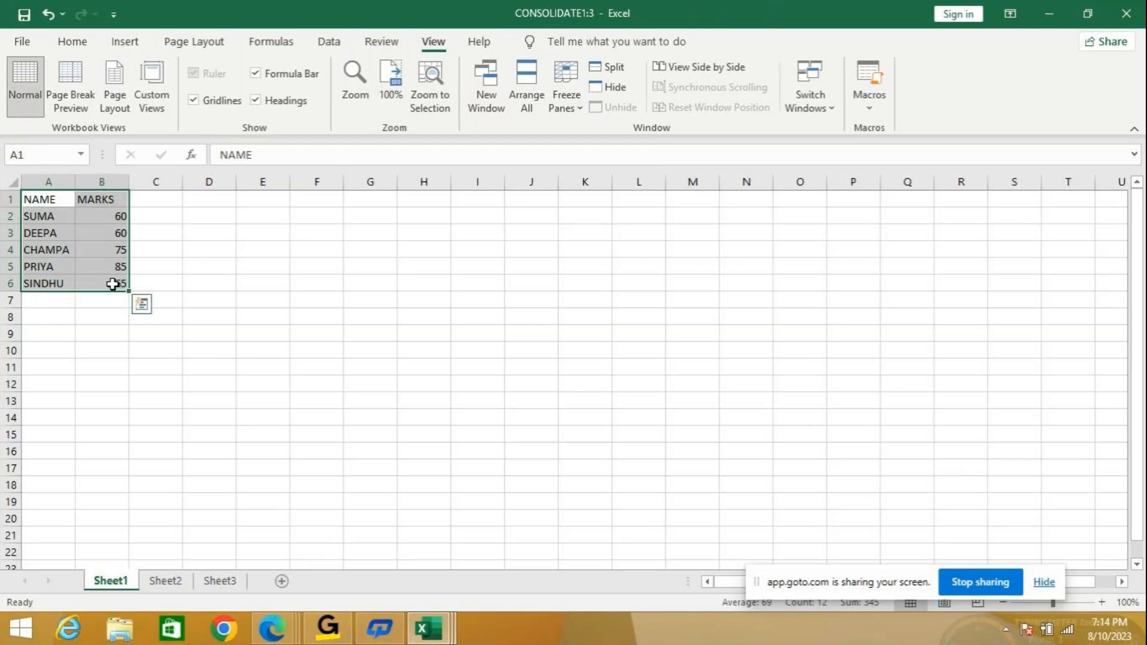
pyautogui.hotkey('ctrl', 'c')
pyautogui.click(1126, 13)
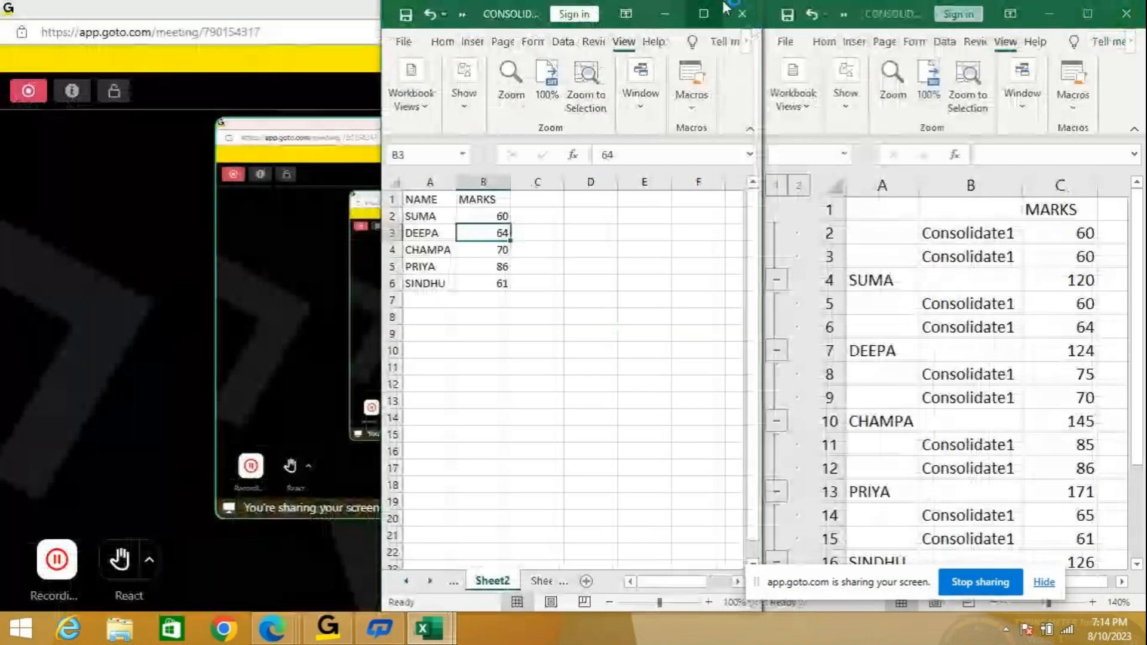
# Close the CONSOLIDATE1 workbook window without saving and bring up the Windows Start screen.
pyautogui.click(739, 13)
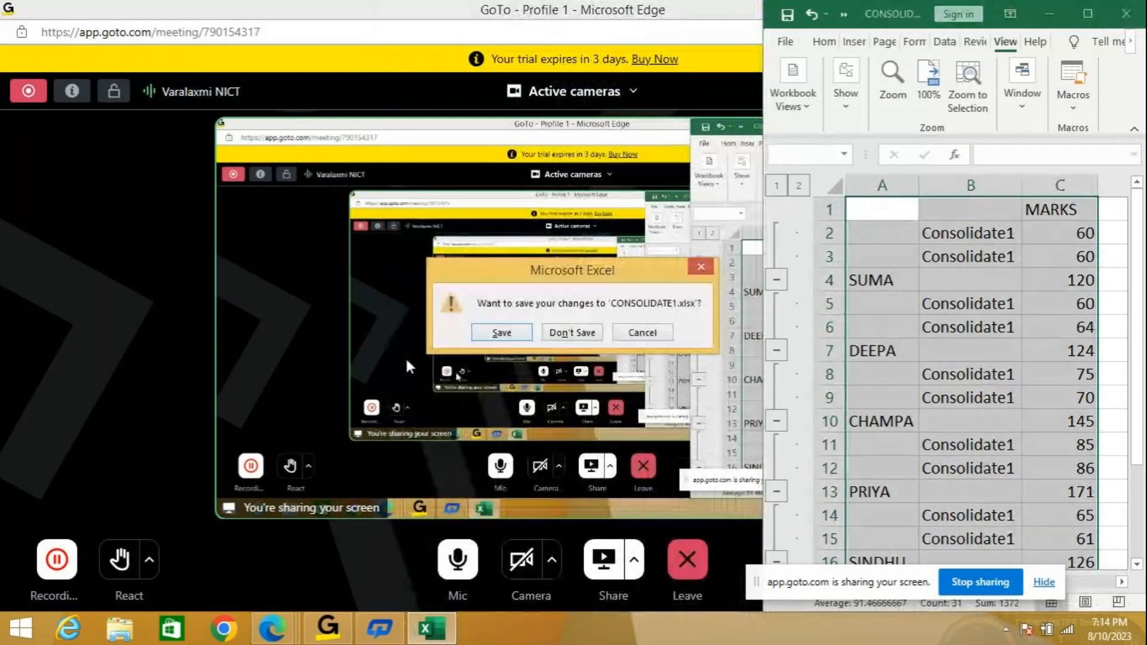
pyautogui.click(571, 333)
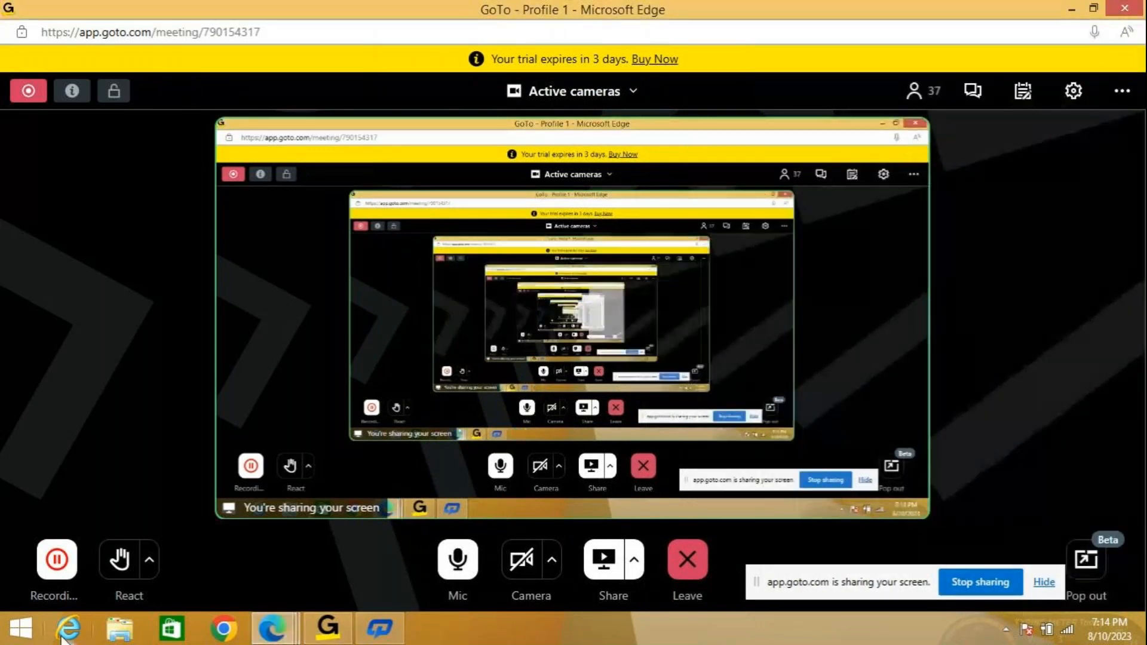
pyautogui.click(21, 628)
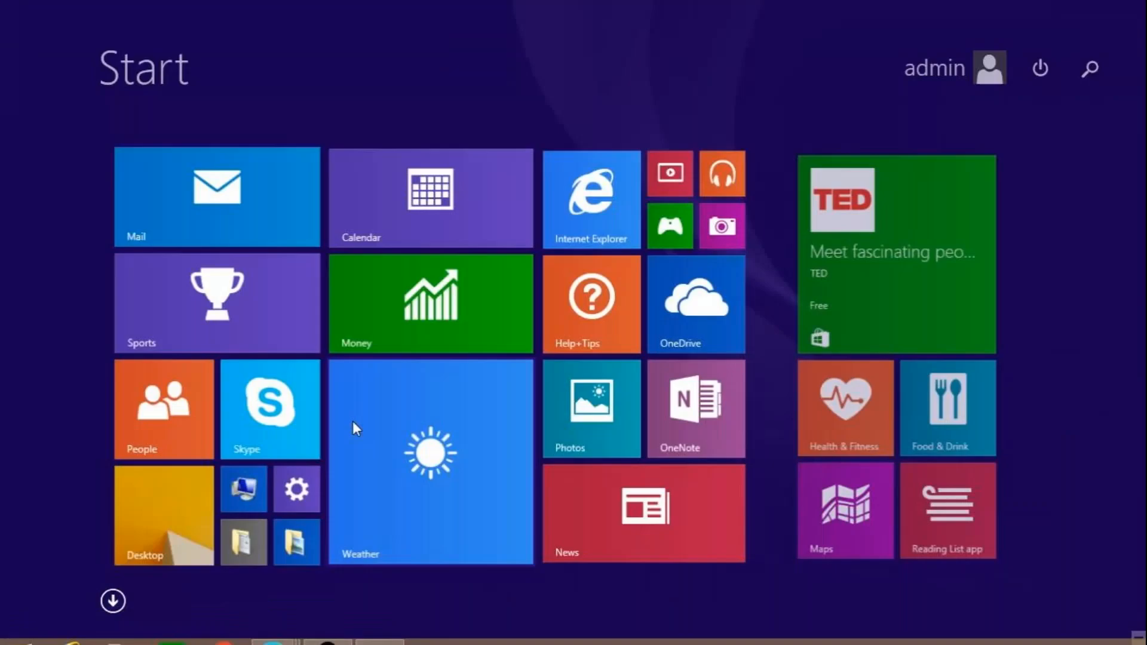
# Launch Excel by searching EXCEL from the Start screen and maximize its start window.
pyautogui.click(1089, 68)
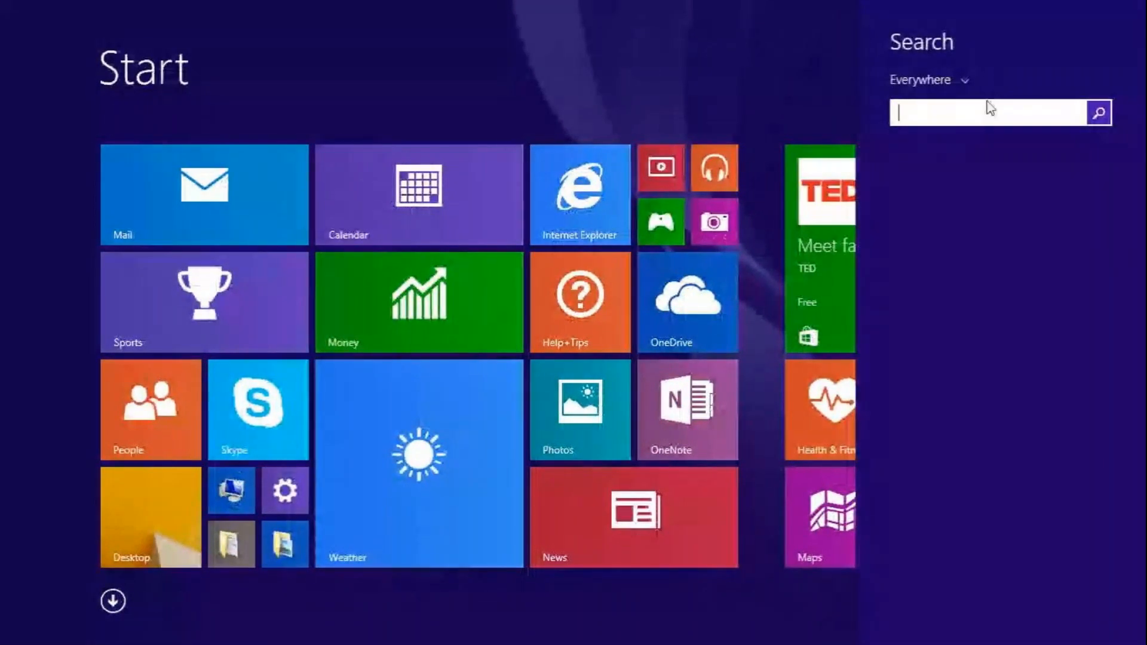
pyautogui.write('EXCEL')
pyautogui.press('Return')
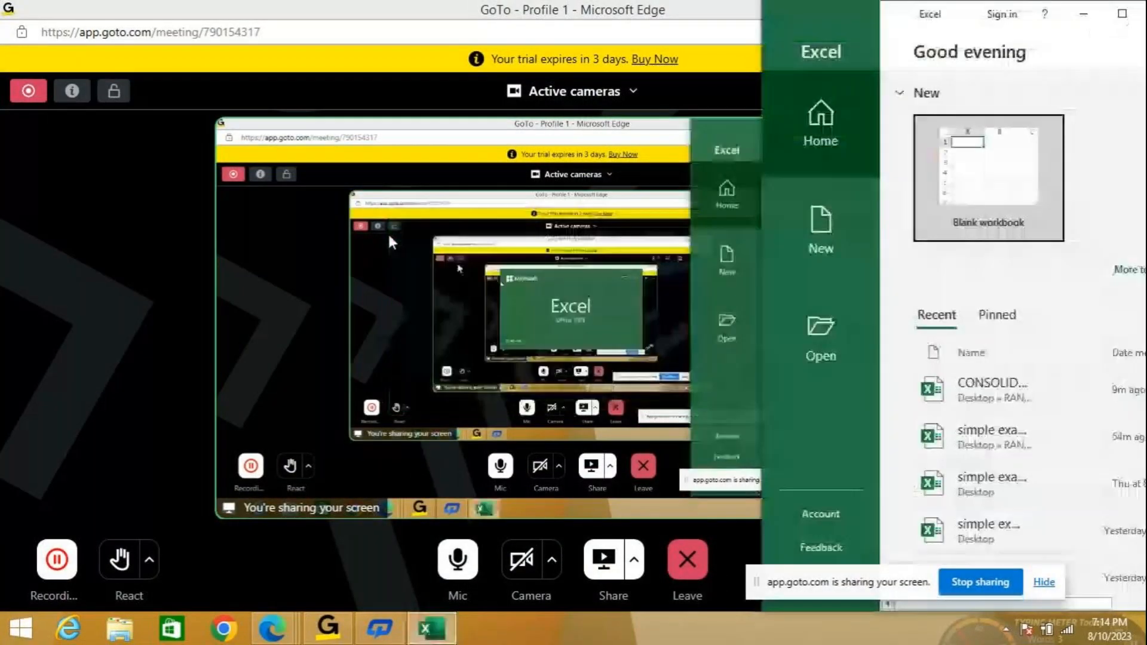
pyautogui.click(1075, 7)
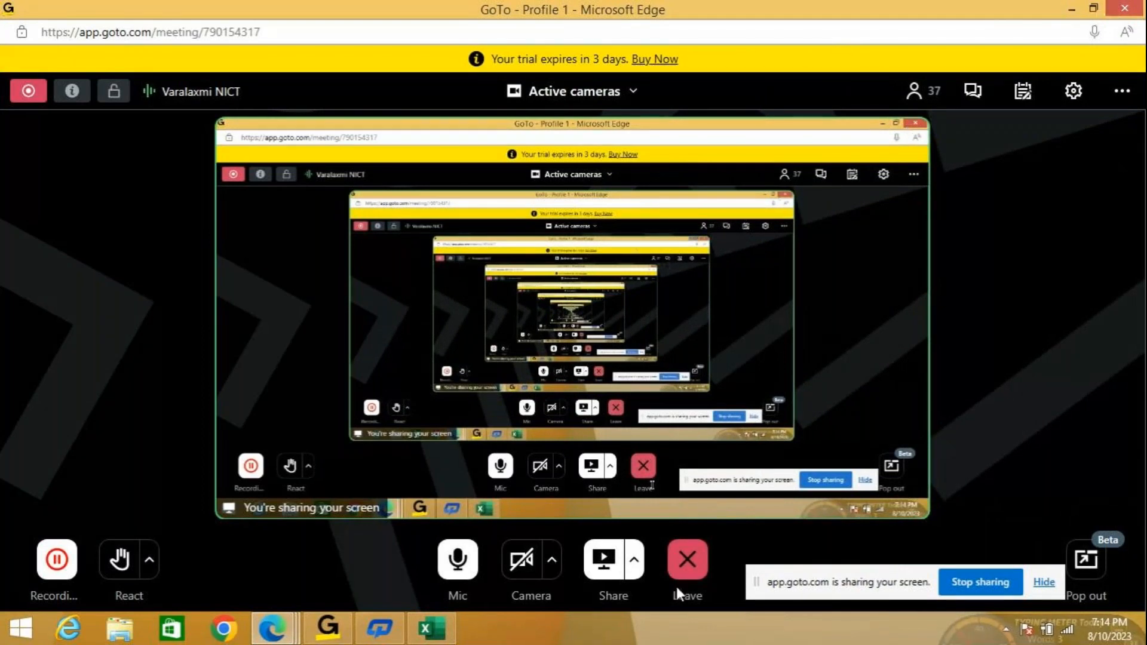
pyautogui.click(635, 561)
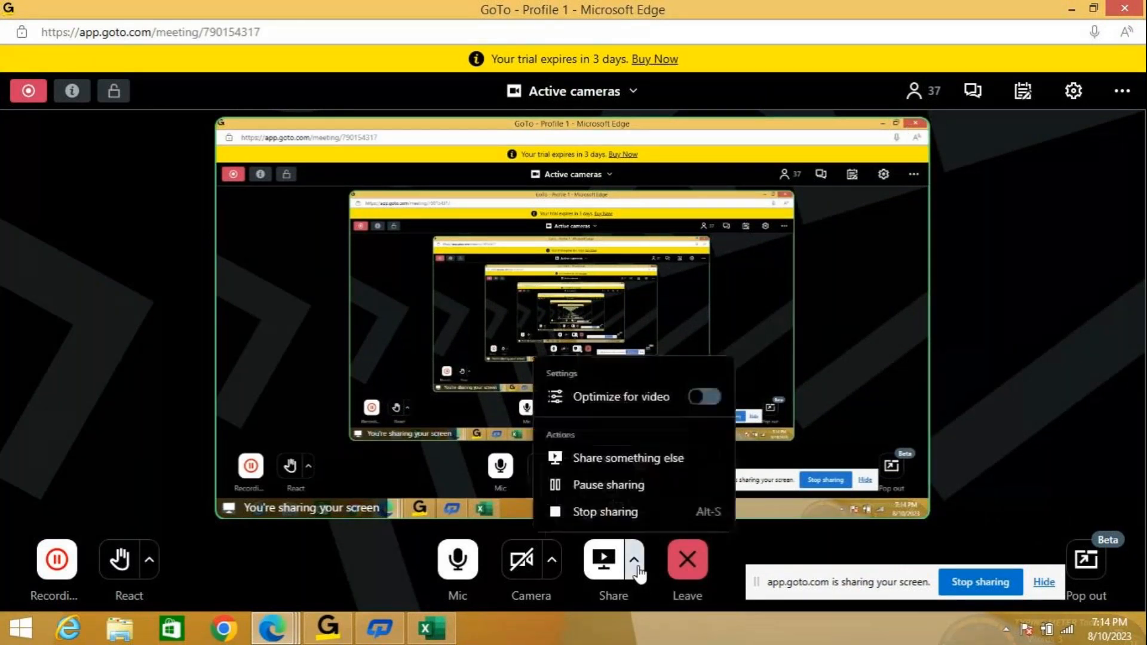
pyautogui.click(431, 628)
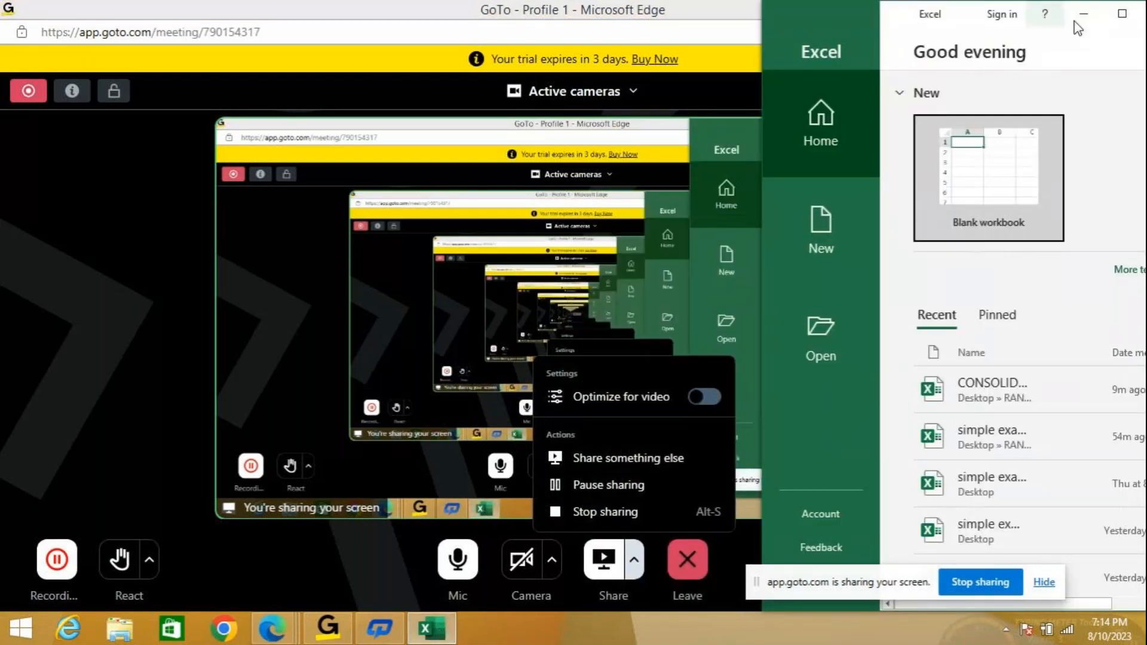
pyautogui.click(1121, 14)
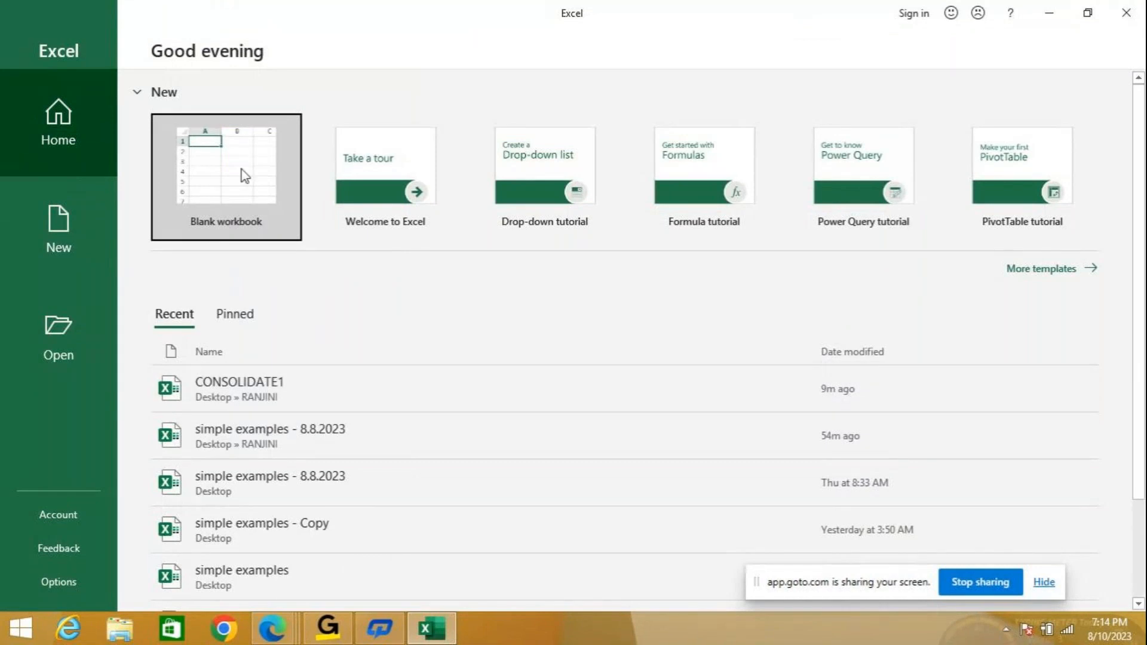
# Paste the NAME/MARKS table into A1 of a new blank workbook and zoom to 130%.
pyautogui.click(241, 169)
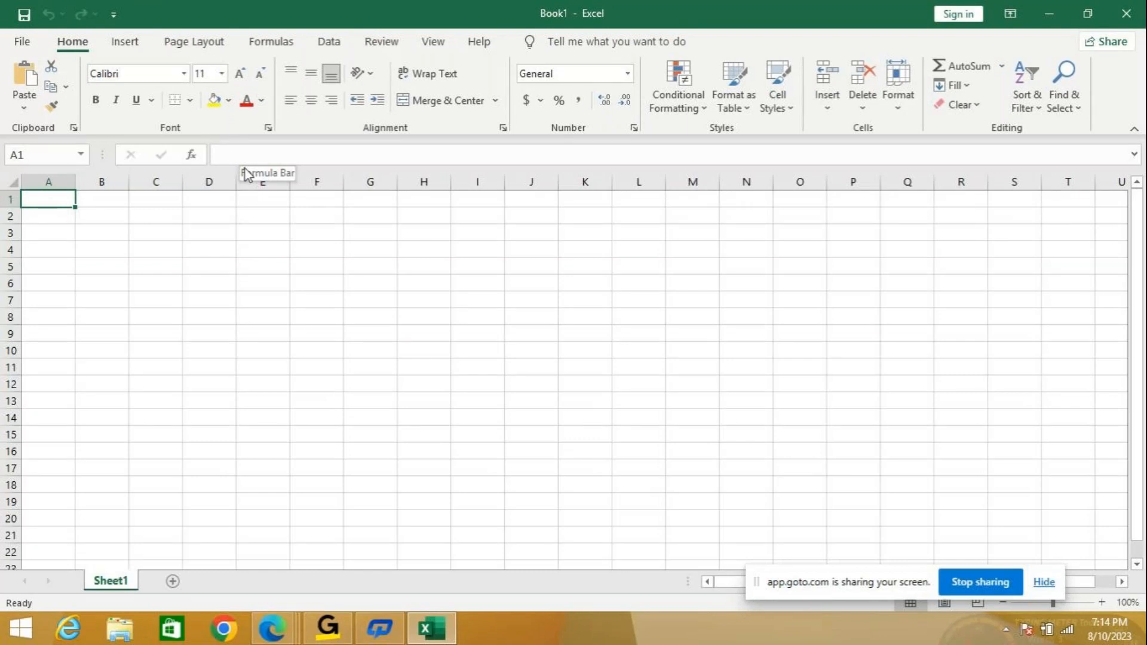
pyautogui.hotkey('ctrl', 'v')
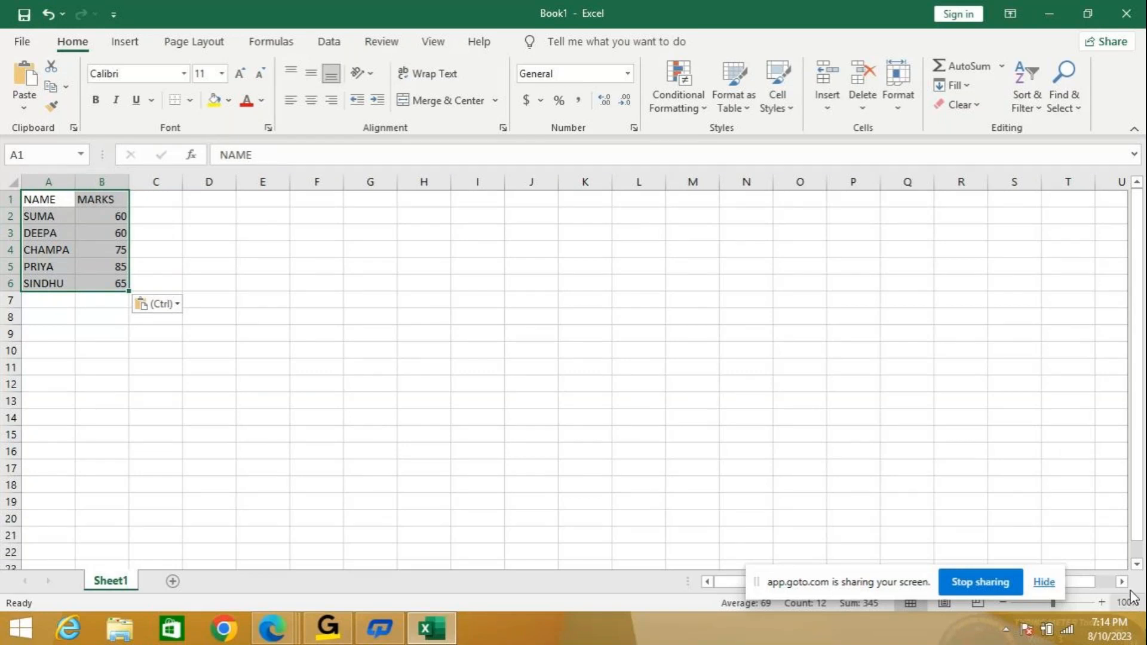
pyautogui.click(1100, 602)
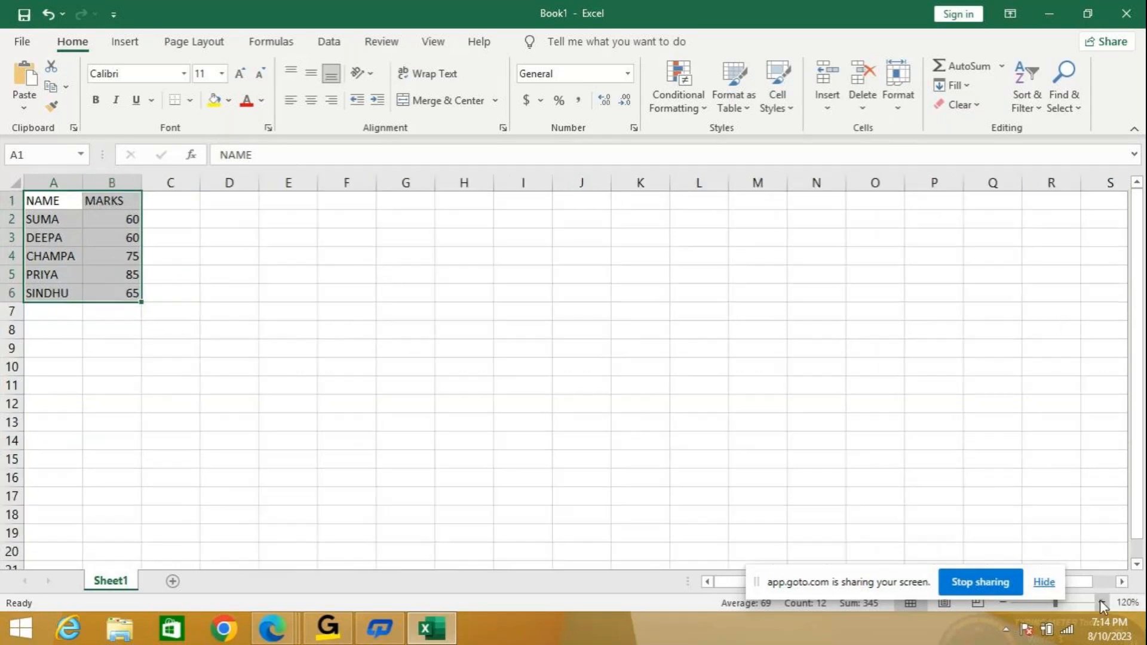
pyautogui.click(1100, 602)
pyautogui.click(1100, 601)
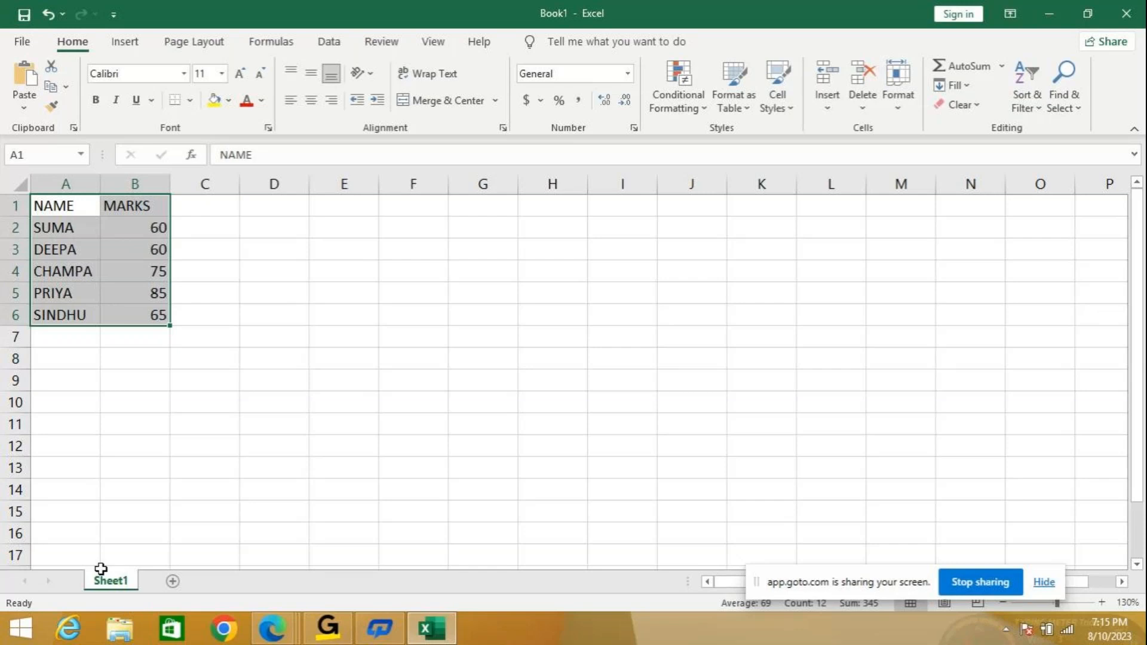
# Rename the Sheet1 tab to '1ST YEAR'.
pyautogui.rightClick(110, 589)
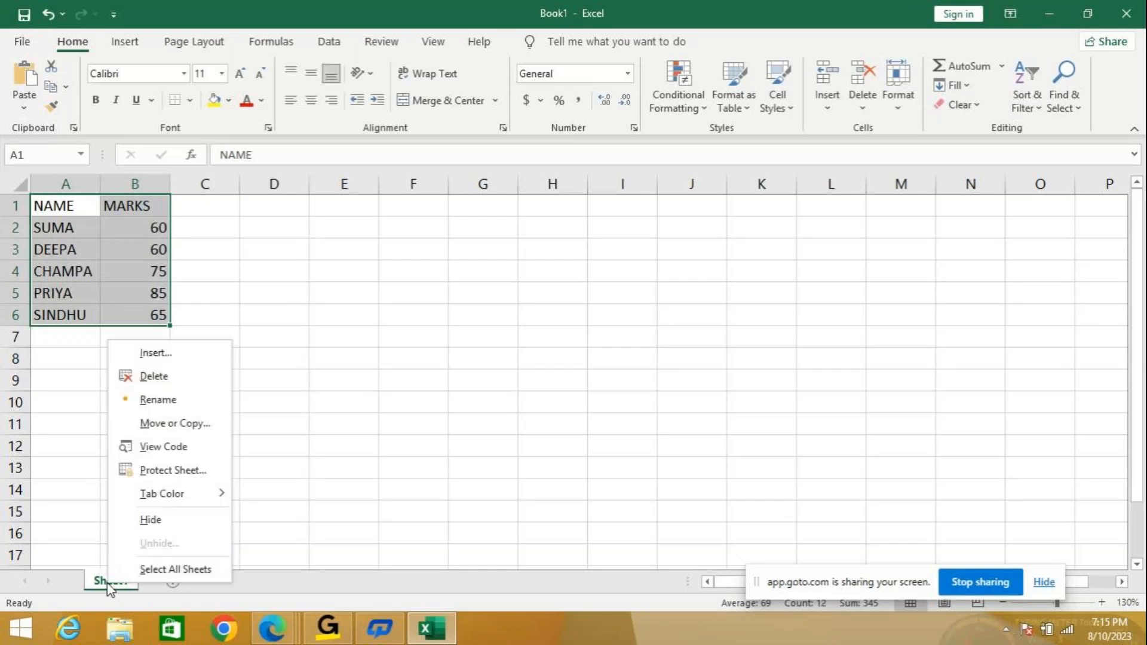
pyautogui.click(155, 401)
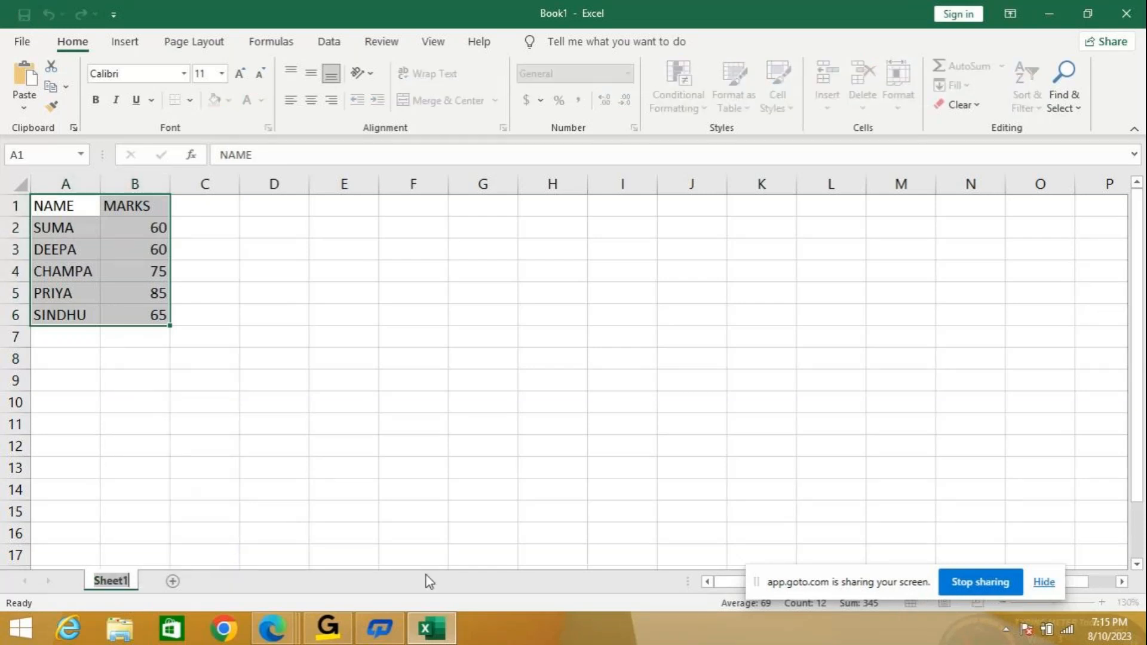
pyautogui.write('1ST')
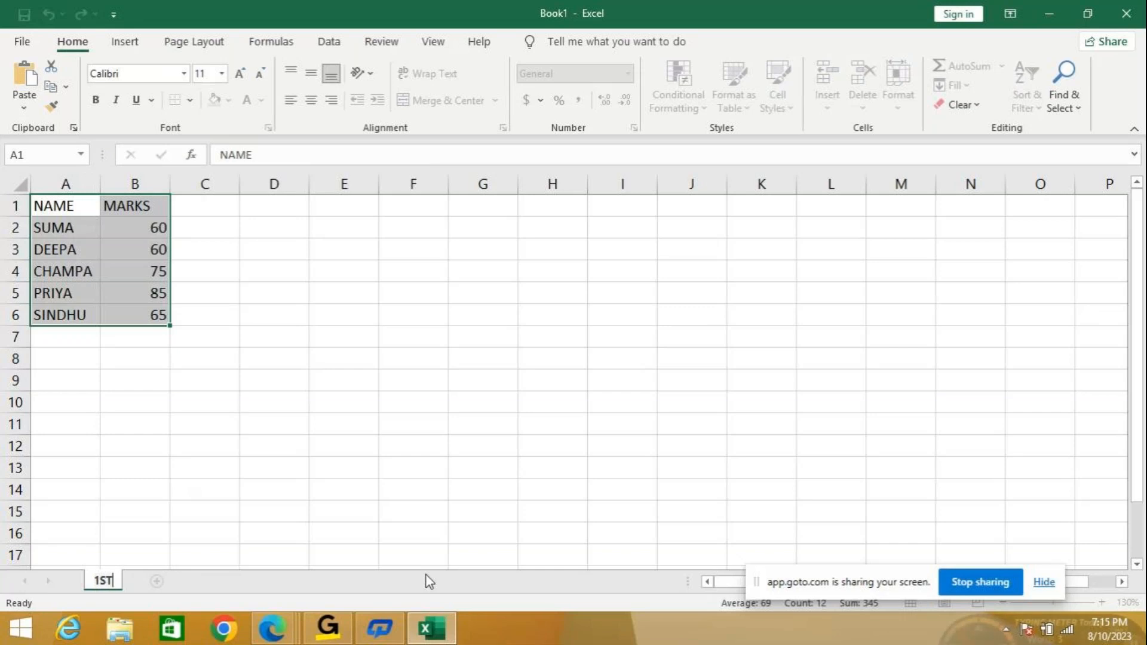
pyautogui.write(' YEAR')
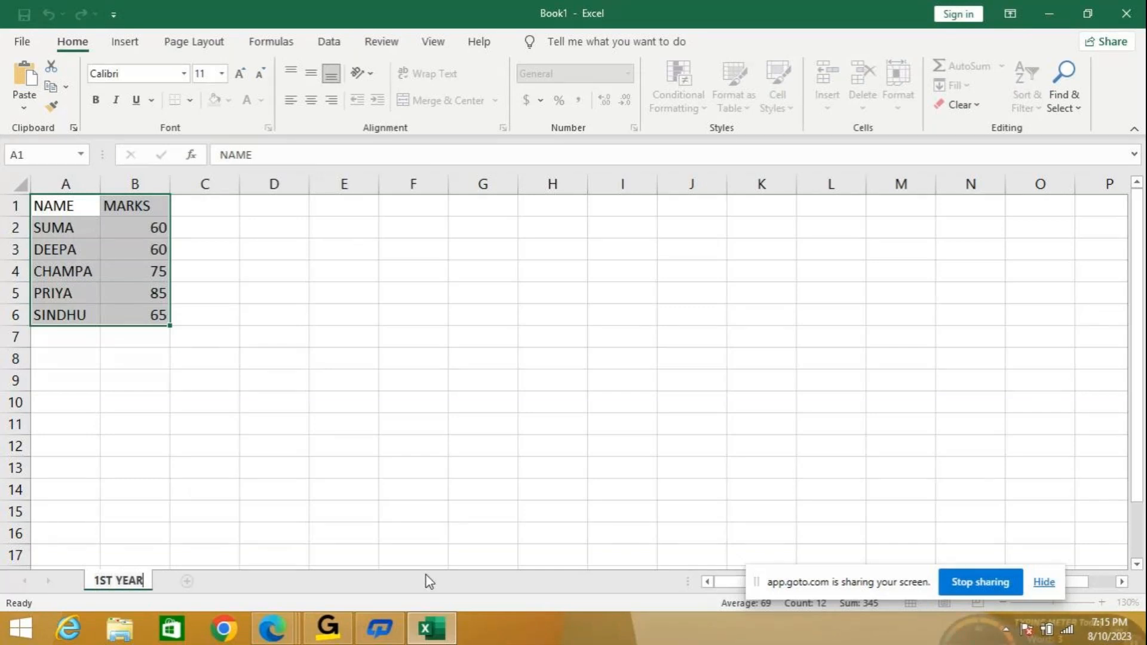
pyautogui.press('Return')
# Copy the A1:B6 table onto a new sheet and name that sheet '2ND YEAR'.
pyautogui.click(247, 488)
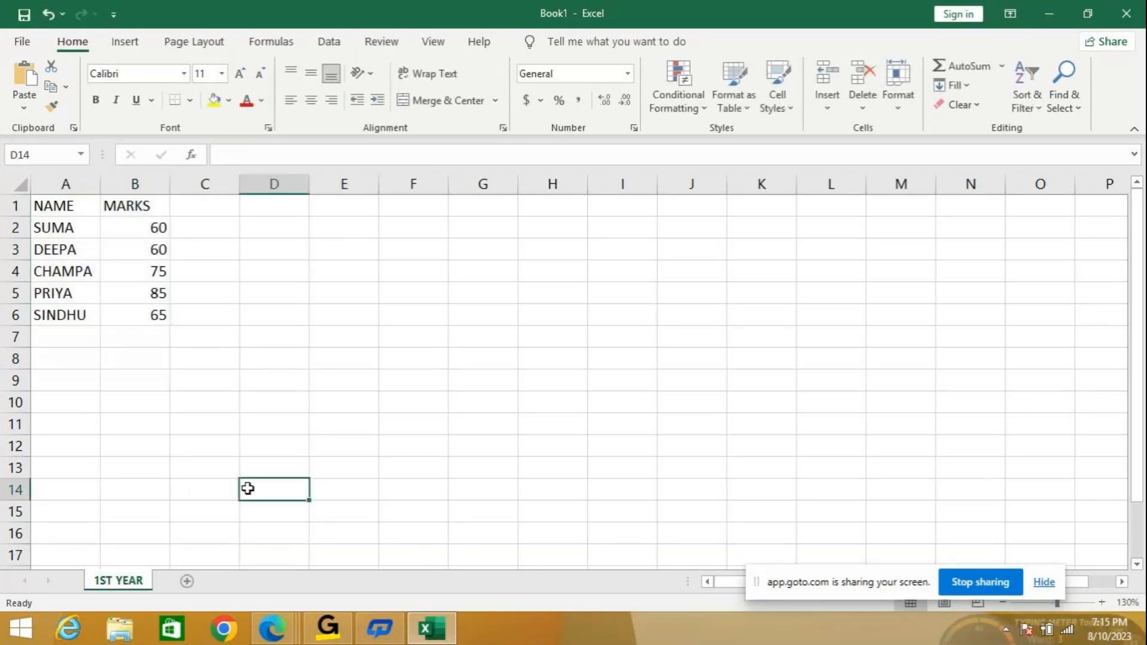
pyautogui.moveTo(50, 215); pyautogui.dragTo(142, 323)
pyautogui.hotkey('ctrl', 'c')
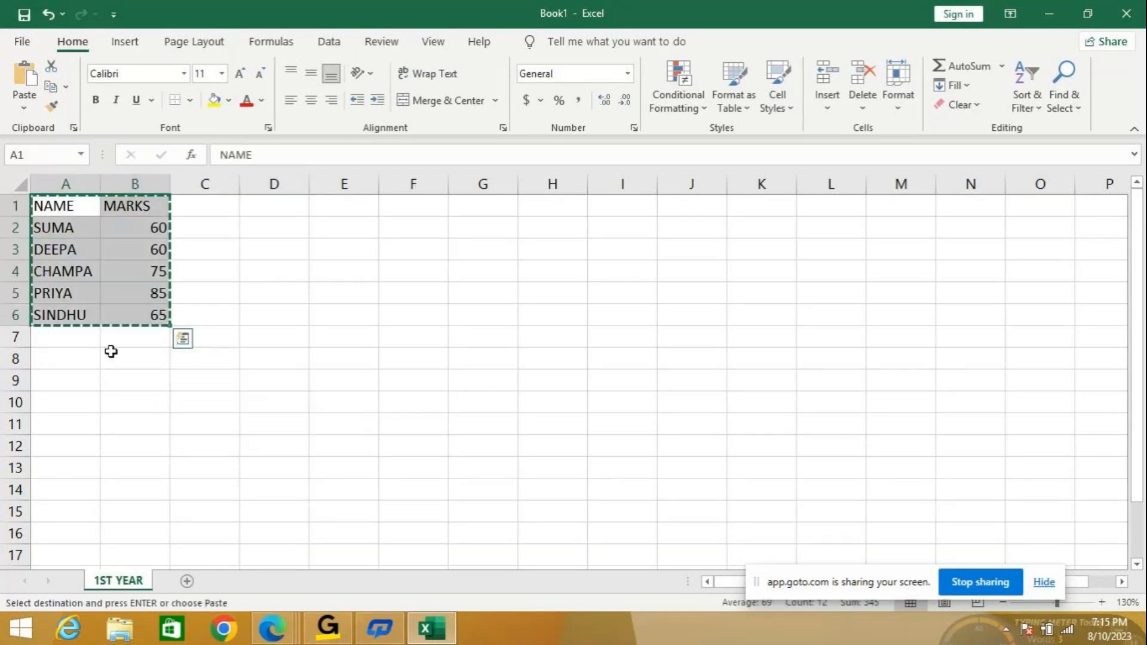
pyautogui.click(187, 581)
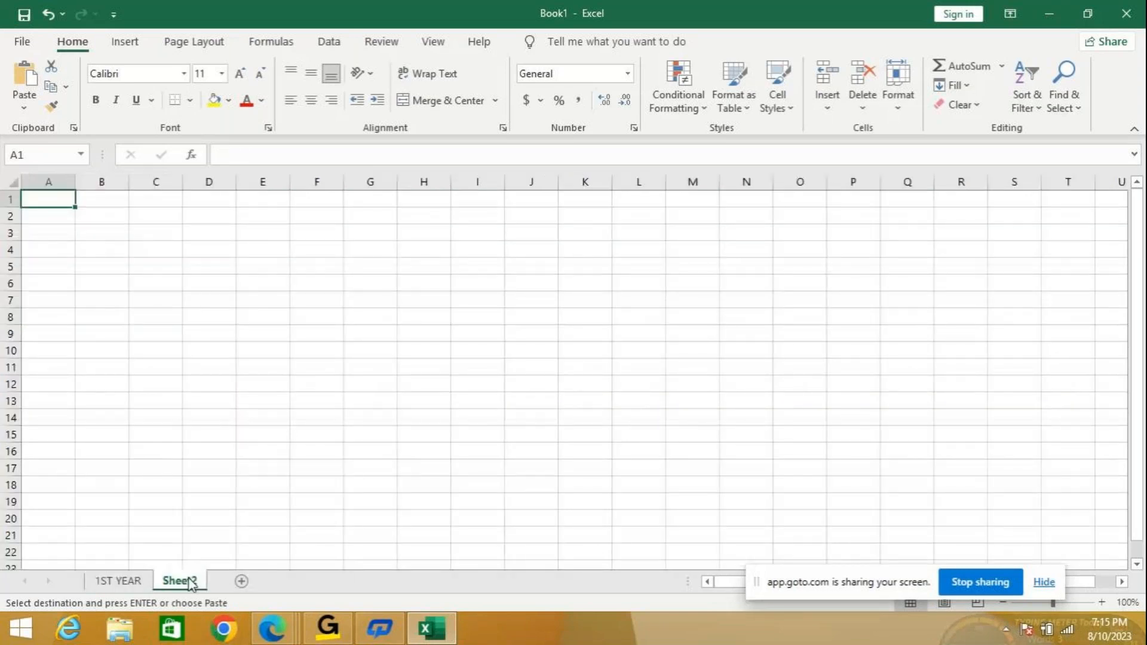
pyautogui.hotkey('ctrl', 'v')
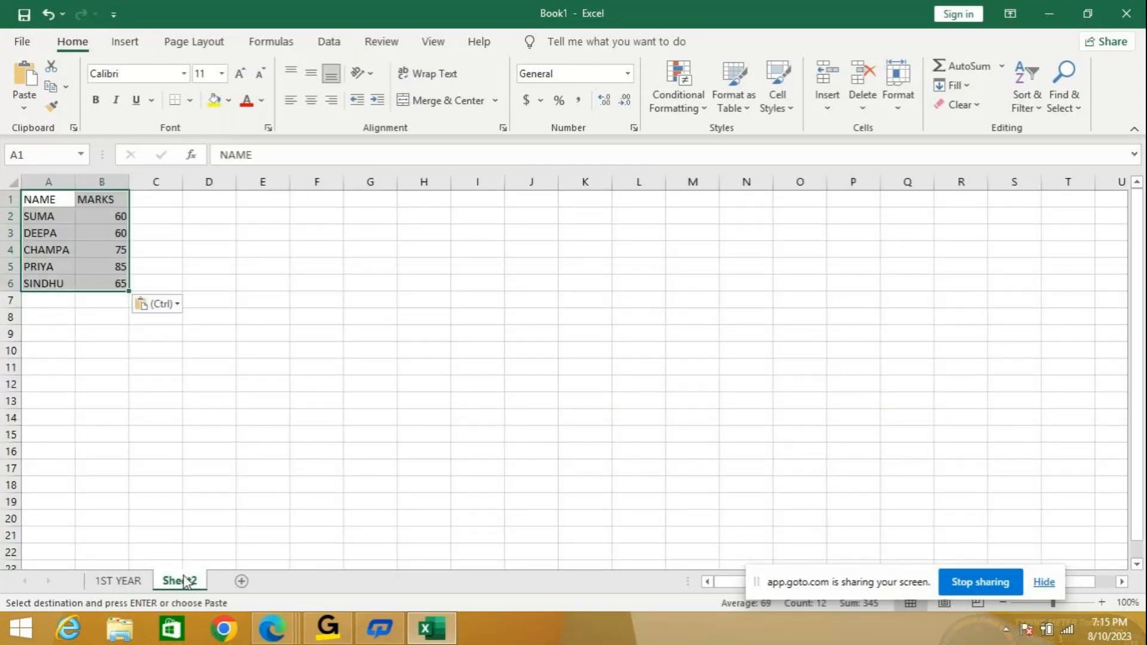
pyautogui.rightClick(177, 582)
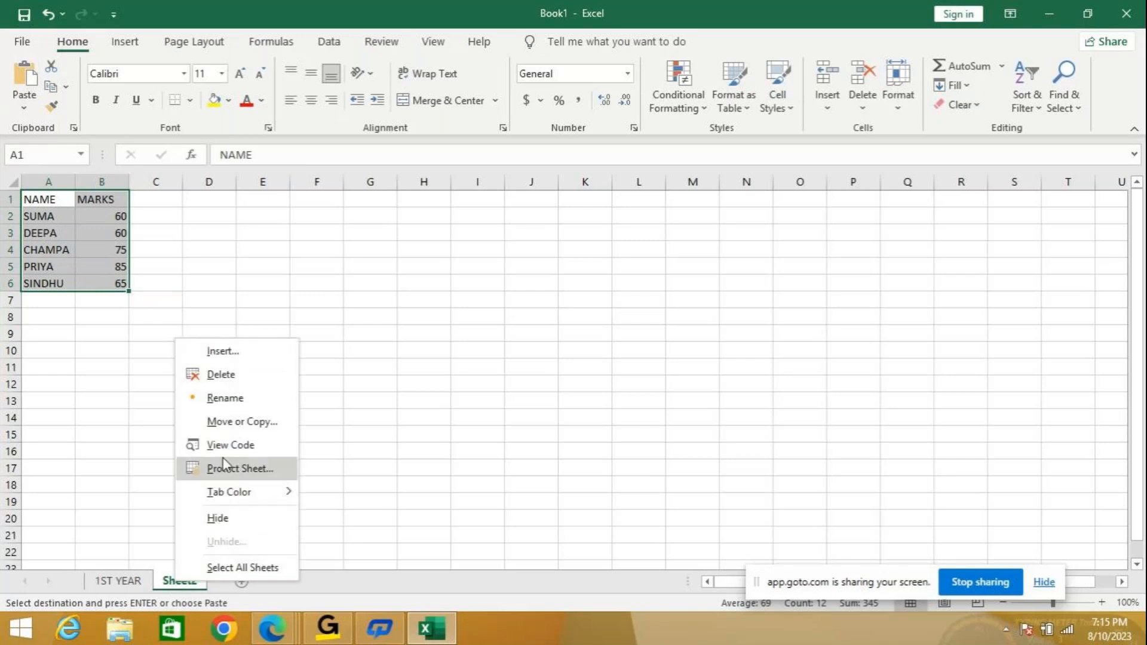
pyautogui.click(236, 398)
pyautogui.write('2')
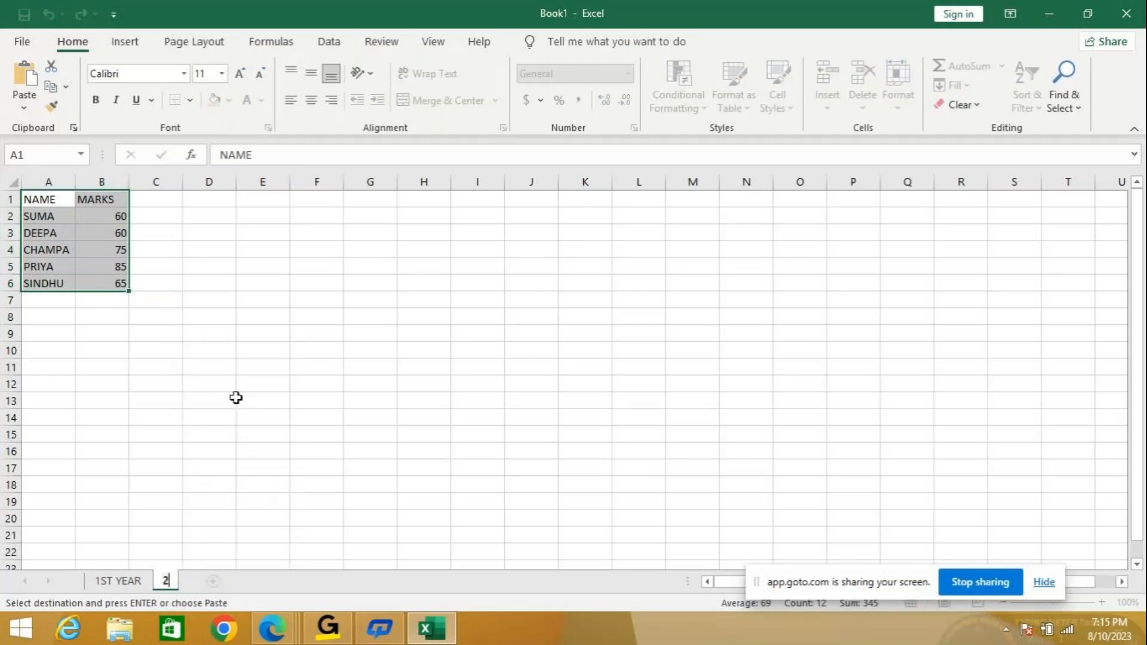
pyautogui.write('ND YEAR')
pyautogui.press('Return')
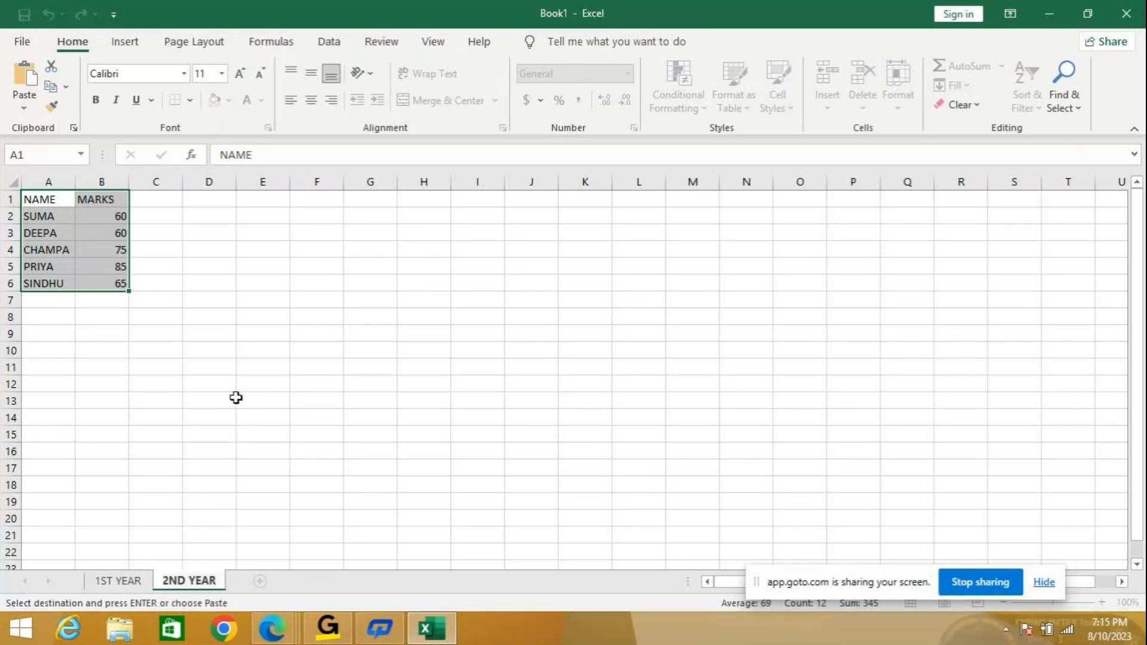
# Enter the 2ND YEAR marks 63, 67, 80, 76 and 55 in B2:B6.
pyautogui.click(113, 215)
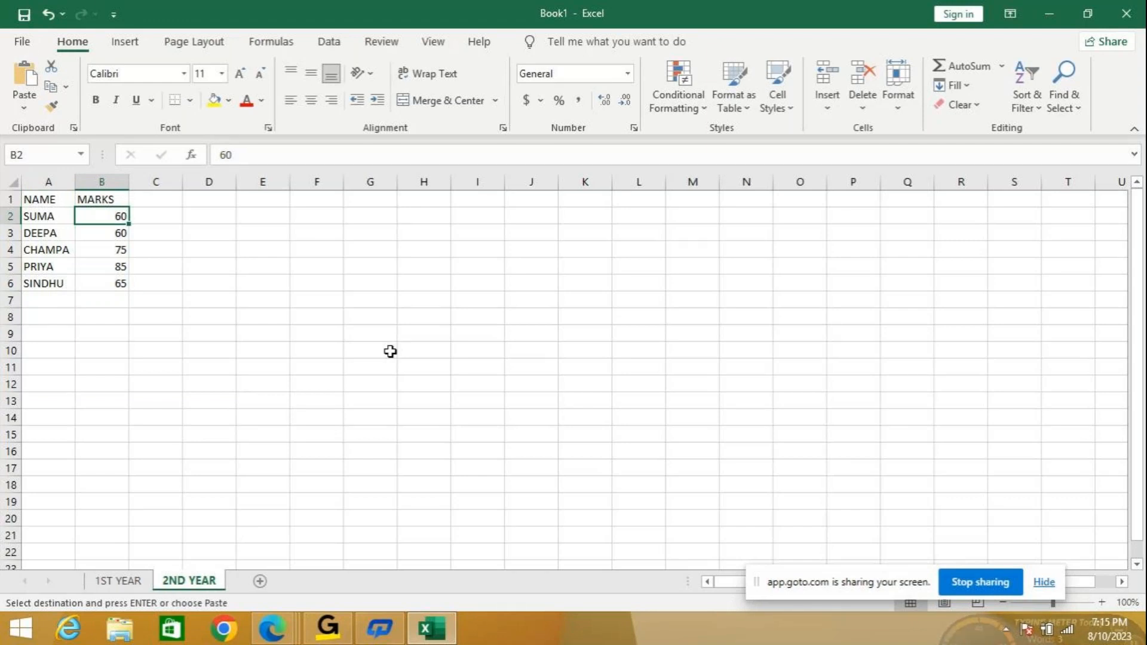
pyautogui.write('60')
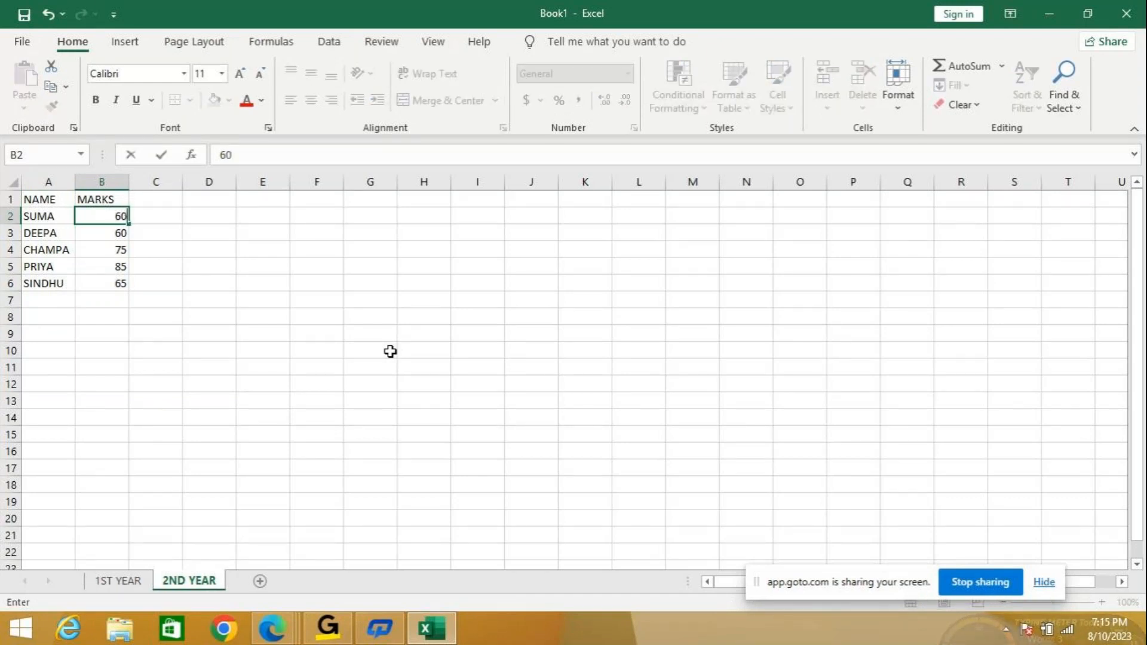
pyautogui.press('BackSpace')
pyautogui.write('3')
pyautogui.press('Return')
pyautogui.write('67')
pyautogui.press('Return')
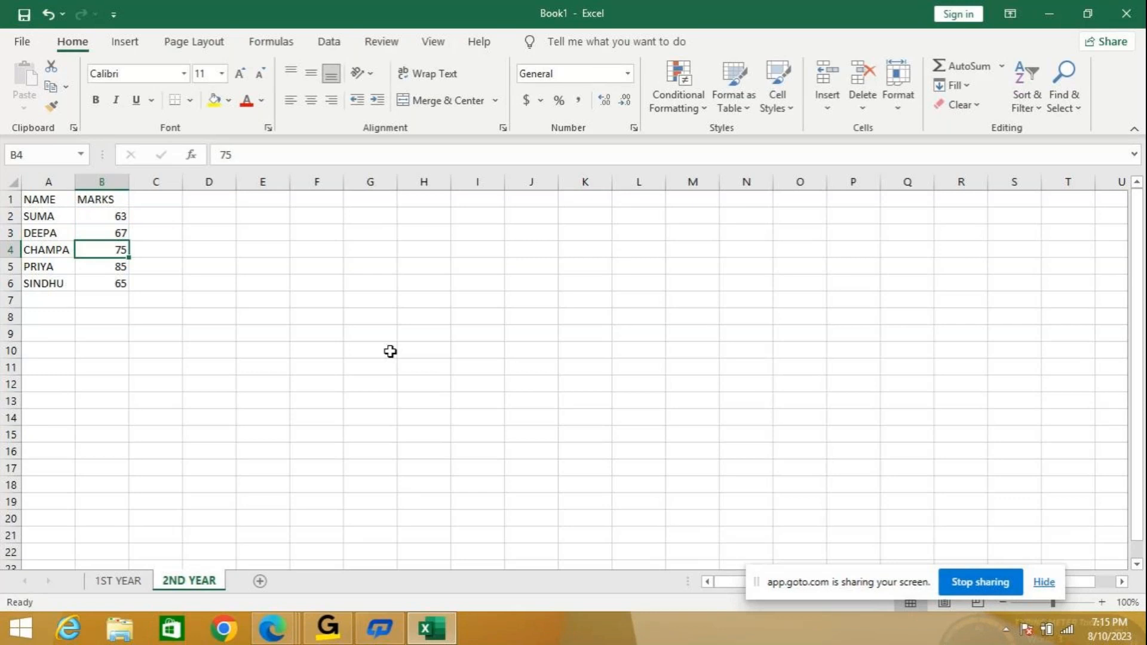
pyautogui.write('80')
pyautogui.press('Return')
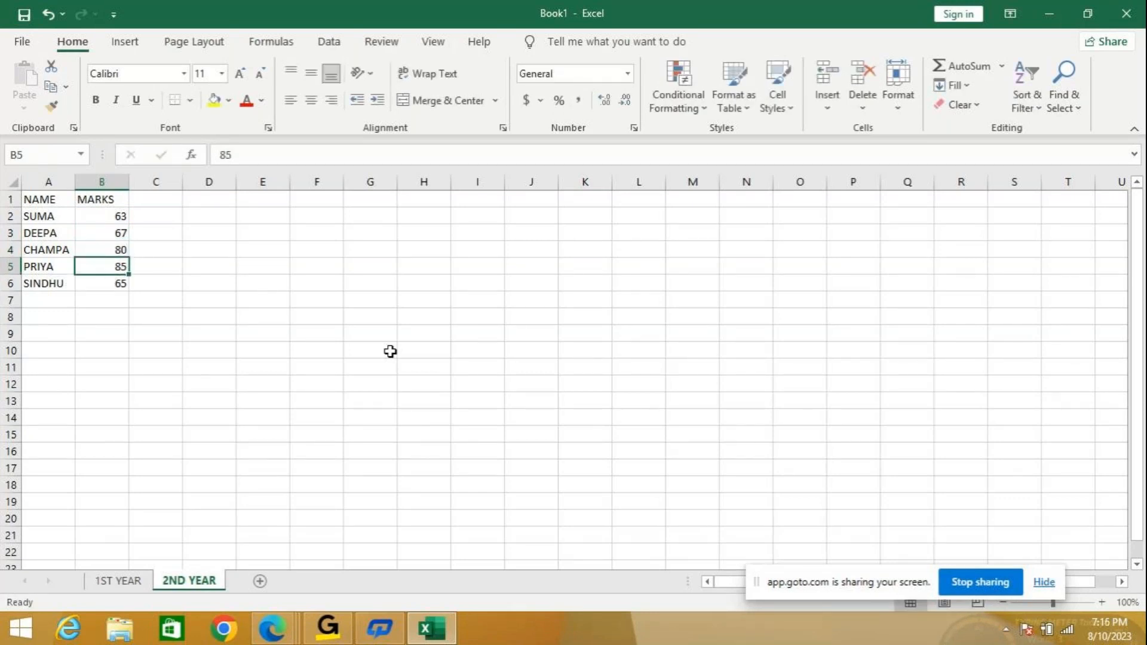
pyautogui.write('76')
pyautogui.press('Return')
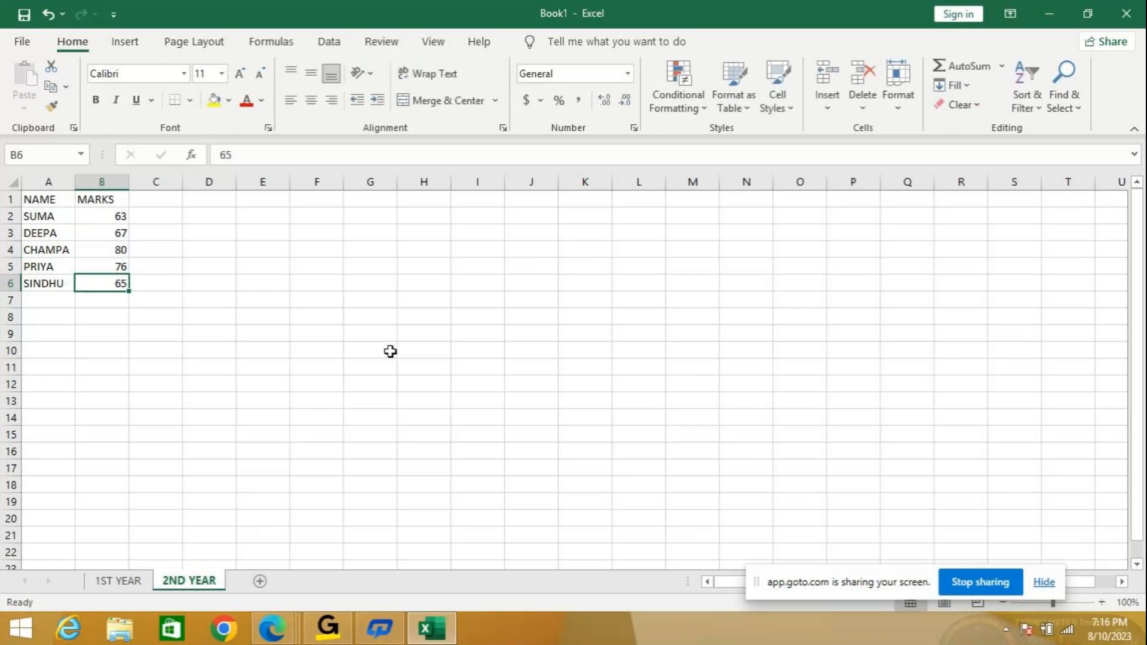
pyautogui.write('55')
pyautogui.press('Return')
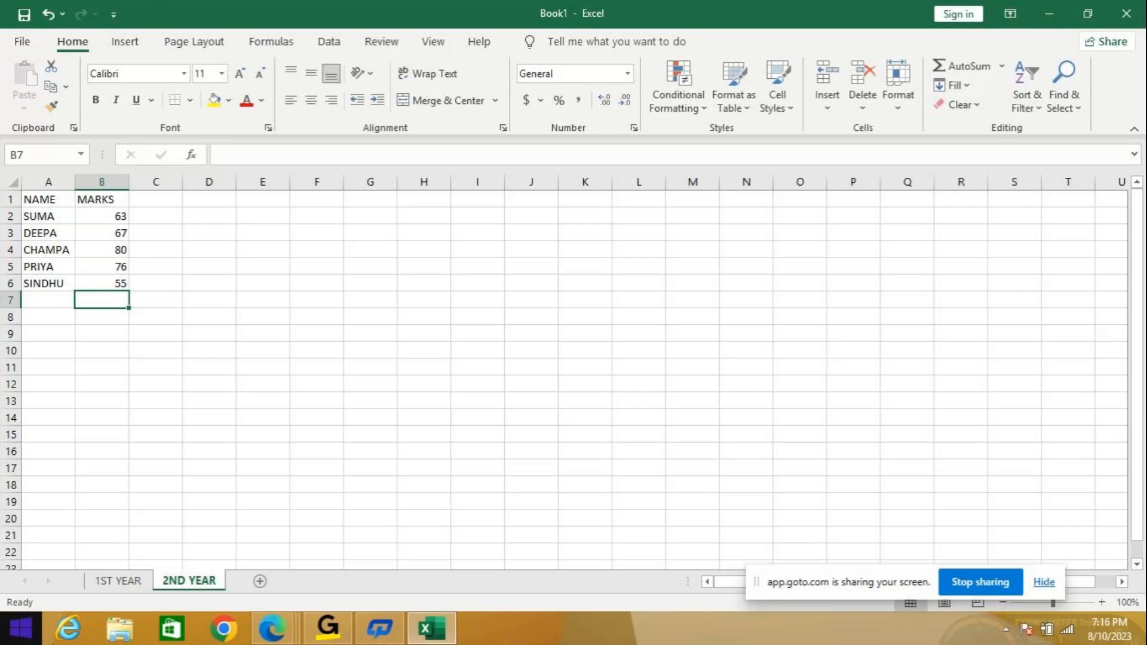
# Compare against the 1ST YEAR sheet, then zoom the 2ND YEAR sheet to 130%.
pyautogui.click(118, 580)
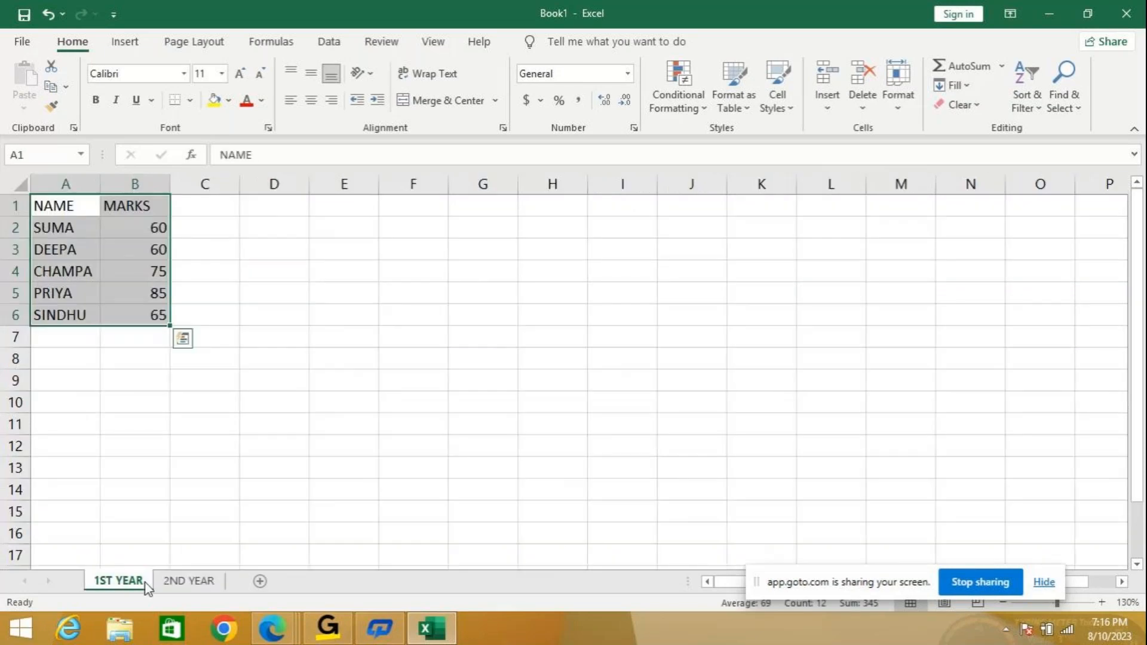
pyautogui.click(184, 588)
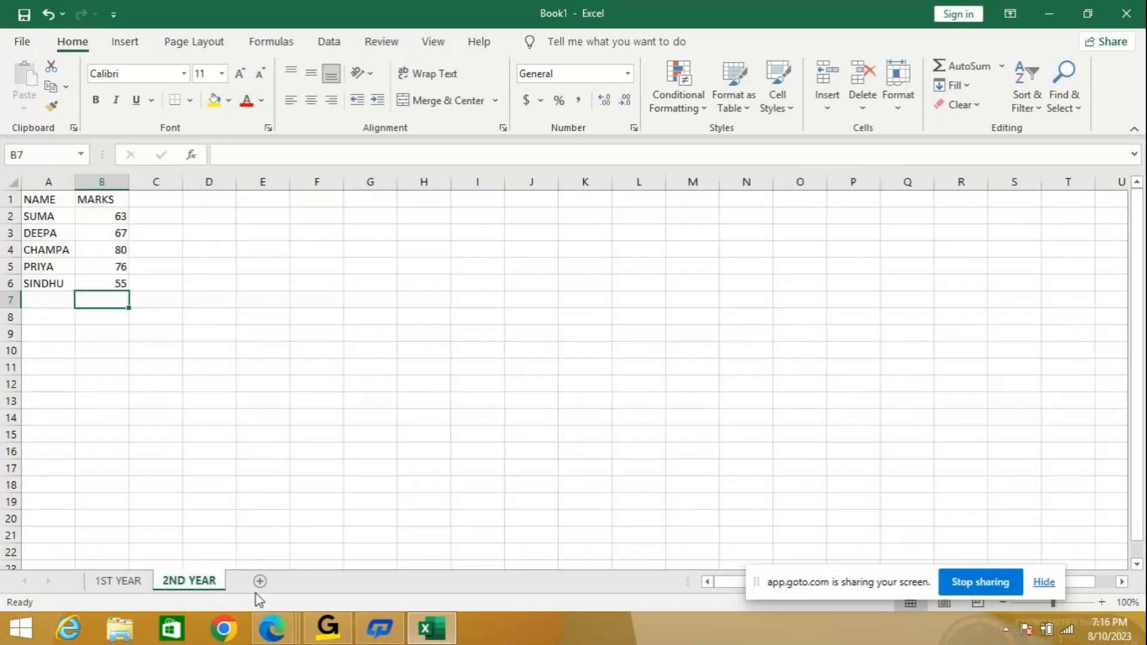
pyautogui.click(1101, 602)
pyautogui.click(1101, 602)
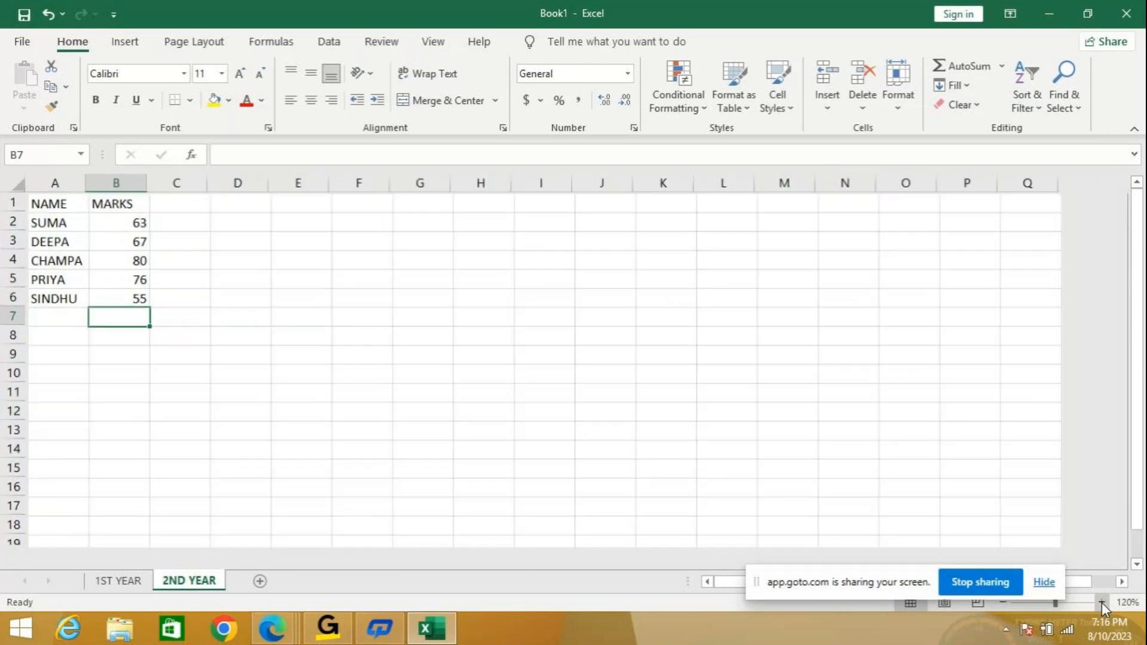
pyautogui.click(1101, 602)
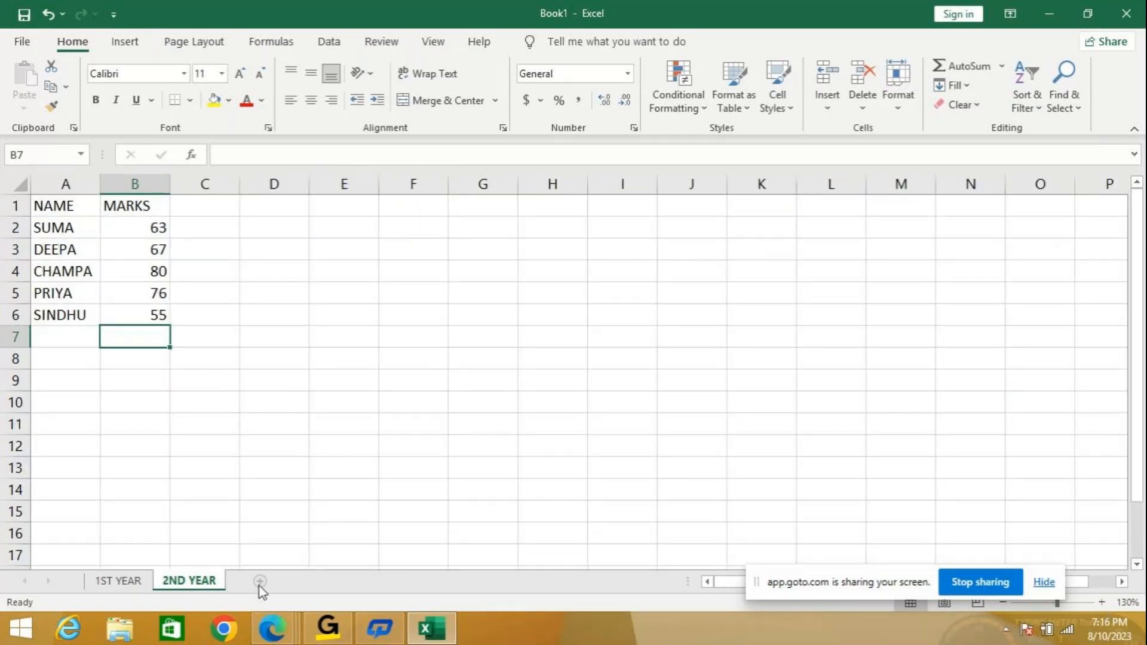
# Add a blank Sheet3 and save the workbook as CONSOLIDATE2 in the CONSOLIDATE1 folder.
pyautogui.click(259, 582)
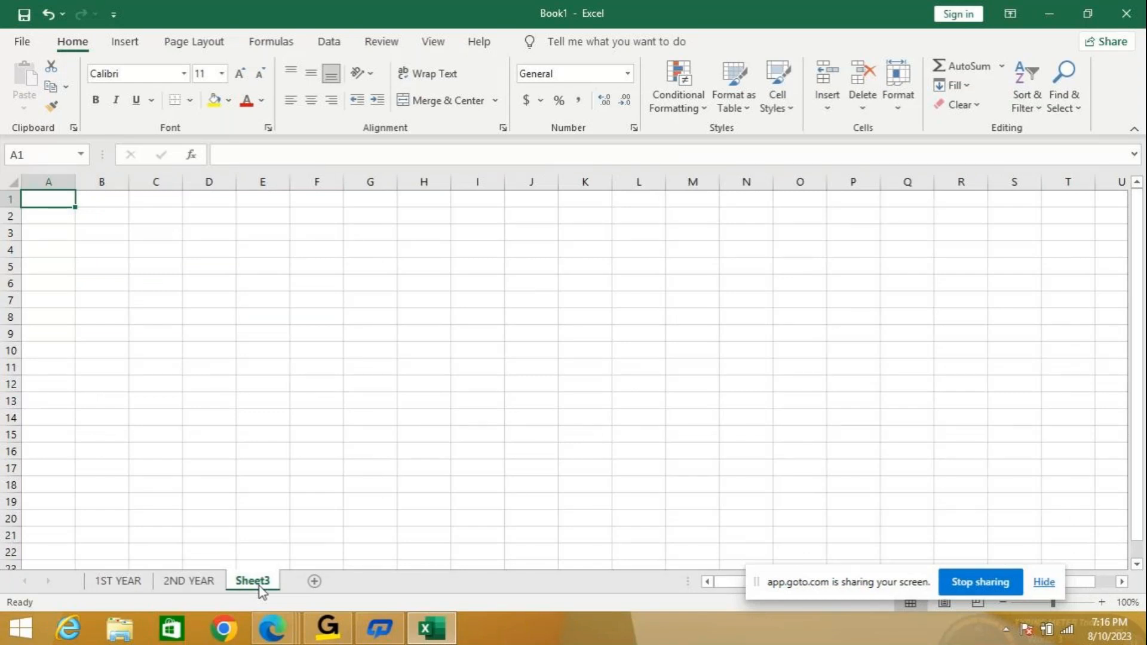
pyautogui.click(24, 42)
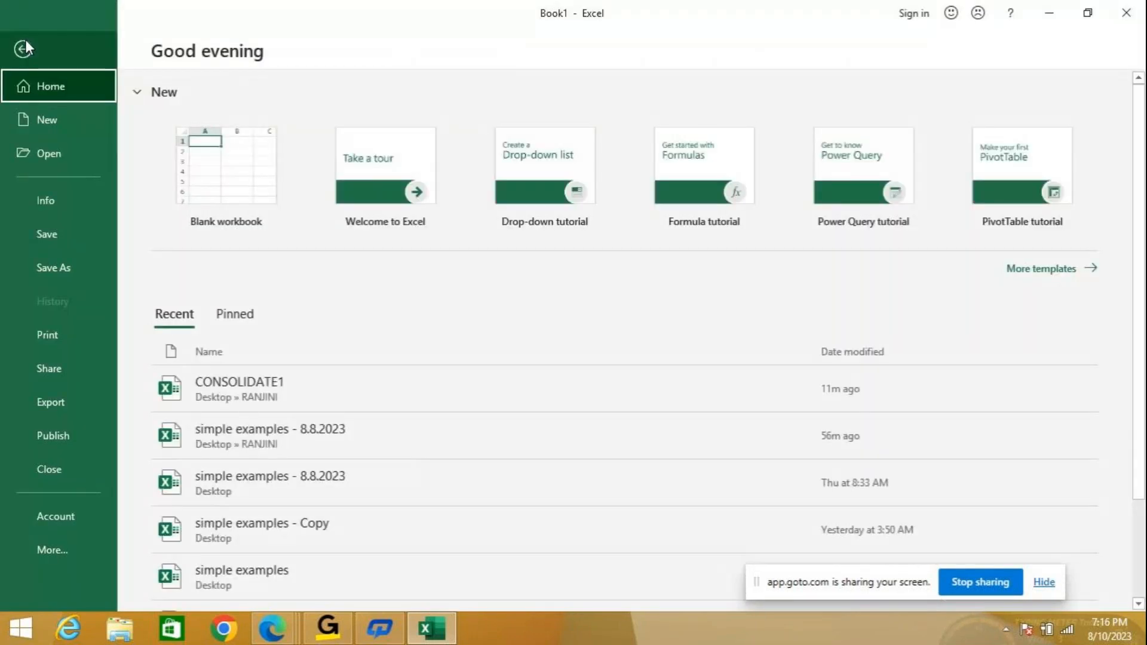
pyautogui.click(80, 258)
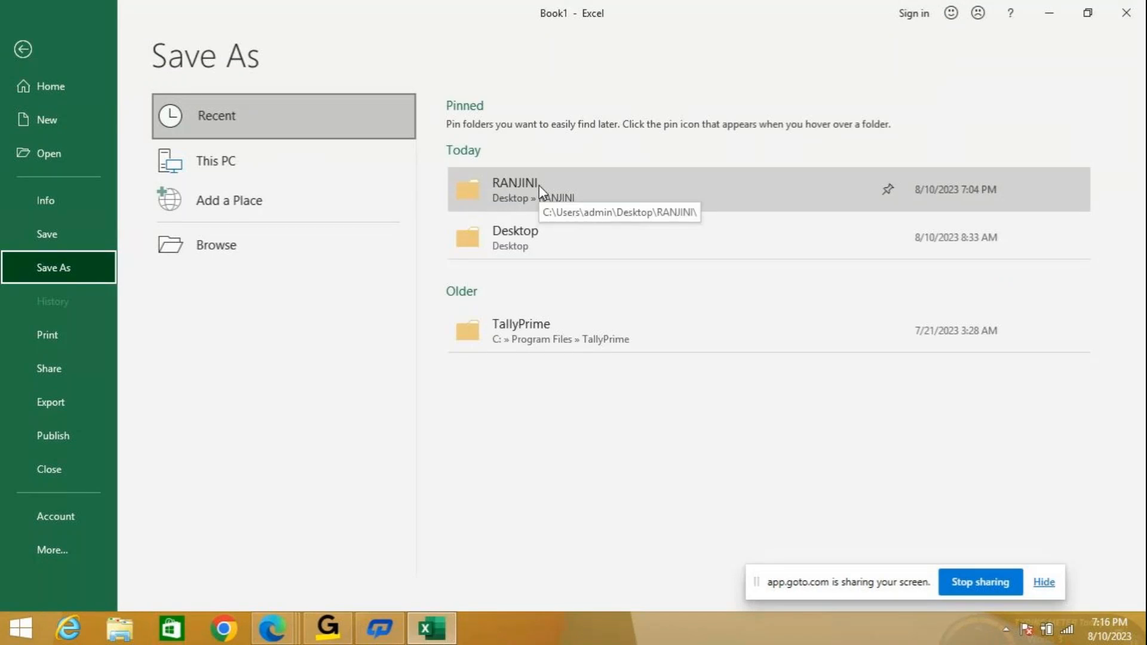
pyautogui.click(524, 201)
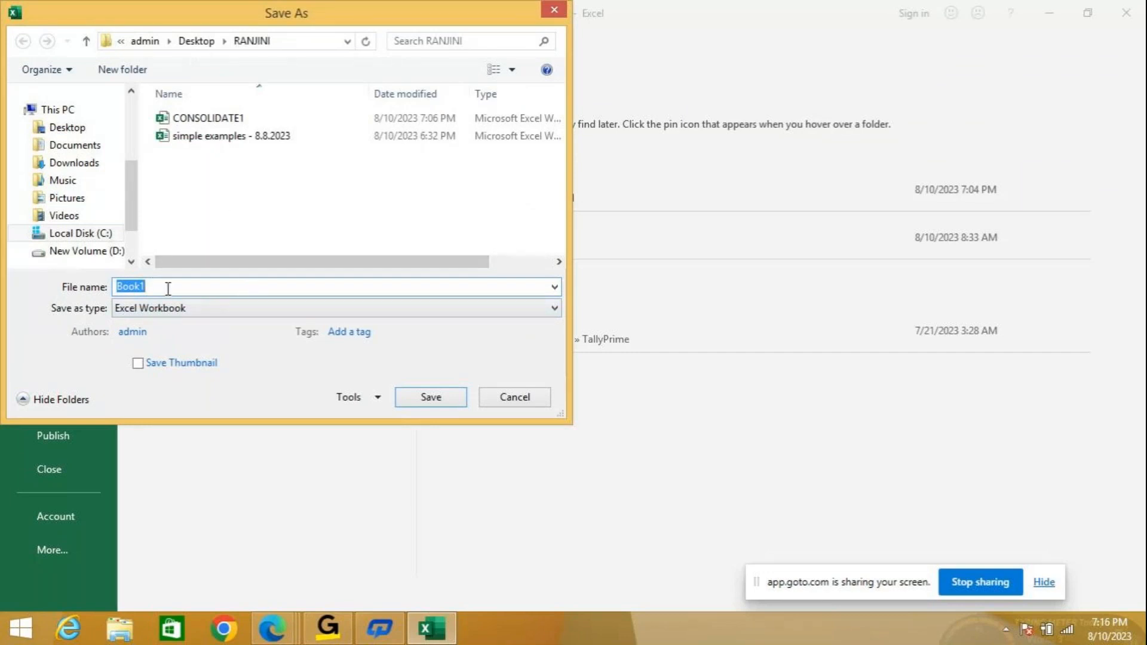
pyautogui.write('CONS')
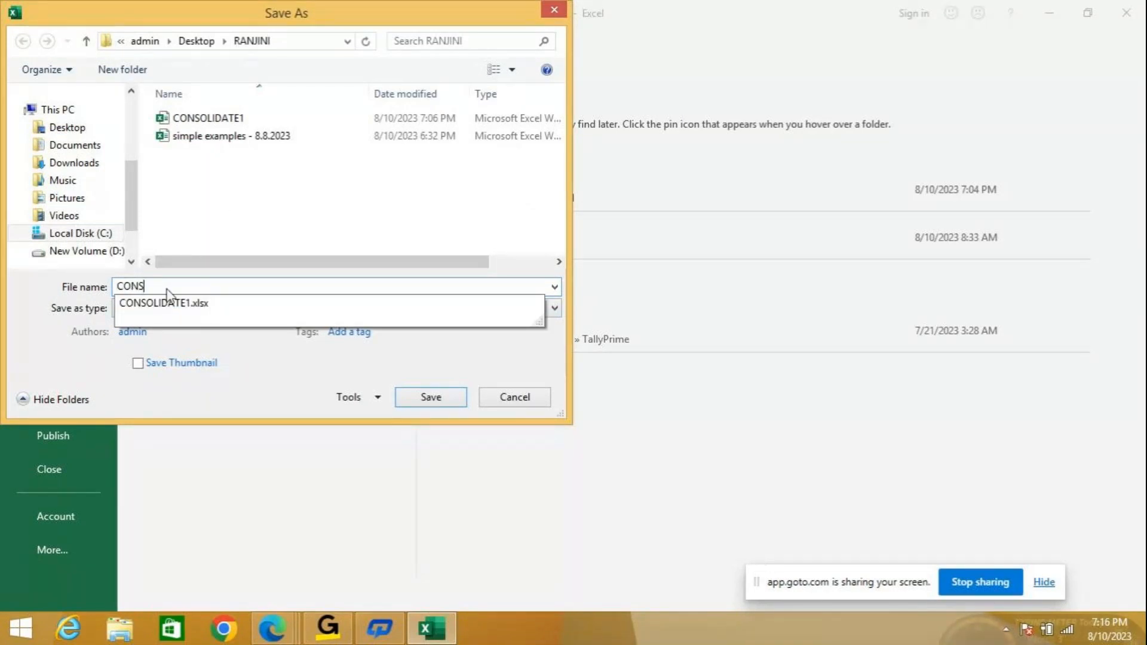
pyautogui.write('OLD')
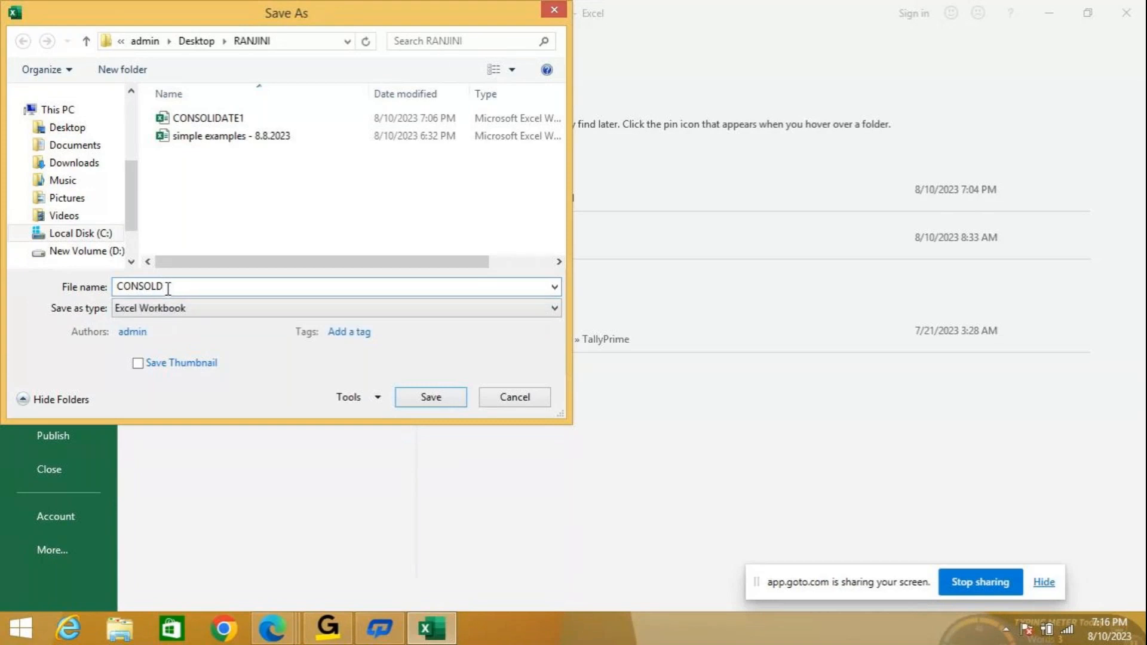
pyautogui.press('BackSpace')
pyautogui.write('IDATE')
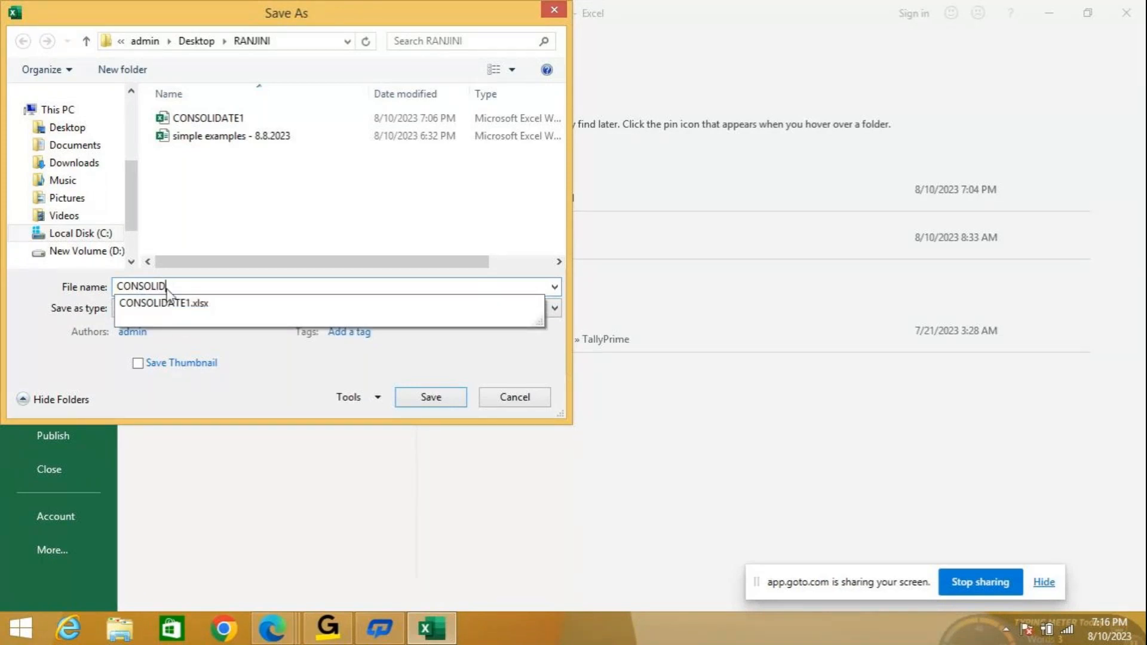
pyautogui.write('2')
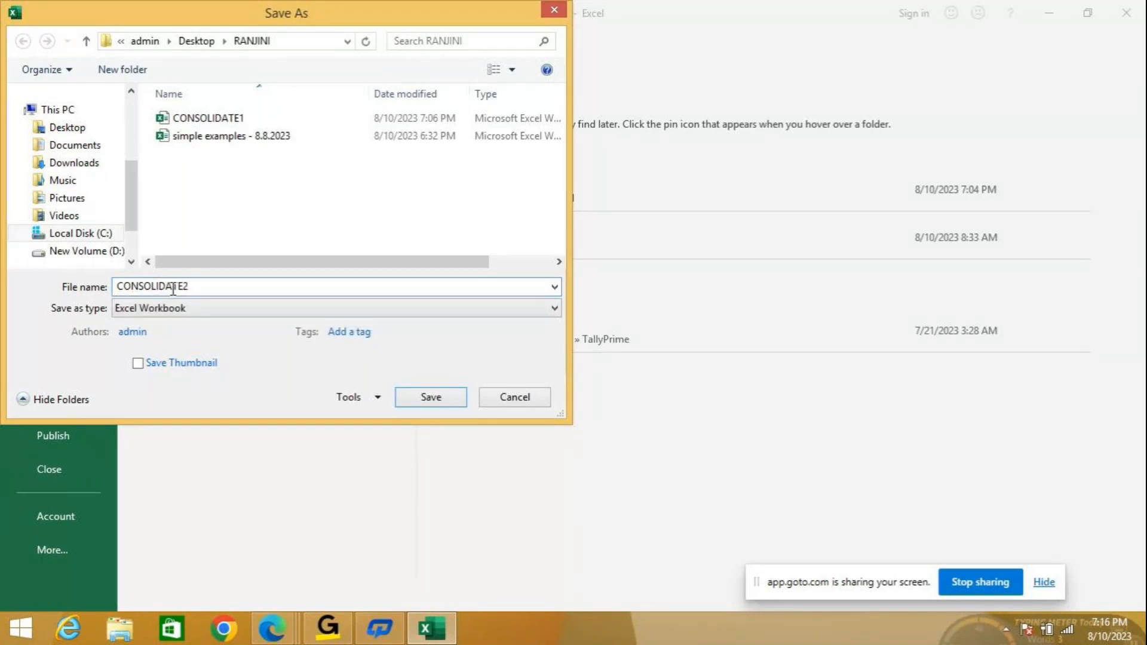
pyautogui.click(431, 397)
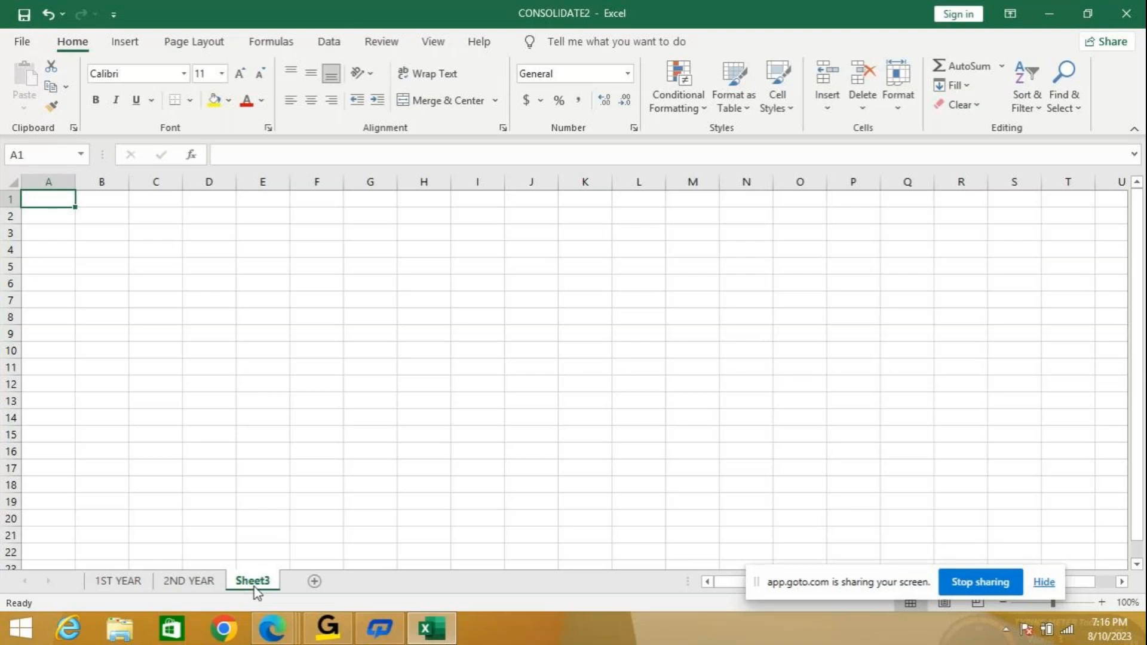
# Open Data > Consolidate with Sum as the function and browse to CONSOLIDATE2 as the reference.
pyautogui.click(328, 43)
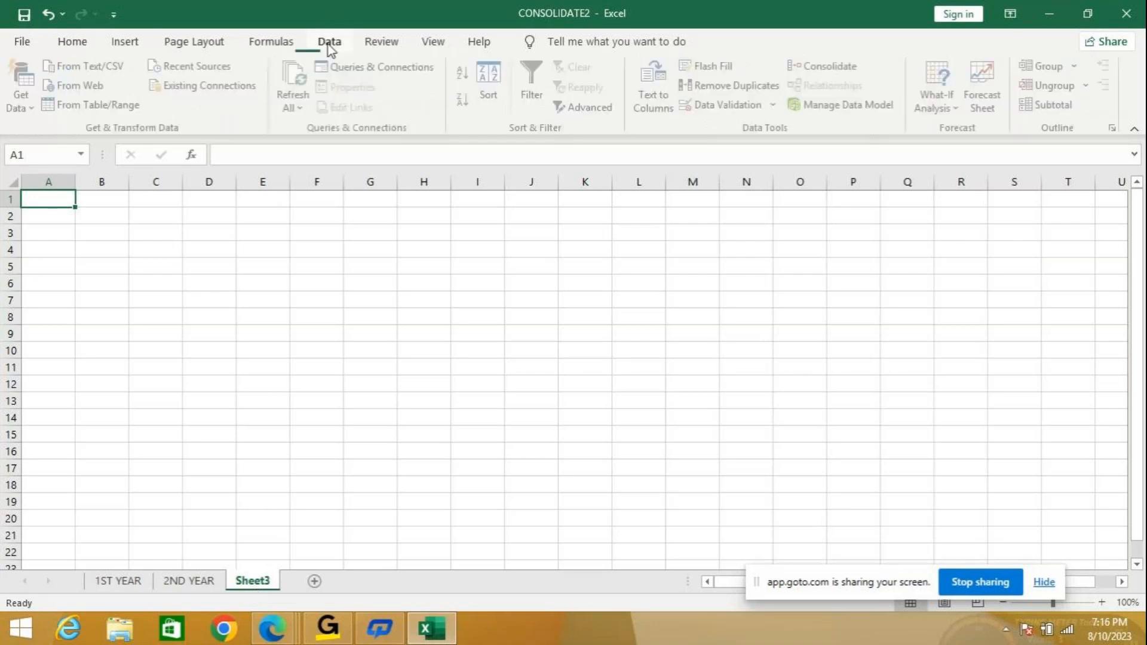
pyautogui.click(818, 64)
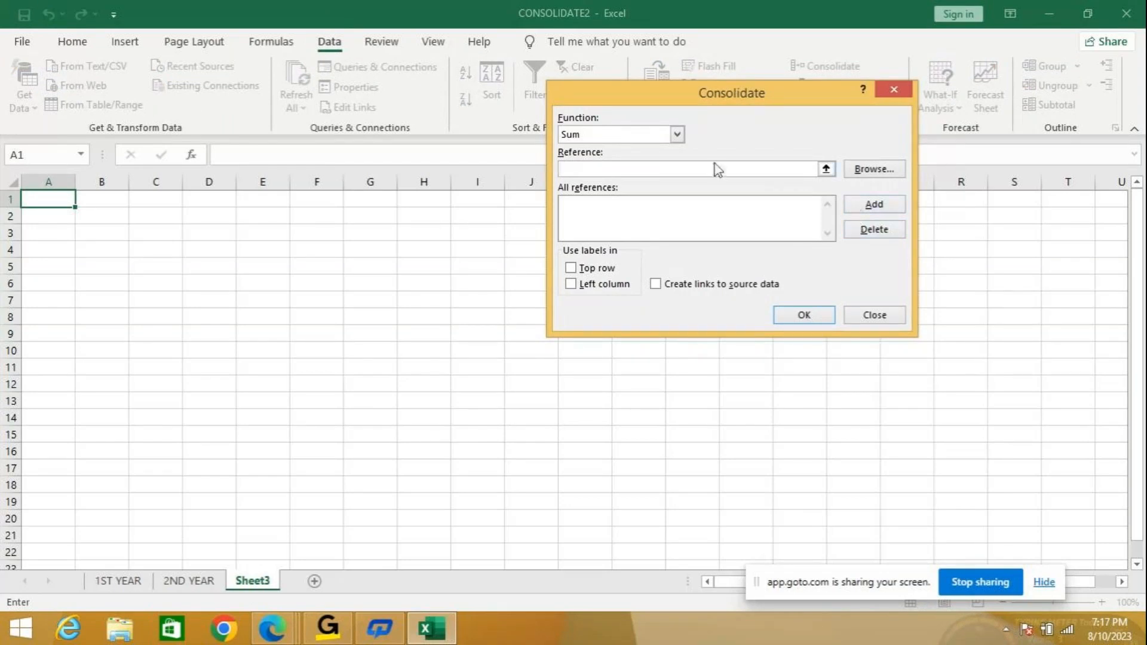
pyautogui.click(677, 135)
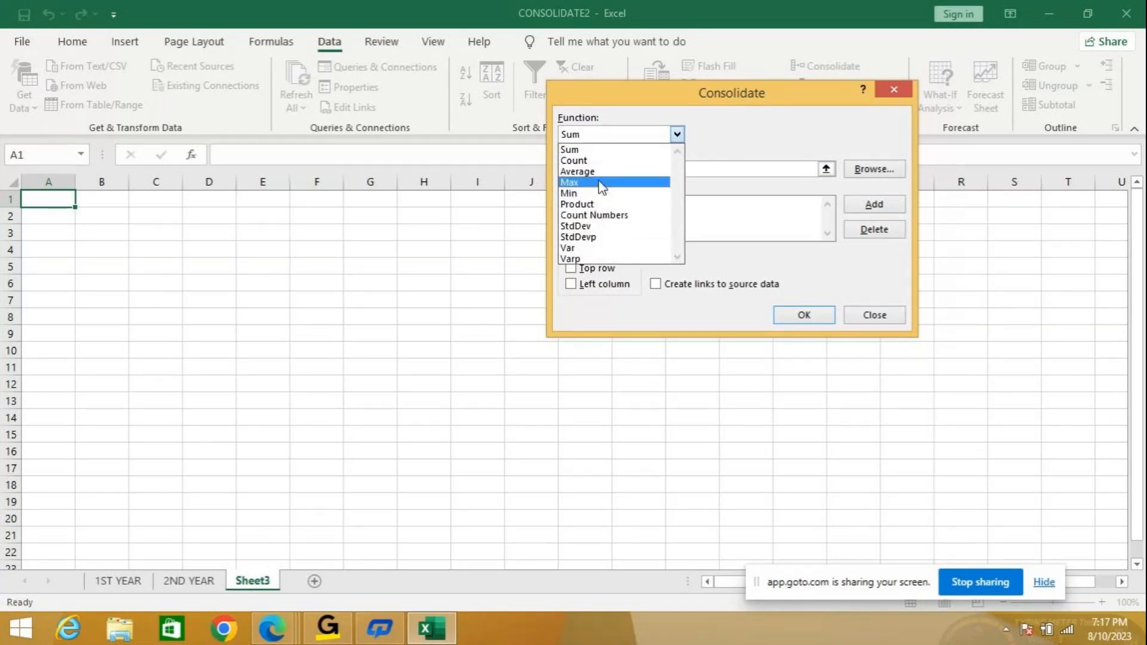
pyautogui.click(608, 150)
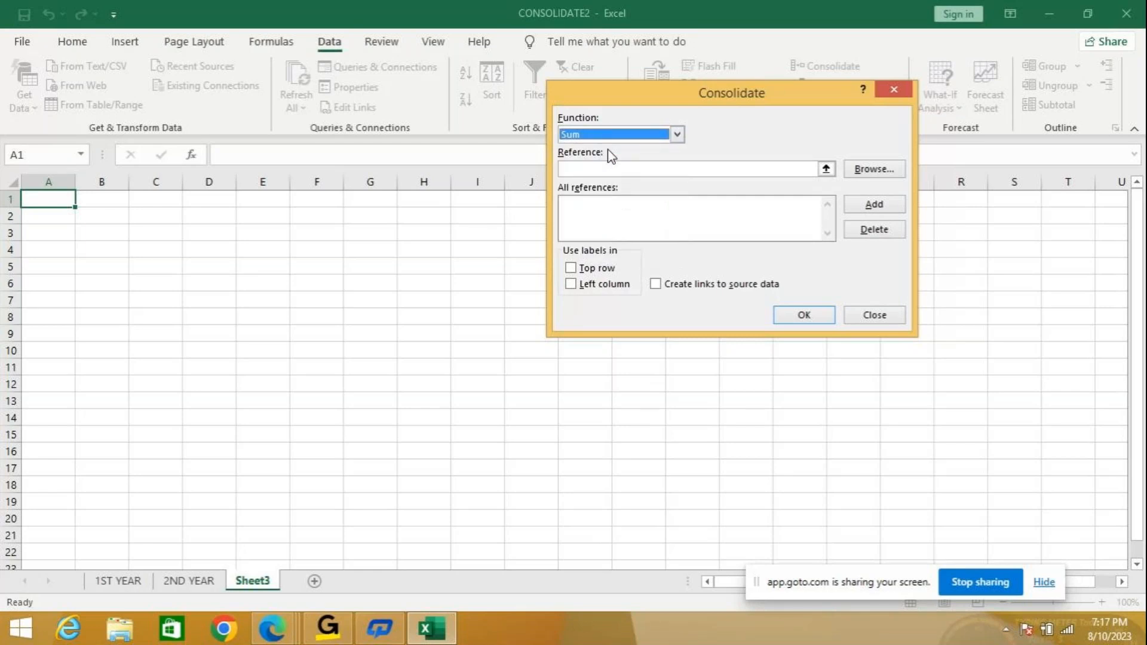
pyautogui.click(677, 135)
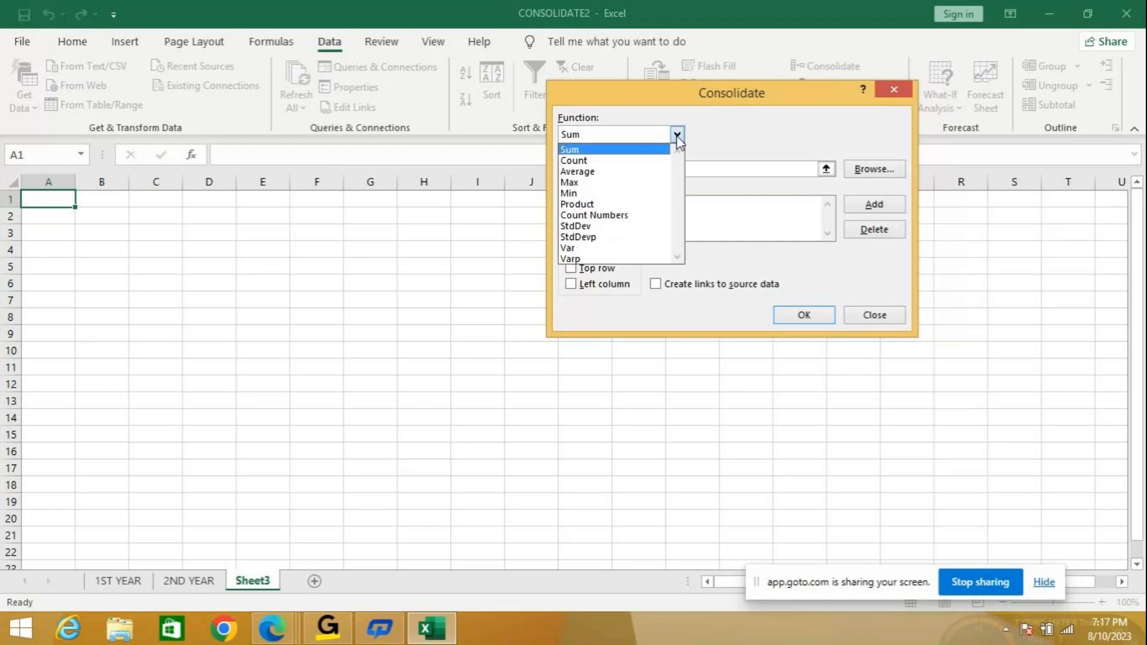
pyautogui.click(615, 153)
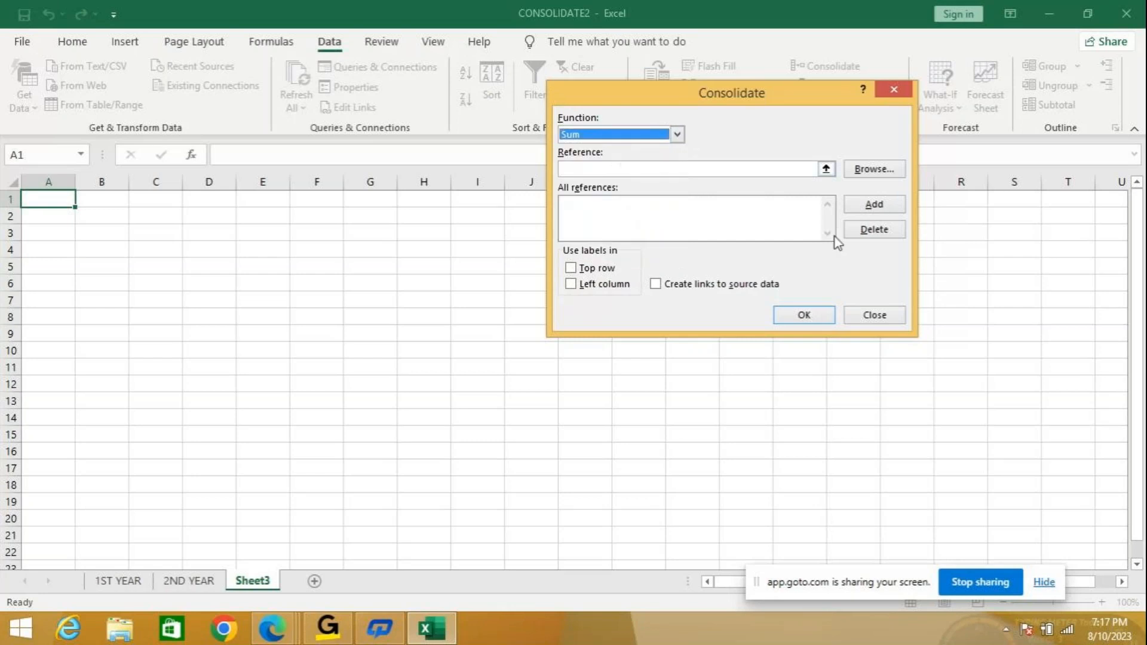
pyautogui.click(871, 170)
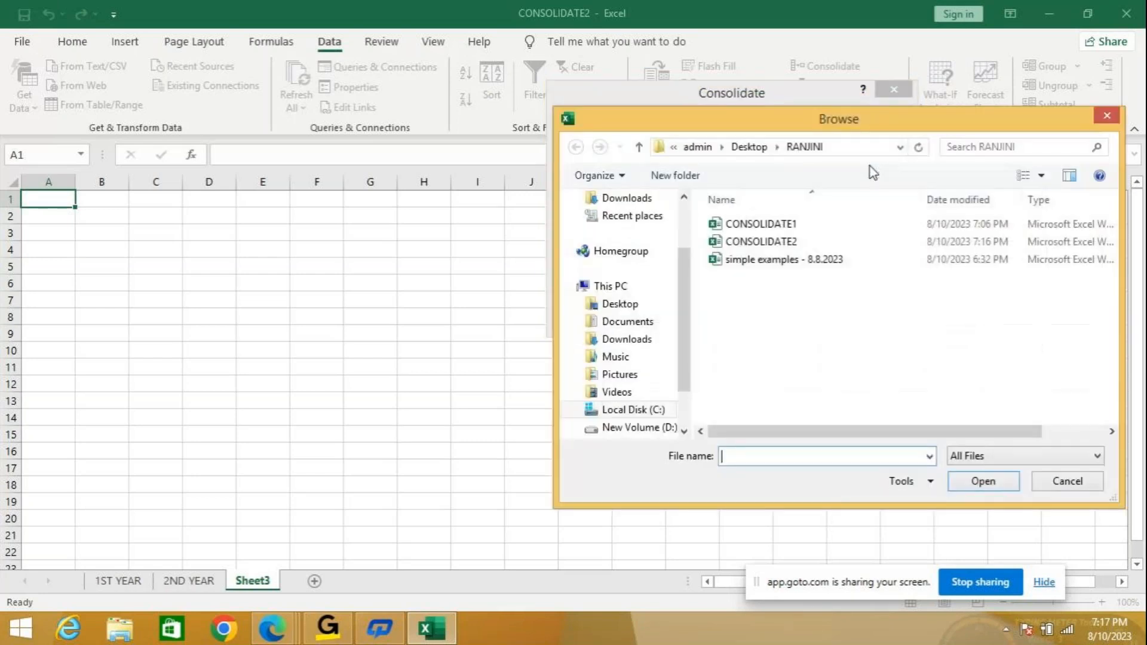
pyautogui.click(769, 244)
pyautogui.click(982, 480)
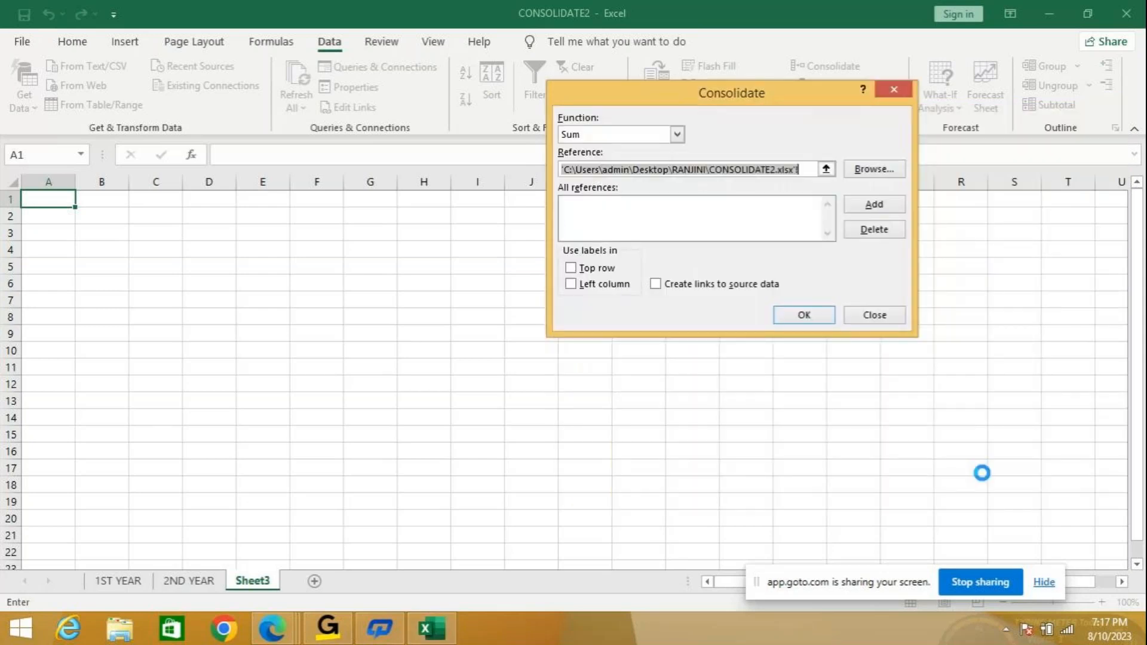
# Add '1ST YEAR'!$A$1:$B$6 to the references, then browse to CONSOLIDATE2 again.
pyautogui.click(119, 581)
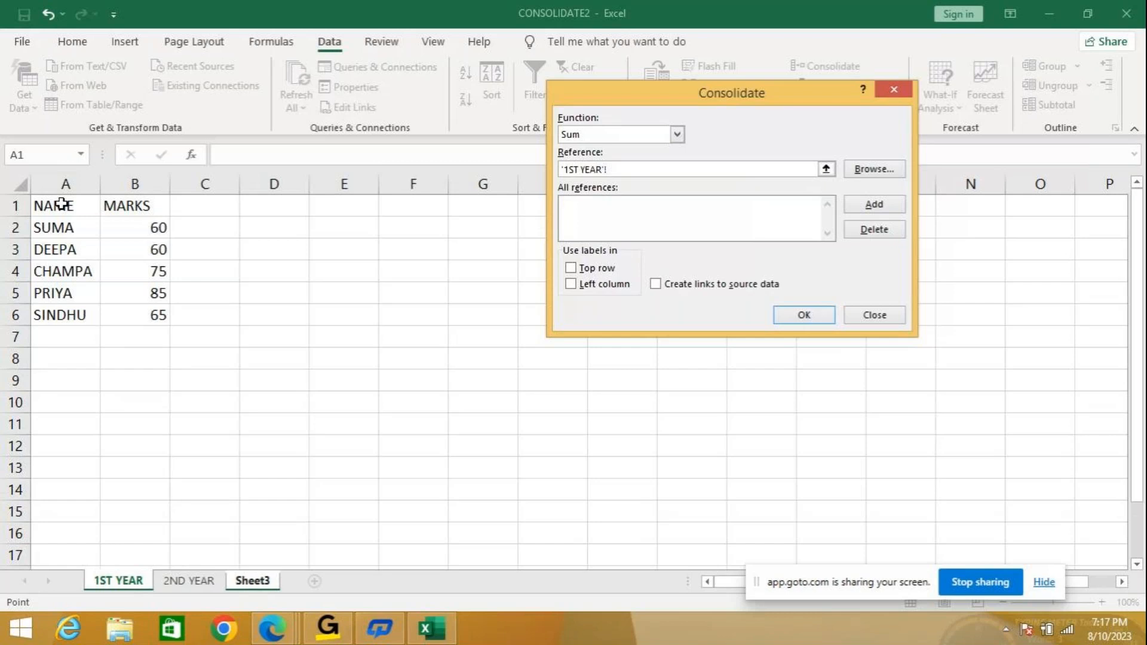
pyautogui.moveTo(61, 204); pyautogui.dragTo(68, 208)
pyautogui.moveTo(132, 293); pyautogui.dragTo(135, 307)
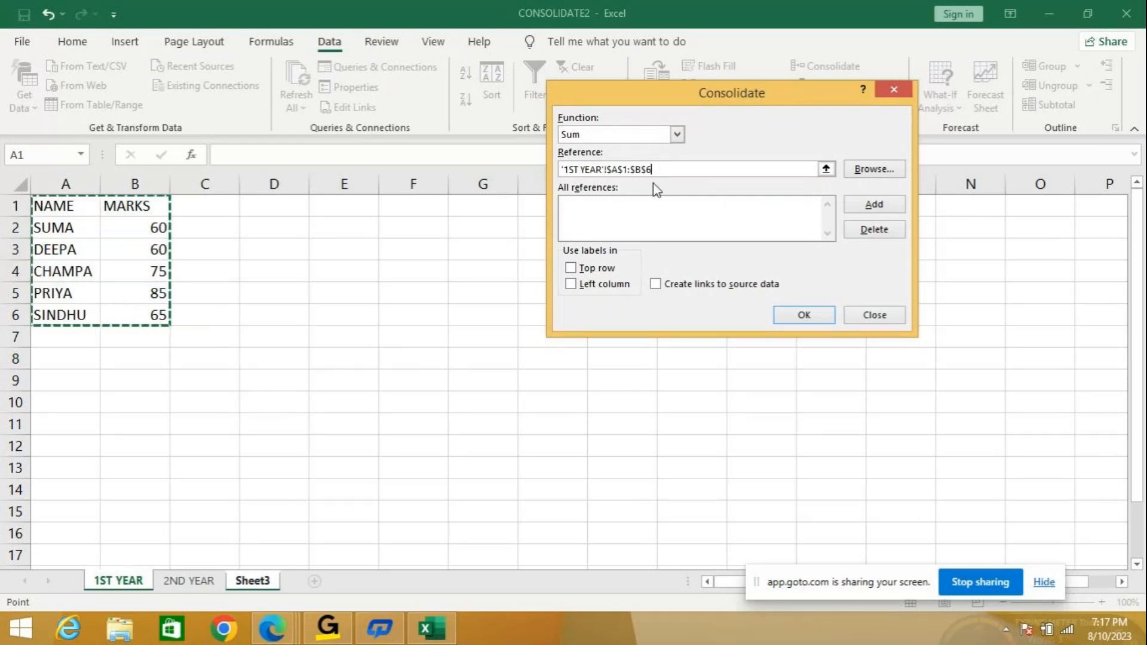
pyautogui.click(876, 206)
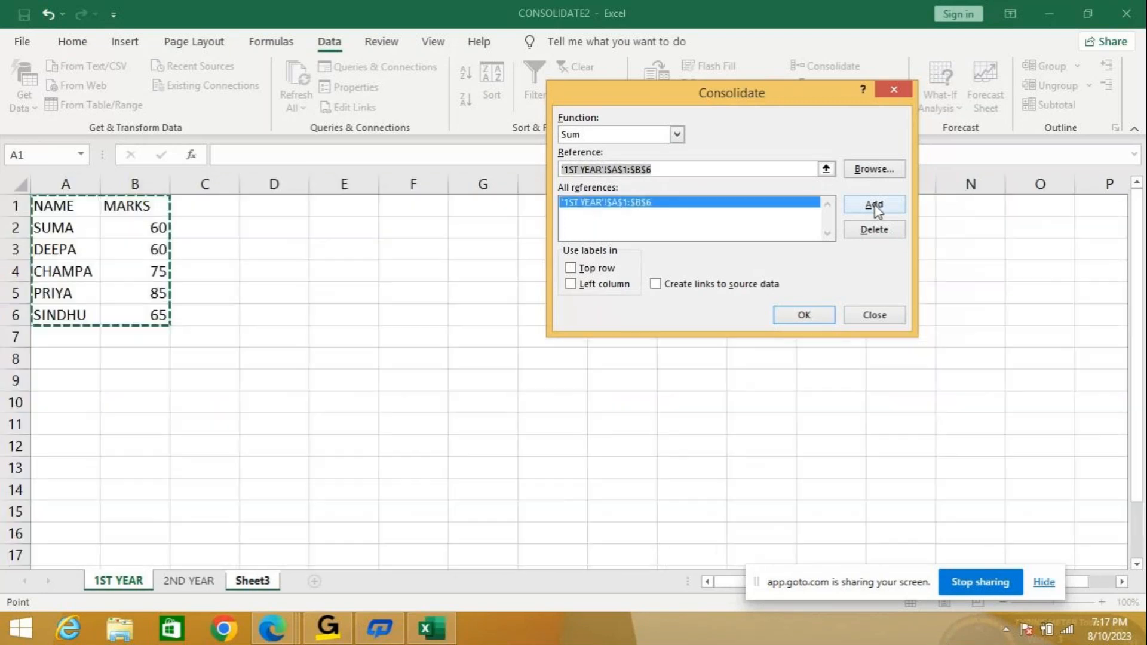
pyautogui.click(872, 172)
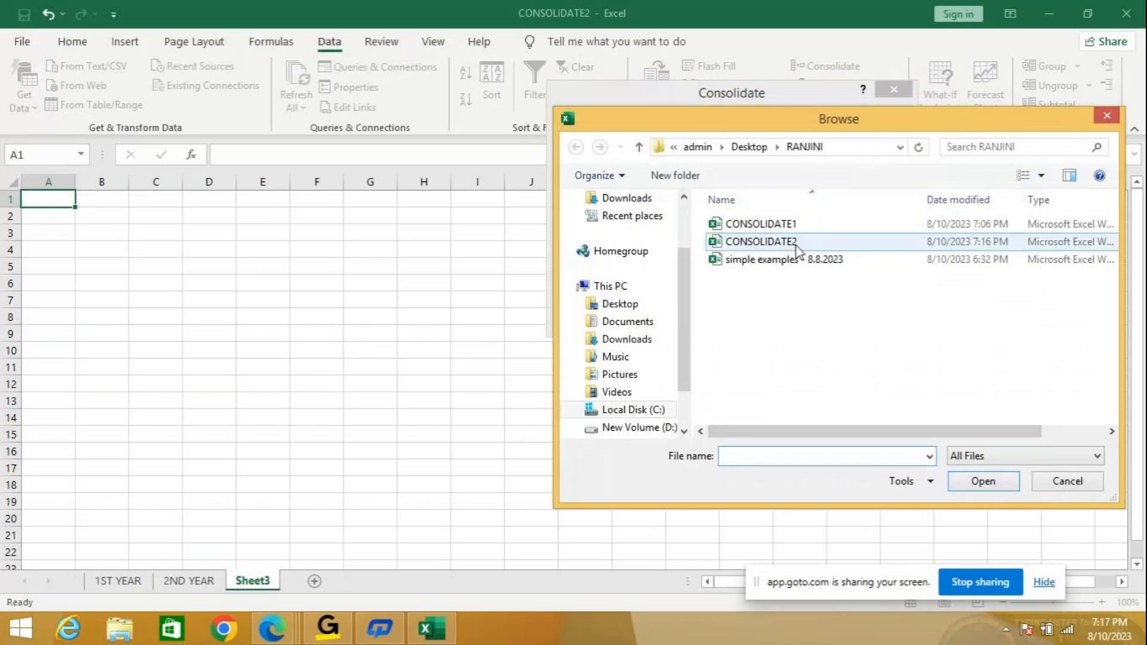
pyautogui.click(795, 244)
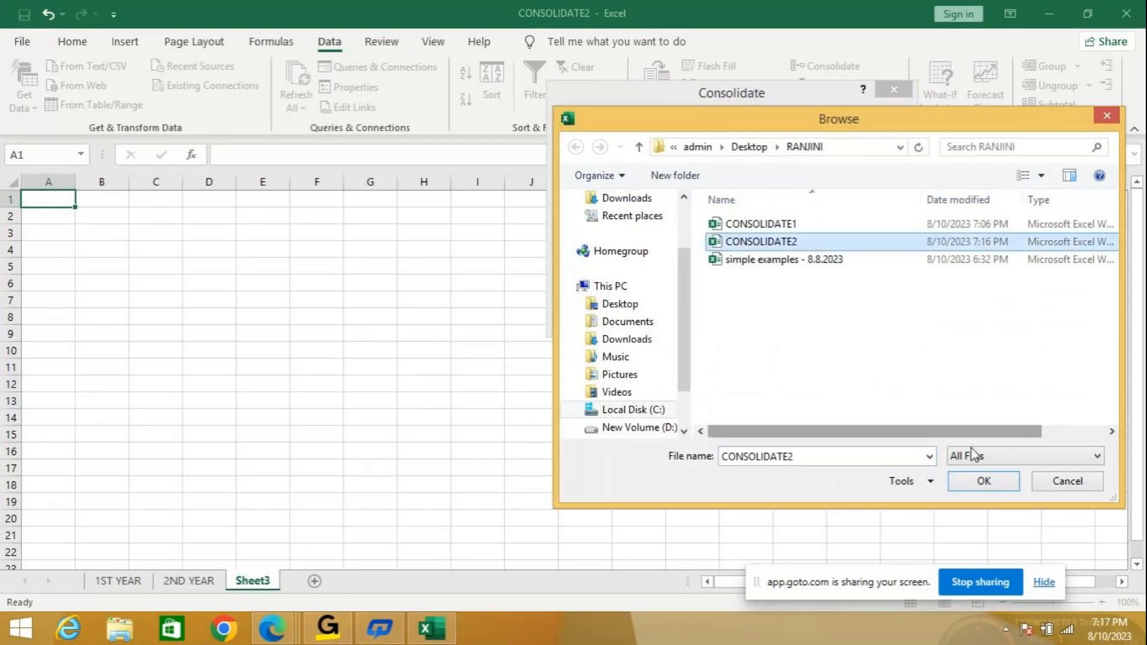
pyautogui.click(1002, 484)
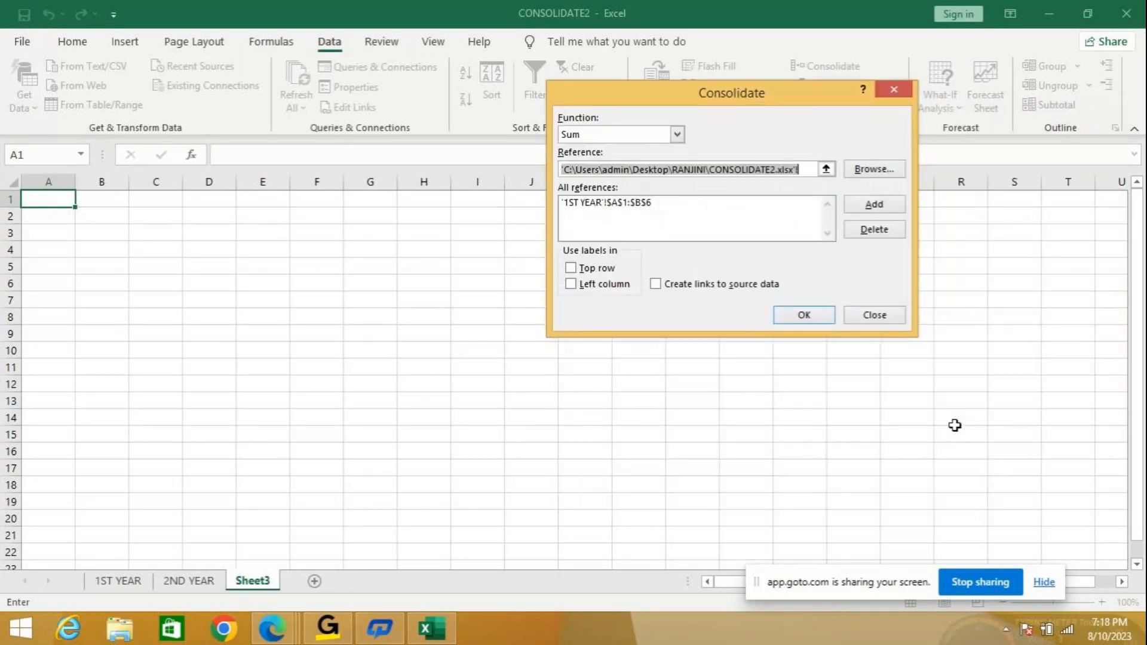
# Add '2ND YEAR'!$A$1:$B$6 to the consolidation reference list.
pyautogui.click(189, 581)
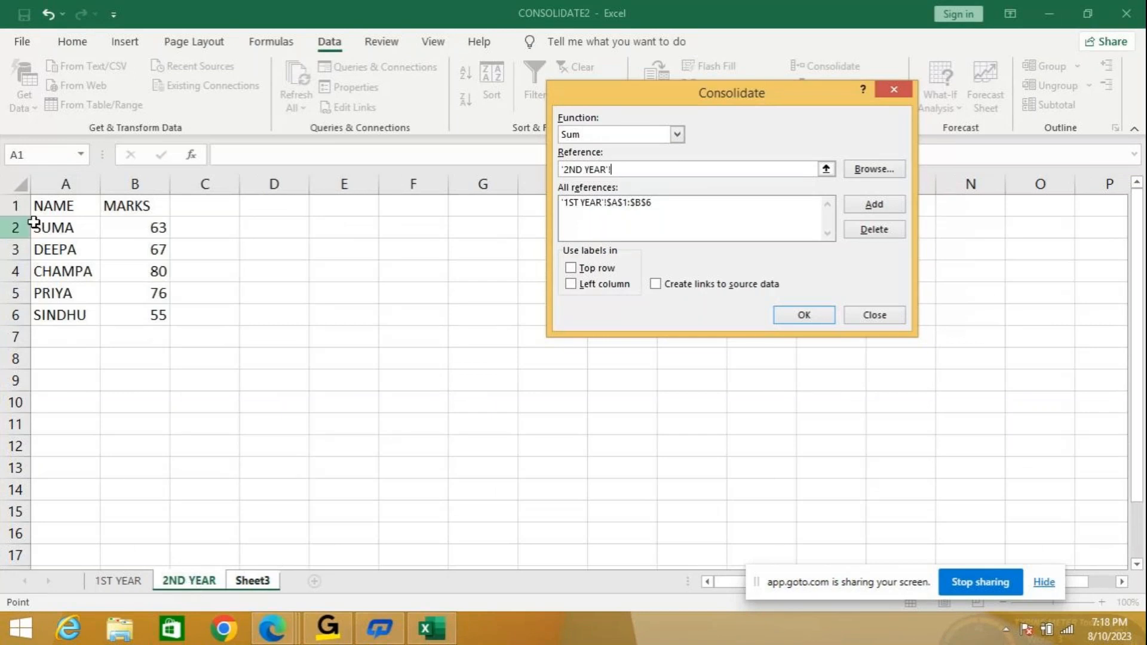
pyautogui.moveTo(72, 205); pyautogui.dragTo(128, 306)
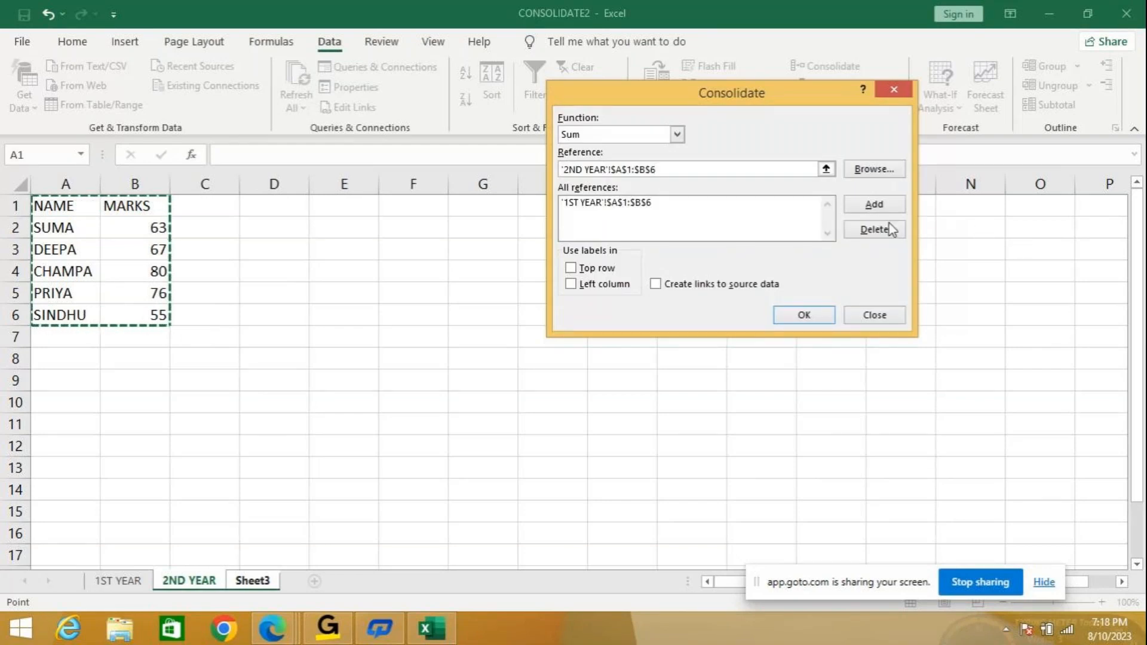
pyautogui.click(883, 205)
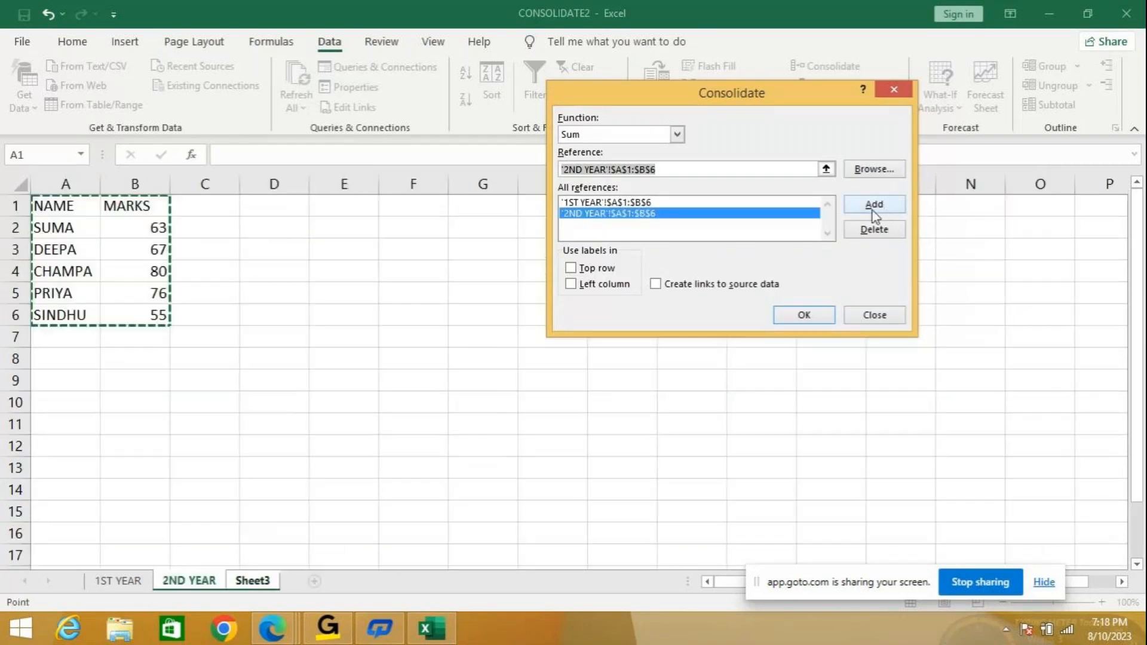
# Enable Top row and Left column labels and Create links to source data.
pyautogui.click(570, 268)
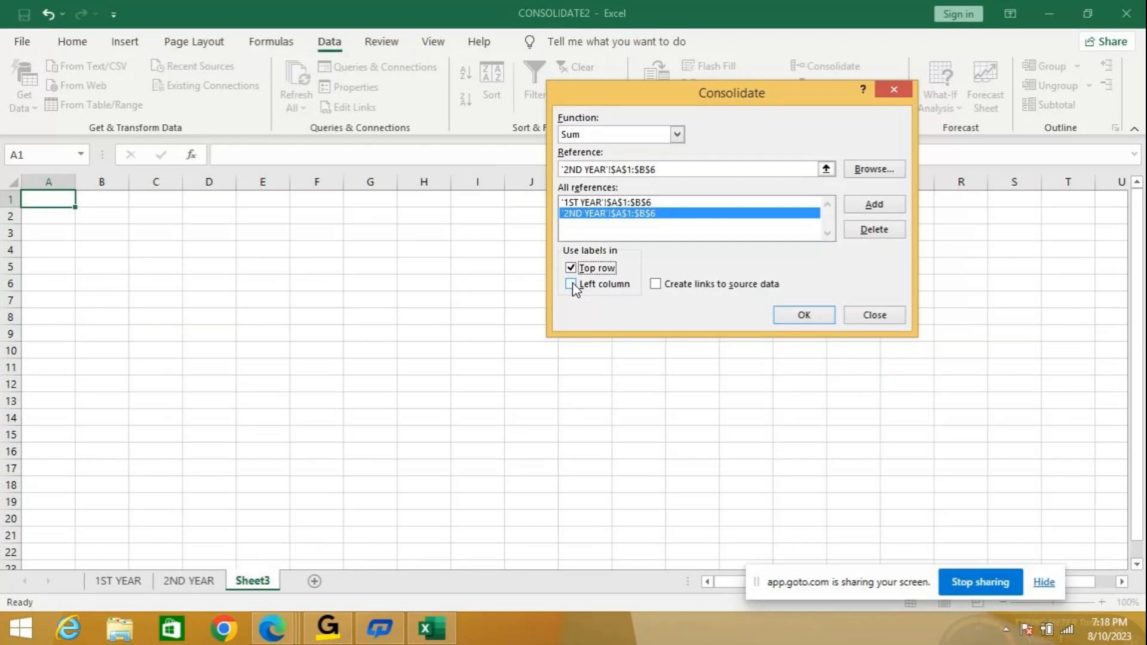
pyautogui.click(571, 284)
pyautogui.click(655, 284)
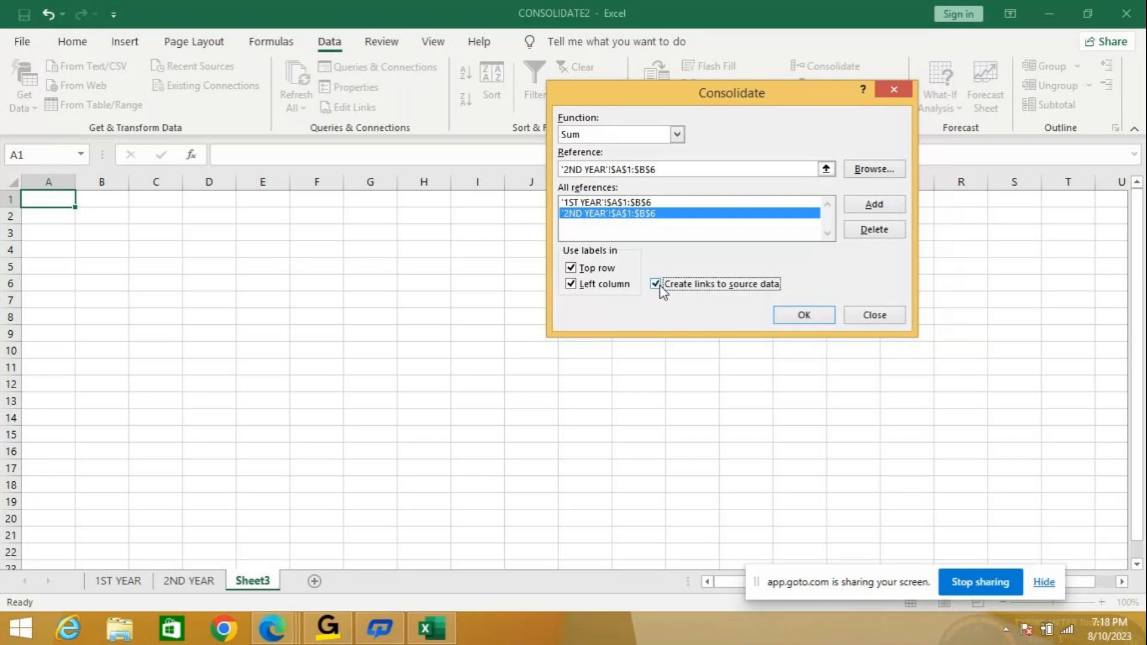
# Run the Sum consolidation onto Sheet3 and zoom in on the results.
pyautogui.click(800, 317)
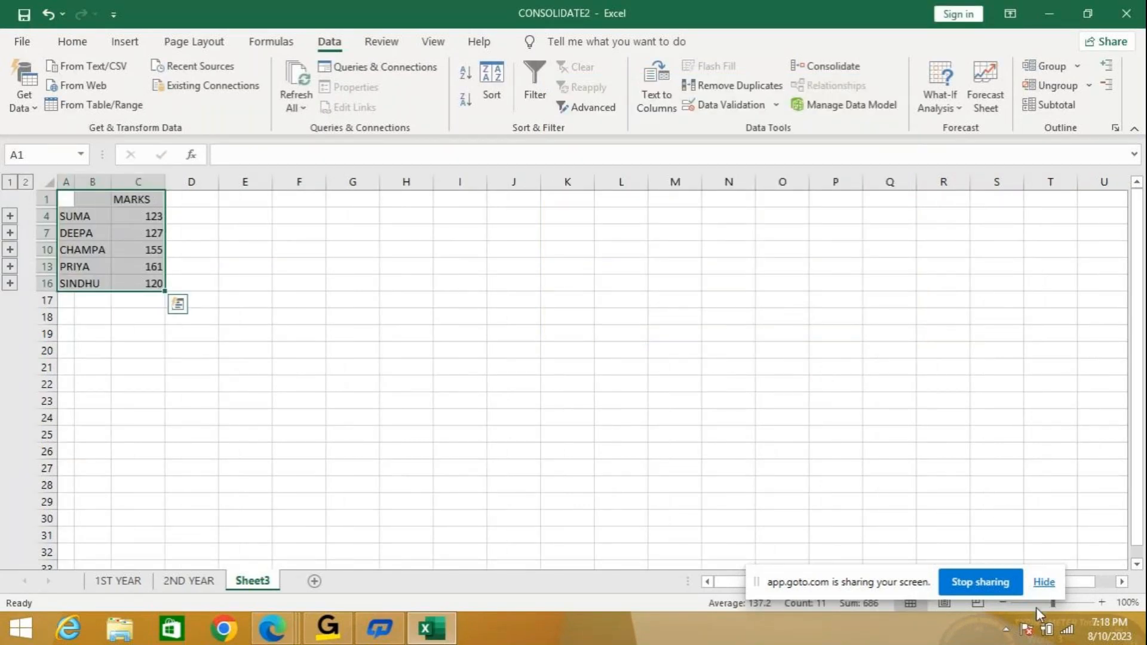
pyautogui.click(1102, 602)
pyautogui.click(1101, 602)
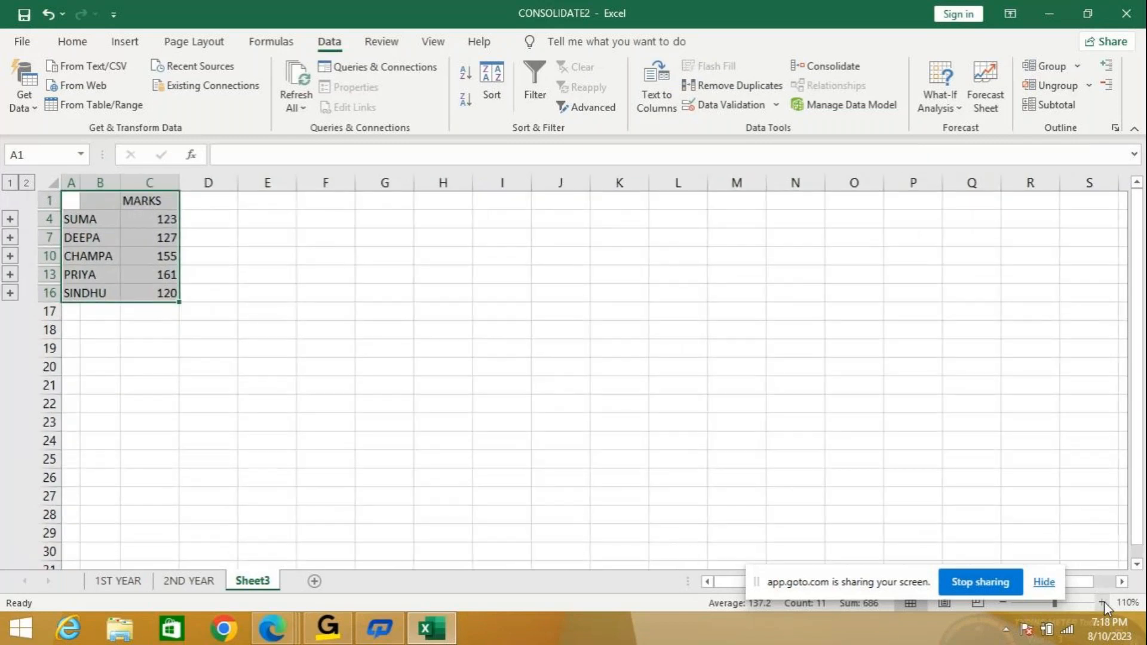
pyautogui.click(1101, 602)
pyautogui.click(1102, 602)
pyautogui.click(1102, 602)
pyautogui.click(1102, 602)
pyautogui.click(1102, 602)
pyautogui.click(1102, 602)
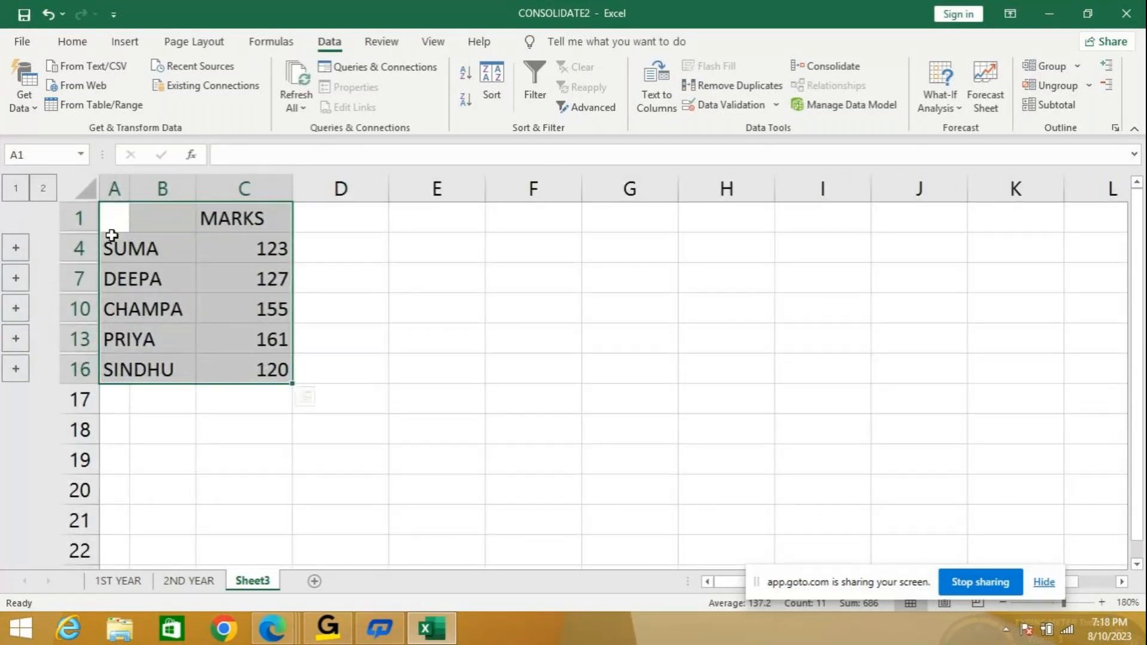
# Autofit columns A and B and expand the outline to show the linked yearly marks.
pyautogui.doubleClick(129, 188)
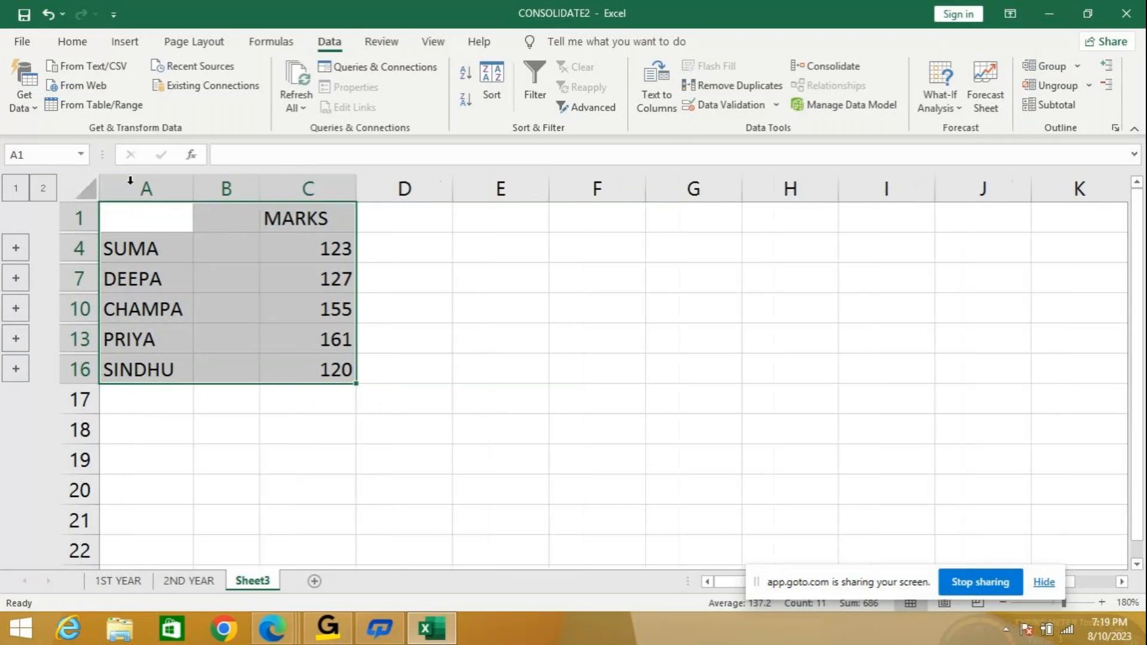
pyautogui.click(45, 187)
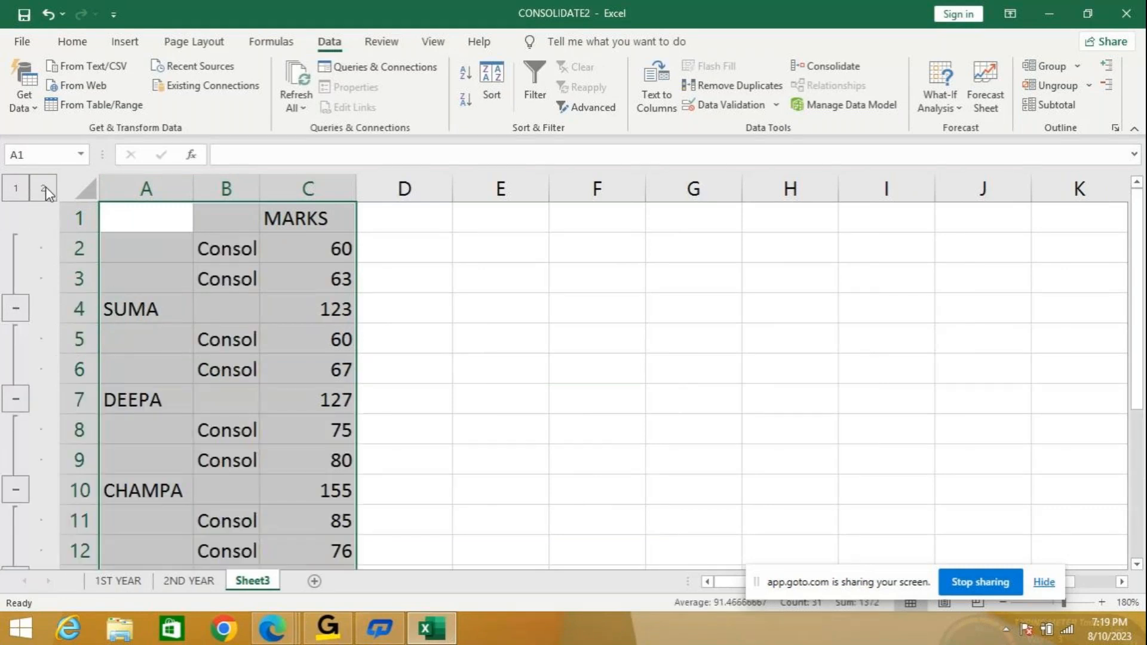
pyautogui.doubleClick(258, 182)
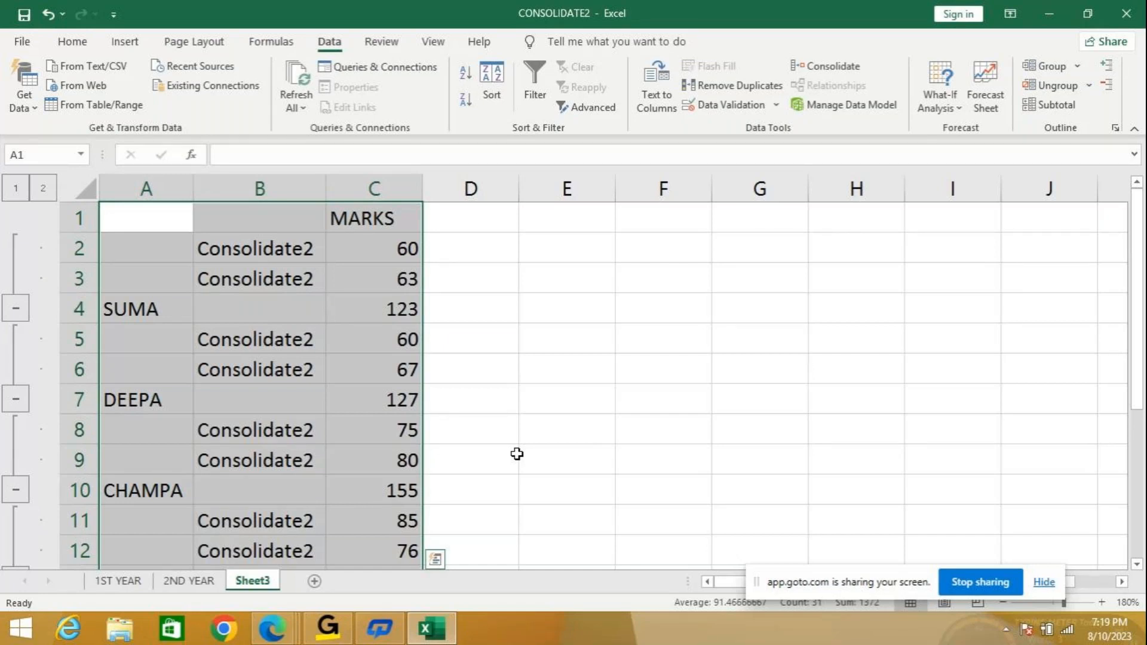
pyautogui.click(439, 42)
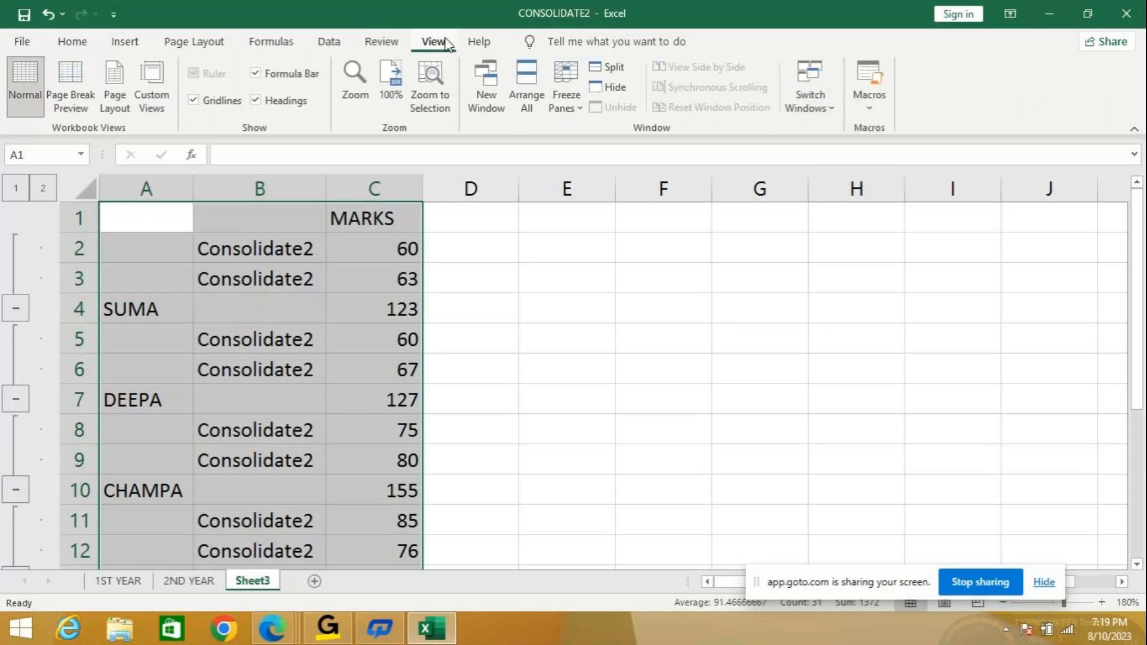
# Open two more CONSOLIDATE2 windows and arrange all three vertically side by side.
pyautogui.click(492, 117)
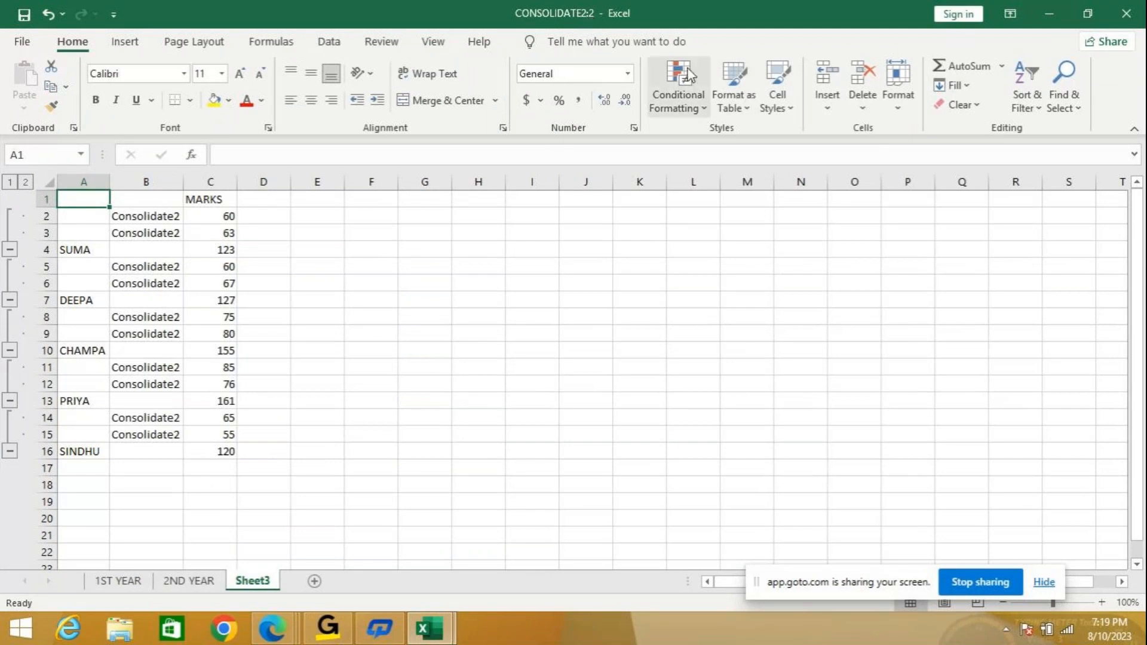
pyautogui.click(430, 43)
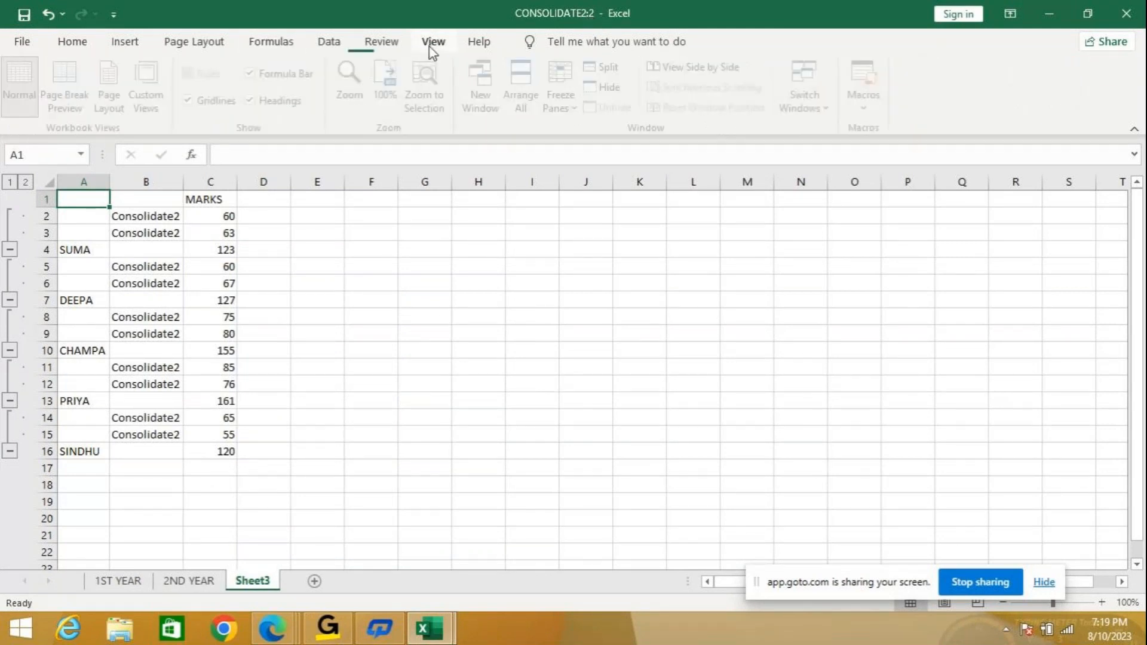
pyautogui.click(486, 96)
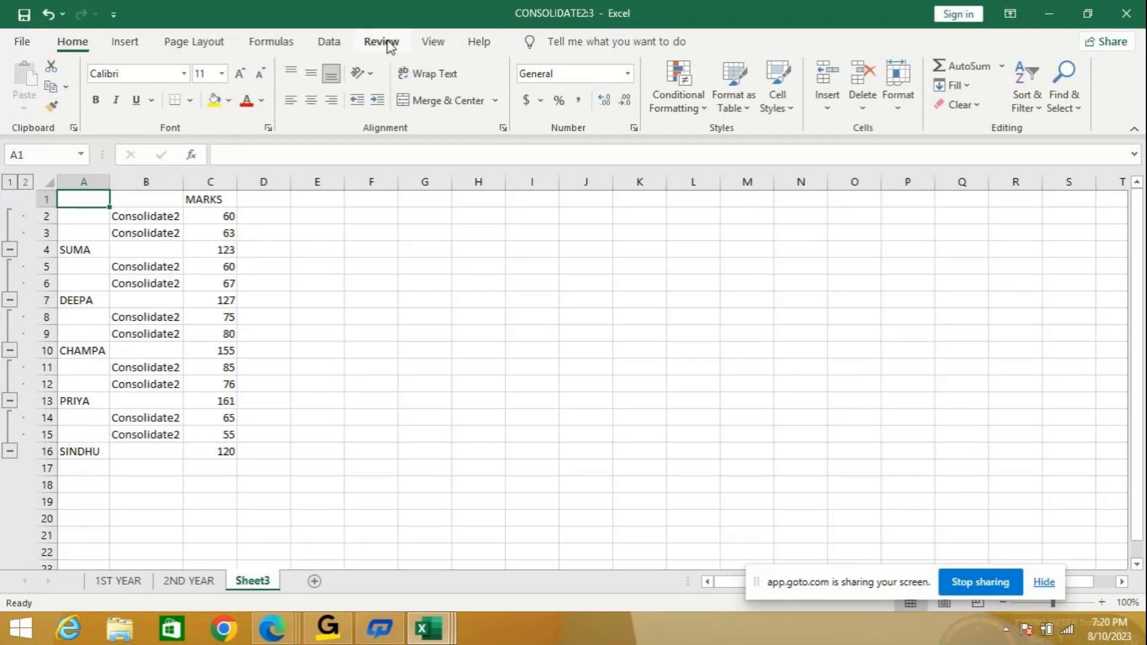
pyautogui.click(434, 43)
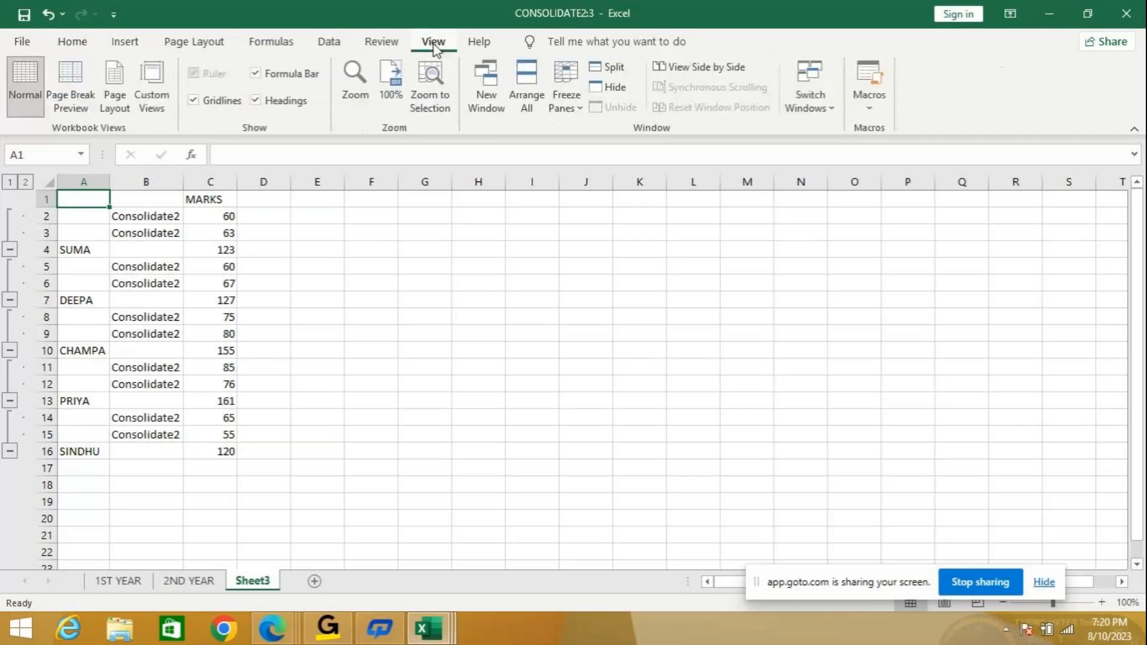
pyautogui.click(528, 100)
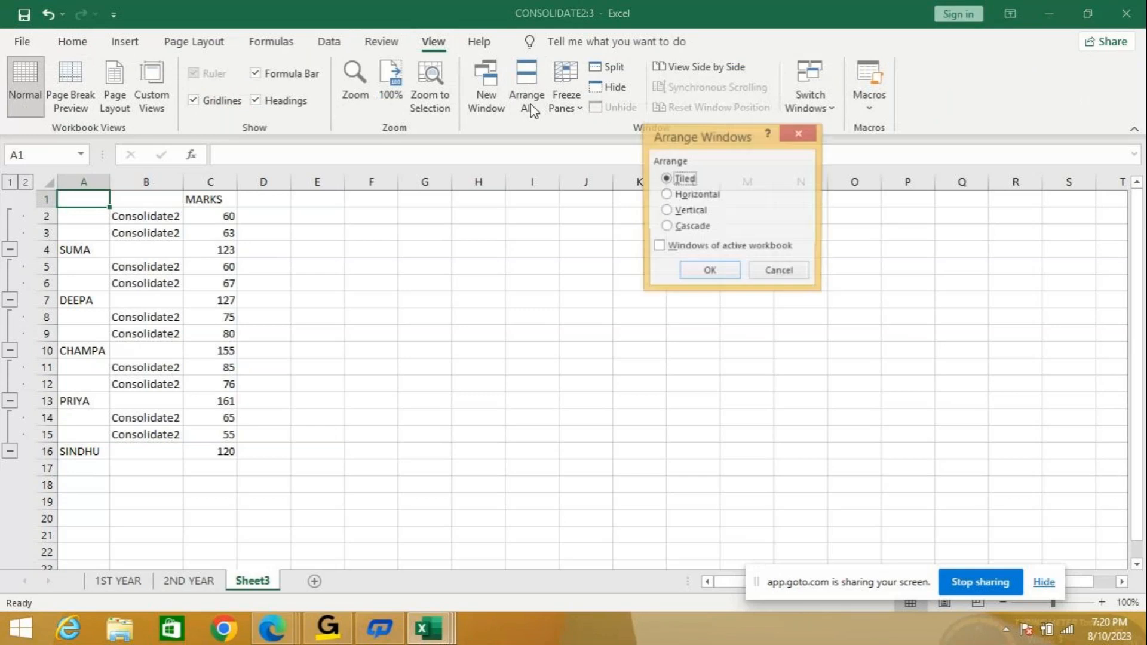
pyautogui.click(679, 212)
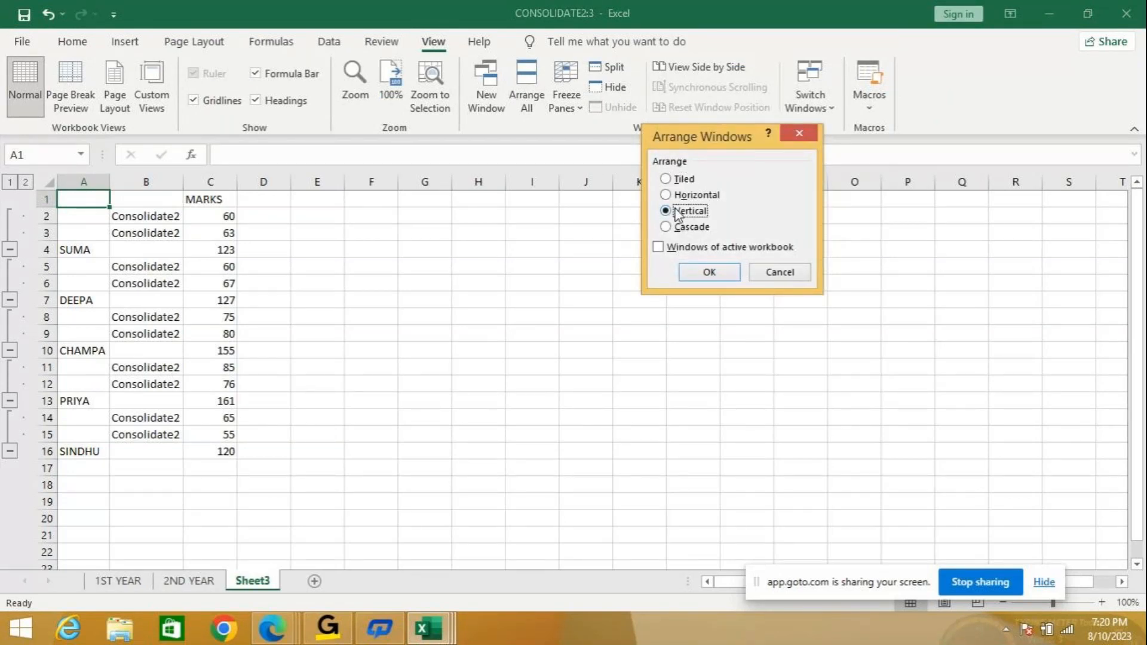
pyautogui.click(707, 272)
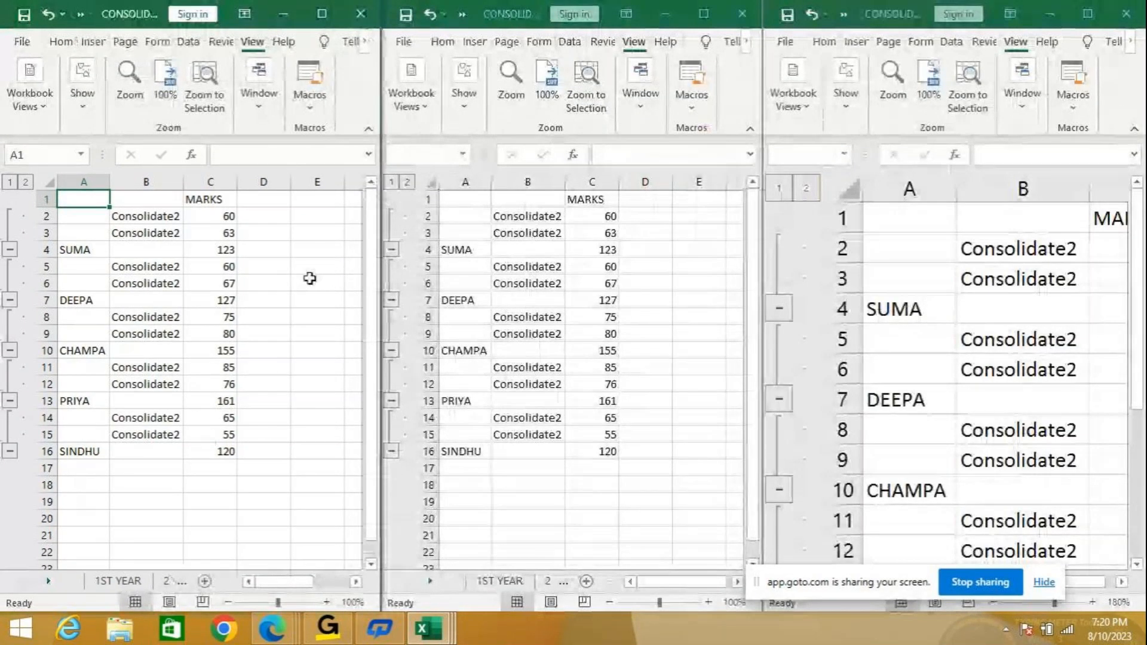
# Show 1ST YEAR on the left, 2ND YEAR in the middle, and the consolidated totals on the right.
pyautogui.click(139, 582)
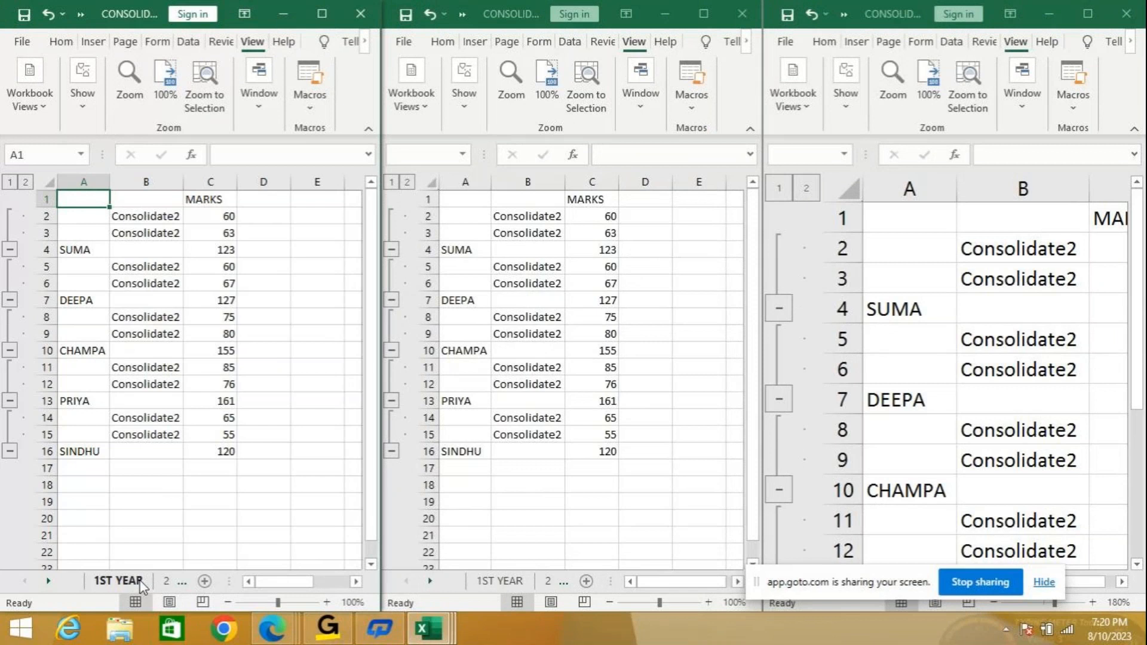
pyautogui.click(141, 582)
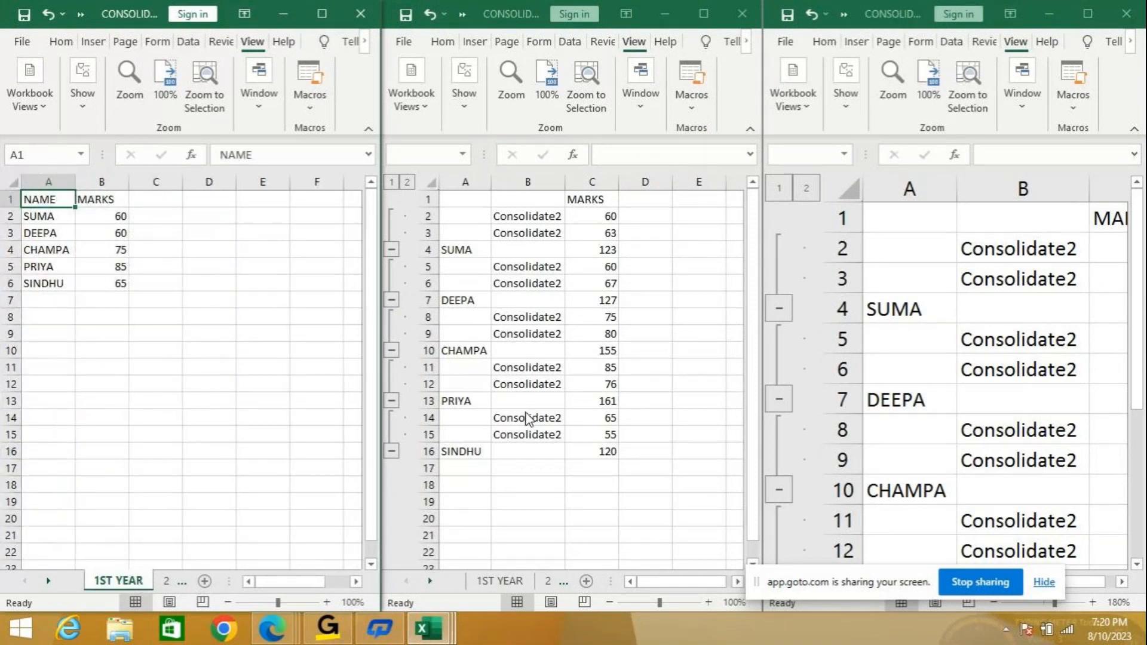
pyautogui.click(561, 582)
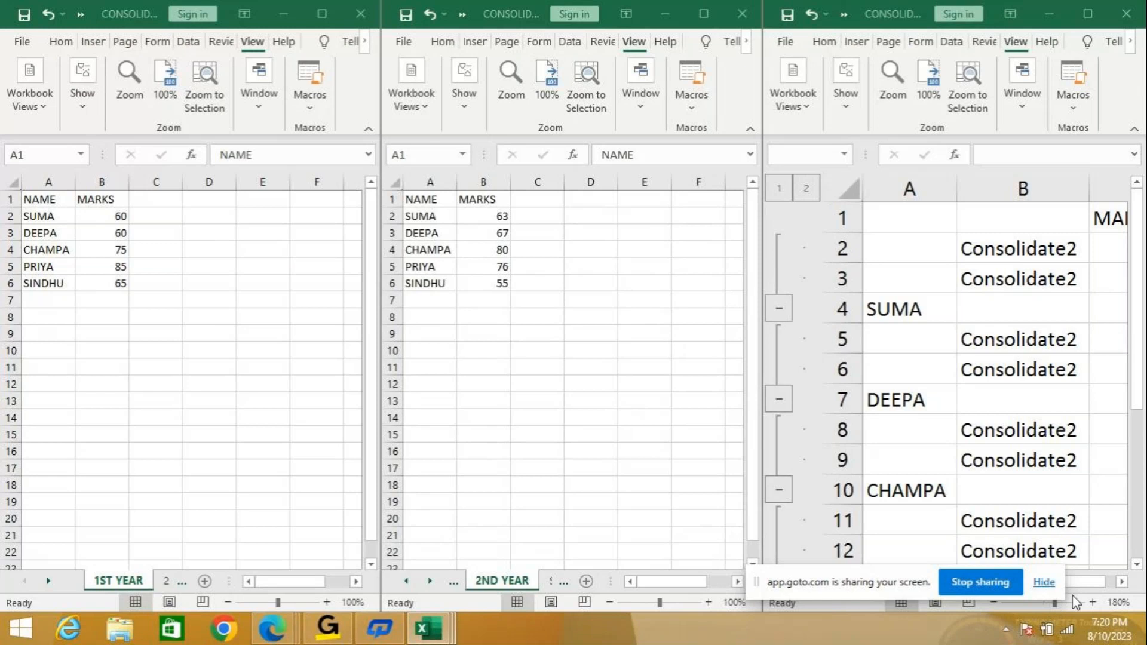
pyautogui.click(1122, 582)
pyautogui.hotkey('ctrl', 'a')
pyautogui.click(1122, 582)
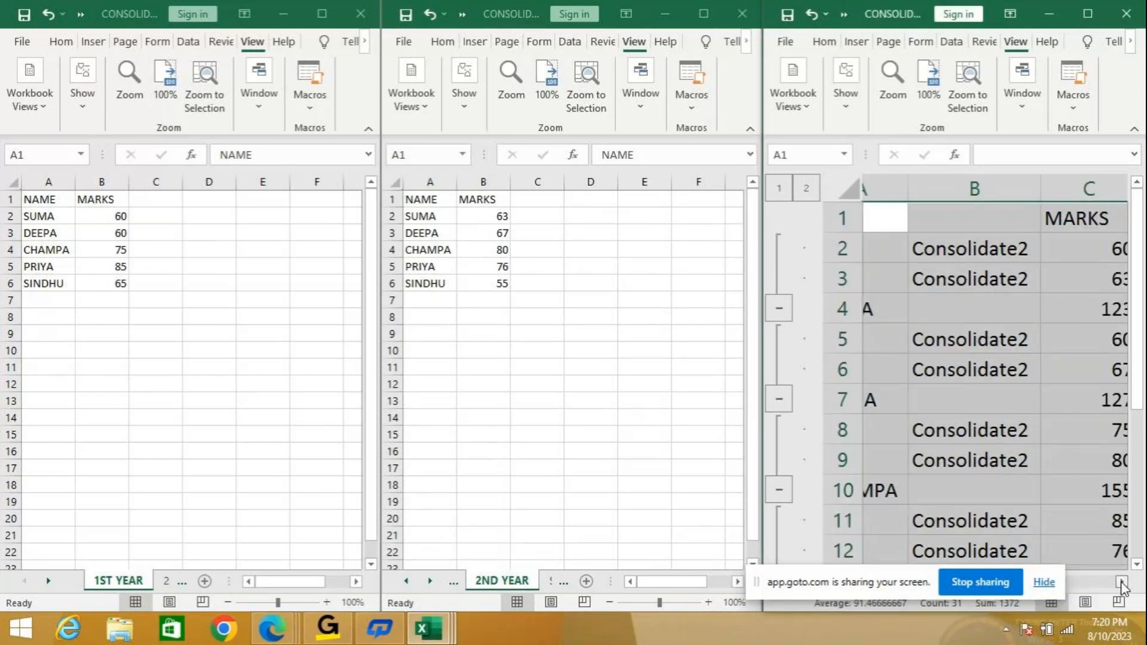
pyautogui.click(1121, 583)
# Change SUMA's 1ST YEAR mark in B2 to 70.
pyautogui.click(101, 216)
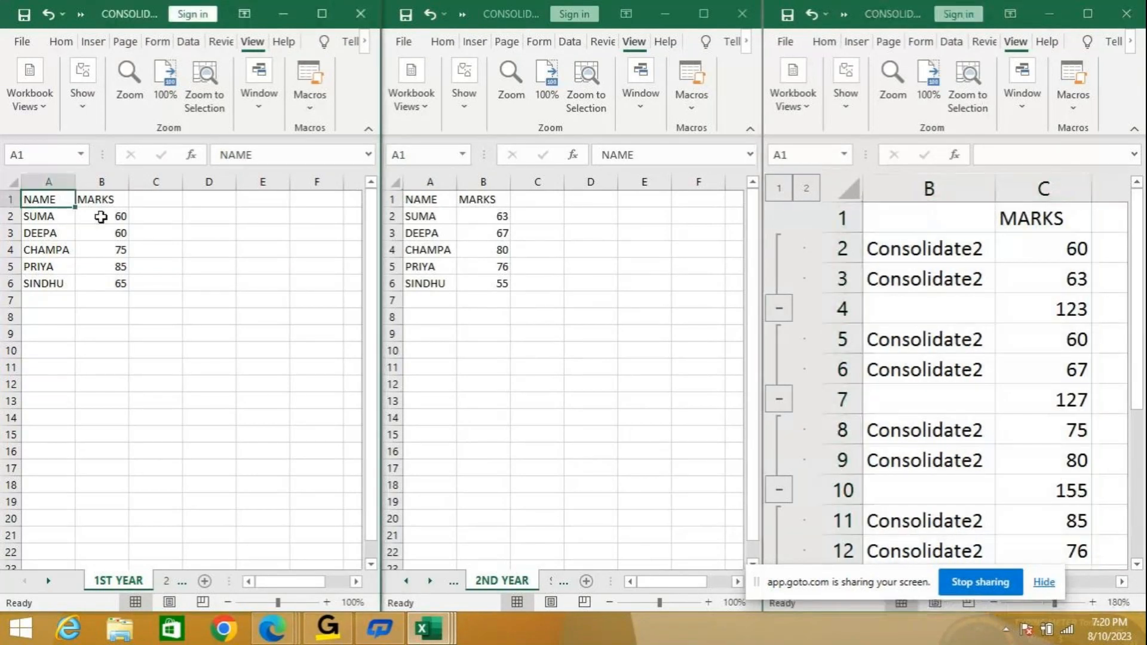
pyautogui.click(100, 217)
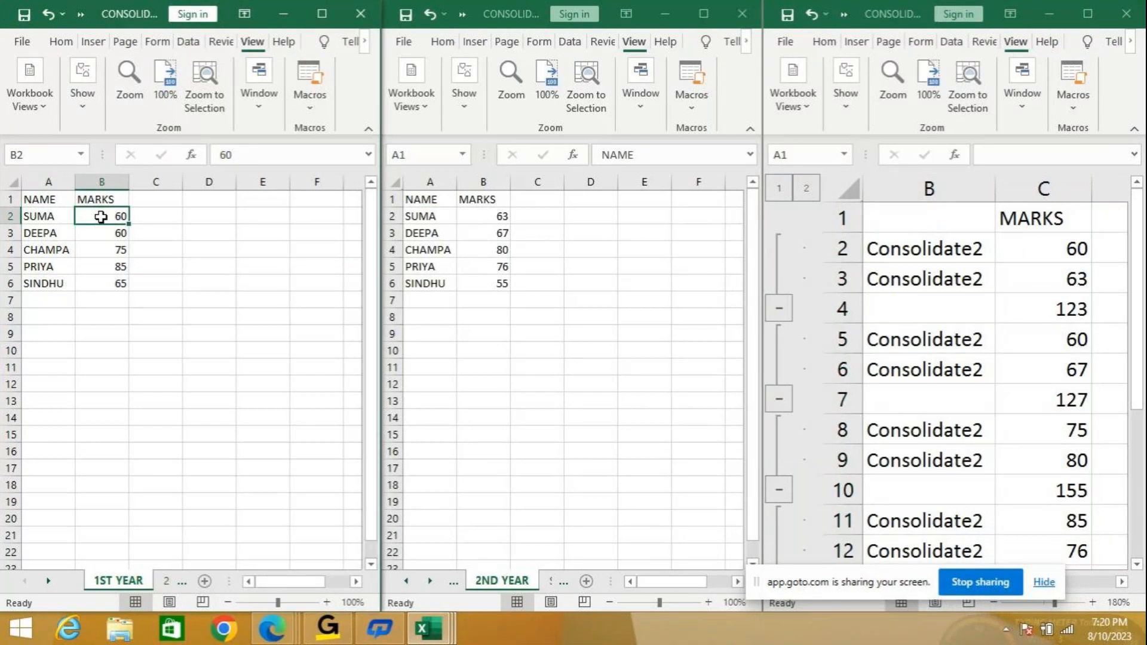
pyautogui.write('70')
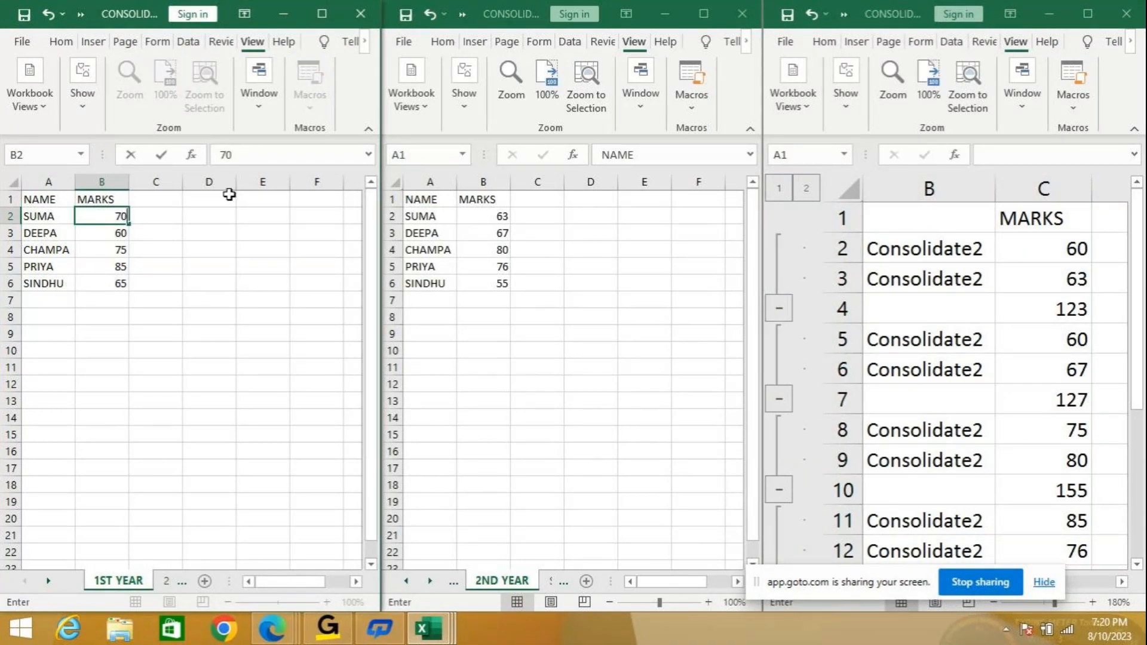
pyautogui.click(481, 220)
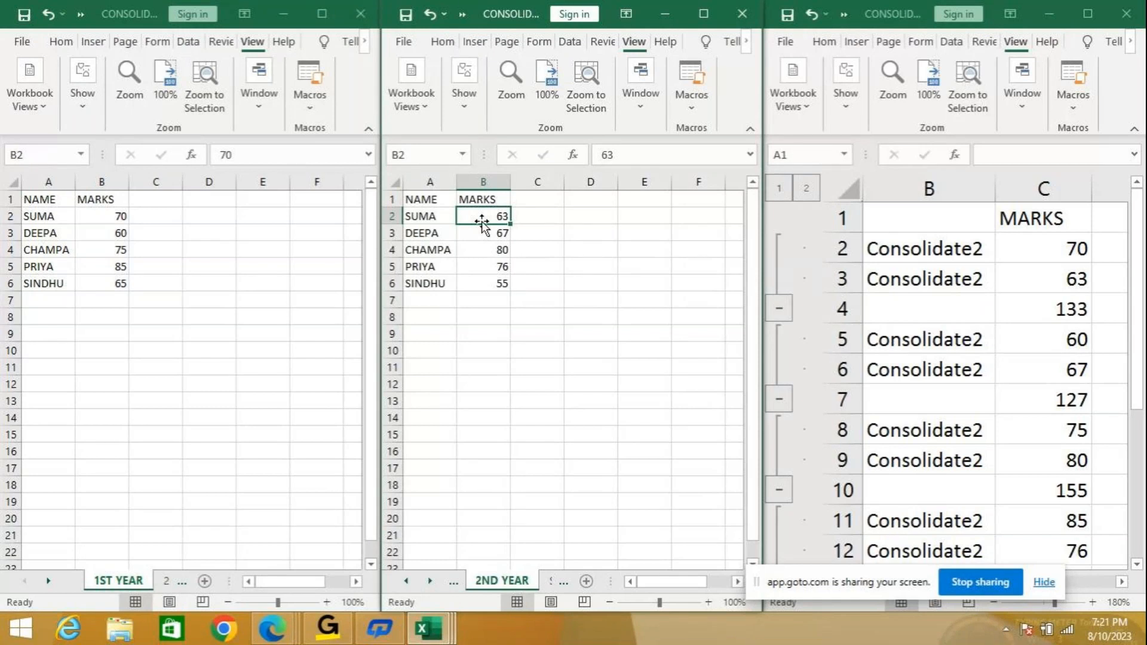
pyautogui.click(105, 233)
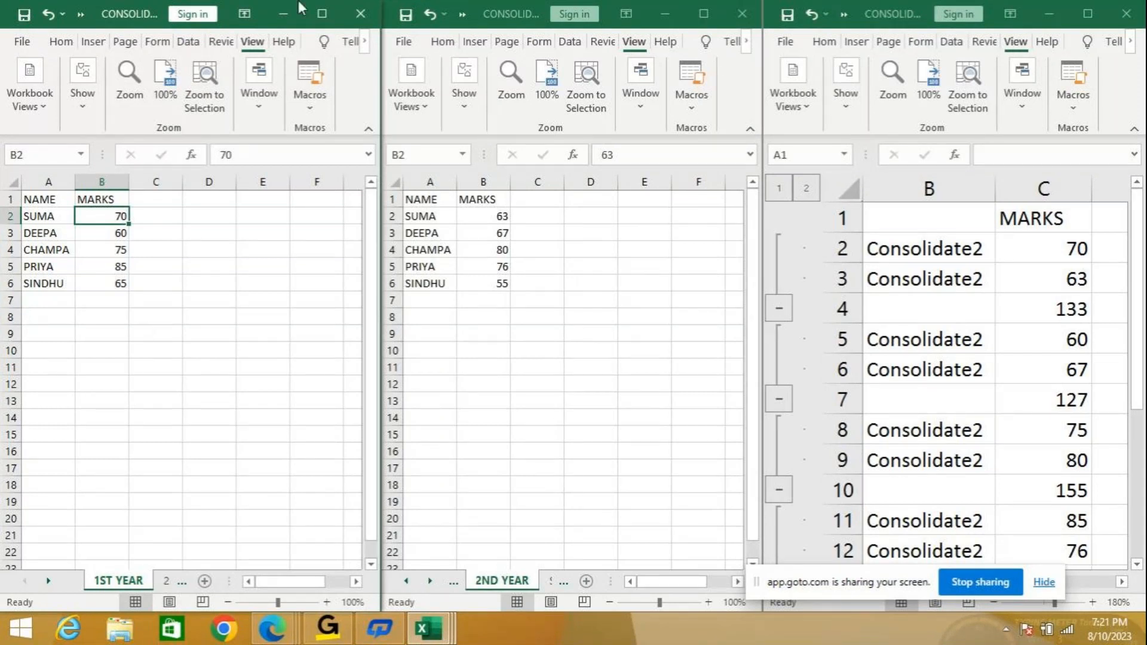
# Close the two extra windows and maximize the remaining CONSOLIDATE2 window.
pyautogui.click(359, 13)
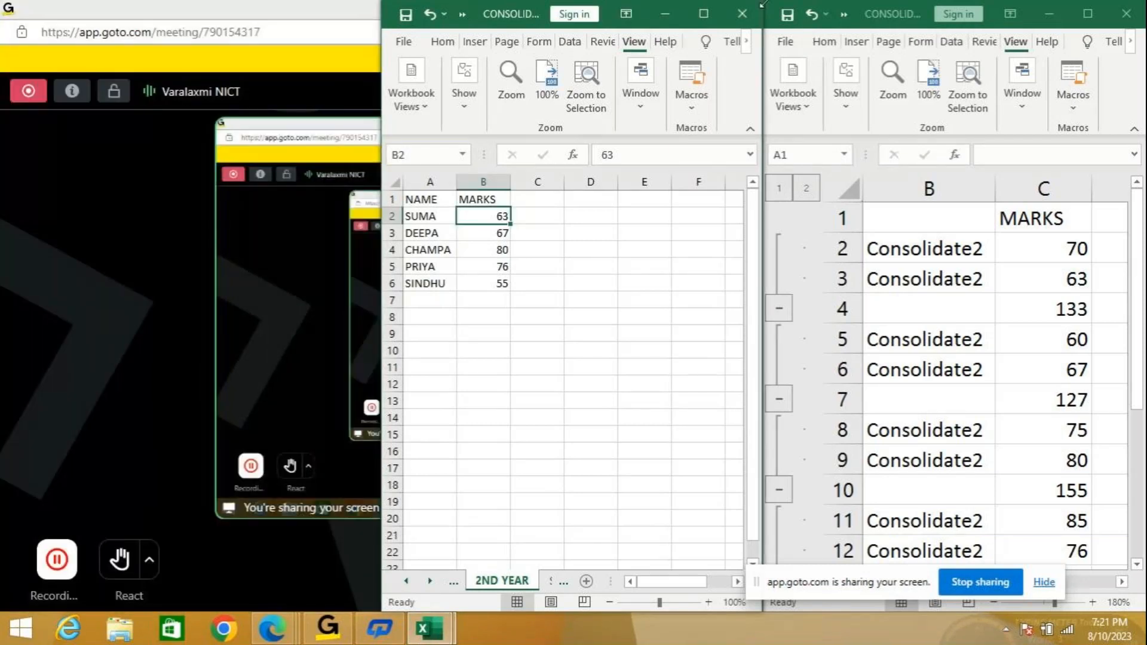
pyautogui.click(739, 13)
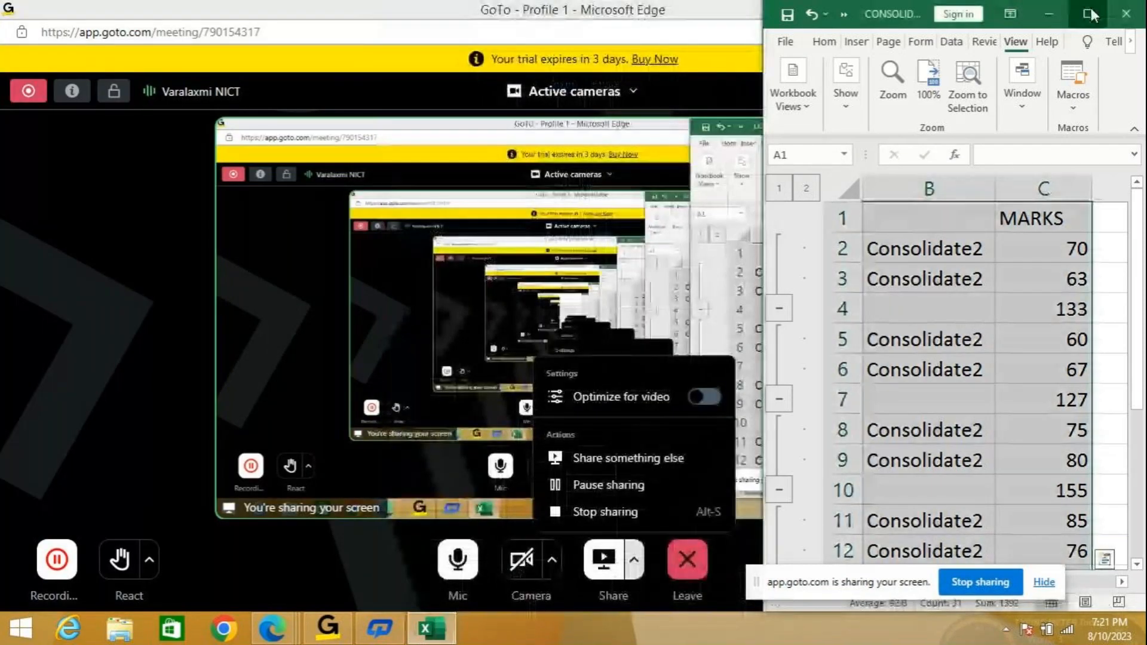
pyautogui.click(1087, 13)
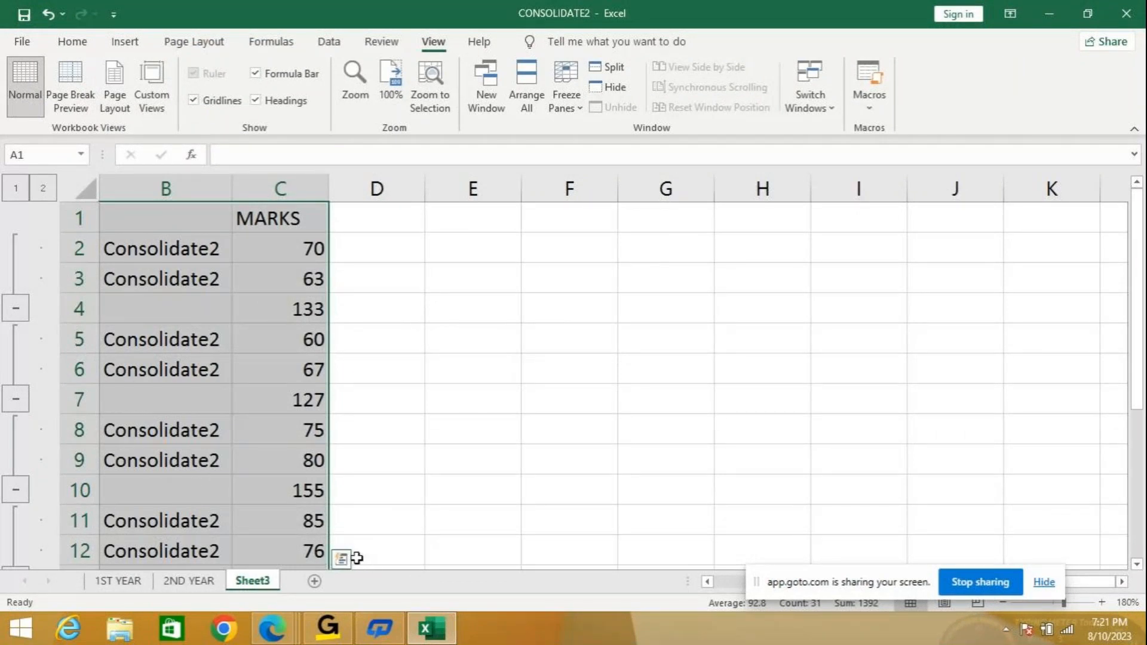
# Delete Sheet3 permanently and insert a new blank sheet.
pyautogui.rightClick(250, 584)
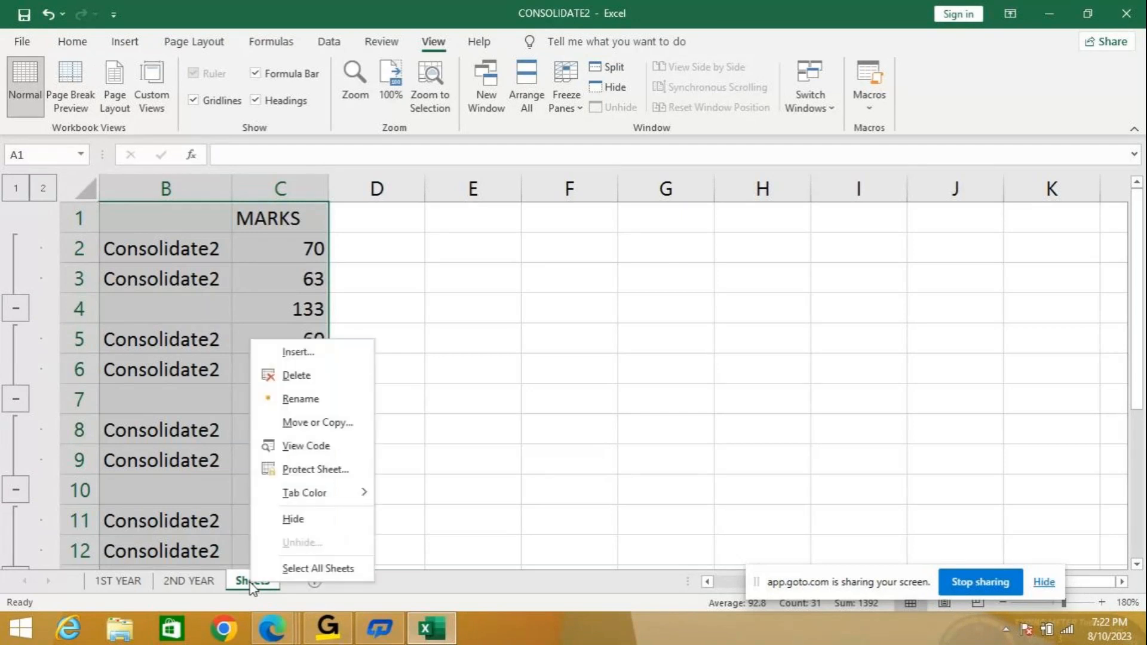
pyautogui.click(307, 377)
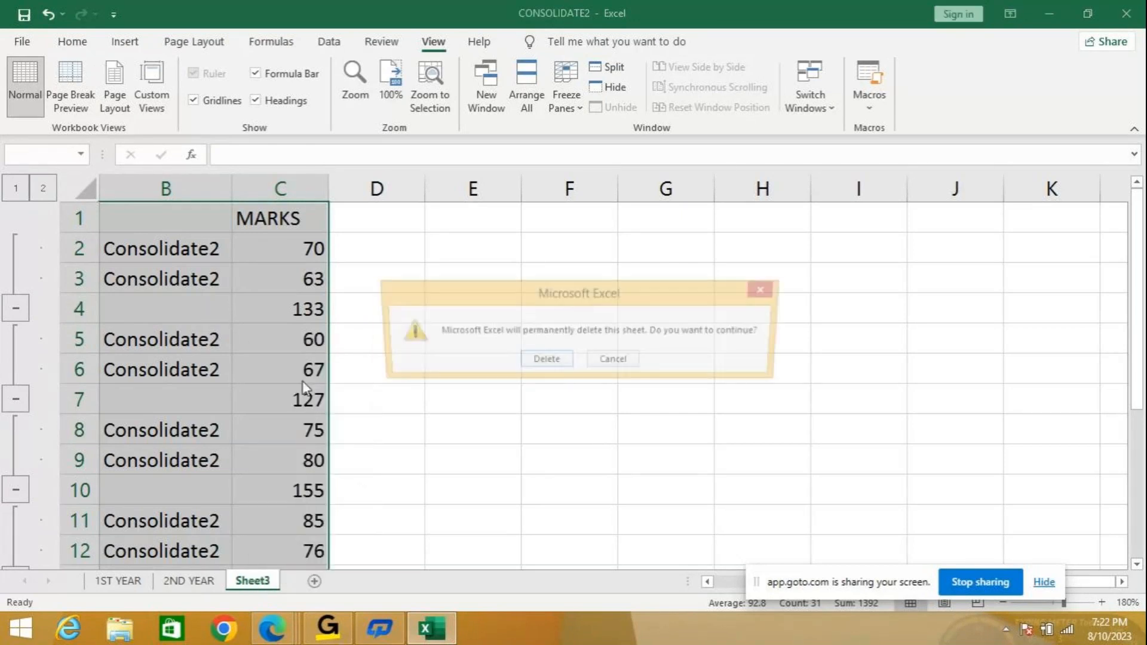
pyautogui.click(537, 361)
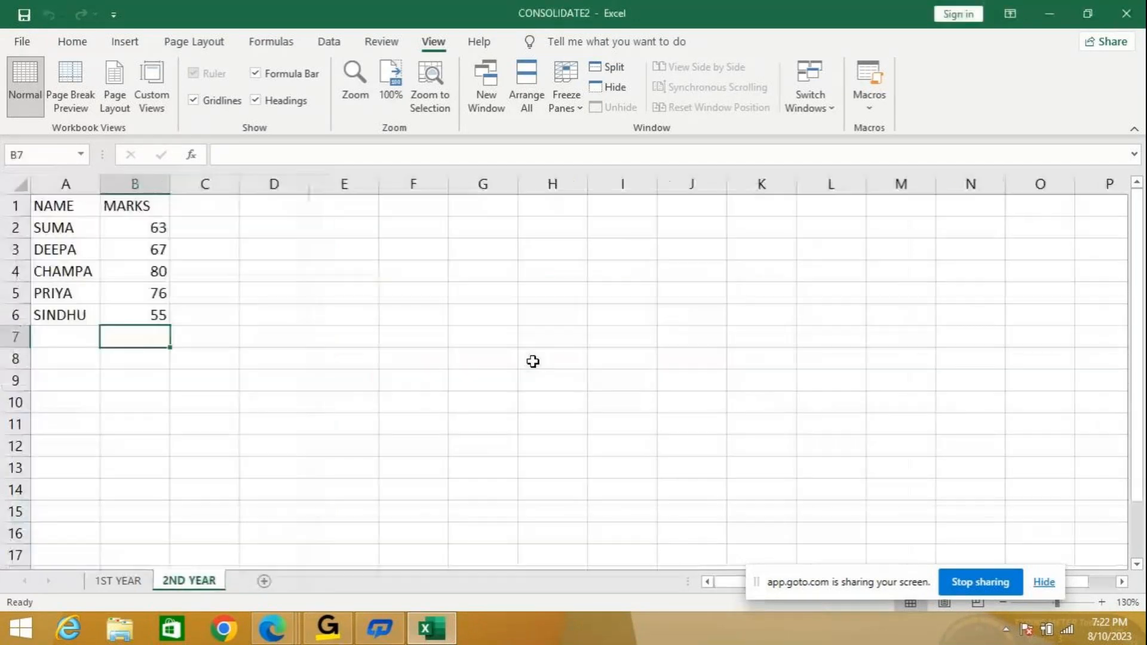
pyautogui.click(261, 582)
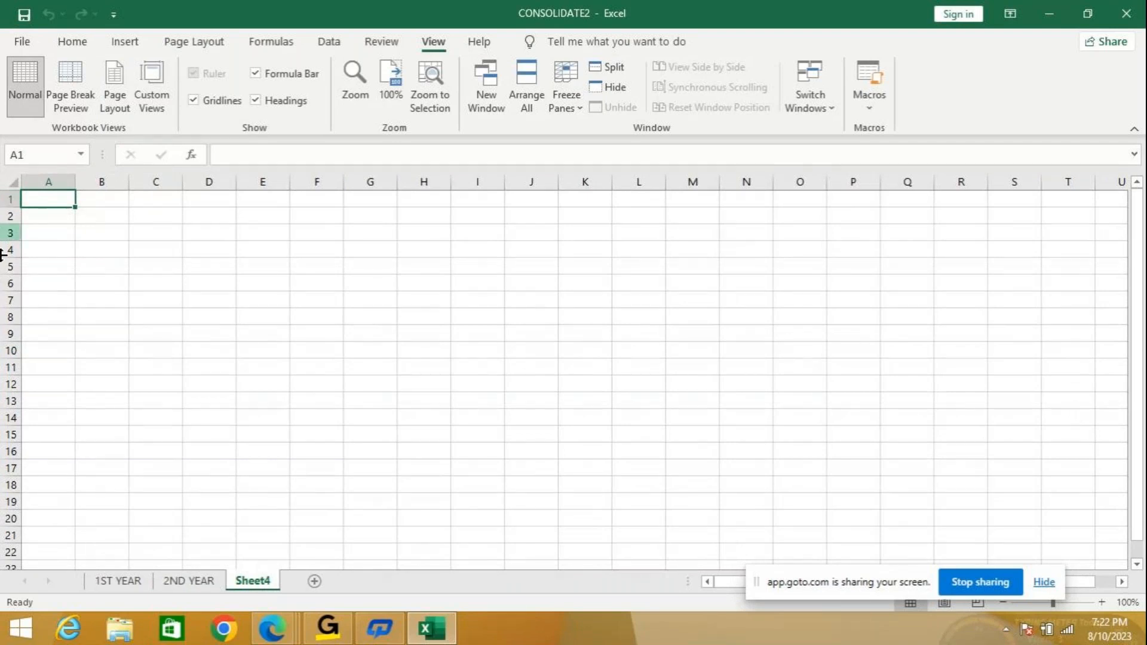
# Check the 1ST YEAR data, then return to the empty Sheet4 with the Data tools showing.
pyautogui.click(74, 41)
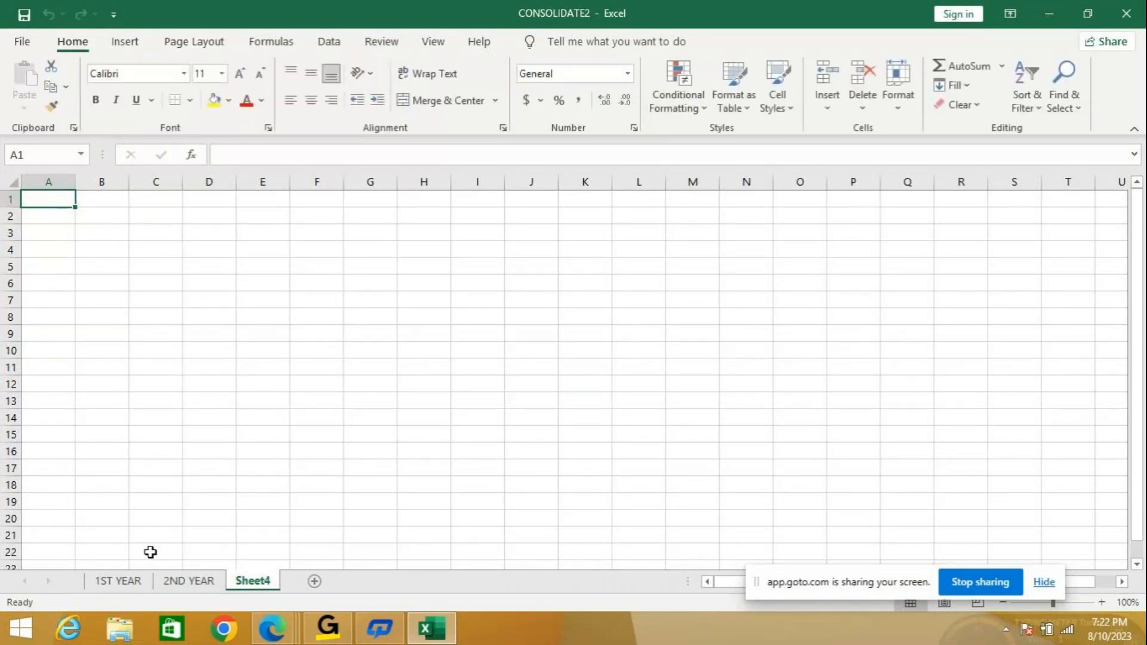
pyautogui.click(113, 582)
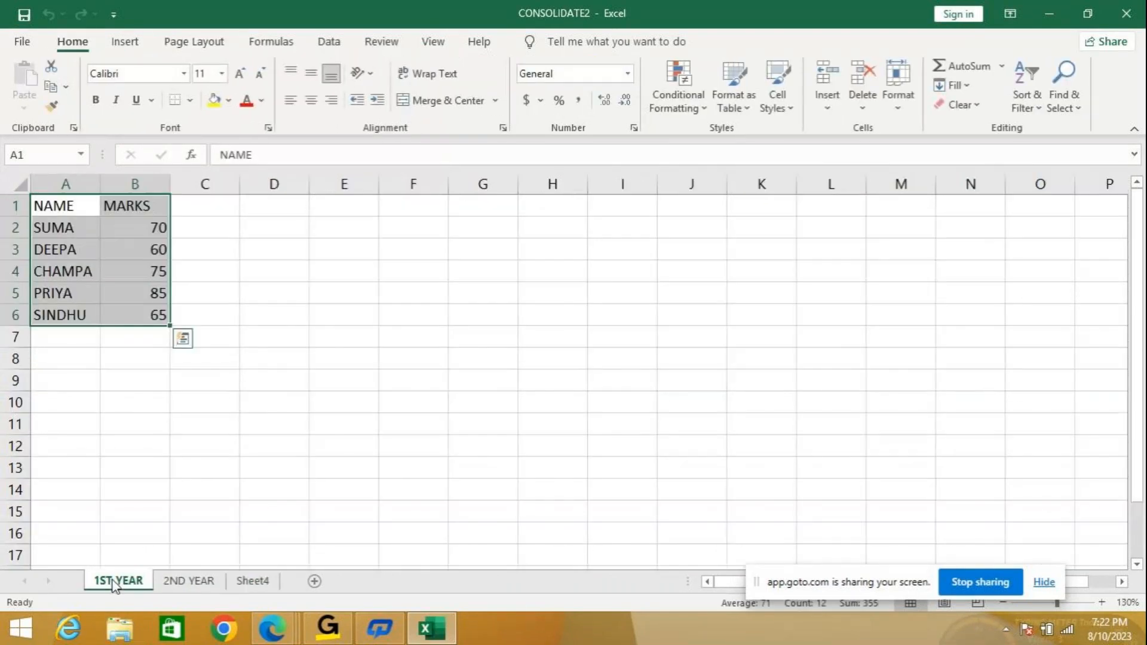
pyautogui.click(252, 583)
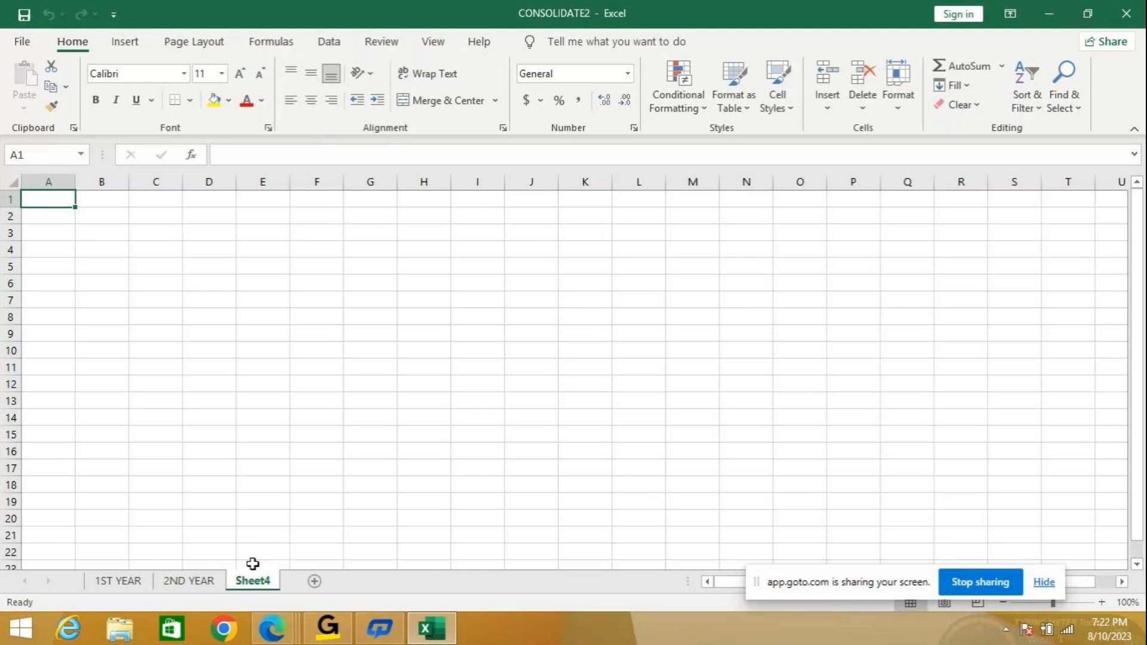
pyautogui.click(122, 581)
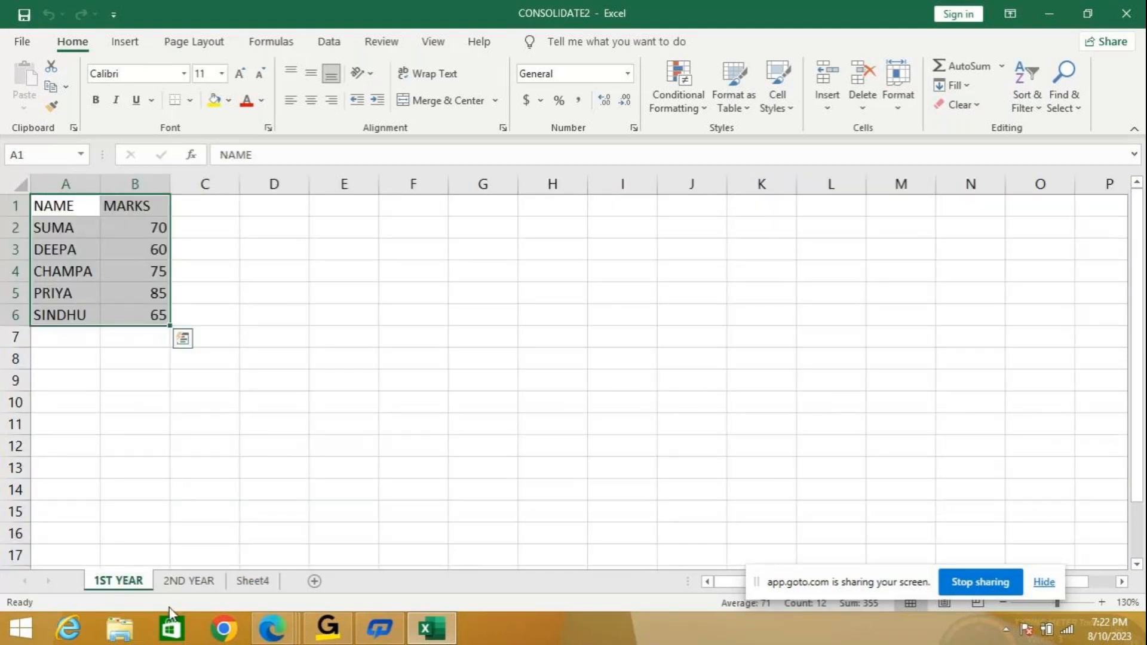
pyautogui.click(259, 584)
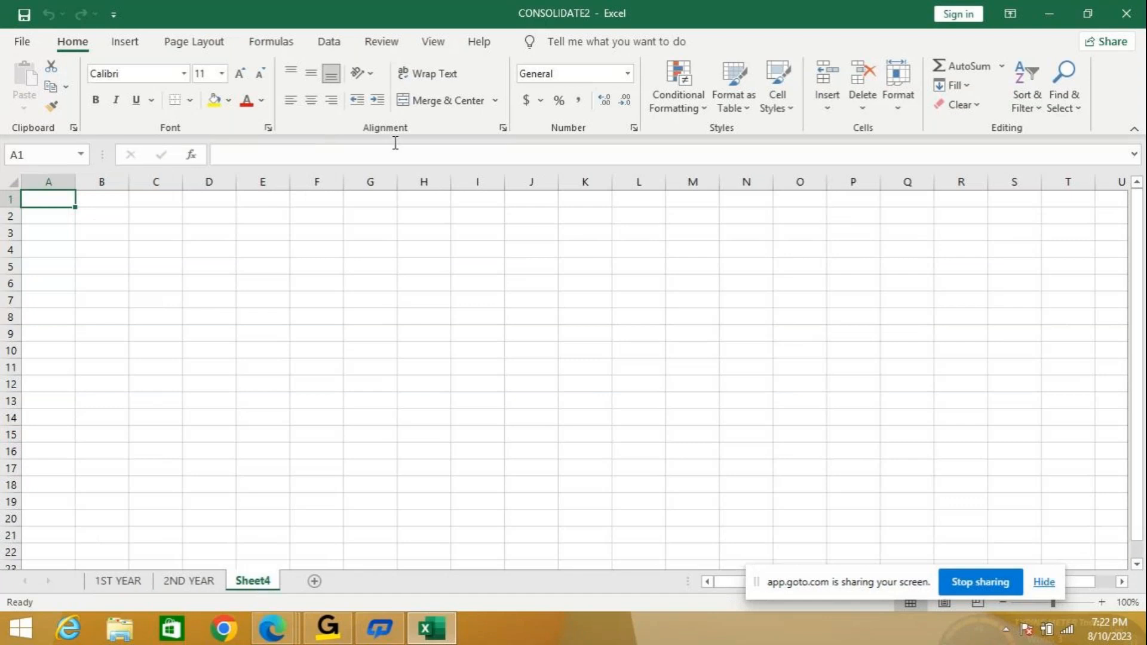
pyautogui.click(328, 42)
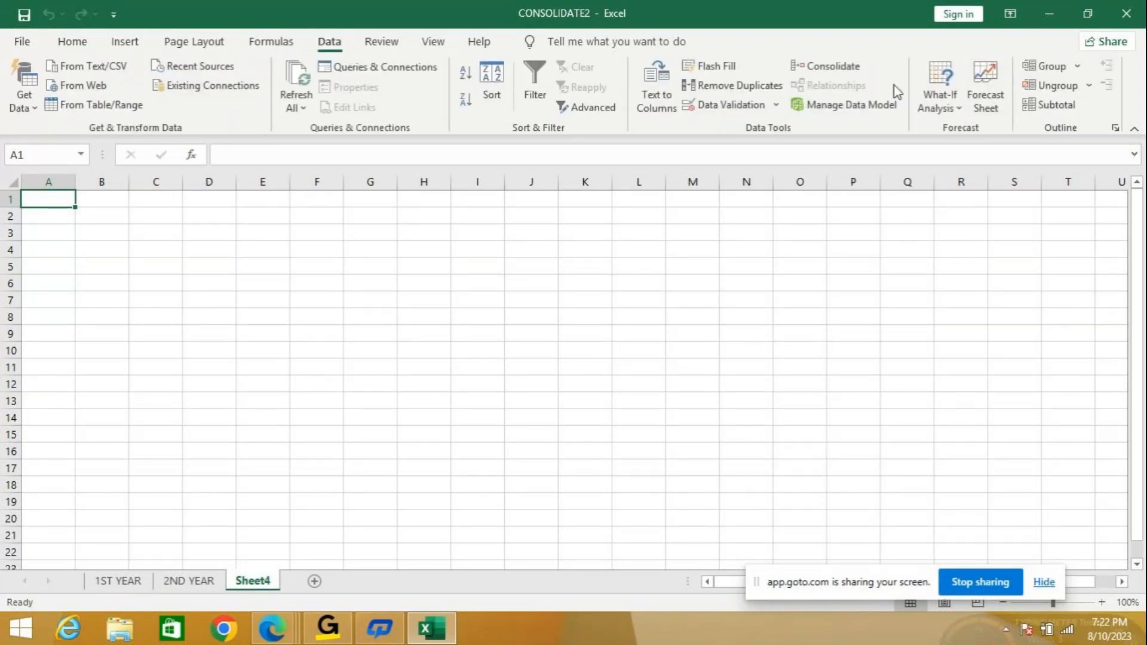
# Start a Sum consolidation on Sheet4 and add '1ST YEAR'!$A$1:$B$6 as its first reference.
pyautogui.click(827, 66)
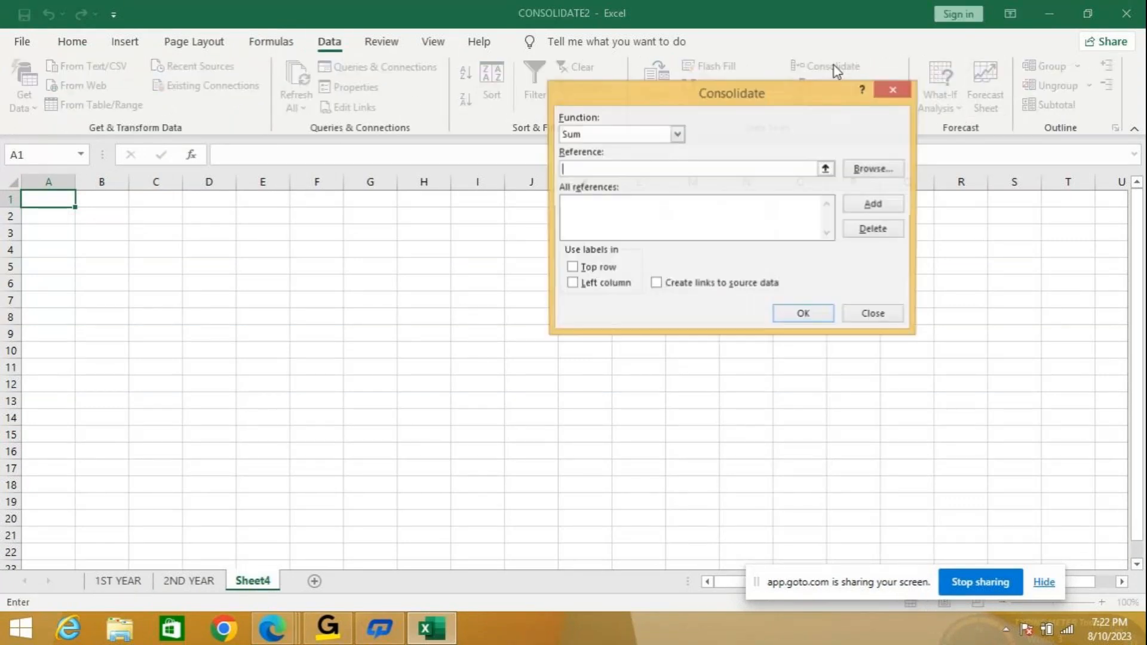
pyautogui.click(869, 169)
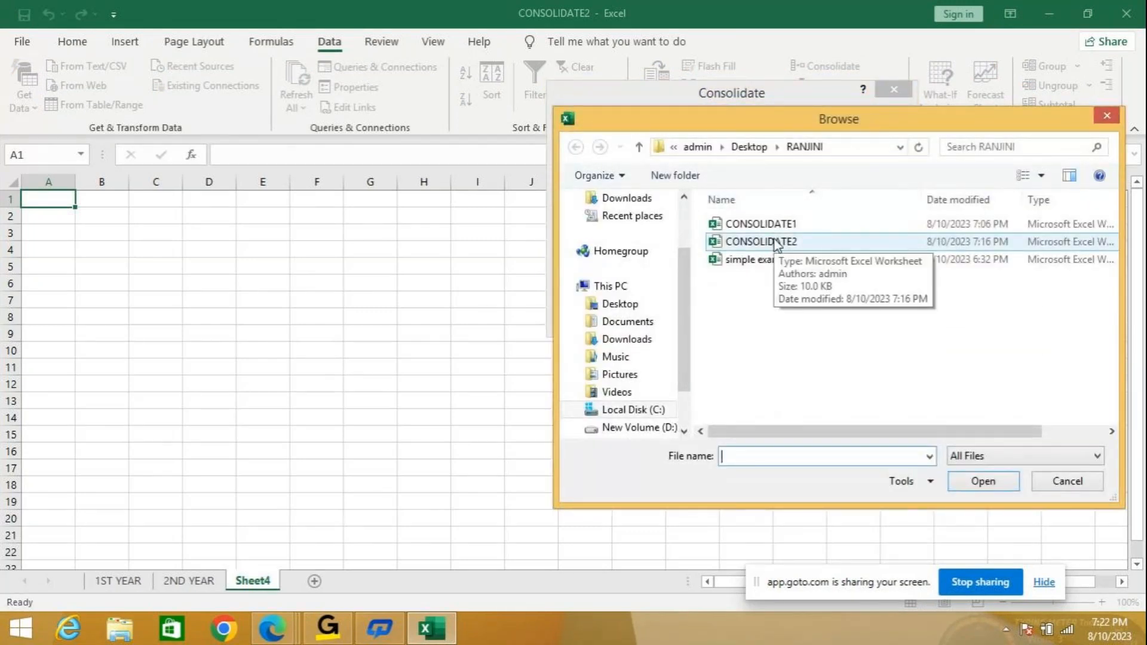
pyautogui.click(776, 243)
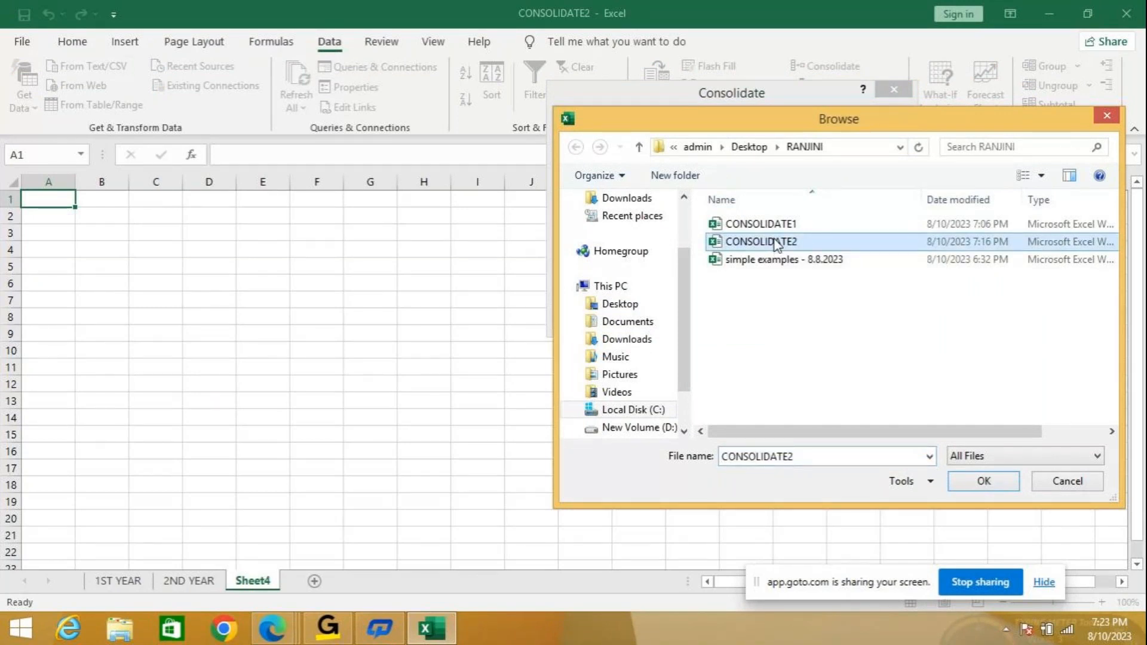
pyautogui.click(983, 481)
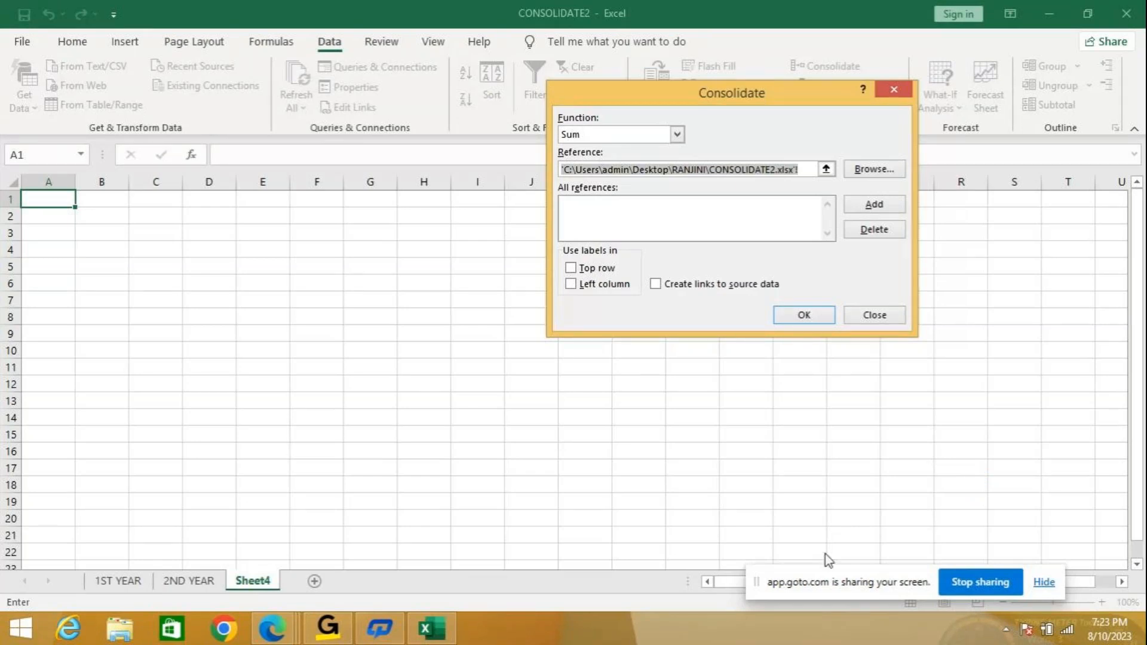
pyautogui.click(121, 583)
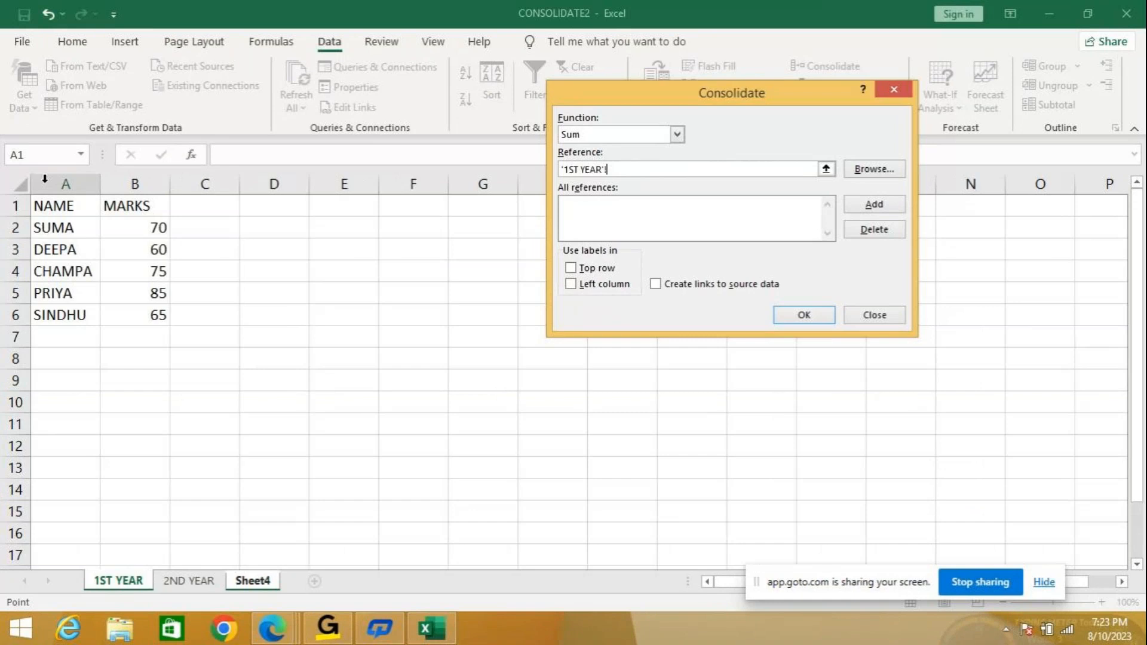
pyautogui.moveTo(63, 201); pyautogui.dragTo(125, 313)
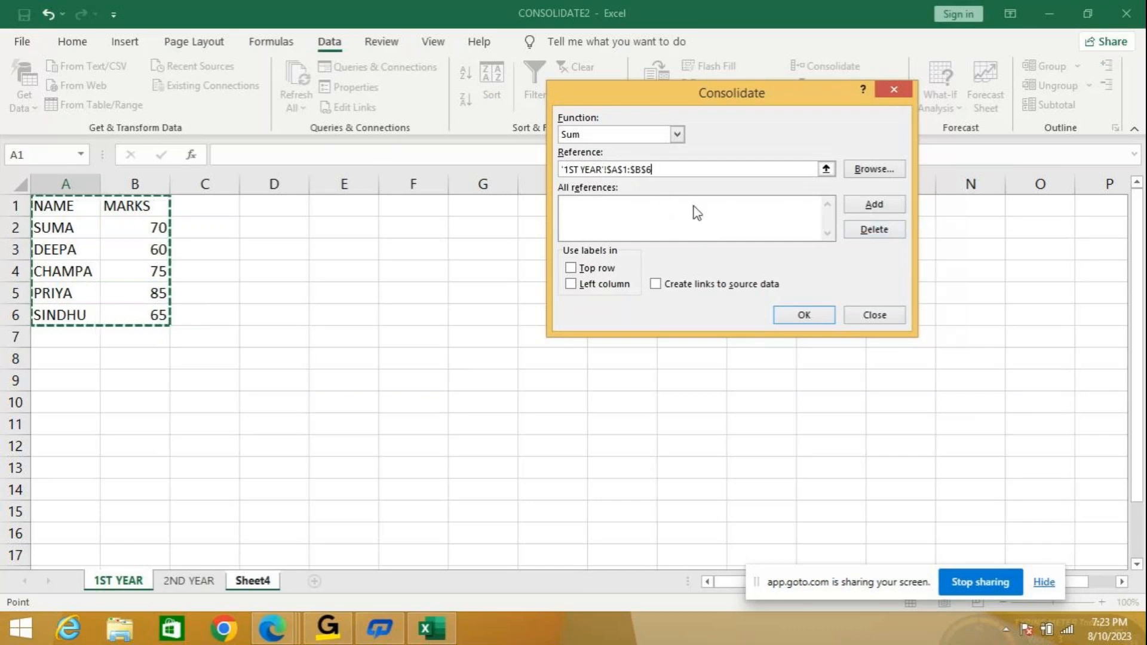
pyautogui.click(884, 206)
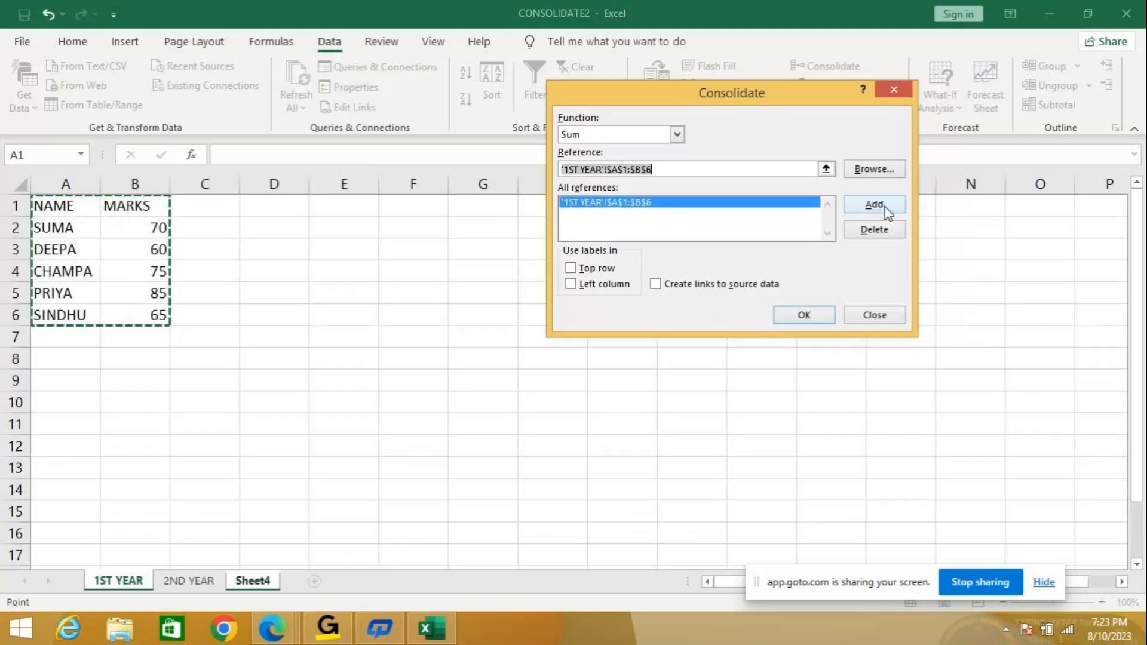
# Add the 2ND YEAR range A1:B6 as the second consolidation reference.
pyautogui.click(870, 169)
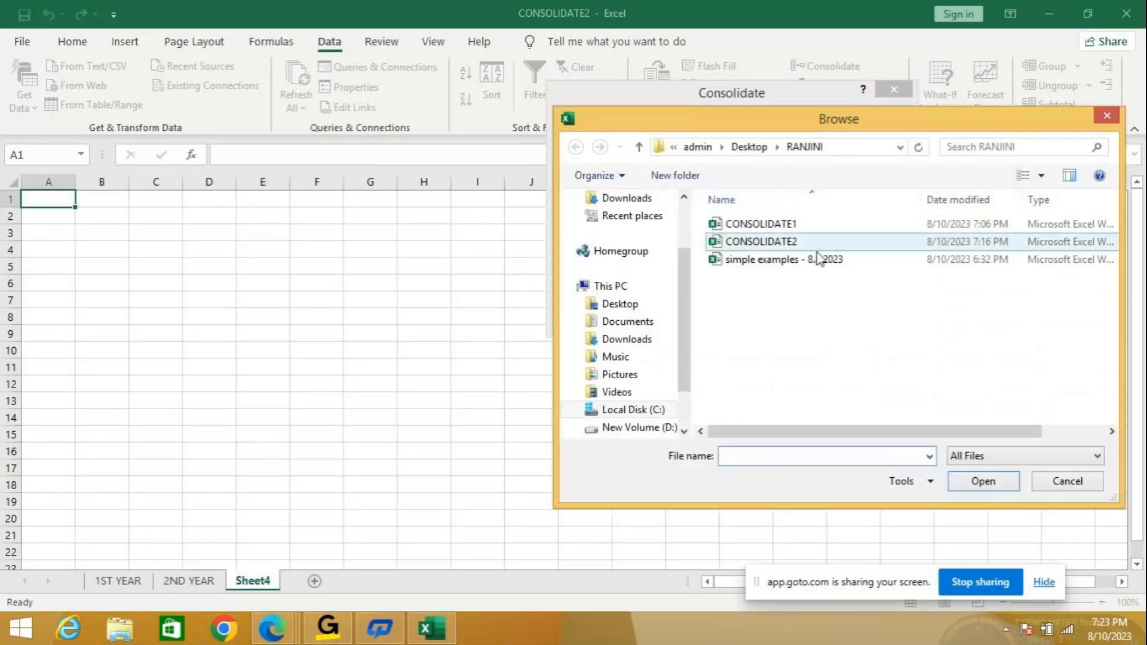
pyautogui.click(805, 242)
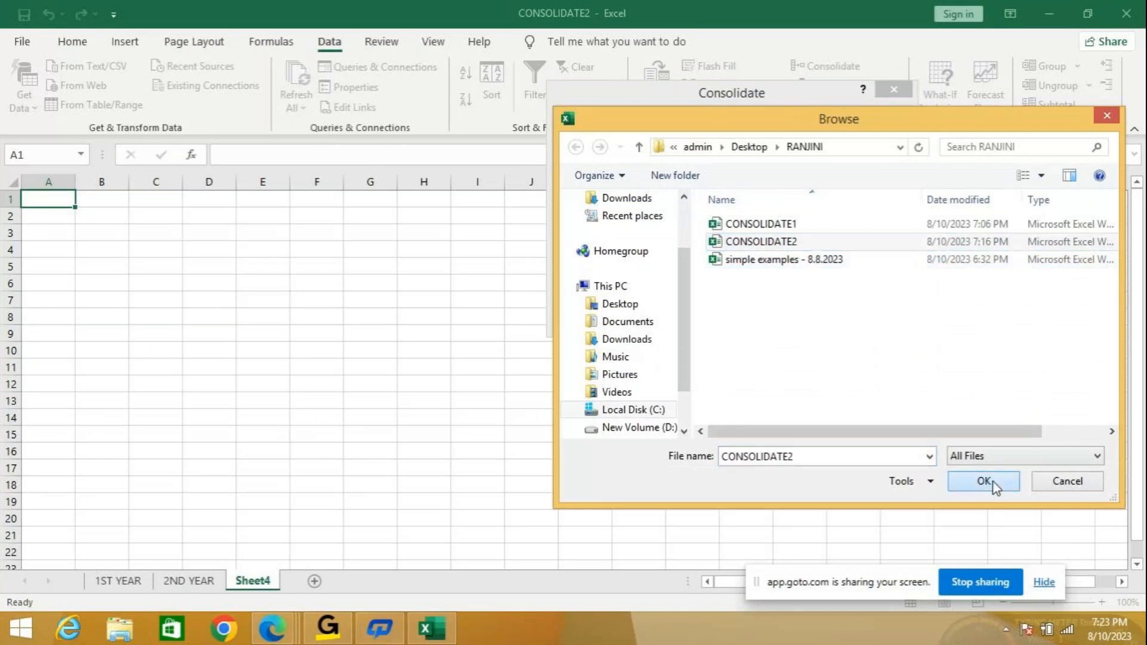
pyautogui.click(994, 482)
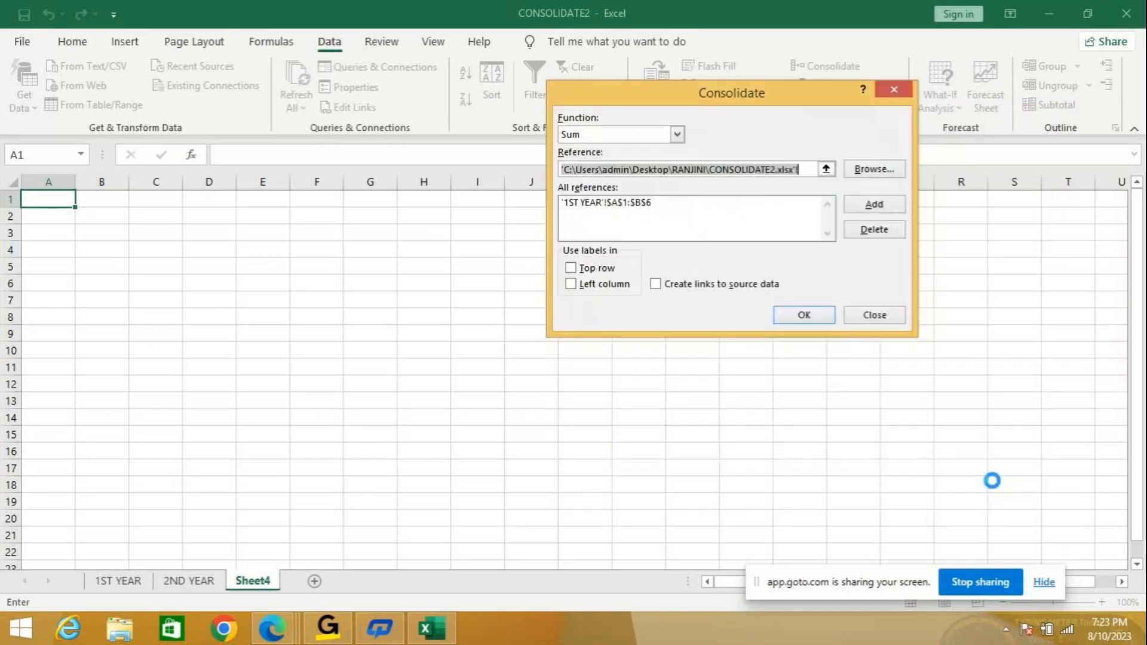
pyautogui.click(192, 583)
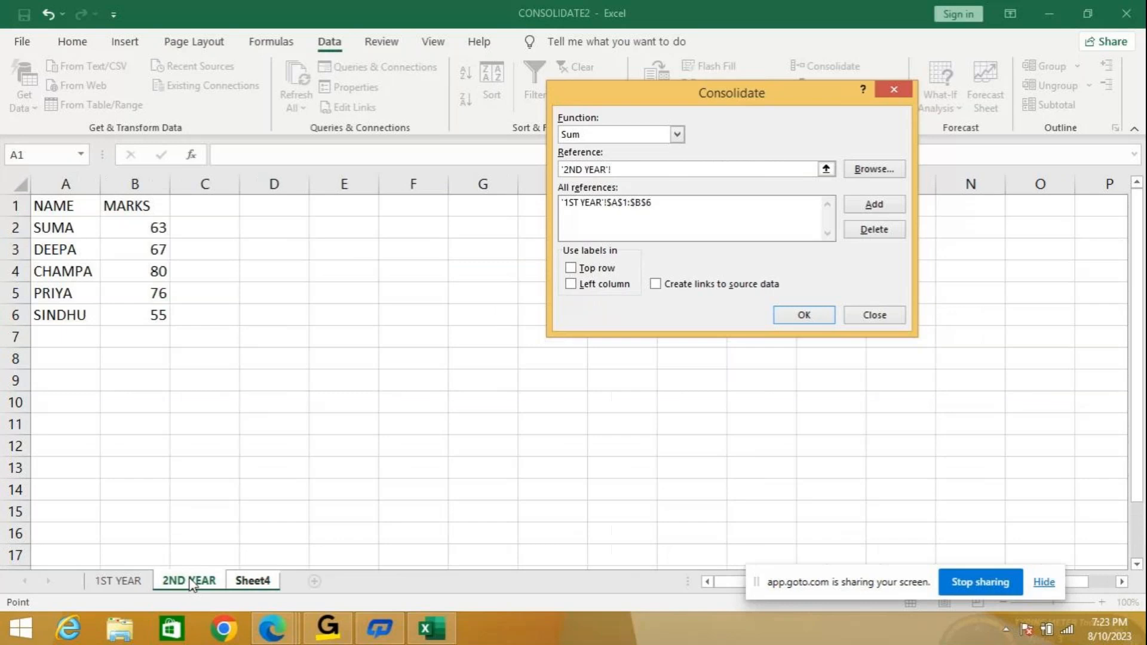
pyautogui.moveTo(50, 203); pyautogui.dragTo(143, 306)
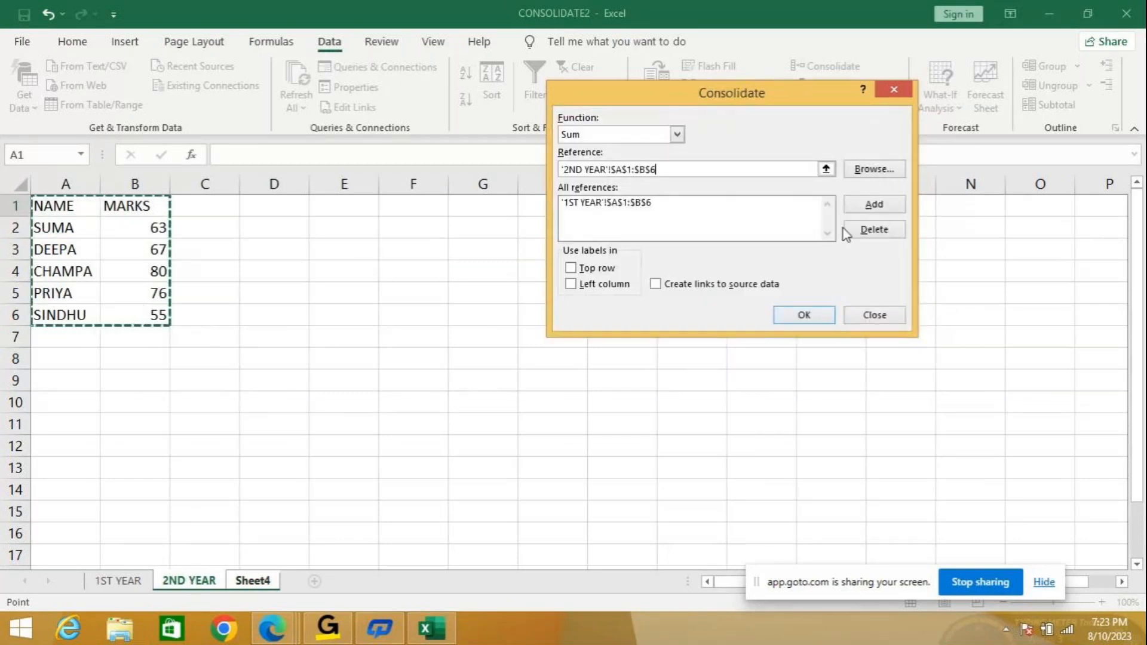
pyautogui.click(855, 208)
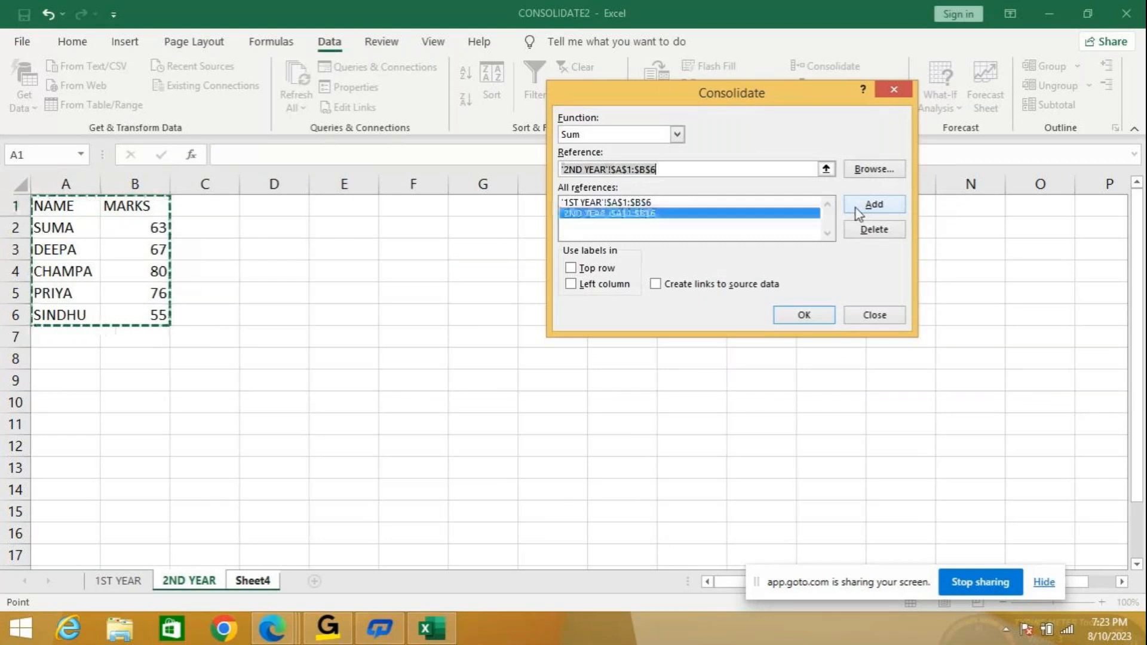
# Use top row and left column labels, link to source data, and run the consolidation.
pyautogui.click(591, 268)
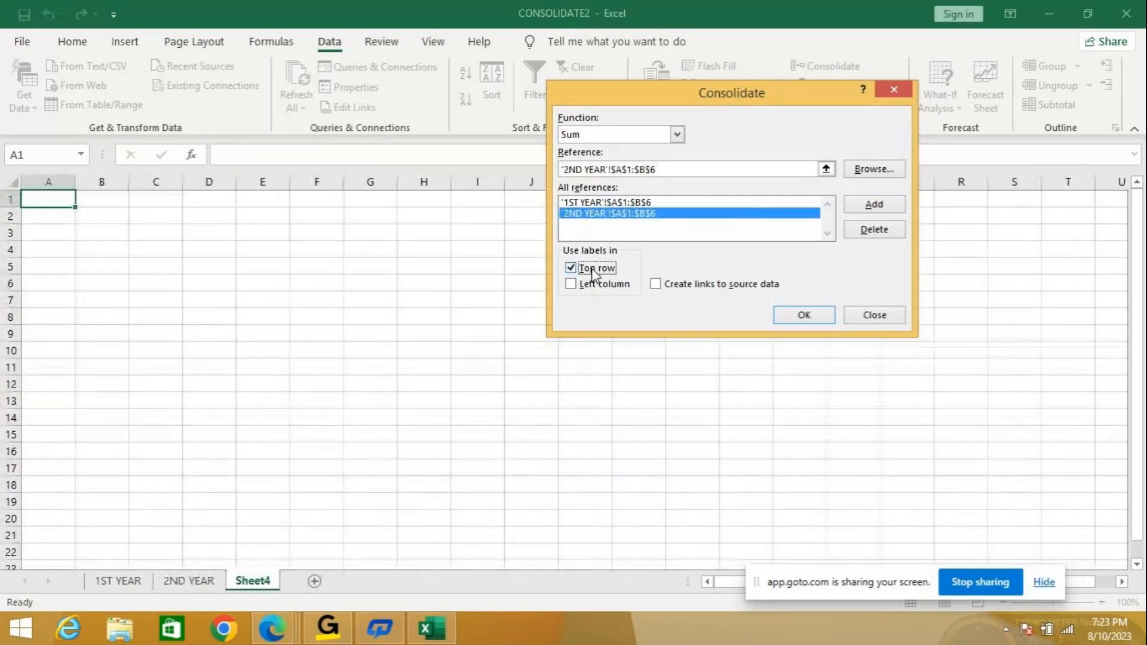
pyautogui.click(592, 285)
pyautogui.click(665, 286)
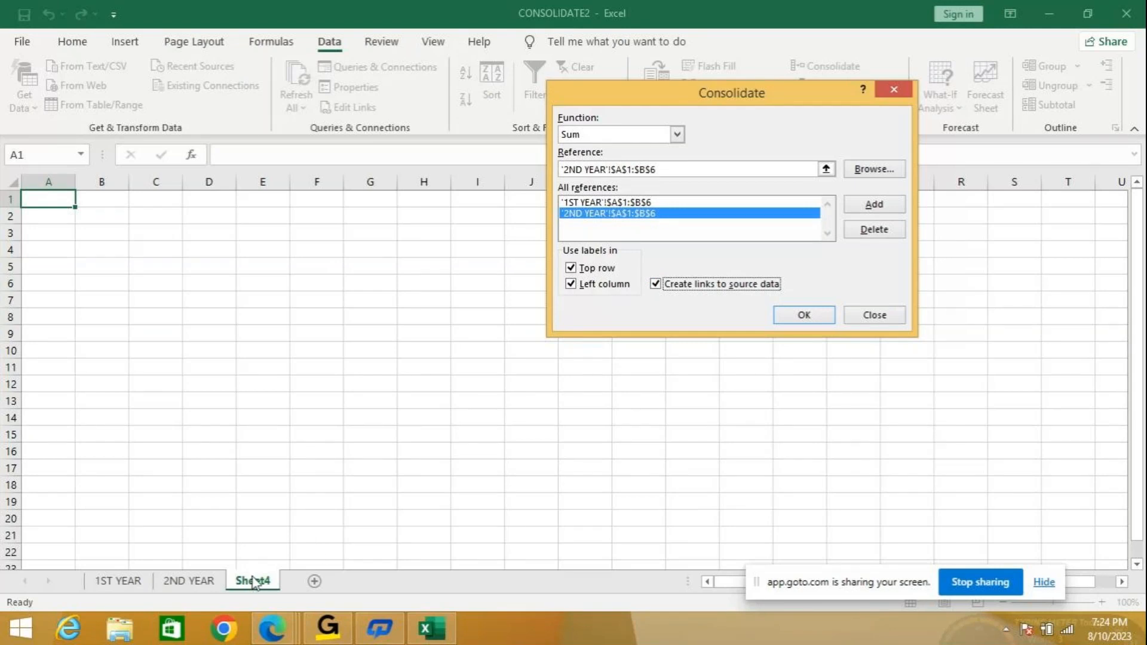
pyautogui.click(800, 315)
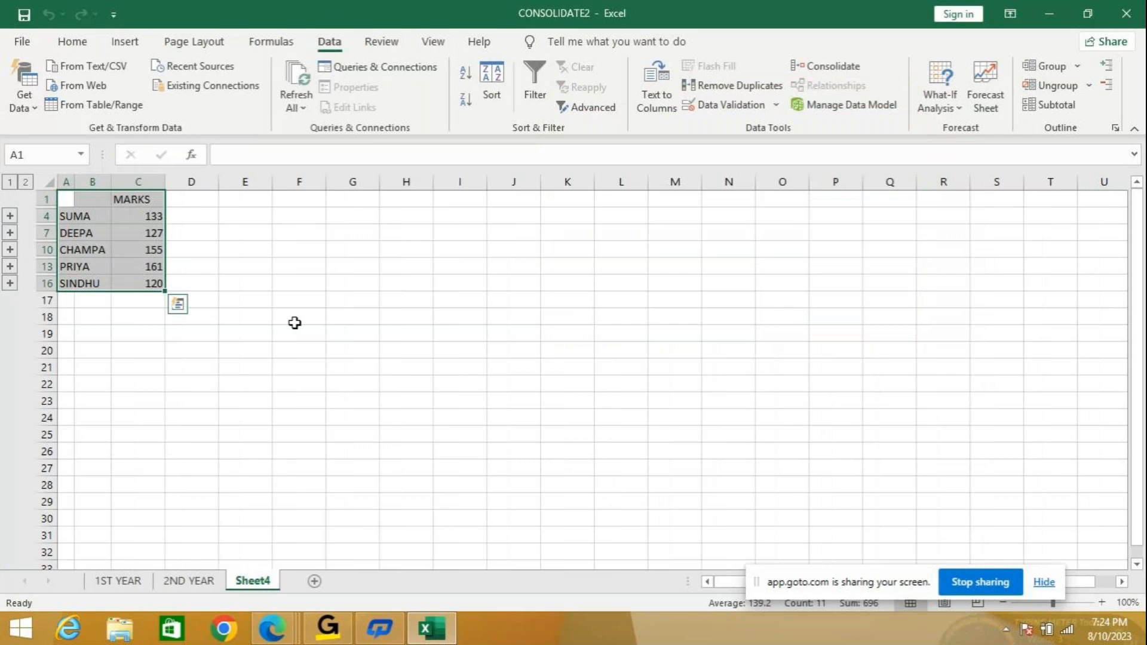
# Zoom to 110%, autofit columns A and B, and expand the outline to level 2.
pyautogui.click(1101, 602)
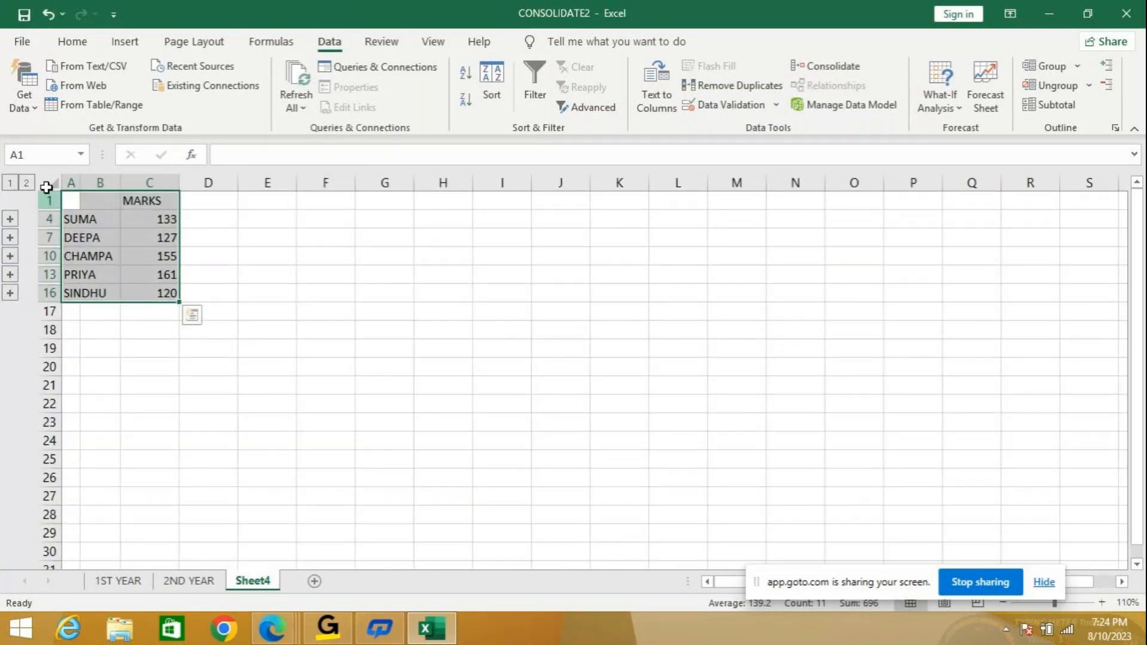
pyautogui.doubleClick(81, 182)
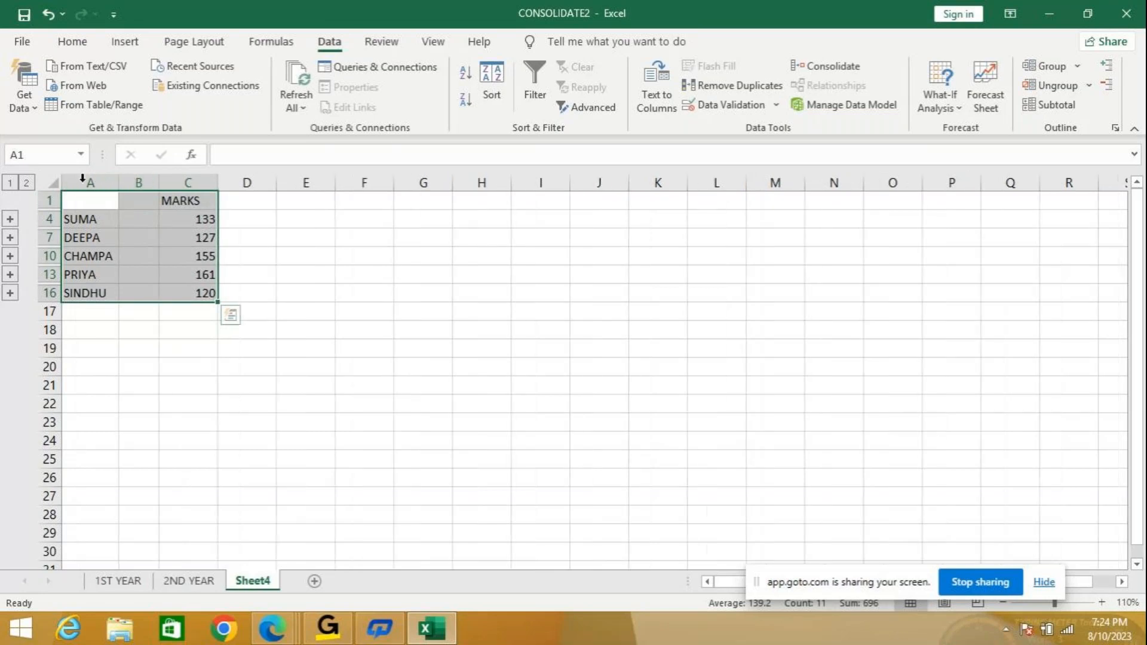
pyautogui.click(28, 183)
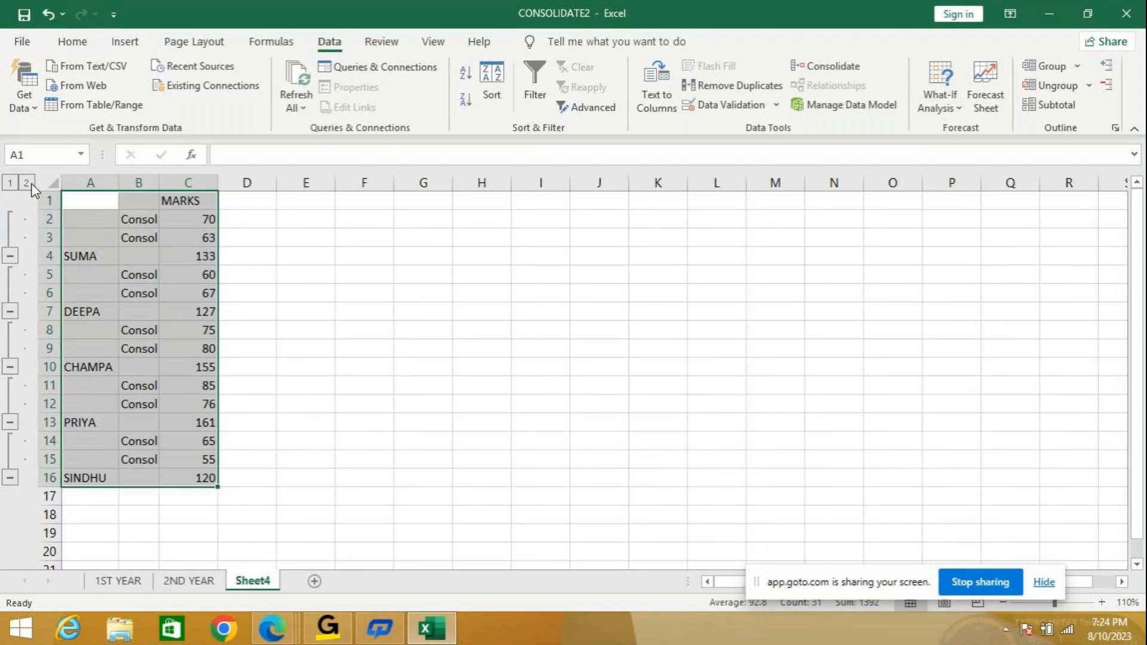
pyautogui.doubleClick(159, 182)
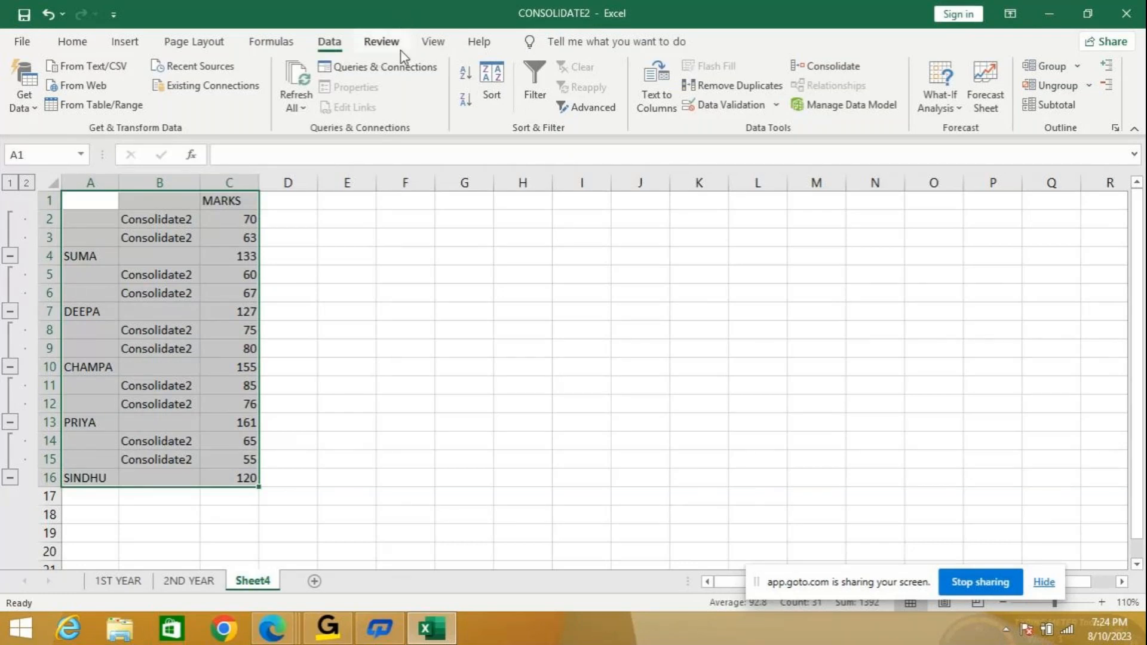
# Open two new windows of CONSOLIDATE2 and arrange all three vertically showing Sheet4.
pyautogui.click(438, 45)
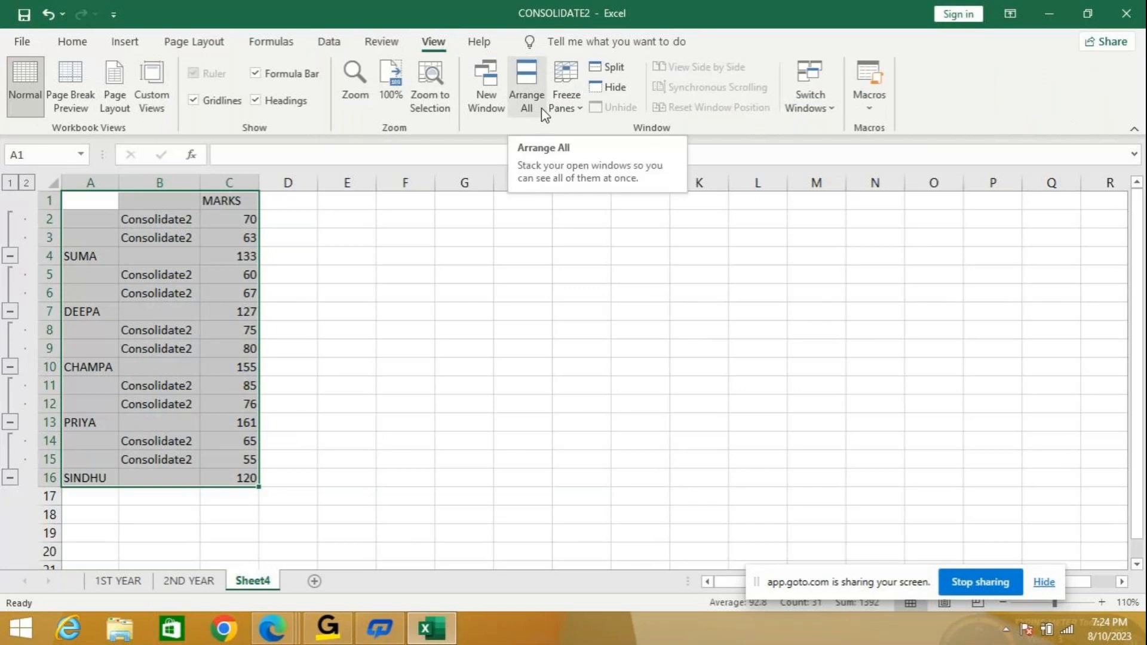
pyautogui.click(491, 99)
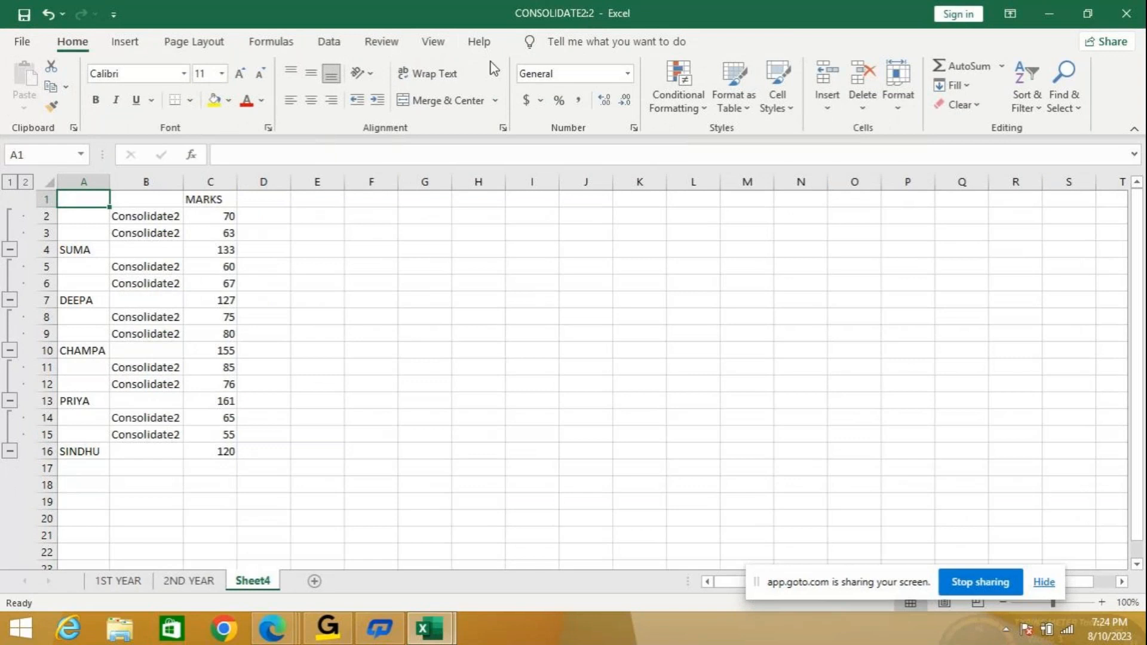
pyautogui.click(442, 47)
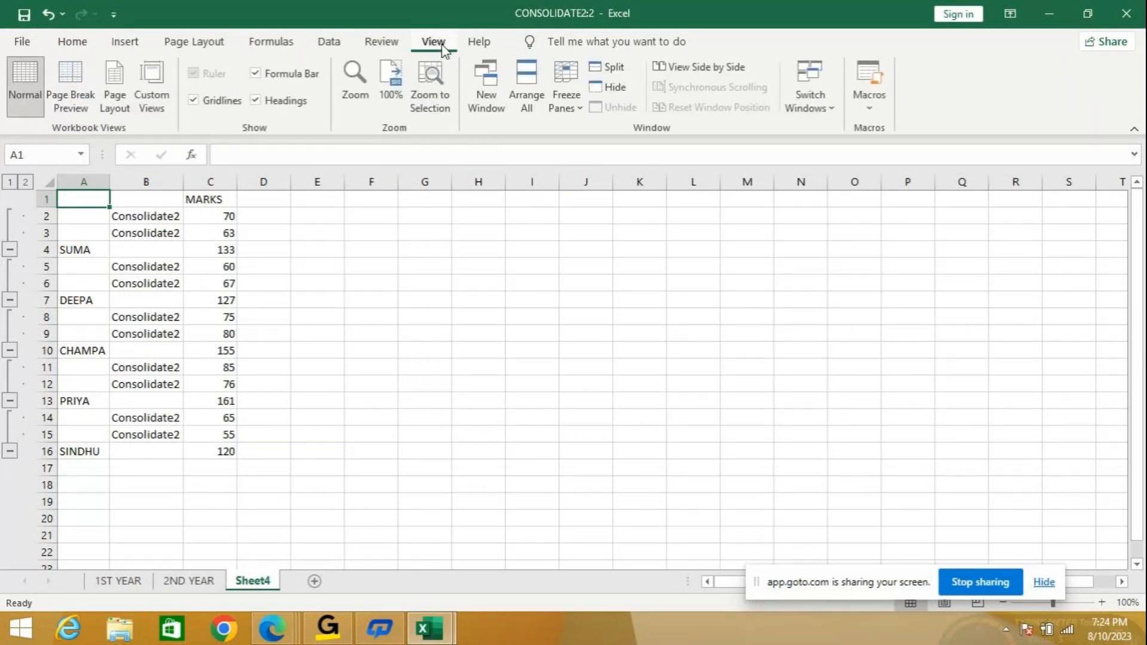
pyautogui.click(494, 109)
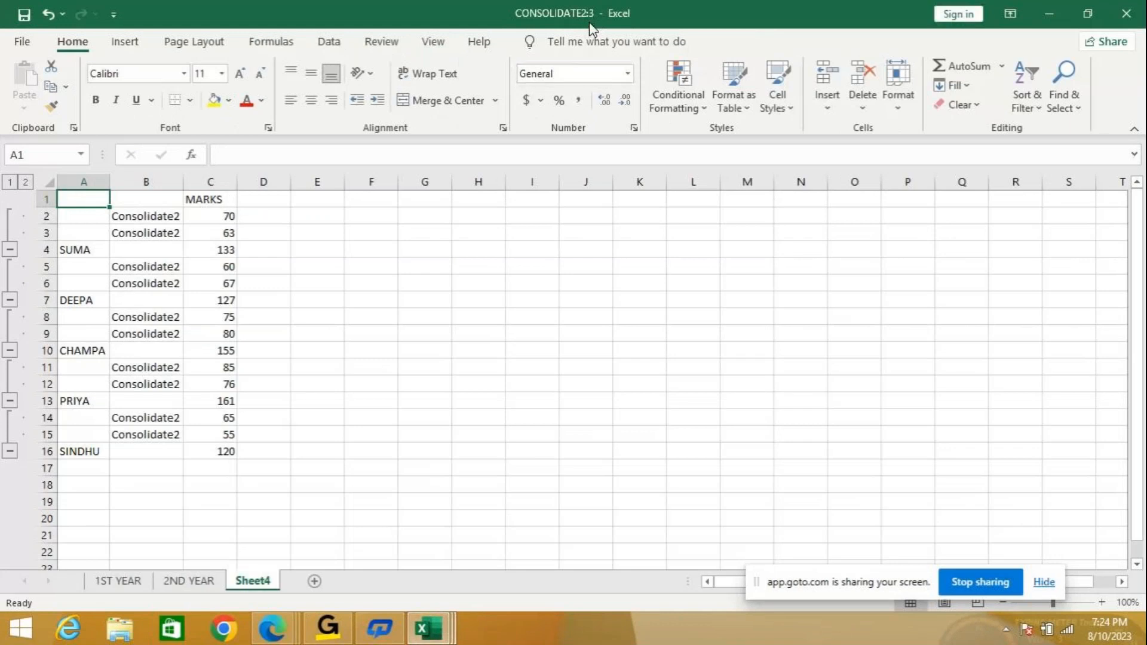
pyautogui.click(434, 43)
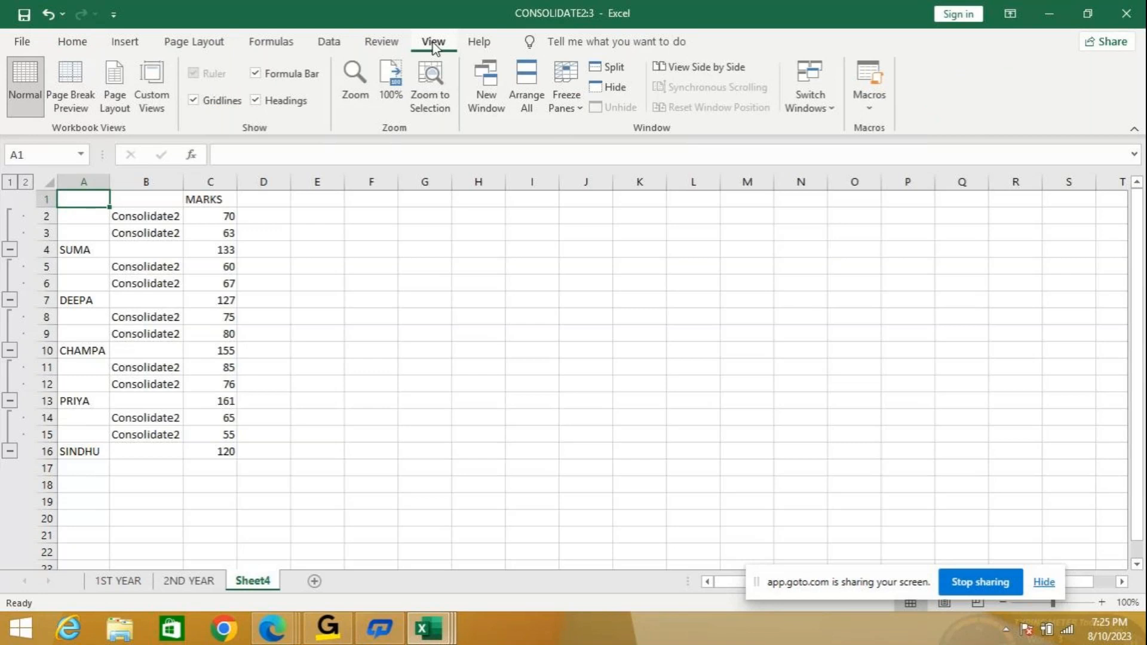
pyautogui.click(533, 102)
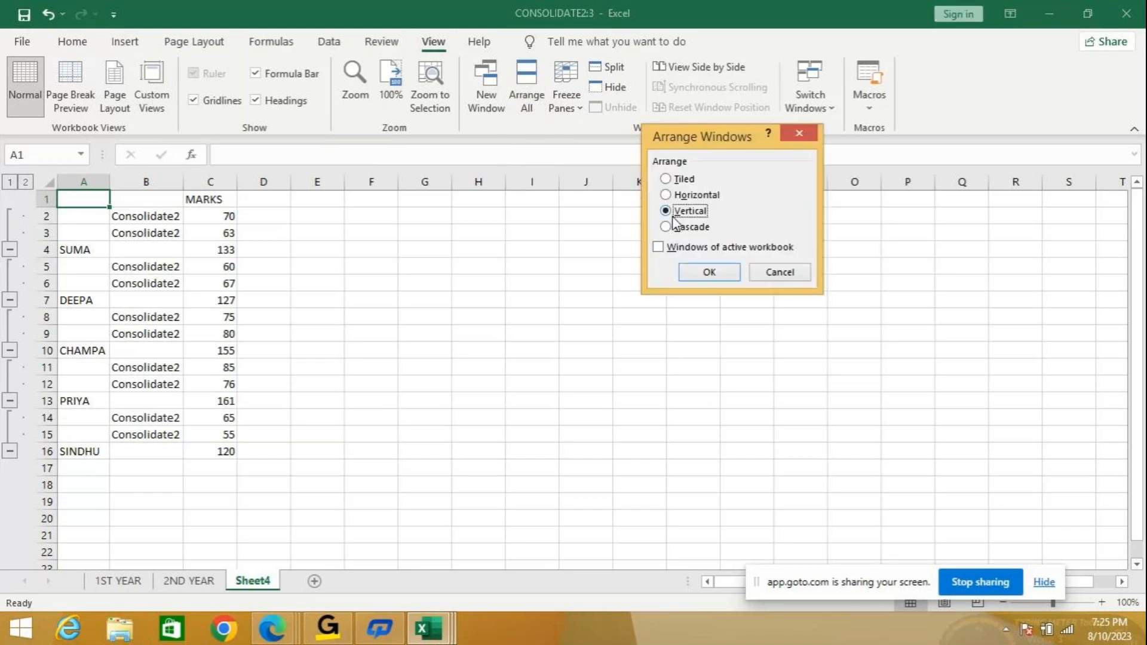
pyautogui.click(709, 273)
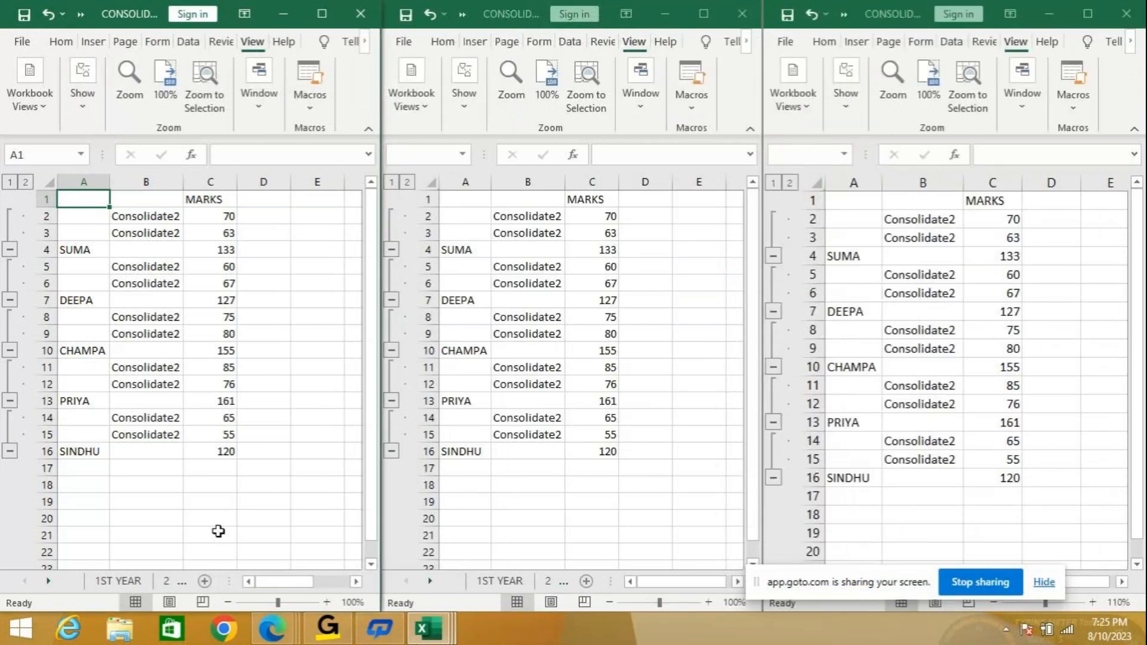
# Show 1ST YEAR in the left window and 2ND YEAR in the middle window.
pyautogui.click(136, 582)
pyautogui.click(136, 582)
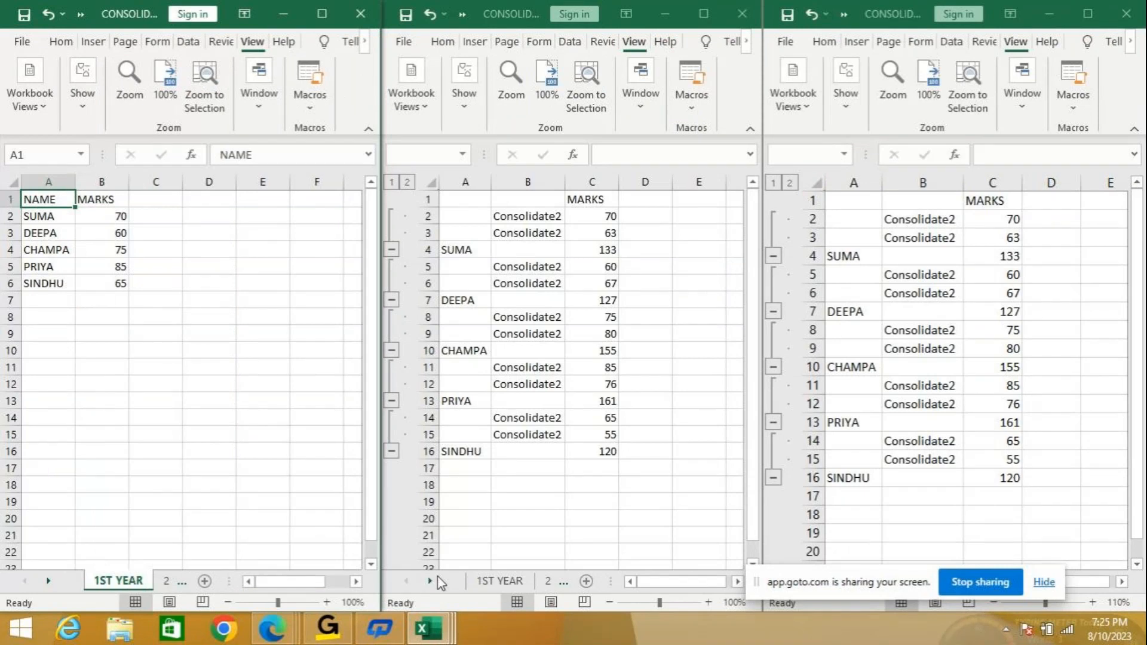
pyautogui.click(544, 582)
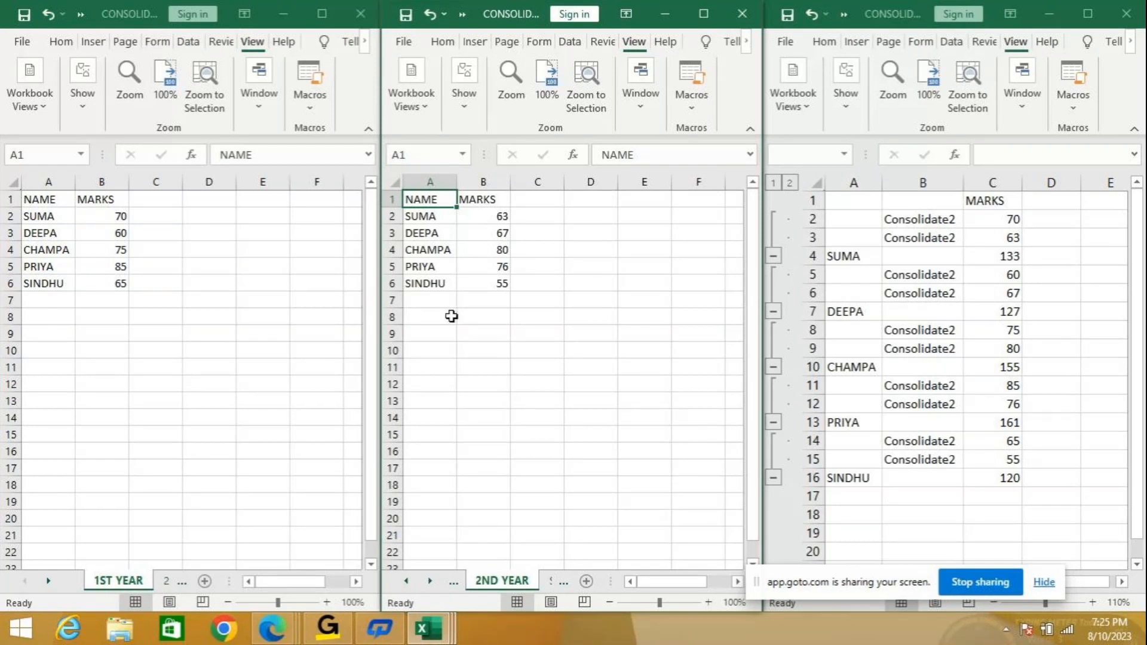
# Change SUMA's B2 marks to 80 on 1ST YEAR and 76 on 2ND YEAR.
pyautogui.click(111, 214)
pyautogui.click(111, 214)
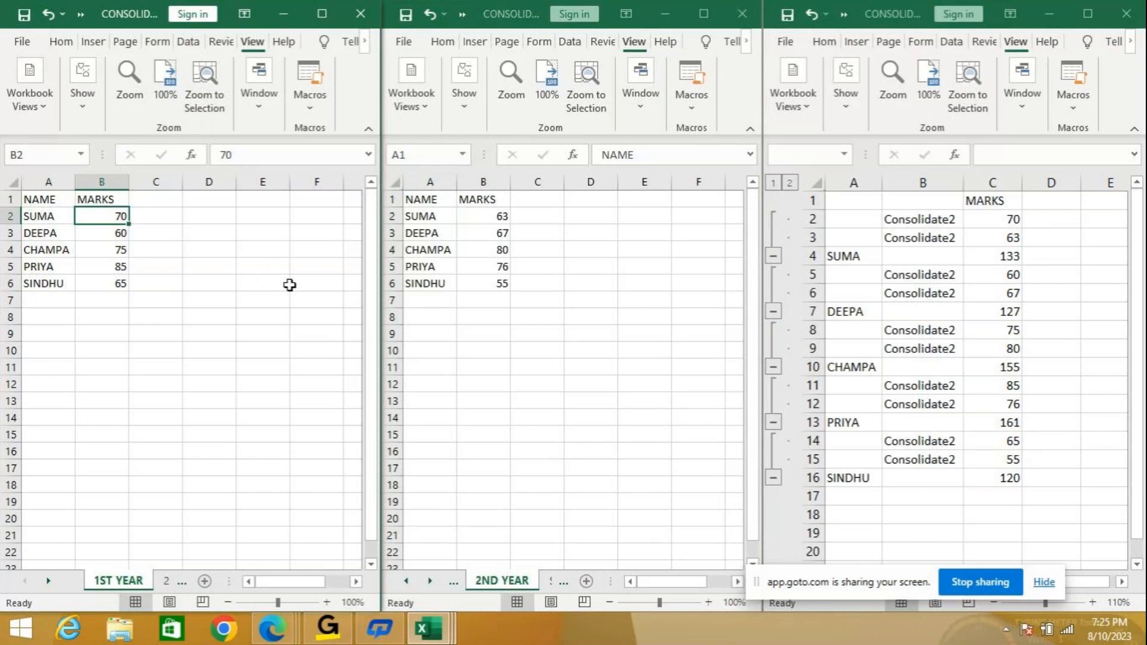
pyautogui.write('8')
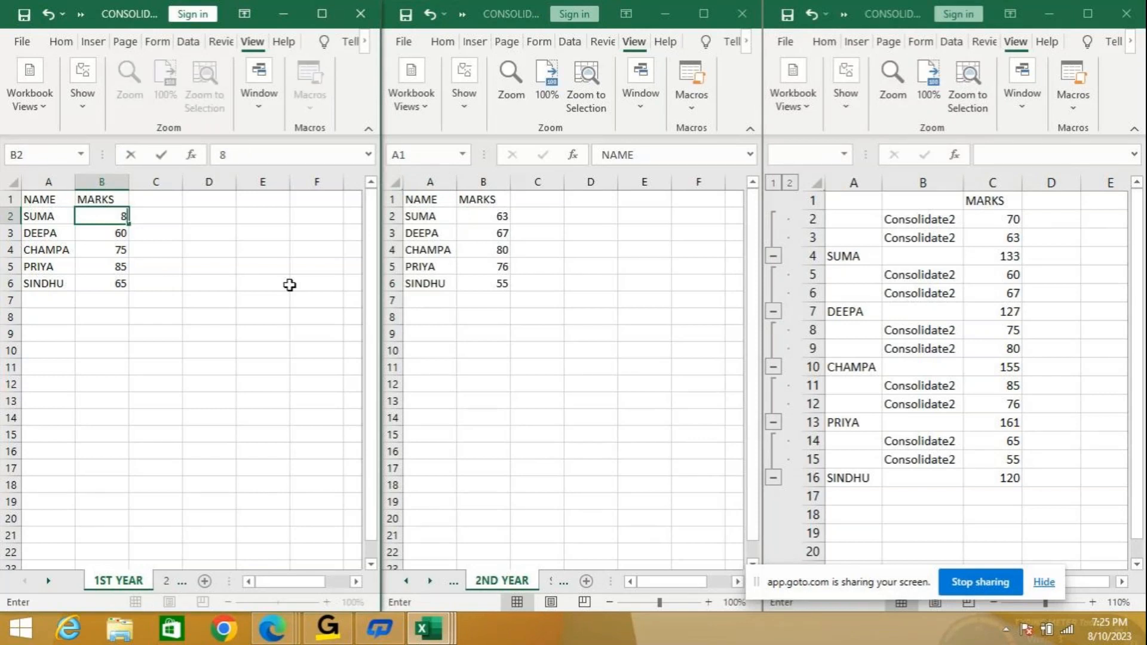
pyautogui.write('0')
pyautogui.click(484, 217)
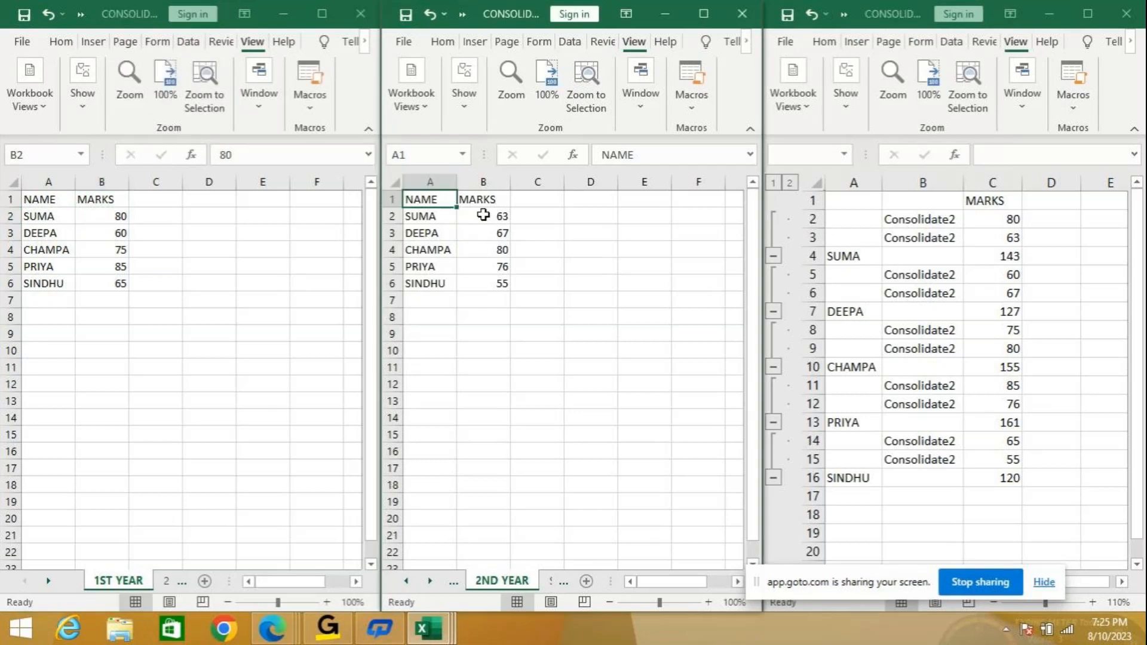
pyautogui.write('7')
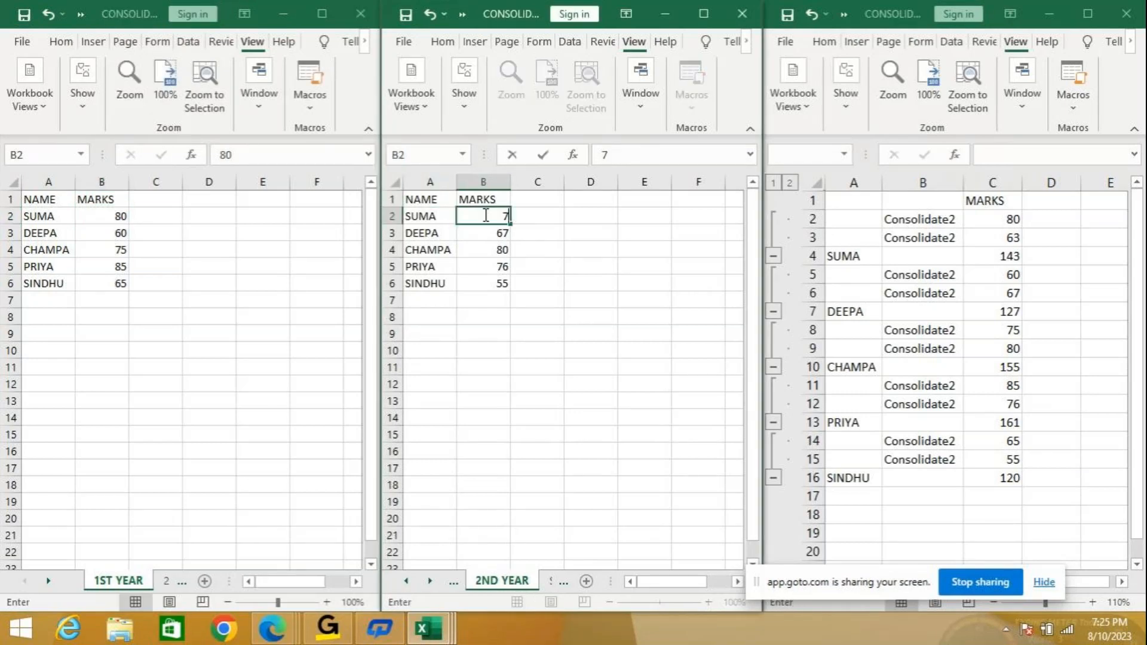
pyautogui.write('6')
pyautogui.press('Return')
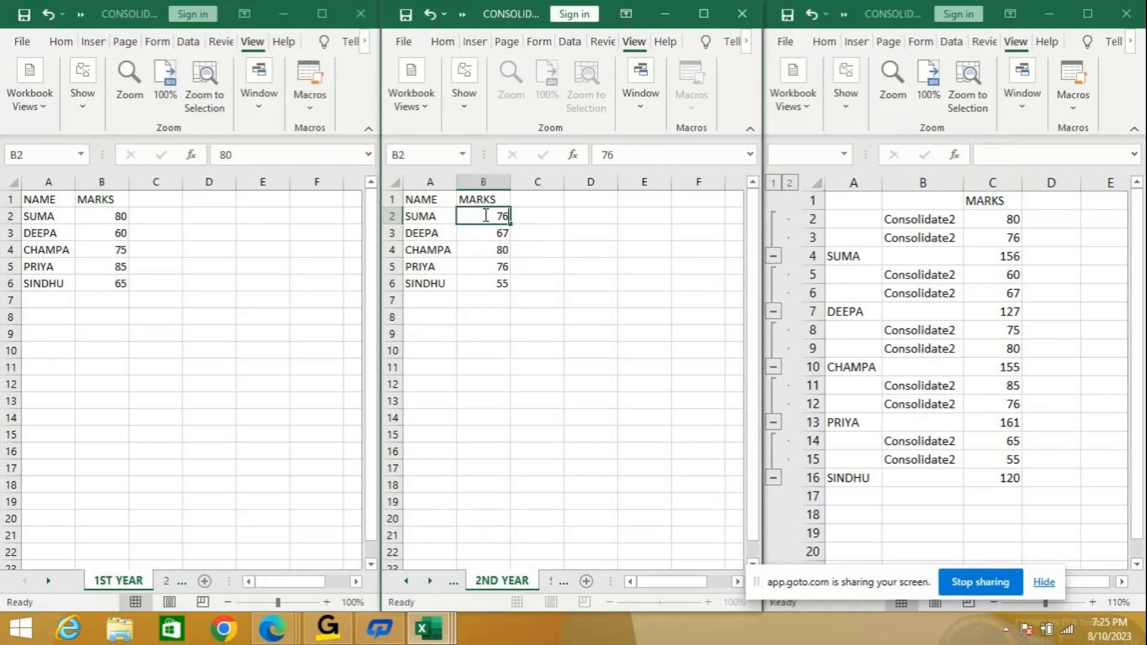
pyautogui.press('Return')
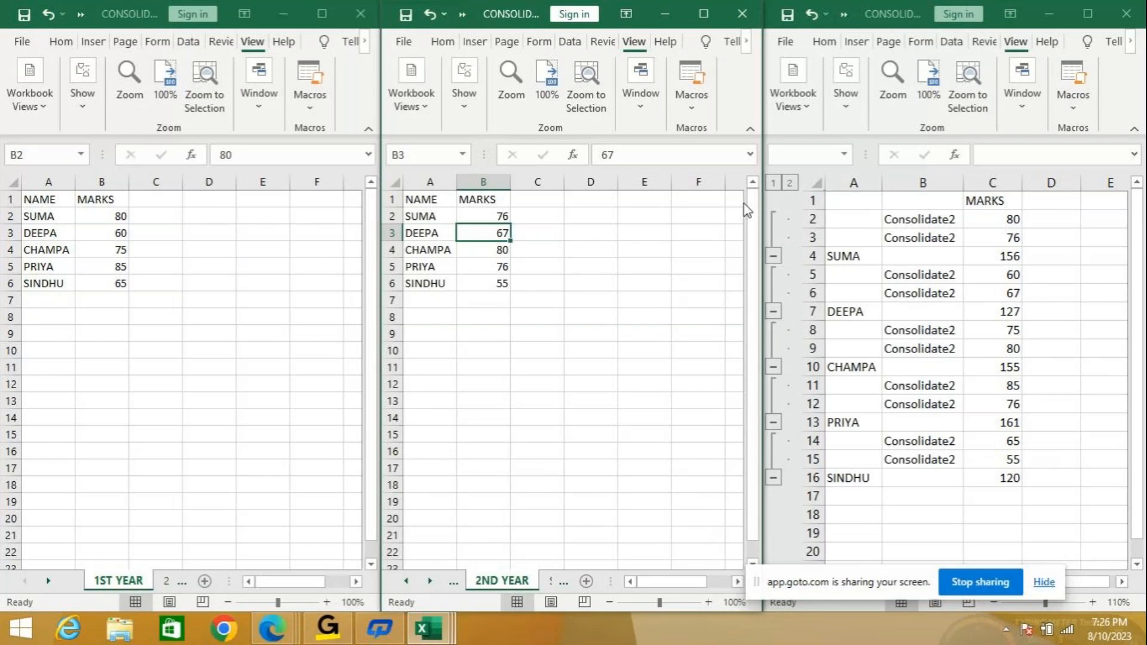
# Close the consolidation and 2ND YEAR windows and maximize the 1ST YEAR window.
pyautogui.click(1127, 19)
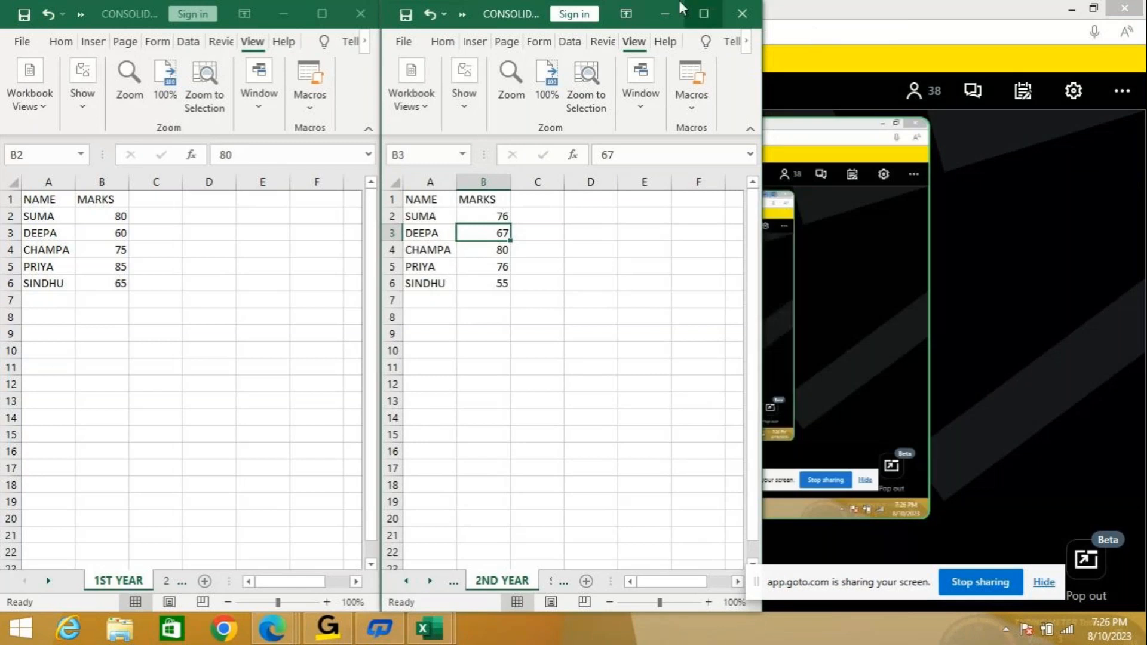
pyautogui.click(742, 13)
pyautogui.click(326, 13)
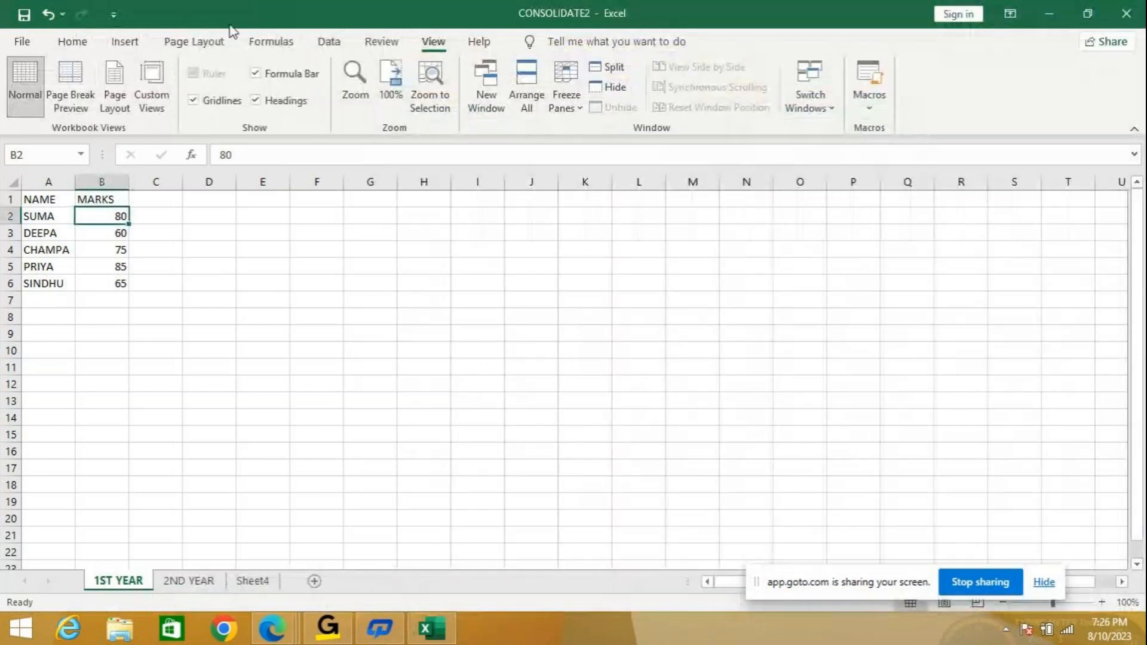
pyautogui.click(332, 42)
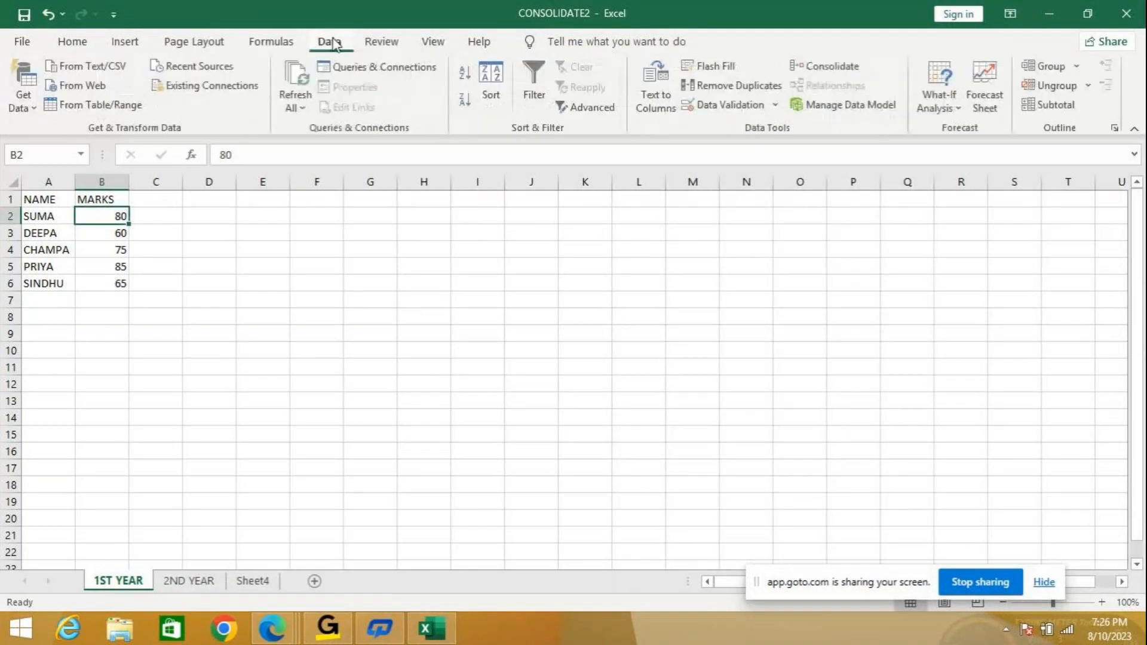
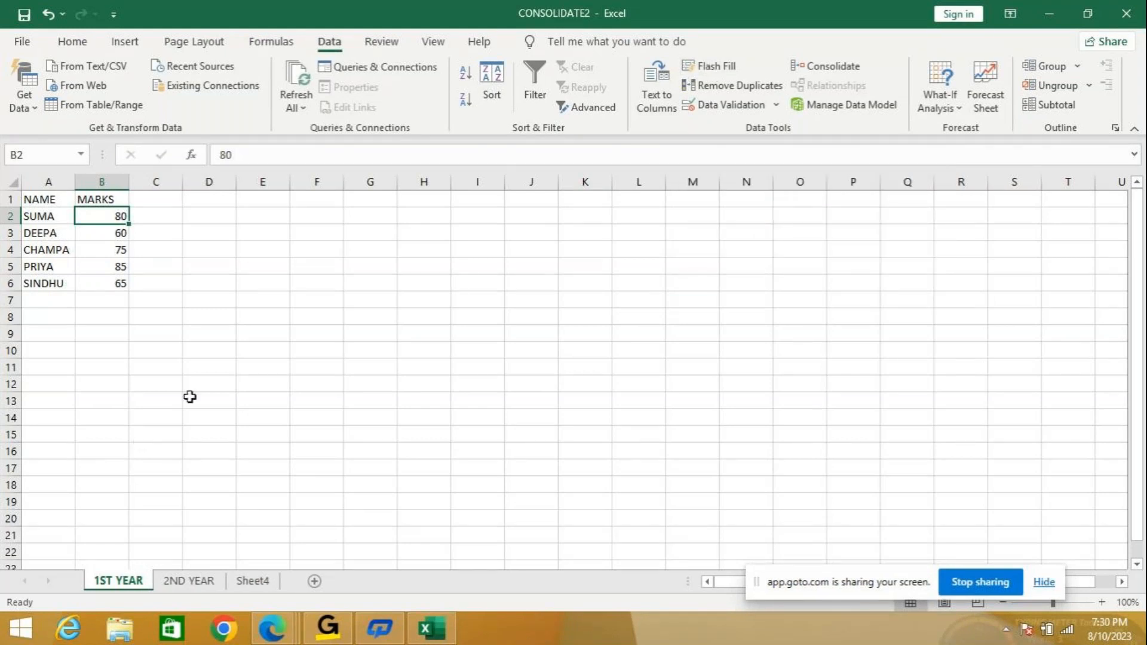
# Add a new blank sheet and zoom in on the cells.
pyautogui.click(314, 580)
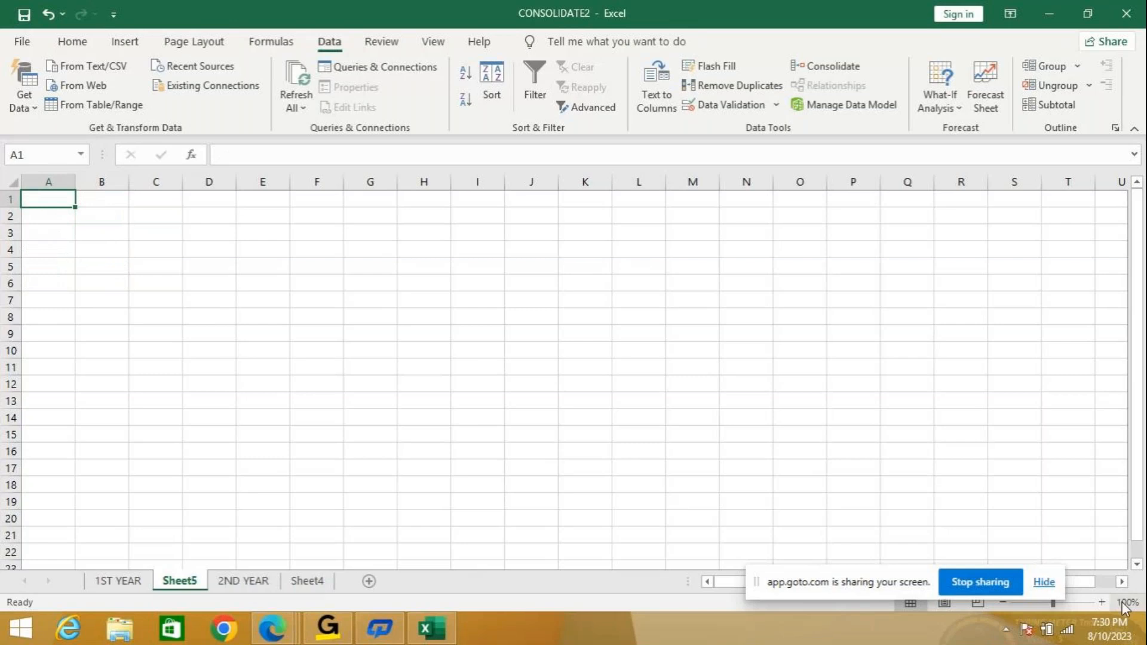
pyautogui.click(1102, 602)
pyautogui.click(1101, 602)
pyautogui.click(1102, 602)
pyautogui.click(1102, 602)
pyautogui.click(1102, 602)
pyautogui.click(1102, 602)
pyautogui.click(1102, 602)
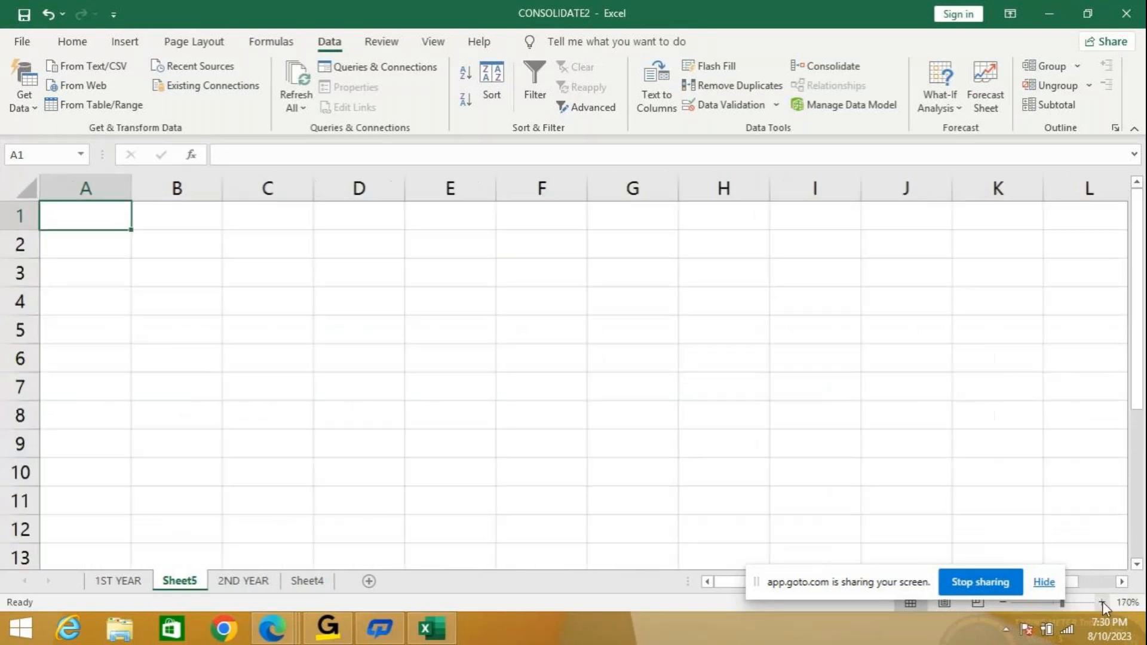
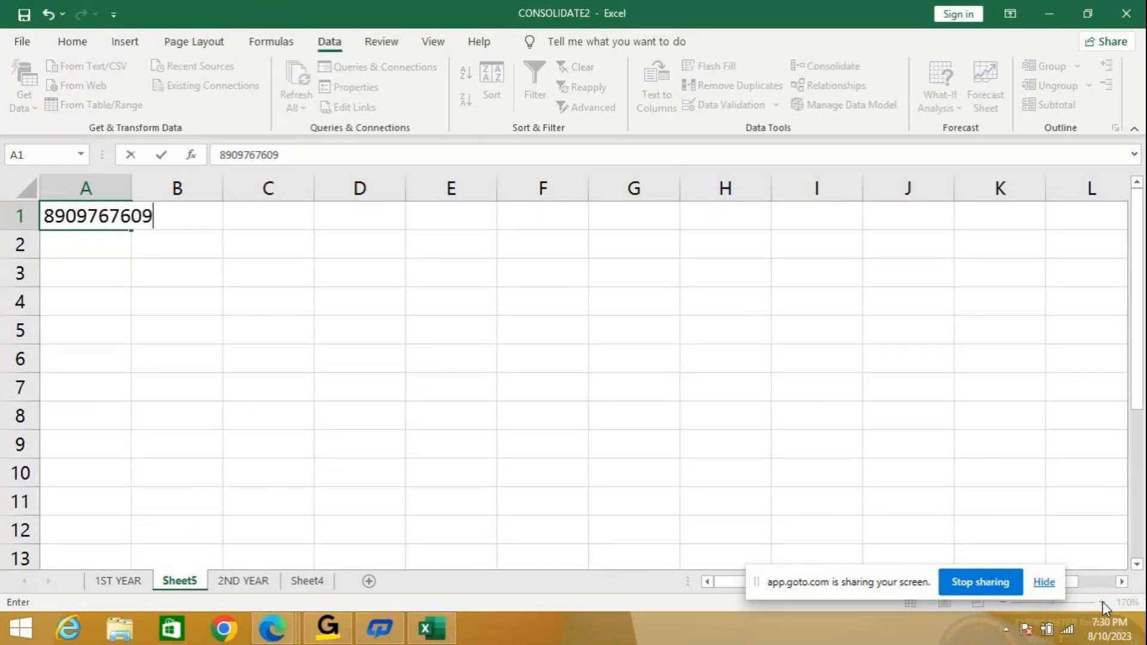
pyautogui.press('Return')
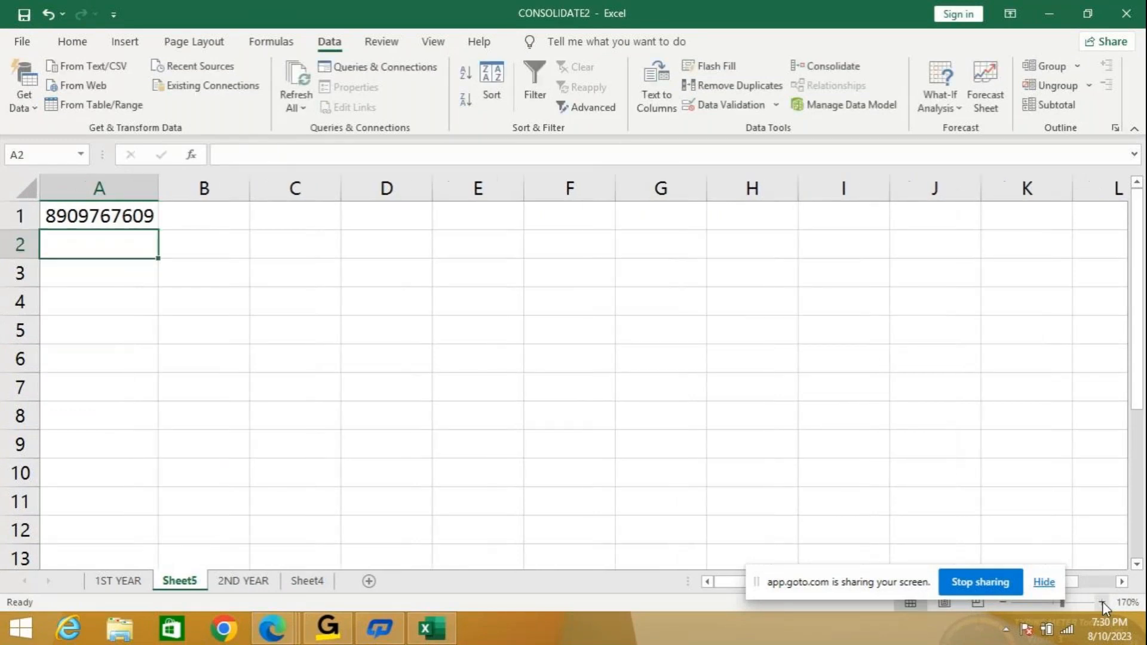
pyautogui.write('090909')
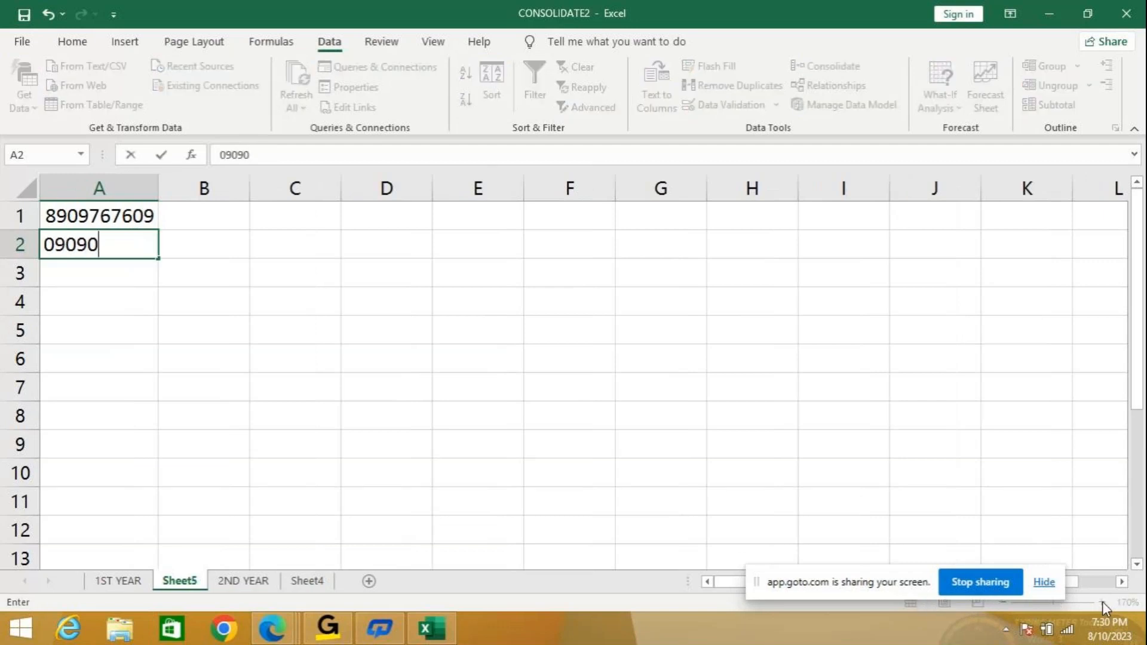
pyautogui.press('BackSpace')
pyautogui.press('BackSpace')
pyautogui.press('BackSpace')
pyautogui.press('BackSpace')
pyautogui.press('BackSpace')
pyautogui.press('BackSpace')
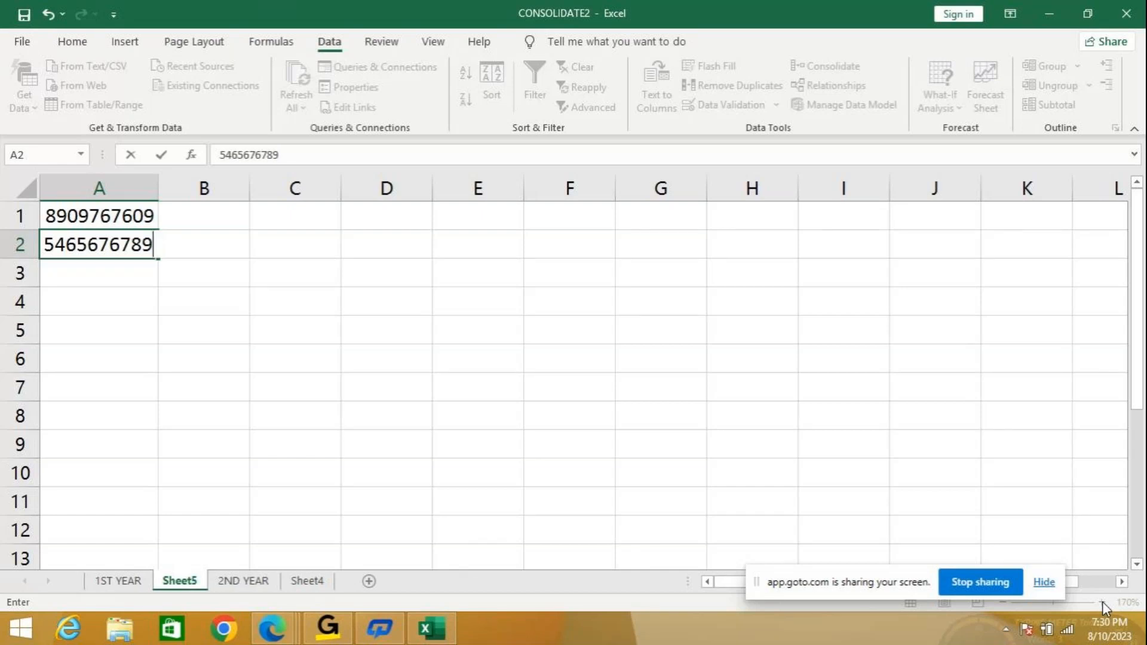
pyautogui.press('Return')
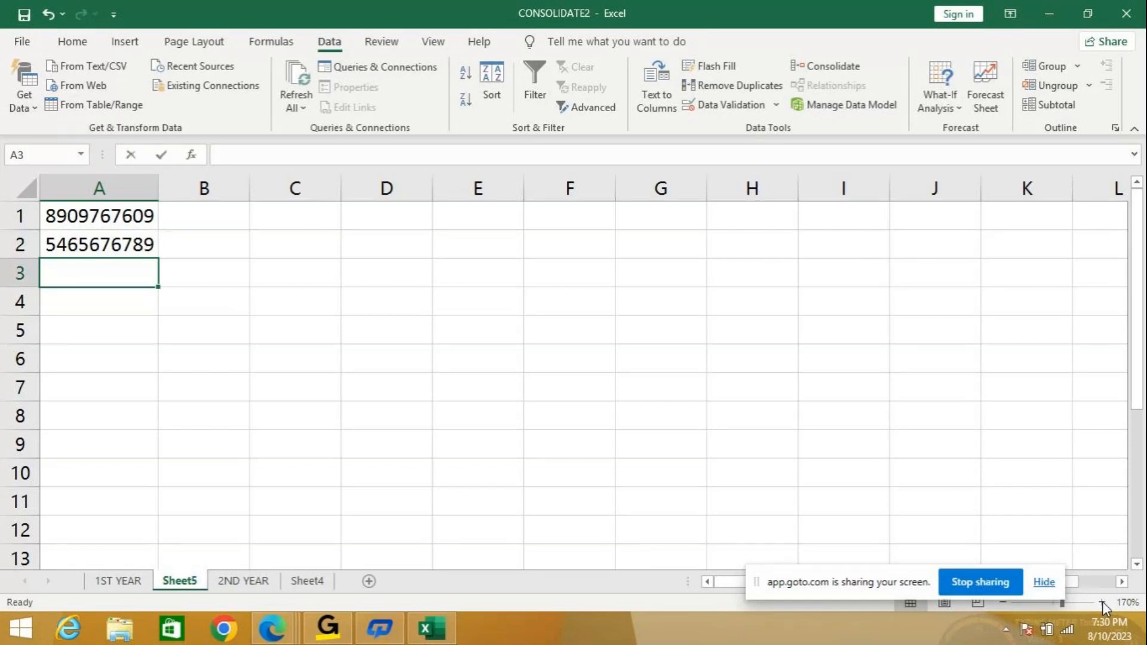
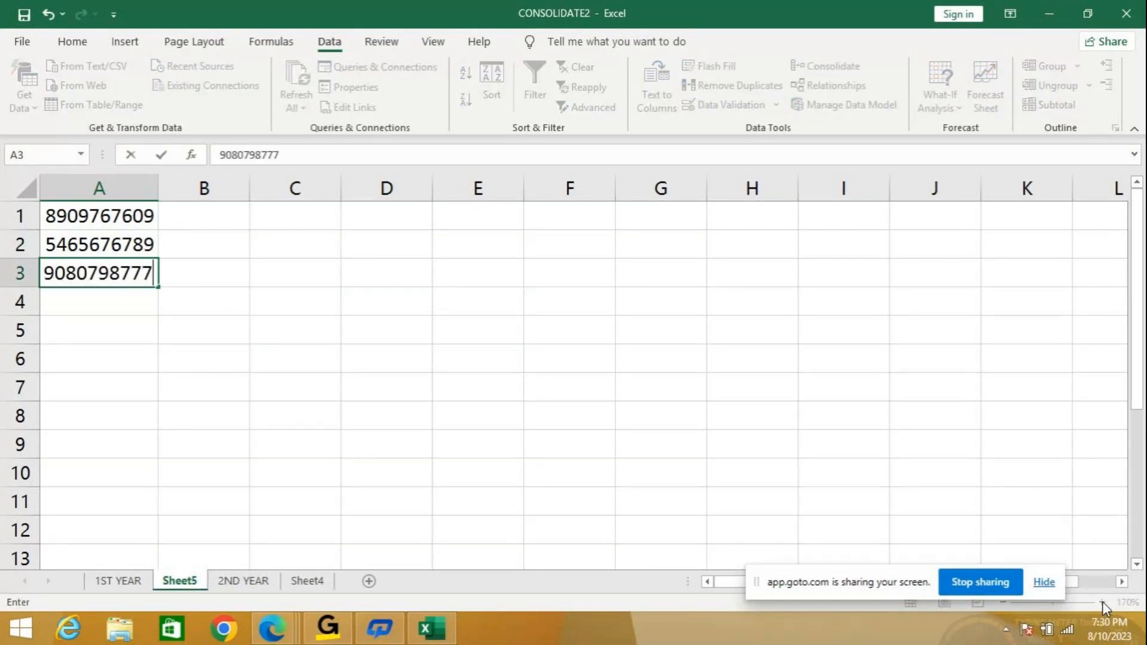
pyautogui.press('Return')
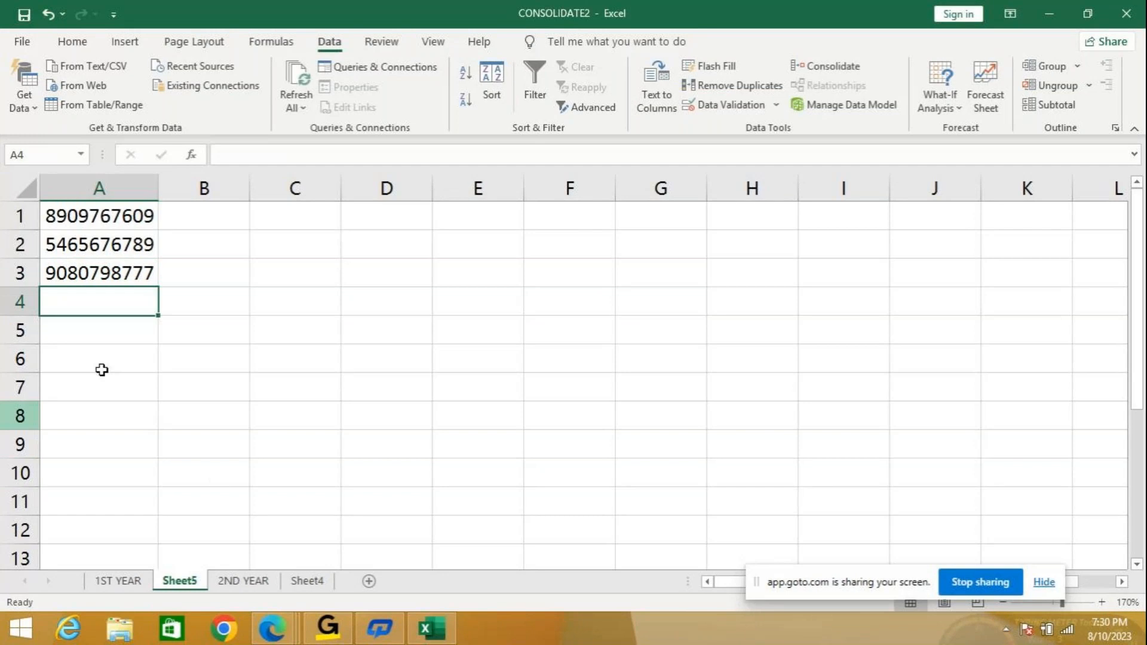
pyautogui.click(197, 214)
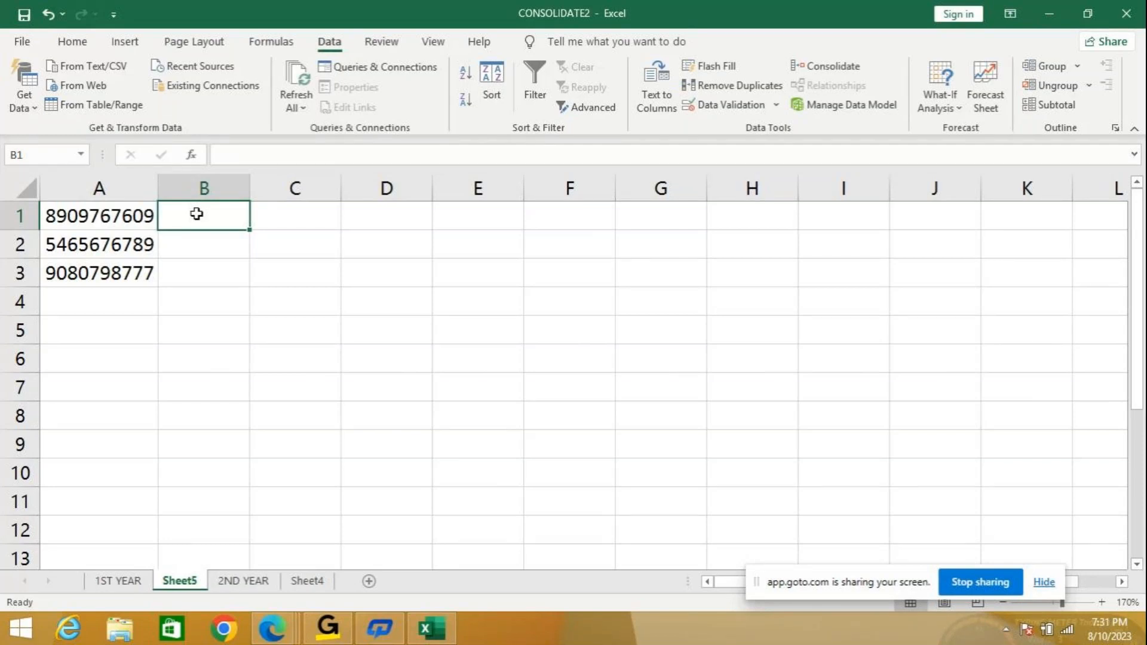
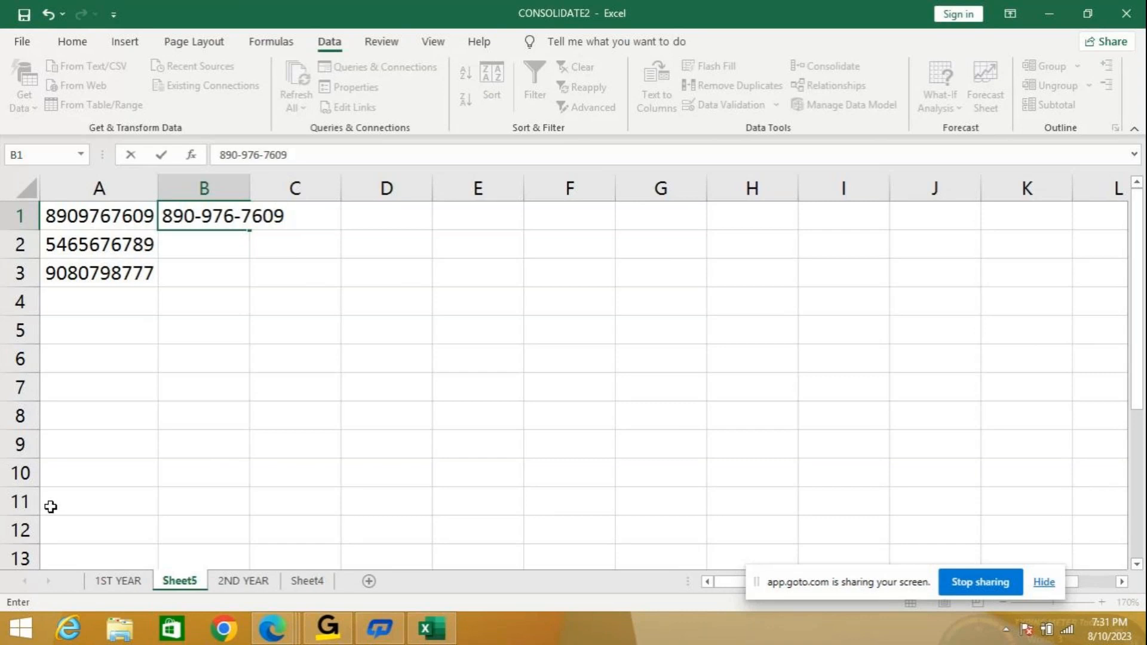
pyautogui.click(270, 334)
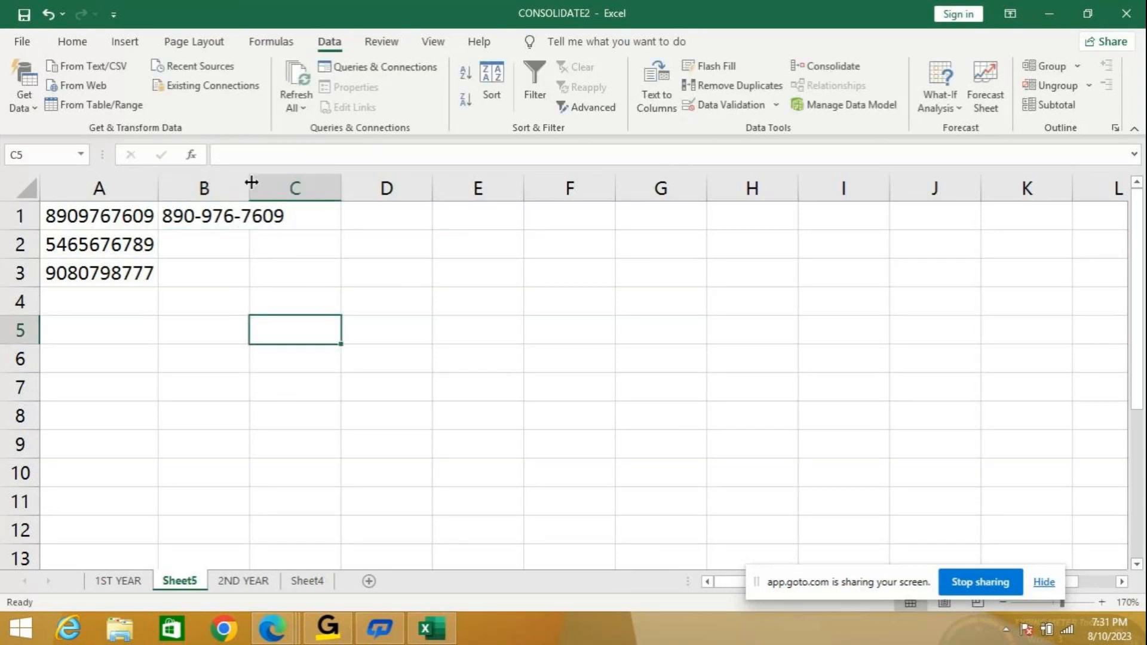
pyautogui.doubleClick(250, 181)
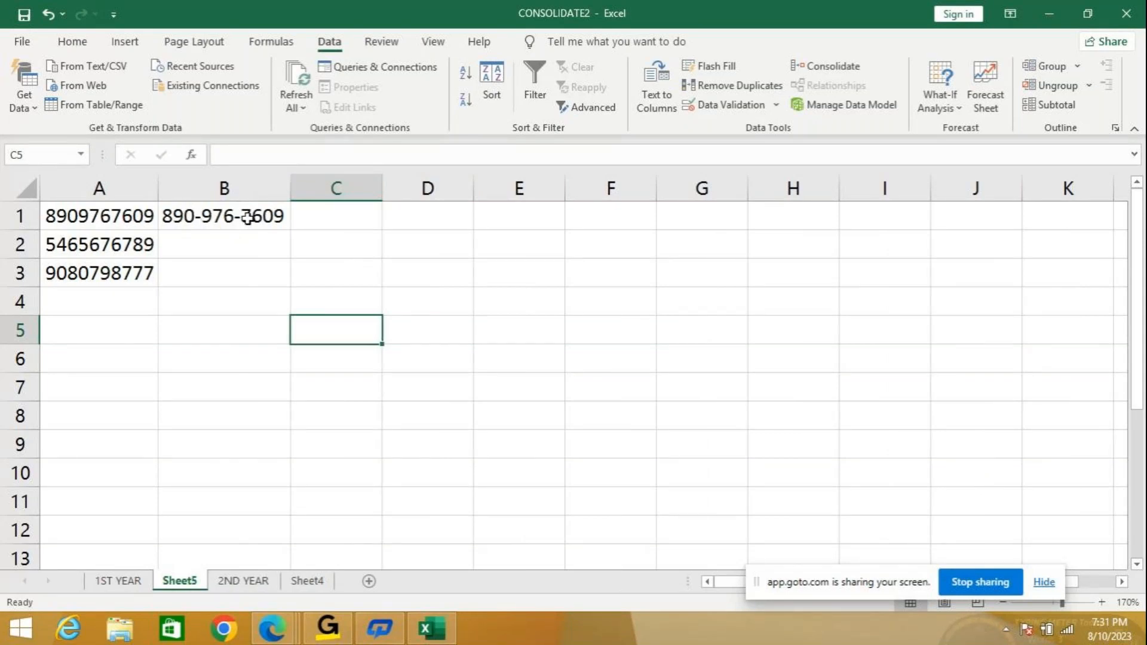
# Flash Fill B2:B3 with dashed numbers following the B1 pattern.
pyautogui.moveTo(223, 212); pyautogui.dragTo(221, 272)
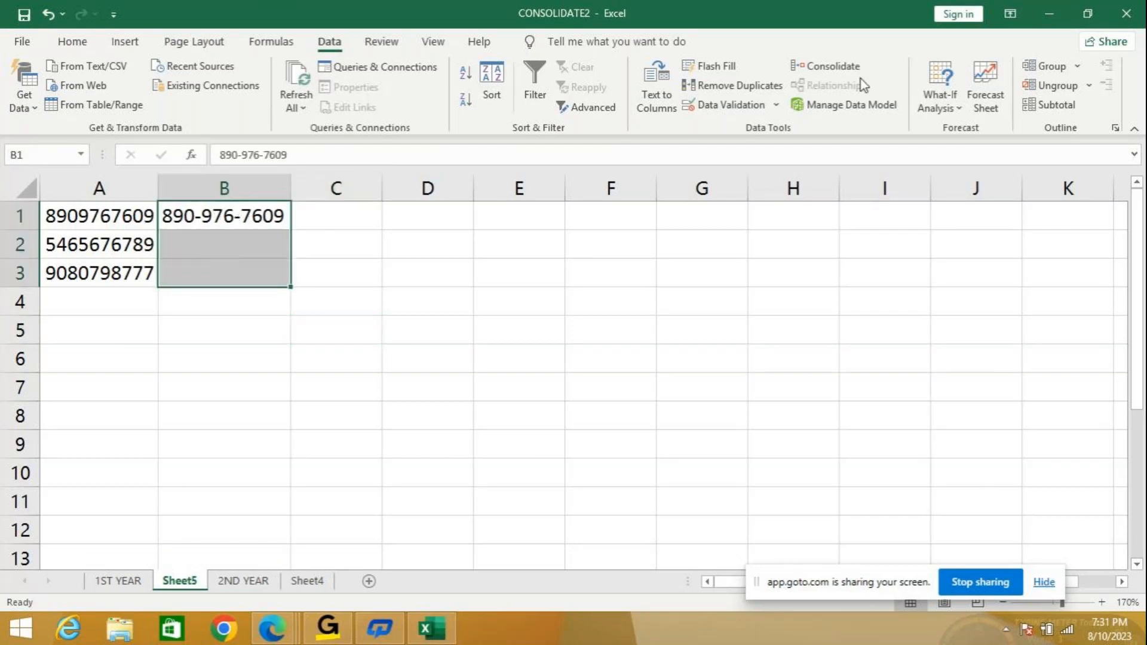
pyautogui.click(728, 71)
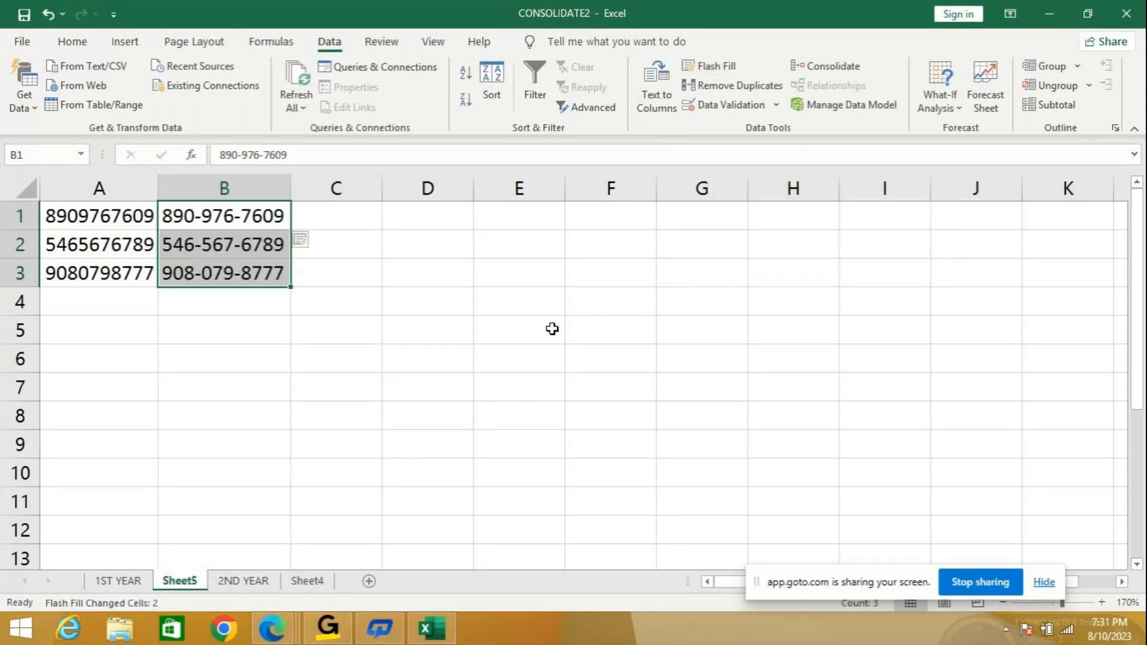
pyautogui.click(89, 355)
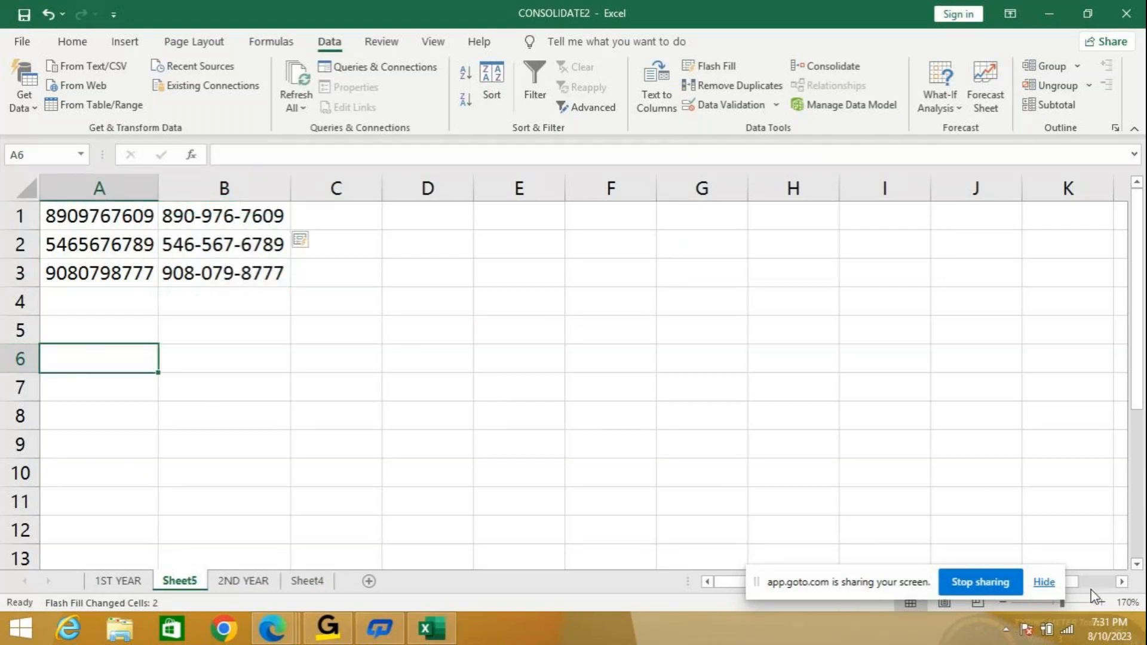
# Zoom in further and clear the contents of A1:B3.
pyautogui.click(1102, 602)
pyautogui.click(1102, 602)
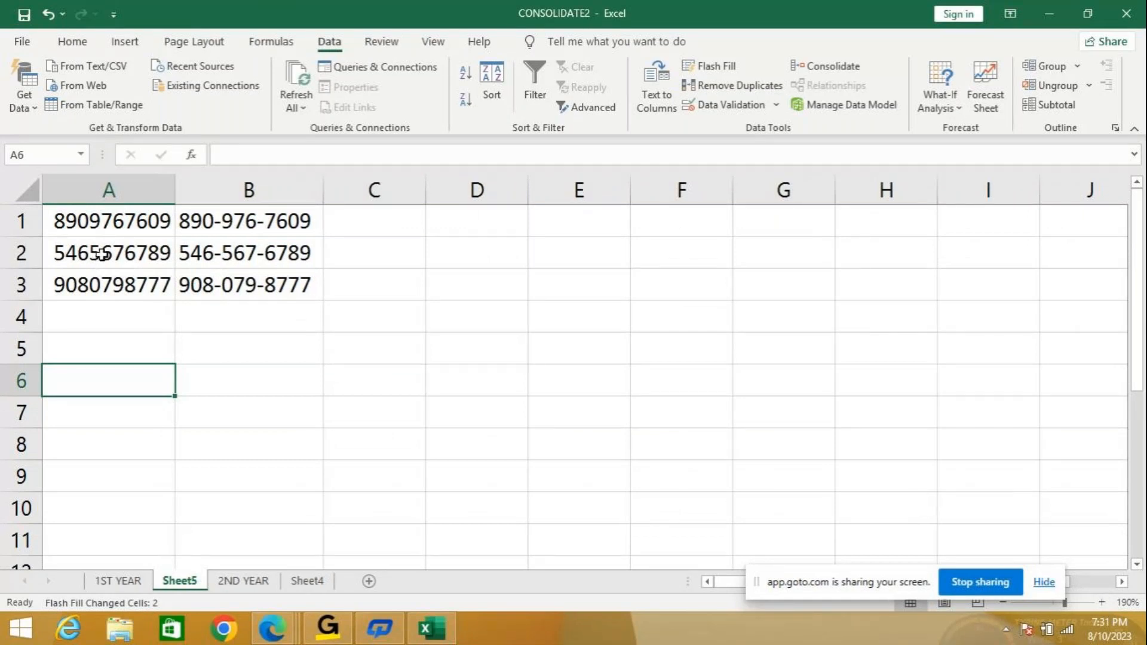
pyautogui.click(131, 222)
pyautogui.moveTo(131, 222); pyautogui.dragTo(267, 274)
pyautogui.press('Delete')
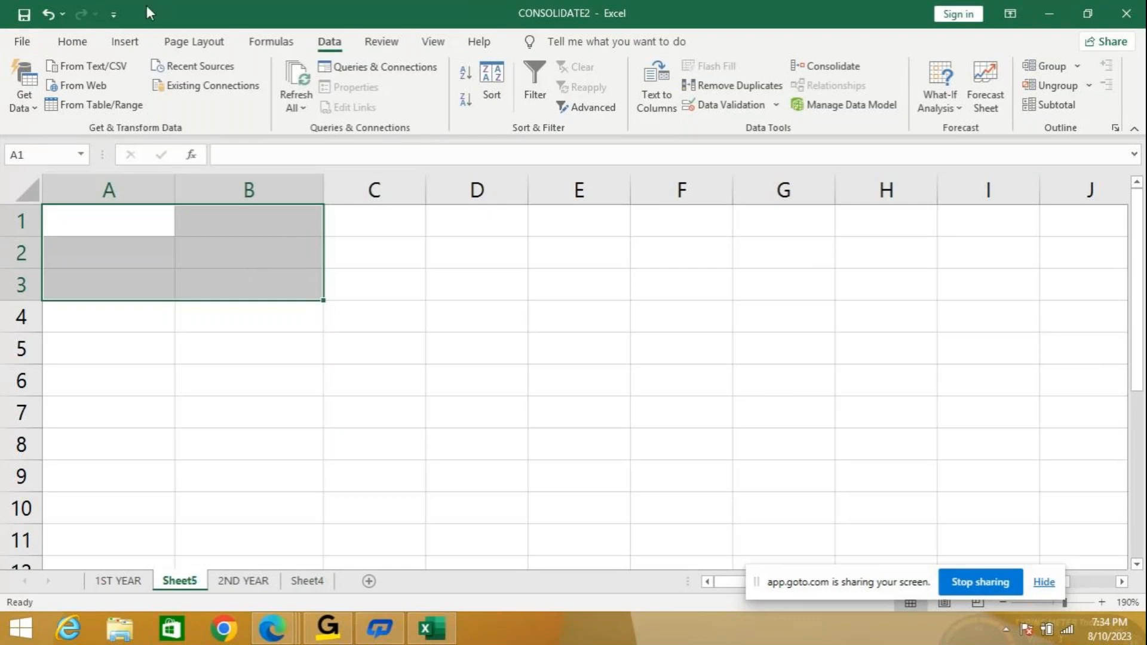
# Enter the header JOB in A1, then select A2:A6 for data validation.
pyautogui.click(133, 227)
pyautogui.write('JOB')
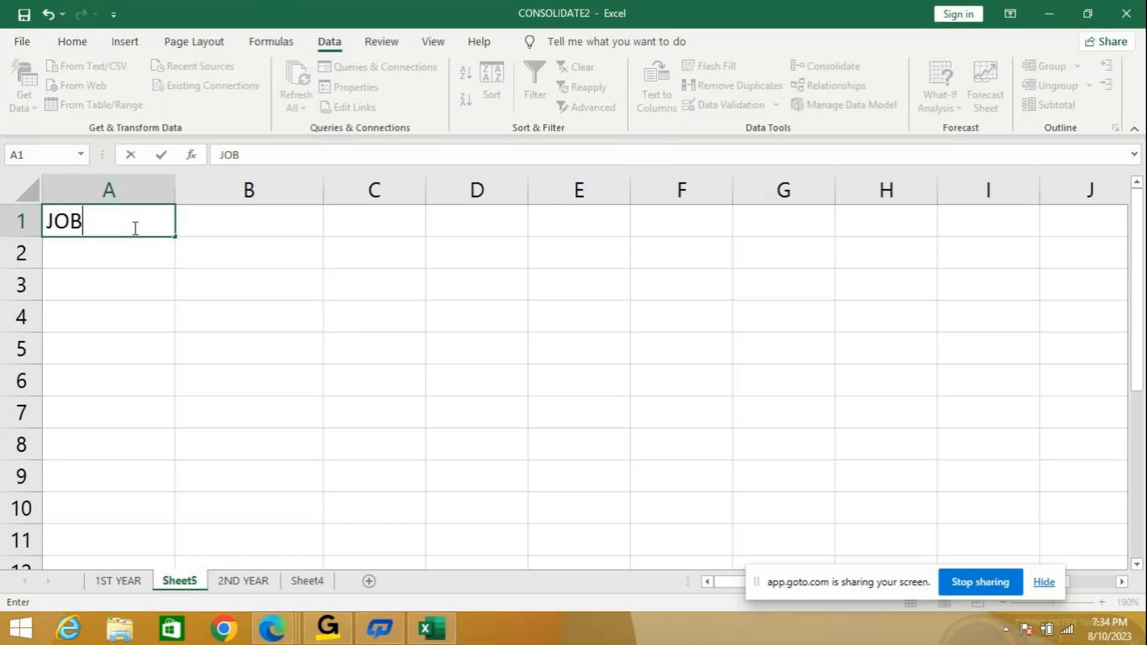
pyautogui.press('Return')
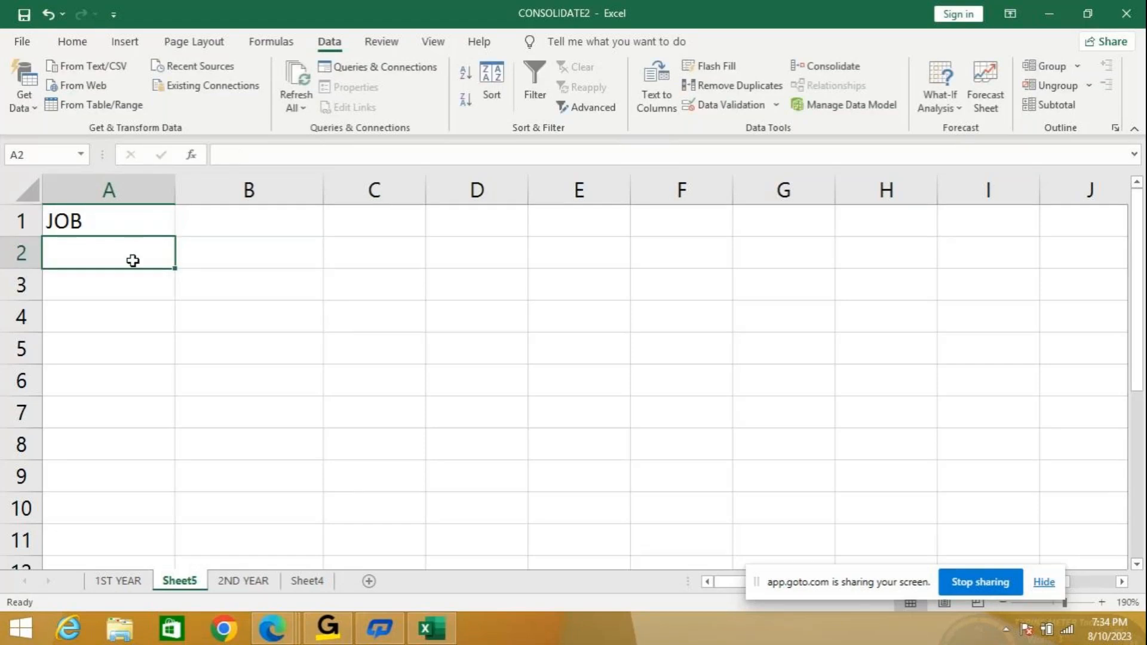
pyautogui.moveTo(120, 253); pyautogui.dragTo(95, 369)
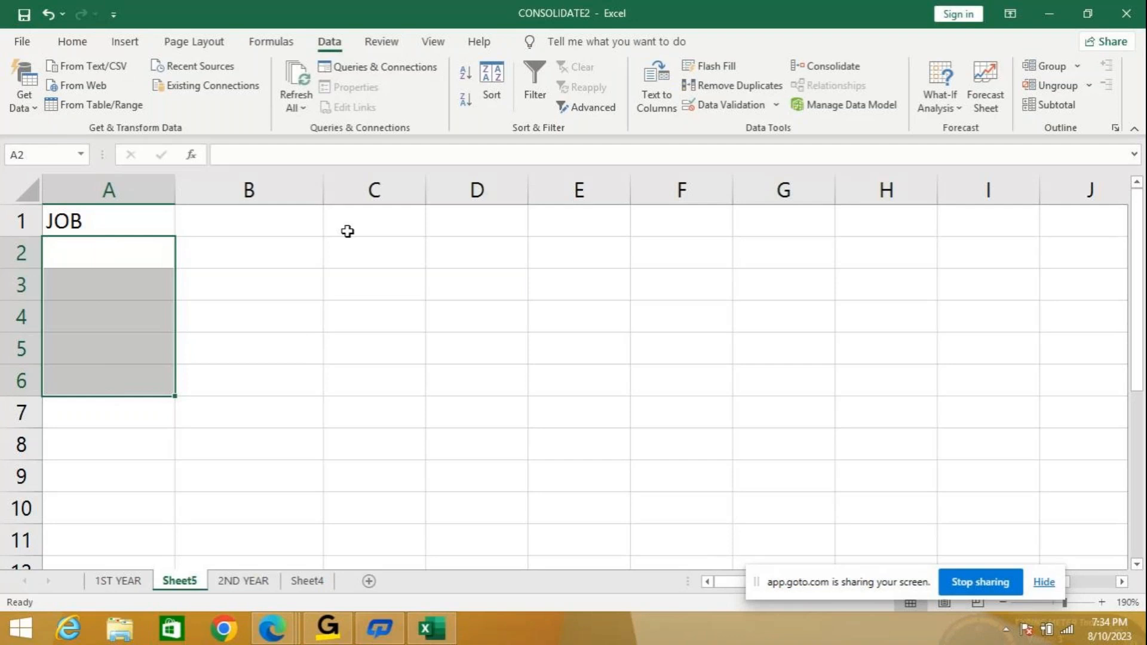
pyautogui.click(776, 103)
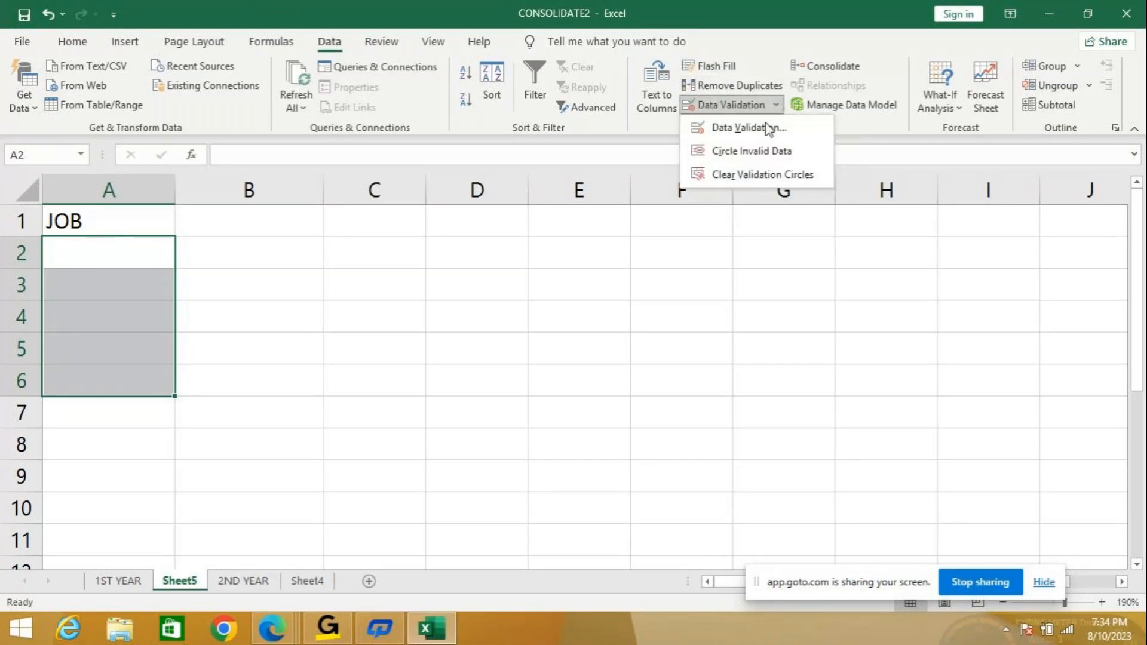
# Restrict A2:A6 to a List with source MANAGER,CLERK,ANALYST,SALESMAN.
pyautogui.click(751, 133)
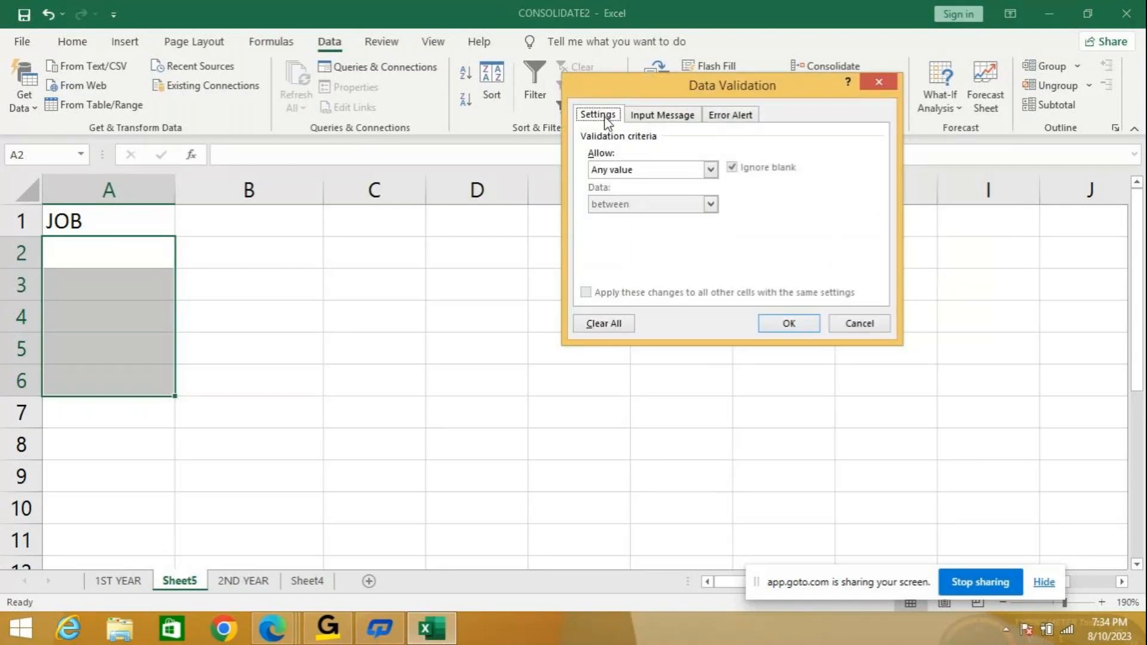
pyautogui.click(613, 168)
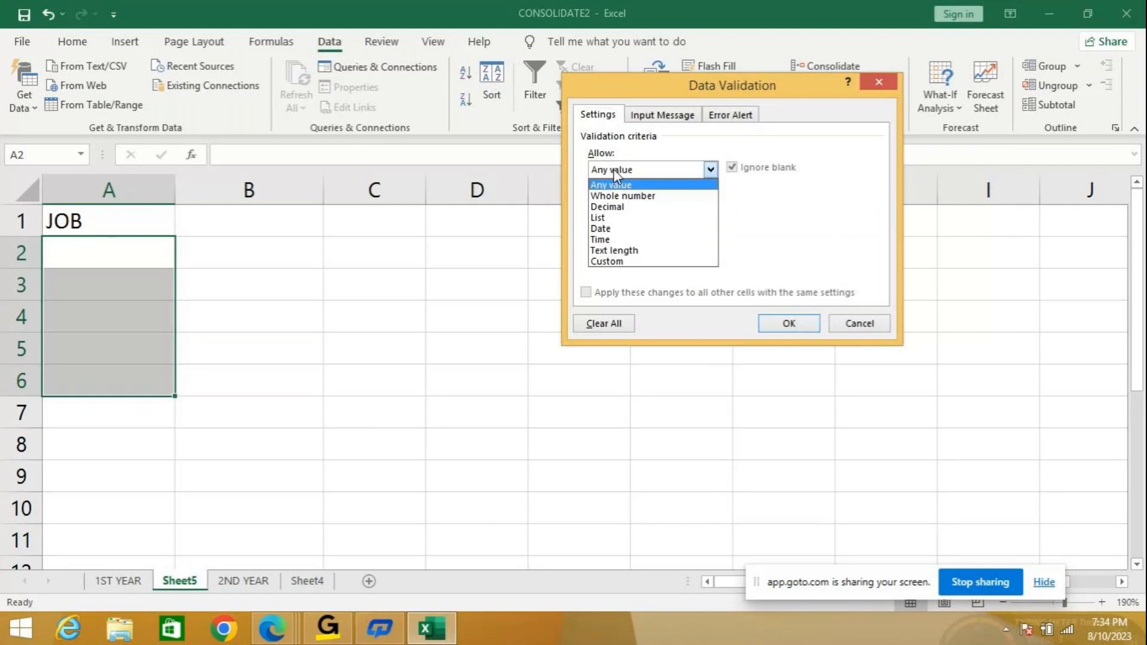
pyautogui.click(600, 216)
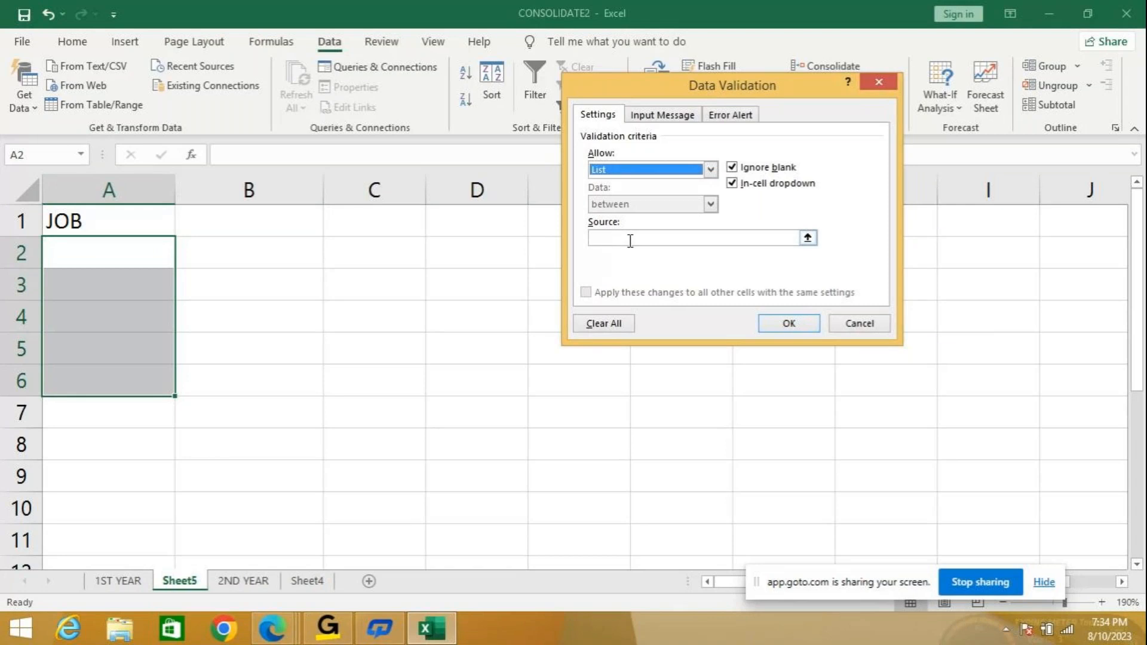
pyautogui.click(630, 239)
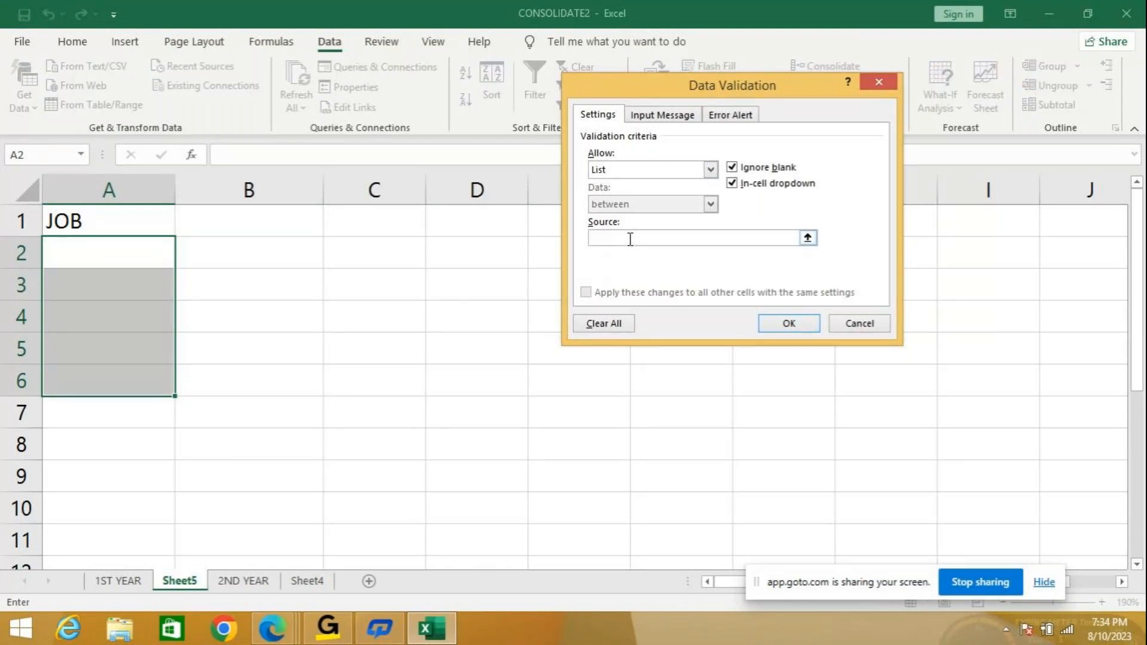
pyautogui.write('MANAGER,CLERK')
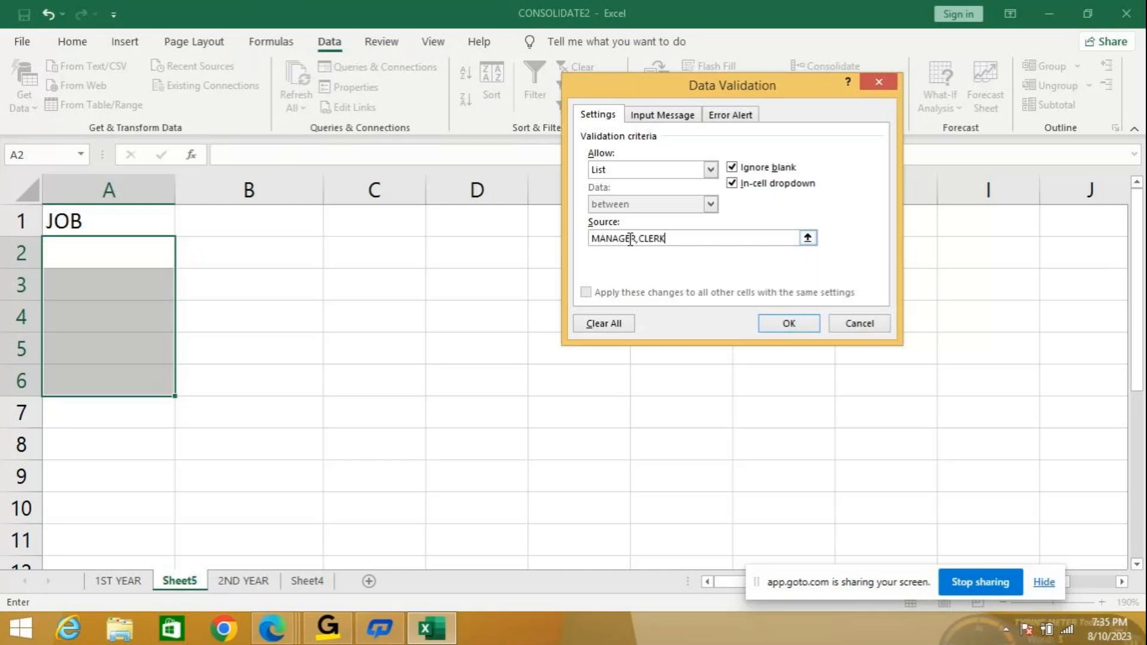
pyautogui.write(',ANALYST,SALESMAN')
pyautogui.click(661, 114)
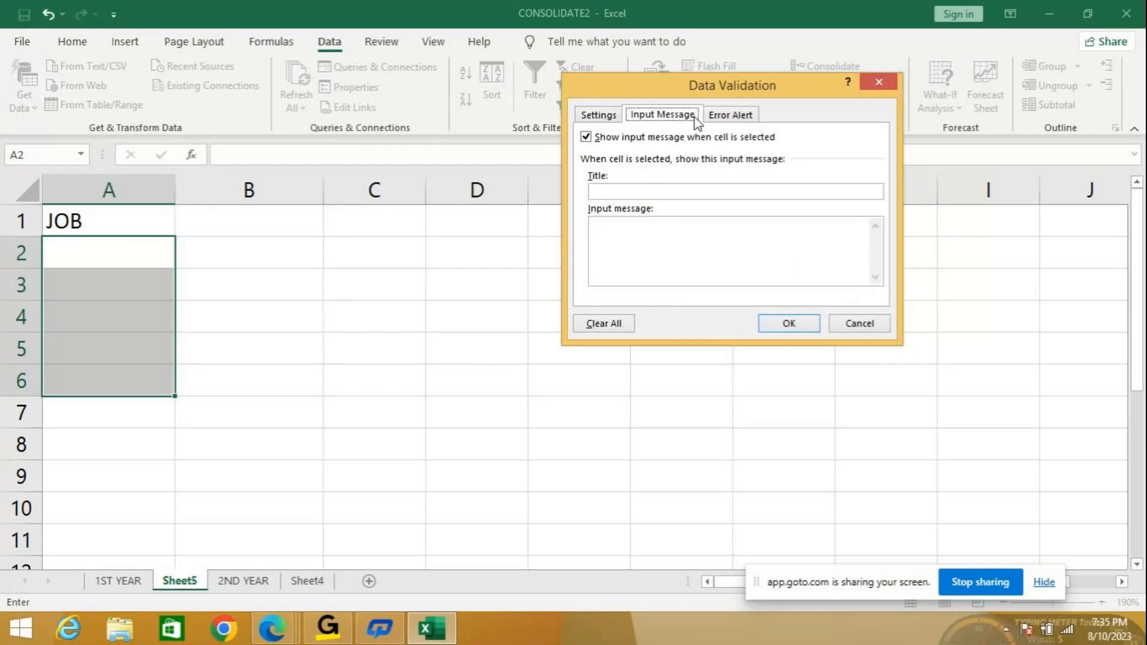
# Add input message title DESIGNATION with 'SELECT THE DESIGNATION FROM THE LIST' and apply the validation.
pyautogui.click(599, 115)
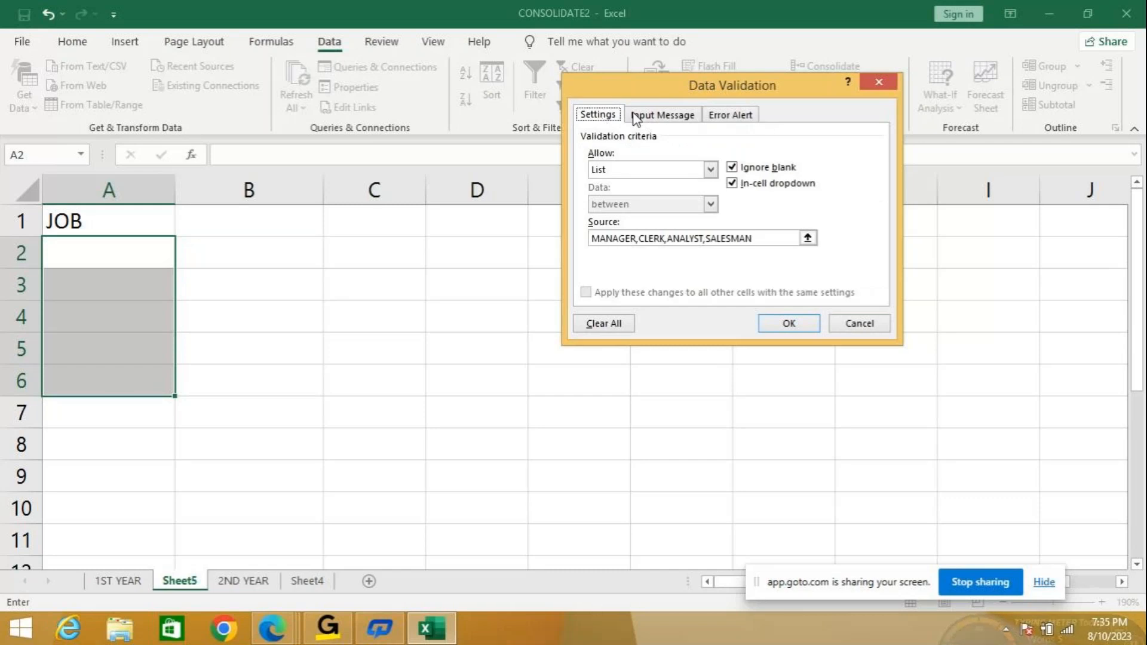
pyautogui.click(661, 119)
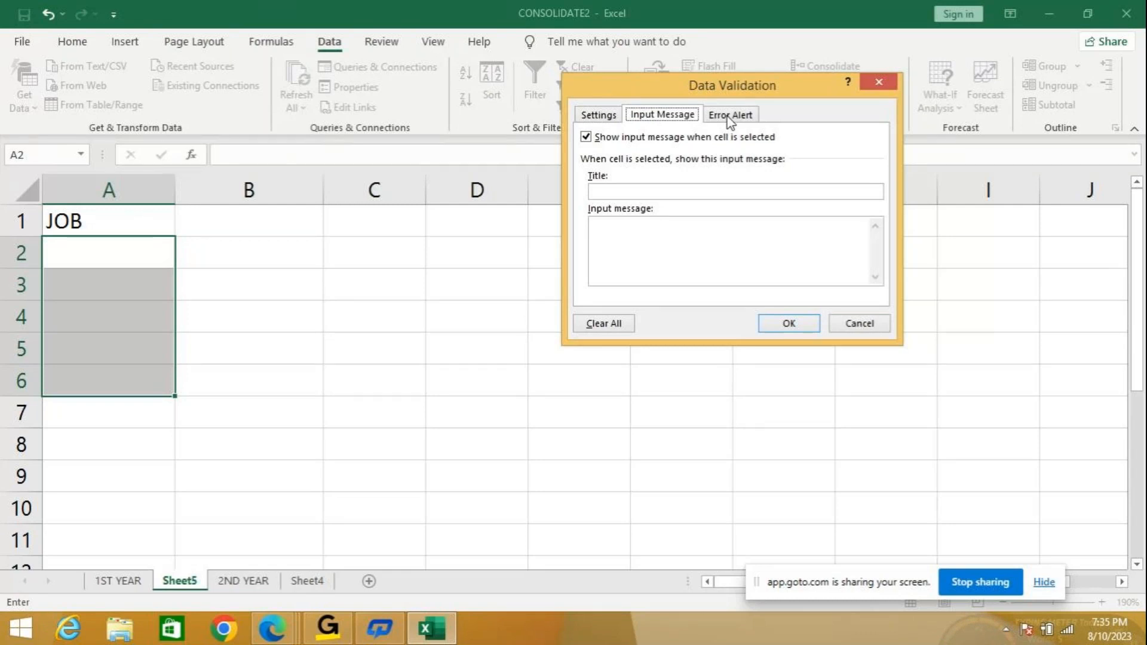
pyautogui.click(599, 192)
pyautogui.write('DESIGNATION')
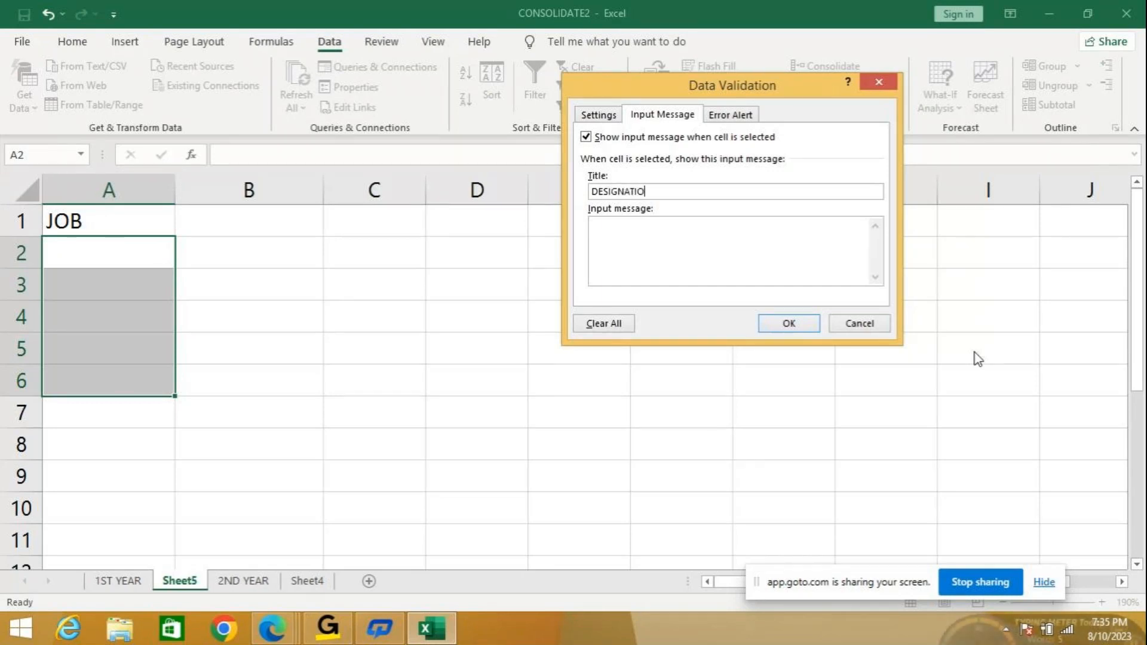
pyautogui.click(632, 238)
pyautogui.write('SELECT THE DESIGNATION FROM T')
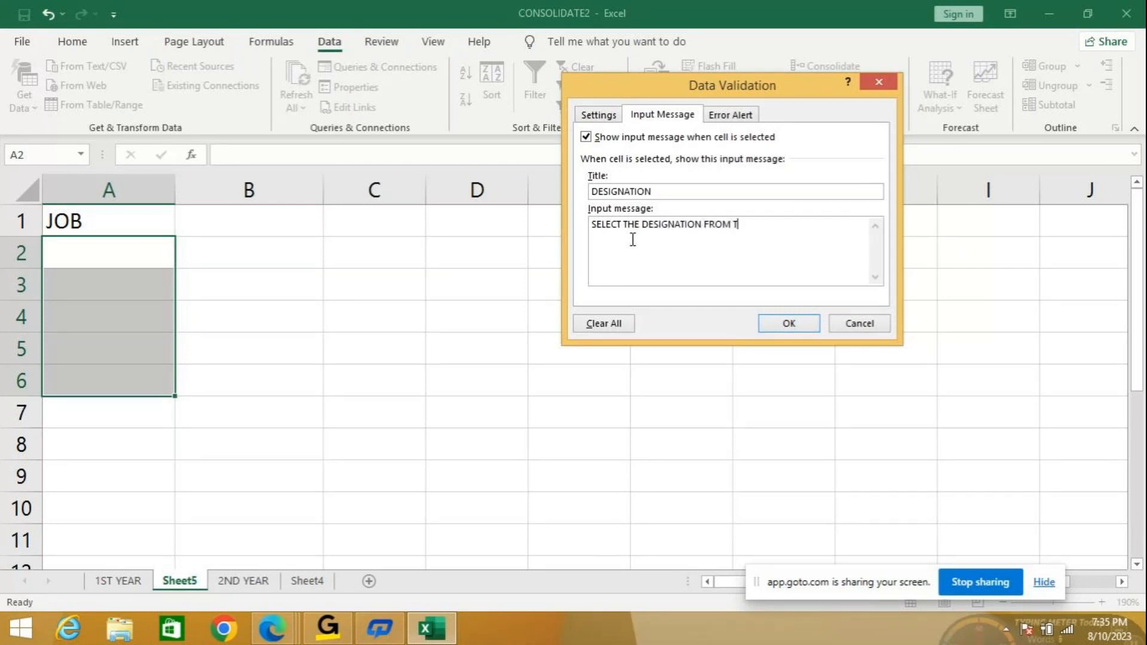
pyautogui.write('HE LIST')
pyautogui.click(738, 116)
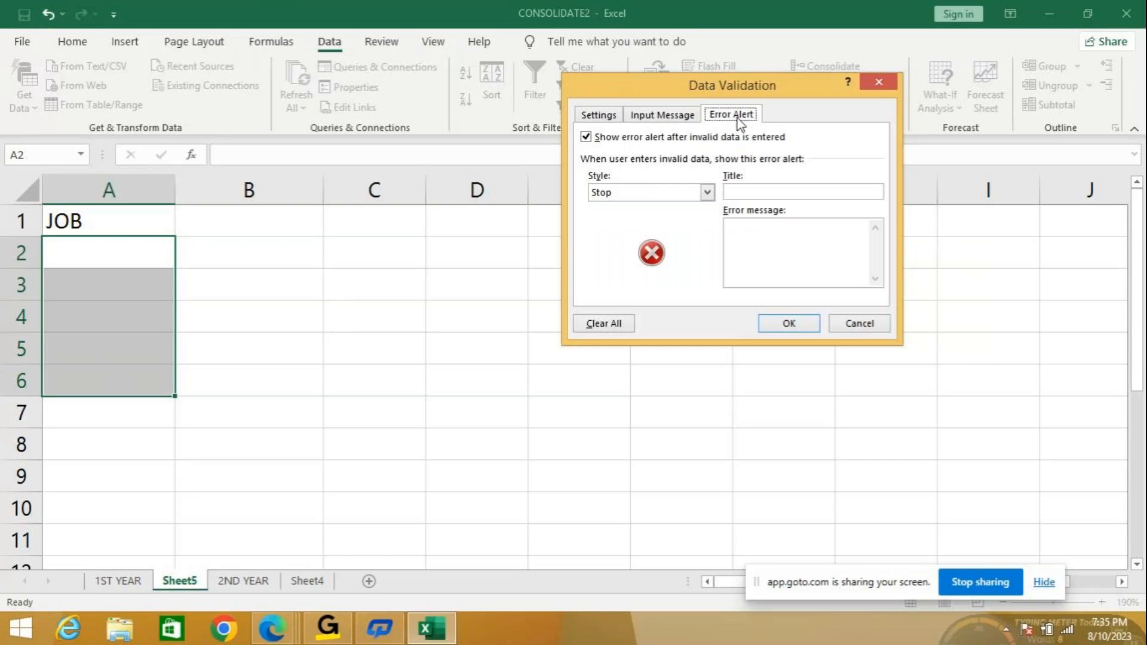
pyautogui.click(638, 117)
pyautogui.click(598, 114)
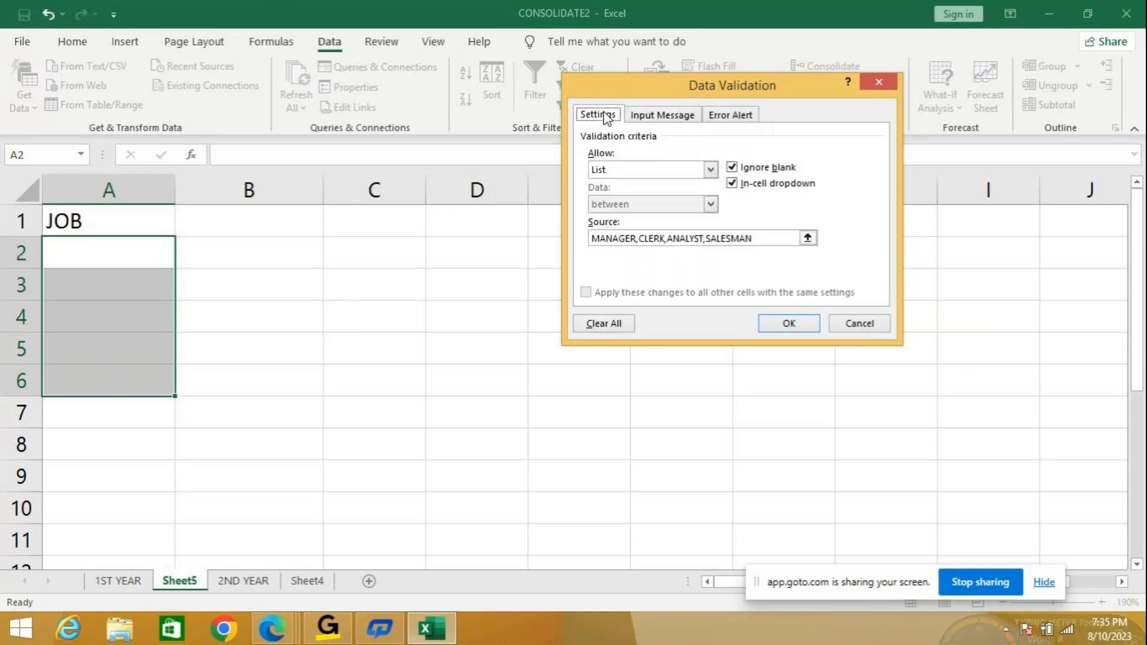
pyautogui.click(787, 323)
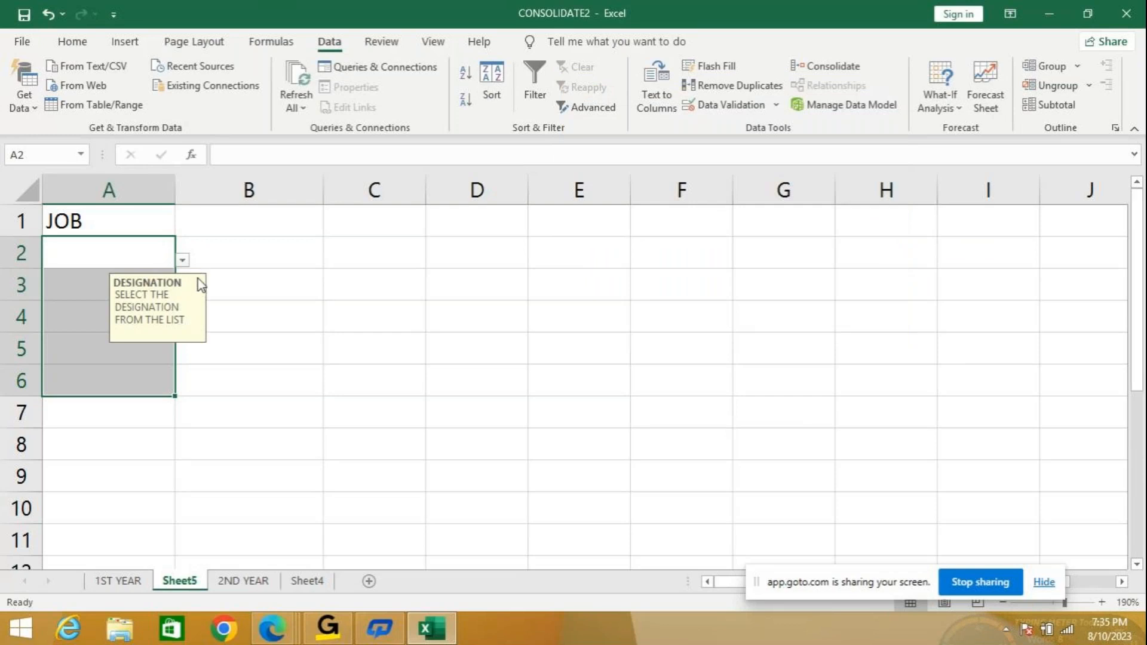
# Choose MANAGER in A2 from the dropdown and fill it down to A3.
pyautogui.moveTo(162, 283); pyautogui.dragTo(253, 246)
pyautogui.click(183, 261)
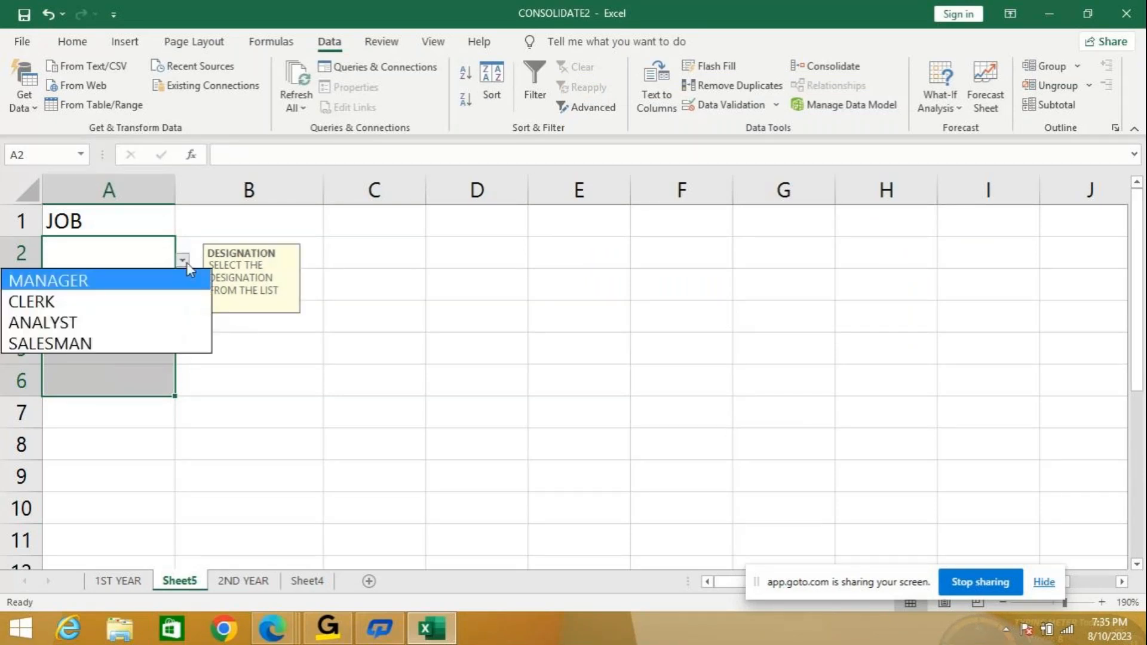
pyautogui.click(131, 277)
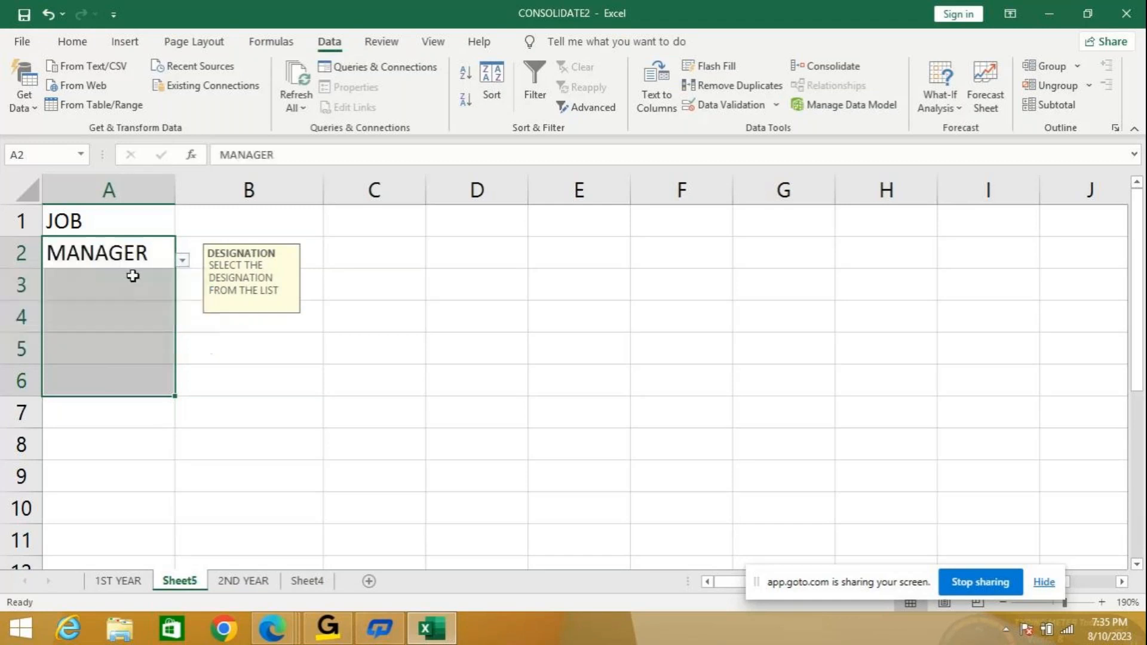
pyautogui.click(129, 282)
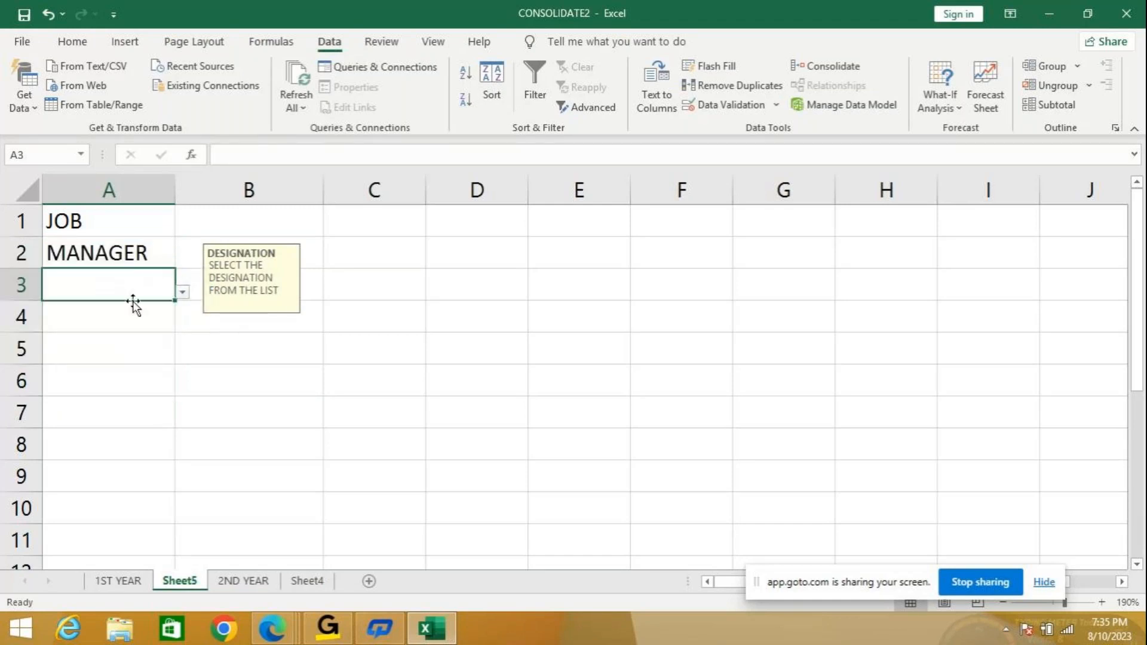
pyautogui.click(160, 259)
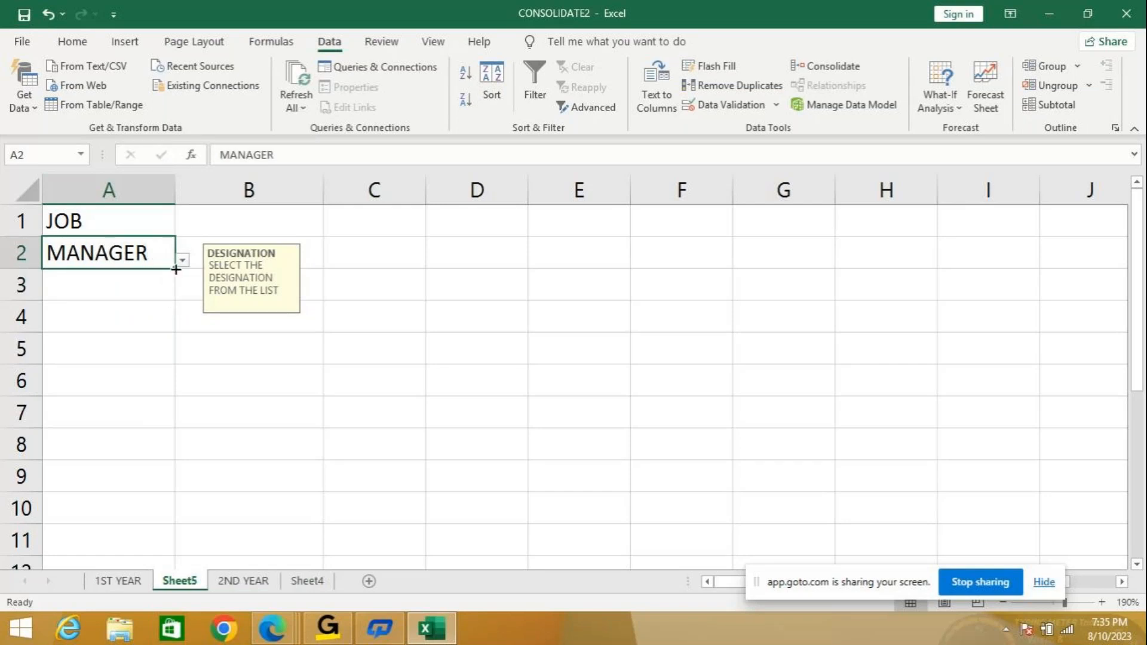
pyautogui.moveTo(175, 269); pyautogui.dragTo(174, 293)
# Pick ANALYST, SALESMAN and CLERK from the dropdowns in A4, A5 and A6.
pyautogui.click(115, 330)
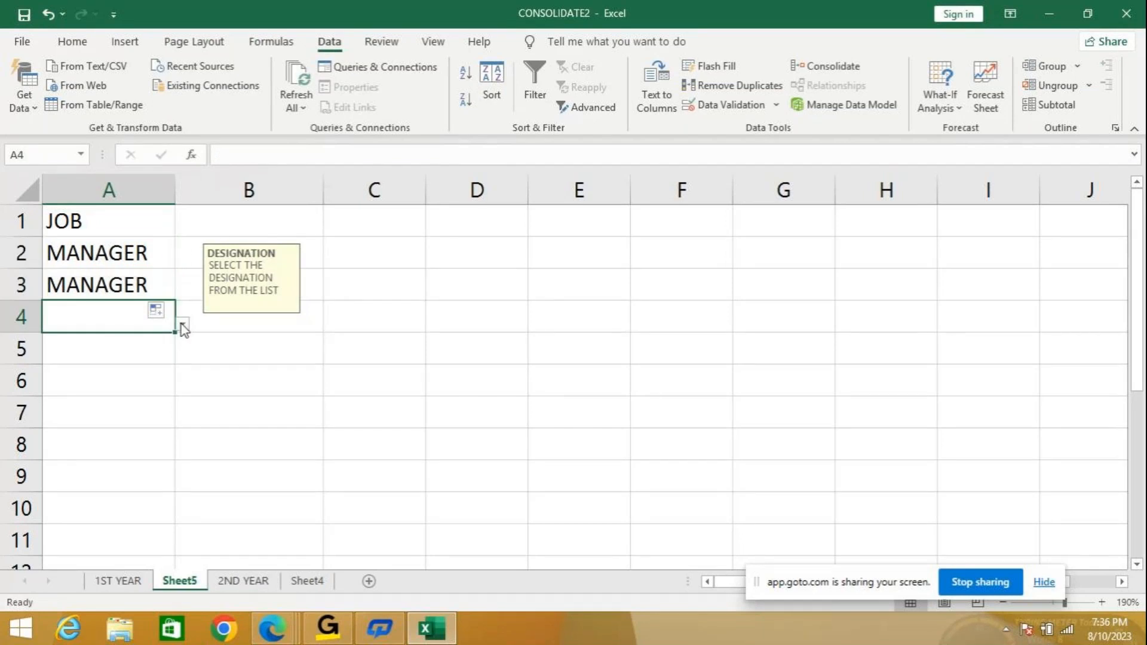
pyautogui.click(182, 324)
pyautogui.click(93, 383)
pyautogui.click(156, 356)
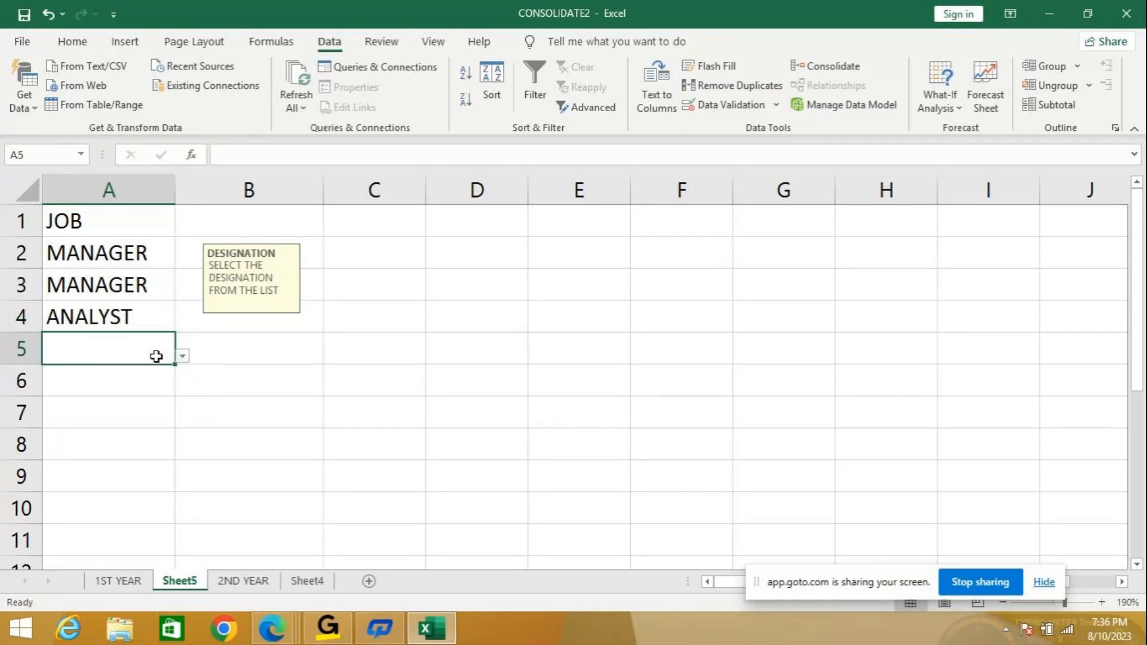
pyautogui.click(188, 357)
pyautogui.click(164, 353)
pyautogui.click(182, 357)
pyautogui.click(52, 437)
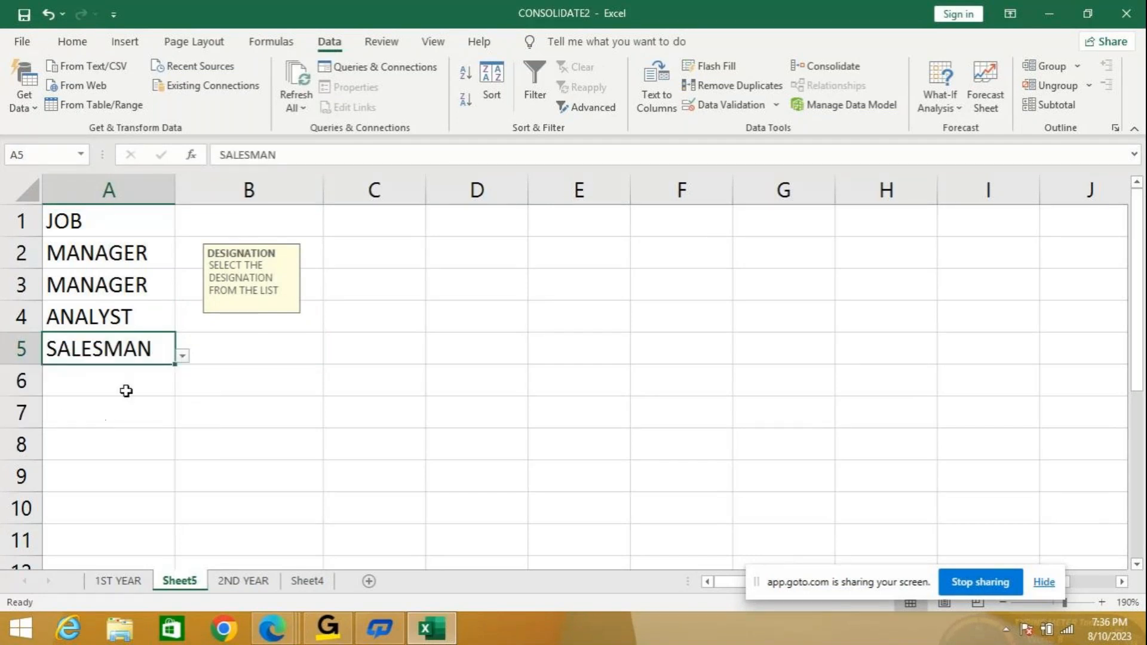
pyautogui.click(128, 380)
pyautogui.click(182, 388)
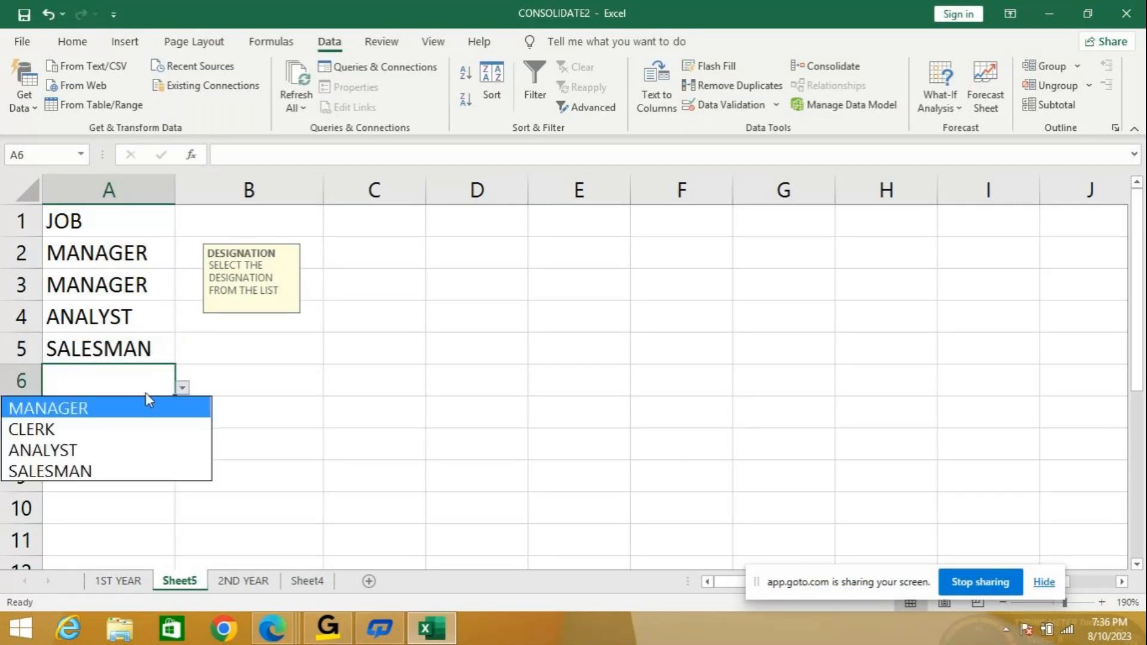
pyautogui.click(72, 431)
pyautogui.click(139, 409)
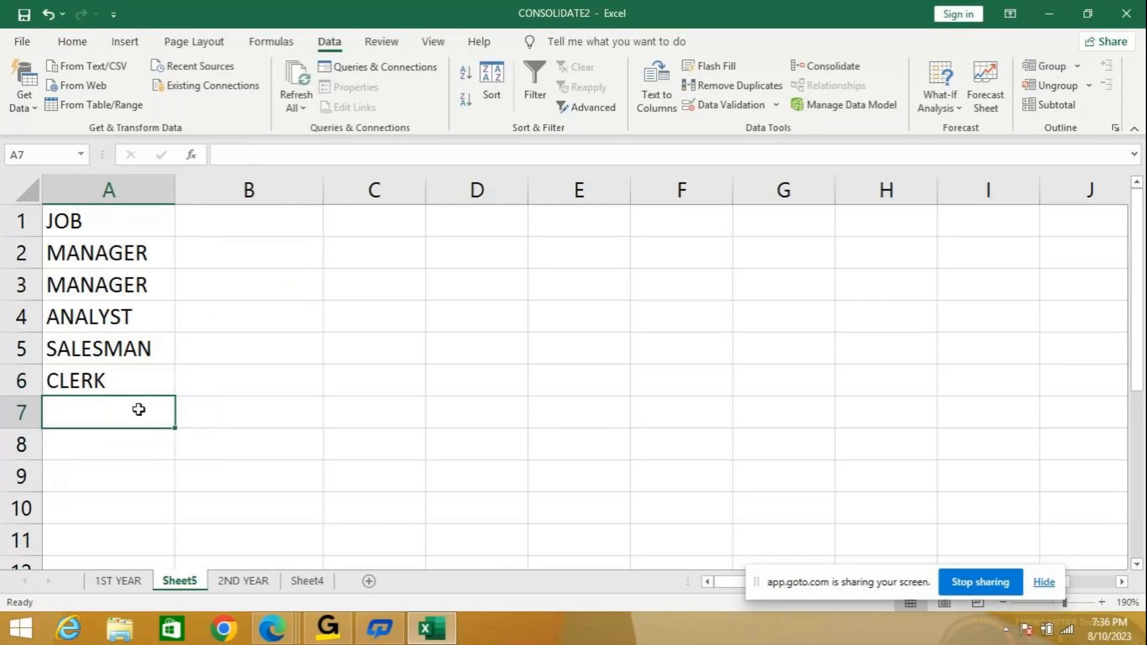
pyautogui.click(109, 380)
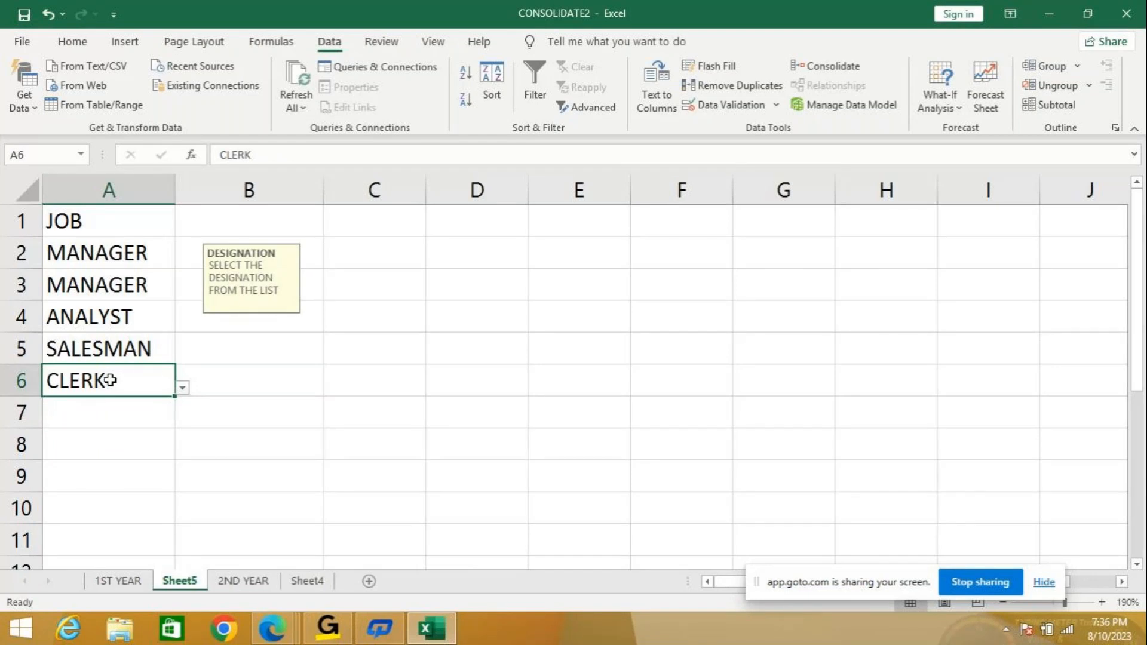
# Try entering FACULTY in A6, then cancel the validation error so CLERK remains.
pyautogui.write('F')
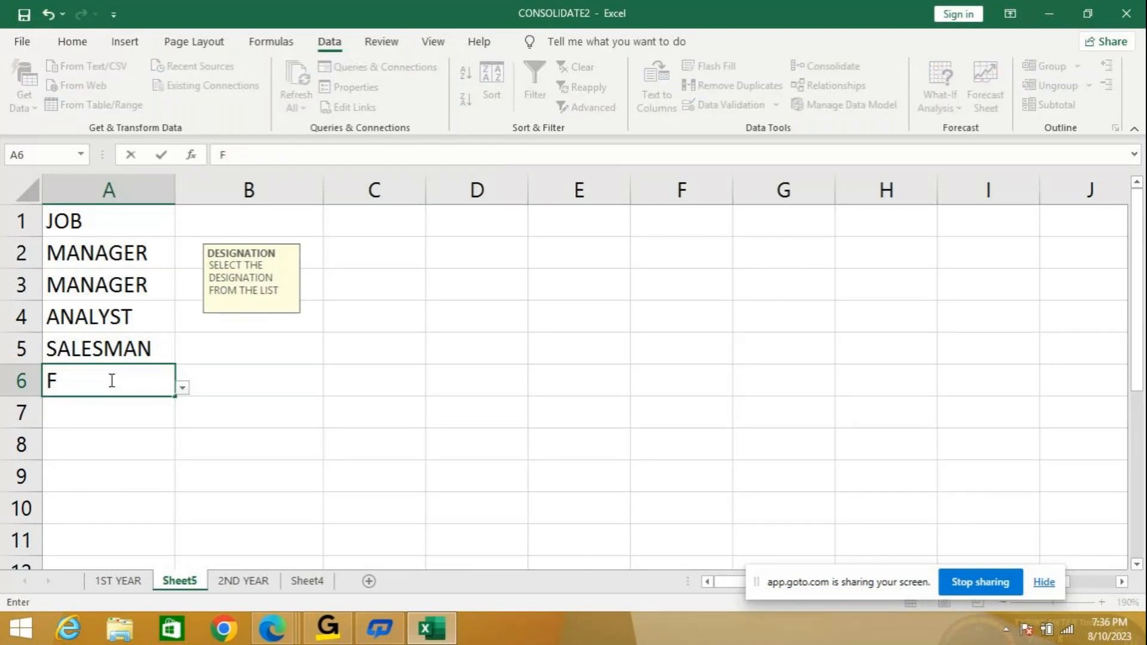
pyautogui.write('AULTY')
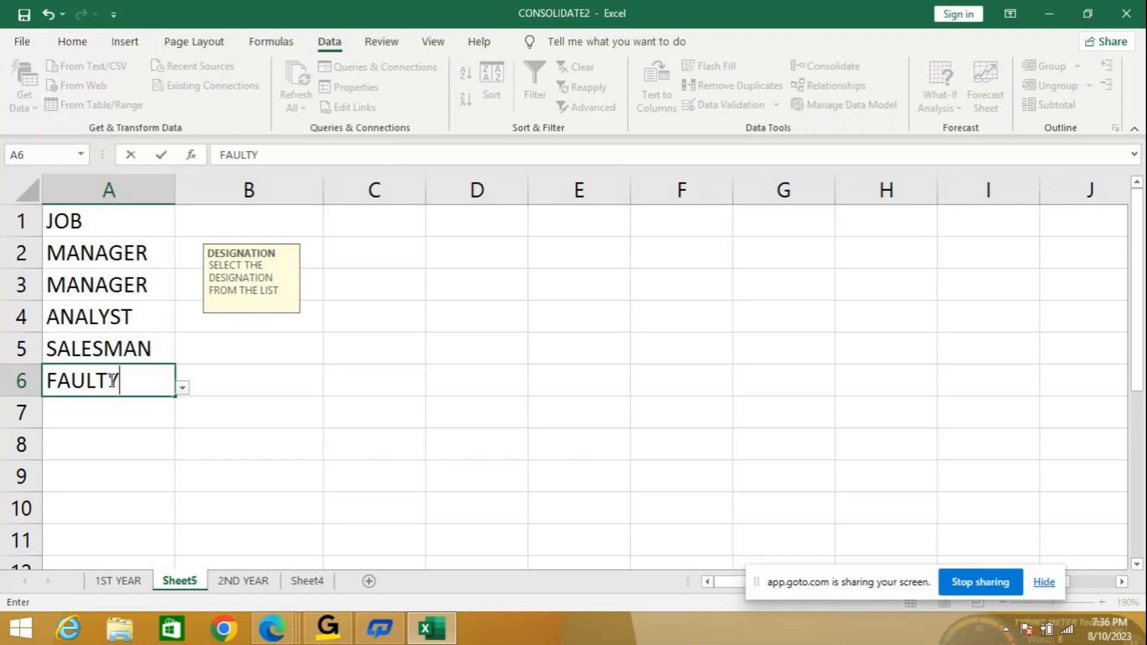
pyautogui.press('BackSpace')
pyautogui.press('BackSpace')
pyautogui.press('BackSpace')
pyautogui.press('BackSpace')
pyautogui.write('CULTY')
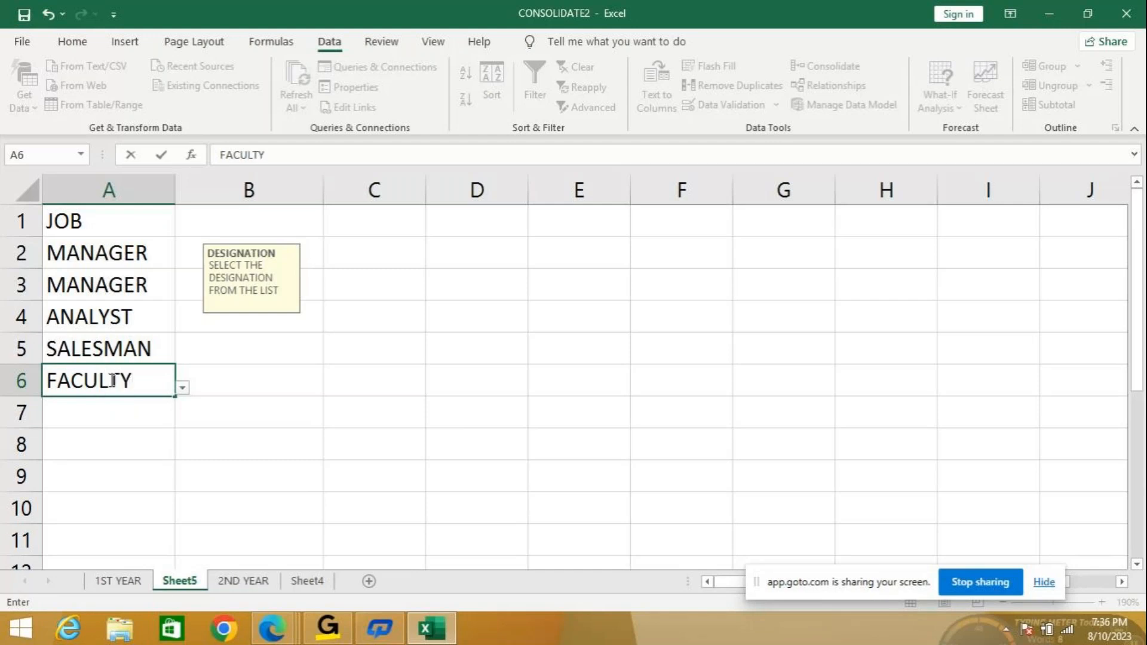
pyautogui.click(119, 414)
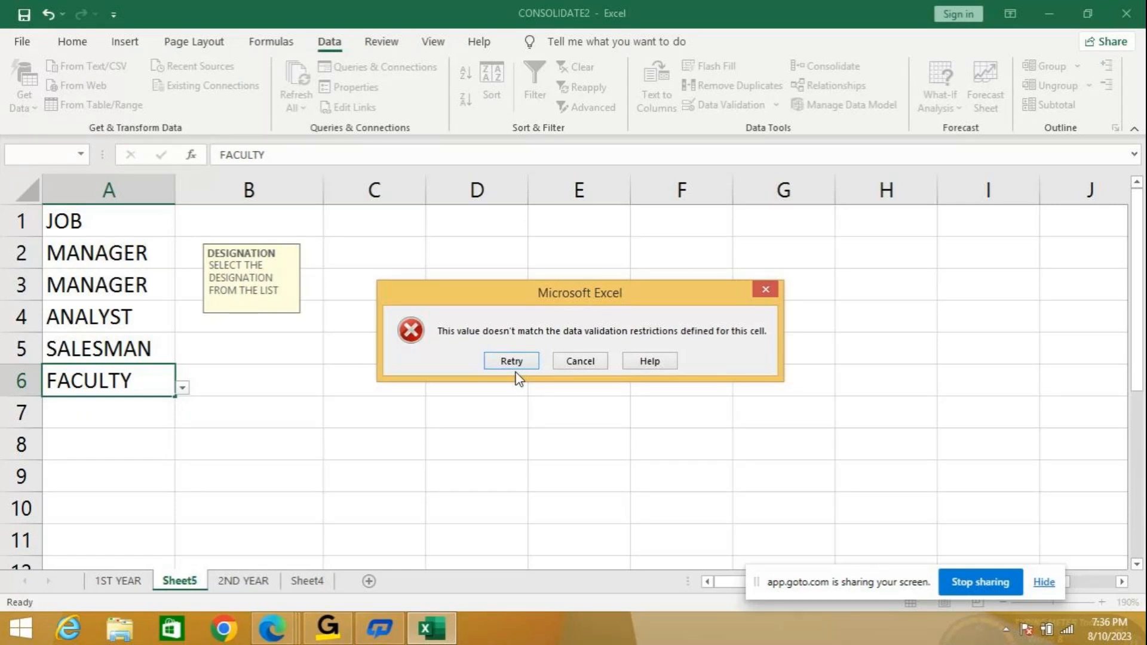
pyautogui.click(570, 365)
pyautogui.click(94, 407)
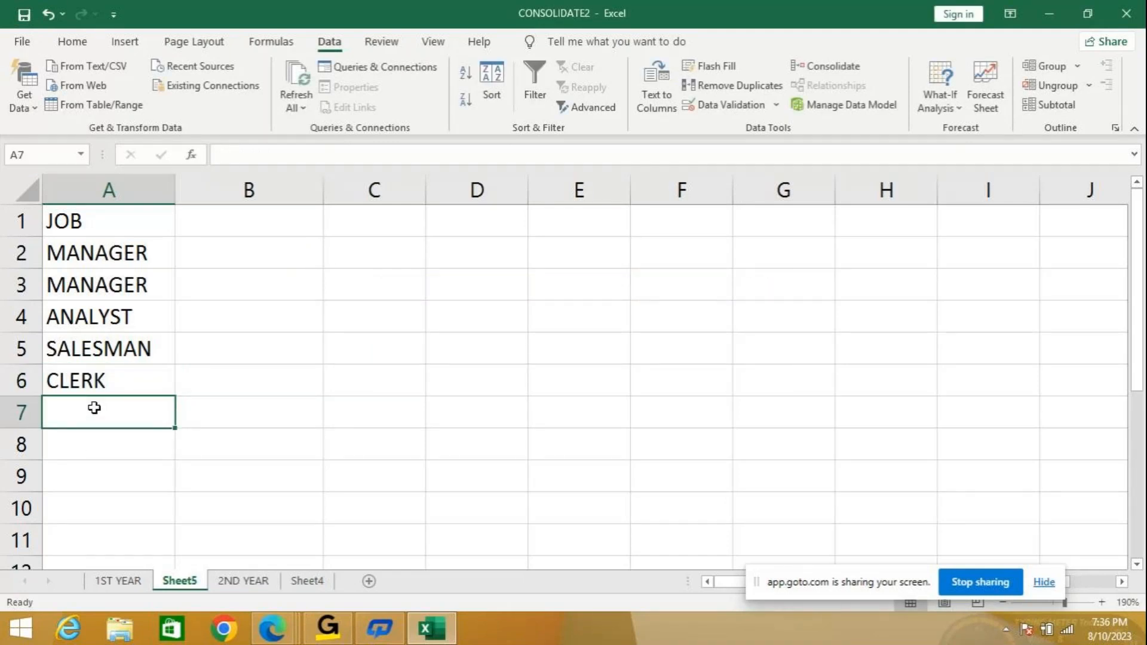
# Enter 878, FACULTY, DSKKDS and 87 in A7:A10, then select A2:A10.
pyautogui.write('878')
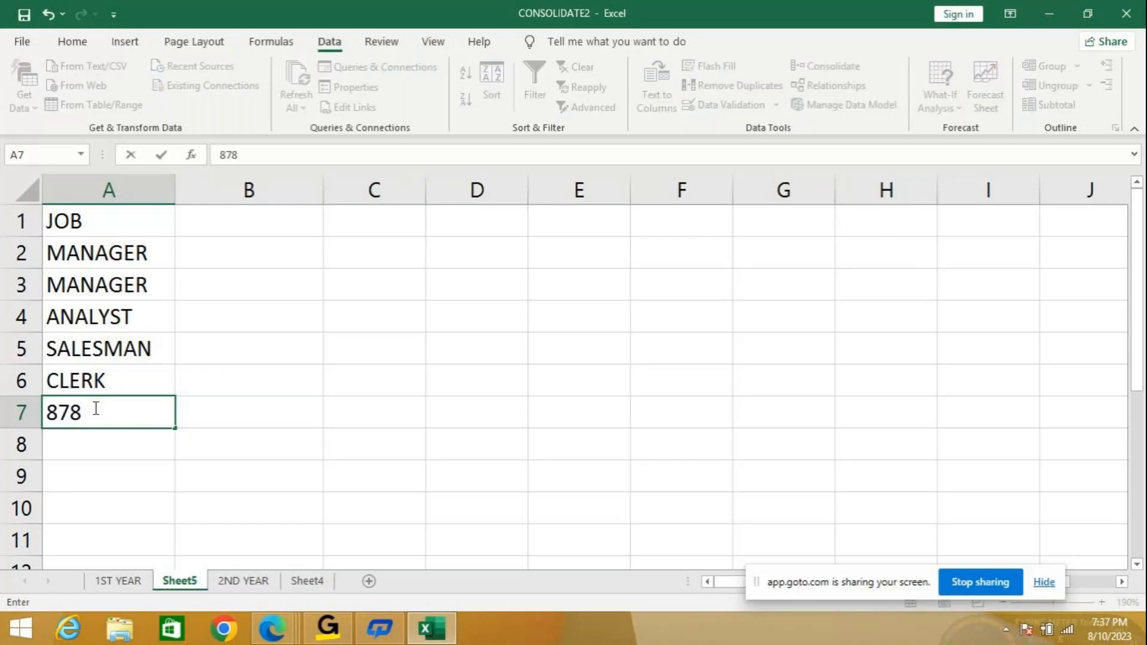
pyautogui.press('Return')
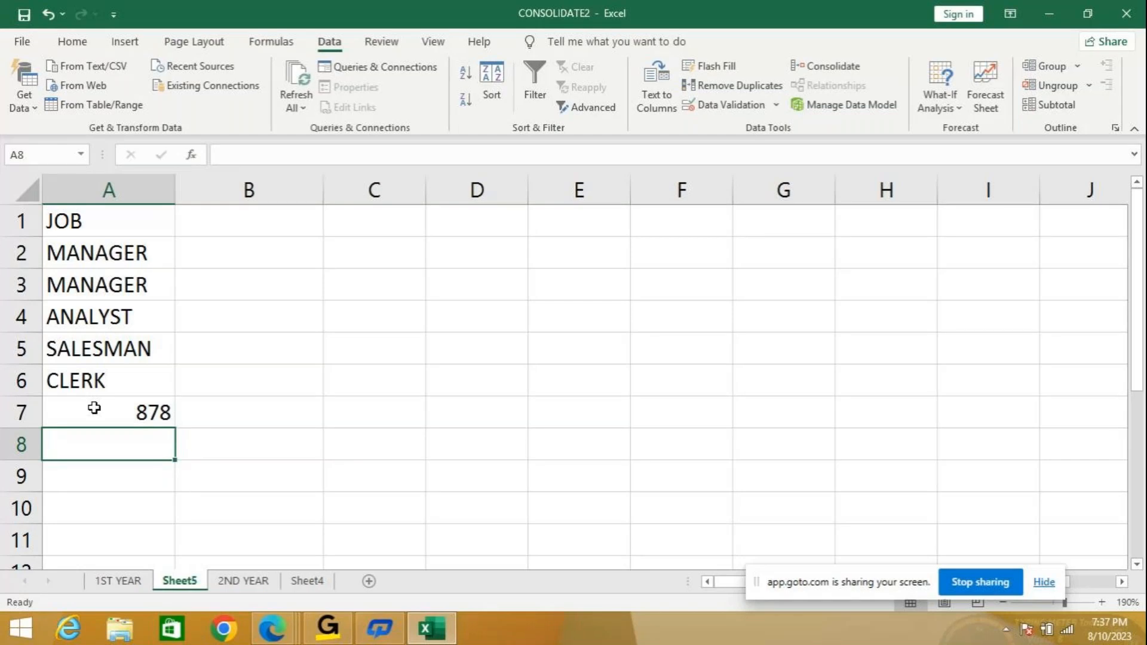
pyautogui.write('FACULTY')
pyautogui.press('Return')
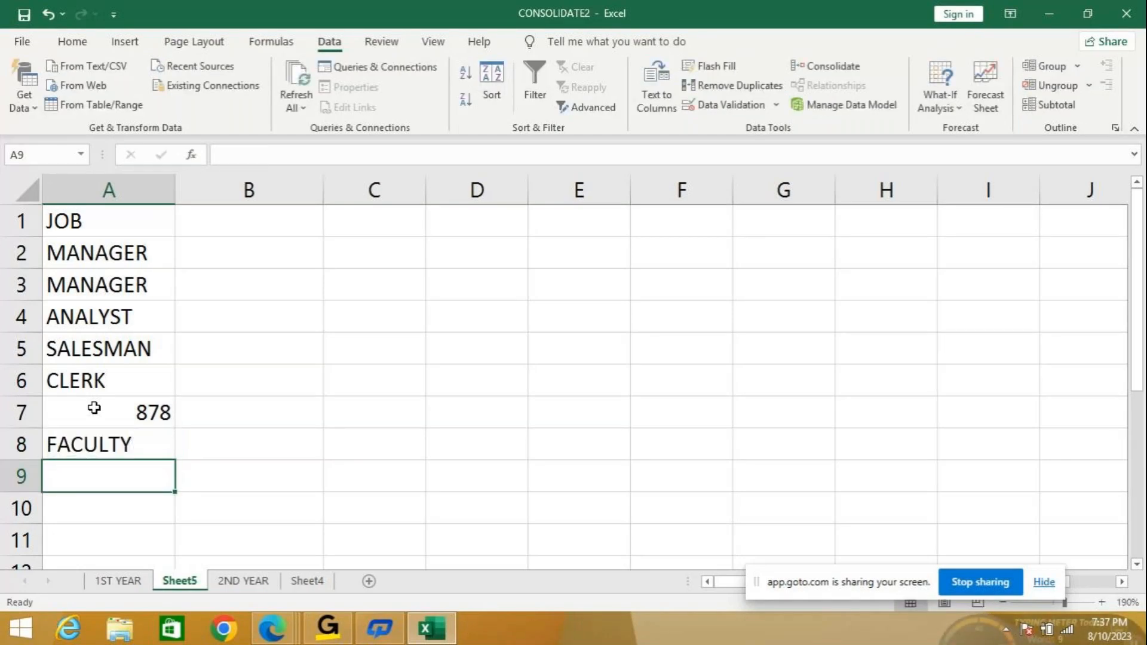
pyautogui.write('DSKKDS')
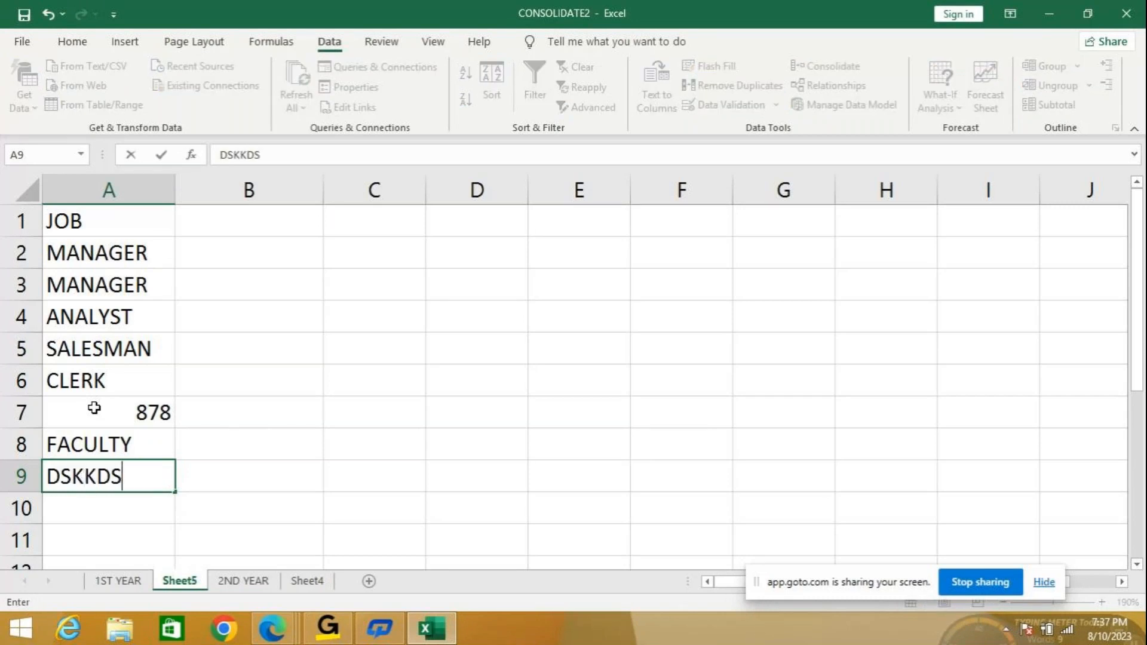
pyautogui.press('Return')
pyautogui.write('87')
pyautogui.press('Return')
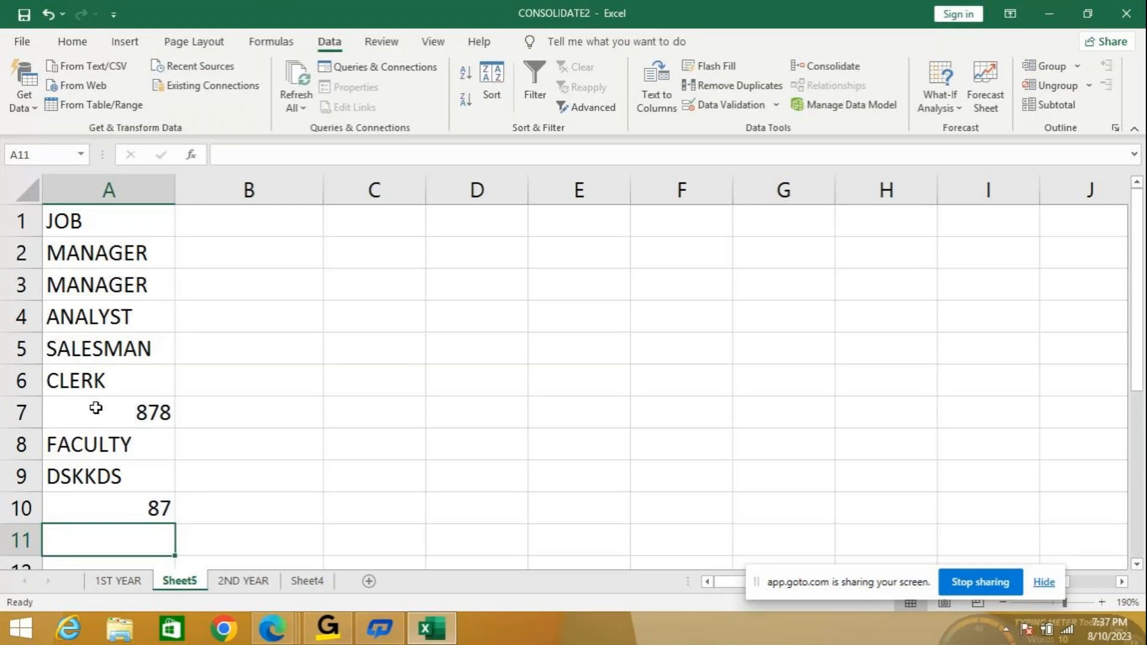
pyautogui.moveTo(127, 252); pyautogui.dragTo(125, 515)
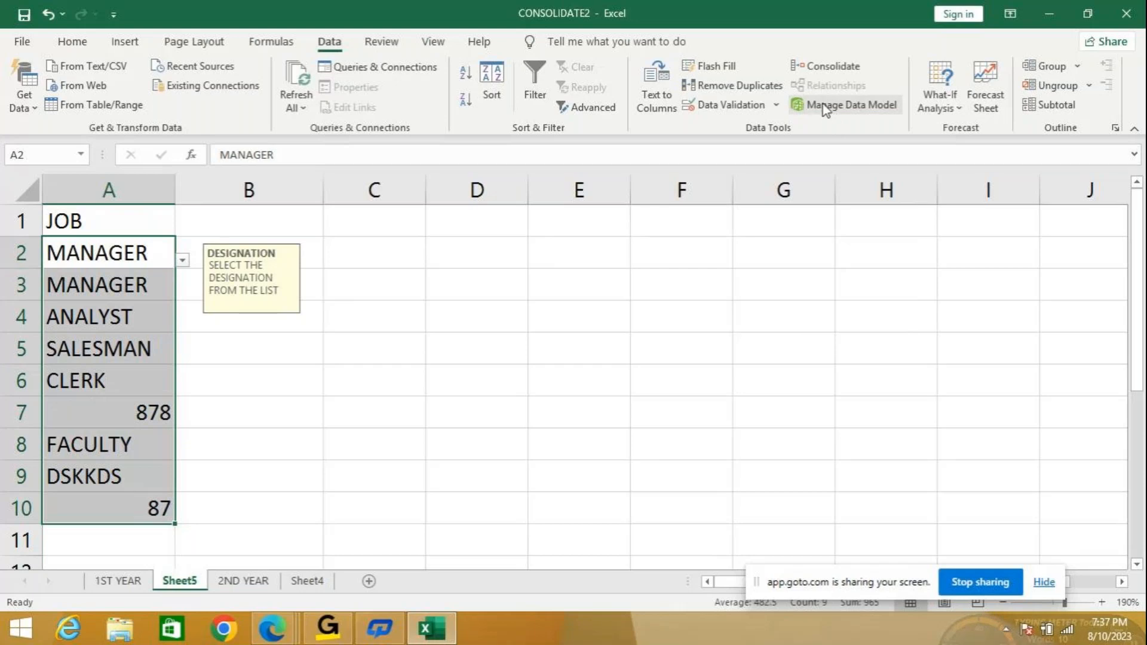
# Extend the designation list validation to cover all of A2:A10.
pyautogui.click(775, 105)
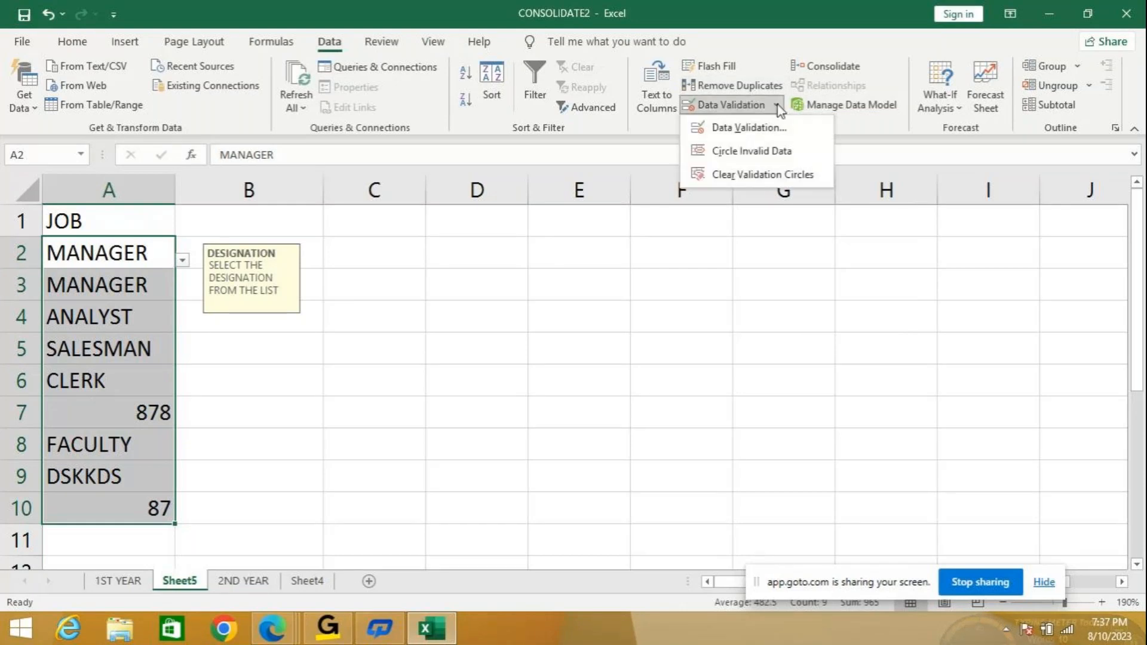
pyautogui.click(743, 129)
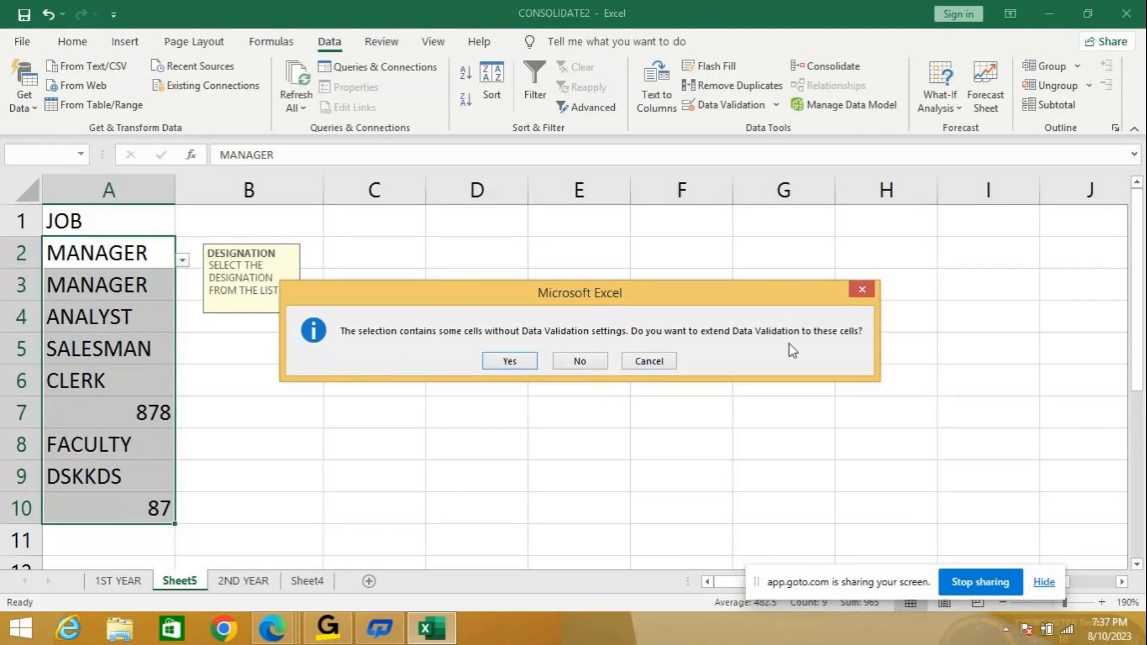
pyautogui.click(530, 361)
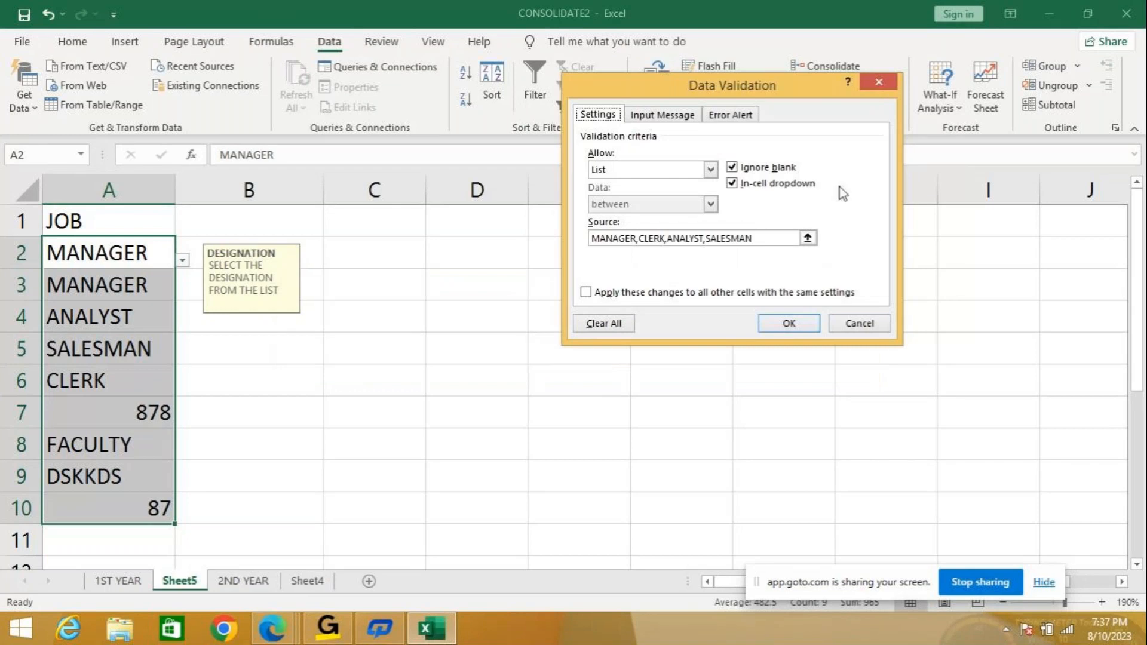
pyautogui.click(775, 326)
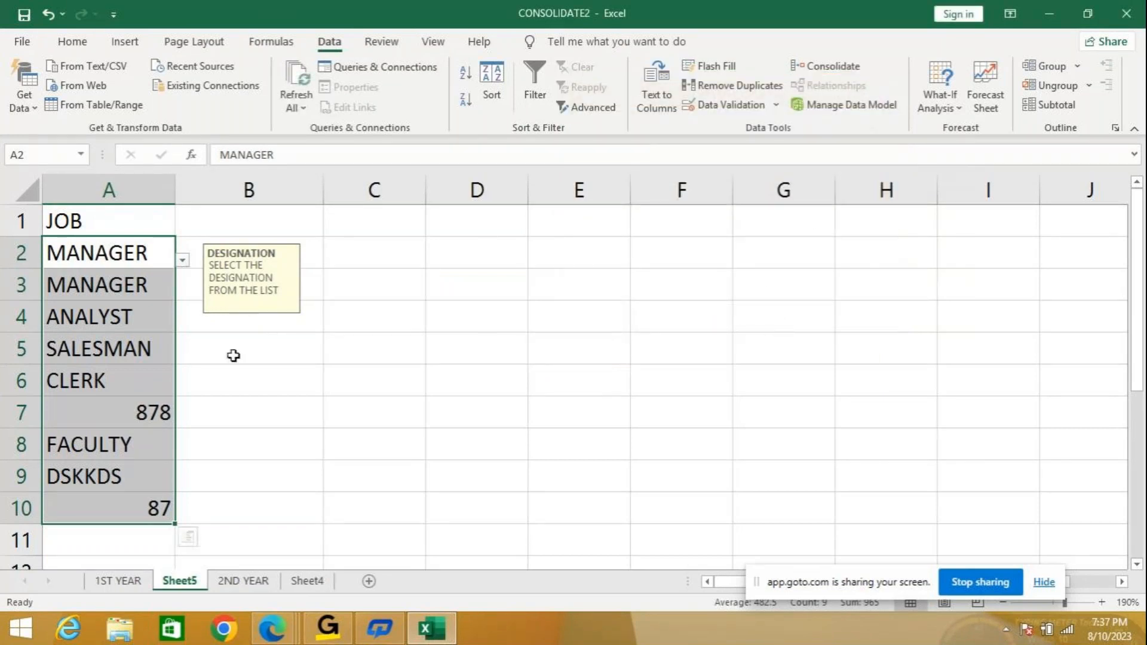
# Circle the invalid entries in red with Circle Invalid Data.
pyautogui.click(777, 107)
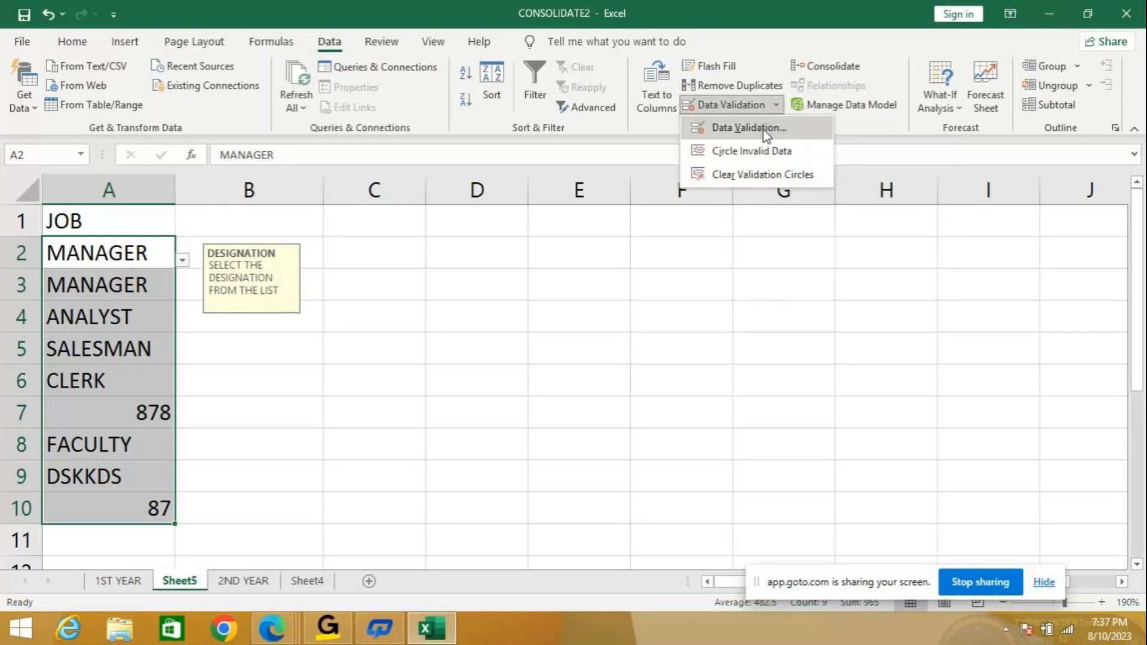
pyautogui.click(762, 154)
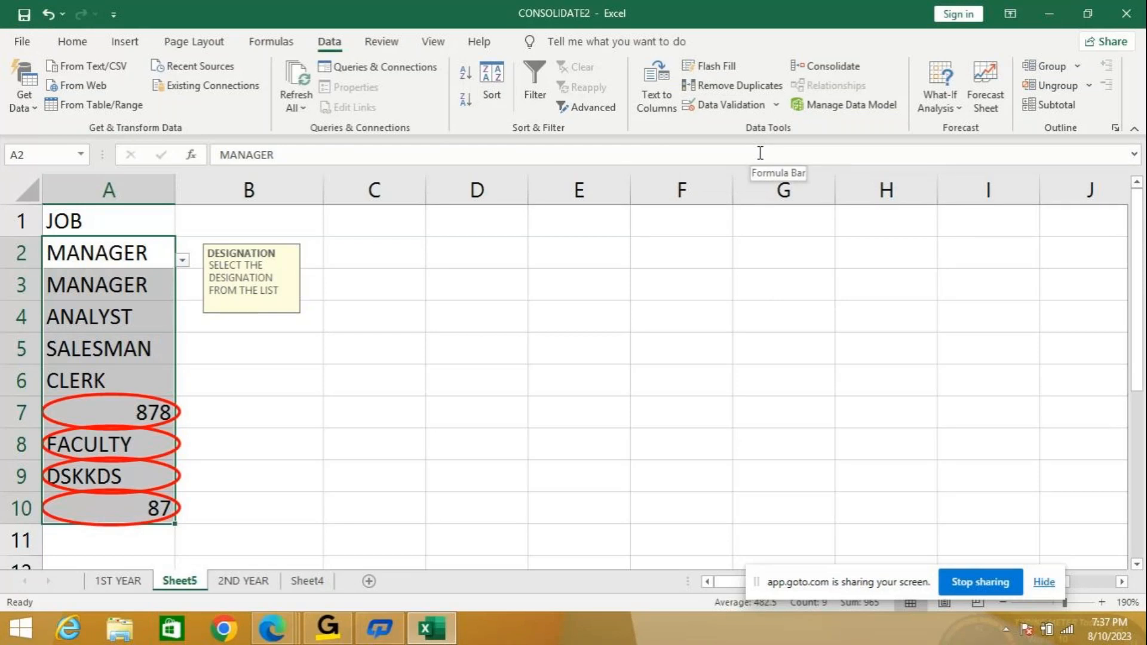
pyautogui.click(777, 107)
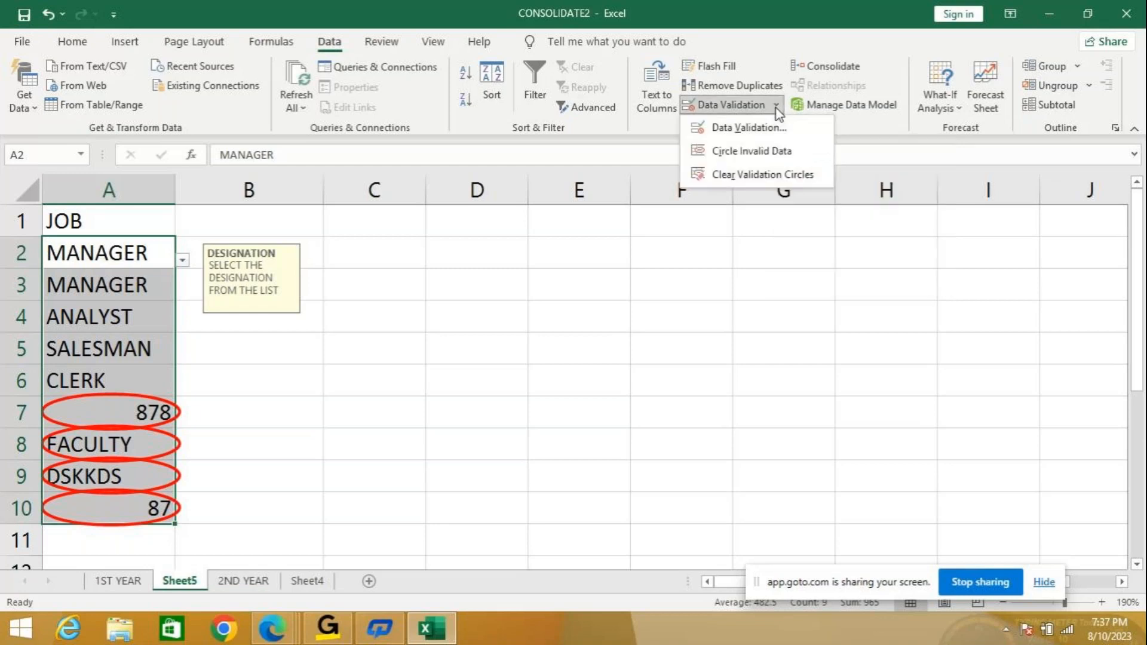
# Remove the red validation circles and clear the list rule and DESIGNATION prompt from A2:A10.
pyautogui.click(750, 177)
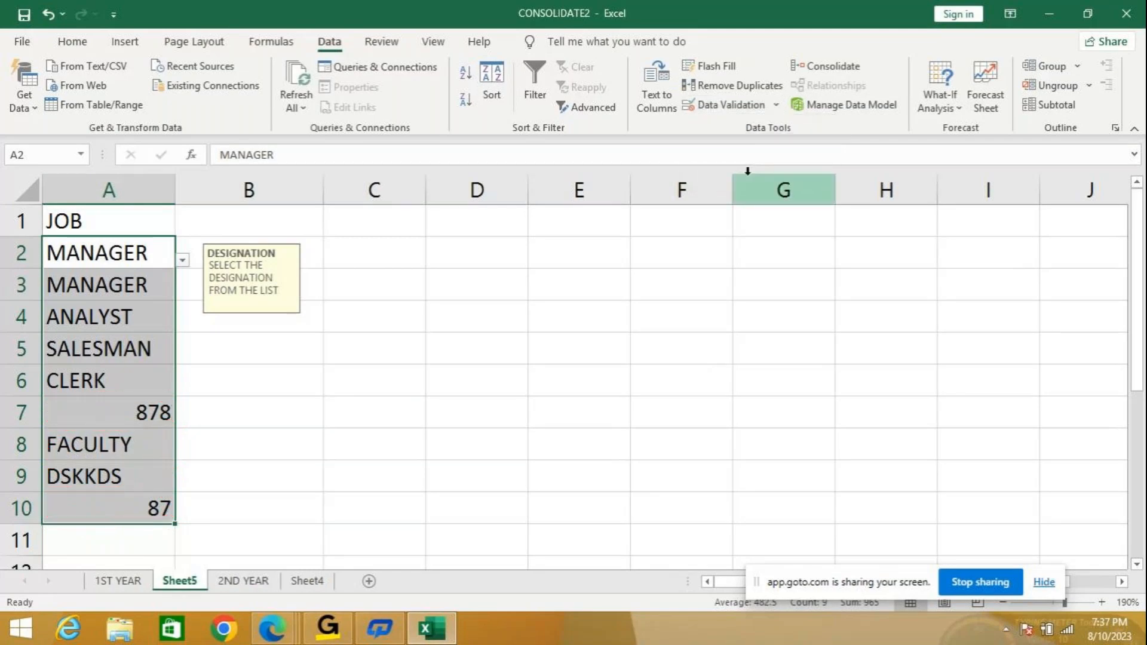
pyautogui.click(774, 104)
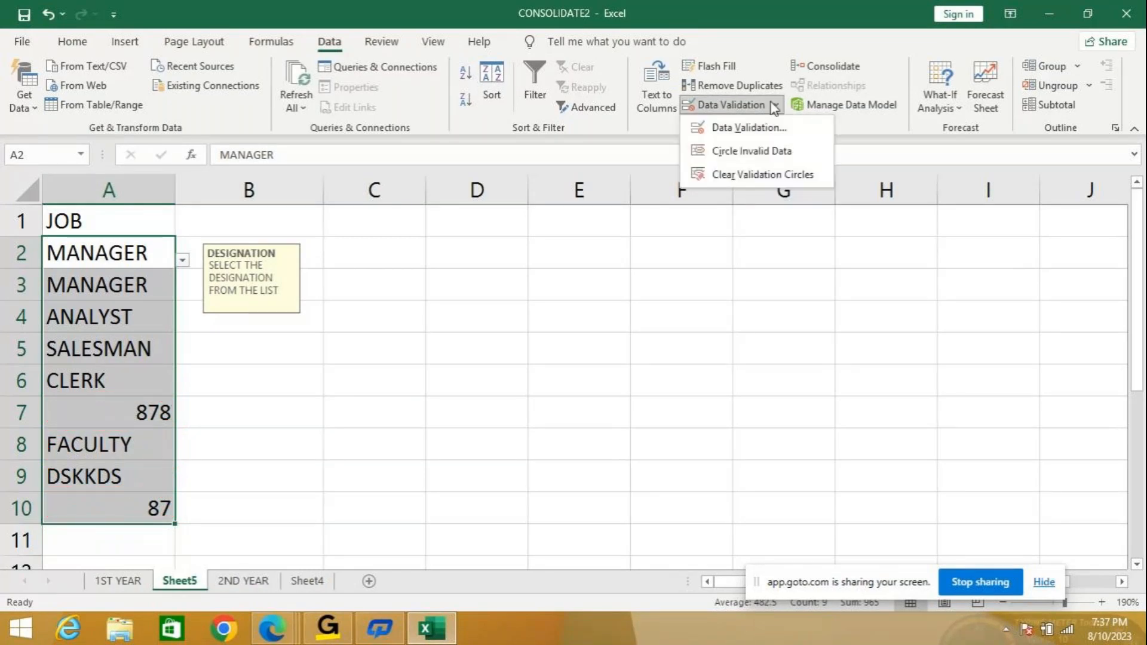
pyautogui.click(754, 128)
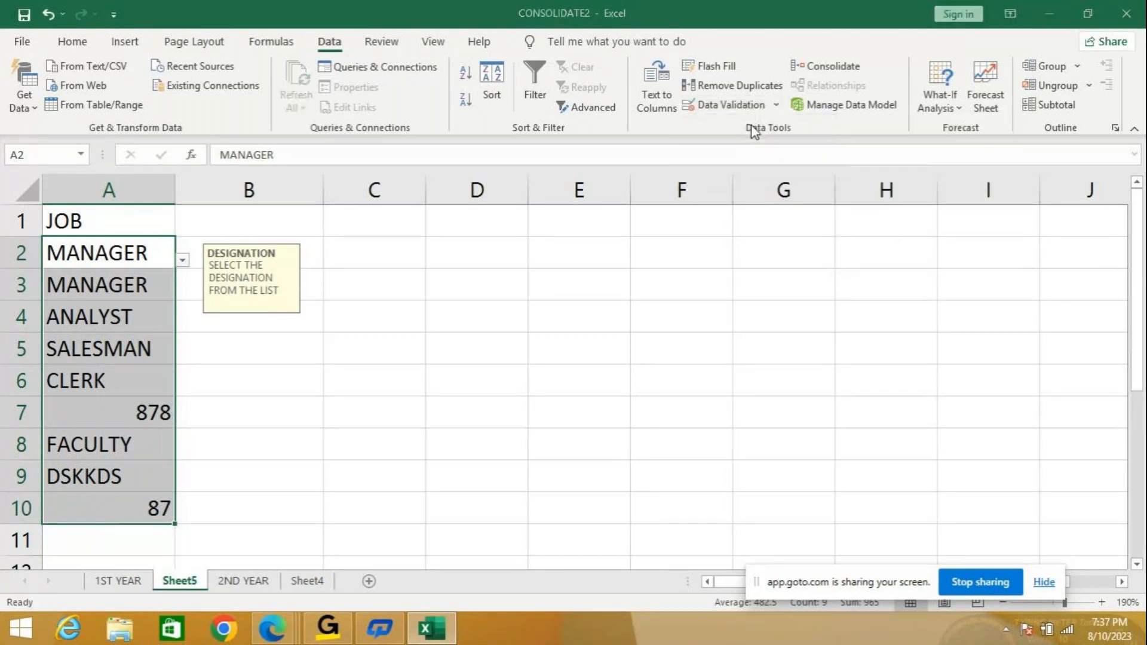
pyautogui.hotkey('alt', 'c')
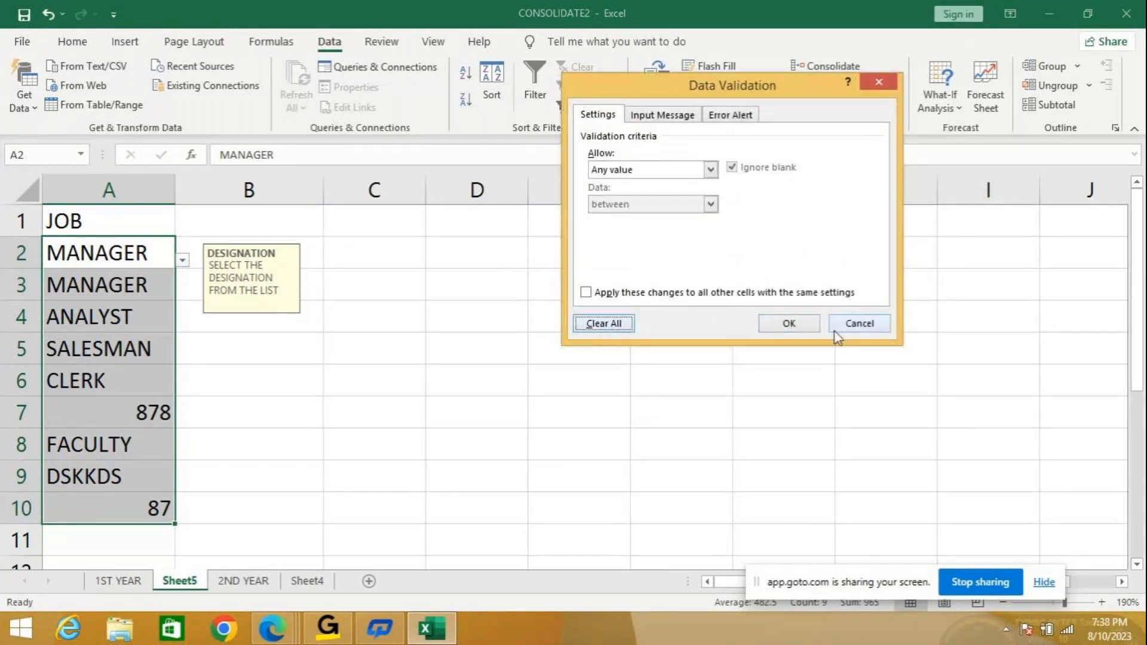
pyautogui.click(790, 323)
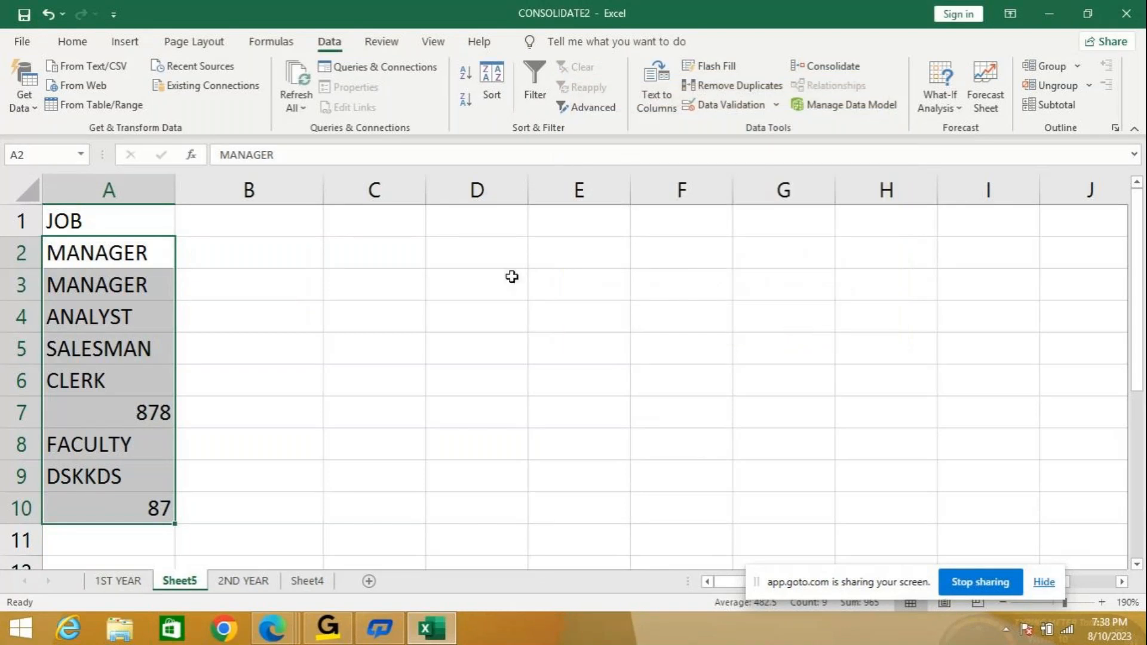
pyautogui.click(358, 275)
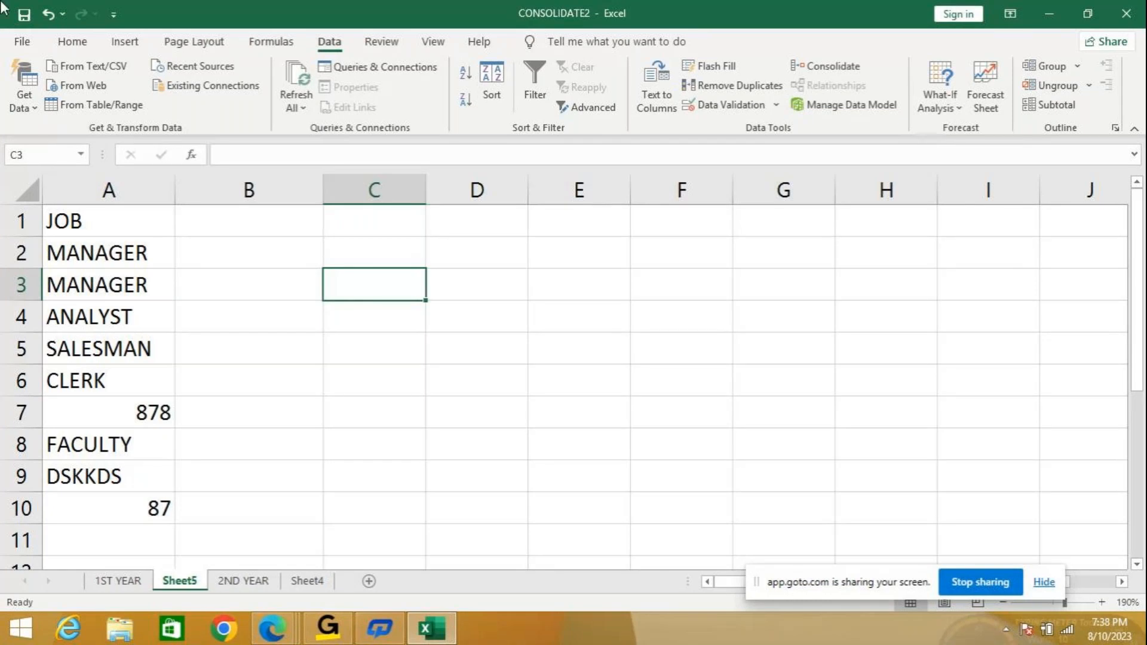
# Delete the JOB heading and entries in A1:A10, then return to cell A1.
pyautogui.moveTo(110, 225); pyautogui.dragTo(120, 506)
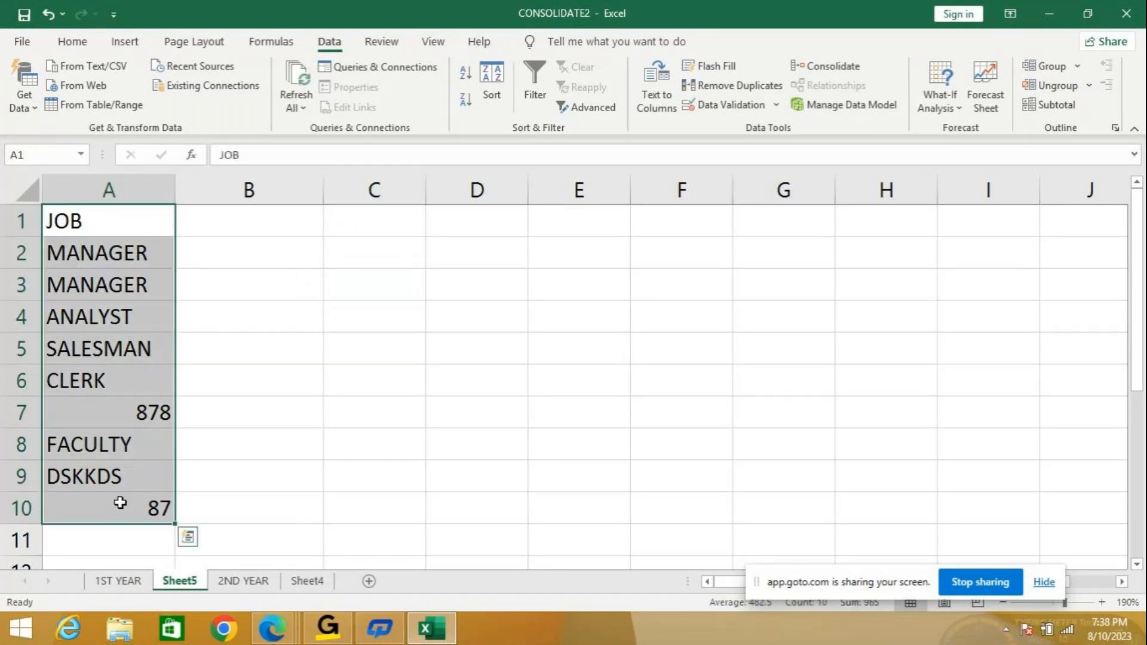
pyautogui.press('Delete')
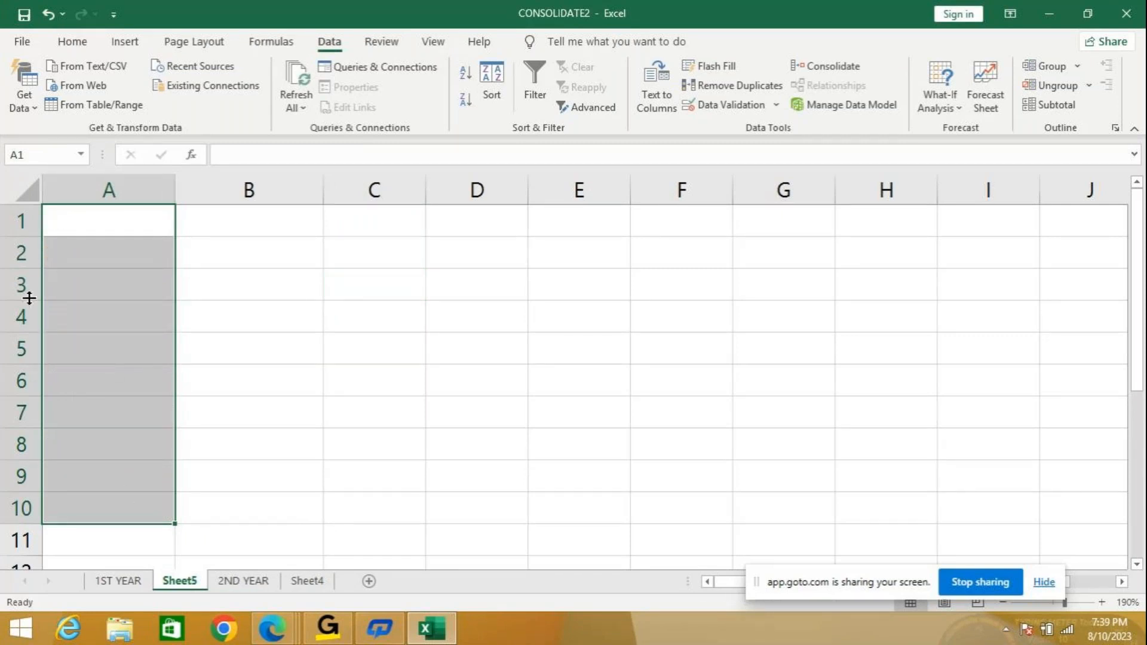
pyautogui.click(95, 221)
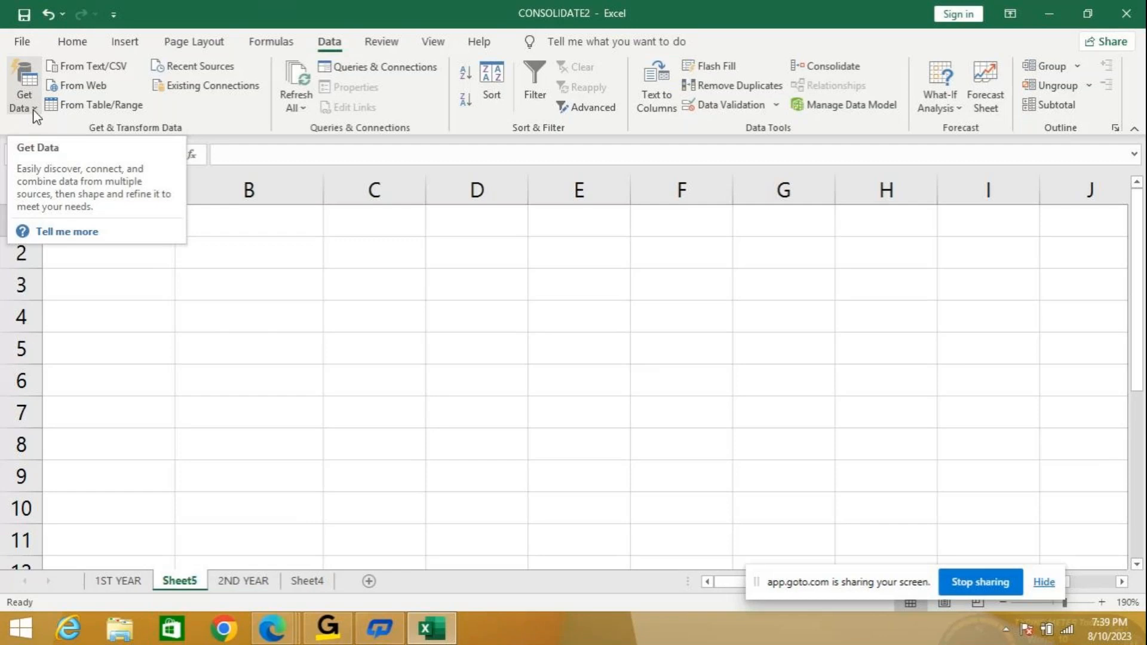
# Launch Notepad by searching 'NOTE' from the Start screen and move its window up-left.
pyautogui.click(30, 632)
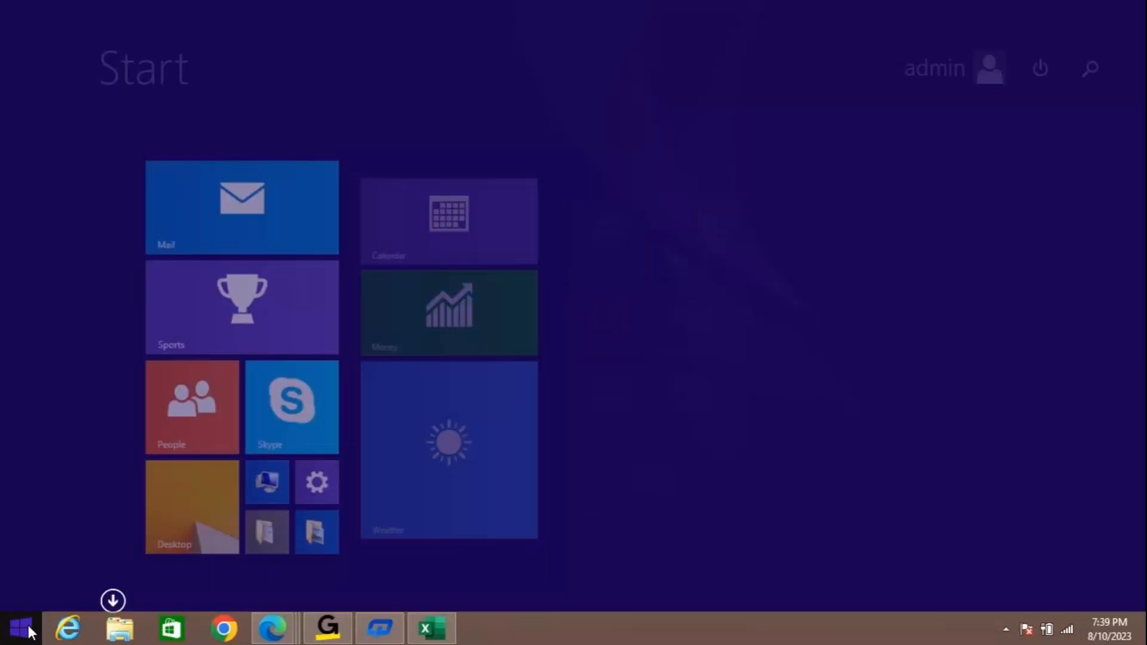
pyautogui.click(1098, 74)
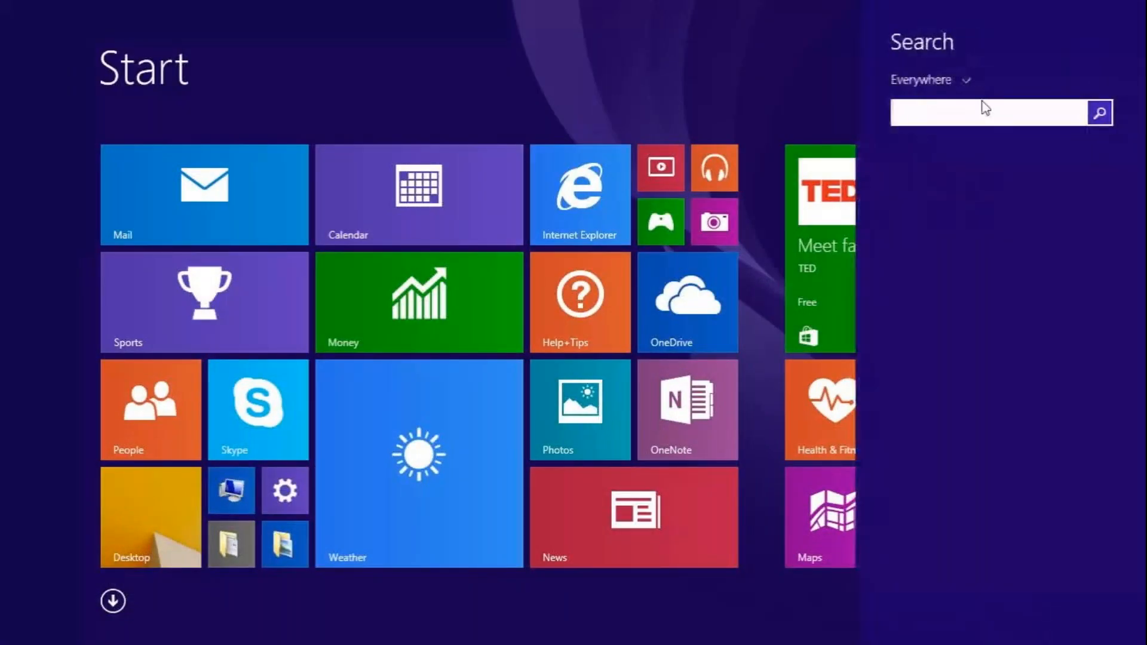
pyautogui.write('NOT')
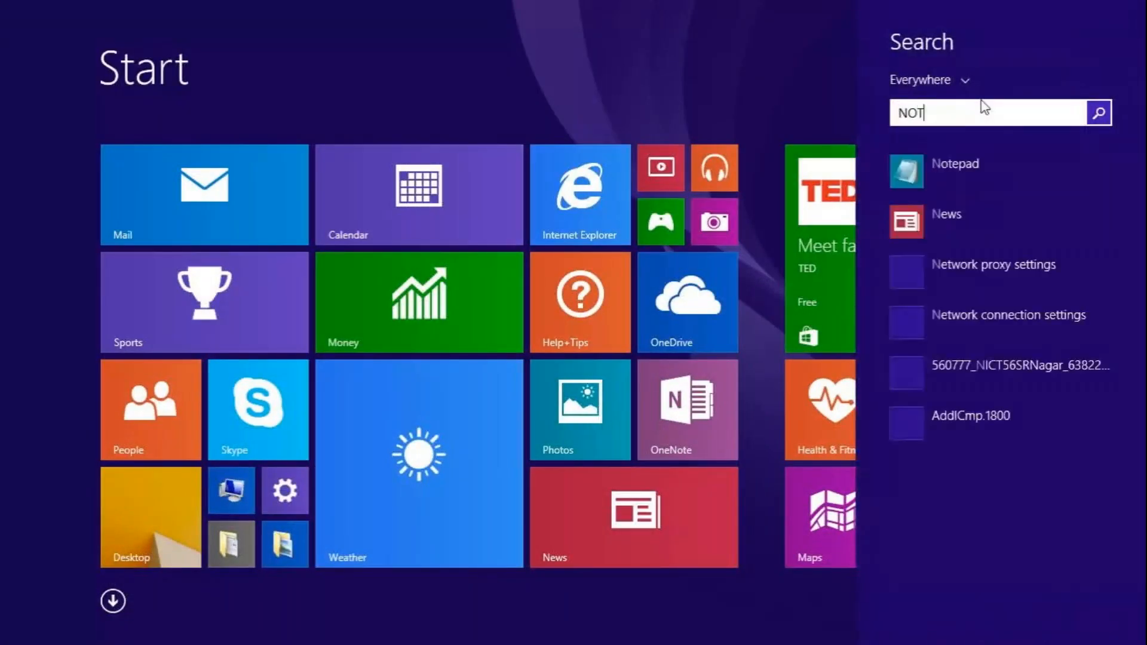
pyautogui.write('Epad')
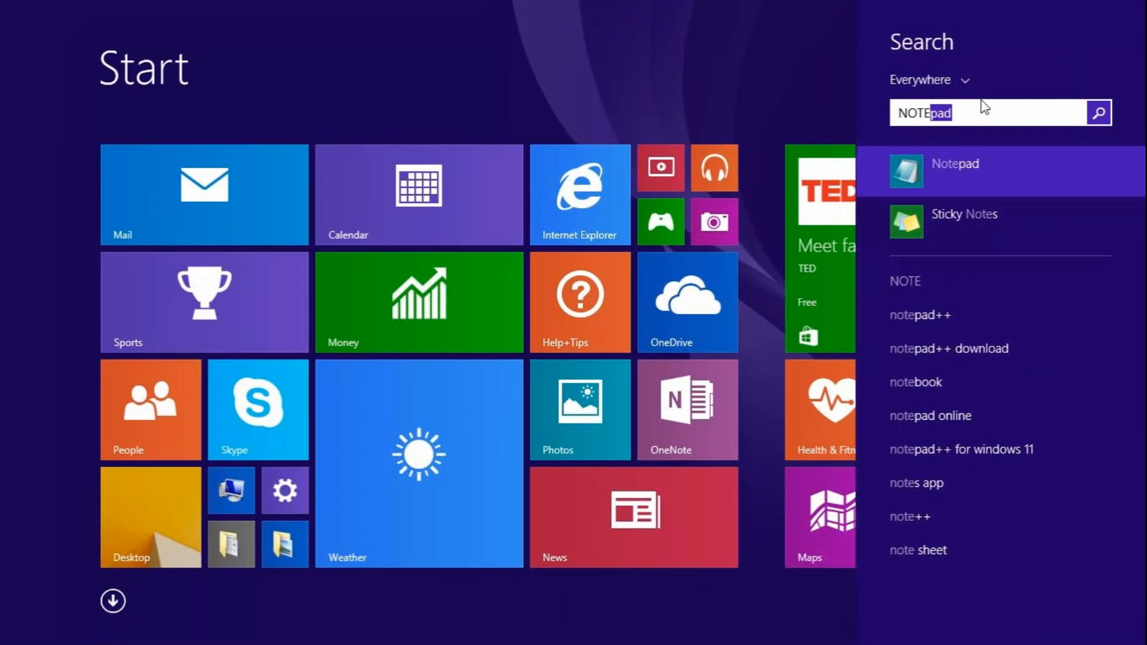
pyautogui.click(994, 163)
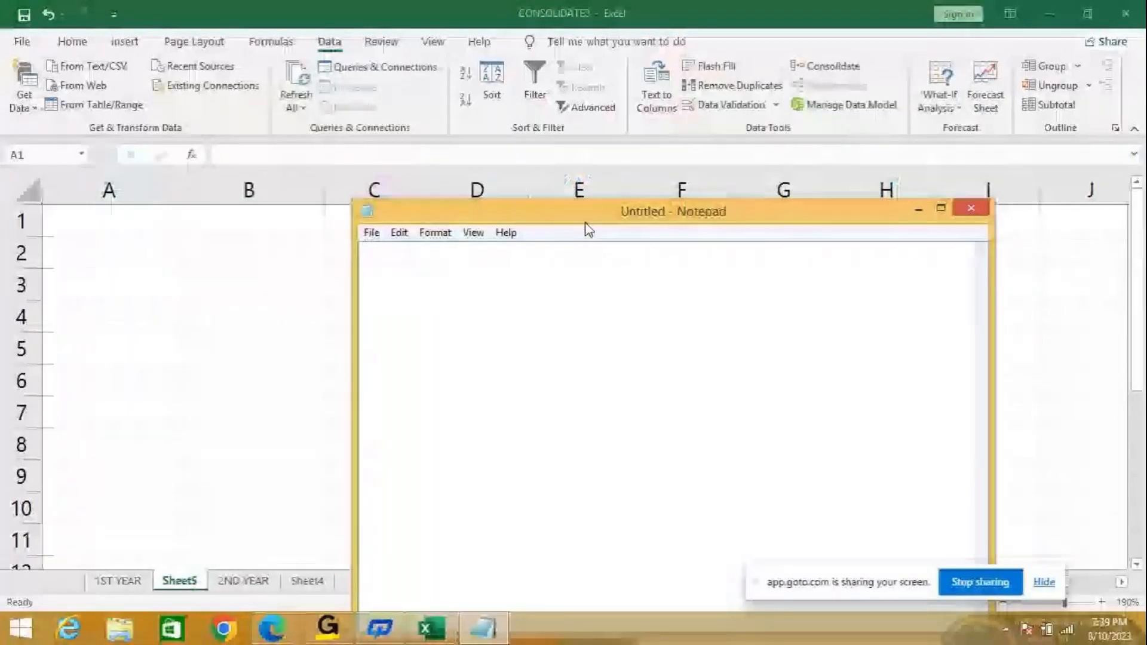
pyautogui.moveTo(586, 212); pyautogui.dragTo(557, 150)
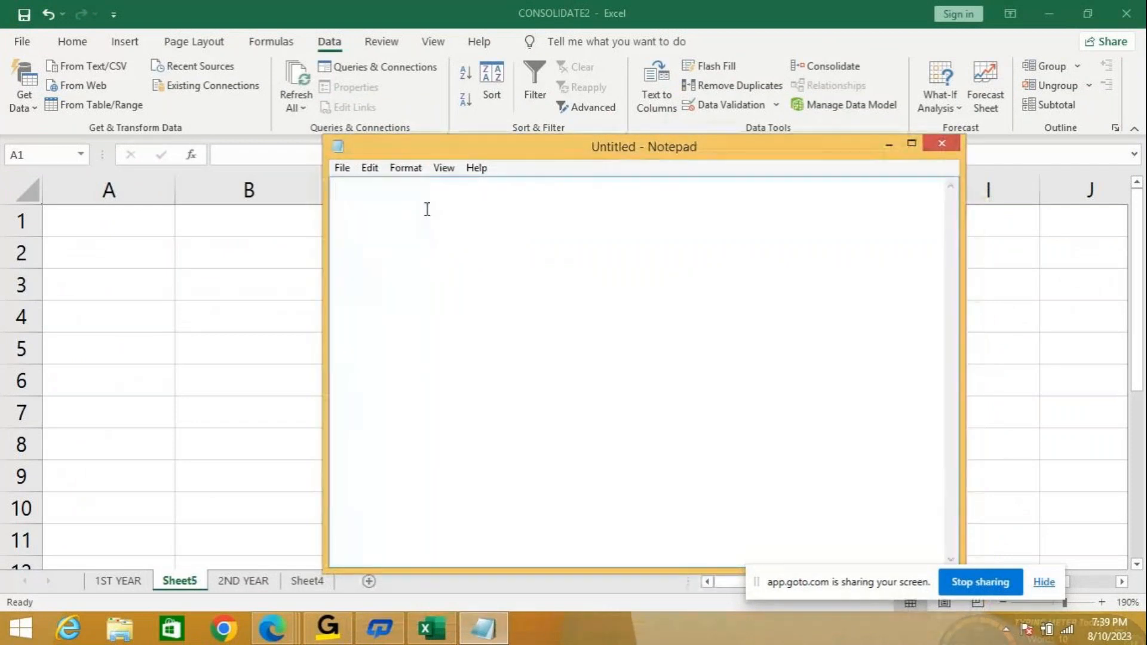
# Type the STDNAME COURSE header and a first student row with course TALLY.
pyautogui.write('STDNAME')
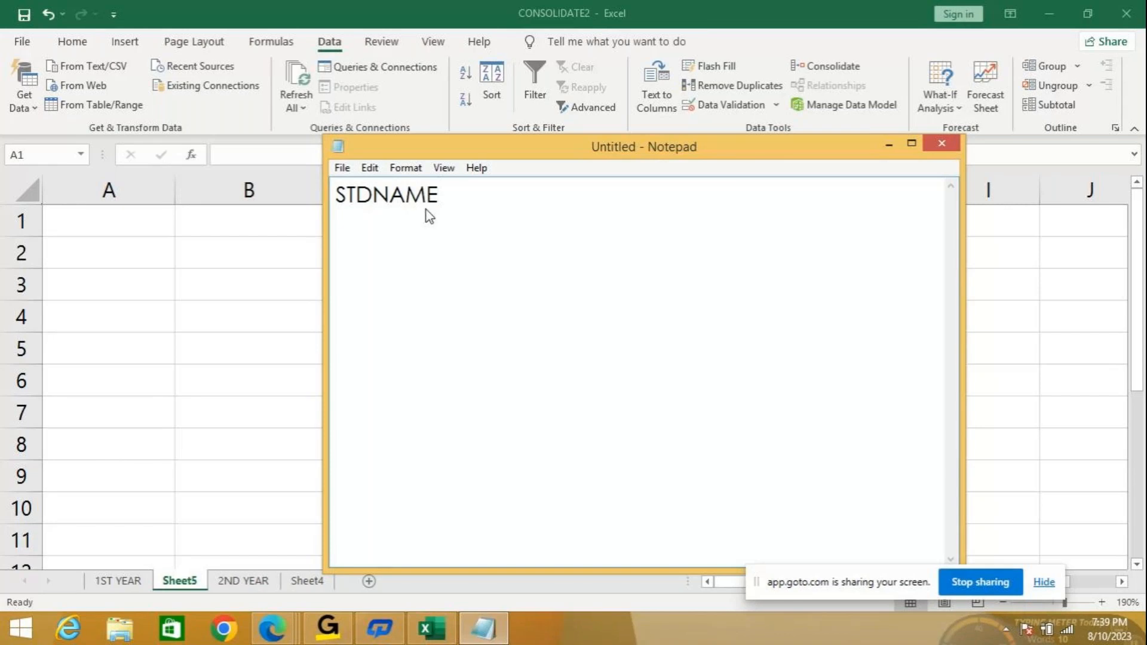
pyautogui.write('  COURS')
pyautogui.write('E')
pyautogui.press('Return')
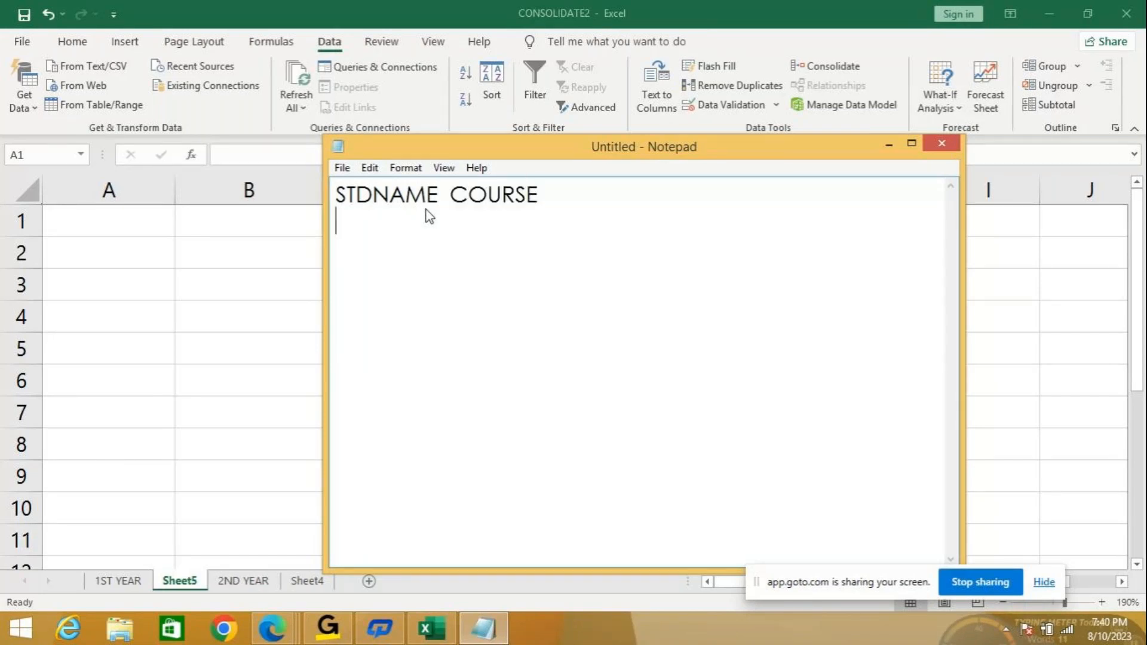
pyautogui.write('AMITH')
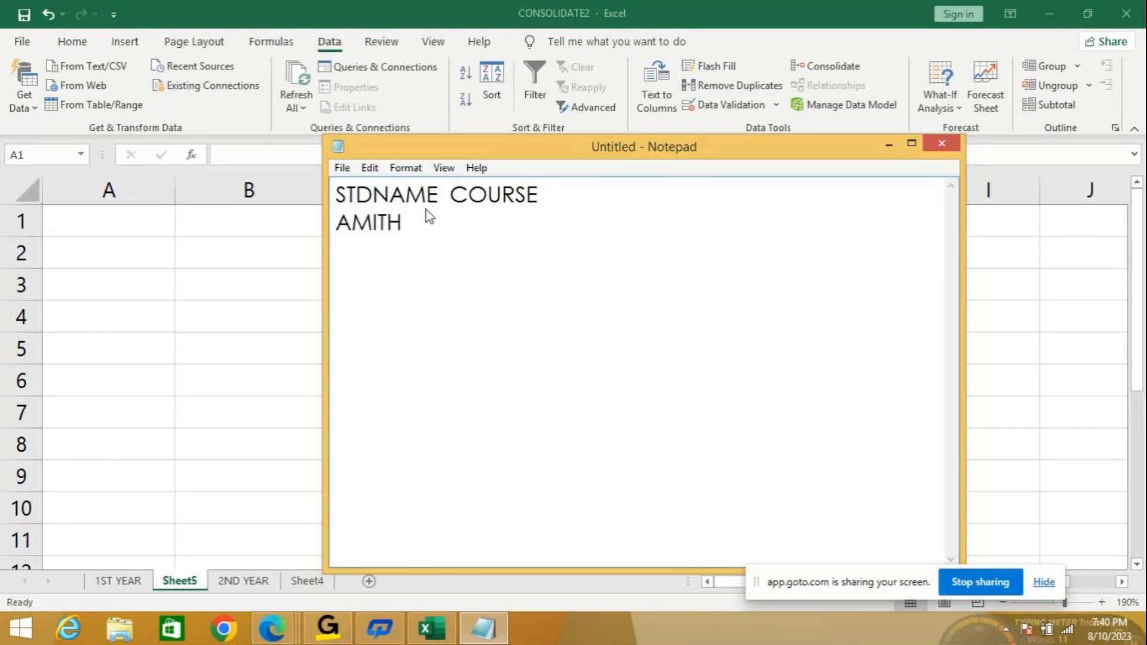
pyautogui.write('        TALLY')
pyautogui.press('Home')
pyautogui.click(526, 223)
# Add a second student row with course C LANGUAGE, fixing the typos in the name.
pyautogui.press('Return')
pyautogui.write('K')
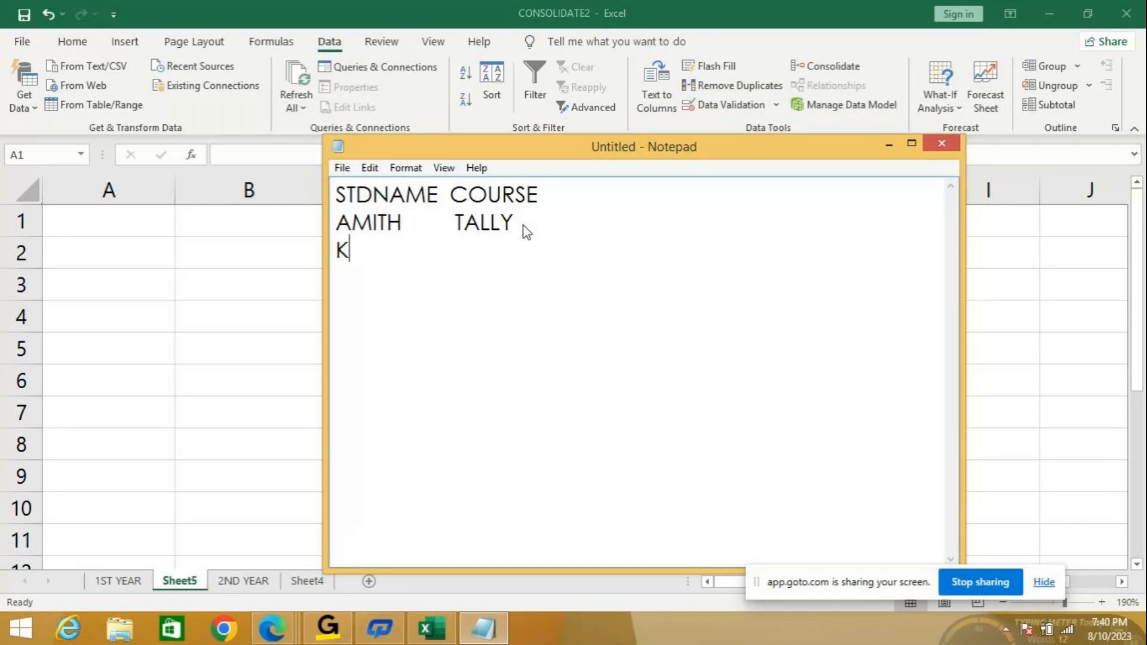
pyautogui.press('BackSpace')
pyautogui.write('BHART')
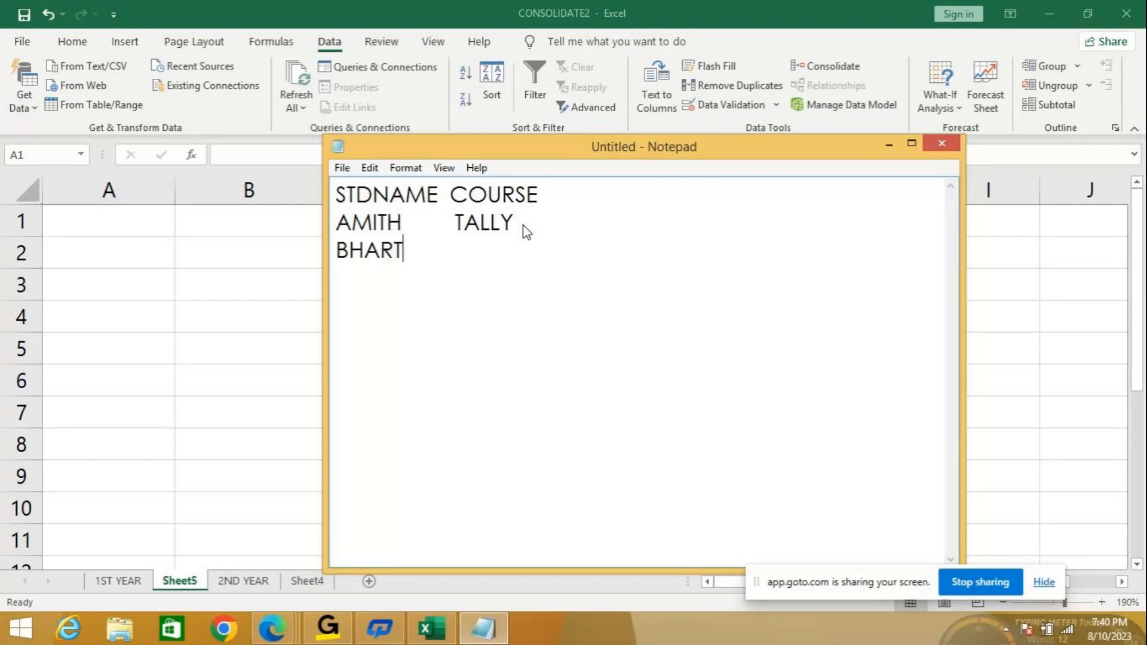
pyautogui.press('BackSpace')
pyautogui.write('ATH   C LANGUAGE')
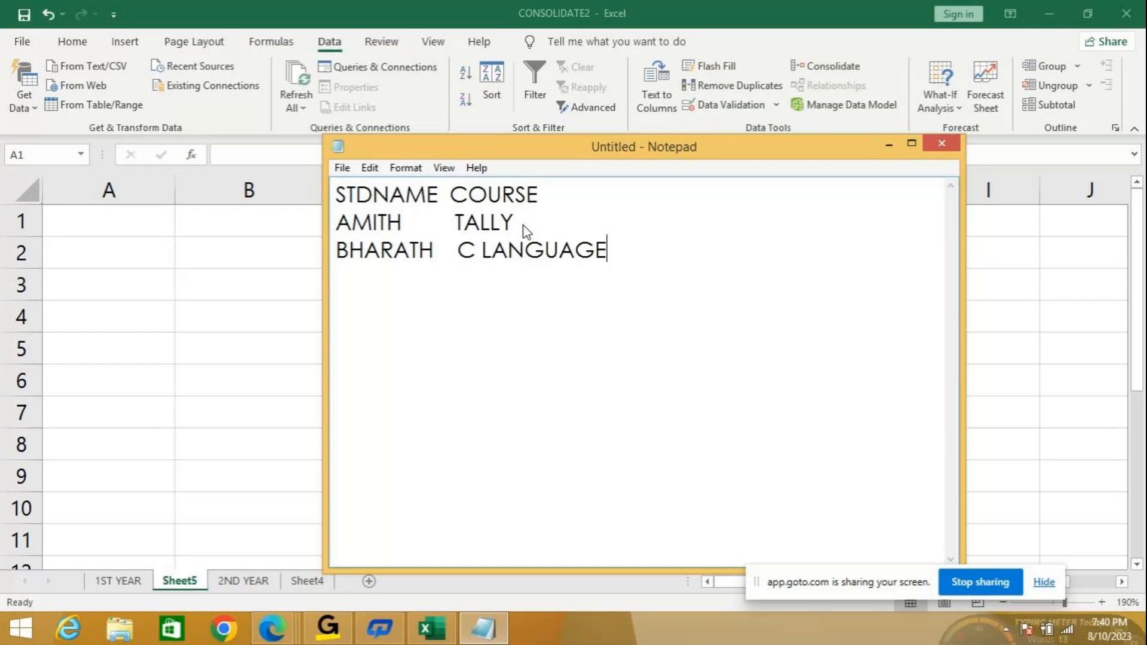
# Add a third student row, correcting the course to MS OFFICE.
pyautogui.press('Return')
pyautogui.write('PUNEETH  ')
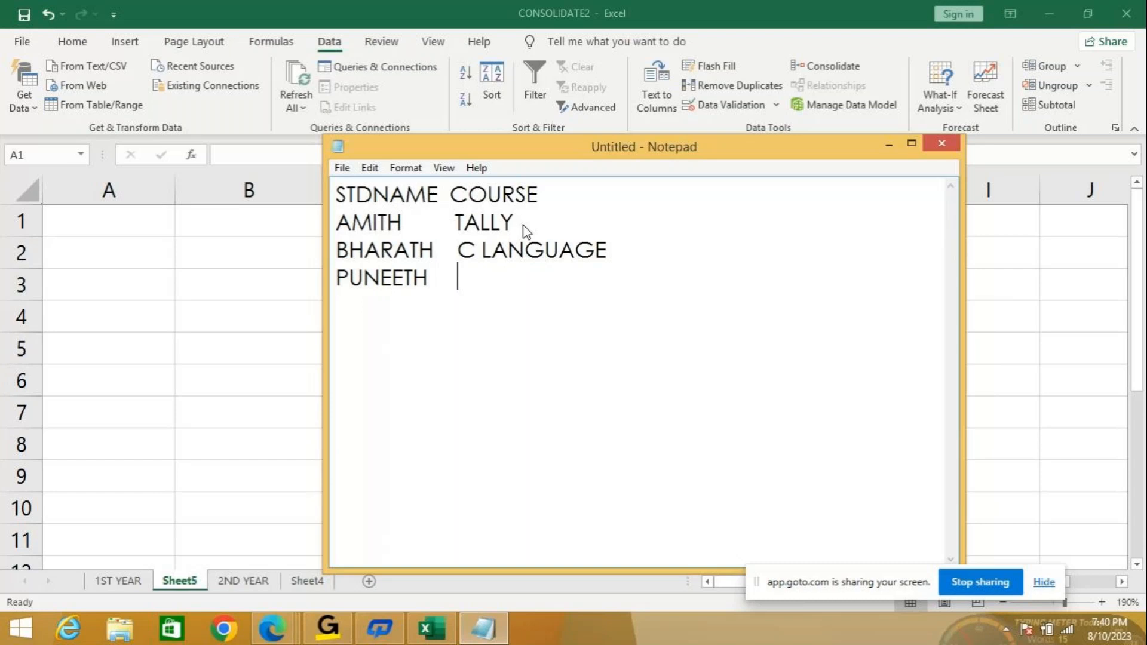
pyautogui.write('   MSOFF')
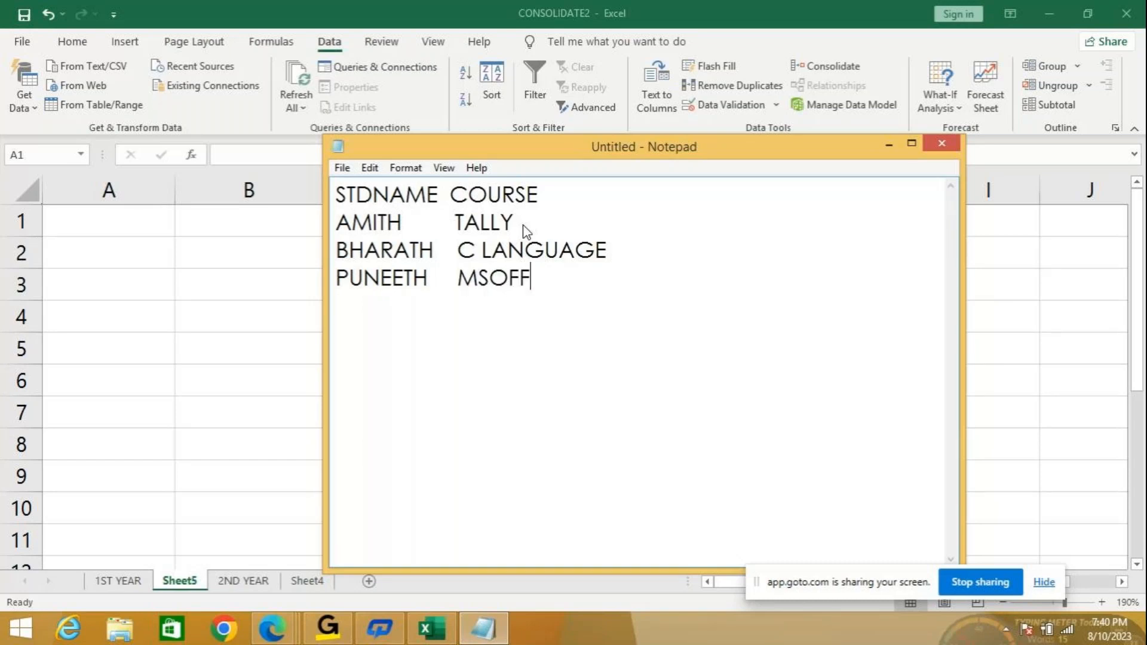
pyautogui.press('BackSpace')
pyautogui.press('BackSpace')
pyautogui.press('BackSpace')
pyautogui.write('OFFICE')
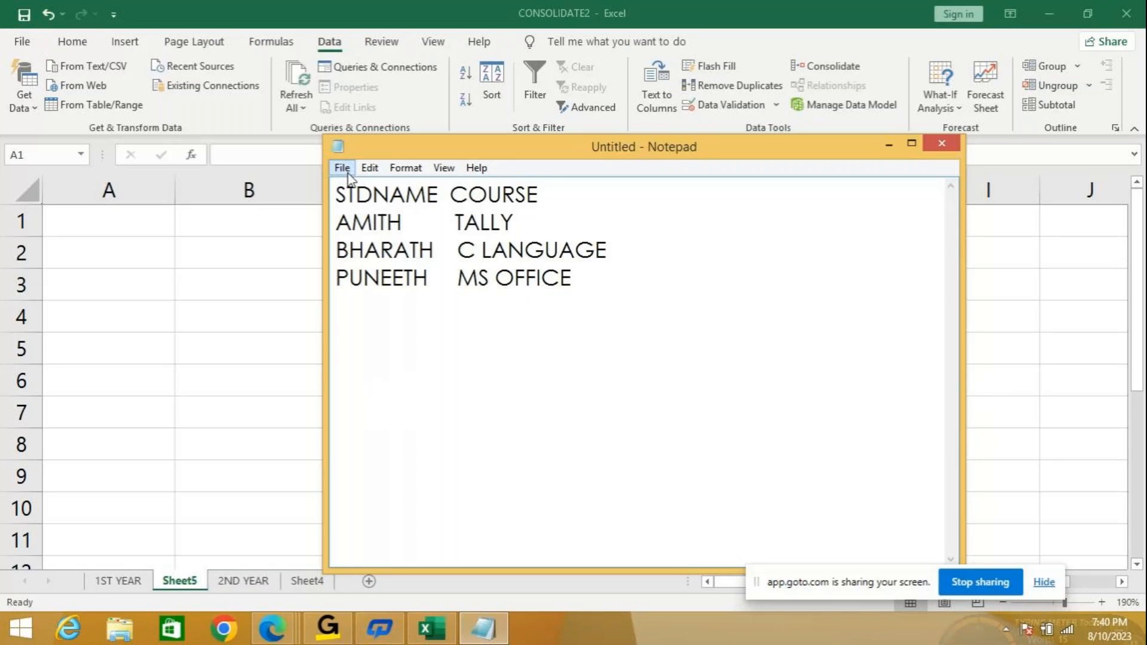
pyautogui.click(342, 167)
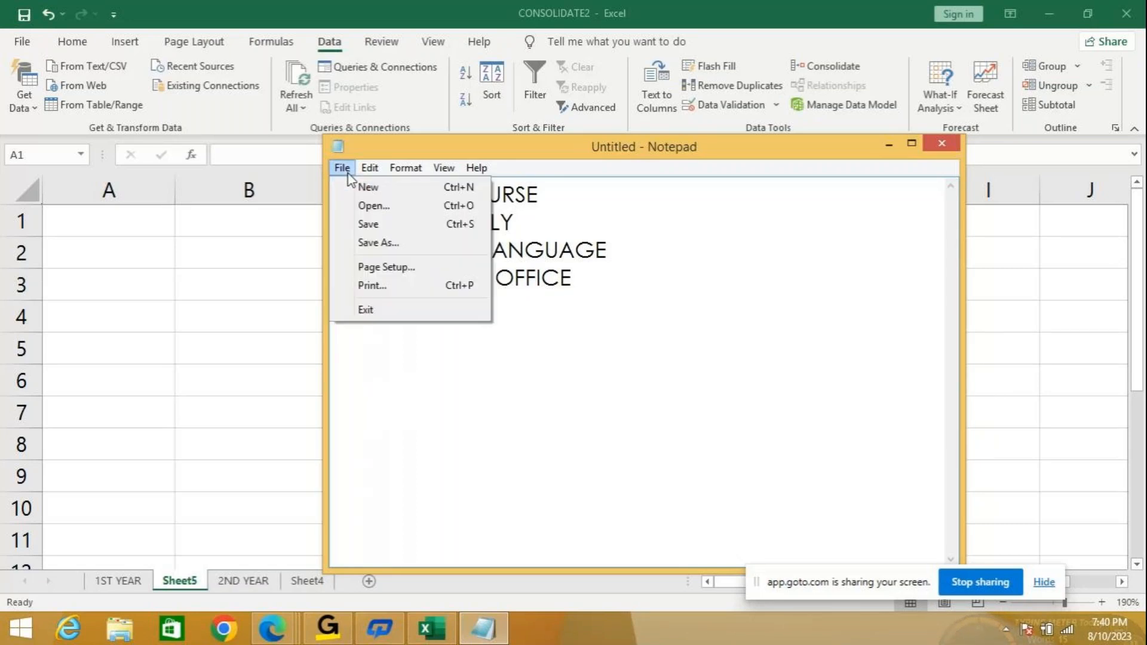
# Attempt to save the note to the Desktop as 'ST', then cancel the save.
pyautogui.click(373, 230)
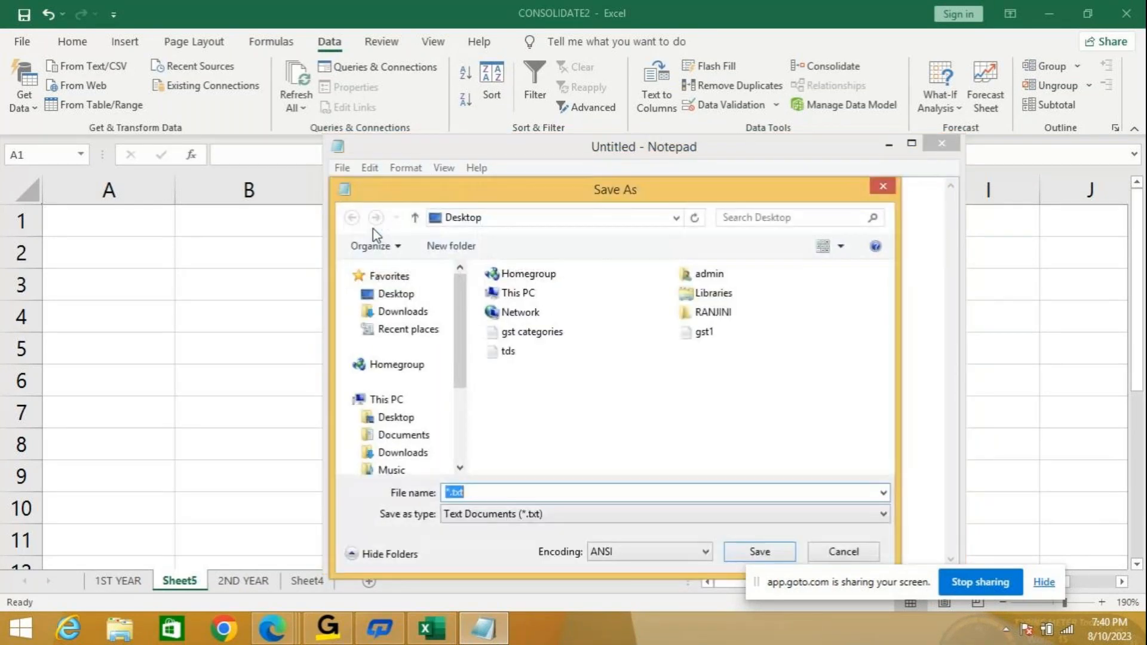
pyautogui.click(423, 299)
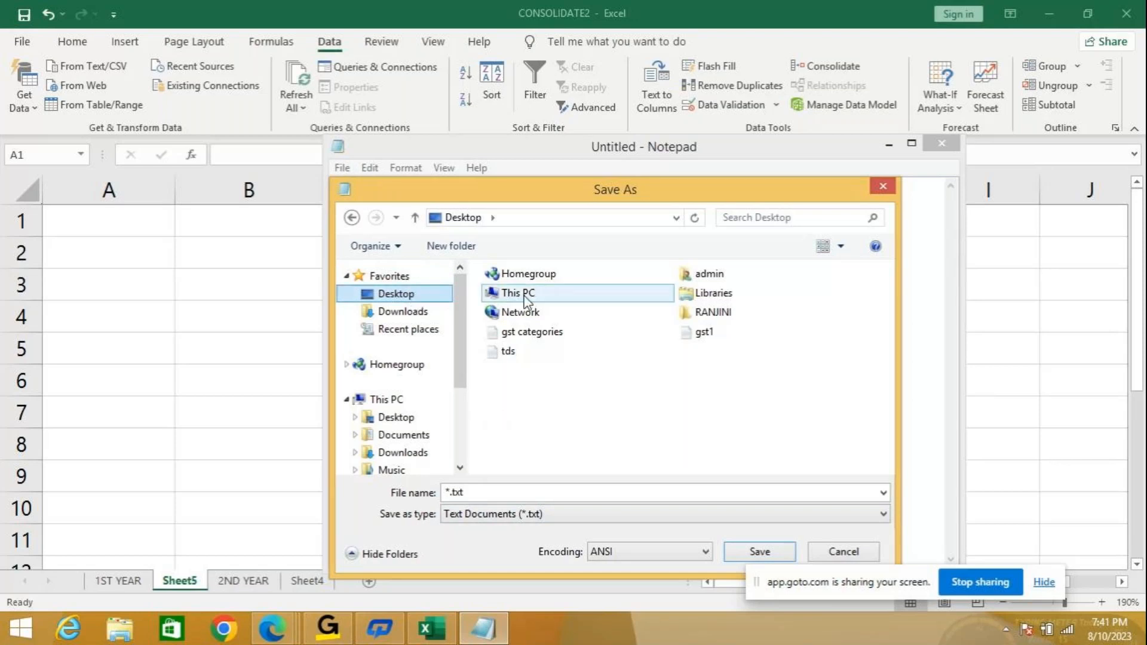
pyautogui.click(395, 417)
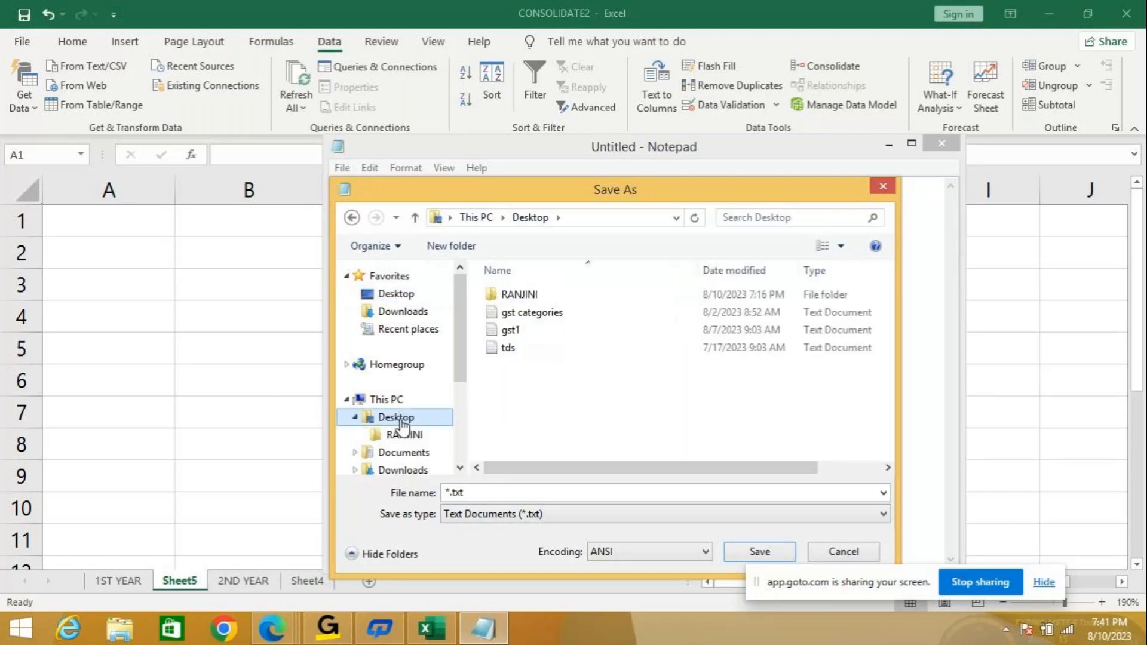
pyautogui.doubleClick(517, 296)
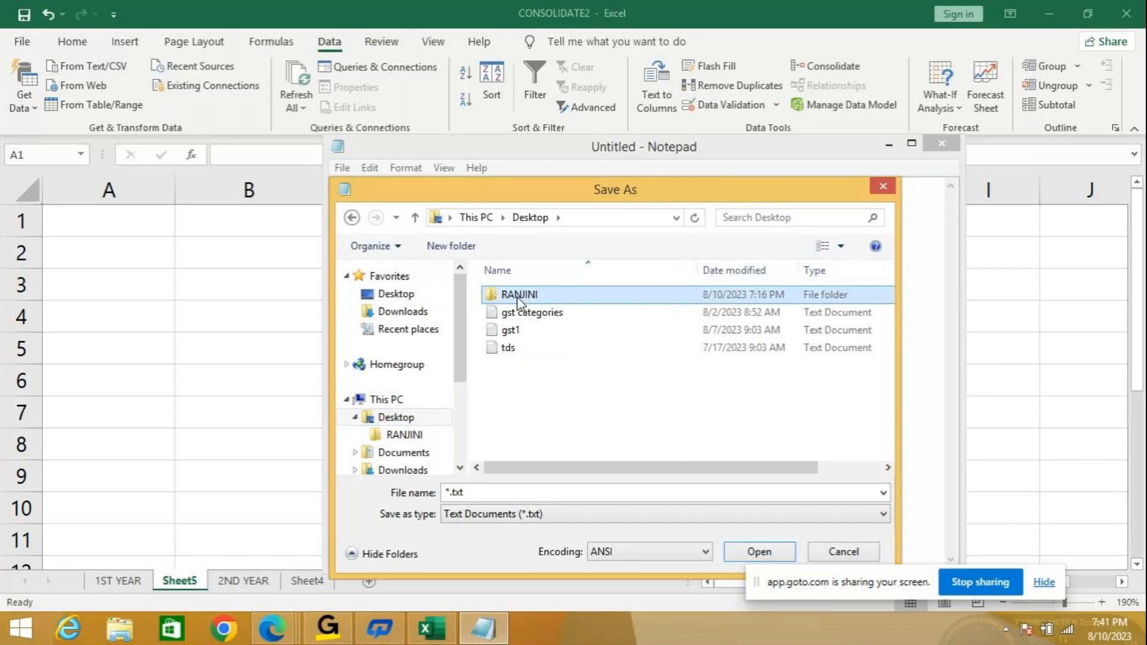
pyautogui.write('STD')
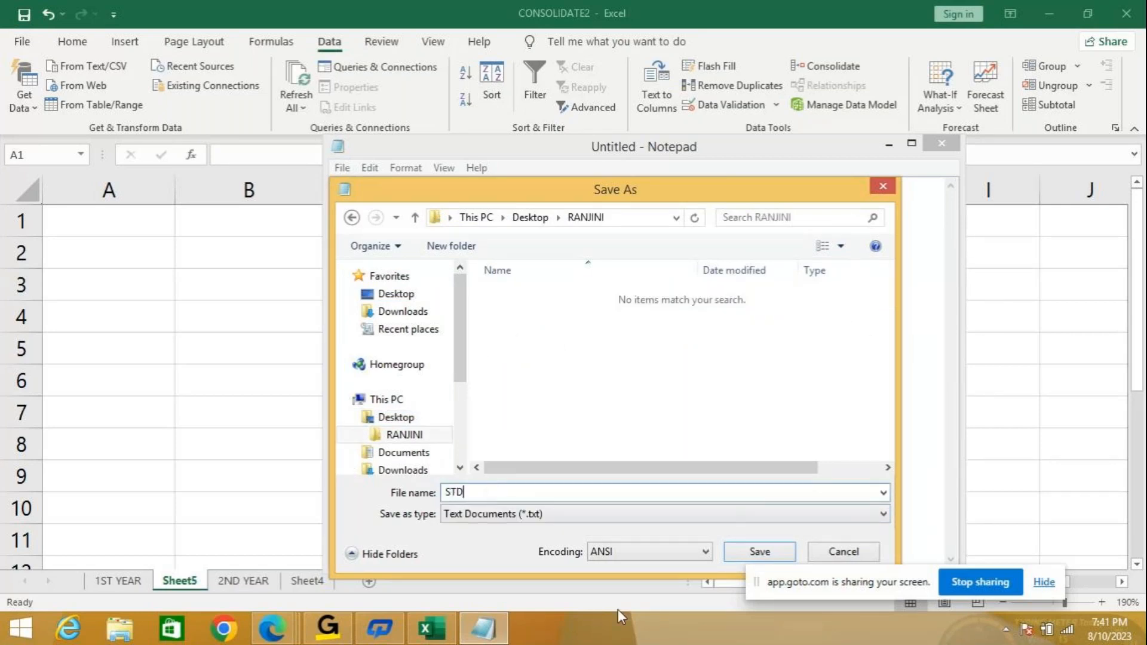
pyautogui.click(757, 553)
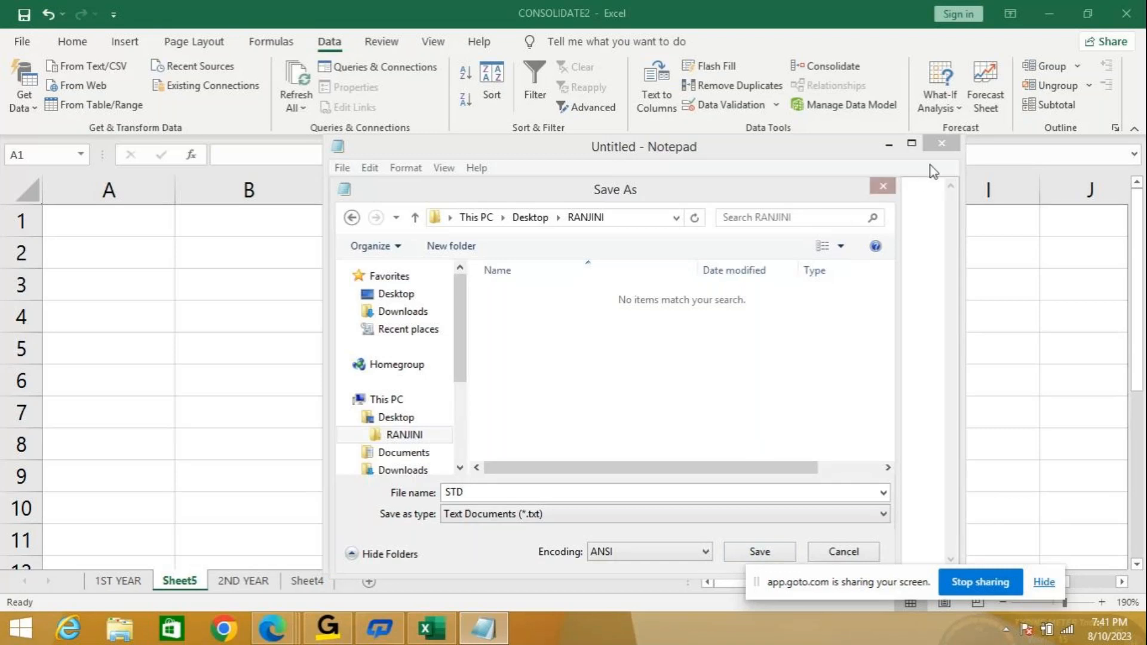
pyautogui.click(881, 186)
# Attempt to save the note on the Desktop as STUDENT, then cancel again.
pyautogui.click(343, 168)
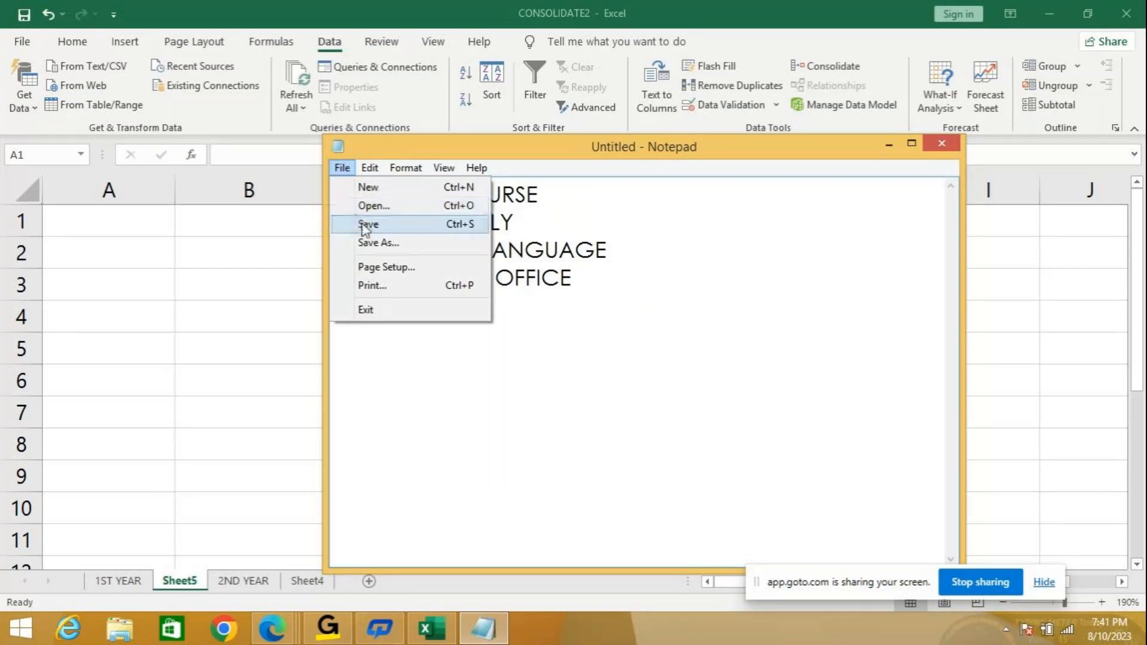
pyautogui.click(362, 224)
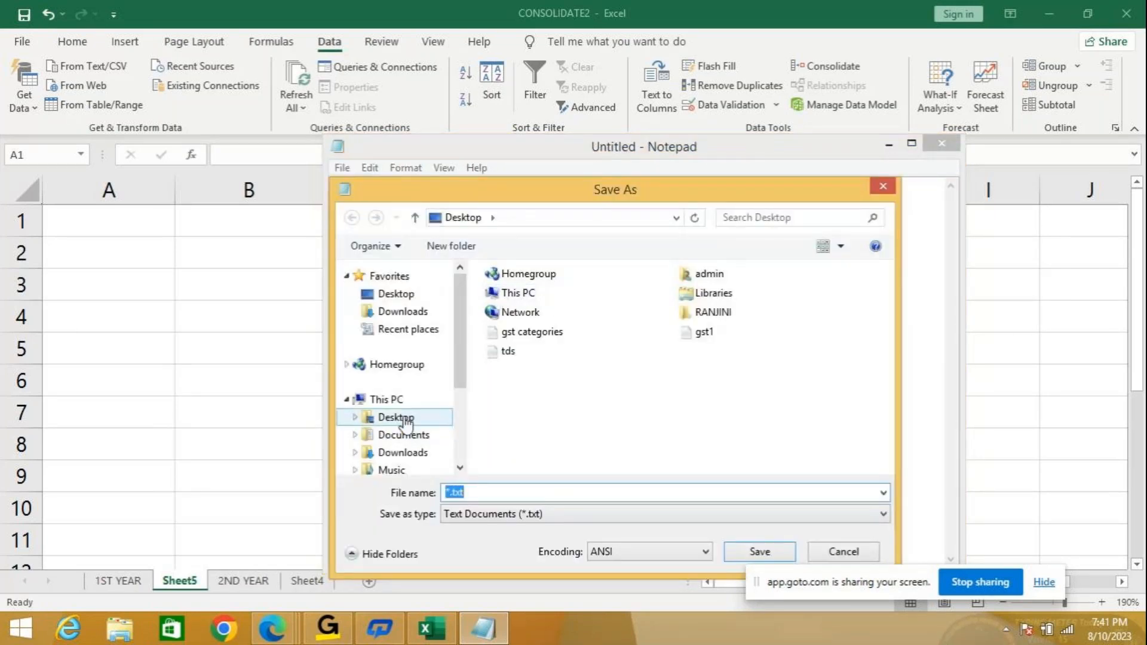
pyautogui.click(374, 417)
pyautogui.doubleClick(546, 291)
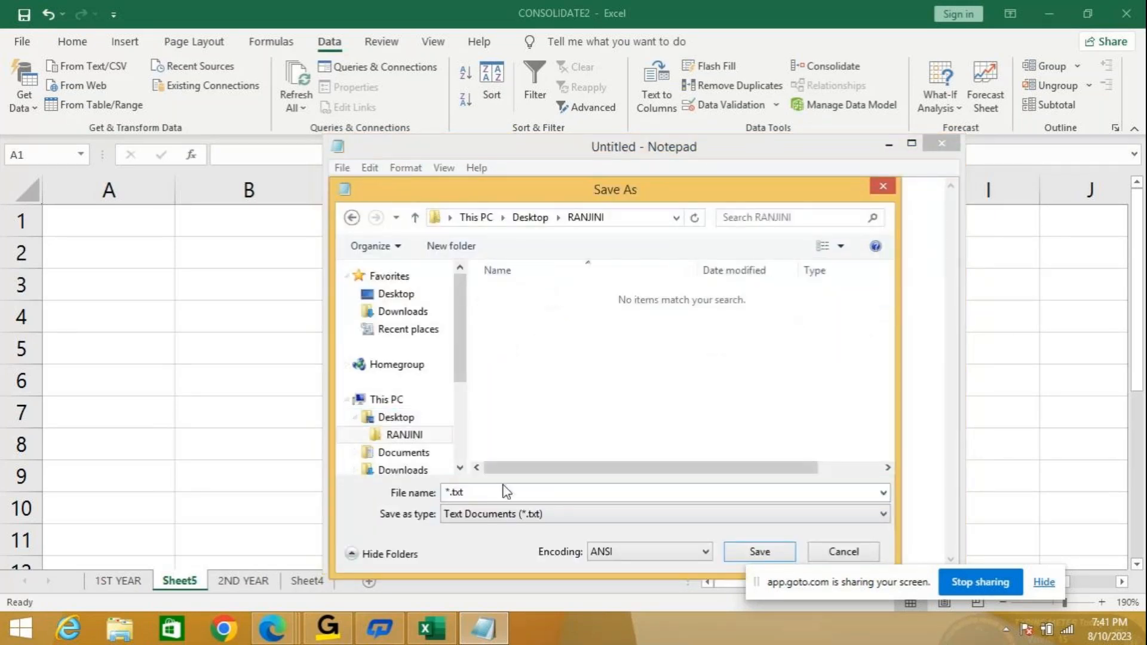
pyautogui.doubleClick(484, 491)
pyautogui.write('STUDE')
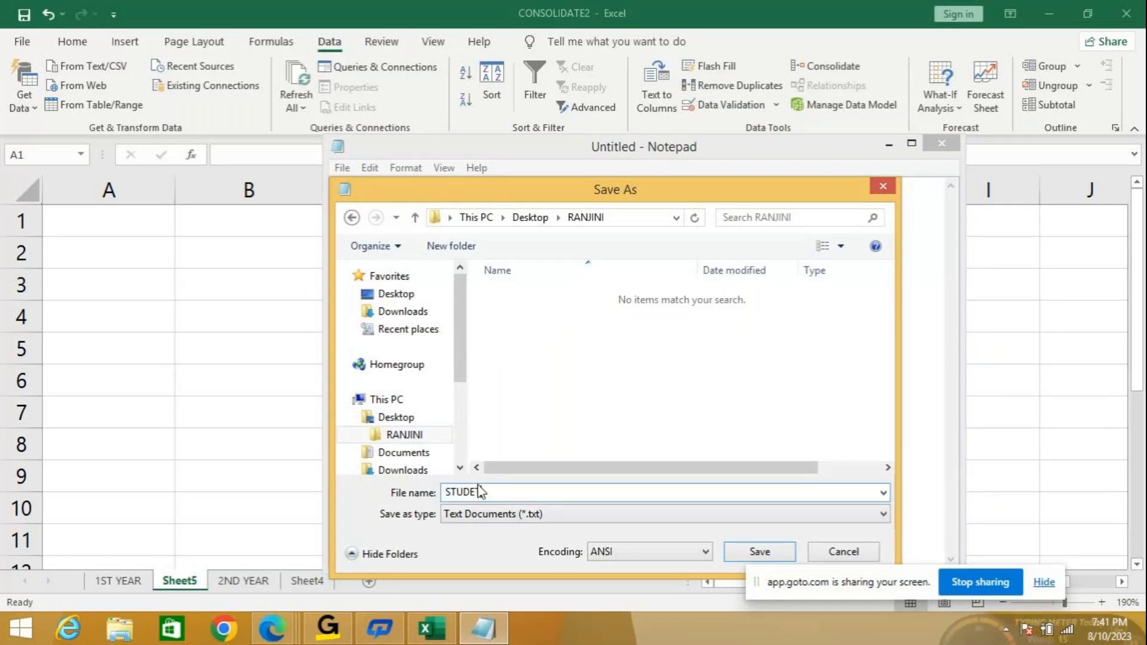
pyautogui.write('NT')
pyautogui.click(760, 551)
pyautogui.moveTo(673, 191); pyautogui.dragTo(548, 219)
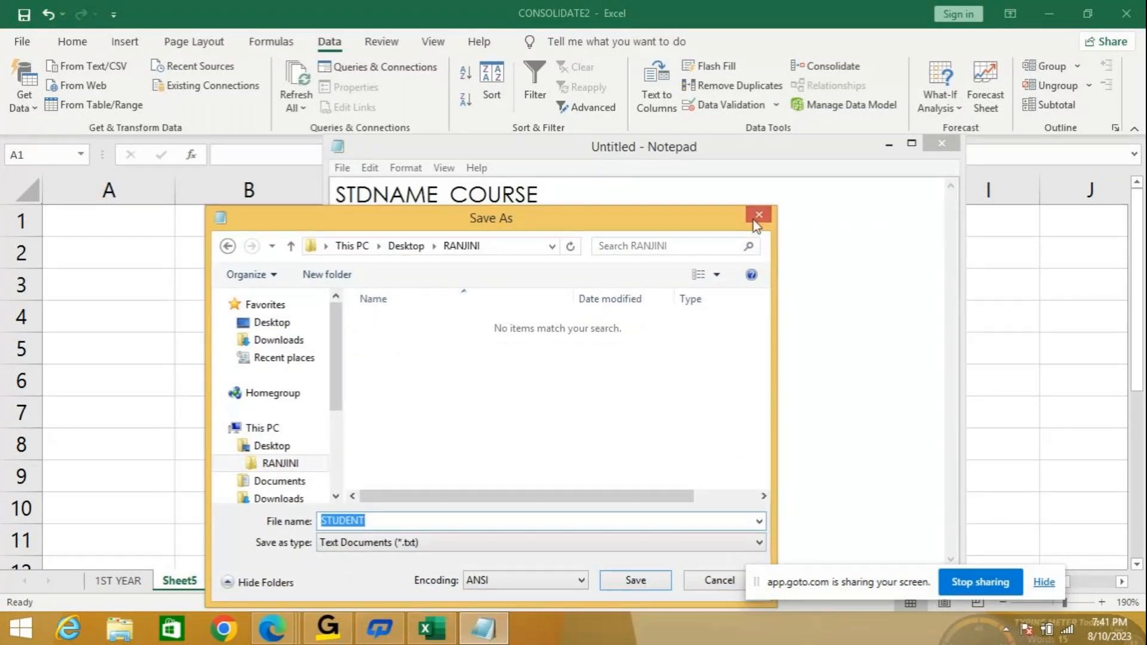
pyautogui.click(754, 218)
# Save the note as STD in the Desktop folder under This PC.
pyautogui.click(341, 168)
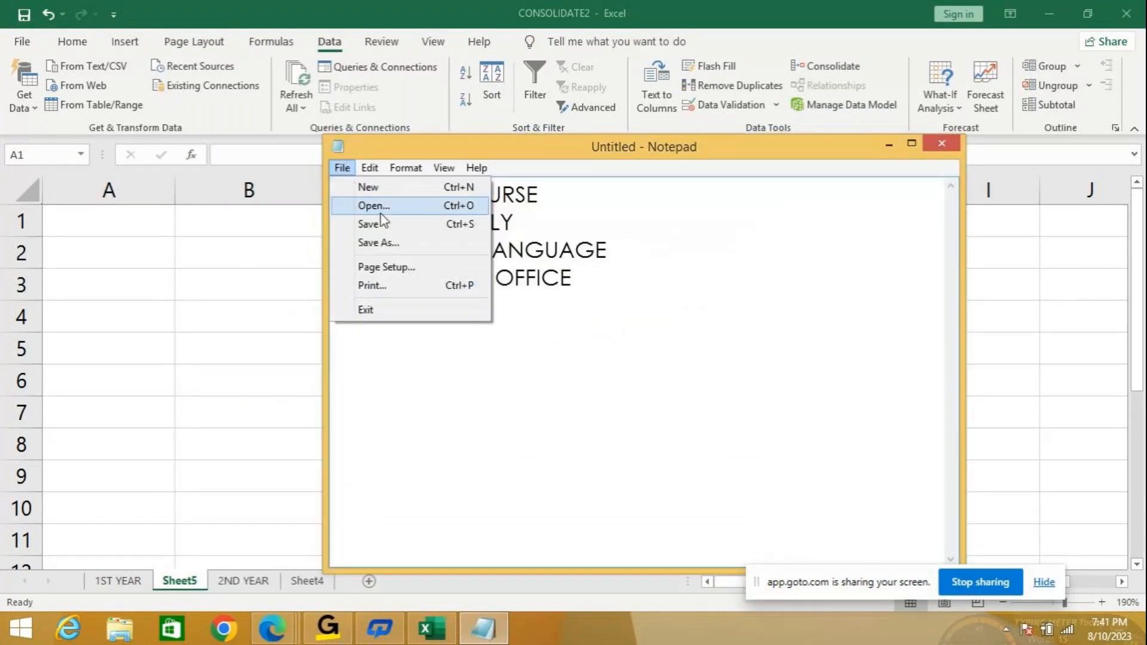
pyautogui.click(368, 224)
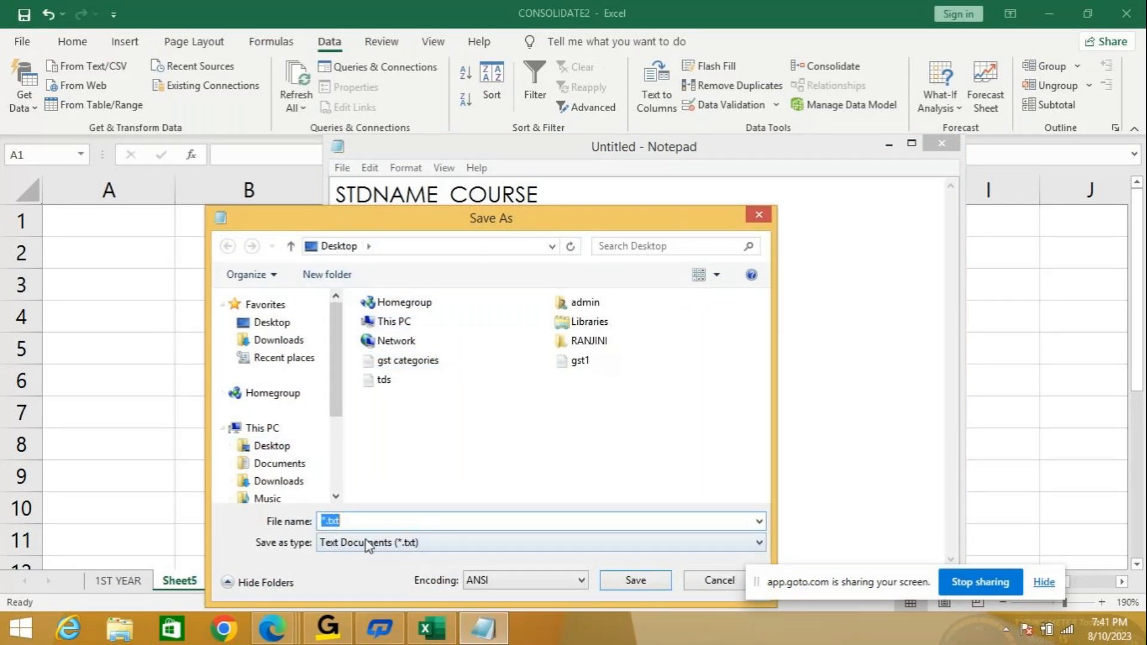
pyautogui.click(410, 328)
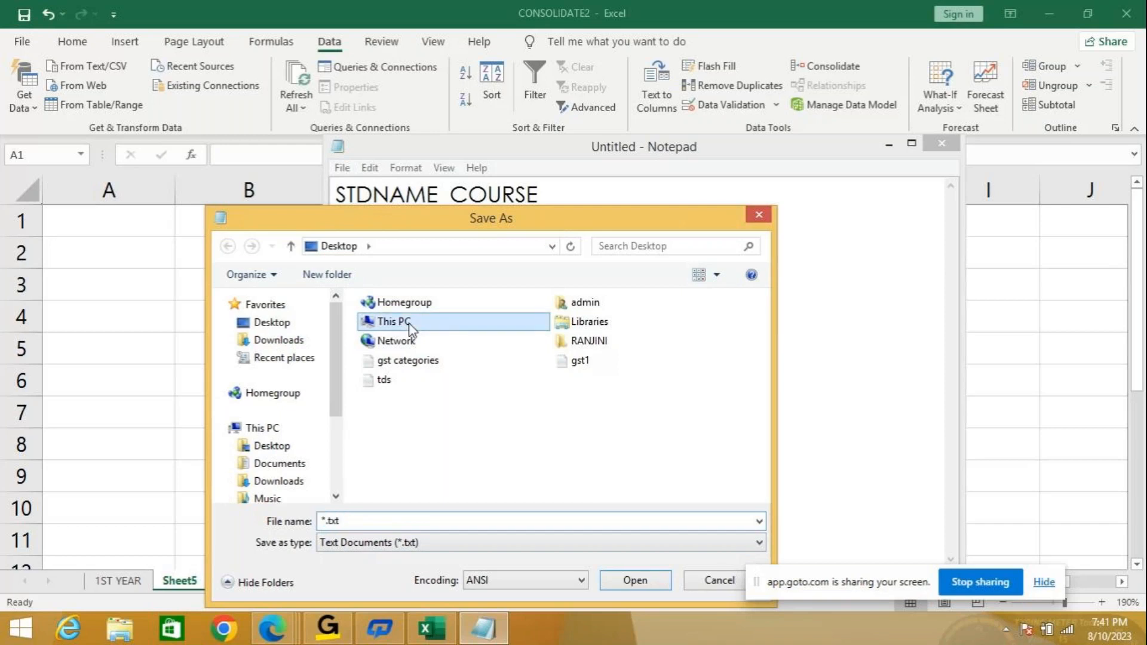
pyautogui.doubleClick(410, 328)
pyautogui.doubleClick(412, 334)
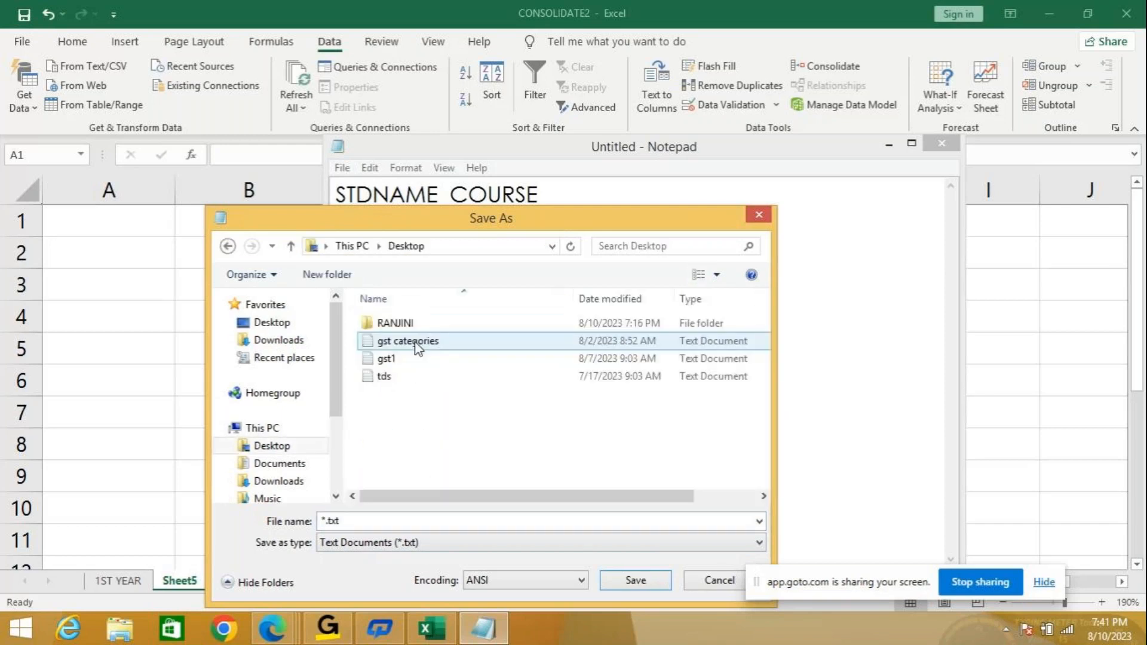
pyautogui.click(381, 527)
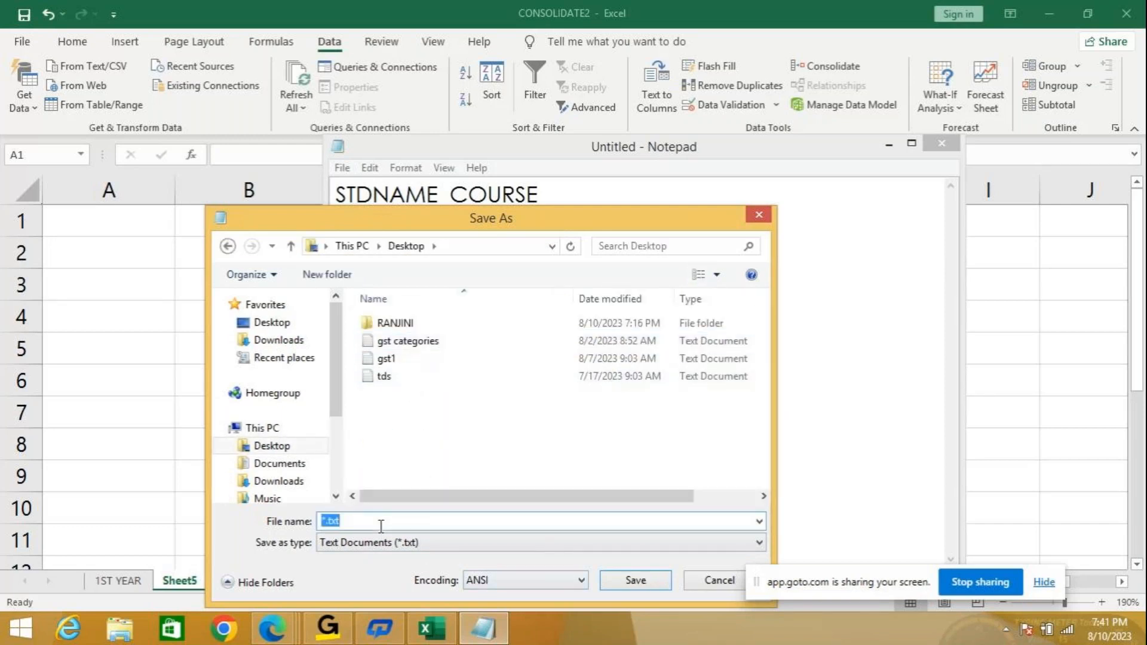
pyautogui.write('STD')
pyautogui.click(624, 581)
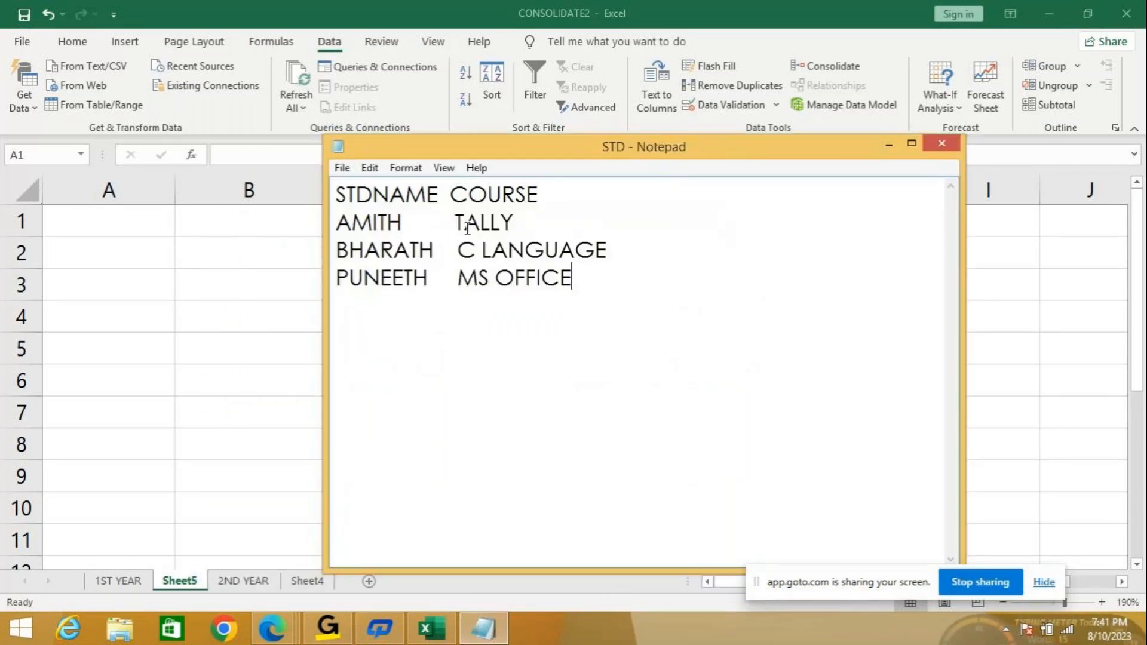
pyautogui.click(343, 168)
# Close Notepad and bring up Excel's Get Data > From File choices, including From Text/CSV.
pyautogui.click(376, 309)
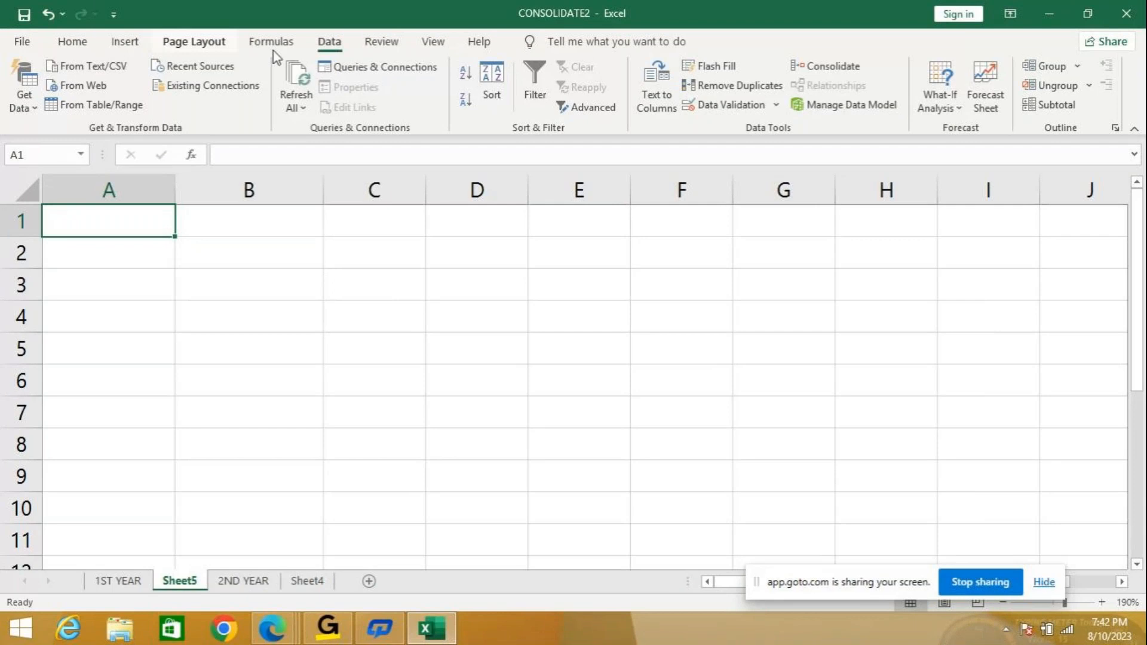
pyautogui.click(37, 110)
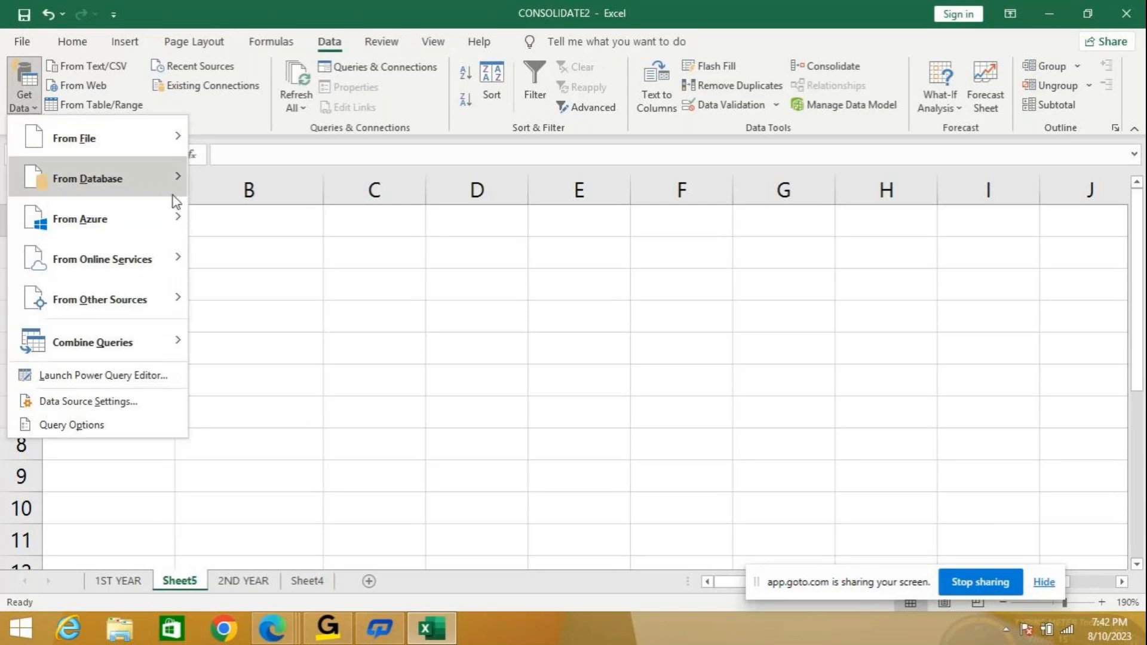
pyautogui.moveTo(173, 196)
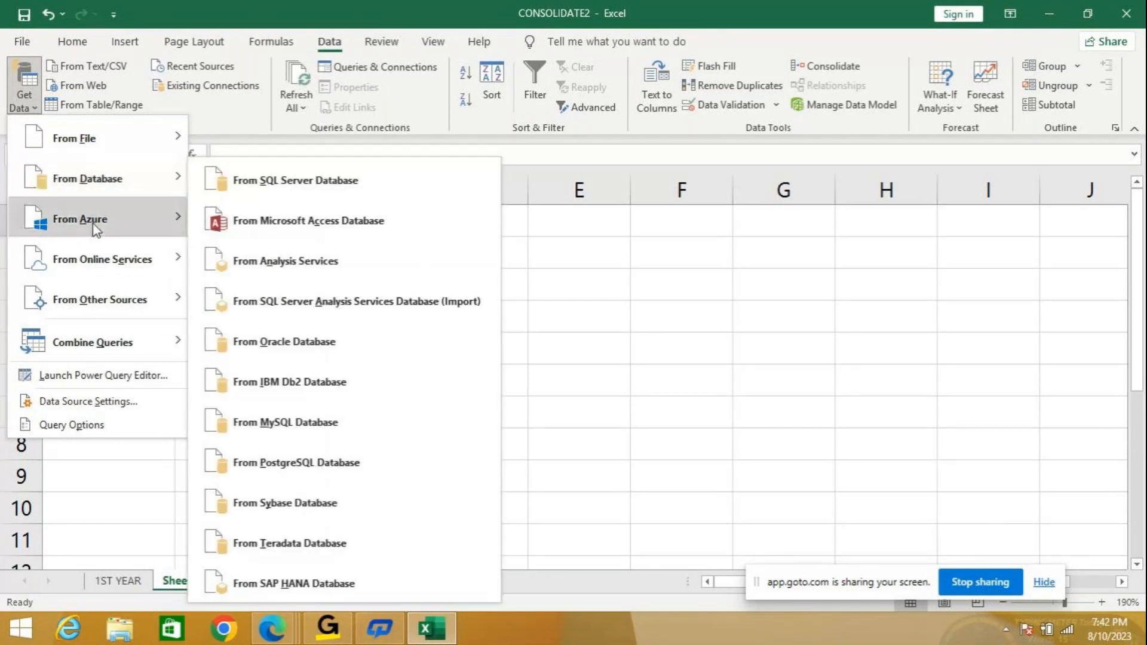
pyautogui.moveTo(97, 145)
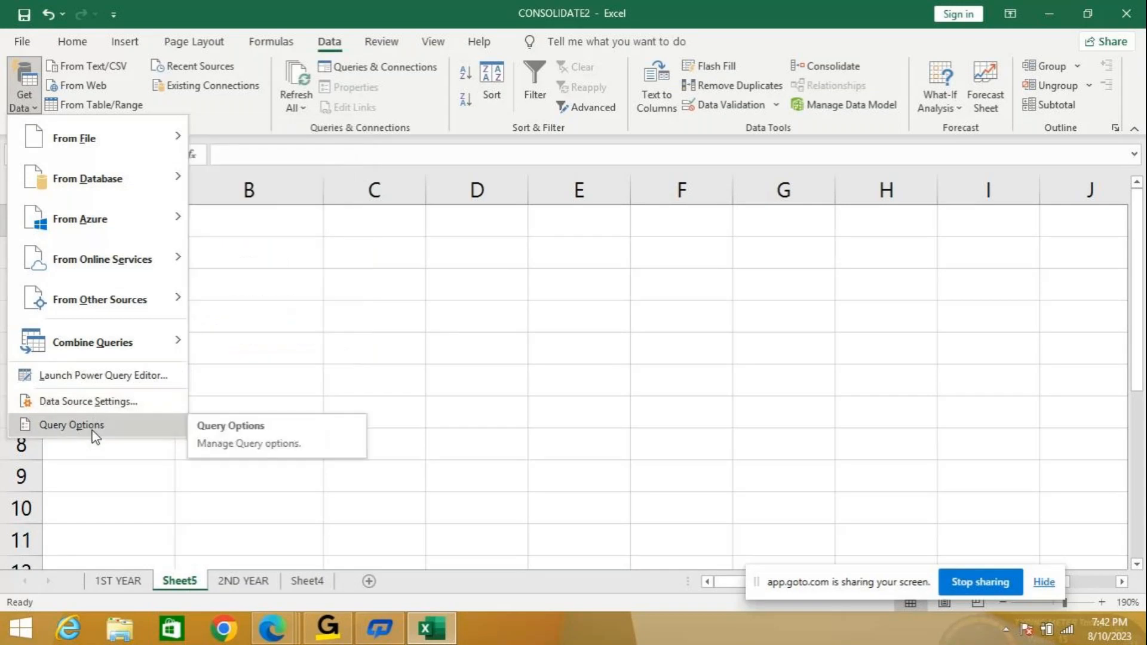
pyautogui.moveTo(105, 300)
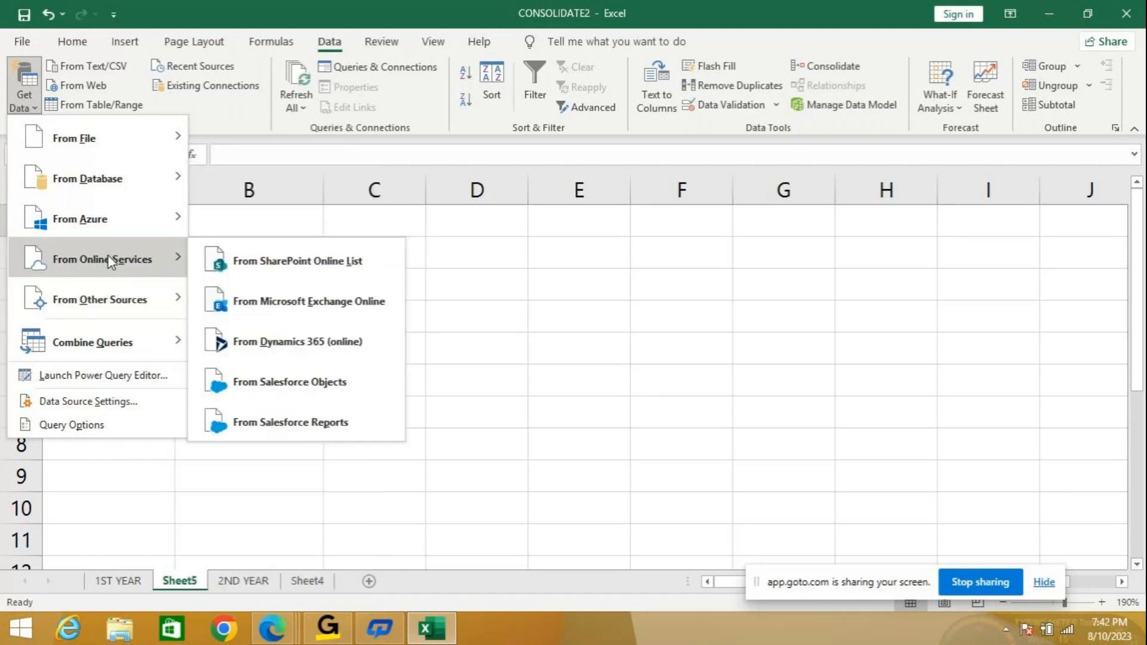
pyautogui.moveTo(120, 221)
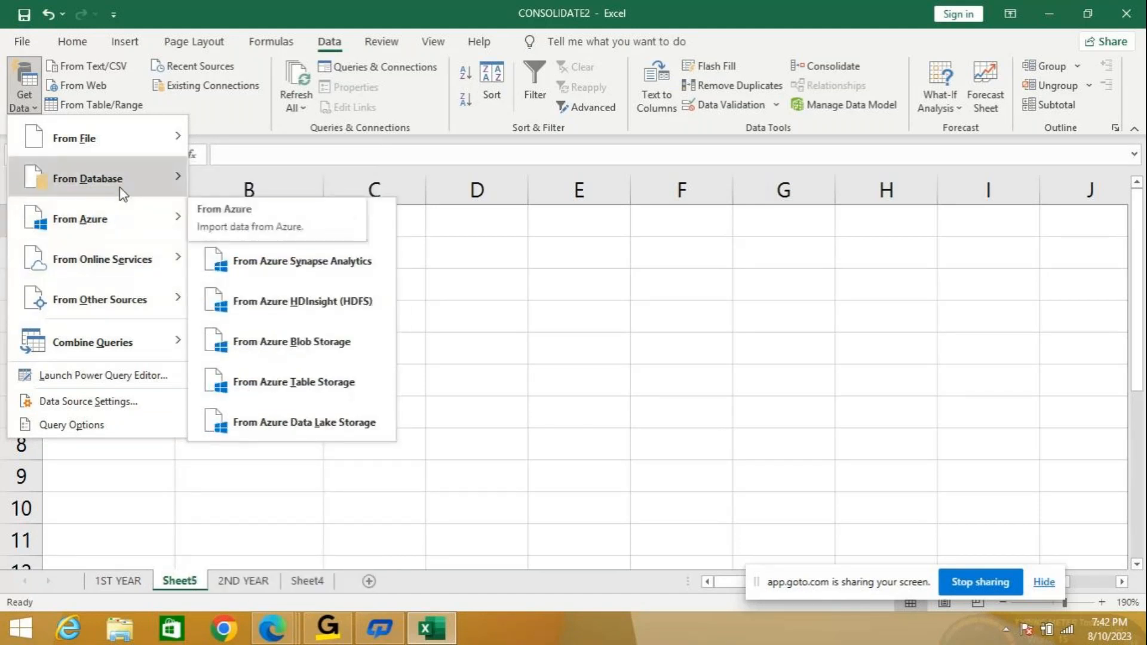
pyautogui.moveTo(123, 187)
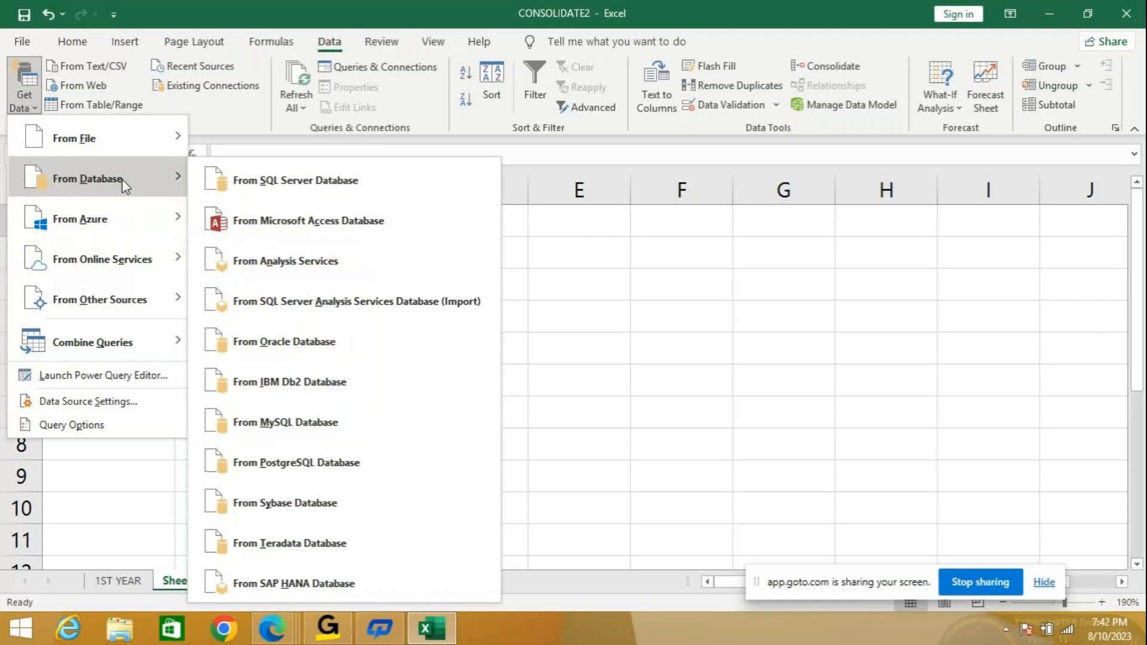
pyautogui.moveTo(131, 138)
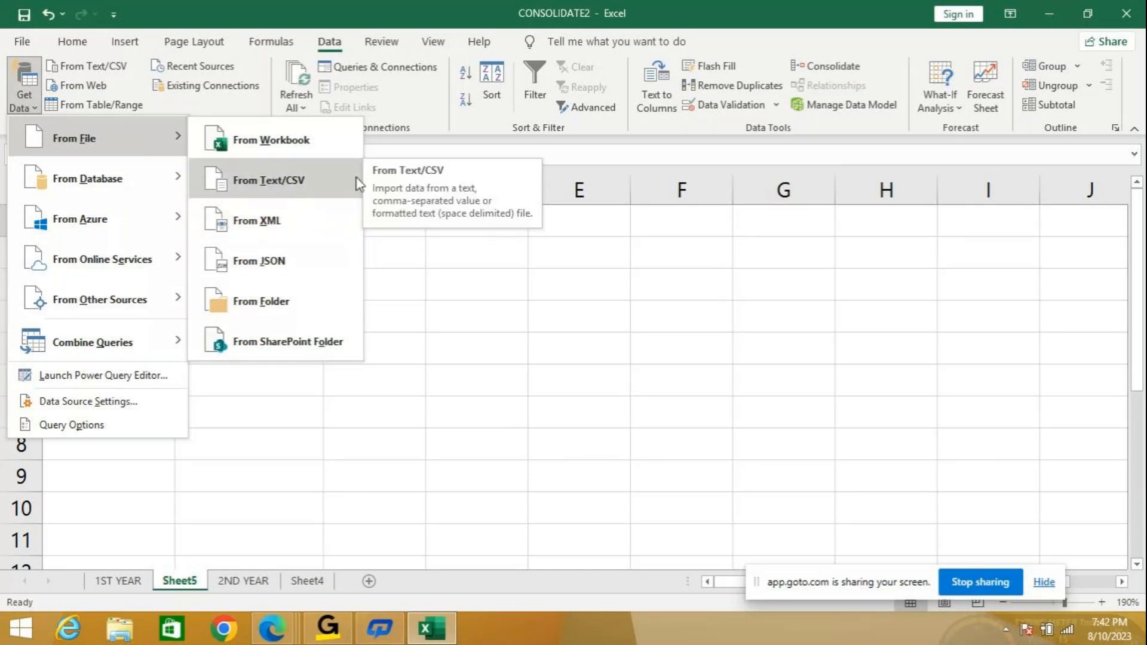
# Choose From Text/CSV, select STD on the Desktop and import it to preview.
pyautogui.click(256, 181)
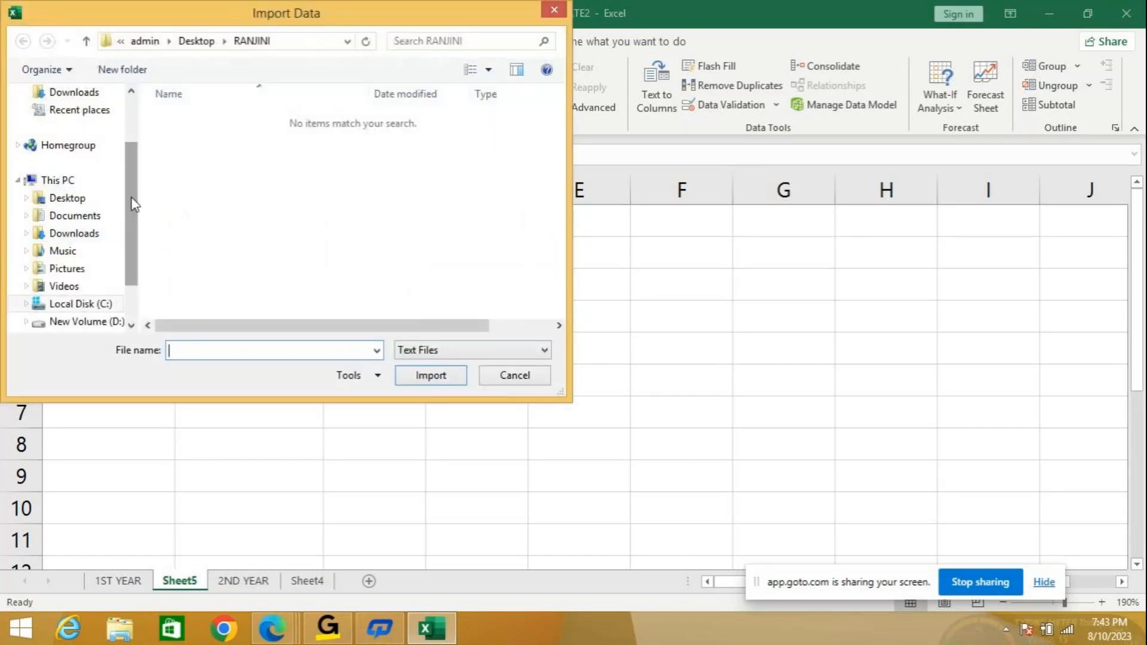
pyautogui.moveTo(132, 209); pyautogui.dragTo(126, 96)
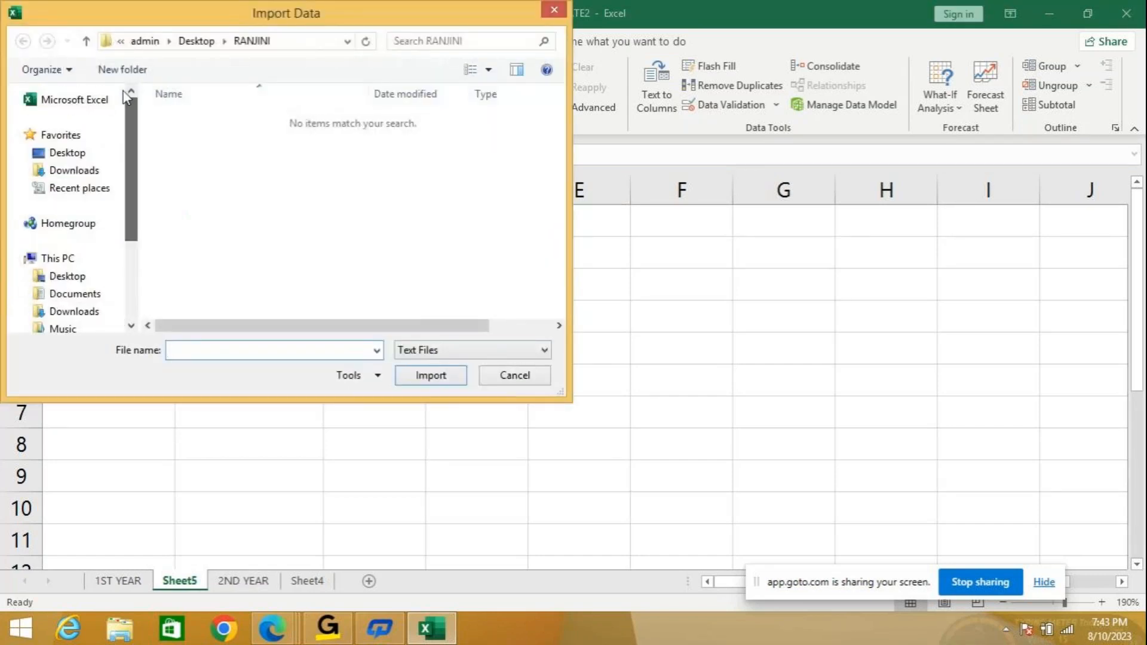
pyautogui.click(91, 154)
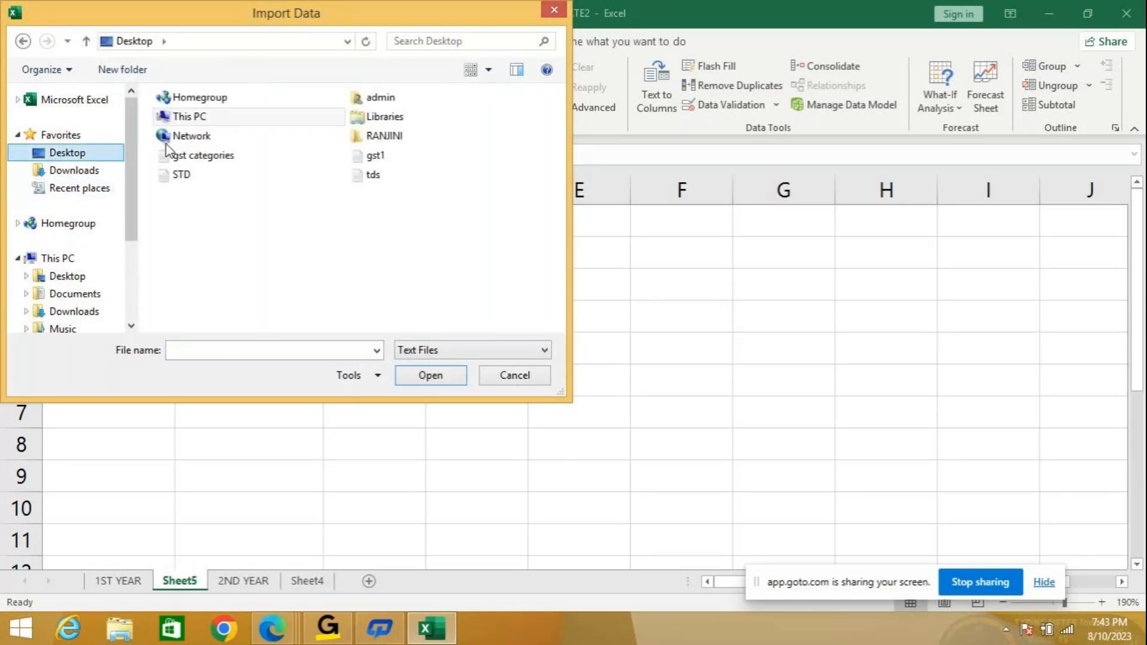
pyautogui.click(103, 278)
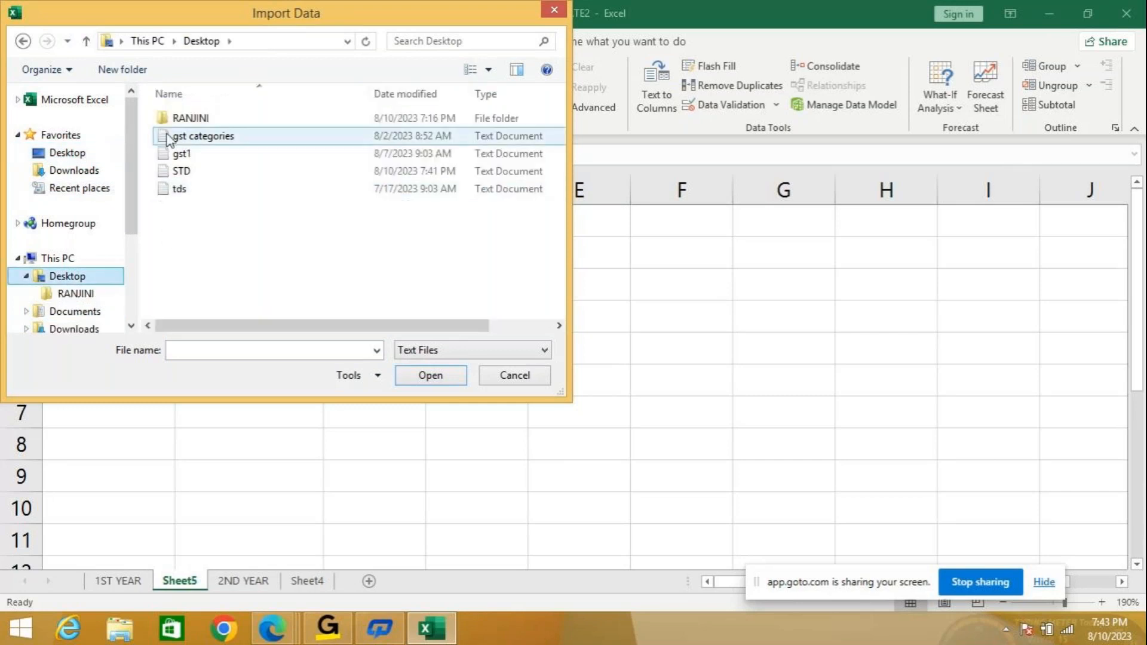
pyautogui.click(187, 172)
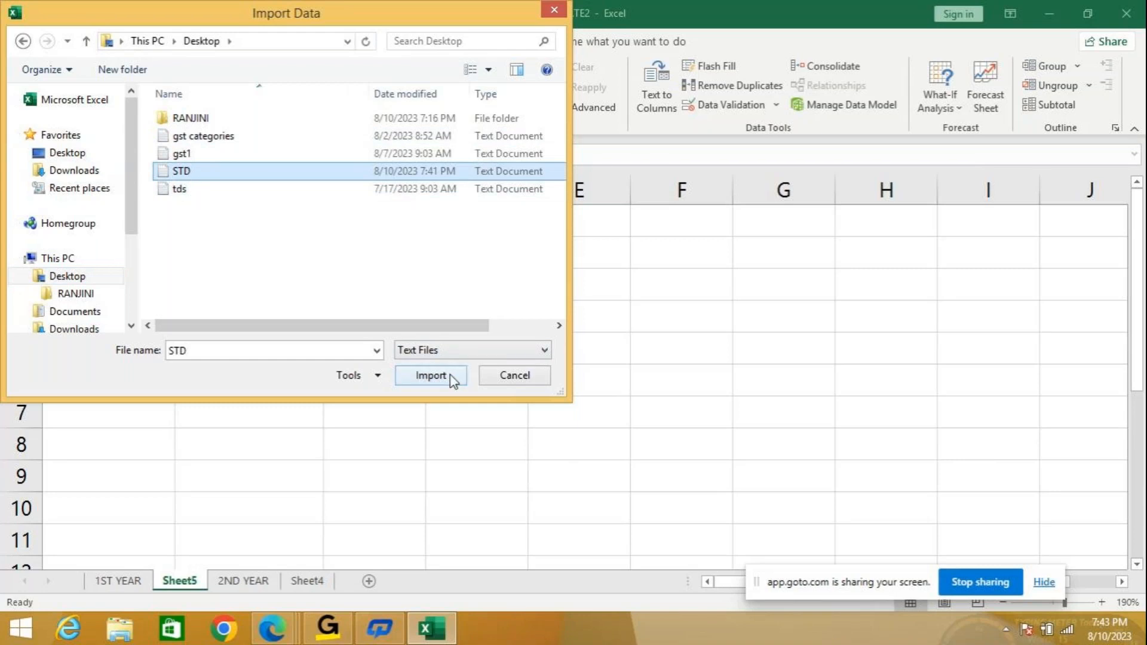
pyautogui.click(452, 376)
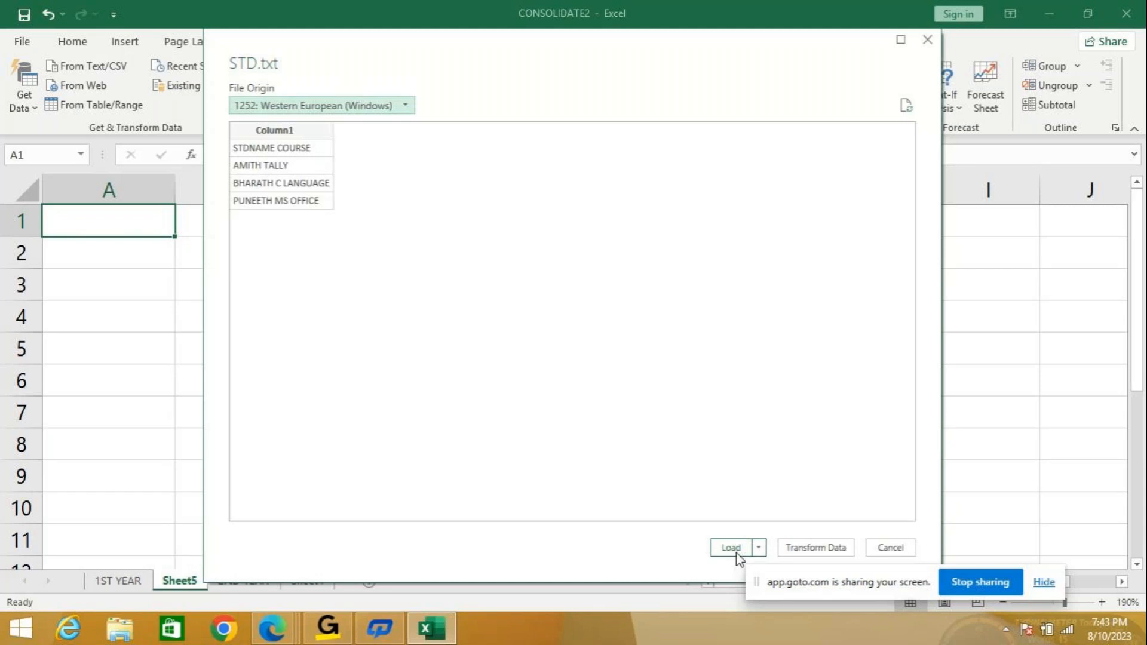
# Open the STD preview in Power Query Editor, then close it and discard the changes.
pyautogui.click(737, 552)
pyautogui.click(829, 548)
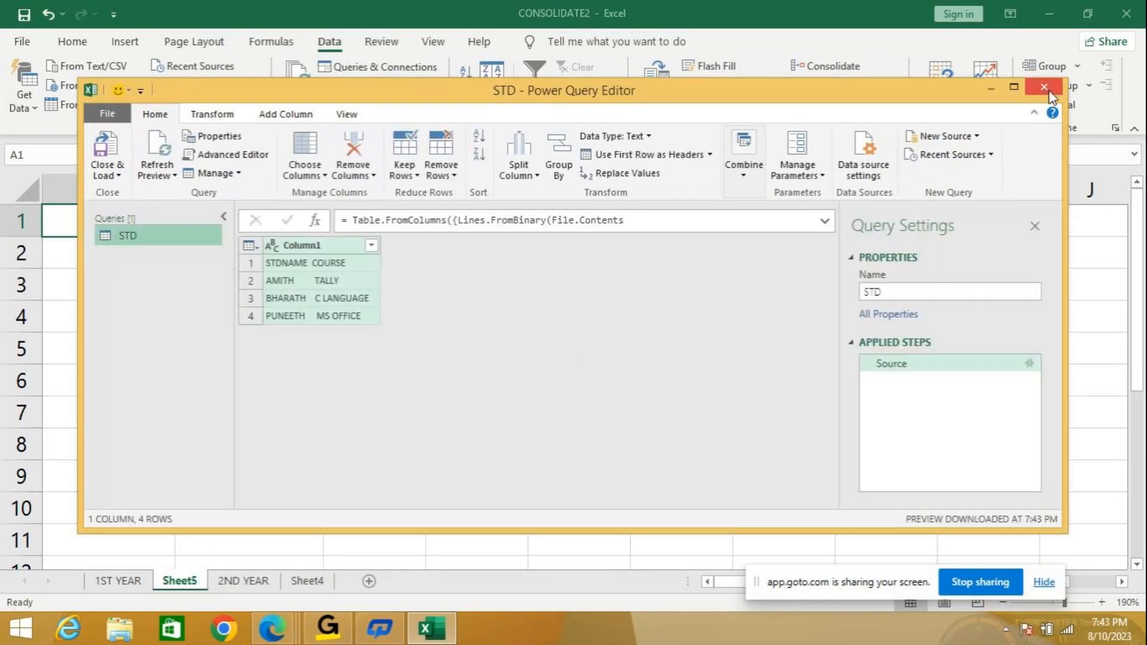
pyautogui.click(1046, 90)
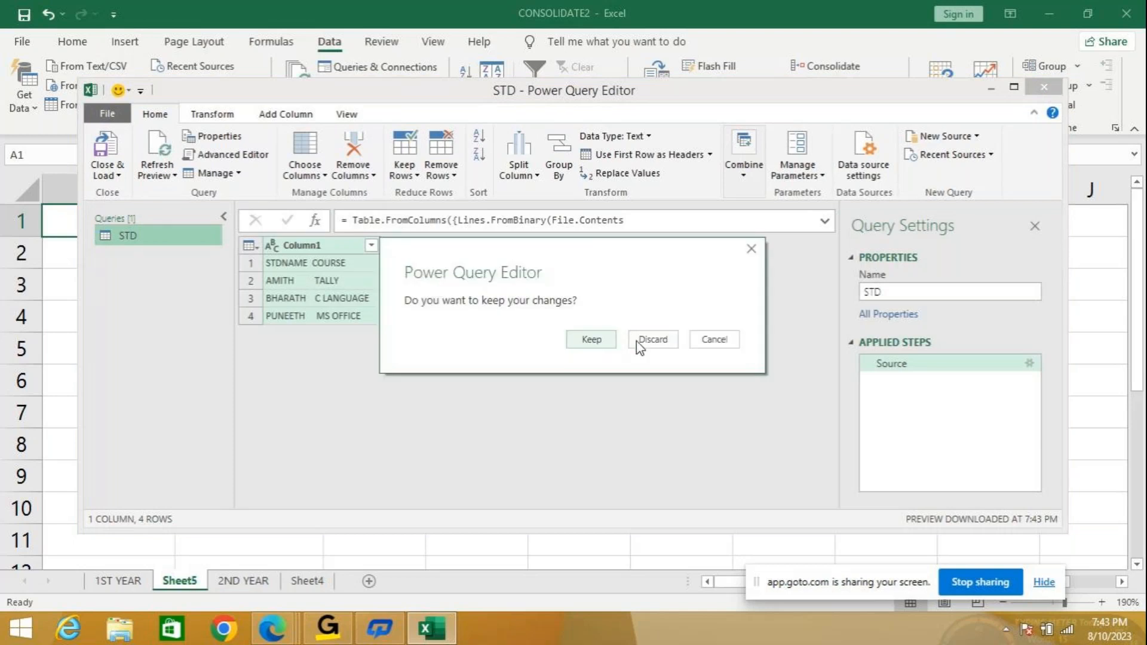
pyautogui.click(648, 341)
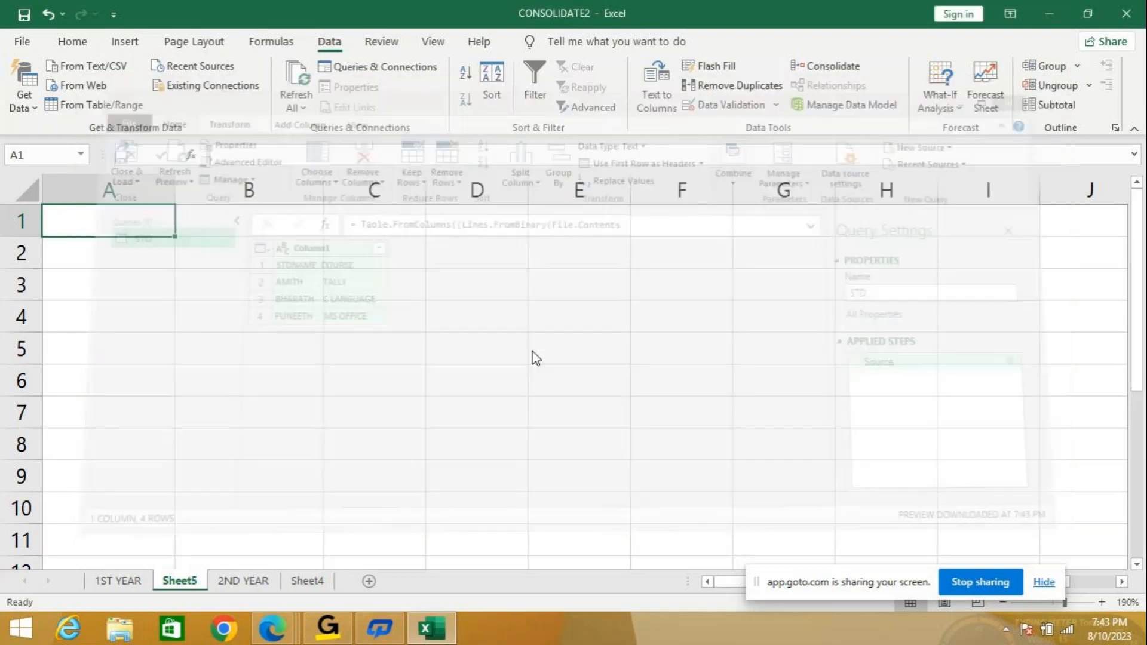
pyautogui.click(22, 41)
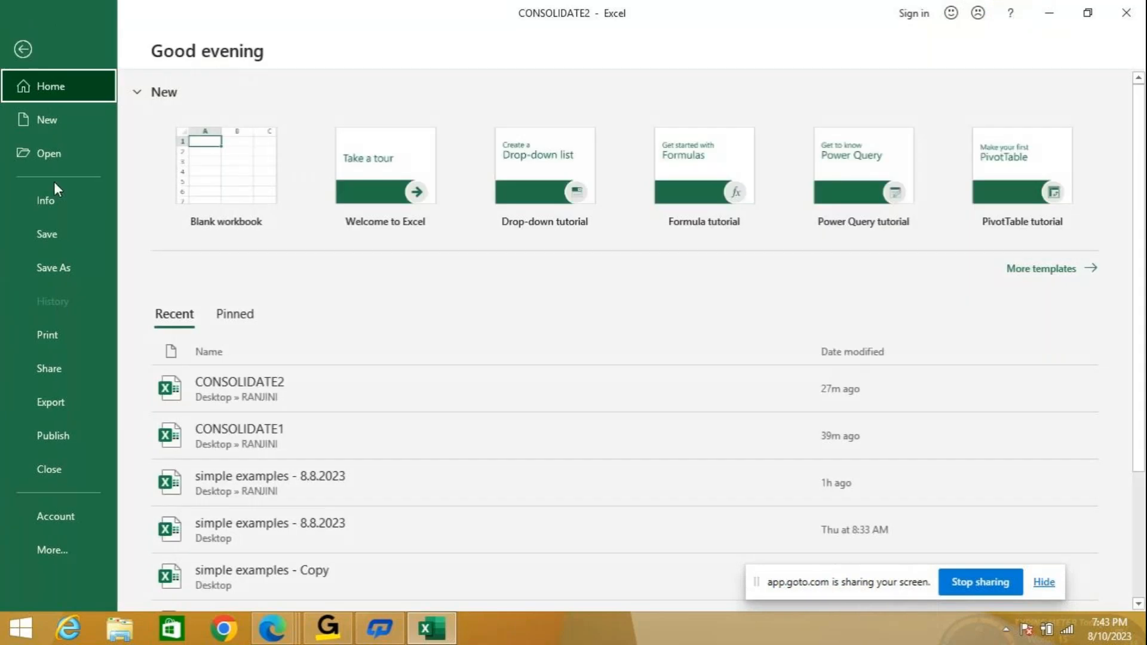
# Create a new blank workbook, Book2, from Excel's File start page.
pyautogui.click(434, 633)
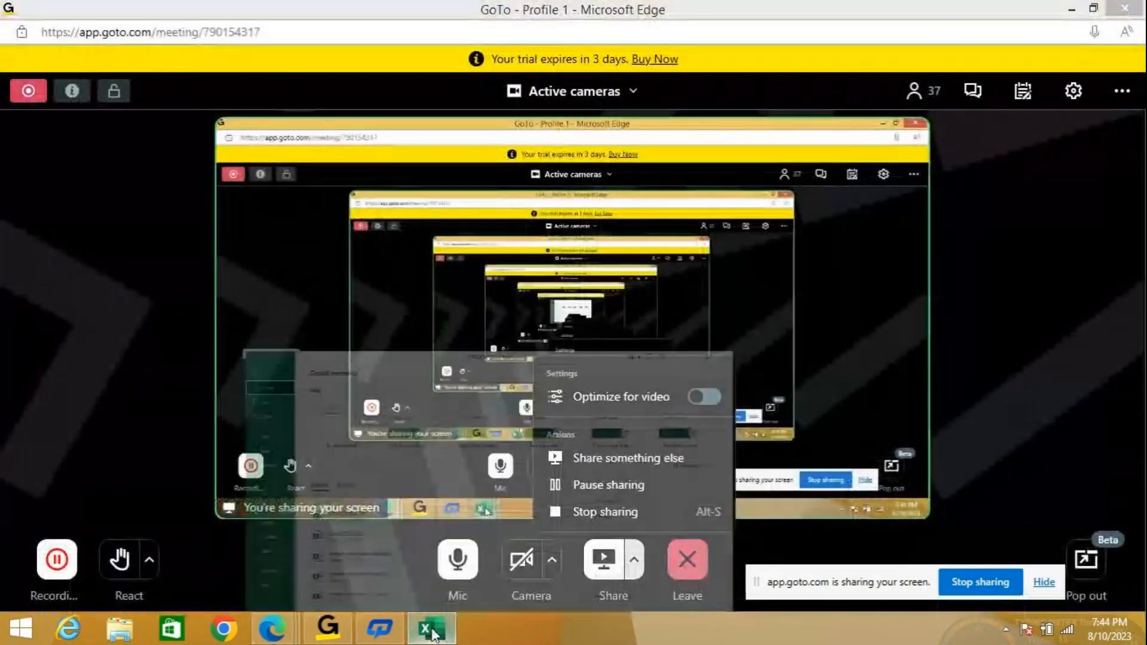
pyautogui.click(431, 632)
pyautogui.click(241, 231)
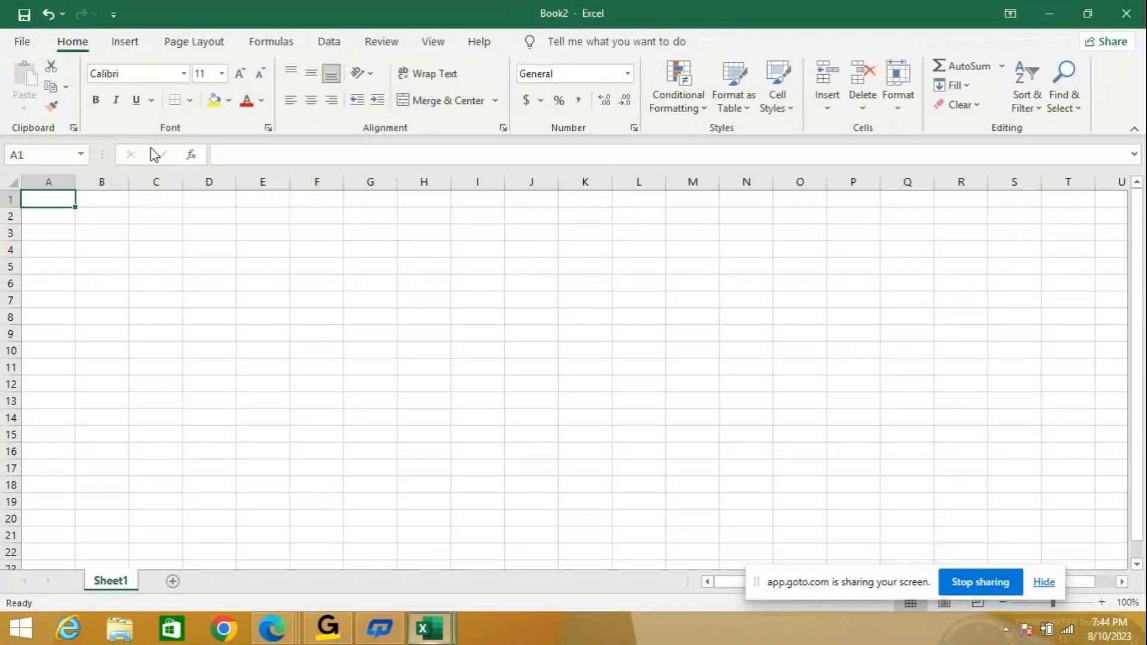
pyautogui.click(28, 41)
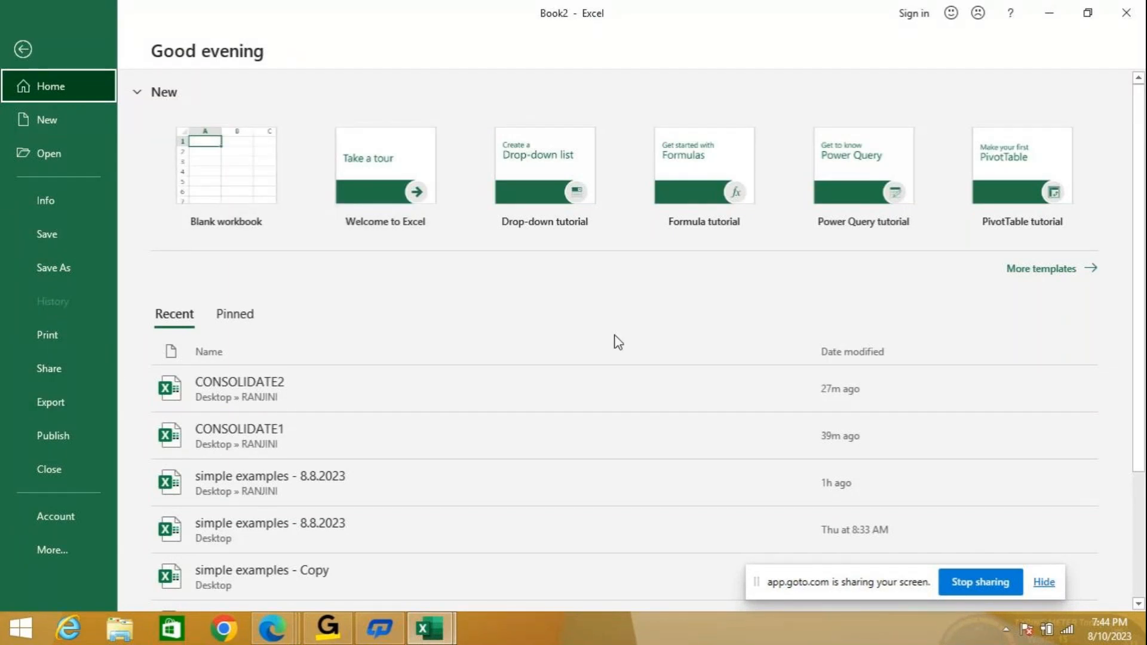
pyautogui.click(557, 386)
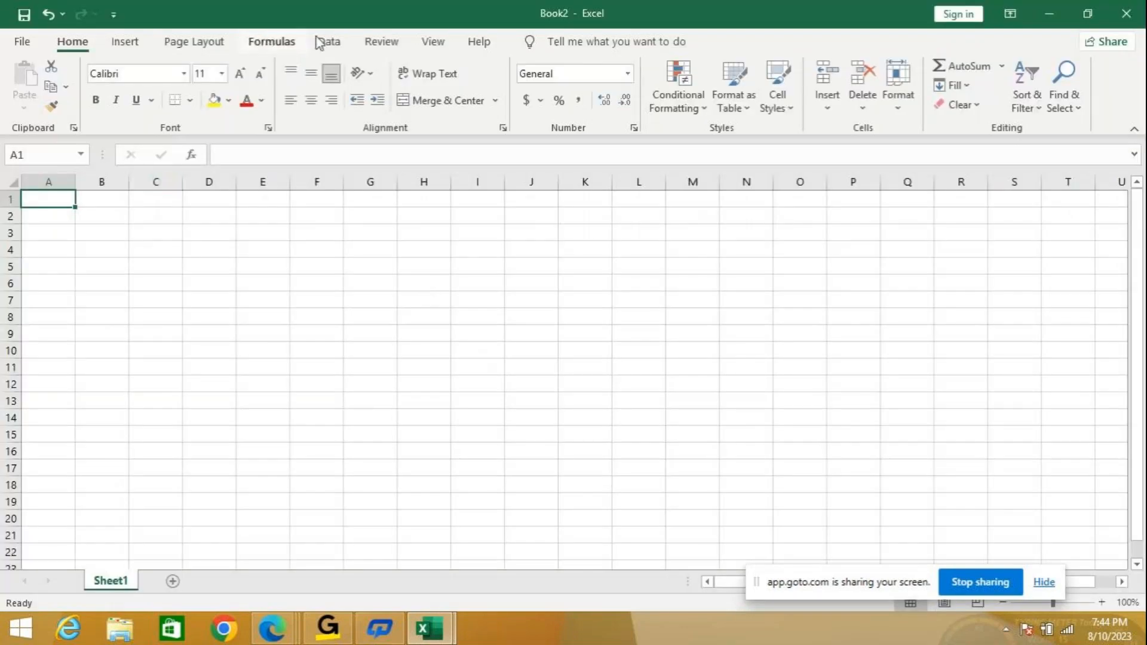
# Import STD.txt from the Desktop via From Text/CSV, showing all file types, and load it into Book2.
pyautogui.click(330, 41)
pyautogui.click(24, 95)
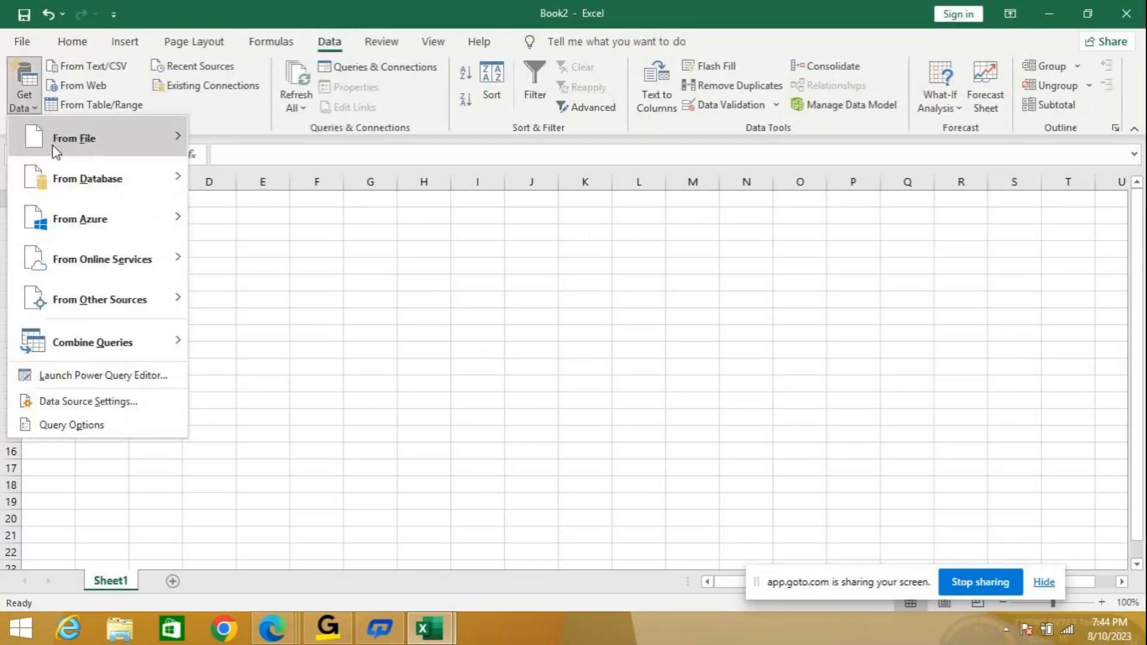
pyautogui.moveTo(77, 154)
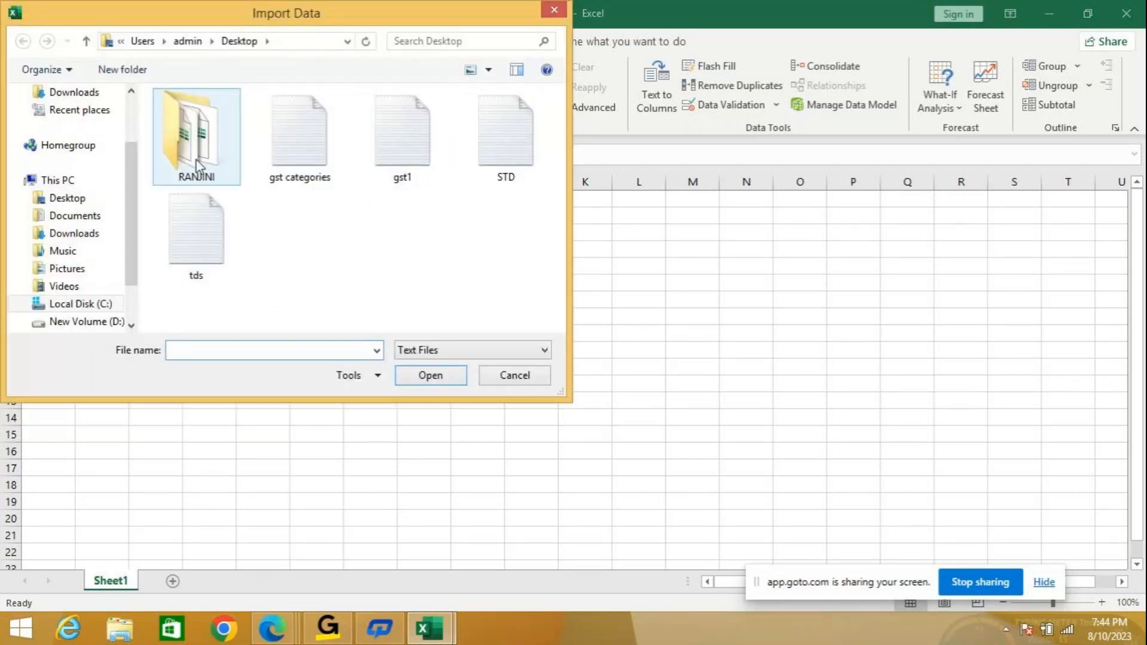
pyautogui.doubleClick(197, 161)
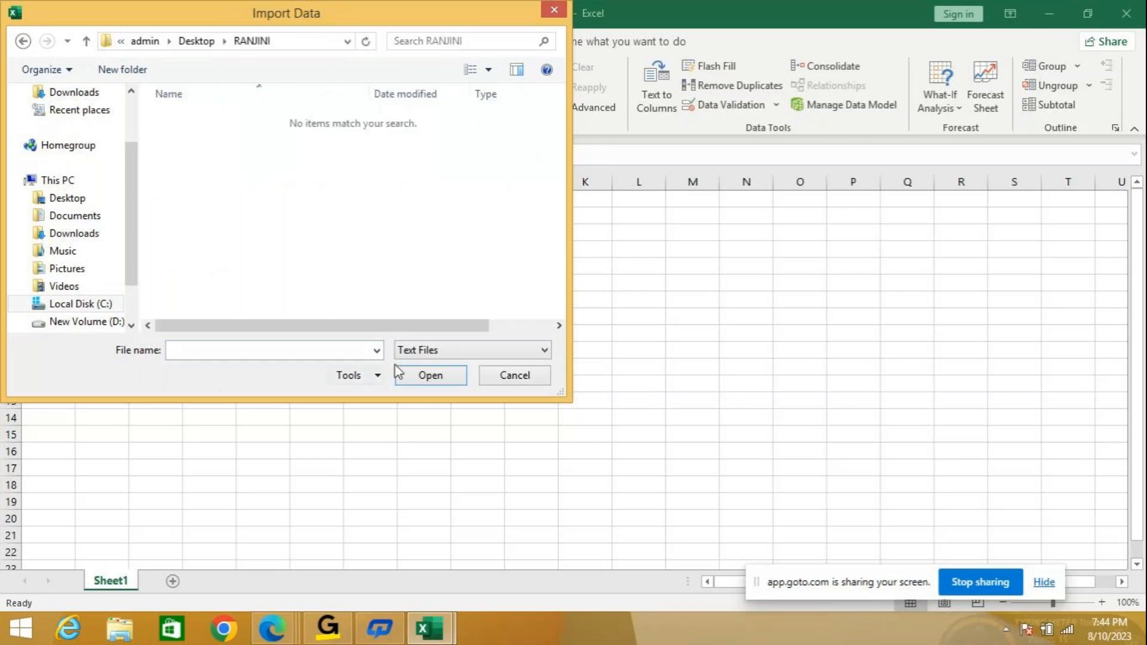
pyautogui.click(460, 351)
pyautogui.click(439, 380)
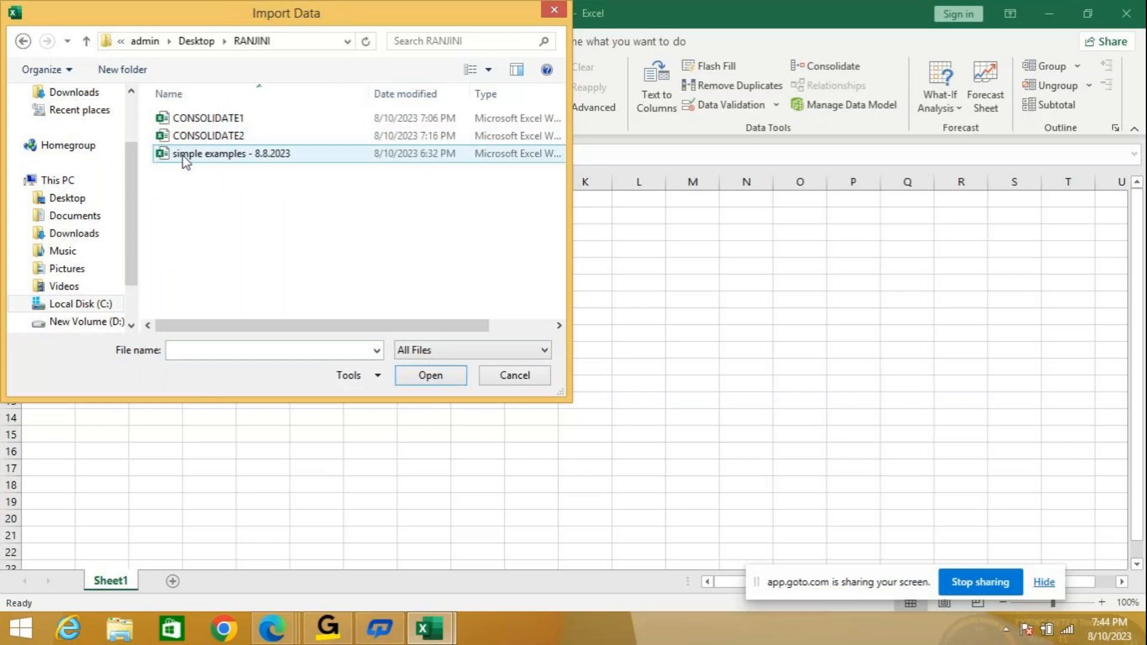
pyautogui.click(101, 199)
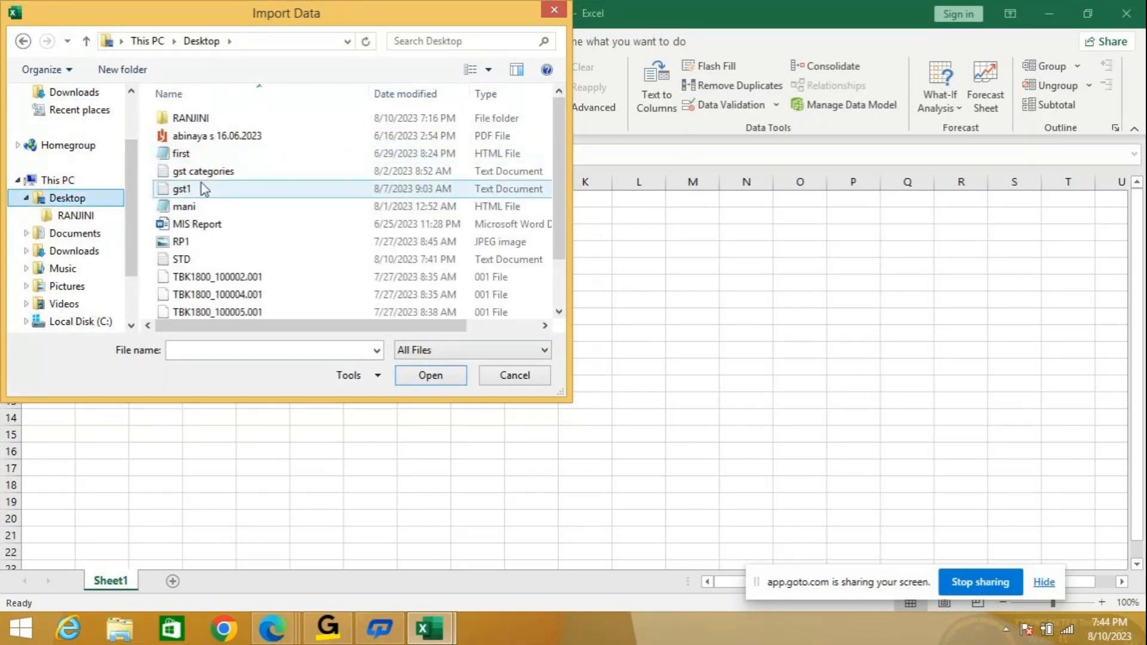
pyautogui.click(268, 258)
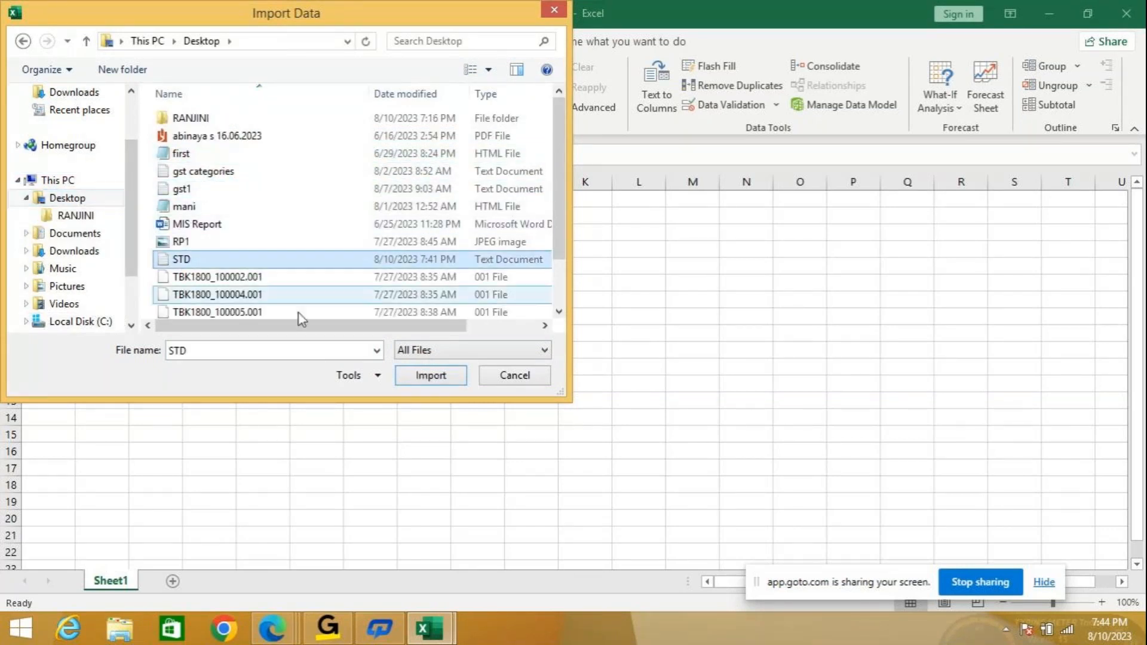
pyautogui.click(429, 376)
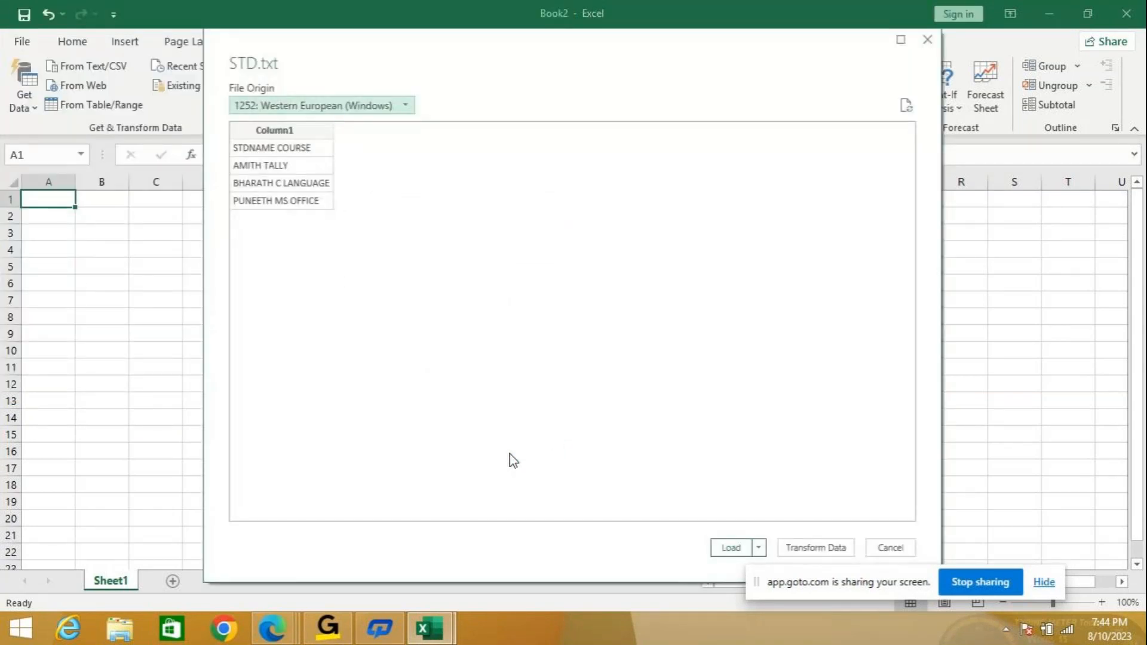
pyautogui.click(730, 548)
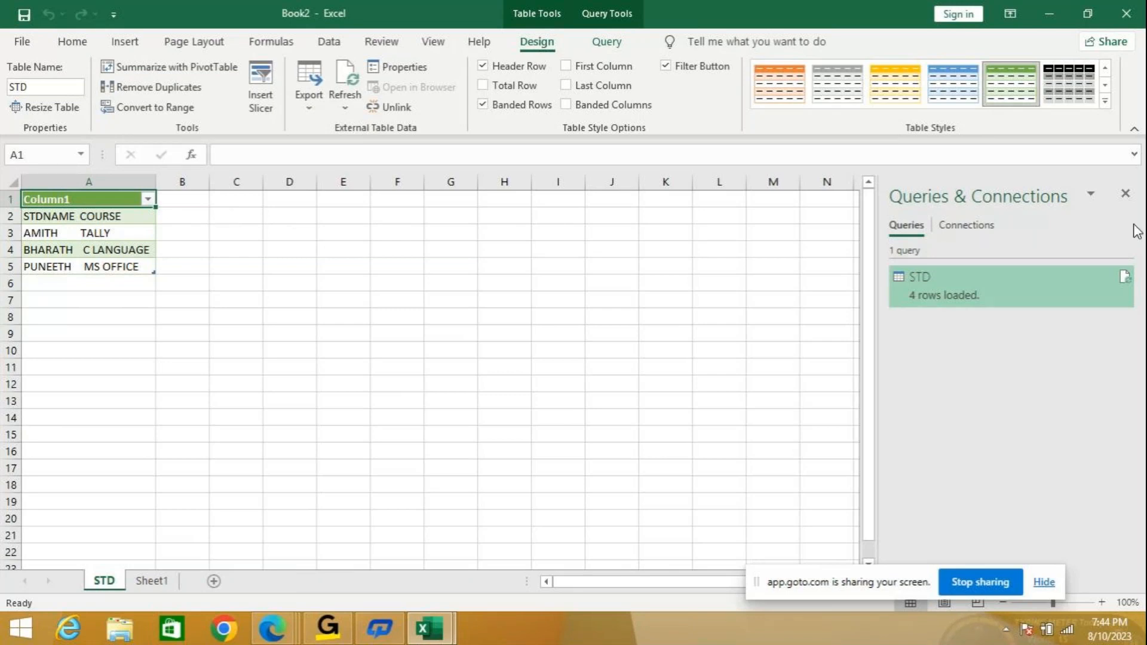
# Close the Queries & Connections pane so the imported STD table has more room on the grid.
pyautogui.click(1126, 195)
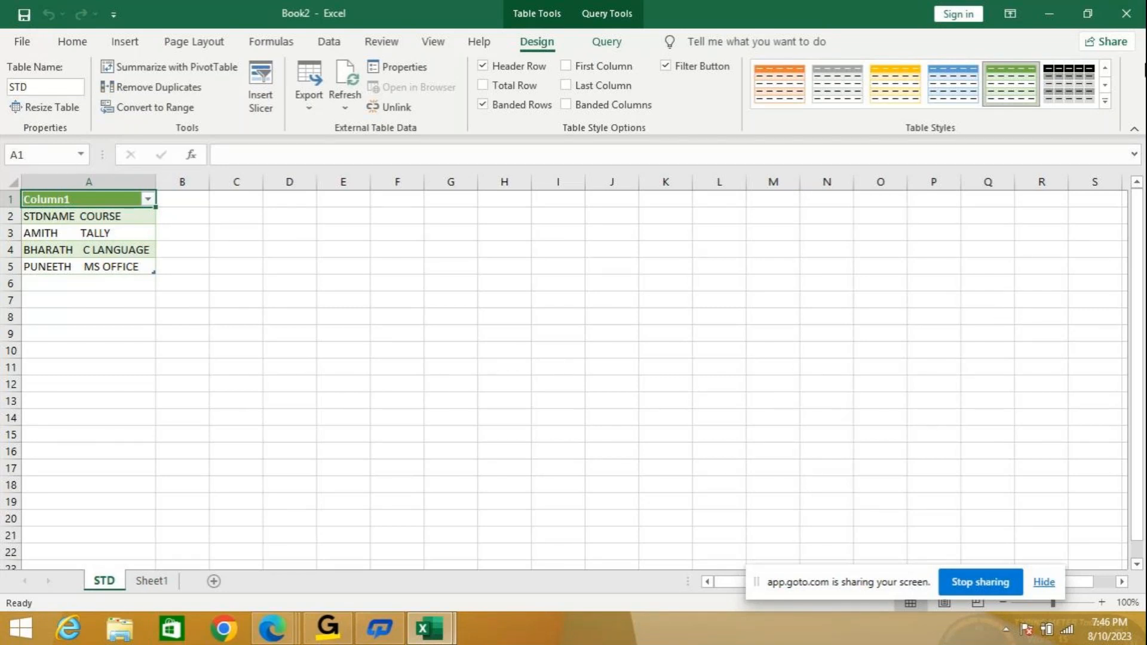
# Close Book2 and CONSOLIDATE2, discarding changes in both, so Excel exits.
pyautogui.click(1126, 18)
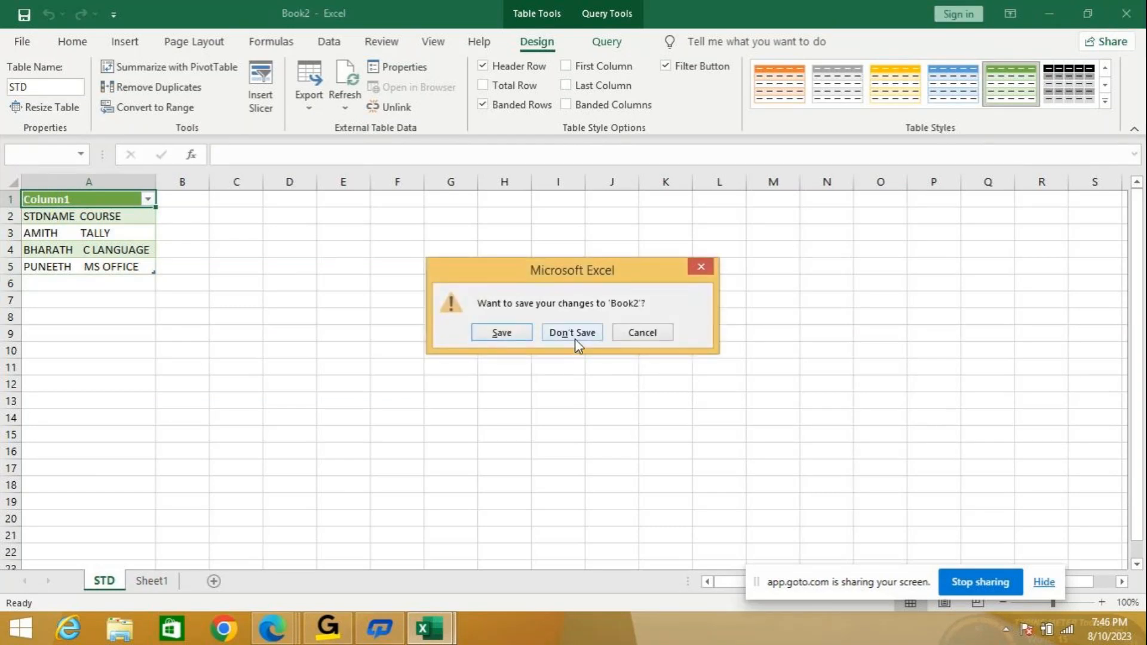
pyautogui.click(572, 333)
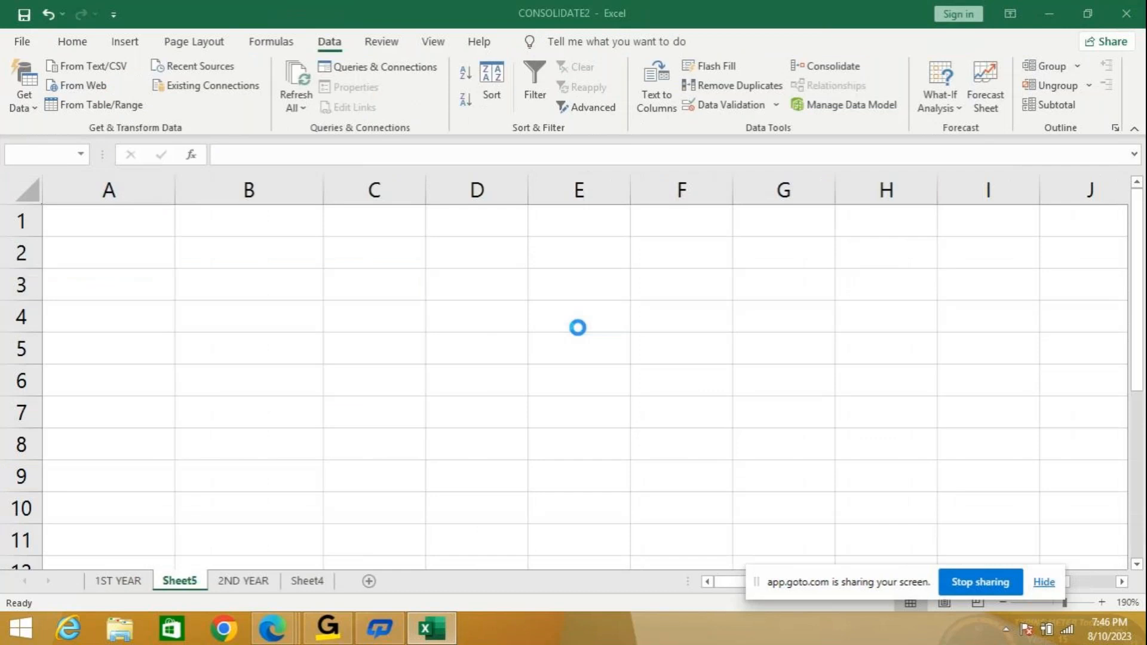
pyautogui.click(1125, 15)
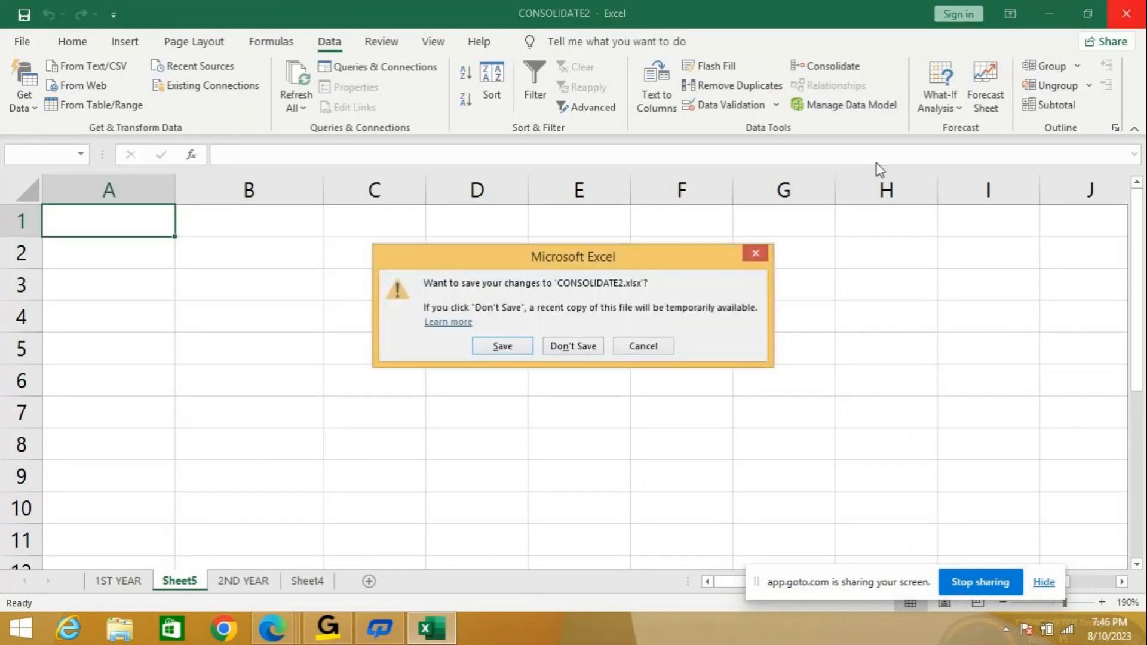
pyautogui.click(584, 350)
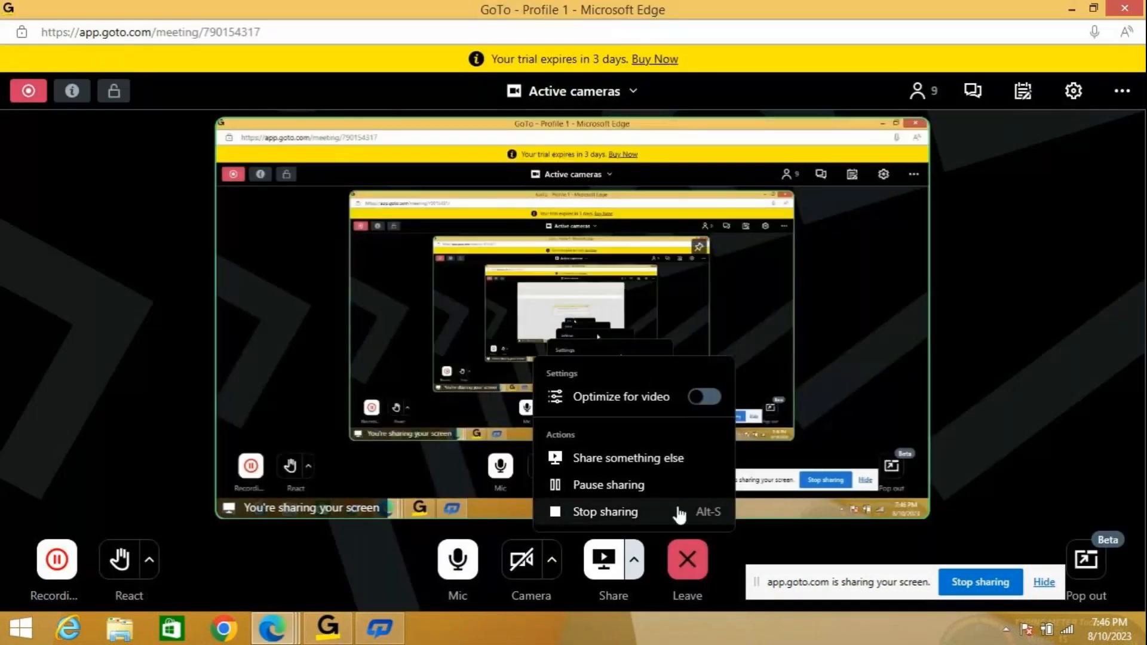